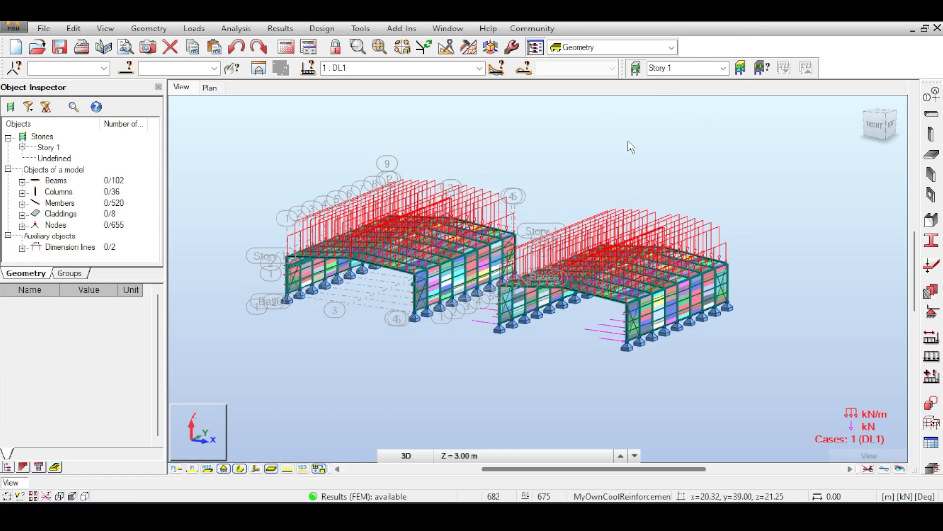
# - Examine the two portal-frame halls in 3D, including their loads, column bases and claddings
pyautogui.moveTo(533, 155); pyautogui.dragTo(511, 134, button='middle')
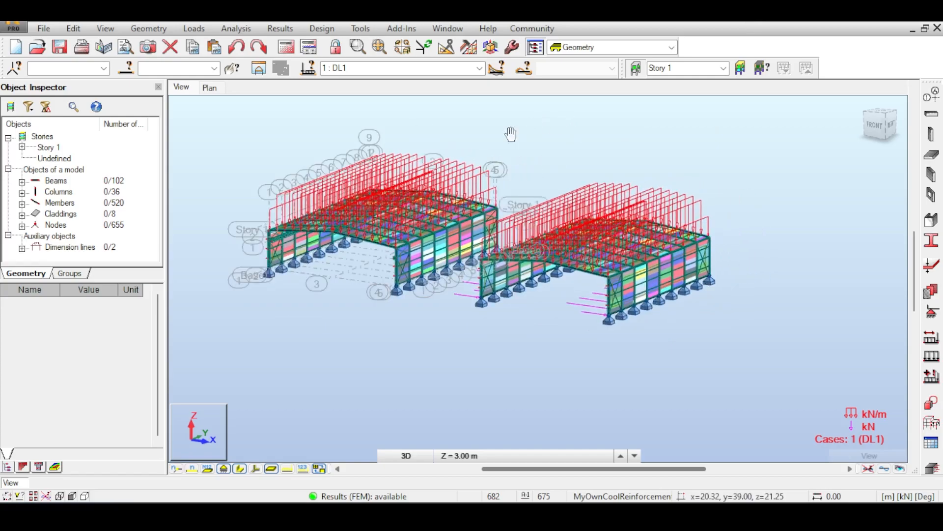
pyautogui.scroll(3, 287, 265)
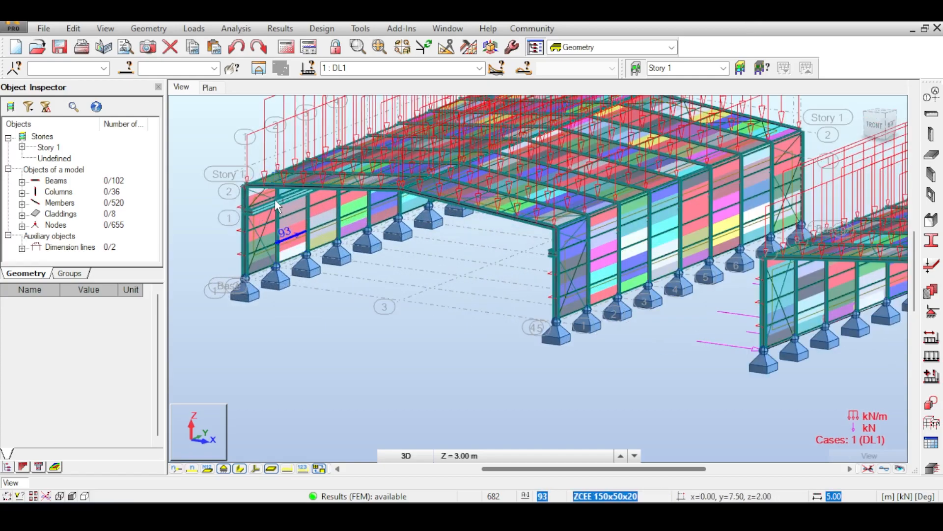
pyautogui.scroll(4, 255, 258)
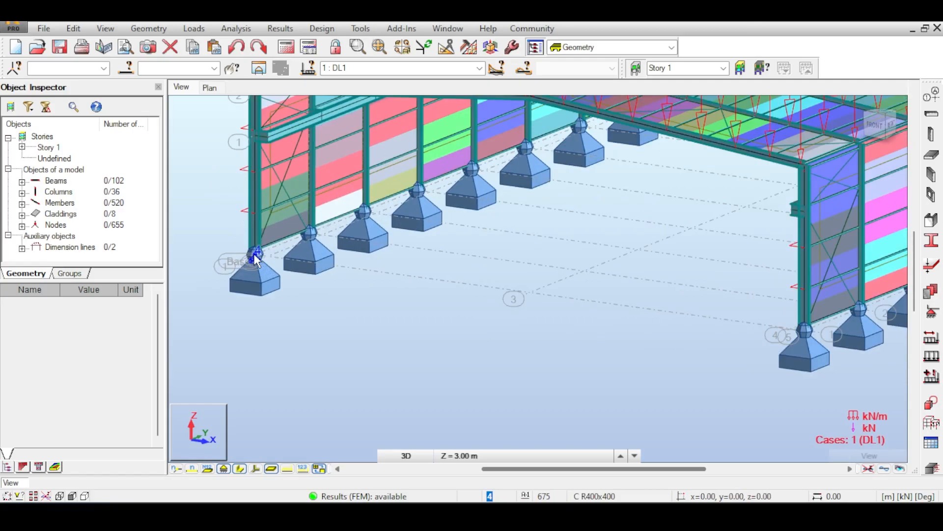
pyautogui.scroll(-8, 223, 235)
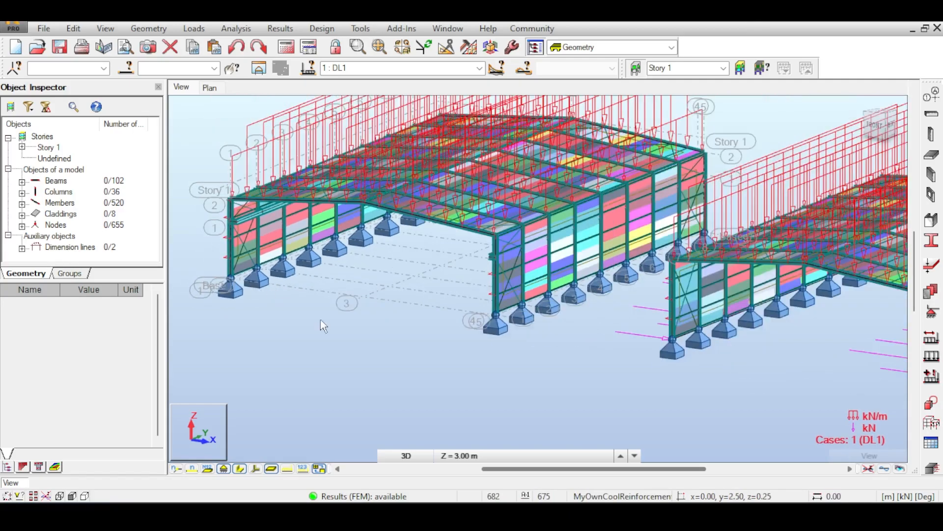
pyautogui.moveTo(352, 271); pyautogui.dragTo(369, 299, button='middle')
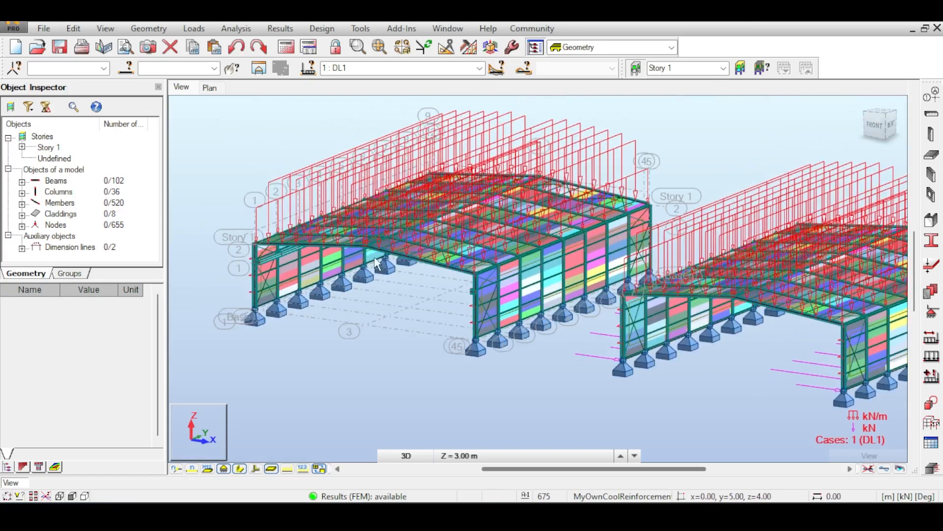
pyautogui.scroll(-3, 565, 151)
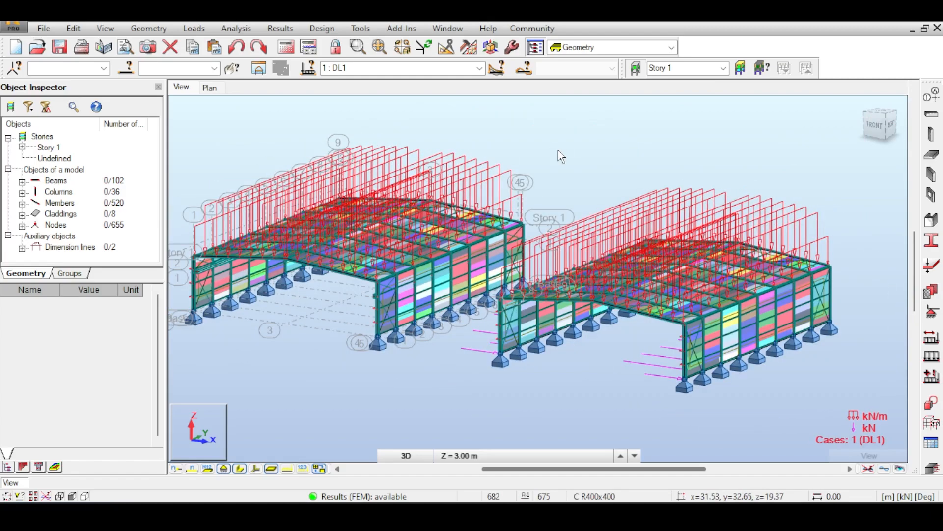
pyautogui.scroll(-2, 561, 157)
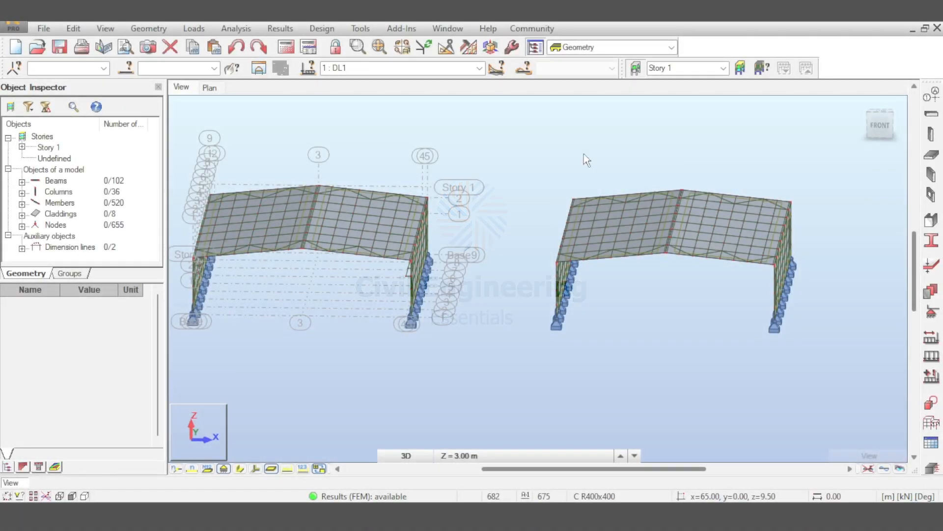
# - Examine the column and support of the gridded hall at axis 5 in the front view
pyautogui.moveTo(583, 154); pyautogui.dragTo(614, 160, button='middle')
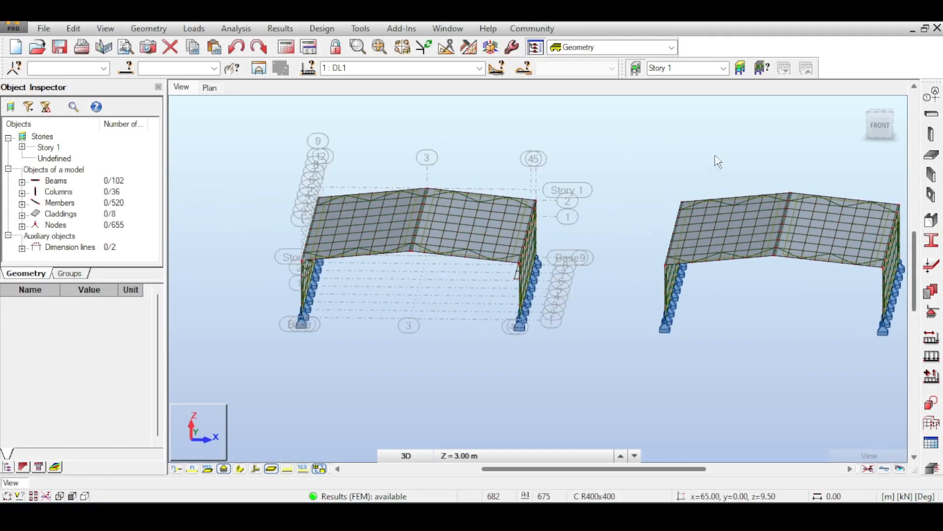
pyautogui.click(880, 122)
pyautogui.scroll(6, 535, 212)
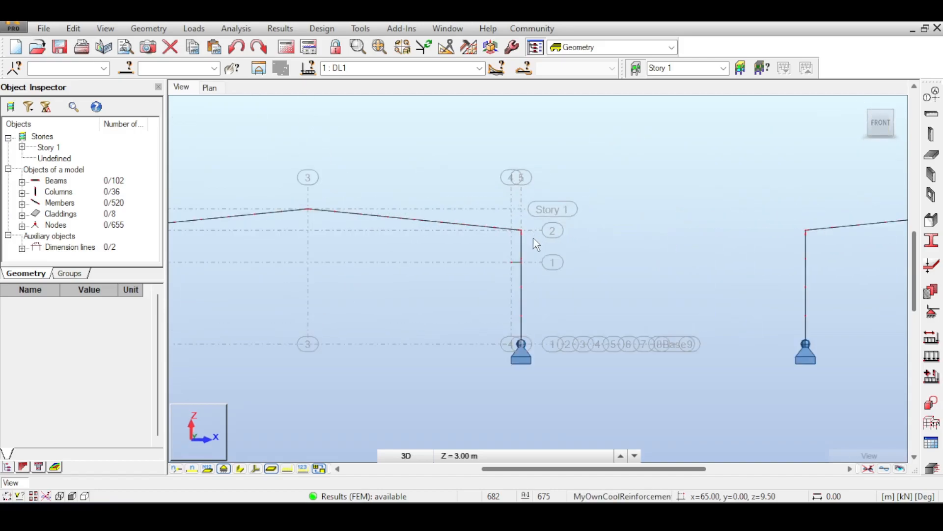
pyautogui.scroll(2, 511, 269)
pyautogui.moveTo(523, 146); pyautogui.dragTo(511, 100, button='middle')
pyautogui.moveTo(514, 268); pyautogui.dragTo(485, 179, button='middle')
pyautogui.scroll(-3, 486, 162)
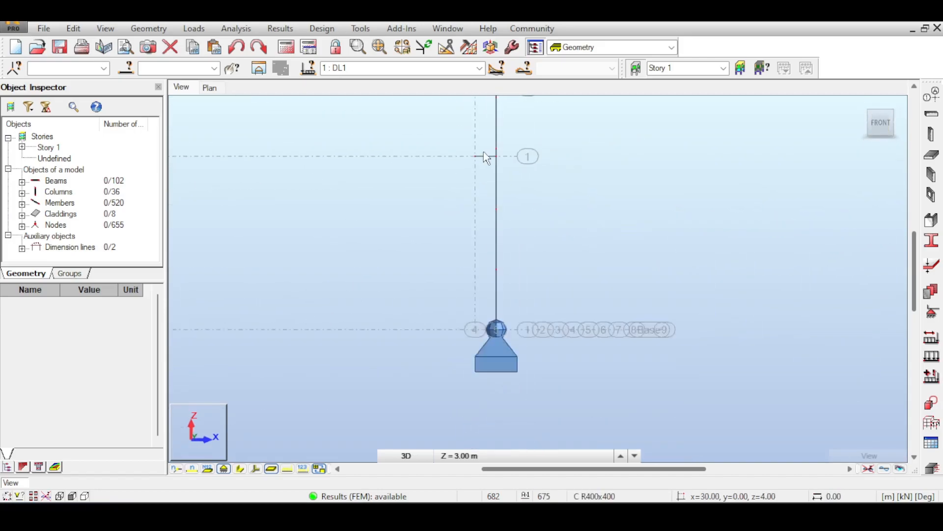
pyautogui.click(242, 470)
pyautogui.click(241, 469)
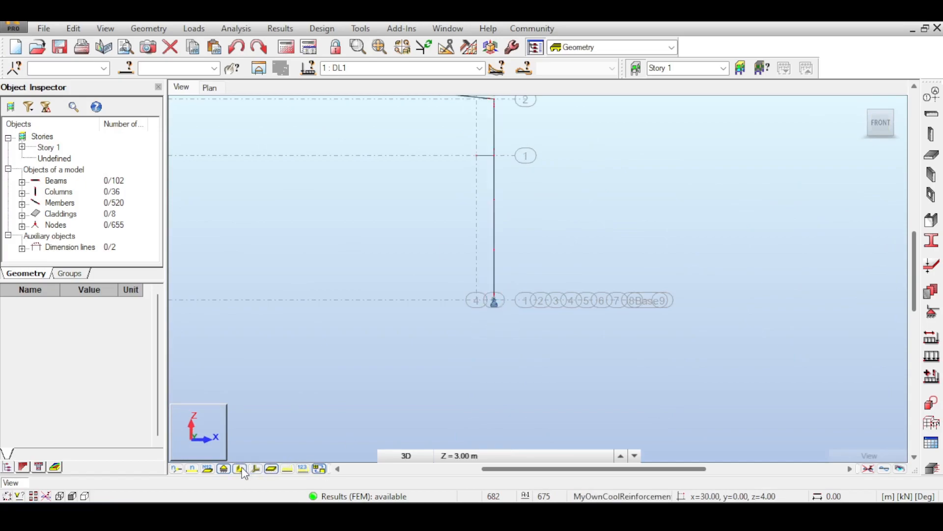
pyautogui.scroll(1, 481, 150)
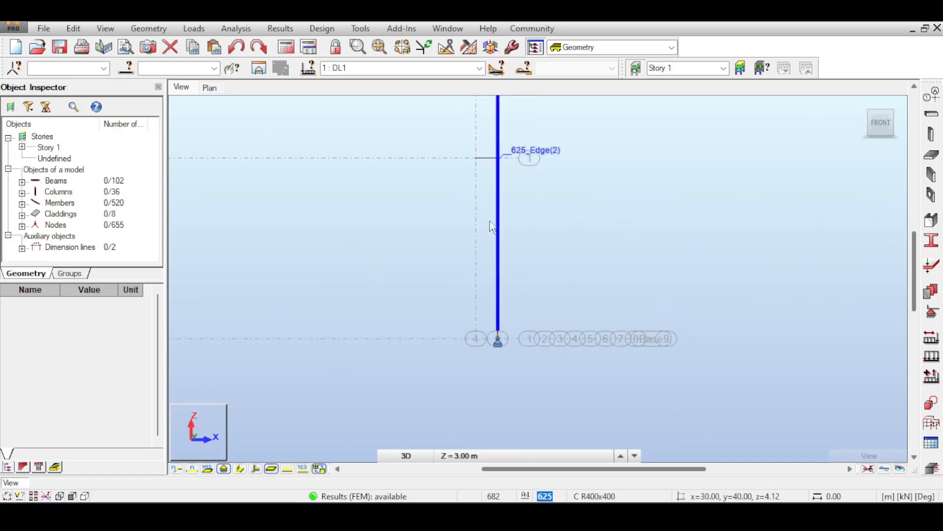
# - Review the Z-direction positions in the structural axis definition, then close it without changes
pyautogui.click(932, 95)
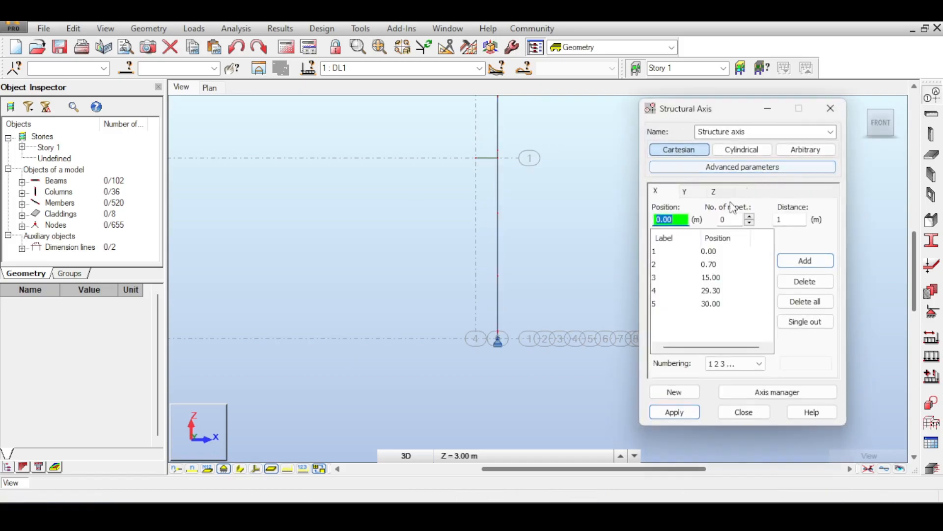
pyautogui.click(714, 192)
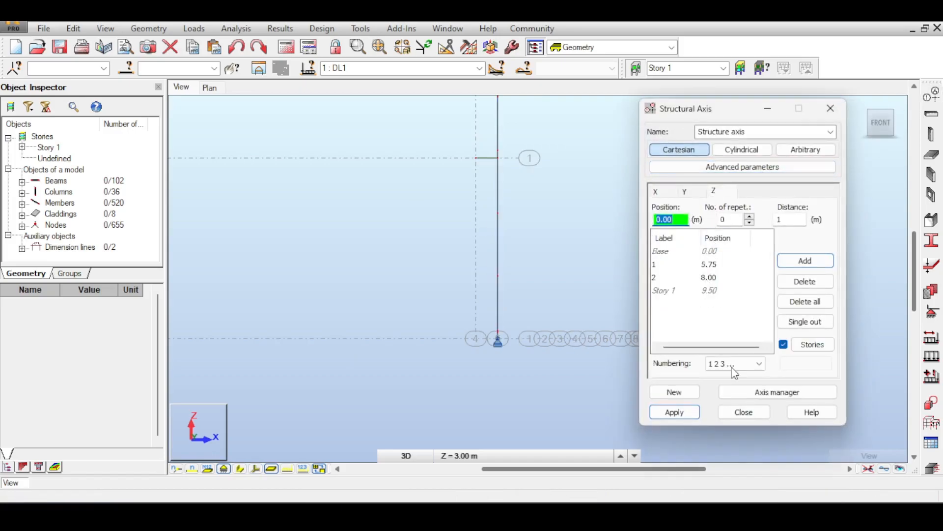
pyautogui.click(745, 413)
pyautogui.scroll(-2, 573, 323)
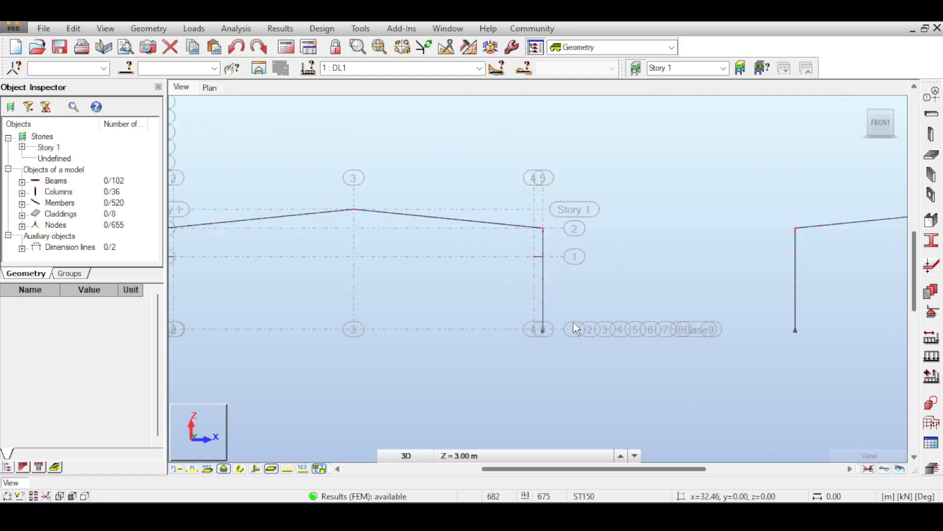
# - Copy the entire hall standing on the axis grid once, using the translation vector -50,0,0 m
pyautogui.moveTo(574, 322); pyautogui.dragTo(647, 236, button='middle')
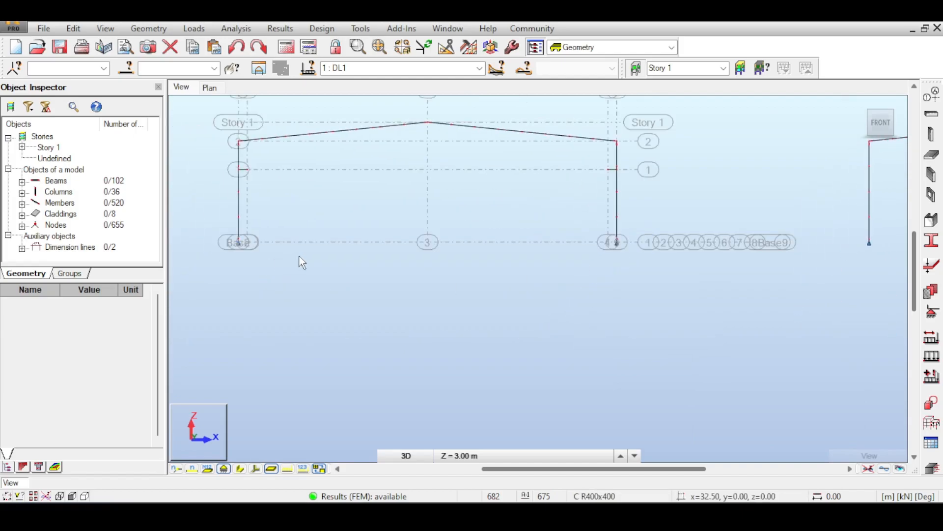
pyautogui.scroll(-2, 299, 256)
pyautogui.moveTo(332, 236); pyautogui.dragTo(451, 270, button='middle')
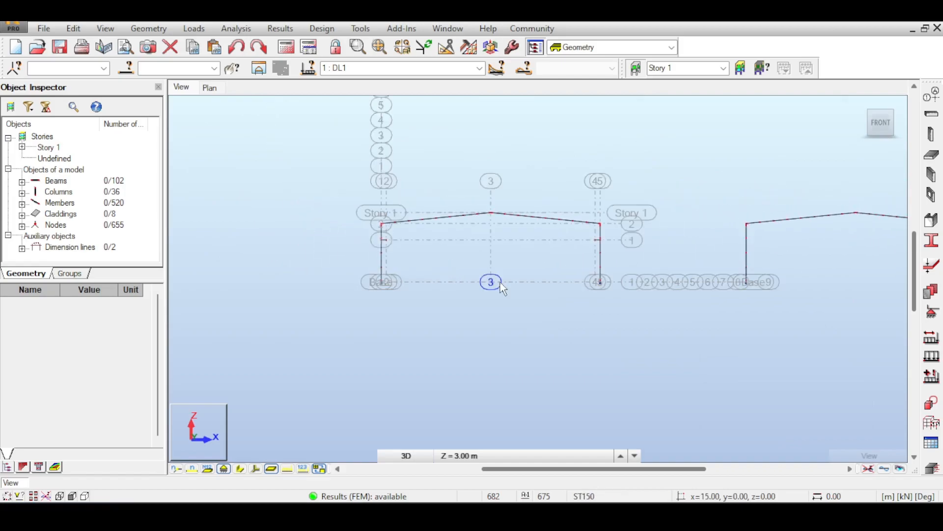
pyautogui.scroll(2, 500, 282)
pyautogui.scroll(-2, 500, 282)
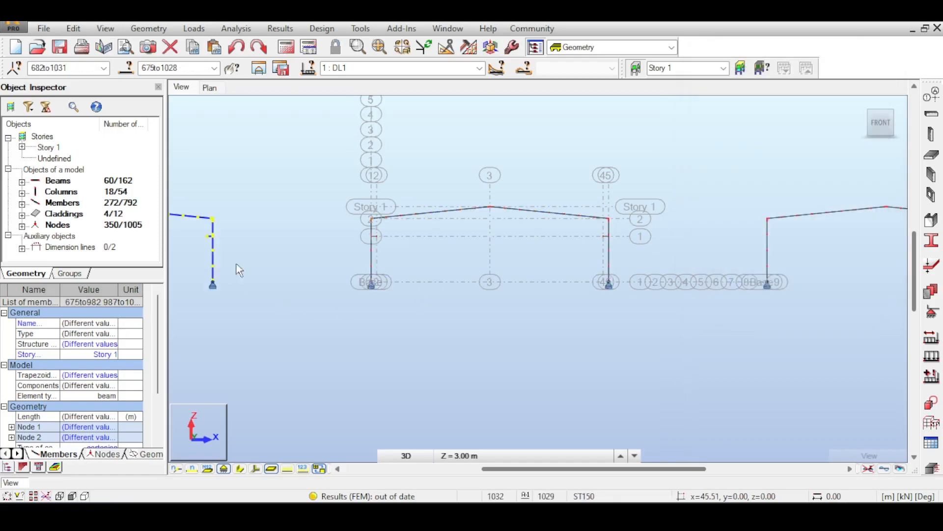
pyautogui.moveTo(238, 270); pyautogui.dragTo(497, 257, button='middle')
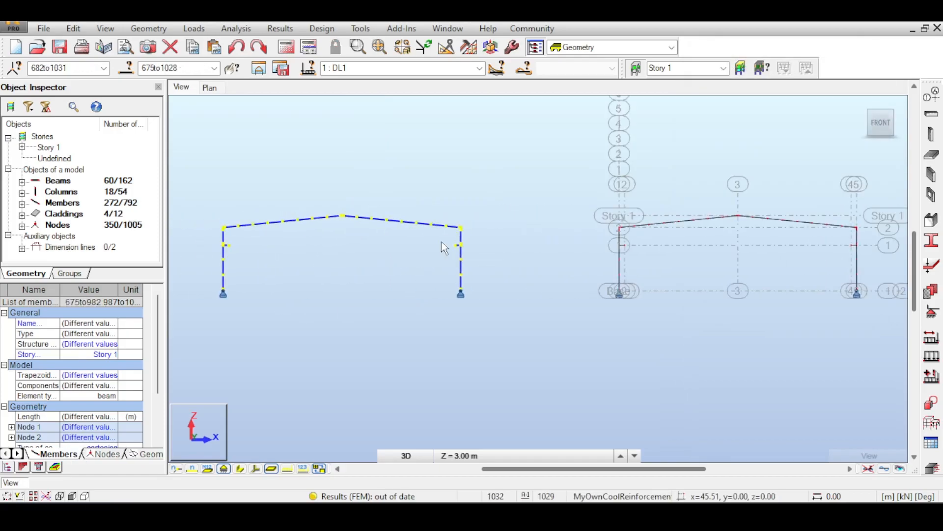
# - Examine the copied hall's columns and supports in the front view and in 3D
pyautogui.scroll(2, 384, 232)
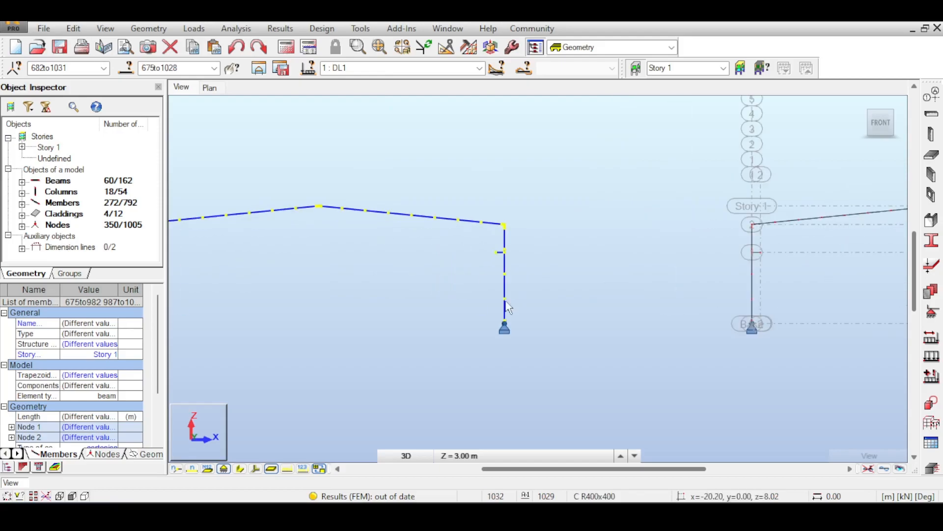
pyautogui.click(512, 341)
pyautogui.scroll(3, 512, 341)
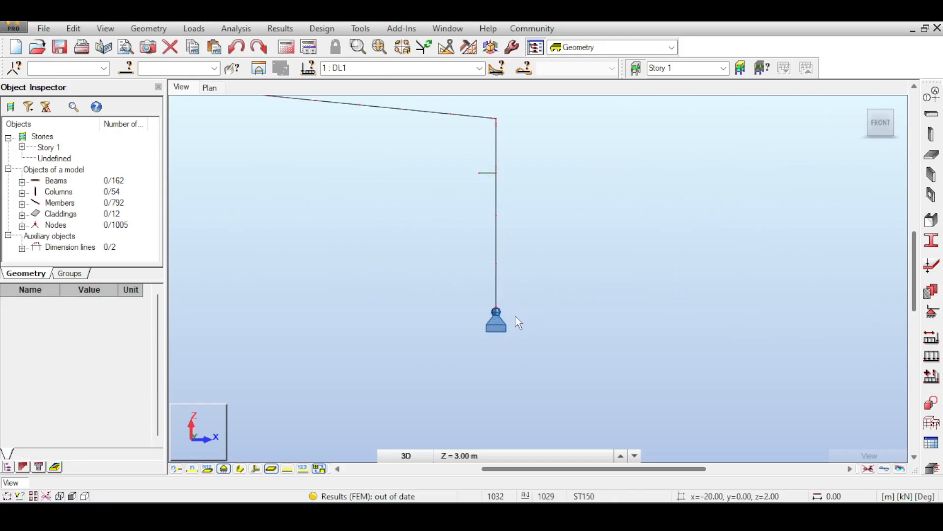
pyautogui.scroll(-3, 518, 322)
pyautogui.click(864, 107)
pyautogui.scroll(3, 436, 243)
pyautogui.rightClick(367, 211)
pyautogui.click(458, 217)
pyautogui.moveTo(393, 219); pyautogui.dragTo(488, 159, button='middle')
pyautogui.scroll(4, 473, 160)
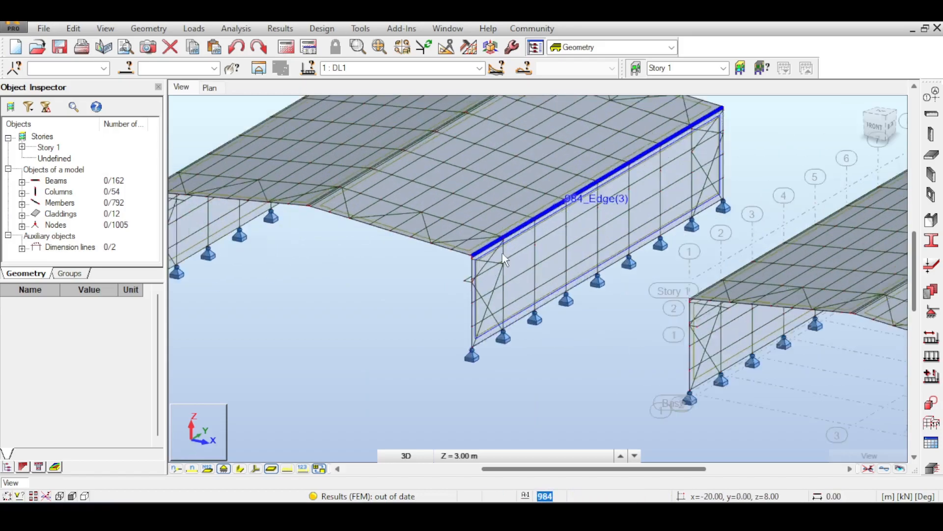
pyautogui.scroll(-5, 503, 253)
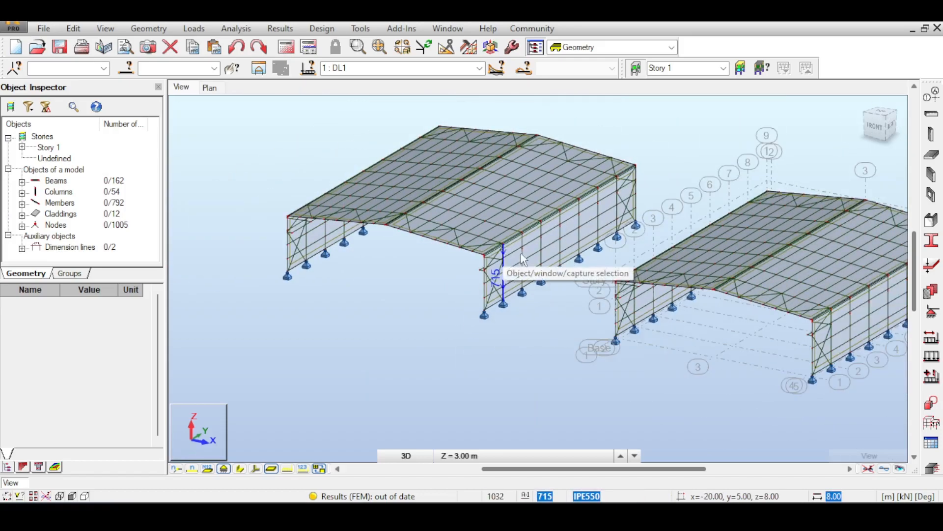
pyautogui.moveTo(541, 241); pyautogui.dragTo(639, 216, button='middle')
pyautogui.scroll(1, 552, 253)
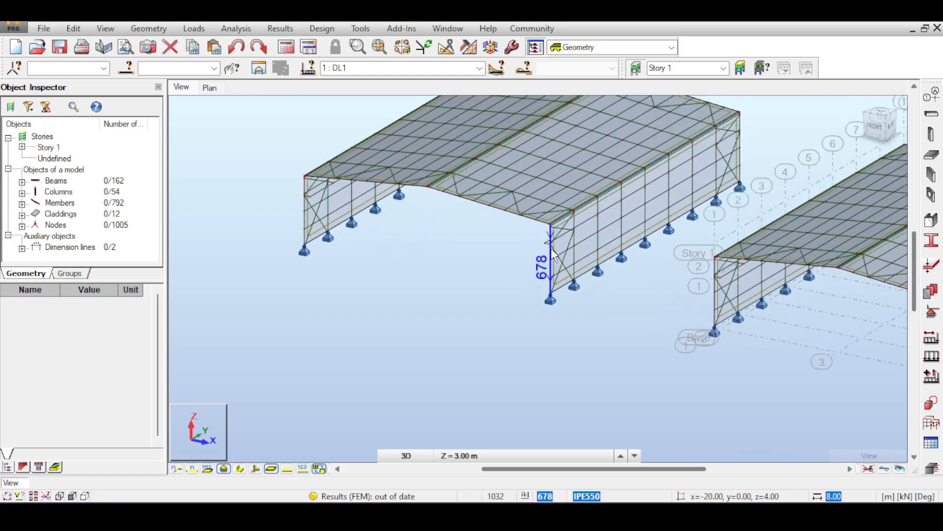
pyautogui.scroll(4, 552, 253)
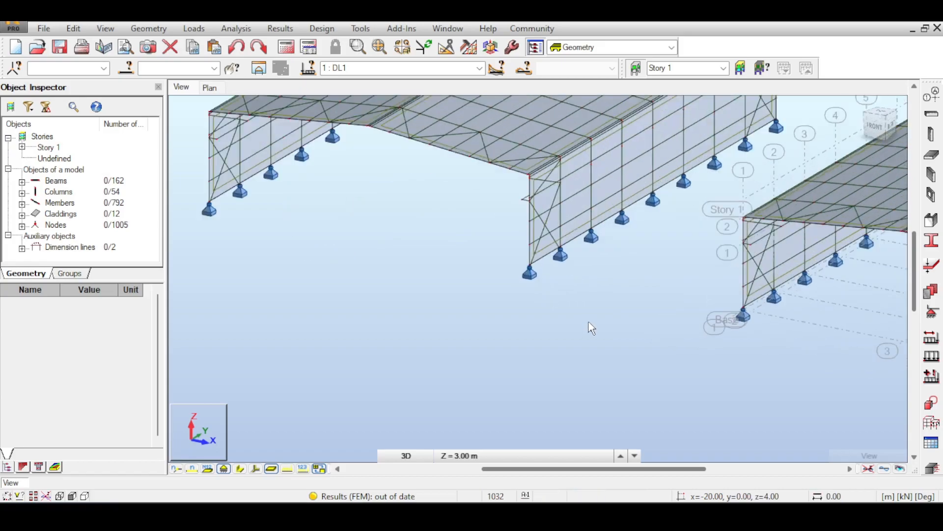
pyautogui.scroll(-3, 512, 253)
pyautogui.moveTo(511, 251); pyautogui.dragTo(590, 268, button='middle')
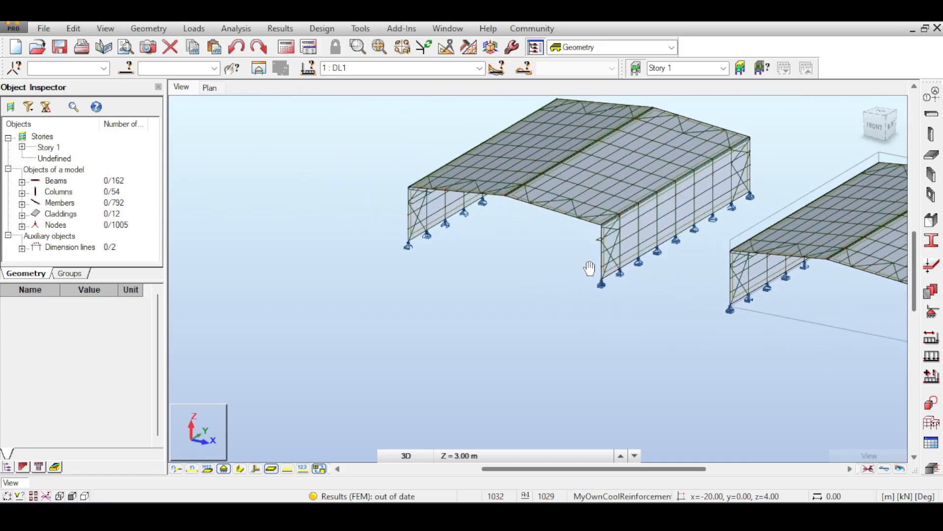
# - Move the entire copied hall upward in Move mode with the translation vector 0,0,2 m
pyautogui.click(880, 130)
pyautogui.moveTo(341, 188); pyautogui.dragTo(626, 304)
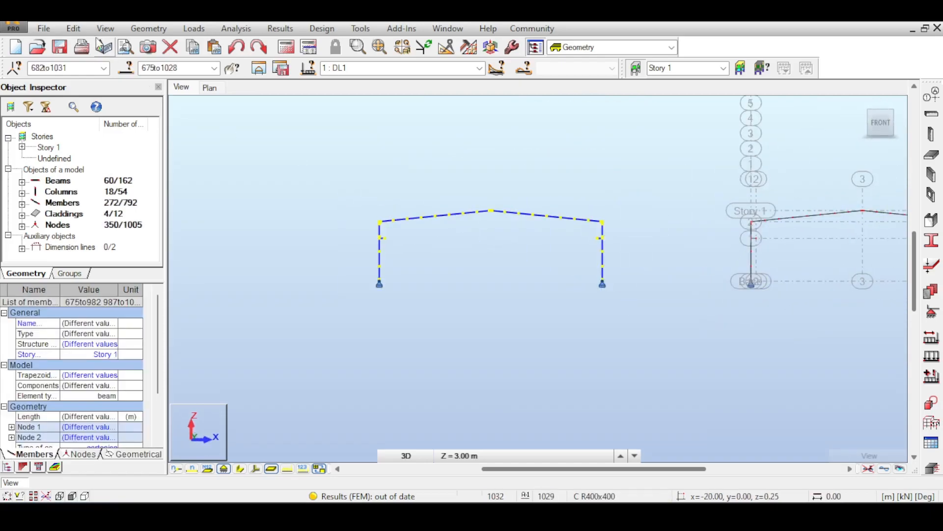
pyautogui.click(73, 28)
pyautogui.moveTo(187, 206)
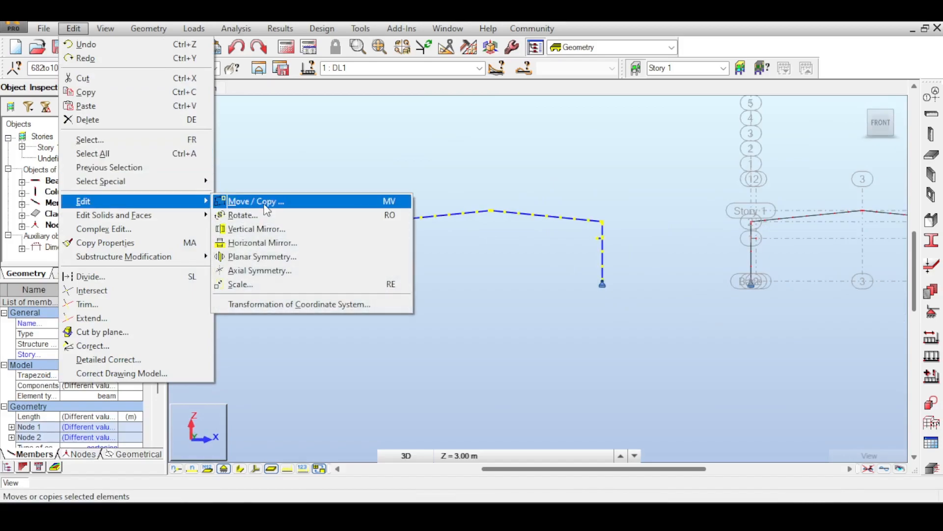
pyautogui.click(236, 201)
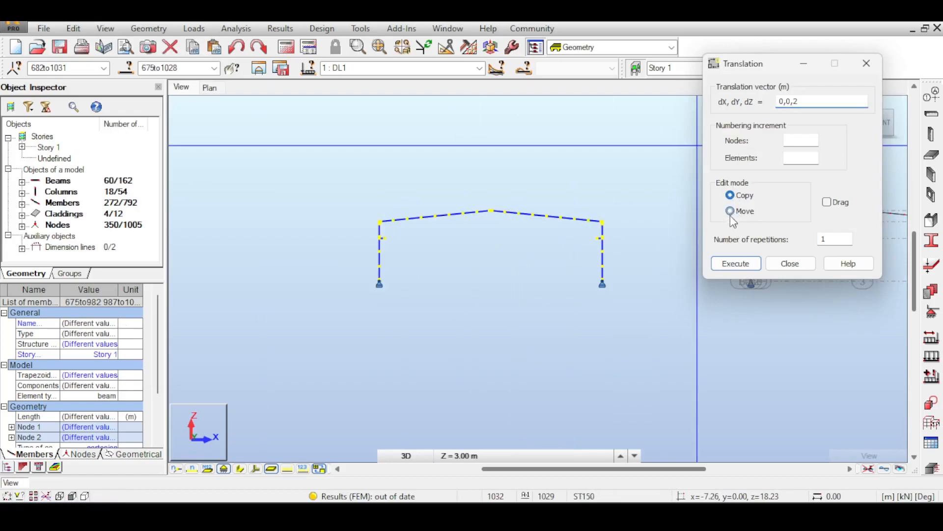
pyautogui.click(730, 268)
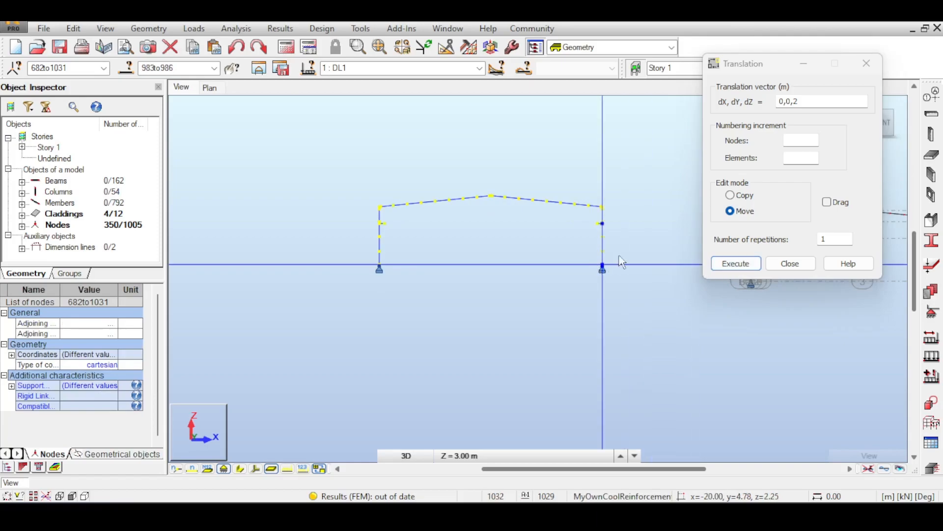
pyautogui.click(783, 266)
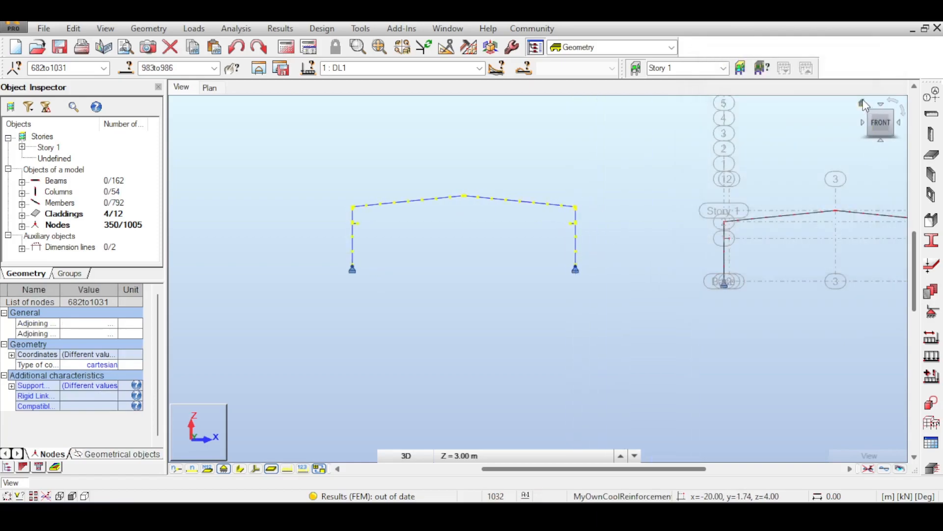
# - Add X-direction axis positions at -20 and -50 m to the Cartesian structure axis, picking them from the raised hall's column bases
pyautogui.click(862, 103)
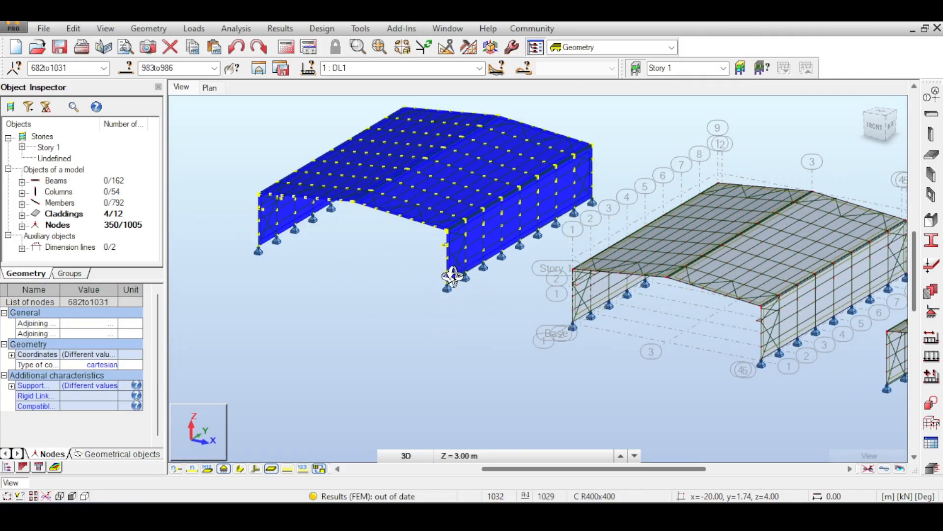
pyautogui.moveTo(686, 323); pyautogui.dragTo(521, 302, button='middle')
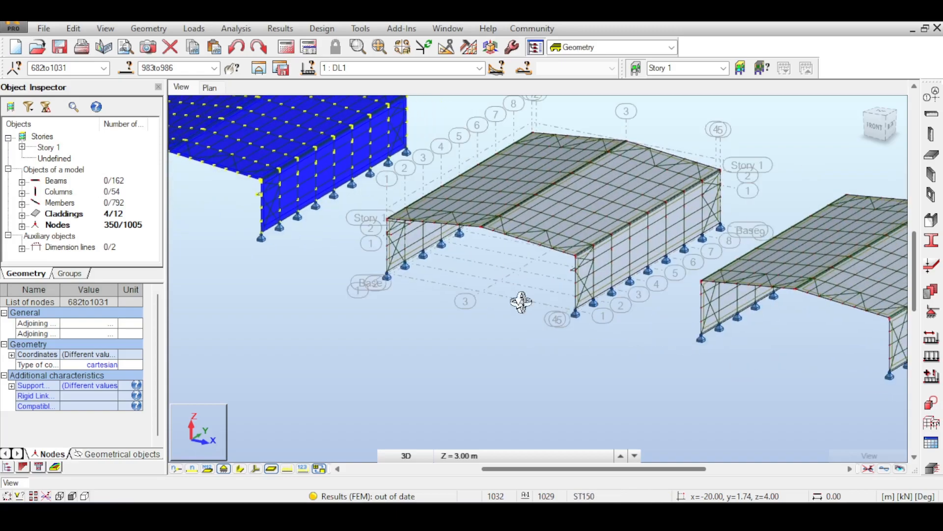
pyautogui.moveTo(355, 242); pyautogui.dragTo(532, 292, button='middle')
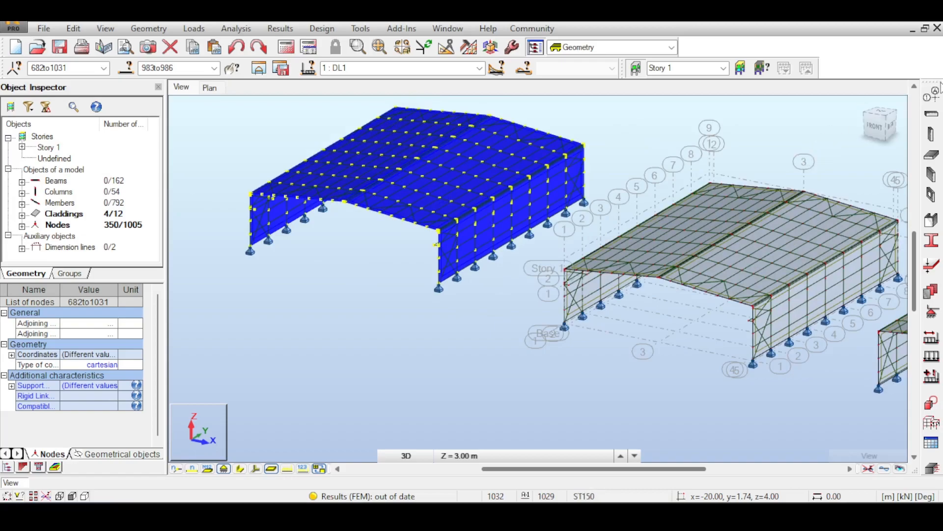
pyautogui.click(932, 95)
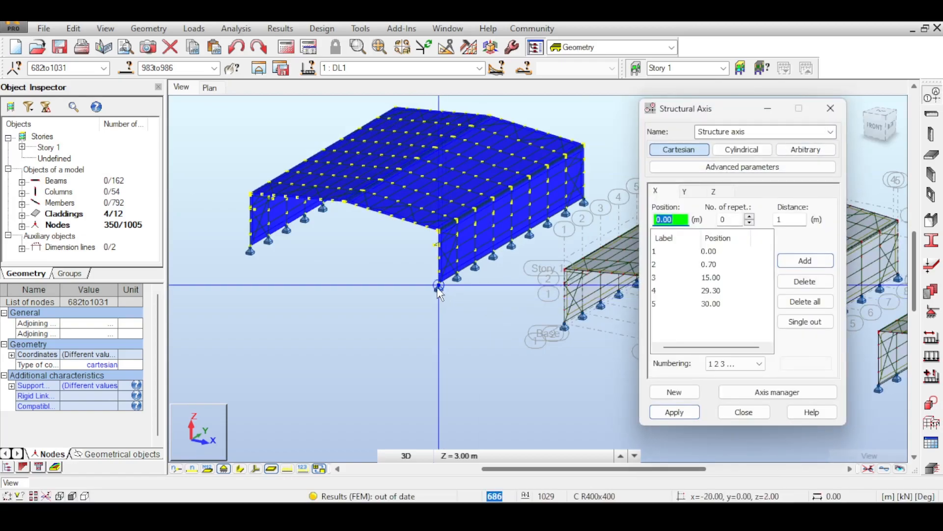
pyautogui.click(439, 286)
pyautogui.click(250, 249)
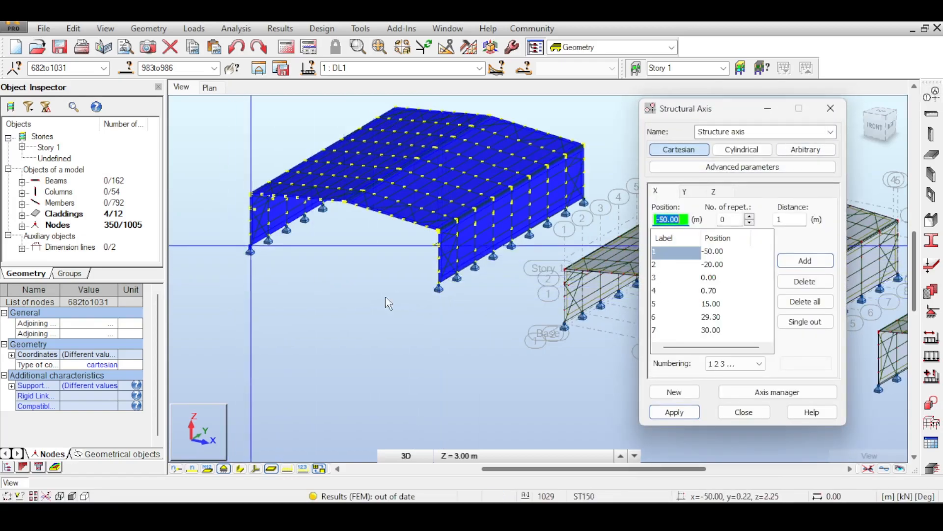
pyautogui.scroll(3, 317, 283)
pyautogui.click(224, 469)
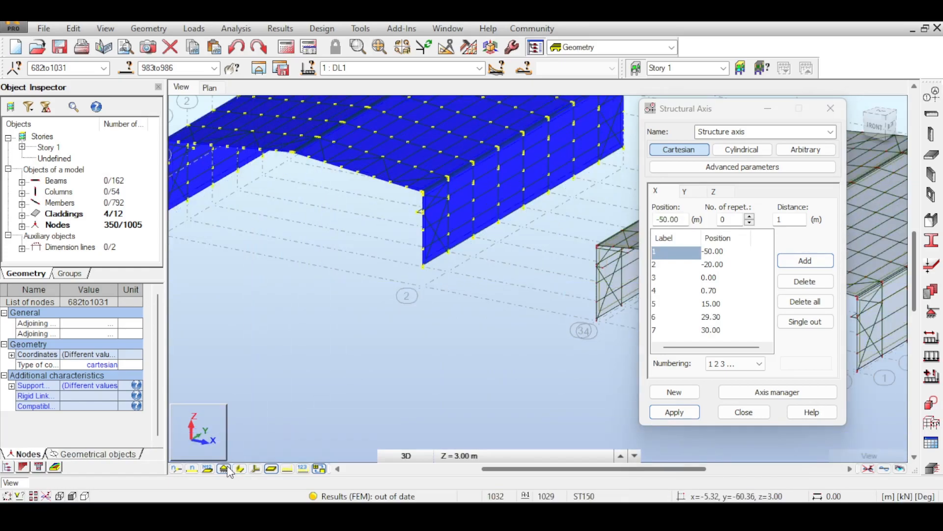
pyautogui.click(228, 467)
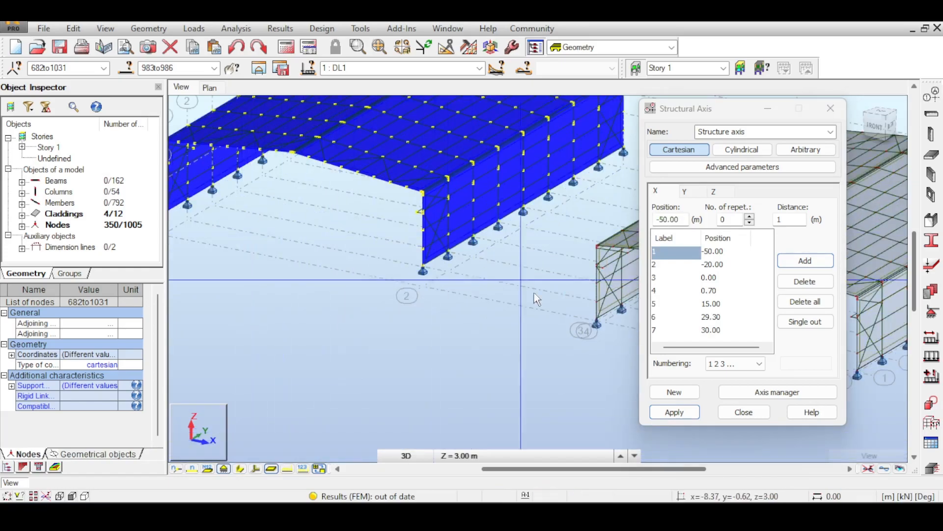
pyautogui.click(757, 417)
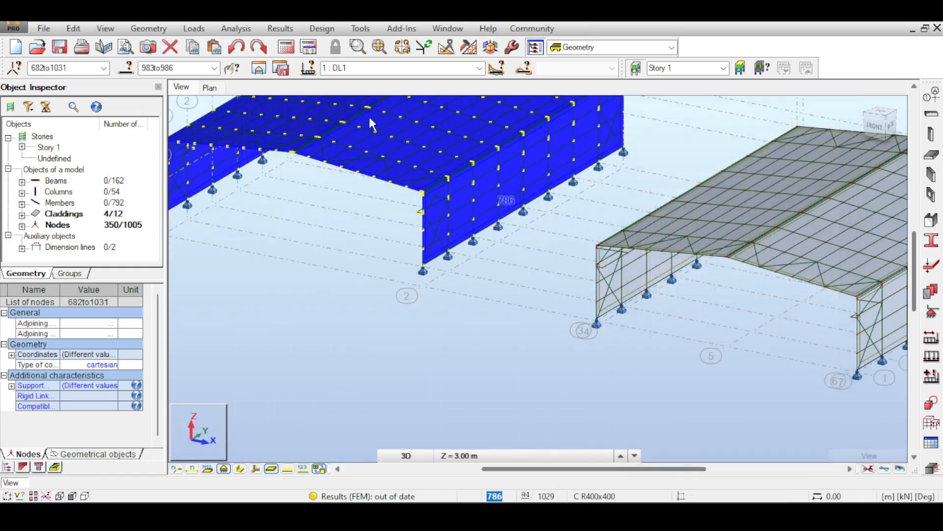
# - Draw a 40 m simple member with section CARR8 at base level along x = -20 m, beneath the raised hall's column line
pyautogui.click(79, 31)
pyautogui.moveTo(142, 32)
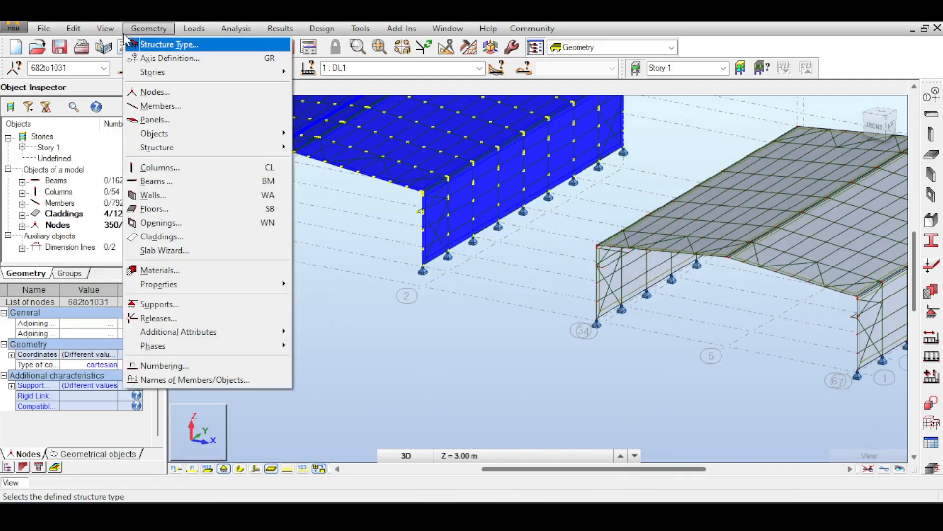
pyautogui.click(144, 107)
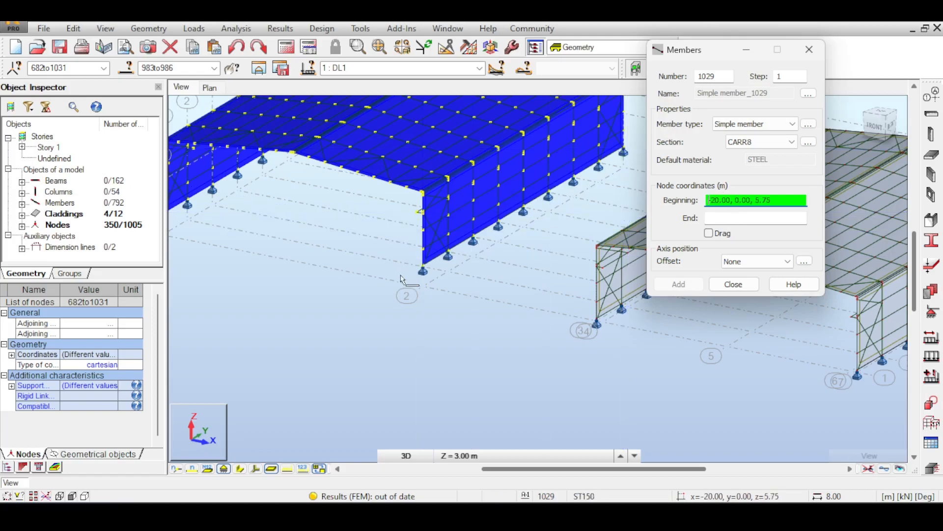
pyautogui.click(423, 286)
pyautogui.click(614, 173)
# - Draw a matching 40 m CARR8 member at base level along x = -50 m, starting from -50,0,0
pyautogui.moveTo(328, 221); pyautogui.dragTo(468, 238, button='middle')
pyautogui.click(294, 262)
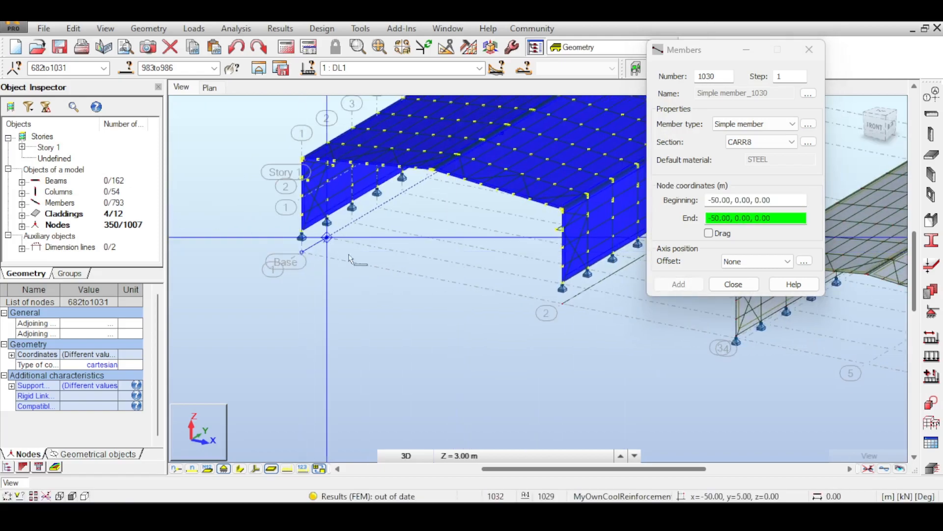
pyautogui.click(884, 129)
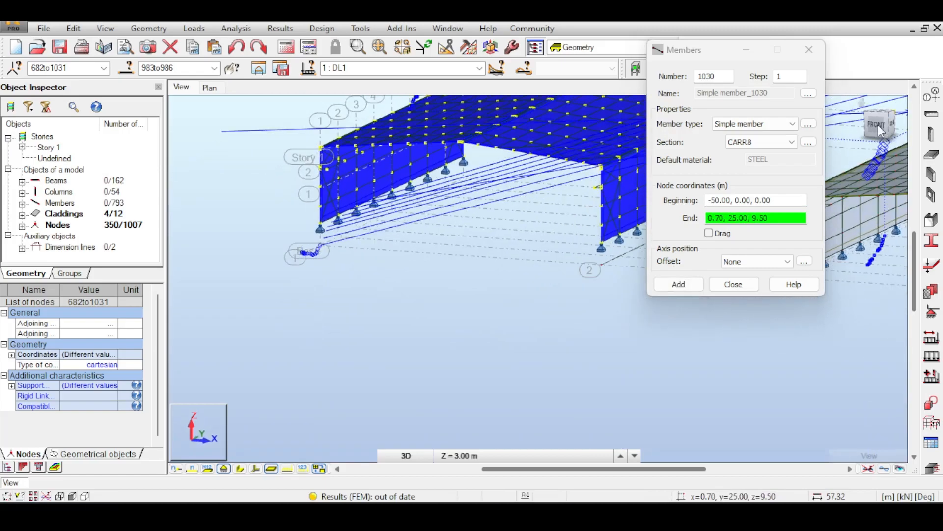
pyautogui.click(467, 186)
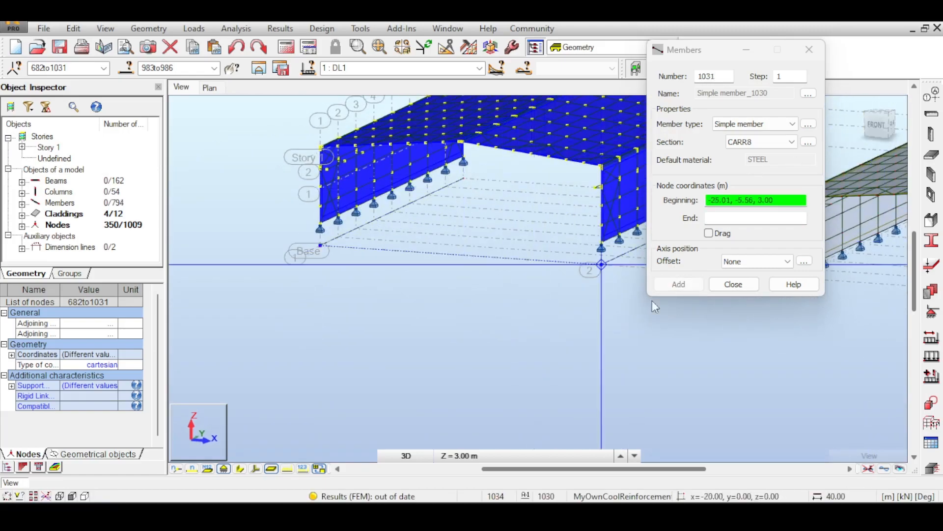
pyautogui.click(733, 284)
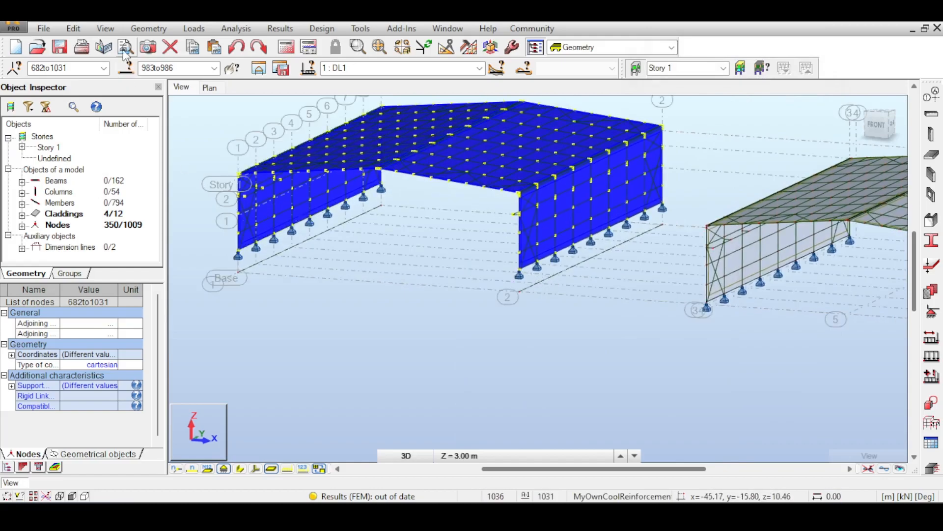
# - Extend the beginnings of the first six columns along x = -20 m down to base member 1029, using it as the boundary edge
pyautogui.click(76, 31)
pyautogui.moveTo(117, 203)
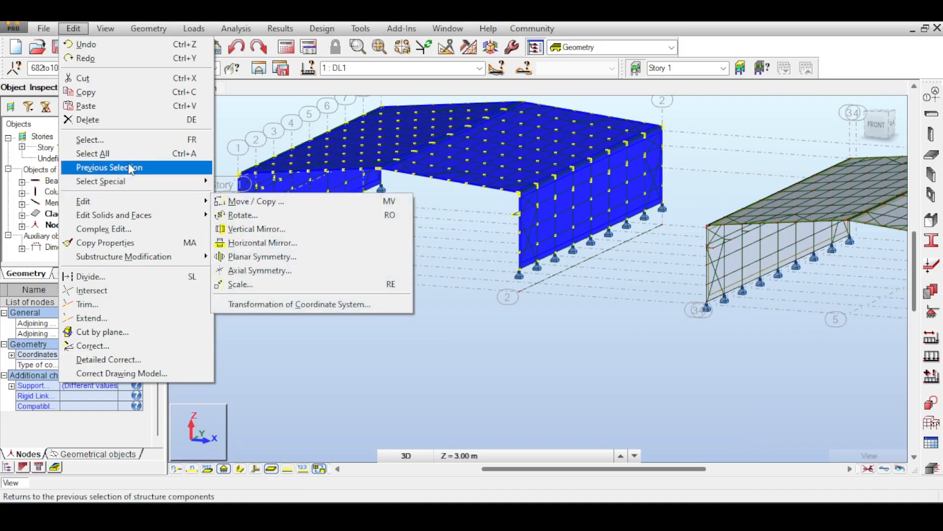
pyautogui.click(118, 318)
pyautogui.scroll(3, 572, 277)
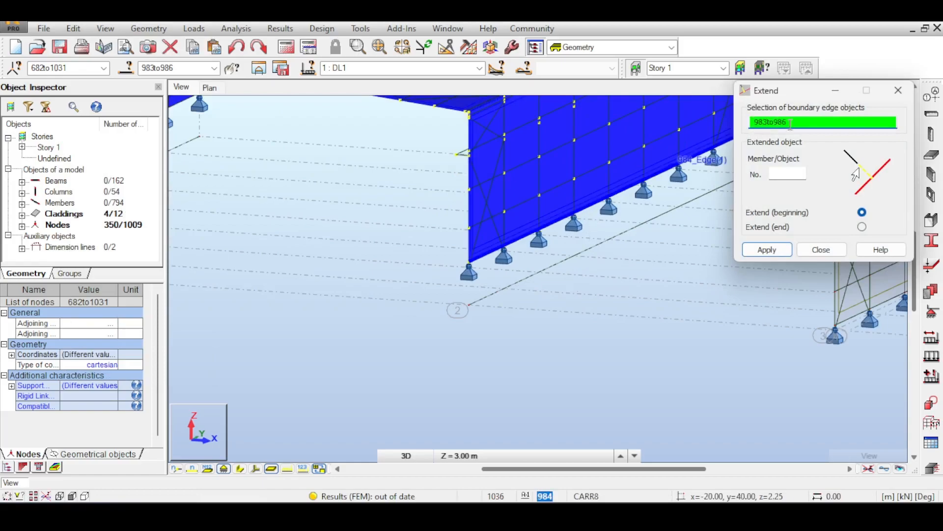
pyautogui.click(554, 264)
pyautogui.click(795, 172)
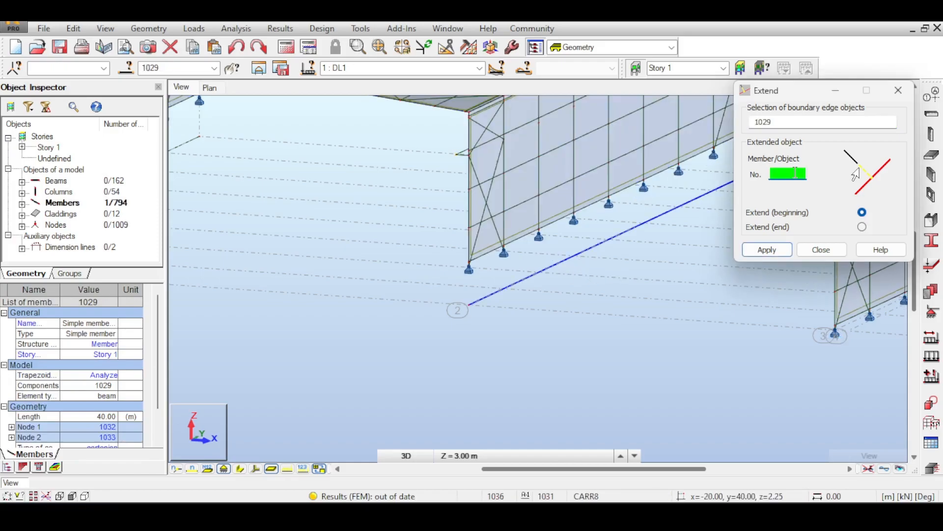
pyautogui.click(470, 251)
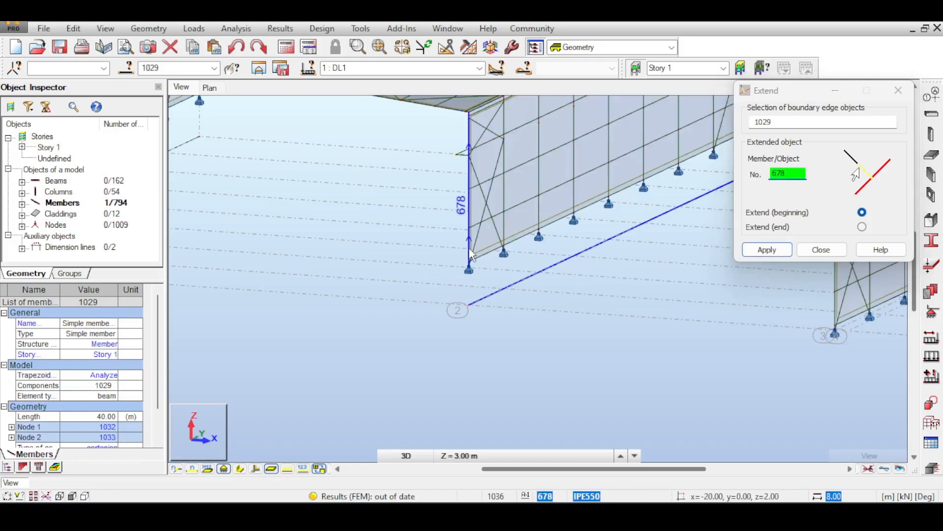
pyautogui.click(504, 228)
pyautogui.click(540, 218)
pyautogui.click(575, 198)
pyautogui.click(610, 186)
pyautogui.click(644, 171)
# - Extend the remaining three columns of the wall at x = -20 m down to the same base member
pyautogui.moveTo(655, 196); pyautogui.dragTo(482, 258, button='middle')
pyautogui.click(505, 214)
pyautogui.click(540, 196)
pyautogui.click(577, 181)
# - Change the boundary edge to base member 1030 and extend the first four columns along x = -50 m down to it
pyautogui.scroll(-2, 533, 269)
pyautogui.moveTo(387, 310); pyautogui.dragTo(590, 320, button='middle')
pyautogui.moveTo(354, 278); pyautogui.dragTo(469, 288, button='middle')
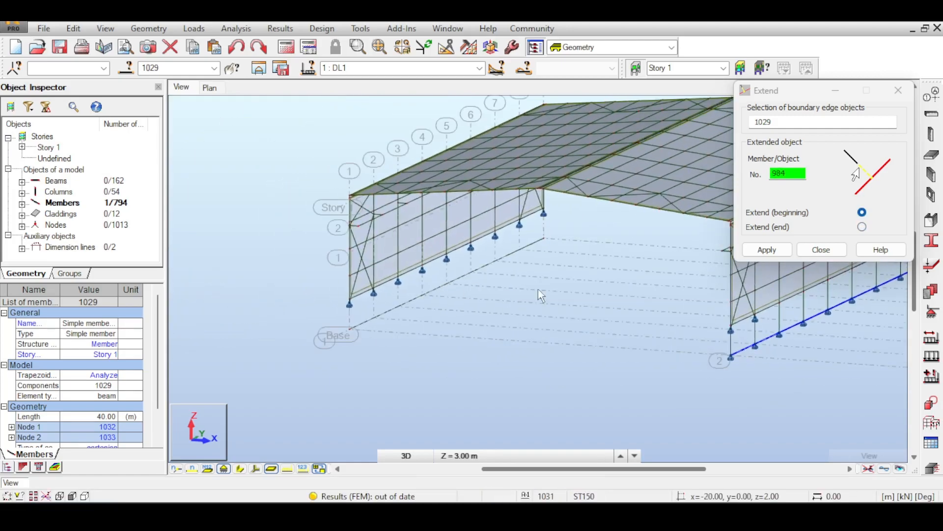
pyautogui.click(345, 294)
pyautogui.click(573, 289)
pyautogui.doubleClick(799, 122)
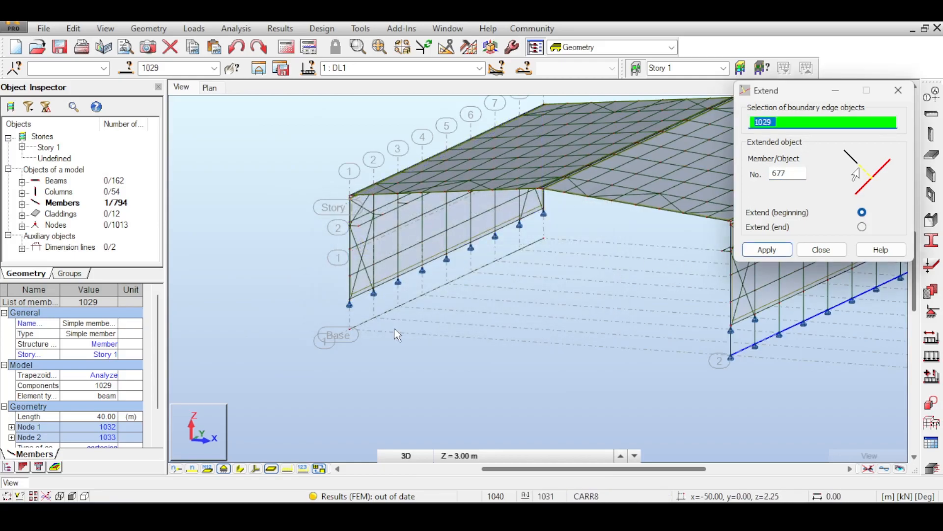
pyautogui.click(363, 322)
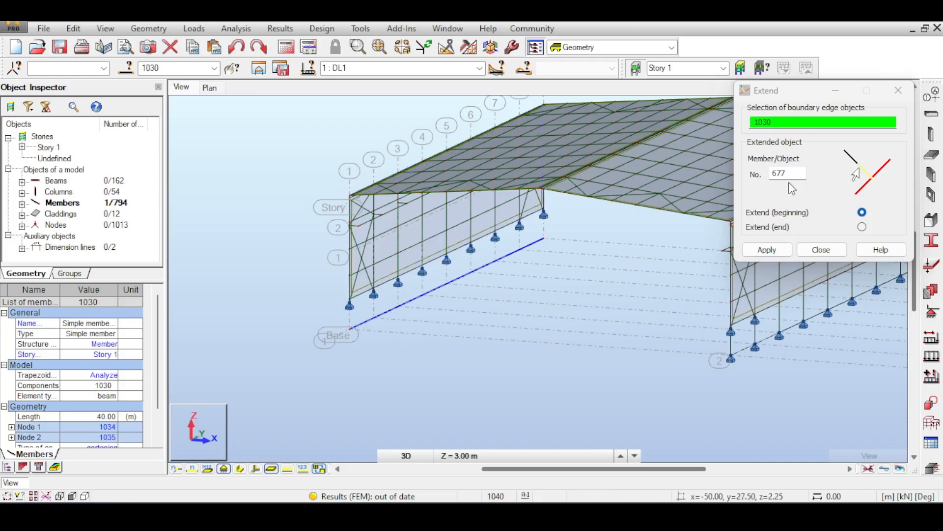
pyautogui.doubleClick(776, 175)
pyautogui.scroll(3, 329, 301)
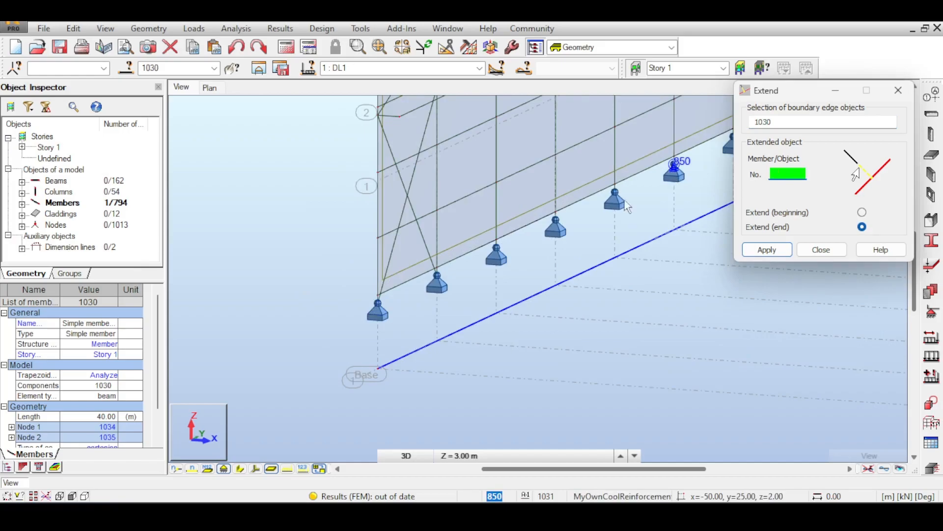
pyautogui.click(380, 269)
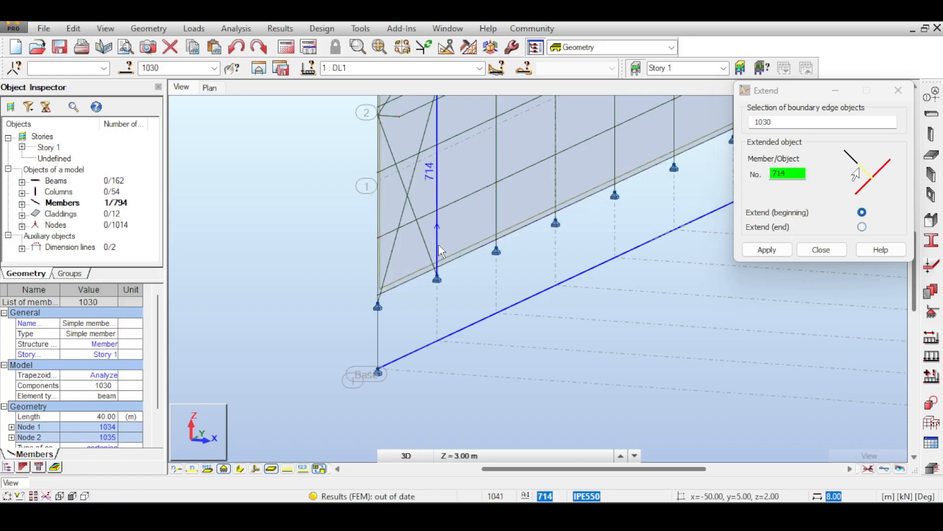
pyautogui.click(500, 219)
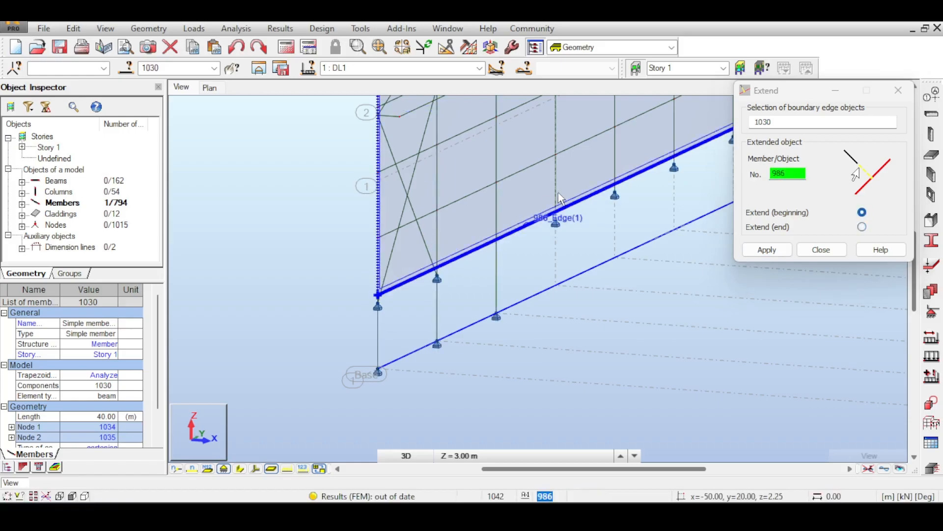
pyautogui.click(559, 196)
# - Extend the other columns along x = -50 m down to base member 1030, including the rear corner column 973, and end the Extend command
pyautogui.moveTo(599, 190); pyautogui.dragTo(428, 259, button='middle')
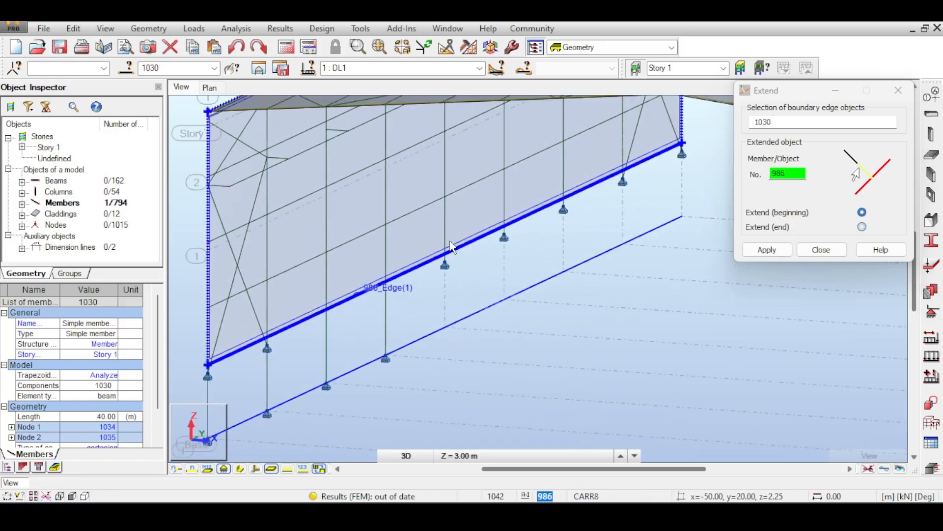
pyautogui.click(505, 214)
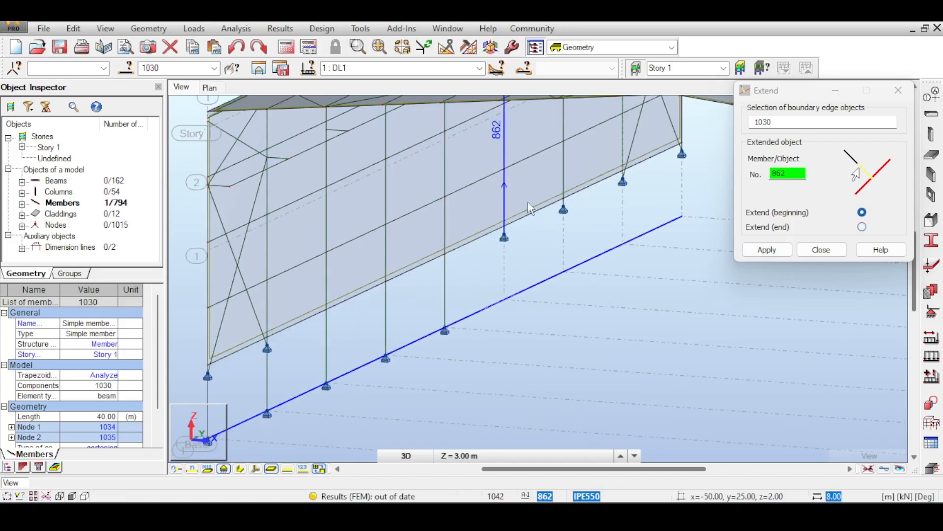
pyautogui.click(565, 182)
pyautogui.moveTo(564, 184); pyautogui.dragTo(448, 249, button='middle')
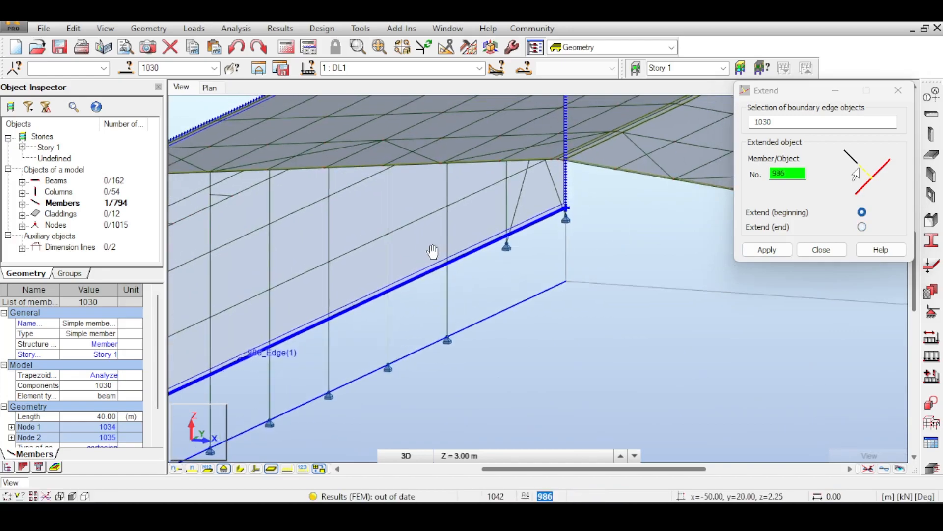
pyautogui.click(507, 205)
pyautogui.click(565, 210)
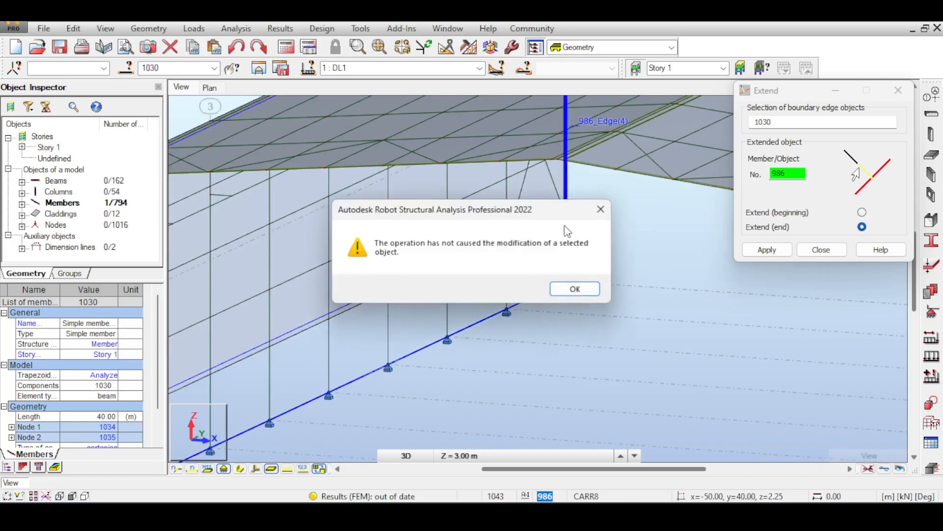
pyautogui.click(575, 289)
pyautogui.scroll(5, 602, 257)
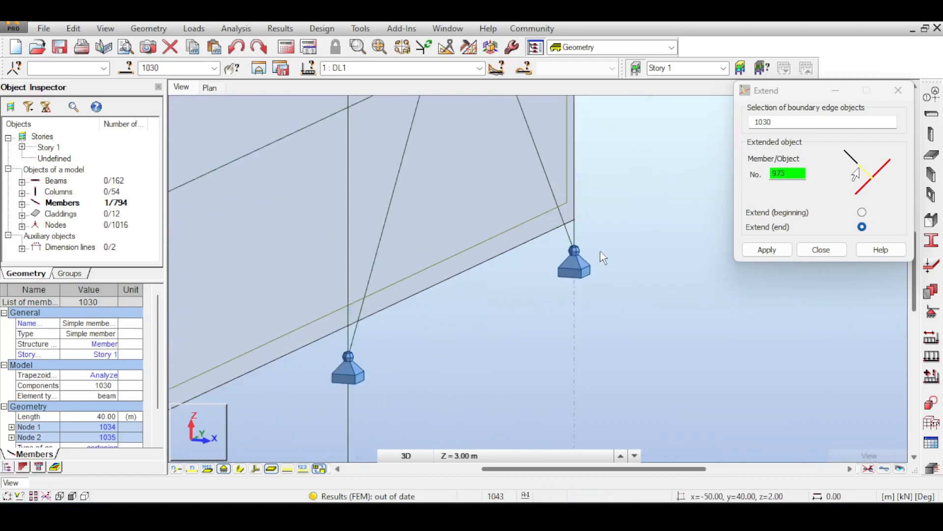
pyautogui.click(577, 211)
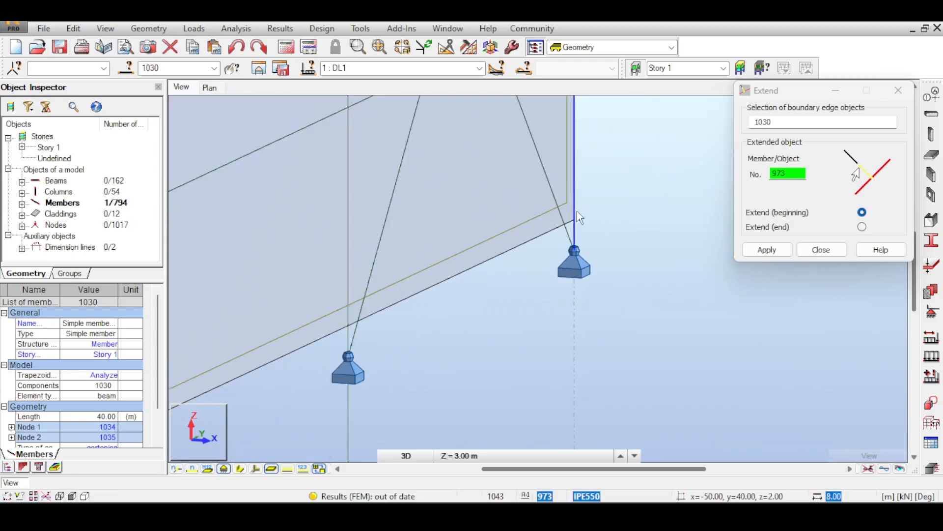
pyautogui.scroll(-10, 599, 265)
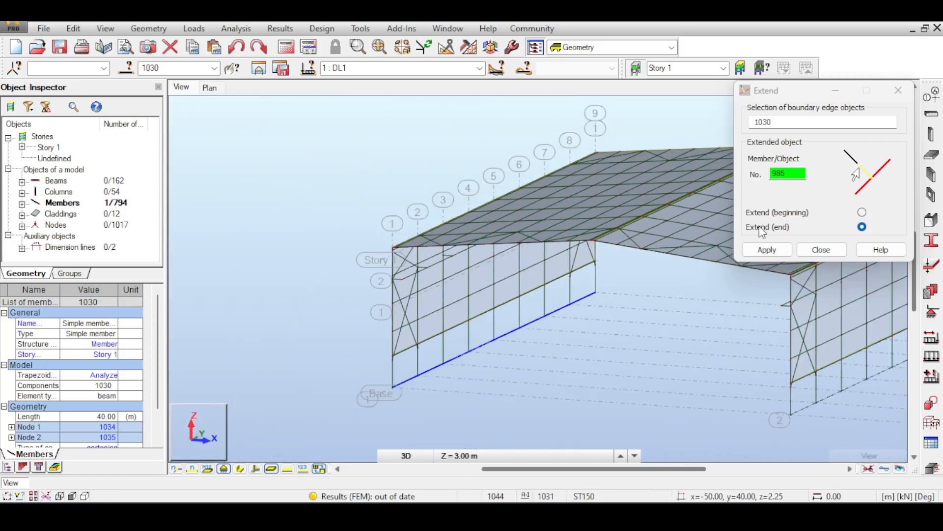
pyautogui.click(821, 250)
pyautogui.moveTo(662, 287); pyautogui.dragTo(560, 244, button='middle')
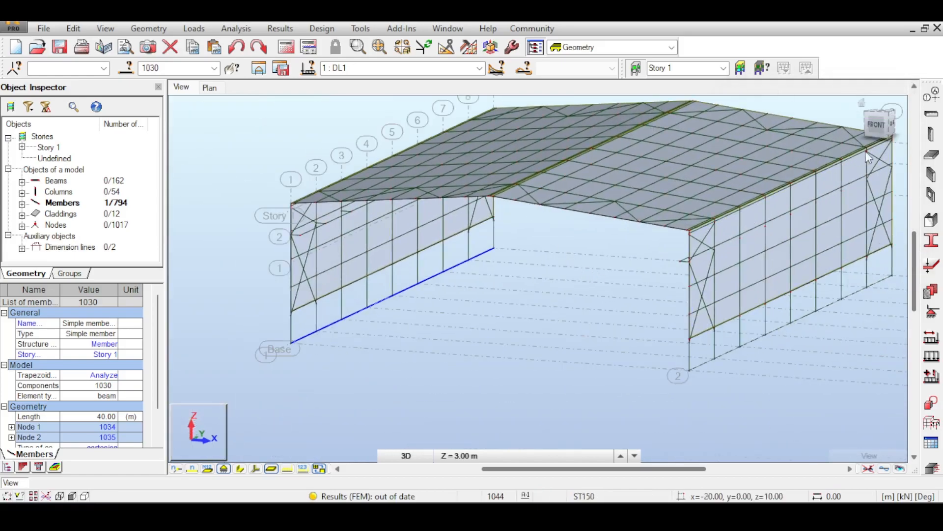
pyautogui.moveTo(386, 268); pyautogui.dragTo(316, 244, button='middle')
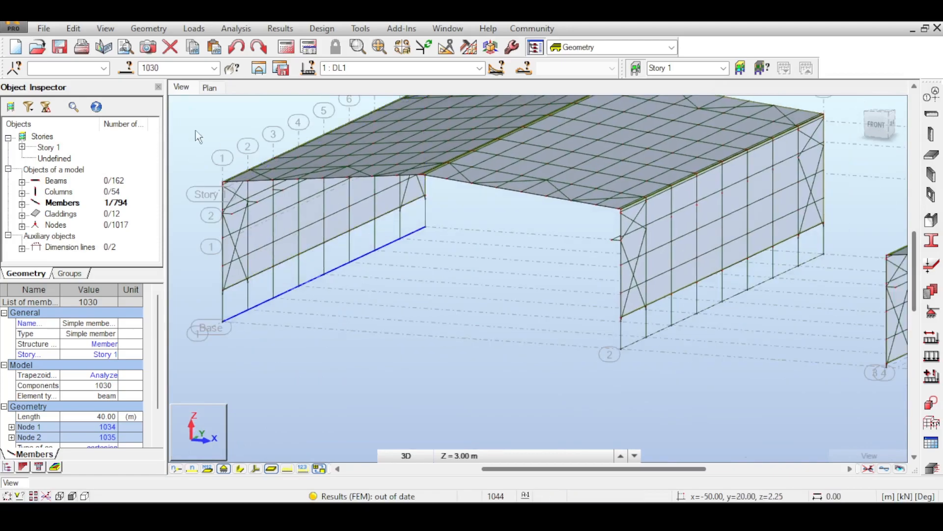
pyautogui.scroll(-3, 421, 197)
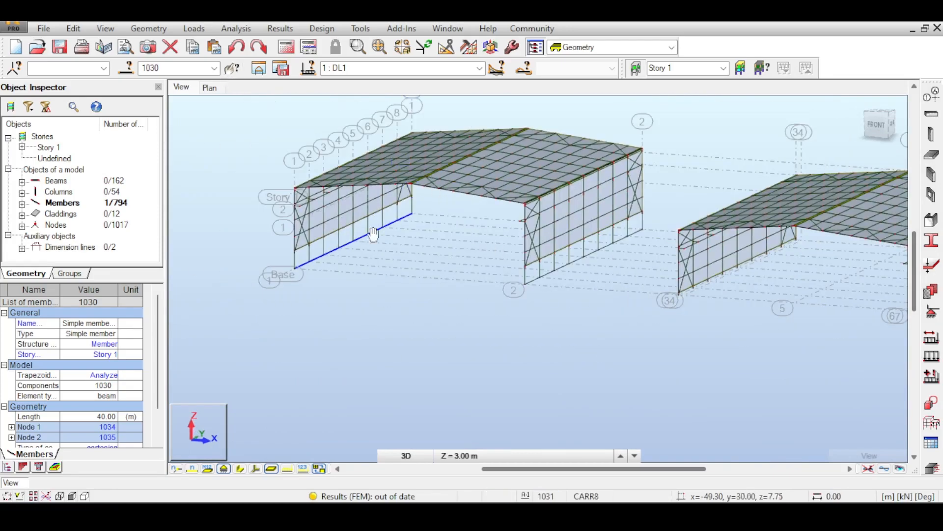
pyautogui.moveTo(374, 234); pyautogui.dragTo(198, 224, button='middle')
pyautogui.moveTo(233, 252); pyautogui.dragTo(479, 308, button='middle')
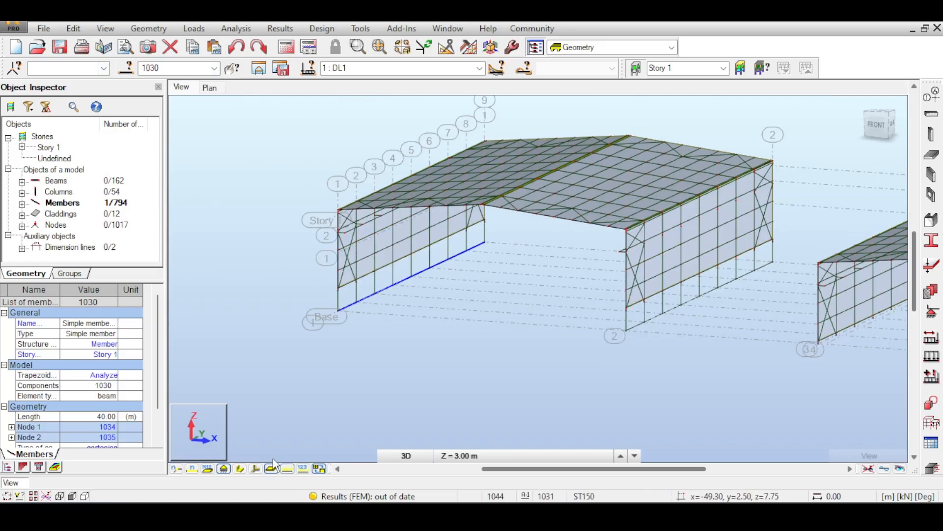
# - Display the support symbols and inspect the supports left at the raised hall's former column bases along both walls
pyautogui.click(224, 468)
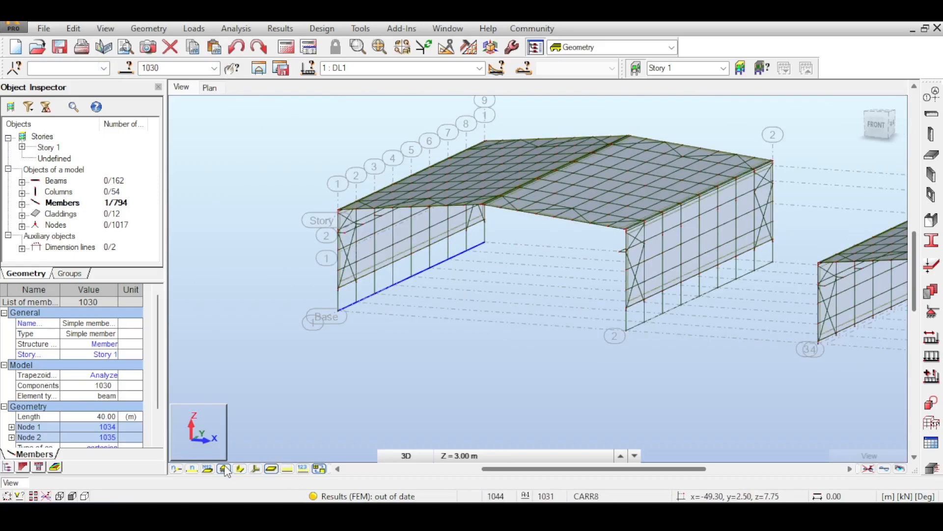
pyautogui.click(224, 469)
pyautogui.scroll(5, 363, 263)
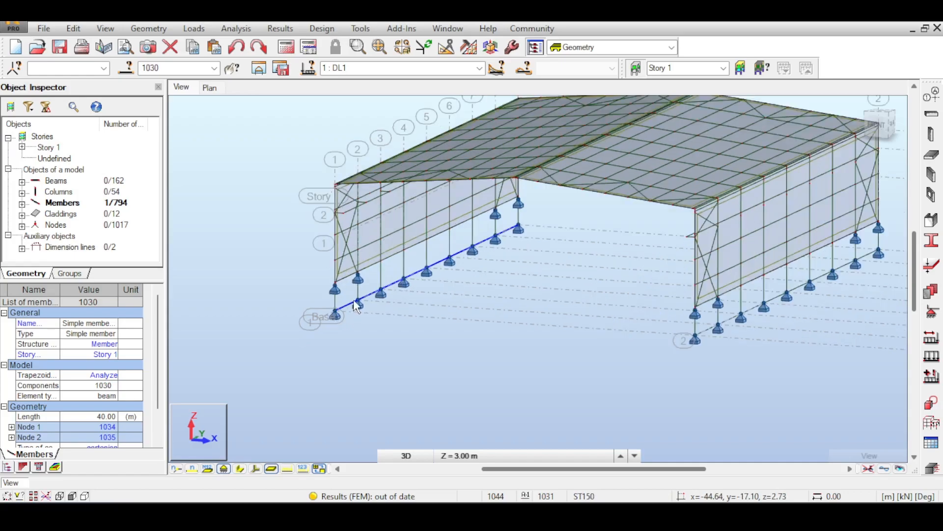
pyautogui.scroll(6, 363, 263)
pyautogui.scroll(-3, 374, 280)
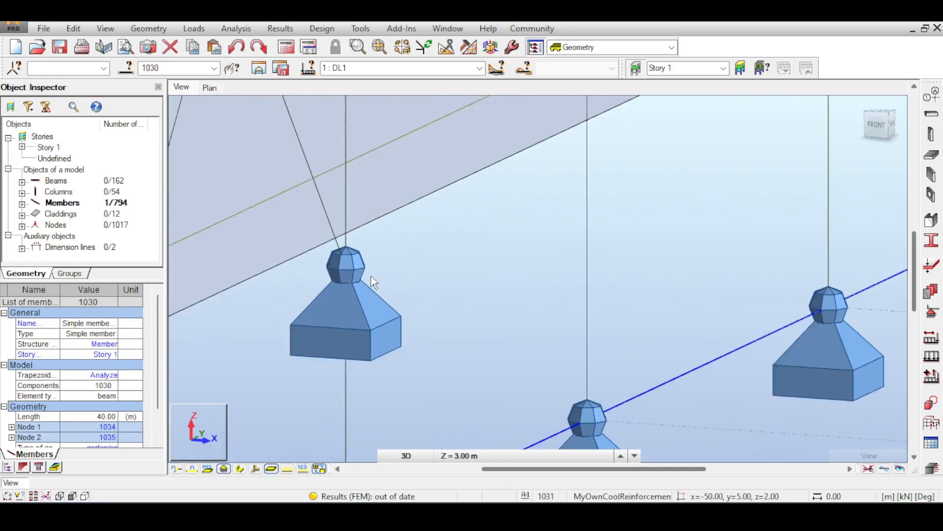
pyautogui.scroll(-4, 372, 277)
pyautogui.moveTo(372, 276); pyautogui.dragTo(216, 295, button='middle')
pyautogui.moveTo(549, 180); pyautogui.dragTo(407, 251, button='middle')
pyautogui.scroll(-4, 407, 251)
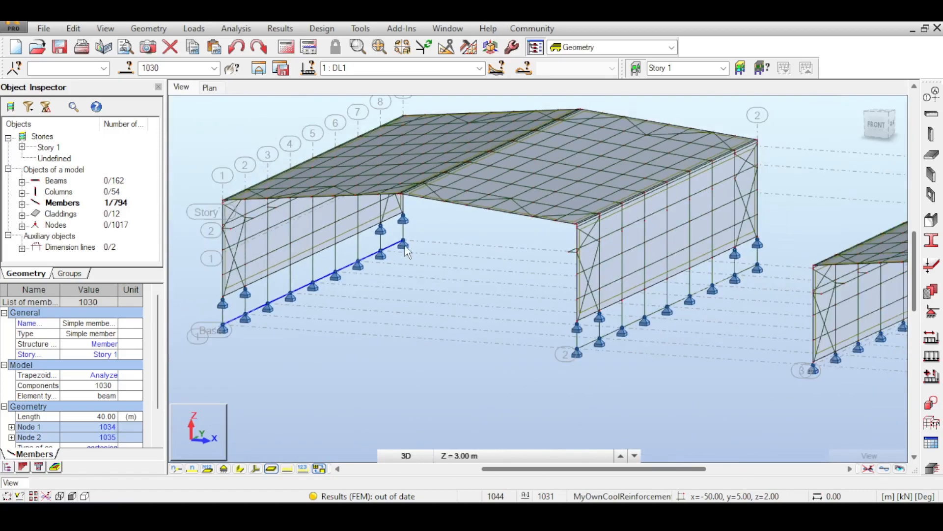
pyautogui.scroll(3, 608, 330)
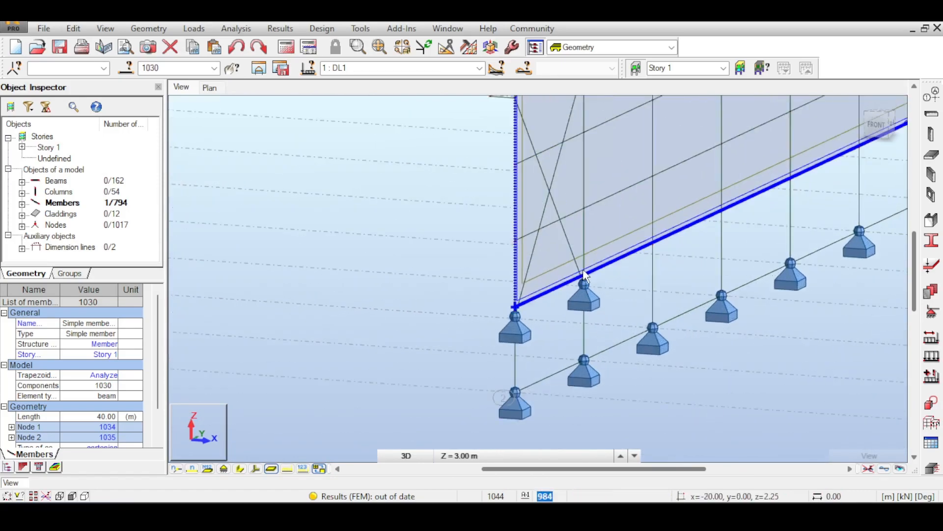
pyautogui.scroll(3, 569, 302)
pyautogui.scroll(-6, 569, 303)
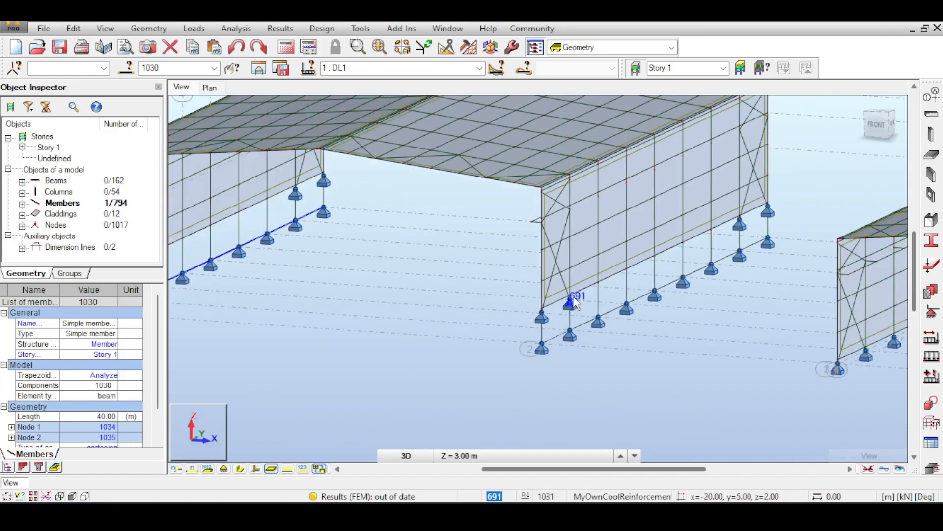
# - In the front view, delete the nodal supports at z = 2 m along the wall at x = -20 m
pyautogui.click(877, 125)
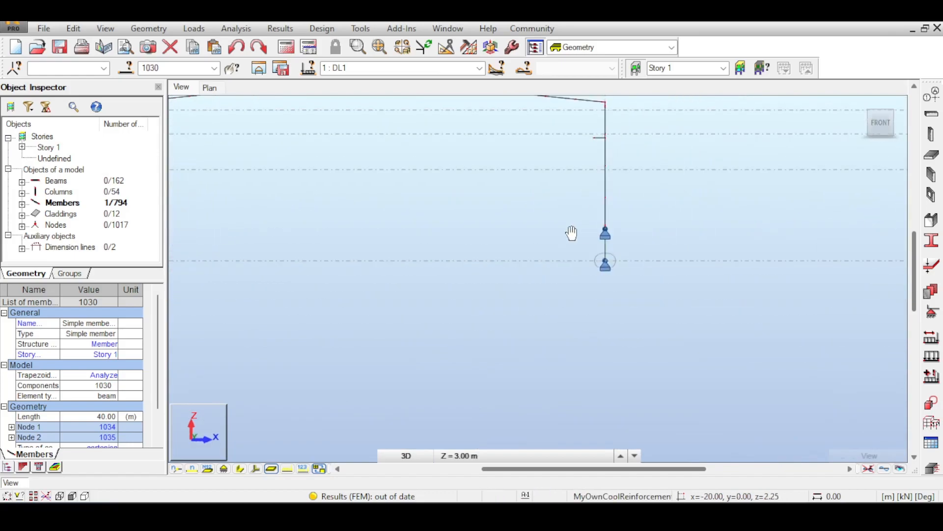
pyautogui.moveTo(576, 220); pyautogui.dragTo(646, 240)
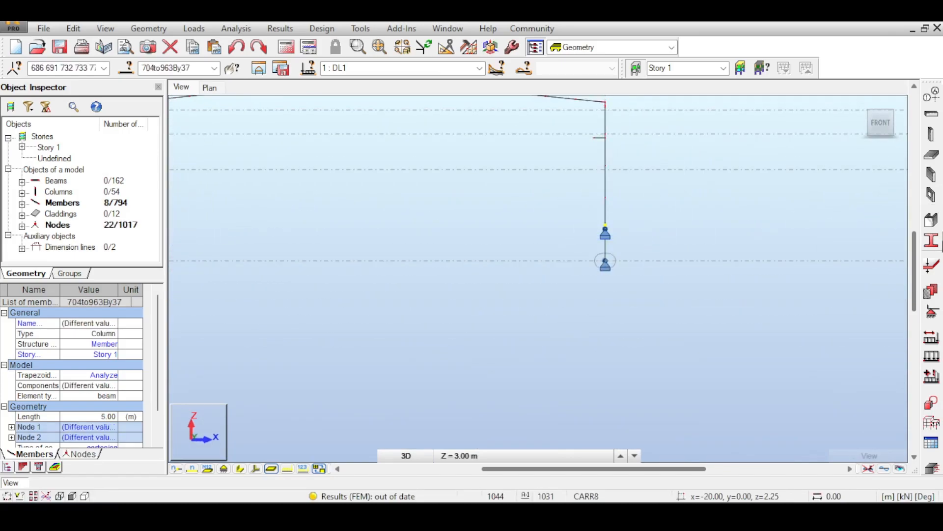
pyautogui.click(932, 311)
pyautogui.click(737, 156)
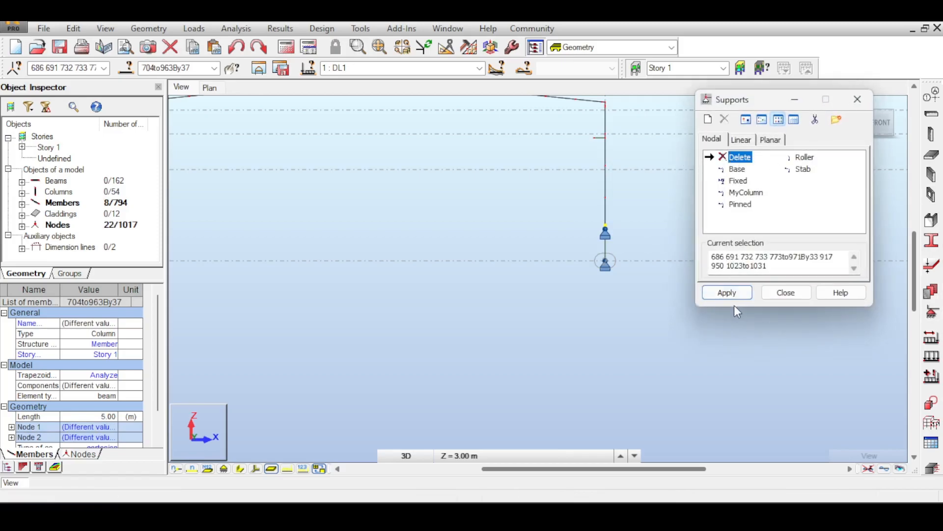
pyautogui.click(728, 292)
# - Delete the nodal supports at z = 2 m along the wall at x = -50 m and close the Supports dialog
pyautogui.moveTo(513, 208); pyautogui.dragTo(748, 219, button='middle')
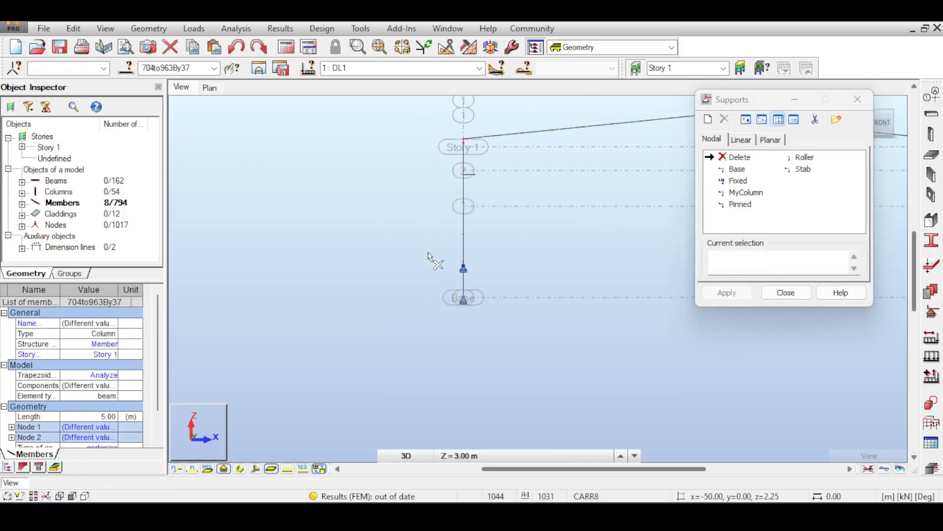
pyautogui.click(729, 267)
pyautogui.moveTo(411, 257); pyautogui.dragTo(511, 287)
pyautogui.click(727, 292)
pyautogui.click(785, 293)
# - Return to a 3D view and examine where the front-bay wall braces end above the column bases at x = -20 m
pyautogui.click(866, 114)
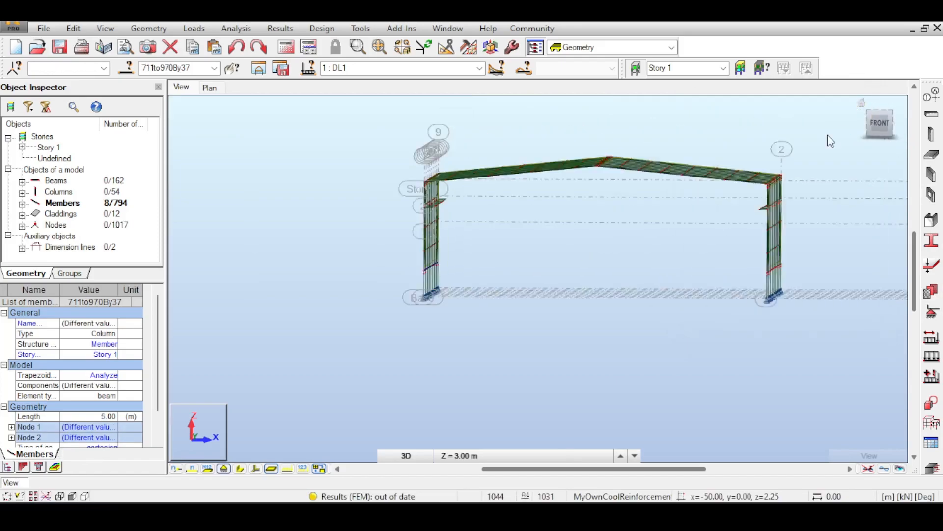
pyautogui.scroll(5, 432, 239)
pyautogui.scroll(3, 431, 239)
pyautogui.moveTo(432, 239); pyautogui.dragTo(459, 359, button='middle')
pyautogui.rightClick(434, 207)
pyautogui.click(437, 219)
pyautogui.scroll(4, 426, 240)
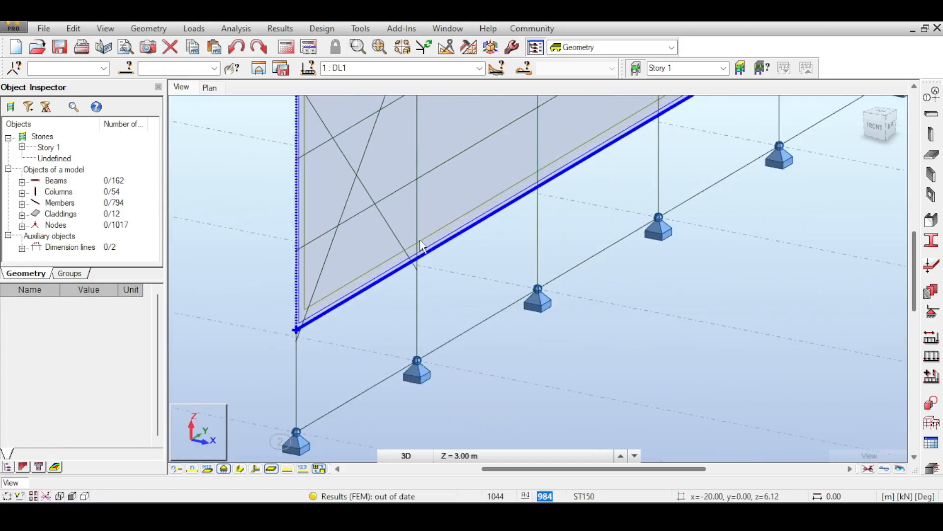
pyautogui.click(413, 271)
pyautogui.scroll(3, 410, 297)
pyautogui.moveTo(421, 303); pyautogui.dragTo(419, 204, button='middle')
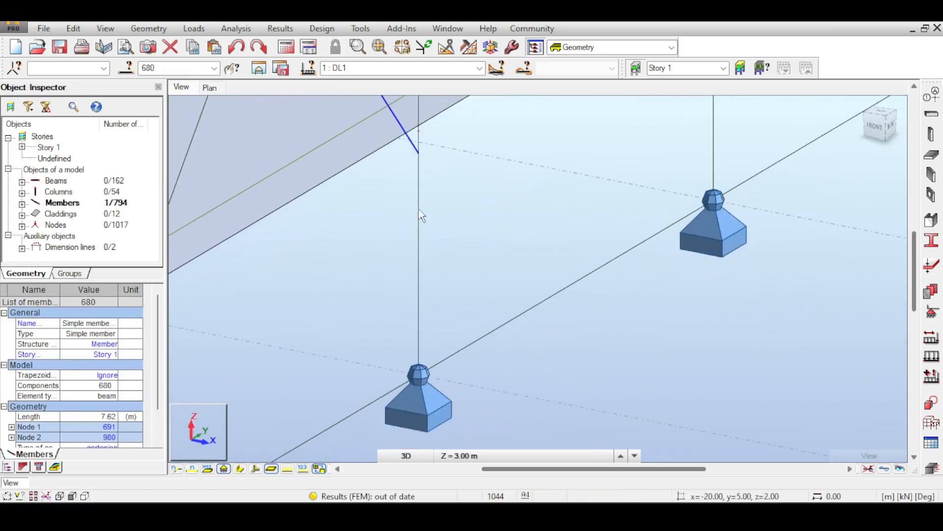
pyautogui.scroll(-3, 426, 218)
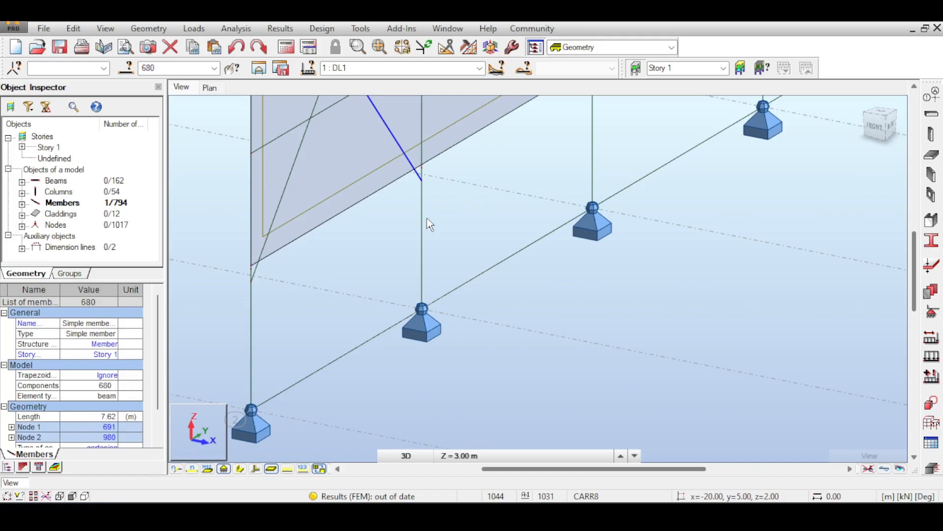
pyautogui.scroll(-4, 476, 212)
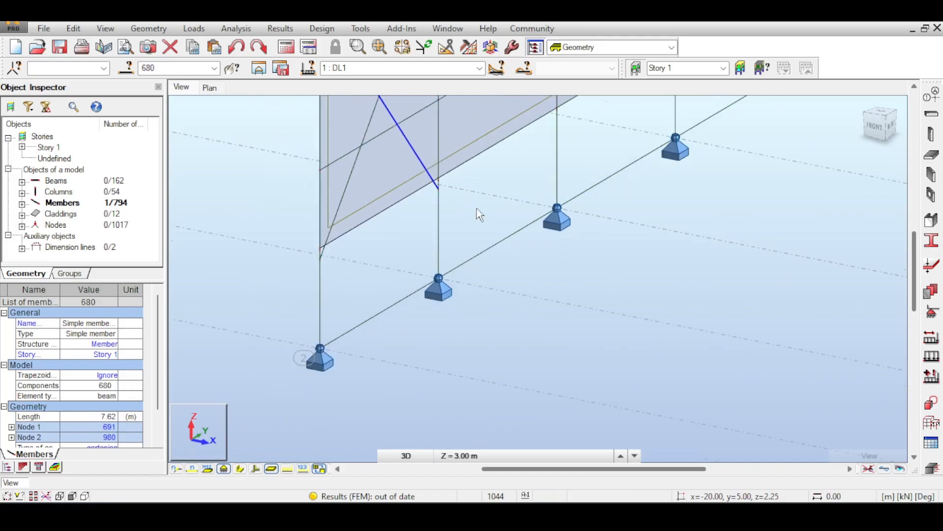
# - Stretch the lower end of brace 680 down to the column base node at x = -20, y = 5, z = 0
pyautogui.scroll(-1, 484, 228)
pyautogui.moveTo(706, 326); pyautogui.dragTo(522, 276, button='middle')
pyautogui.scroll(11, 571, 289)
pyautogui.scroll(-3, 572, 289)
pyautogui.scroll(-4, 447, 243)
pyautogui.scroll(4, 411, 240)
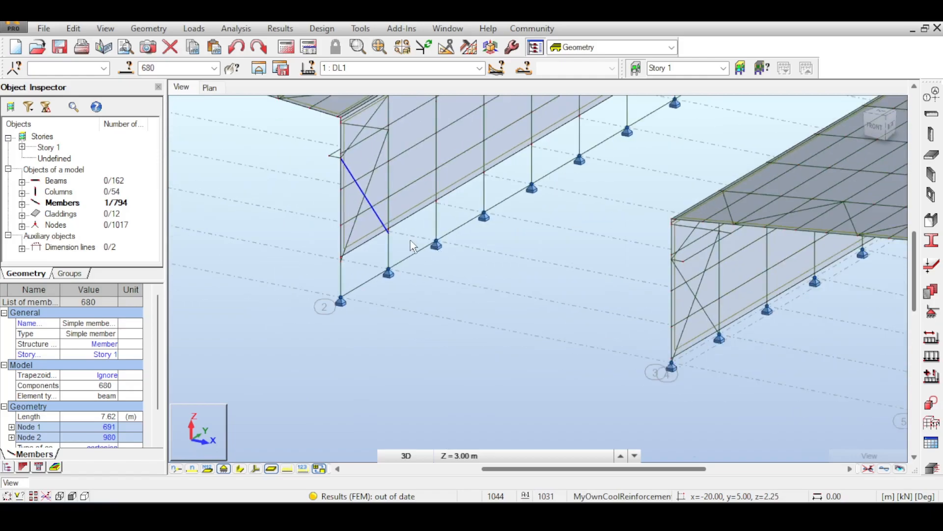
pyautogui.scroll(5, 389, 241)
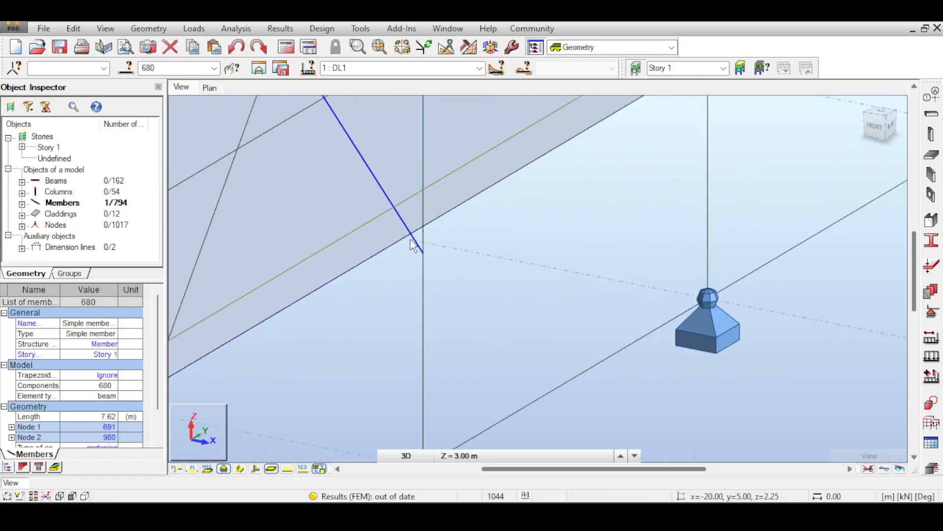
pyautogui.click(421, 250)
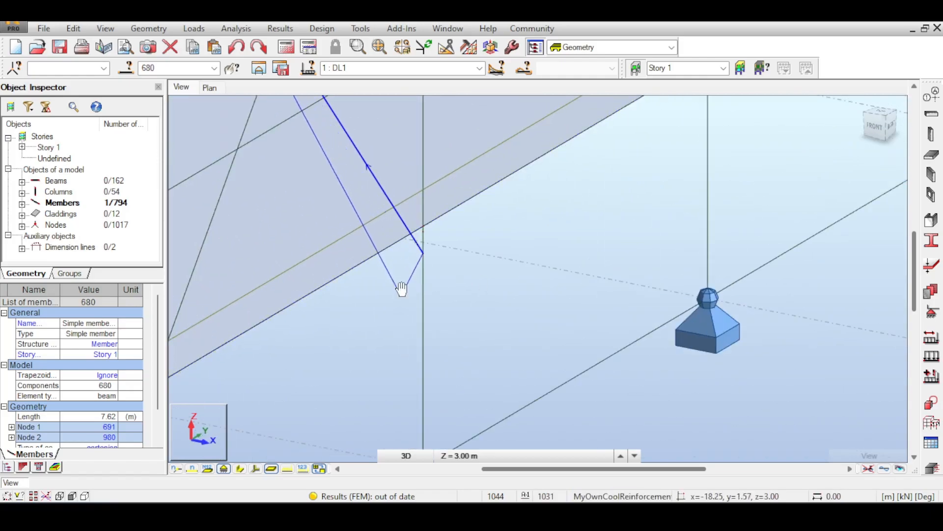
pyautogui.moveTo(402, 306); pyautogui.dragTo(440, 122, button='middle')
pyautogui.click(460, 275)
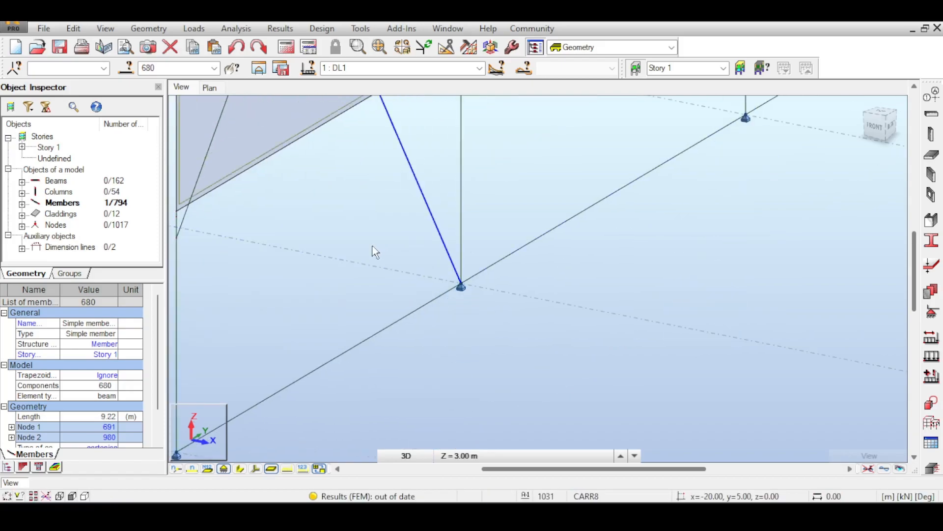
# - Select brace 679 and stretch its lower end down to the corner column base node at x = -20, y = 0, z = 0
pyautogui.scroll(4, 375, 248)
pyautogui.click(391, 259)
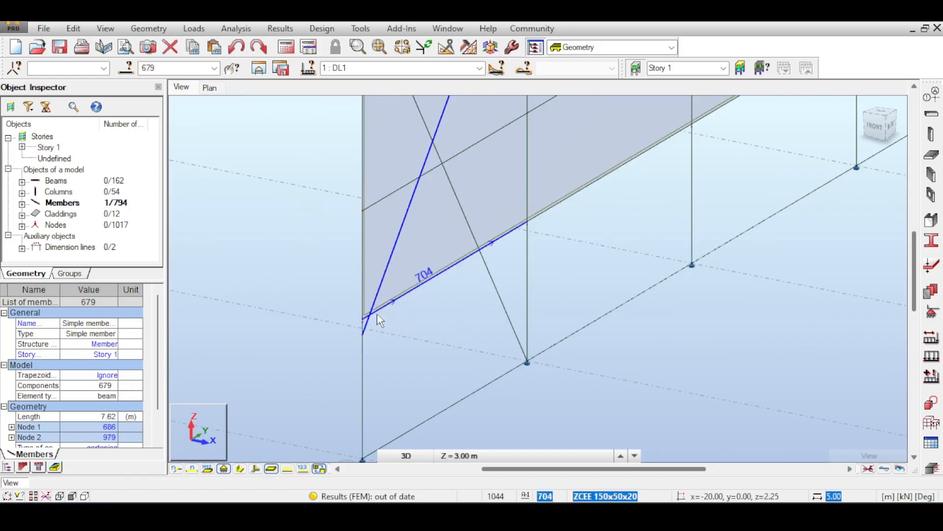
pyautogui.scroll(1, 407, 347)
pyautogui.click(407, 347)
pyautogui.moveTo(406, 347); pyautogui.dragTo(400, 289, button='middle')
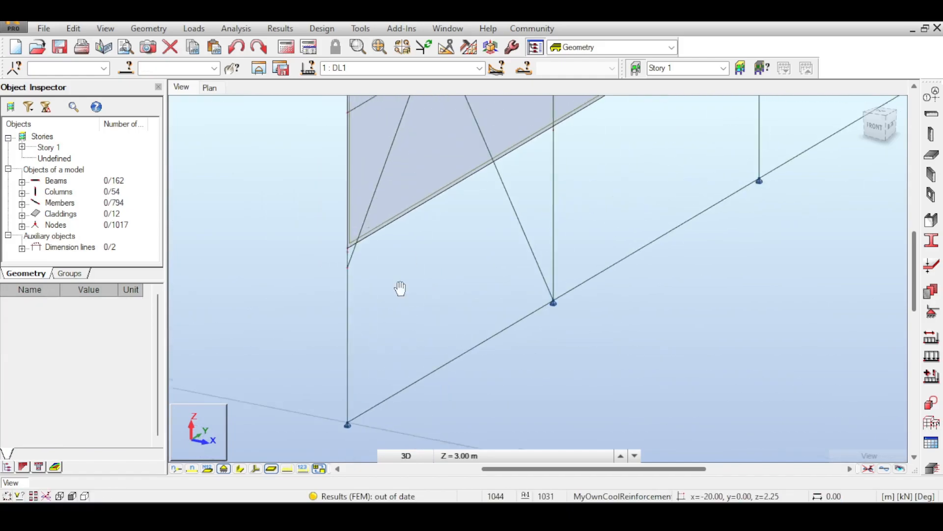
pyautogui.click(373, 202)
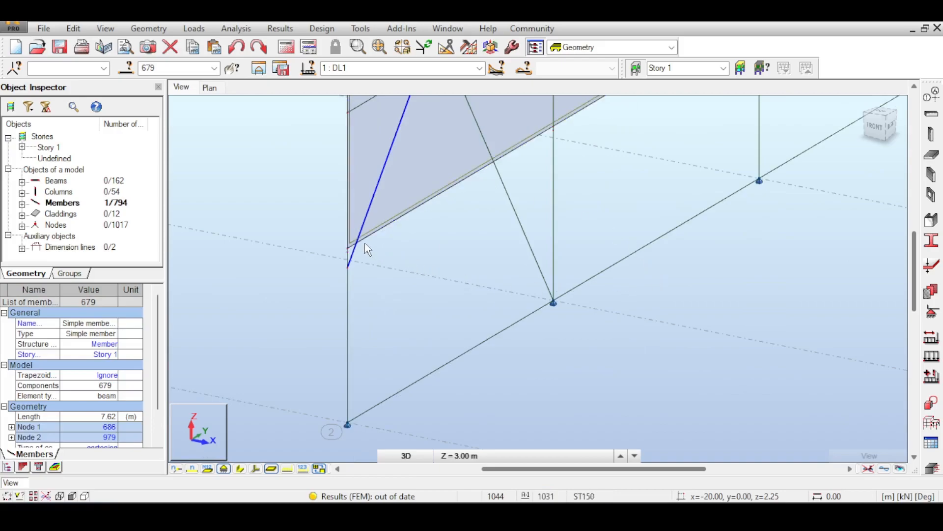
pyautogui.moveTo(357, 253); pyautogui.dragTo(347, 424)
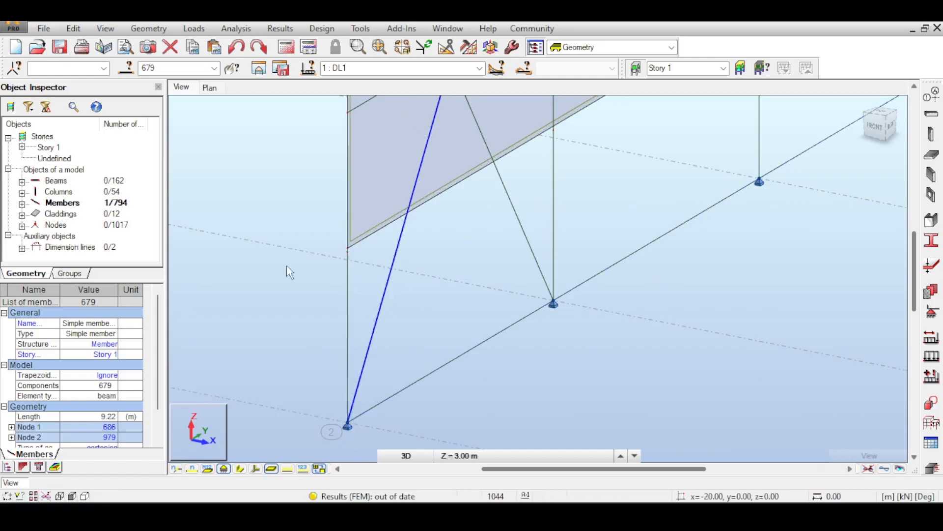
# - Stretch the lower ends of the two front-bay braces in the wall at x = -50 m down to the column base nodes
pyautogui.scroll(-3, 247, 266)
pyautogui.scroll(-5, 249, 267)
pyautogui.moveTo(248, 266); pyautogui.dragTo(578, 361, button='middle')
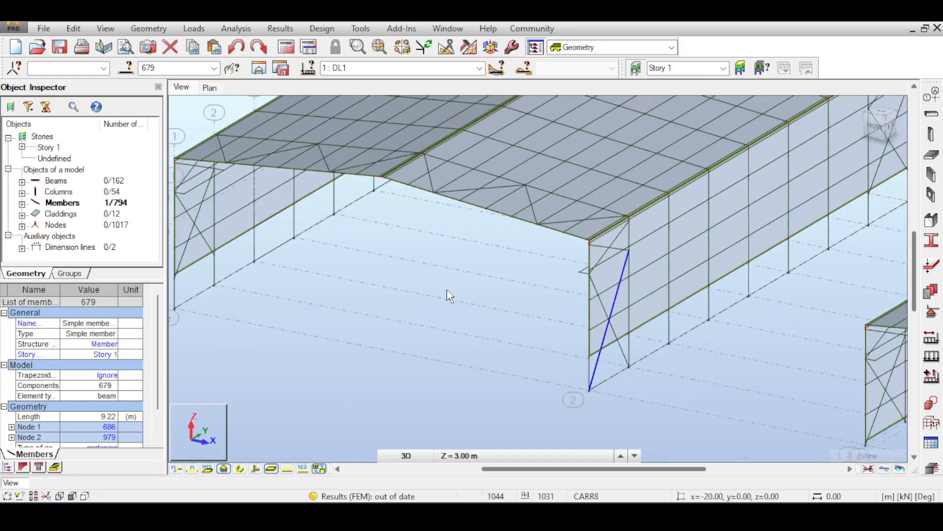
pyautogui.moveTo(432, 289); pyautogui.dragTo(640, 316, button='middle')
pyautogui.scroll(5, 579, 302)
pyautogui.moveTo(580, 303); pyautogui.dragTo(465, 214, button='middle')
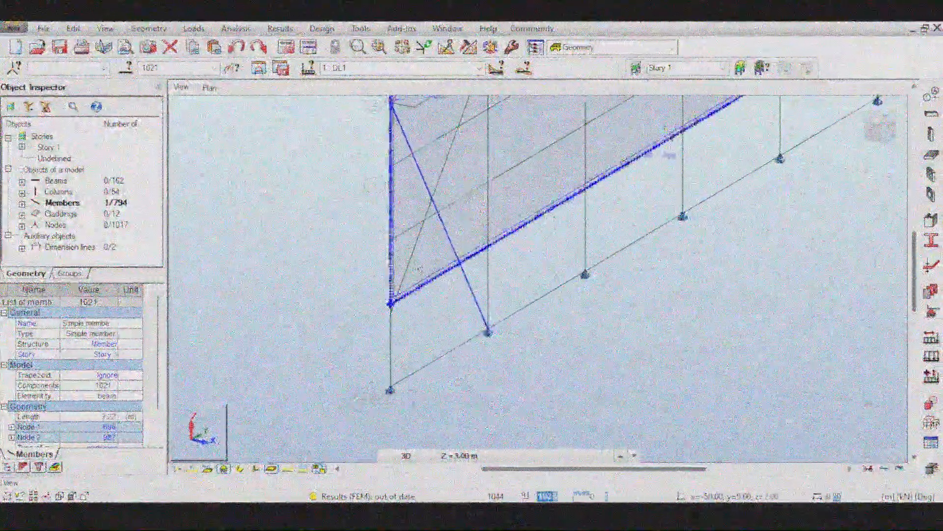
pyautogui.moveTo(391, 305); pyautogui.dragTo(391, 390)
# - Stretch the lower ends of the rear-bay braces in the walls at x = -20 m and x = -50 m down to the column base nodes
pyautogui.scroll(-5, 534, 305)
pyautogui.moveTo(835, 236); pyautogui.dragTo(540, 294, button='middle')
pyautogui.scroll(4, 565, 275)
pyautogui.click(549, 203)
pyautogui.moveTo(585, 256); pyautogui.dragTo(585, 323)
pyautogui.click(540, 216)
pyautogui.moveTo(507, 307); pyautogui.dragTo(506, 370)
pyautogui.scroll(-5, 449, 265)
pyautogui.keyDown('shift'); pyautogui.moveTo(450, 265); pyautogui.dragTo(540, 246, button='middle'); pyautogui.keyUp('shift')
pyautogui.scroll(5, 393, 305)
pyautogui.click(454, 186)
pyautogui.moveTo(482, 251); pyautogui.dragTo(482, 305)
# - Delete the base guide member running along the column bases of the raised hall at x = -20 m
pyautogui.scroll(-5, 482, 305)
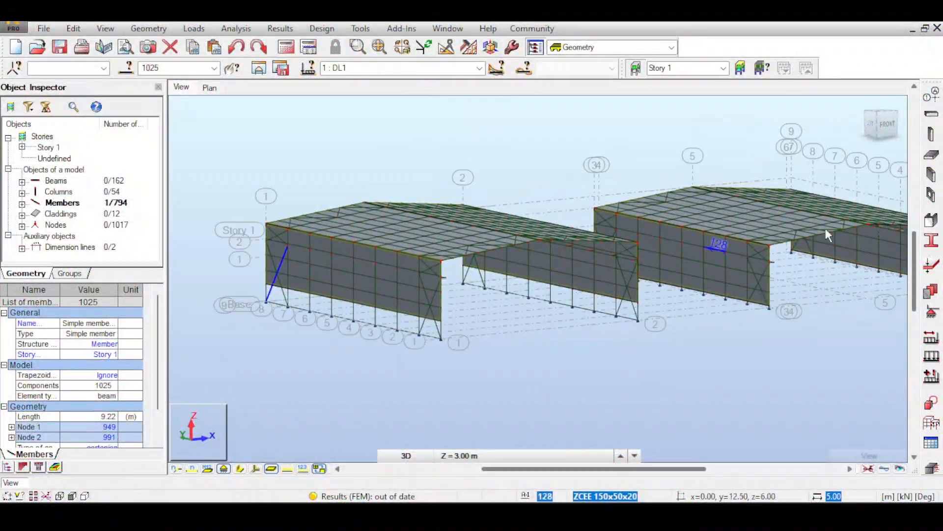
pyautogui.moveTo(891, 127); pyautogui.dragTo(831, 129)
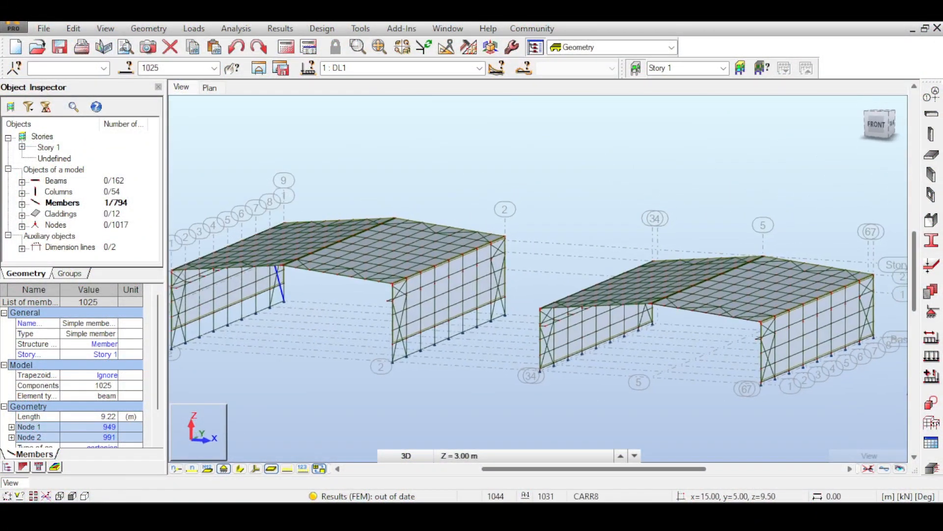
pyautogui.click(536, 174)
pyautogui.scroll(5, 413, 256)
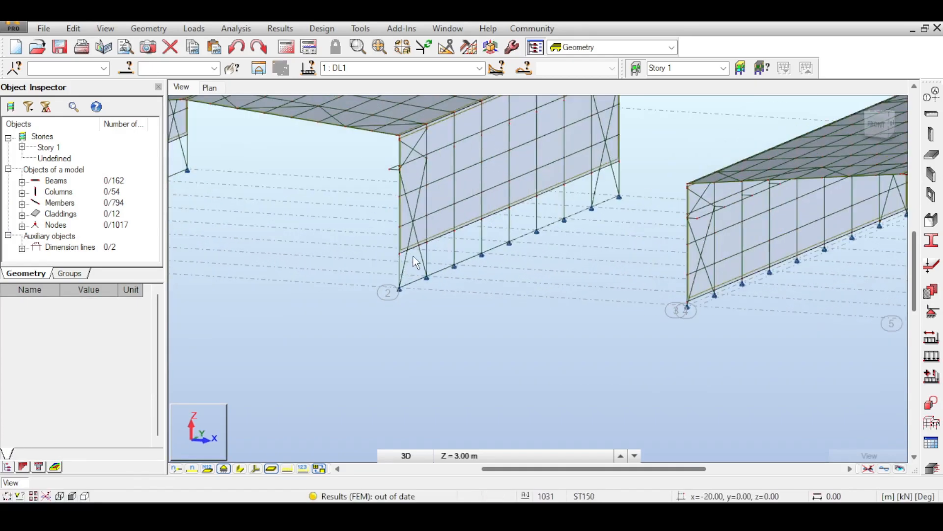
pyautogui.scroll(-3, 416, 262)
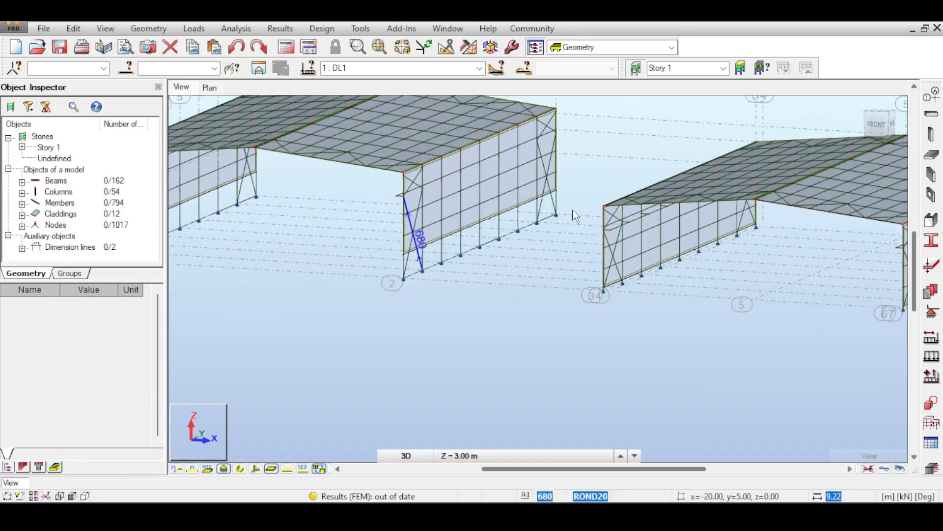
pyautogui.moveTo(375, 234); pyautogui.dragTo(448, 253, button='middle')
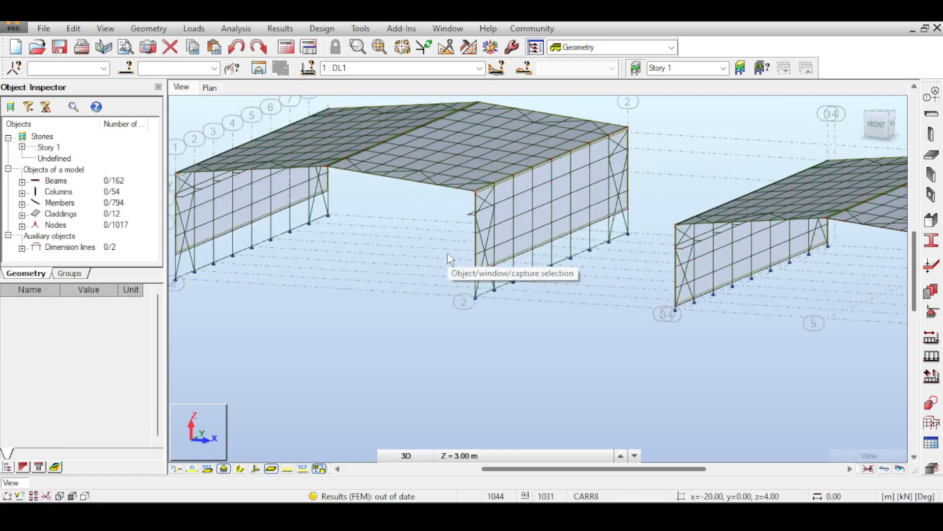
pyautogui.scroll(5, 539, 274)
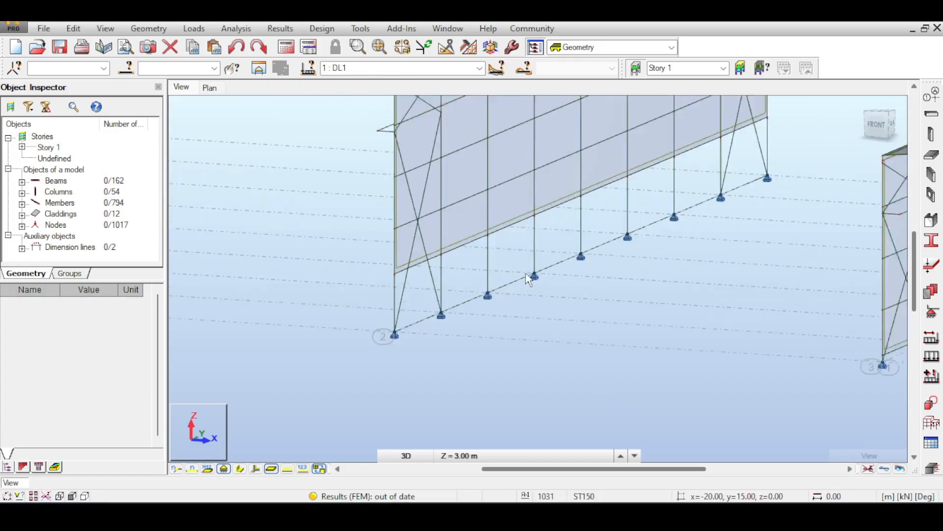
pyautogui.click(518, 301)
pyautogui.press('Delete')
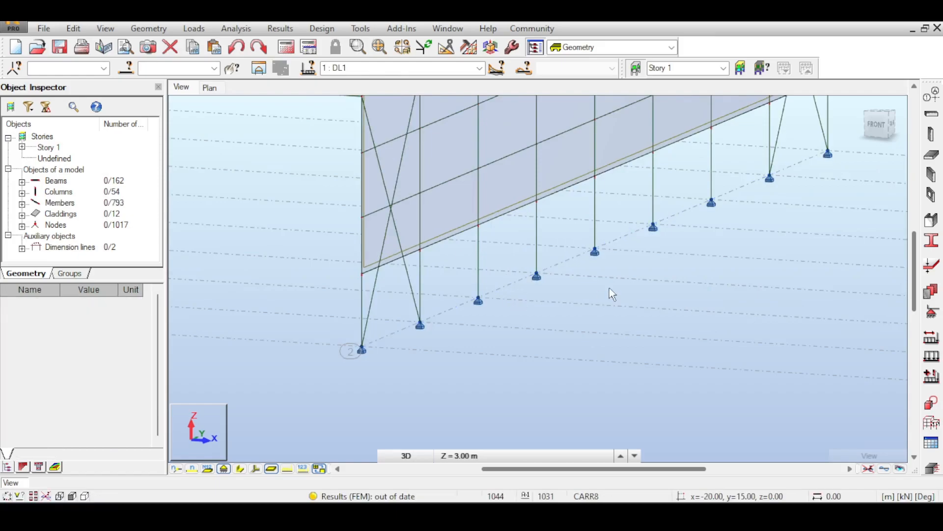
# - Delete base guide member 1030 along the column bases of the wall at x = -50 m
pyautogui.scroll(-5, 610, 287)
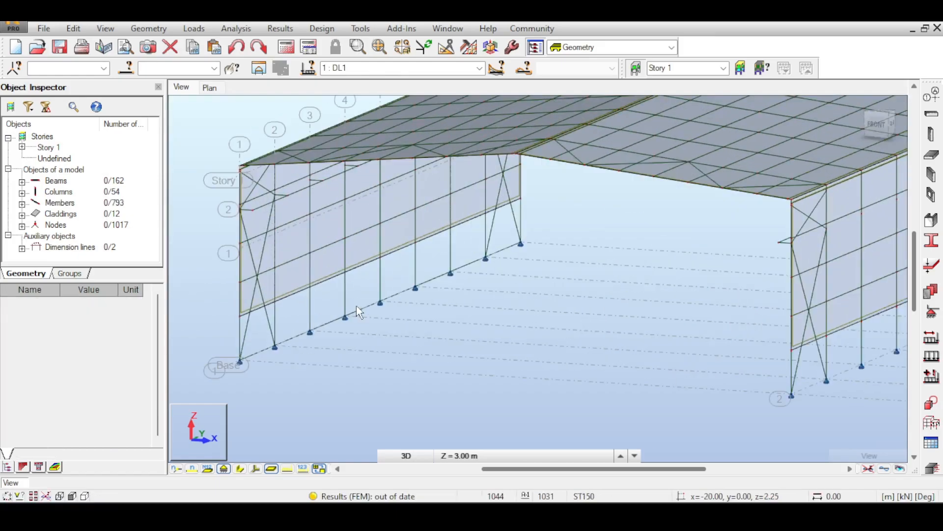
pyautogui.scroll(3, 356, 306)
pyautogui.click(356, 351)
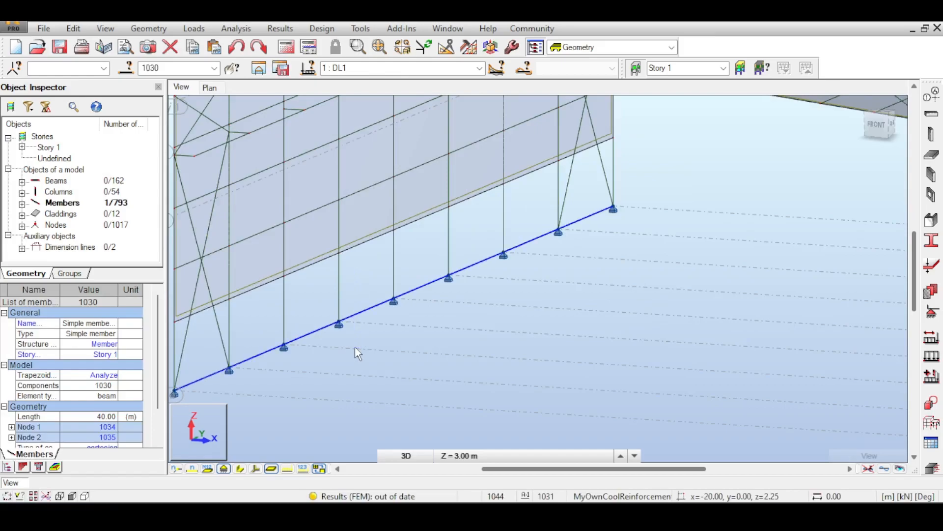
pyautogui.press('Delete')
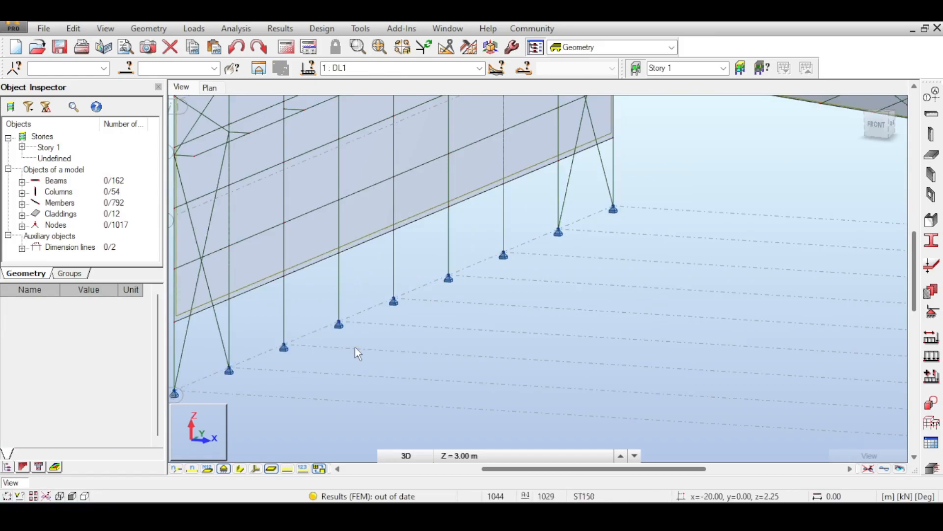
# - Examine the raised hall's walls, extended columns, braces and base supports from close up and alongside the original hall
pyautogui.scroll(-3, 358, 353)
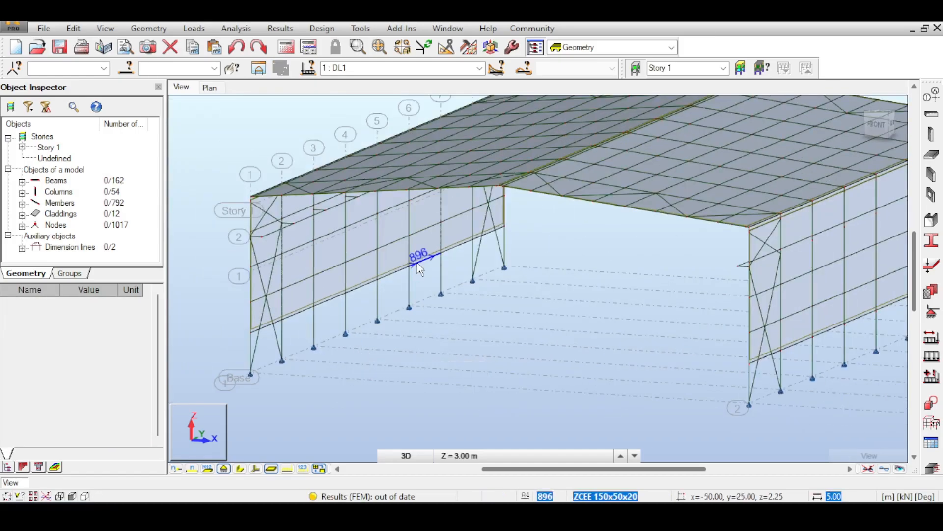
pyautogui.moveTo(517, 290); pyautogui.dragTo(471, 277, button='middle')
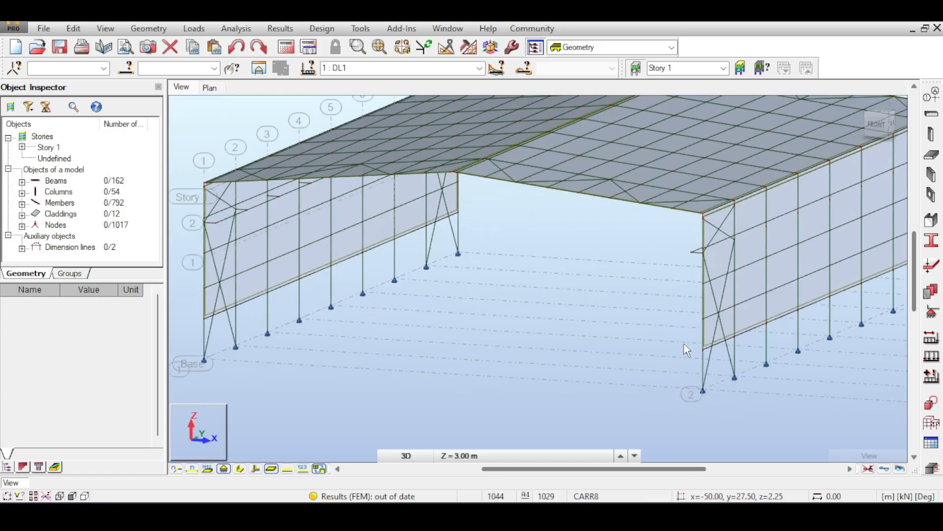
pyautogui.scroll(-5, 683, 344)
pyautogui.moveTo(632, 332); pyautogui.dragTo(521, 303, button='middle')
pyautogui.scroll(3, 600, 323)
pyautogui.scroll(-4, 464, 193)
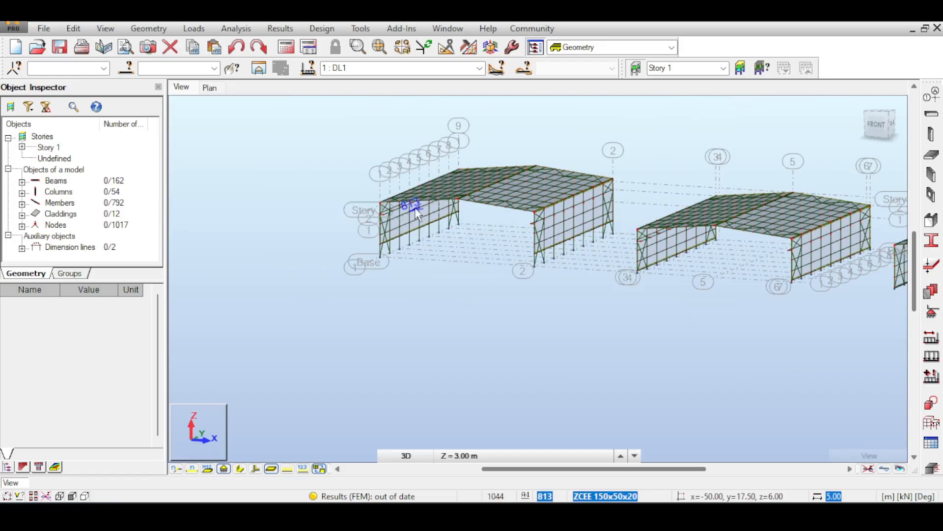
pyautogui.moveTo(603, 198); pyautogui.dragTo(519, 187, button='middle')
pyautogui.scroll(6, 449, 217)
pyautogui.moveTo(447, 231); pyautogui.dragTo(323, 213, button='middle')
pyautogui.scroll(-5, 384, 221)
pyautogui.scroll(-3, 432, 227)
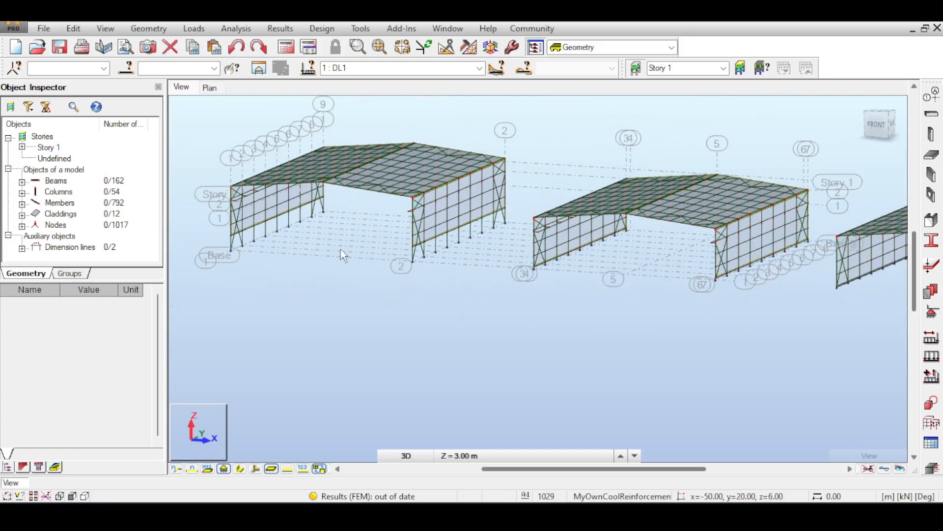
pyautogui.moveTo(310, 255); pyautogui.dragTo(234, 243, button='middle')
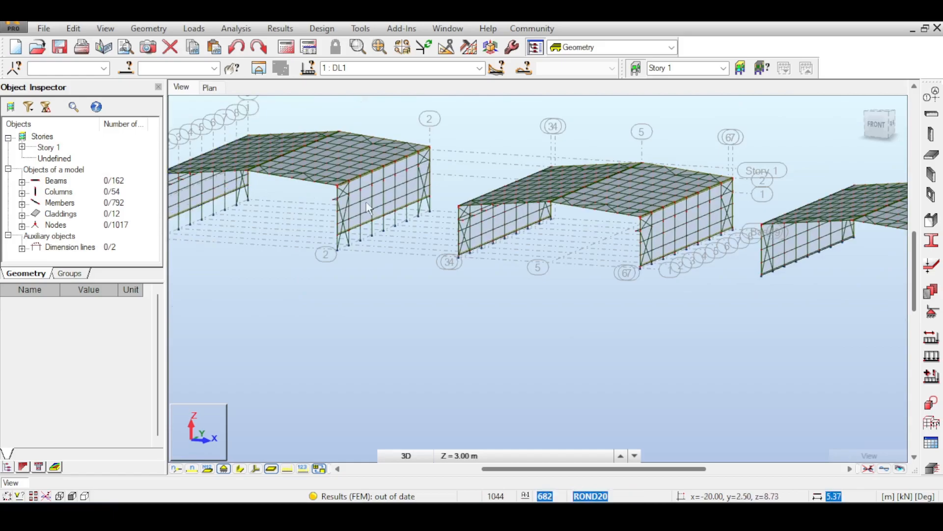
# - Compare the unraised halls with the raised hall, checking their roofs, walls and open gable ends
pyautogui.moveTo(565, 253); pyautogui.dragTo(438, 214, button='middle')
pyautogui.scroll(2, 437, 213)
pyautogui.moveTo(529, 108); pyautogui.dragTo(452, 179, button='middle')
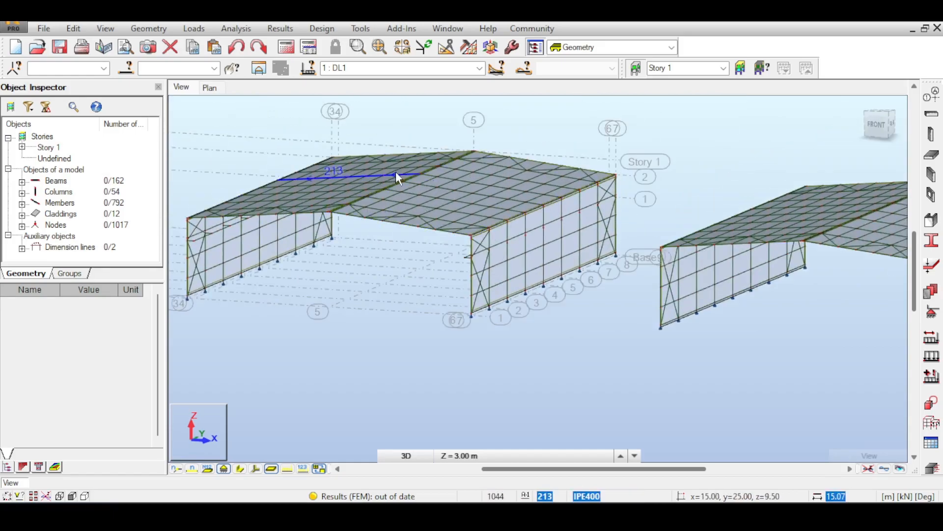
pyautogui.moveTo(403, 224); pyautogui.dragTo(636, 244, button='middle')
pyautogui.moveTo(179, 233); pyautogui.dragTo(427, 248, button='middle')
pyautogui.moveTo(372, 216); pyautogui.dragTo(334, 207, button='middle')
pyautogui.scroll(-2, 445, 232)
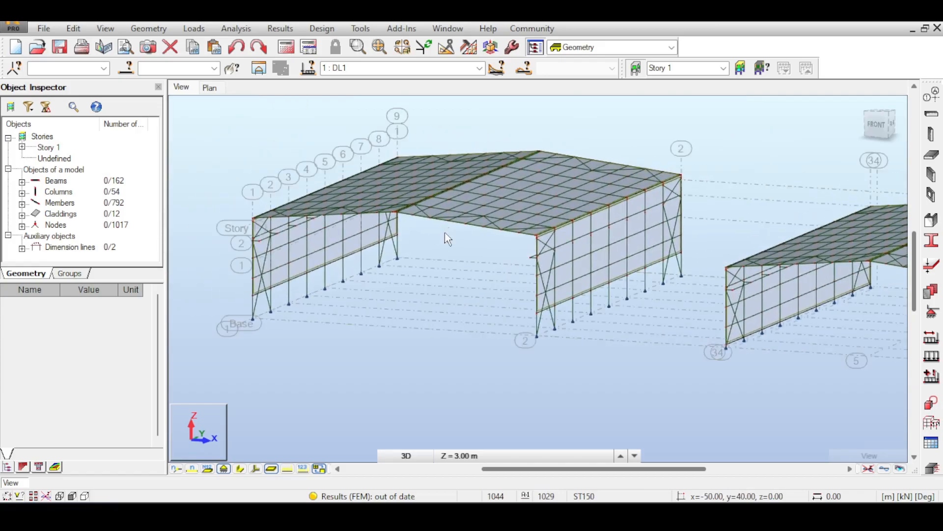
pyautogui.scroll(-3, 444, 232)
pyautogui.moveTo(444, 232); pyautogui.dragTo(530, 244, button='middle')
pyautogui.scroll(3, 600, 238)
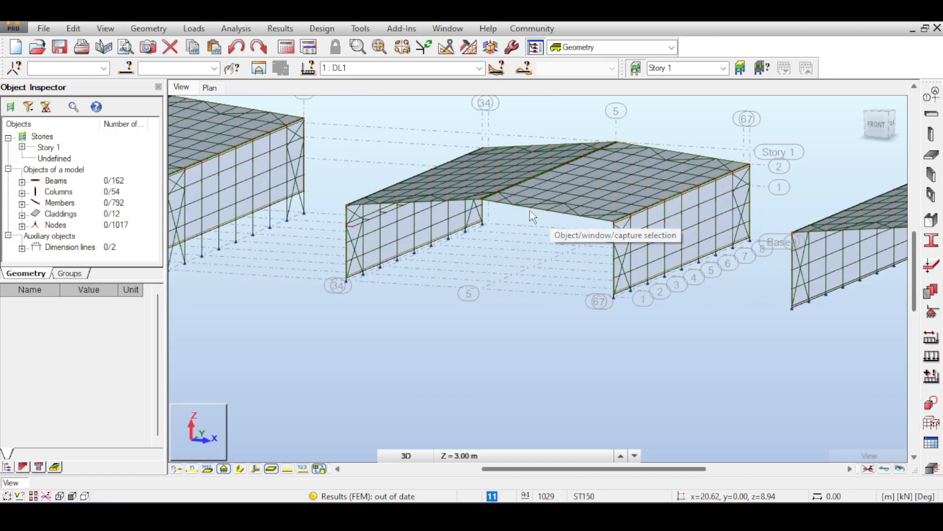
pyautogui.moveTo(529, 210); pyautogui.dragTo(505, 206, button='middle')
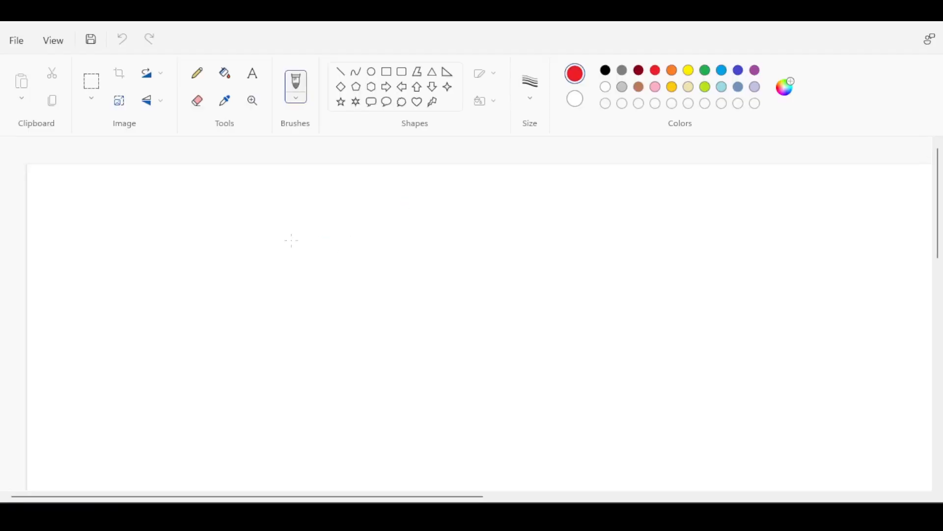
# - Switch to Paint and sketch a red crane bridge beam between two runway beams, with a trolley carrying a 100 kN load
pyautogui.moveTo(277, 246)
pyautogui.mouseDown()
pyautogui.moveTo(456, 247)
pyautogui.moveTo(307, 227)
pyautogui.mouseUp()
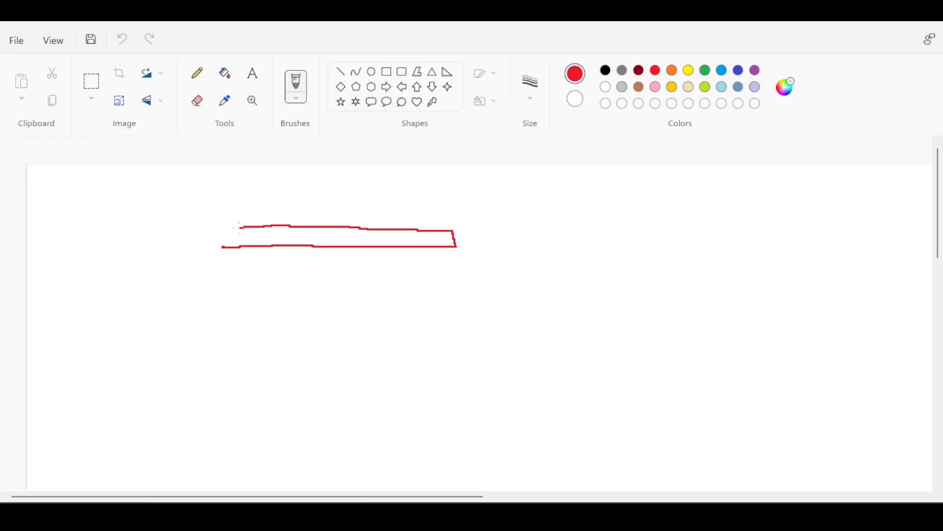
pyautogui.moveTo(506, 199); pyautogui.dragTo(409, 334)
pyautogui.moveTo(477, 203); pyautogui.dragTo(417, 298)
pyautogui.moveTo(234, 208); pyautogui.dragTo(162, 291)
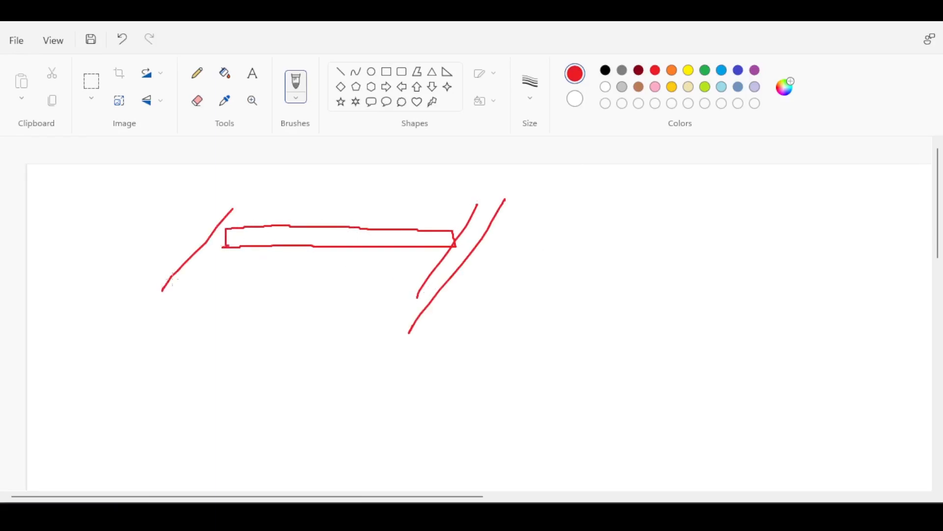
pyautogui.moveTo(268, 199); pyautogui.dragTo(147, 329)
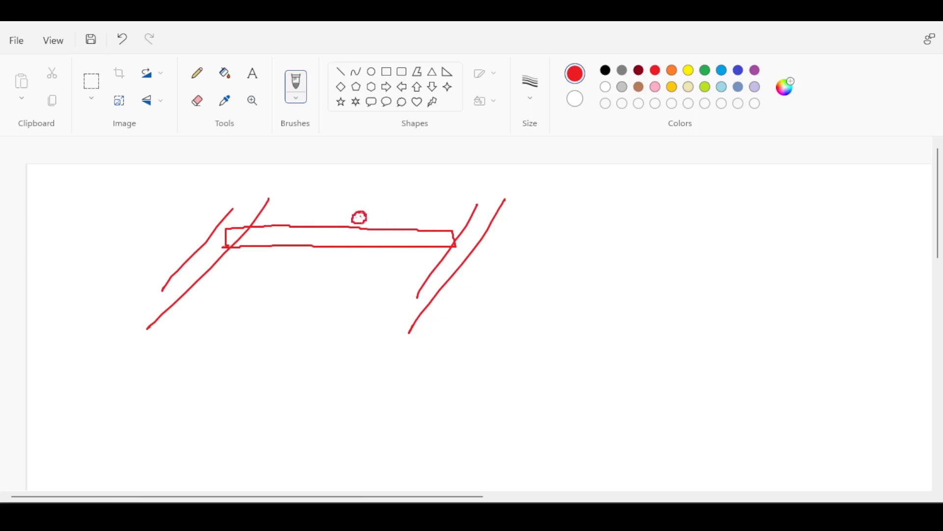
pyautogui.moveTo(359, 218); pyautogui.dragTo(361, 218)
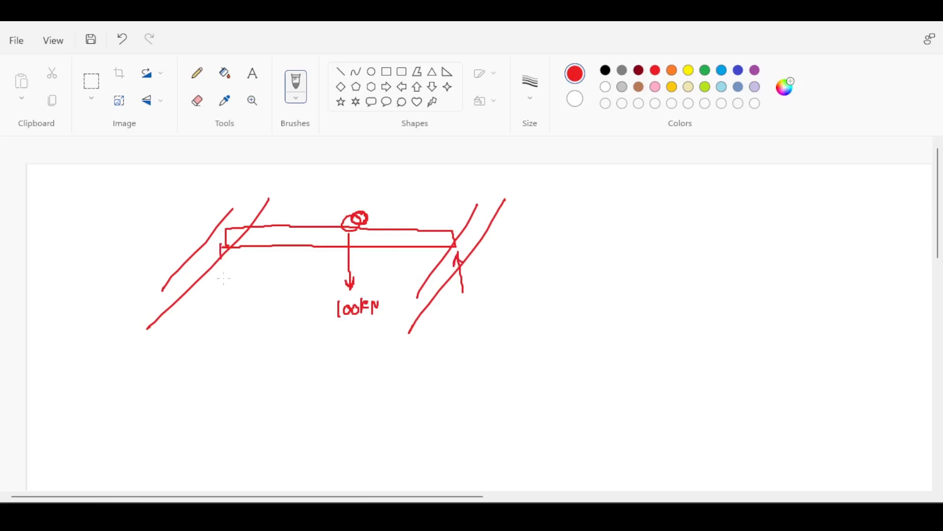
# - Mark the two end reactions and the 100 kN load with circles, and add trolley travel arrows above the bridge beam
pyautogui.moveTo(477, 298); pyautogui.dragTo(464, 291)
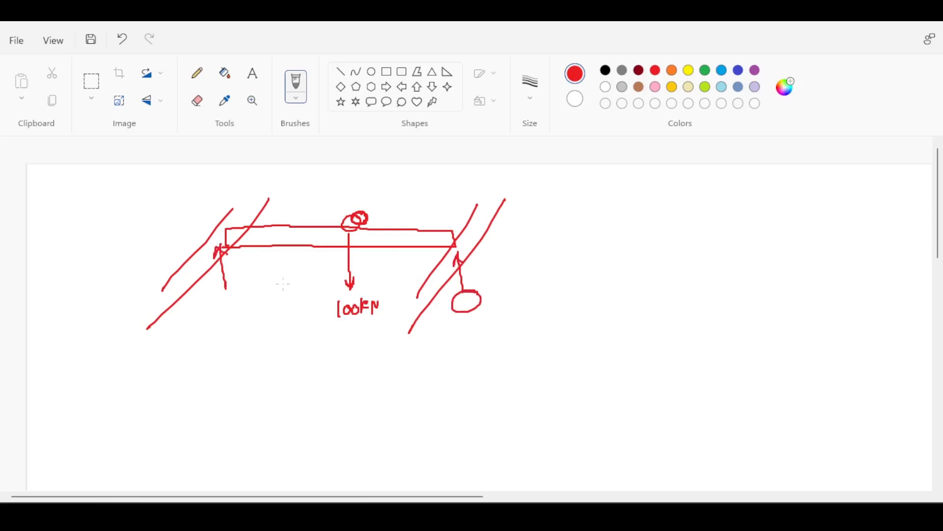
pyautogui.moveTo(241, 290); pyautogui.dragTo(252, 306)
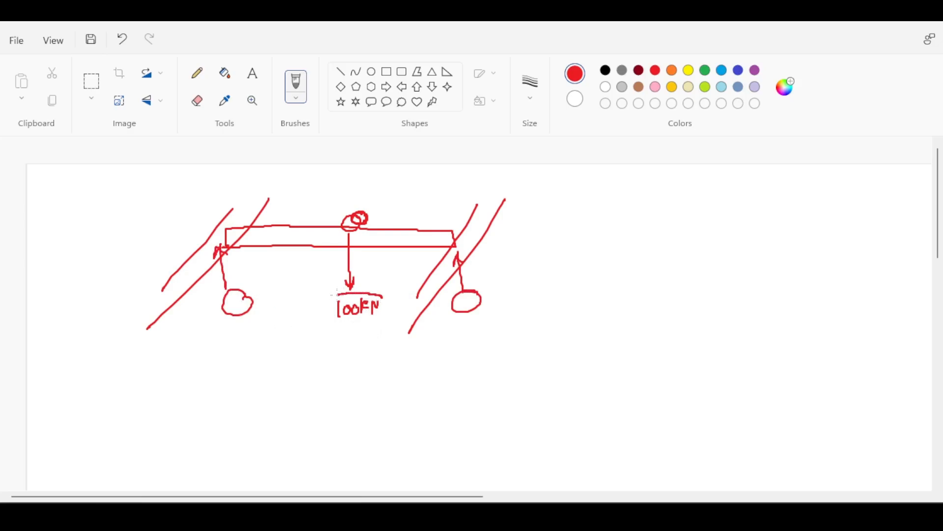
pyautogui.moveTo(378, 296); pyautogui.dragTo(382, 309)
pyautogui.moveTo(426, 207); pyautogui.dragTo(472, 215)
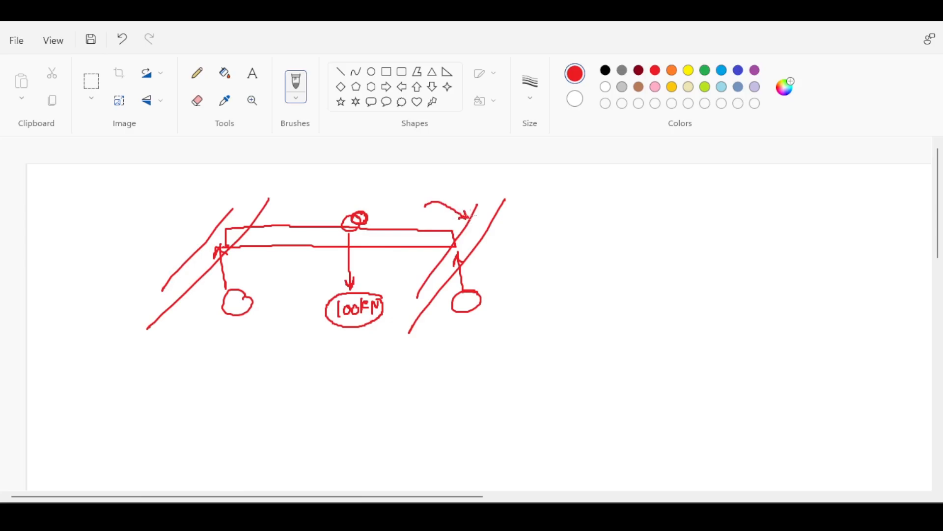
pyautogui.moveTo(315, 184)
pyautogui.mouseDown()
pyautogui.moveTo(291, 179)
pyautogui.moveTo(269, 196)
pyautogui.mouseUp()
pyautogui.moveTo(336, 185)
pyautogui.mouseDown()
pyautogui.moveTo(317, 216)
pyautogui.moveTo(326, 222)
pyautogui.mouseUp()
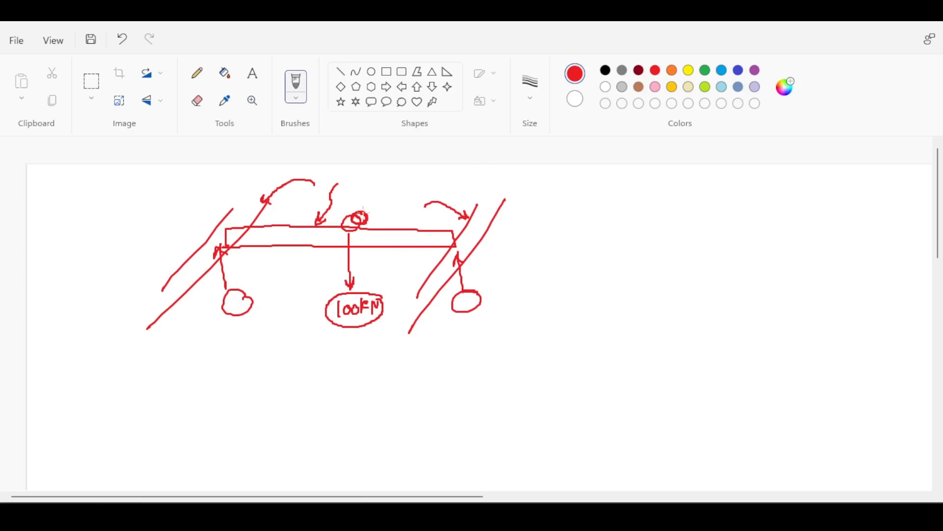
# - Sketch a column with a bracket detail beside the crane, and add arrows linking and pointing out its parts
pyautogui.moveTo(378, 210)
pyautogui.mouseDown()
pyautogui.moveTo(350, 202)
pyautogui.moveTo(334, 237)
pyautogui.moveTo(377, 235)
pyautogui.moveTo(375, 206)
pyautogui.moveTo(560, 215)
pyautogui.moveTo(620, 297)
pyautogui.moveTo(614, 228)
pyautogui.moveTo(637, 246)
pyautogui.moveTo(615, 255)
pyautogui.mouseUp()
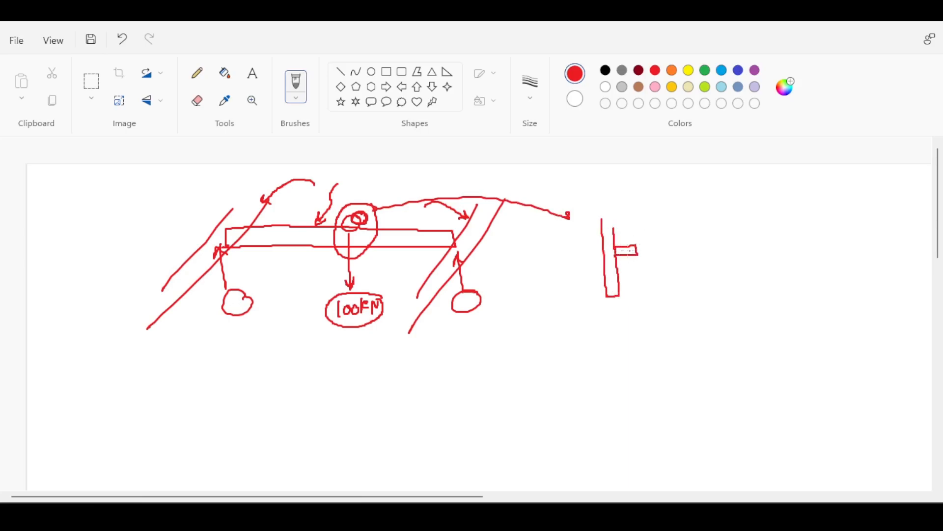
pyautogui.moveTo(631, 245)
pyautogui.mouseDown()
pyautogui.moveTo(631, 234)
pyautogui.moveTo(636, 245)
pyautogui.moveTo(655, 221)
pyautogui.moveTo(634, 233)
pyautogui.mouseUp()
pyautogui.moveTo(649, 274)
pyautogui.mouseDown()
pyautogui.moveTo(631, 255)
pyautogui.moveTo(622, 295)
pyautogui.mouseUp()
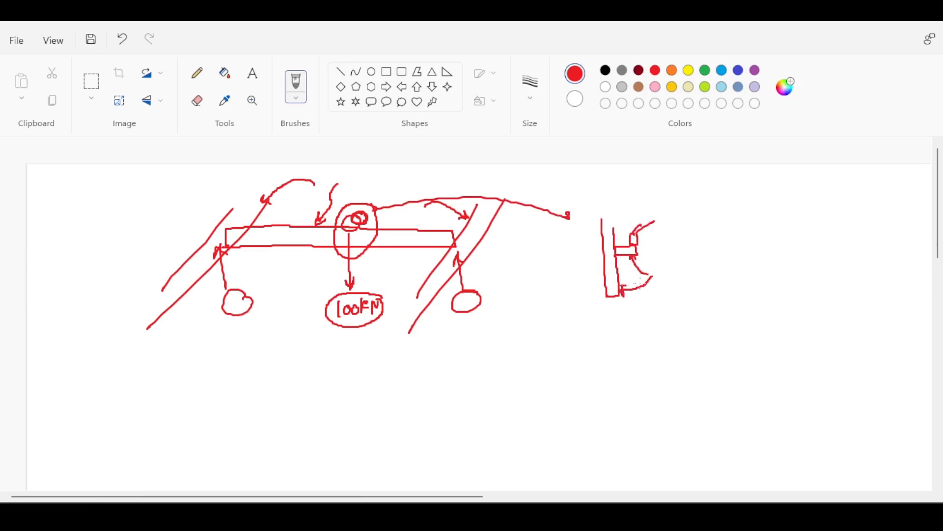
pyautogui.moveTo(583, 338)
pyautogui.mouseDown()
pyautogui.moveTo(437, 358)
pyautogui.moveTo(382, 265)
pyautogui.moveTo(385, 274)
pyautogui.mouseUp()
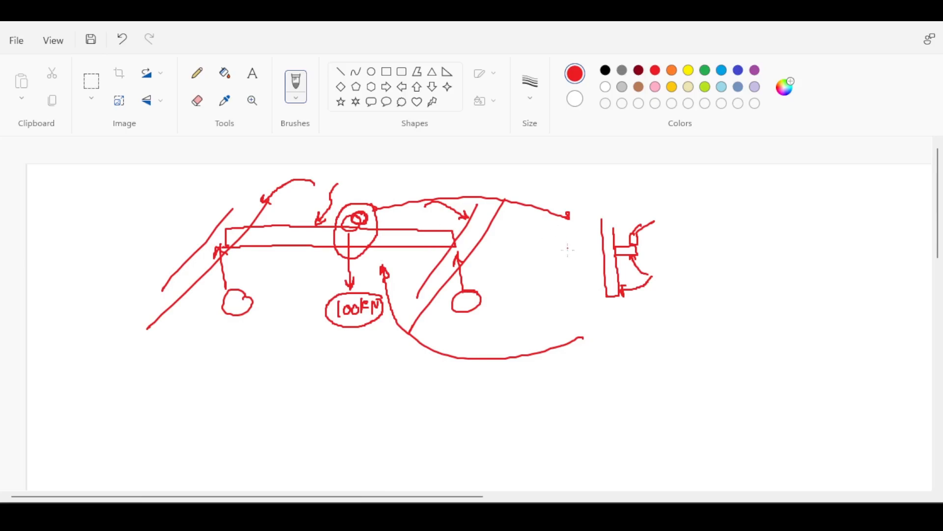
pyautogui.moveTo(561, 270); pyautogui.dragTo(598, 269)
pyautogui.moveTo(589, 263)
pyautogui.mouseDown()
pyautogui.moveTo(598, 268)
pyautogui.moveTo(590, 273)
pyautogui.moveTo(627, 258)
pyautogui.mouseUp()
# - Write a circled "crane" note beside the column detail, with arrows leading to "supplier" and on to "meer"
pyautogui.moveTo(703, 241)
pyautogui.mouseDown()
pyautogui.moveTo(691, 248)
pyautogui.moveTo(757, 251)
pyautogui.mouseUp()
pyautogui.moveTo(769, 239)
pyautogui.mouseDown()
pyautogui.moveTo(752, 218)
pyautogui.moveTo(782, 248)
pyautogui.mouseUp()
pyautogui.moveTo(711, 277)
pyautogui.mouseDown()
pyautogui.moveTo(699, 317)
pyautogui.moveTo(665, 350)
pyautogui.moveTo(685, 346)
pyautogui.moveTo(688, 363)
pyautogui.moveTo(707, 346)
pyautogui.mouseUp()
pyautogui.moveTo(713, 335)
pyautogui.mouseDown()
pyautogui.moveTo(714, 348)
pyautogui.moveTo(846, 308)
pyautogui.mouseUp()
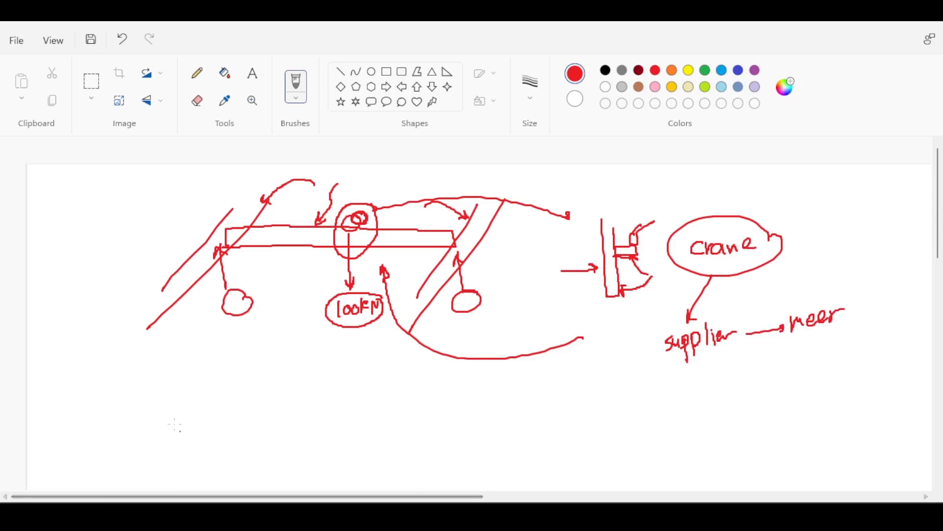
# - Draw vertical double-headed arrows above and below the bridge beam and circle the 100 kN load again
pyautogui.moveTo(293, 227)
pyautogui.mouseDown()
pyautogui.moveTo(293, 190)
pyautogui.moveTo(298, 211)
pyautogui.mouseUp()
pyautogui.moveTo(290, 249); pyautogui.dragTo(292, 313)
pyautogui.moveTo(287, 301); pyautogui.dragTo(298, 302)
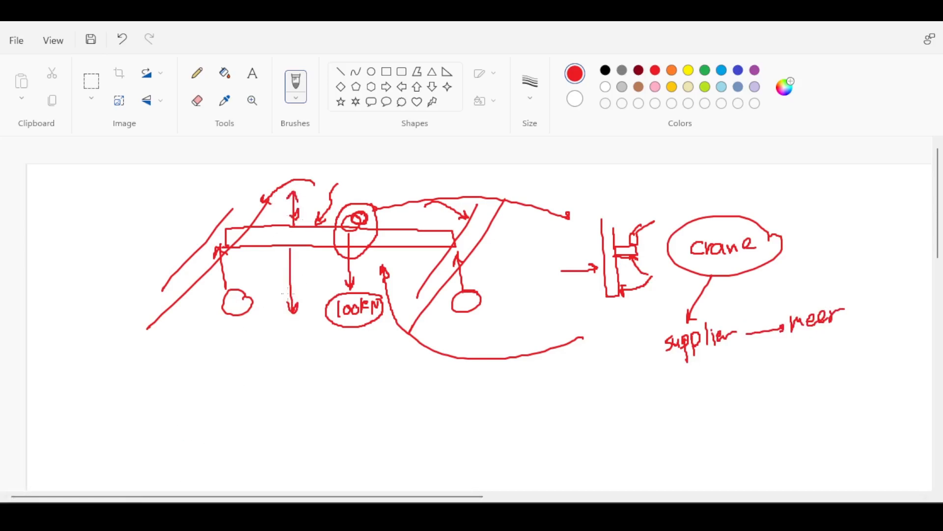
pyautogui.moveTo(285, 265); pyautogui.dragTo(295, 264)
pyautogui.moveTo(280, 295); pyautogui.dragTo(264, 309)
pyautogui.moveTo(380, 295)
pyautogui.mouseDown()
pyautogui.moveTo(362, 289)
pyautogui.moveTo(326, 319)
pyautogui.moveTo(394, 298)
pyautogui.moveTo(386, 297)
pyautogui.mouseUp()
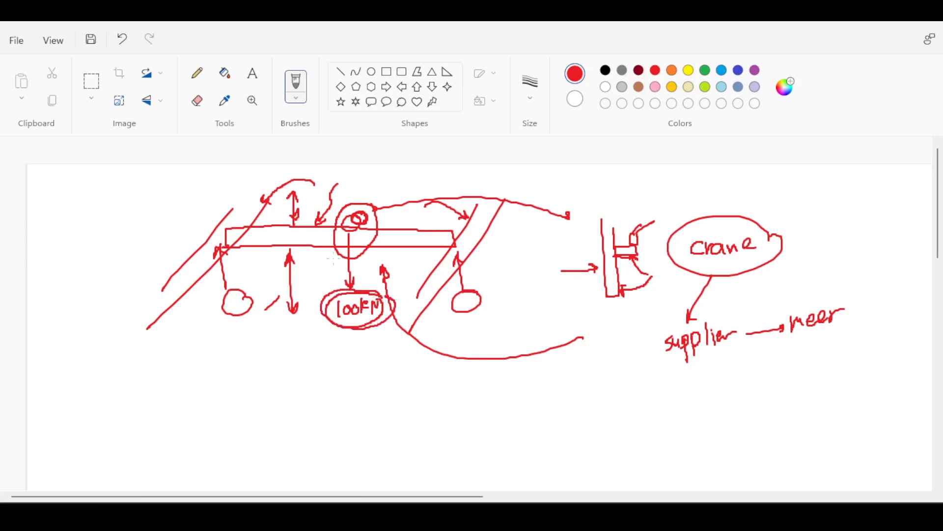
# - Sketch a second beam below with a 100k load, end reaction arrows and trolley travel arrows, circling one end reaction
pyautogui.moveTo(250, 396)
pyautogui.mouseDown()
pyautogui.moveTo(129, 420)
pyautogui.moveTo(246, 401)
pyautogui.moveTo(216, 453)
pyautogui.moveTo(220, 441)
pyautogui.moveTo(214, 475)
pyautogui.mouseUp()
pyautogui.moveTo(223, 464)
pyautogui.mouseDown()
pyautogui.moveTo(249, 469)
pyautogui.moveTo(255, 416)
pyautogui.moveTo(258, 425)
pyautogui.mouseUp()
pyautogui.moveTo(136, 441)
pyautogui.mouseDown()
pyautogui.moveTo(132, 418)
pyautogui.moveTo(140, 427)
pyautogui.mouseUp()
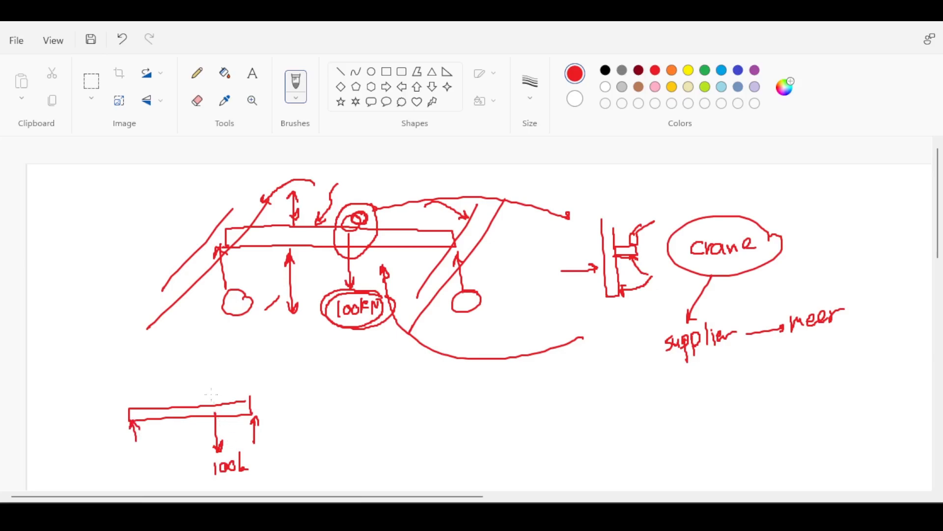
pyautogui.moveTo(199, 387); pyautogui.dragTo(245, 389)
pyautogui.moveTo(261, 450); pyautogui.dragTo(280, 441)
pyautogui.moveTo(208, 391)
pyautogui.mouseDown()
pyautogui.moveTo(172, 379)
pyautogui.moveTo(142, 396)
pyautogui.moveTo(148, 402)
pyautogui.moveTo(119, 431)
pyautogui.moveTo(148, 420)
pyautogui.moveTo(139, 429)
pyautogui.mouseUp()
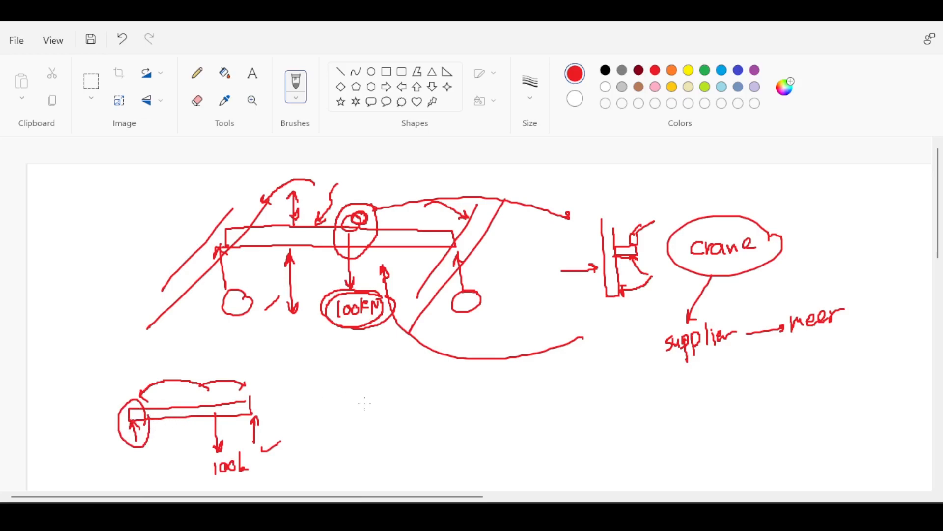
# - Sketch a third beam with end reactions labelled 10 and 90 kN, and draw an arrow towards the supplier note
pyautogui.moveTo(370, 397)
pyautogui.mouseDown()
pyautogui.moveTo(488, 416)
pyautogui.moveTo(376, 414)
pyautogui.moveTo(375, 396)
pyautogui.mouseUp()
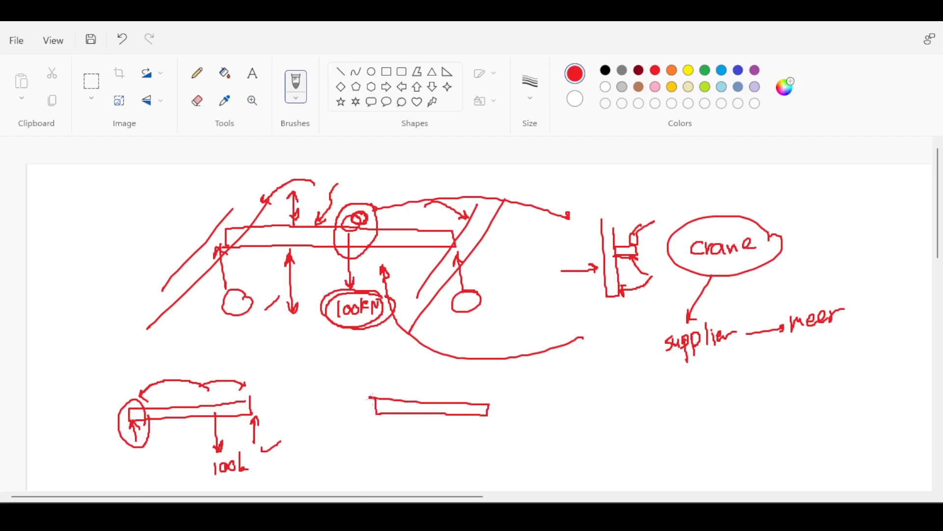
pyautogui.moveTo(601, 389); pyautogui.dragTo(673, 366)
pyautogui.moveTo(491, 416)
pyautogui.mouseDown()
pyautogui.moveTo(491, 447)
pyautogui.moveTo(490, 415)
pyautogui.moveTo(502, 444)
pyautogui.moveTo(521, 446)
pyautogui.mouseUp()
pyautogui.moveTo(531, 432); pyautogui.dragTo(526, 441)
pyautogui.moveTo(529, 441); pyautogui.dragTo(538, 430)
pyautogui.moveTo(375, 417)
pyautogui.mouseDown()
pyautogui.moveTo(377, 441)
pyautogui.moveTo(380, 426)
pyautogui.moveTo(388, 444)
pyautogui.moveTo(399, 441)
pyautogui.mouseUp()
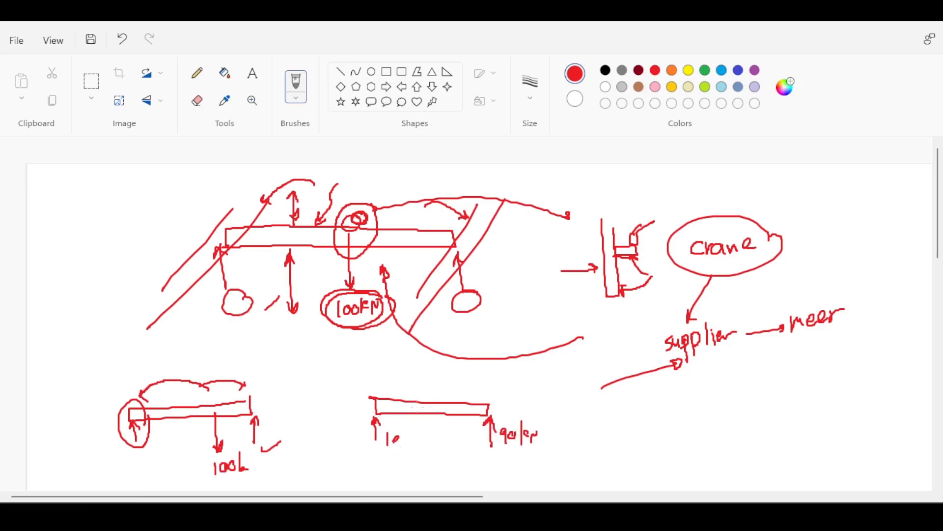
# - Draw the trolley at the 90 kN end of the third beam and mark its short distance from the support
pyautogui.moveTo(496, 384)
pyautogui.mouseDown()
pyautogui.moveTo(484, 391)
pyautogui.moveTo(495, 427)
pyautogui.mouseUp()
pyautogui.moveTo(485, 388)
pyautogui.mouseDown()
pyautogui.moveTo(471, 386)
pyautogui.moveTo(483, 404)
pyautogui.moveTo(485, 389)
pyautogui.mouseUp()
pyautogui.moveTo(478, 373); pyautogui.dragTo(478, 389)
pyautogui.moveTo(475, 382); pyautogui.dragTo(495, 387)
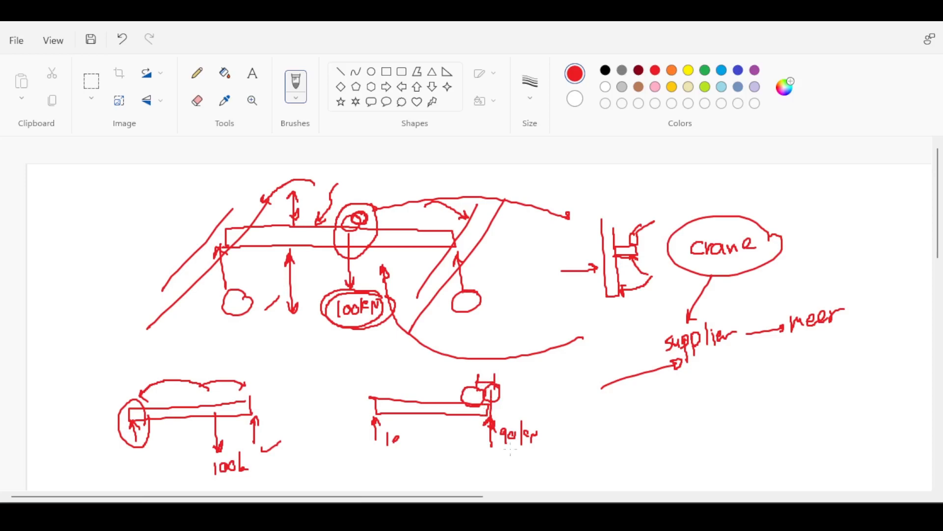
# - Circle the third beam's 10 and 90 kN reactions, add trolley travel arrows, and draw another arrow up to "supplier"
pyautogui.moveTo(554, 407); pyautogui.dragTo(554, 412)
pyautogui.moveTo(549, 409); pyautogui.dragTo(645, 412)
pyautogui.moveTo(540, 414)
pyautogui.mouseDown()
pyautogui.moveTo(526, 411)
pyautogui.moveTo(543, 437)
pyautogui.mouseUp()
pyautogui.moveTo(407, 415)
pyautogui.mouseDown()
pyautogui.moveTo(385, 458)
pyautogui.moveTo(412, 432)
pyautogui.mouseUp()
pyautogui.moveTo(479, 382)
pyautogui.mouseDown()
pyautogui.moveTo(377, 389)
pyautogui.moveTo(487, 433)
pyautogui.mouseUp()
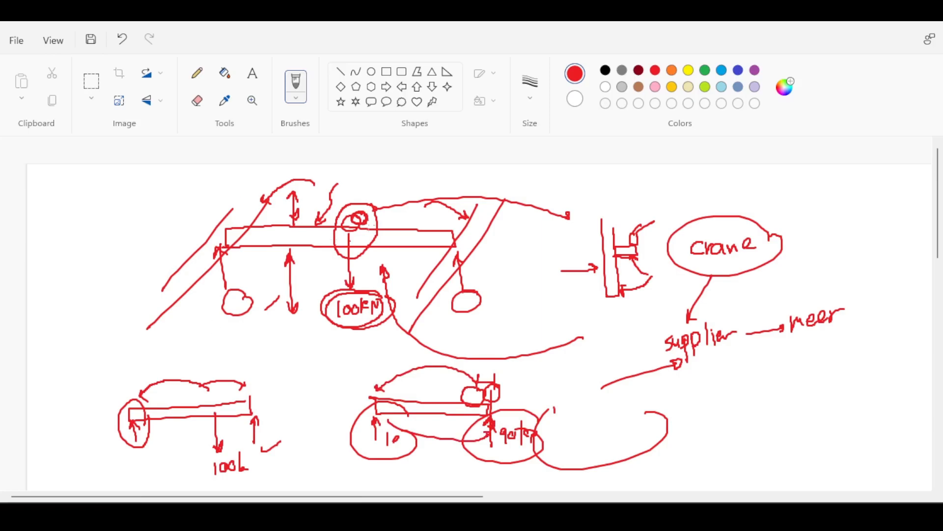
pyautogui.moveTo(775, 282); pyautogui.dragTo(824, 282)
pyautogui.moveTo(744, 421)
pyautogui.mouseDown()
pyautogui.moveTo(715, 357)
pyautogui.moveTo(710, 370)
pyautogui.moveTo(727, 366)
pyautogui.moveTo(710, 367)
pyautogui.mouseUp()
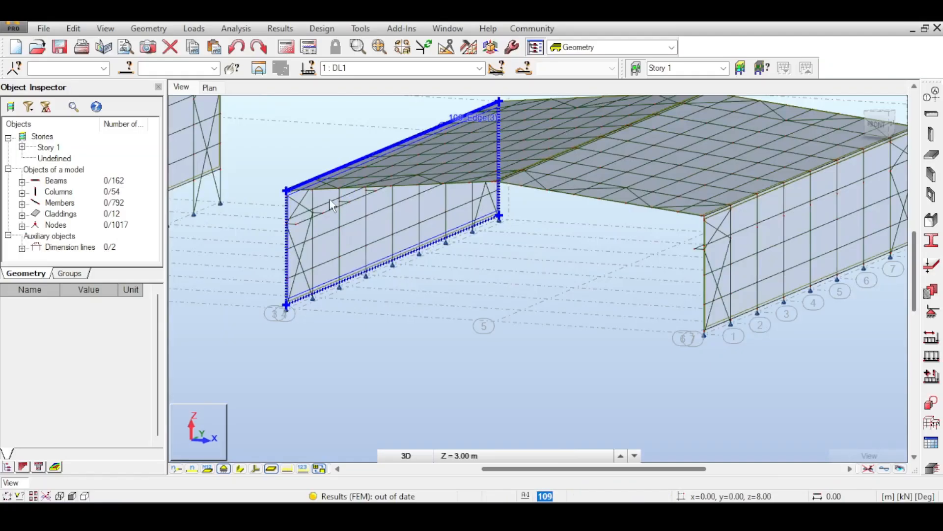
# - Open the Moving Loads definition for the hall model and name load case 2 CraneLoads
pyautogui.scroll(1, 329, 198)
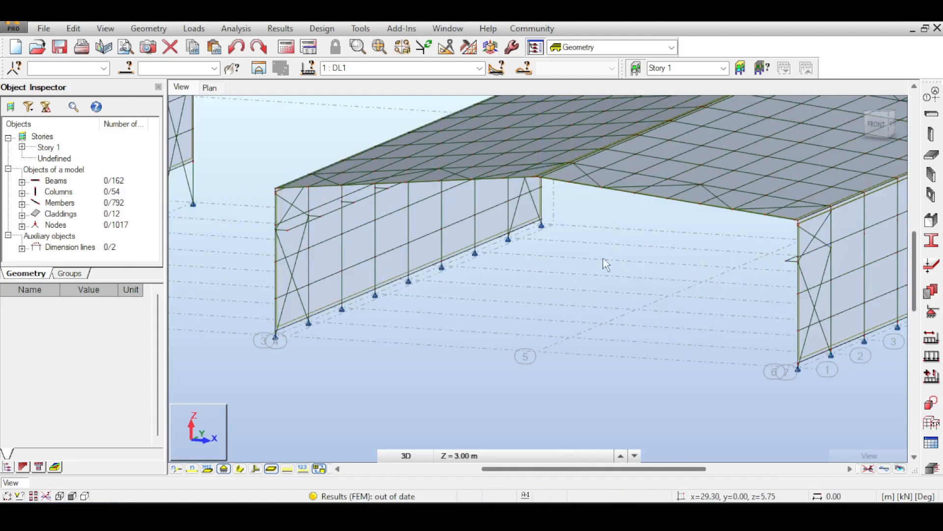
pyautogui.moveTo(609, 296); pyautogui.dragTo(594, 311, button='middle')
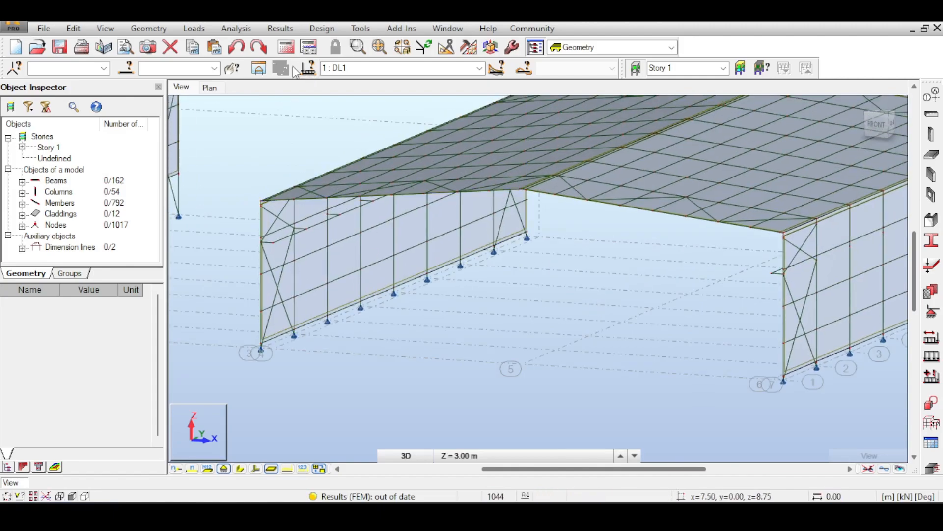
pyautogui.click(201, 28)
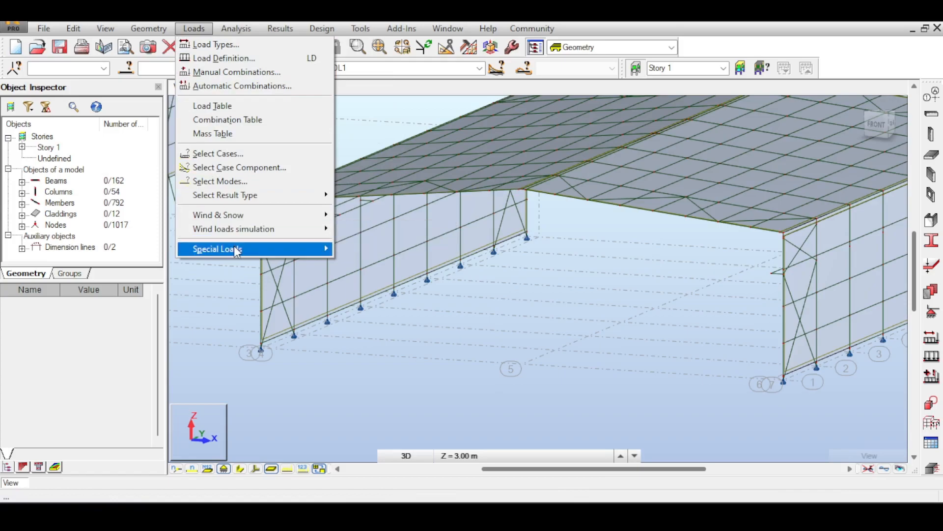
pyautogui.moveTo(236, 252)
pyautogui.click(384, 268)
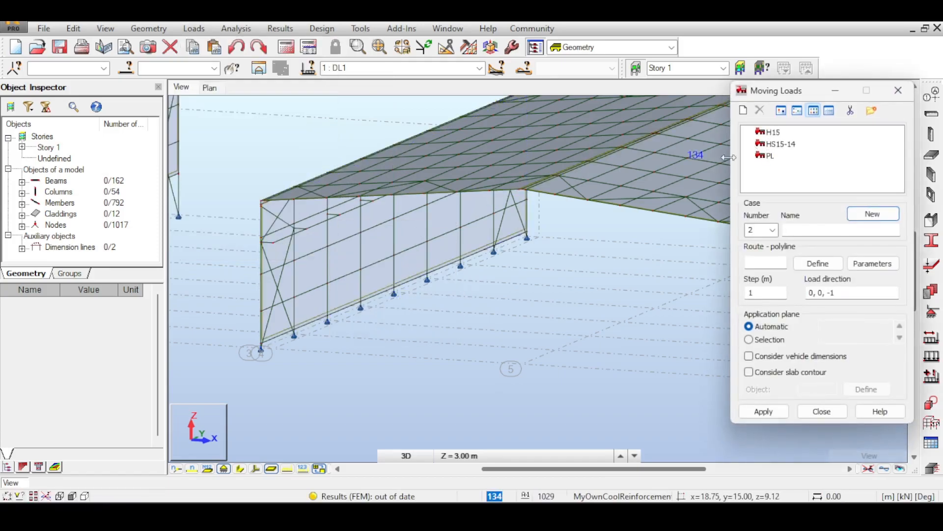
pyautogui.moveTo(500, 243); pyautogui.dragTo(474, 239, button='middle')
pyautogui.click(799, 231)
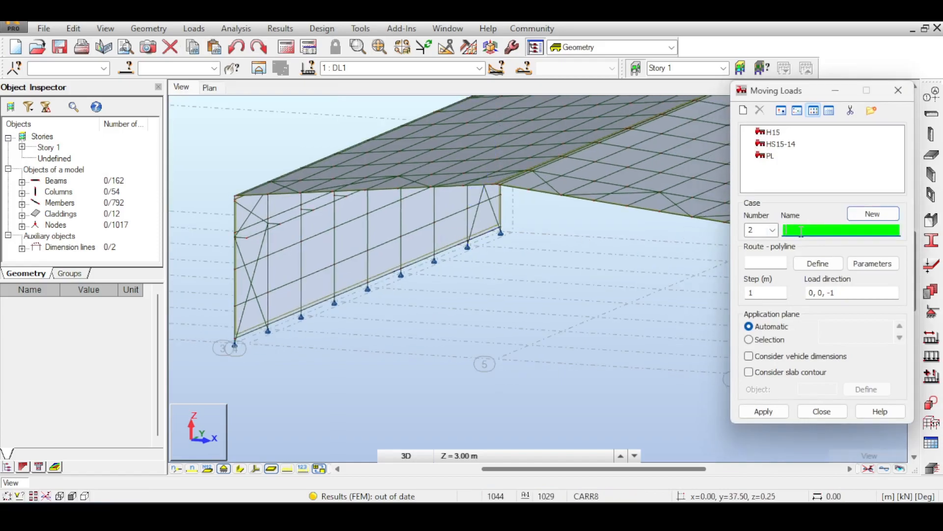
pyautogui.write('CraneLoads')
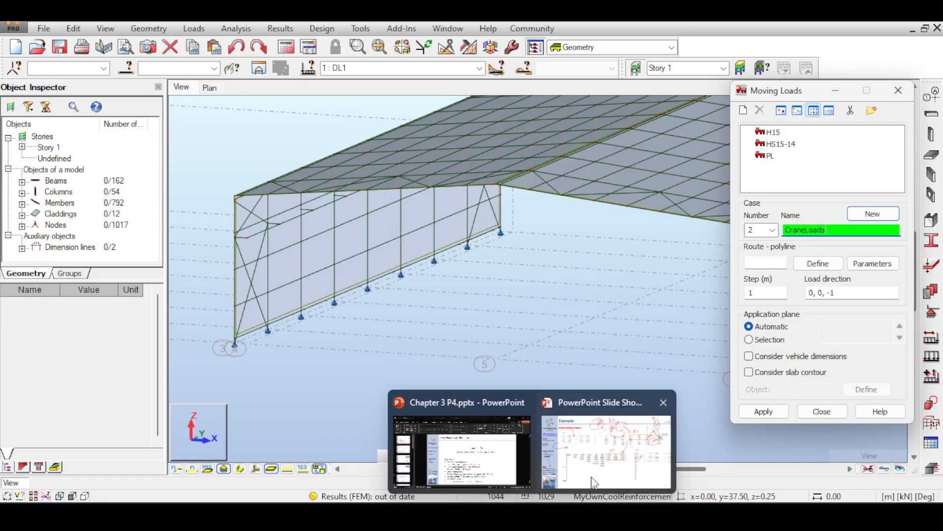
# - Switch to Paint and sketch a small beam with paired reaction arrows at both ends and a handwritten note beneath
pyautogui.click(595, 514)
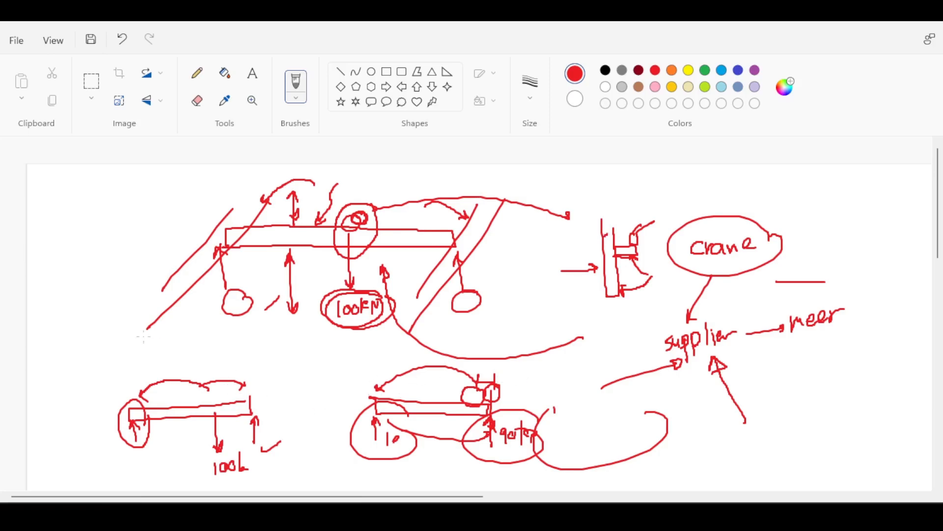
pyautogui.moveTo(65, 214)
pyautogui.mouseDown()
pyautogui.moveTo(143, 210)
pyautogui.moveTo(71, 211)
pyautogui.mouseUp()
pyautogui.moveTo(138, 231)
pyautogui.mouseDown()
pyautogui.moveTo(143, 221)
pyautogui.moveTo(149, 228)
pyautogui.mouseUp()
pyautogui.moveTo(65, 224)
pyautogui.mouseDown()
pyautogui.moveTo(65, 248)
pyautogui.moveTo(77, 230)
pyautogui.mouseUp()
pyautogui.moveTo(156, 219)
pyautogui.mouseDown()
pyautogui.moveTo(157, 243)
pyautogui.moveTo(162, 229)
pyautogui.mouseUp()
pyautogui.moveTo(76, 247)
pyautogui.mouseDown()
pyautogui.moveTo(75, 227)
pyautogui.moveTo(79, 234)
pyautogui.mouseUp()
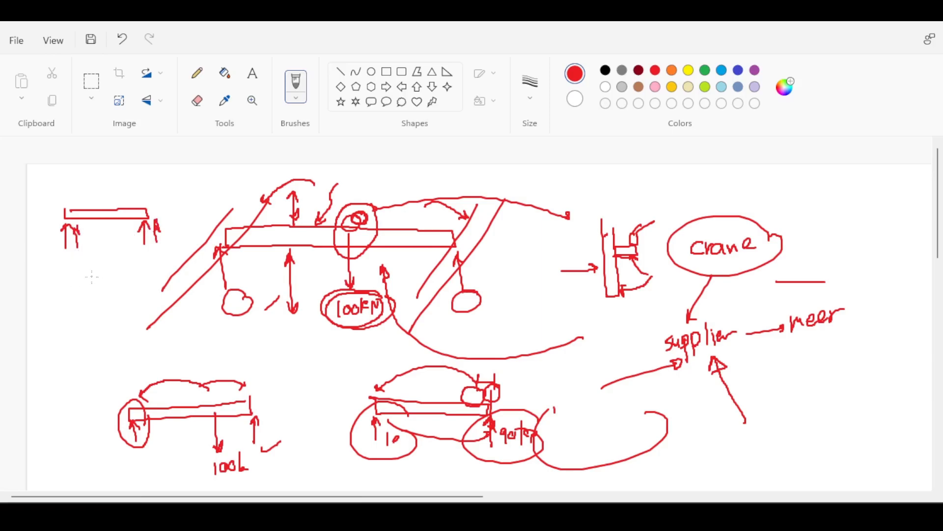
pyautogui.moveTo(82, 272); pyautogui.dragTo(85, 275)
pyautogui.moveTo(96, 271); pyautogui.dragTo(103, 289)
pyautogui.moveTo(108, 281)
pyautogui.mouseDown()
pyautogui.moveTo(116, 285)
pyautogui.moveTo(110, 264)
pyautogui.mouseUp()
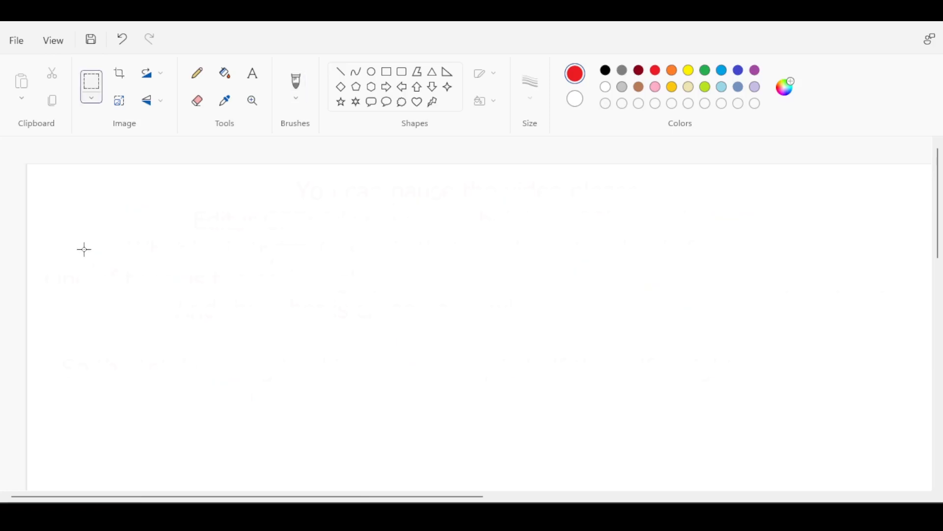
# - Sketch a crane beam on the blank canvas with a trolley and a downward load arrow labelled 100kN
pyautogui.click(295, 84)
pyautogui.moveTo(154, 228)
pyautogui.mouseDown()
pyautogui.moveTo(267, 213)
pyautogui.moveTo(162, 211)
pyautogui.moveTo(157, 226)
pyautogui.mouseUp()
pyautogui.moveTo(239, 194); pyautogui.dragTo(221, 290)
pyautogui.moveTo(230, 277)
pyautogui.mouseDown()
pyautogui.moveTo(243, 291)
pyautogui.moveTo(253, 286)
pyautogui.mouseUp()
pyautogui.moveTo(253, 290); pyautogui.dragTo(260, 279)
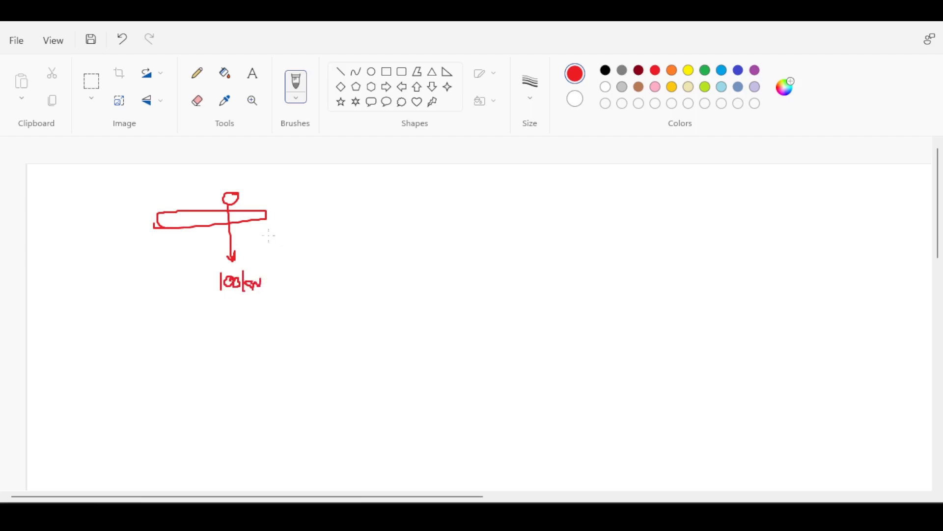
# - Add a 90kN end reaction, a small downward arrow and a trolley travel arrow to the beam, and underline the reaction value
pyautogui.moveTo(212, 217); pyautogui.dragTo(215, 240)
pyautogui.moveTo(266, 223); pyautogui.dragTo(269, 265)
pyautogui.moveTo(258, 232); pyautogui.dragTo(273, 235)
pyautogui.moveTo(300, 272)
pyautogui.mouseDown()
pyautogui.moveTo(281, 260)
pyautogui.moveTo(289, 262)
pyautogui.moveTo(287, 244)
pyautogui.moveTo(289, 256)
pyautogui.moveTo(296, 248)
pyautogui.mouseUp()
pyautogui.moveTo(304, 239)
pyautogui.mouseDown()
pyautogui.moveTo(305, 256)
pyautogui.moveTo(323, 248)
pyautogui.mouseUp()
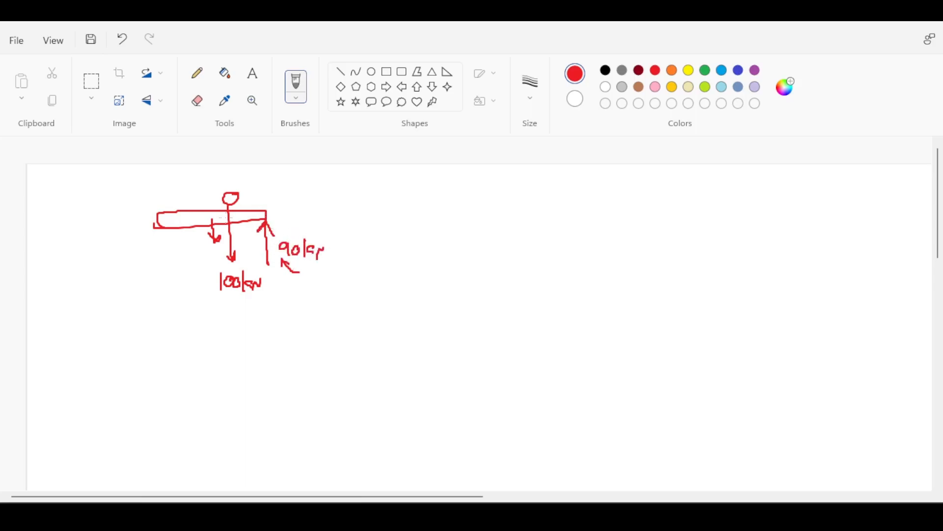
pyautogui.moveTo(229, 189)
pyautogui.mouseDown()
pyautogui.moveTo(263, 191)
pyautogui.moveTo(266, 202)
pyautogui.mouseUp()
pyautogui.moveTo(290, 265)
pyautogui.mouseDown()
pyautogui.moveTo(322, 261)
pyautogui.moveTo(316, 271)
pyautogui.mouseUp()
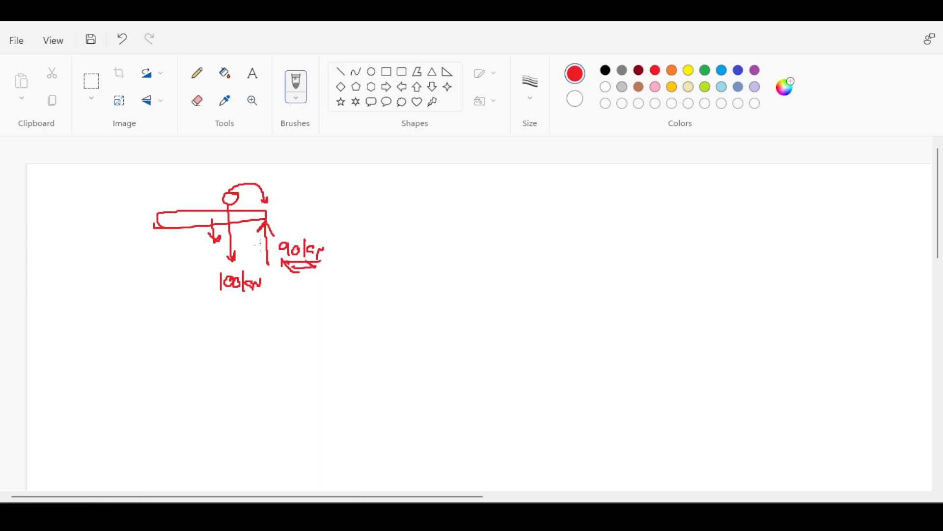
# - Loop the crane beam and write 100kN beneath the 90kN reaction, with arrows pointing to the reaction and the original load label
pyautogui.moveTo(268, 199)
pyautogui.mouseDown()
pyautogui.moveTo(216, 240)
pyautogui.moveTo(278, 197)
pyautogui.mouseUp()
pyautogui.moveTo(290, 294)
pyautogui.mouseDown()
pyautogui.moveTo(289, 310)
pyautogui.moveTo(306, 297)
pyautogui.moveTo(334, 306)
pyautogui.mouseUp()
pyautogui.moveTo(334, 300)
pyautogui.mouseDown()
pyautogui.moveTo(343, 299)
pyautogui.moveTo(331, 263)
pyautogui.moveTo(337, 271)
pyautogui.mouseUp()
pyautogui.moveTo(302, 318)
pyautogui.mouseDown()
pyautogui.moveTo(275, 330)
pyautogui.moveTo(225, 296)
pyautogui.moveTo(233, 298)
pyautogui.mouseUp()
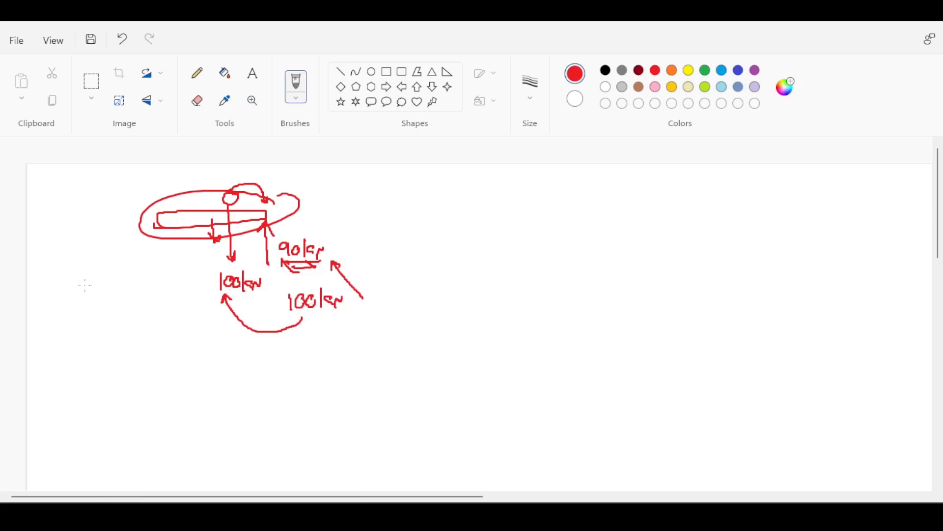
# - Write a short note with a plus sign beside the load labels and draw a line beneath it
pyautogui.moveTo(94, 289)
pyautogui.mouseDown()
pyautogui.moveTo(108, 292)
pyautogui.moveTo(129, 269)
pyautogui.moveTo(84, 270)
pyautogui.moveTo(100, 271)
pyautogui.mouseUp()
pyautogui.moveTo(140, 295); pyautogui.dragTo(149, 295)
pyautogui.moveTo(144, 288); pyautogui.dragTo(144, 300)
pyautogui.moveTo(158, 288)
pyautogui.mouseDown()
pyautogui.moveTo(156, 297)
pyautogui.moveTo(167, 286)
pyautogui.mouseUp()
pyautogui.moveTo(173, 276)
pyautogui.mouseDown()
pyautogui.moveTo(176, 291)
pyautogui.moveTo(177, 276)
pyautogui.mouseUp()
pyautogui.moveTo(119, 308)
pyautogui.mouseDown()
pyautogui.moveTo(188, 365)
pyautogui.moveTo(306, 310)
pyautogui.mouseUp()
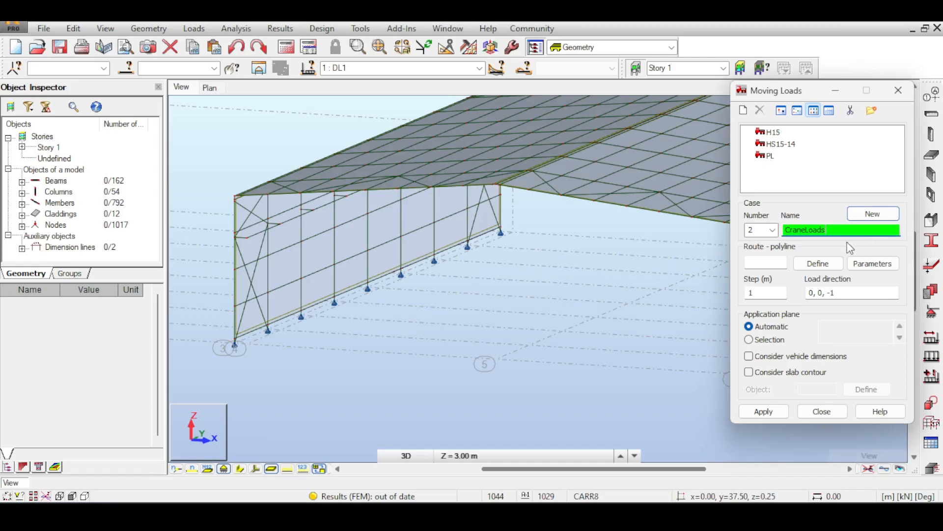
# - Return to Robot Structural Analysis and modify vehicle PL so its concentrated force F is 100 kN
pyautogui.click(775, 155)
pyautogui.click(773, 156)
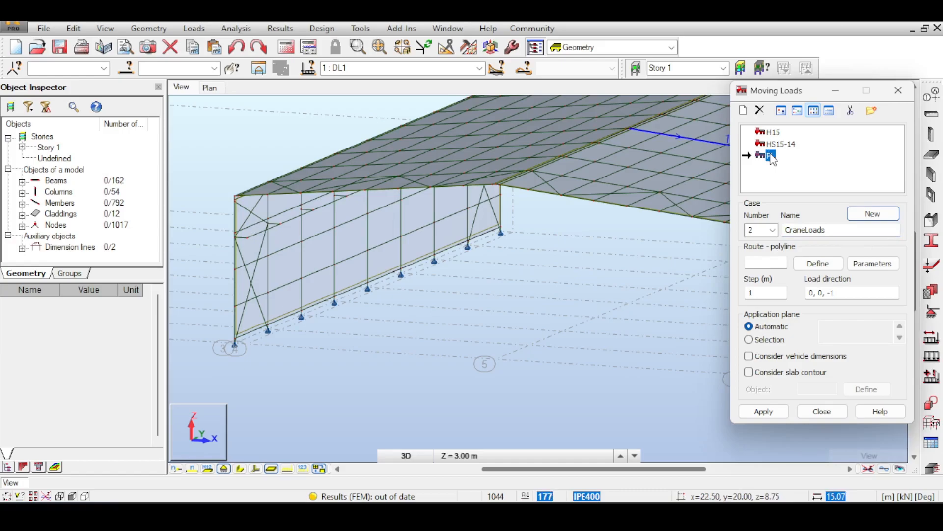
pyautogui.doubleClick(770, 155)
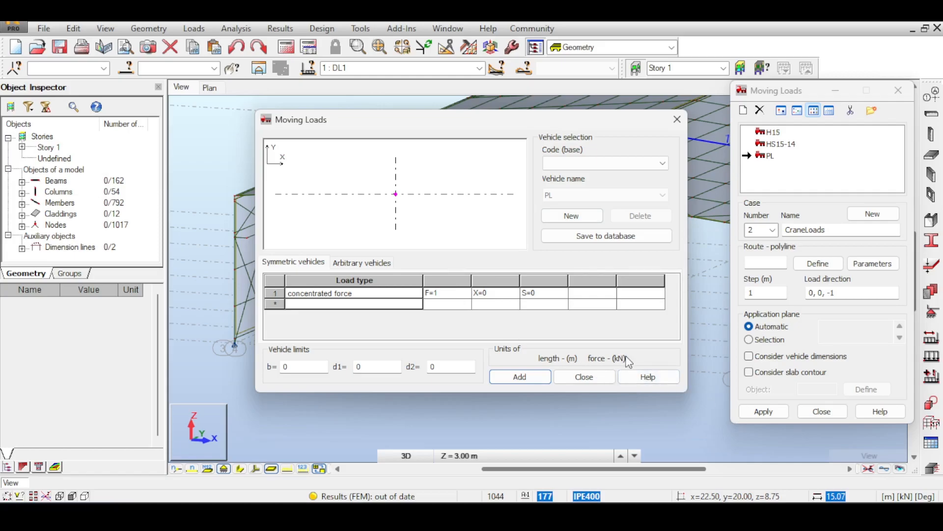
pyautogui.click(460, 298)
pyautogui.write('100')
pyautogui.press('Tab')
pyautogui.click(580, 170)
pyautogui.click(580, 169)
pyautogui.click(526, 382)
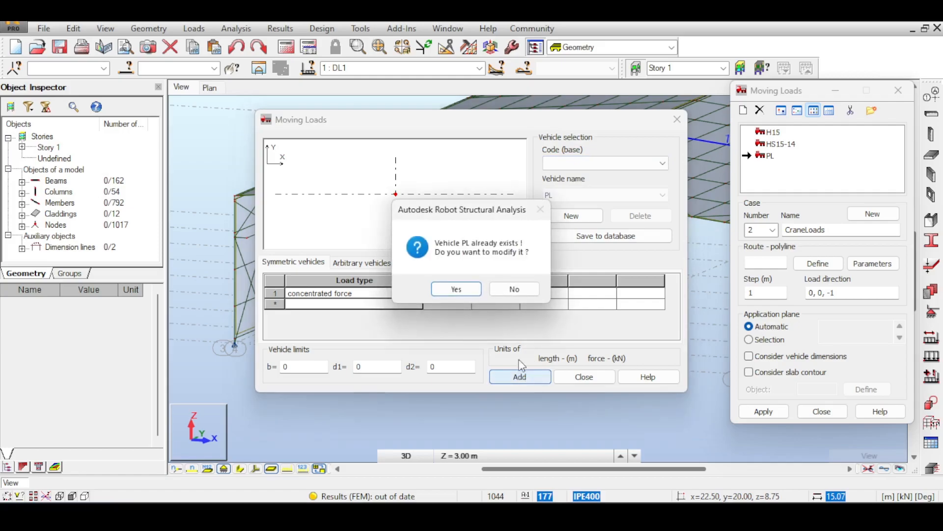
pyautogui.click(457, 289)
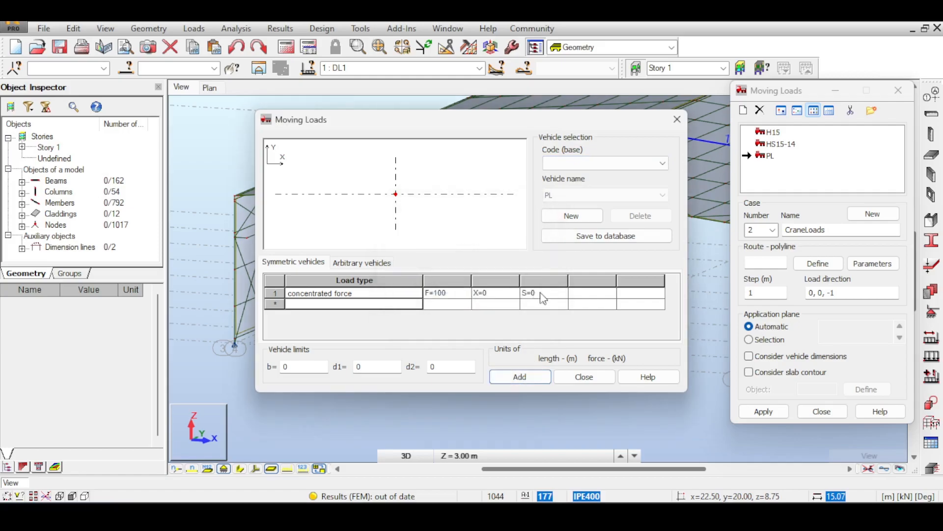
pyautogui.click(584, 376)
# - With vehicle PL selected, define a straight-line route along the left runway beam for the moving load
pyautogui.click(769, 156)
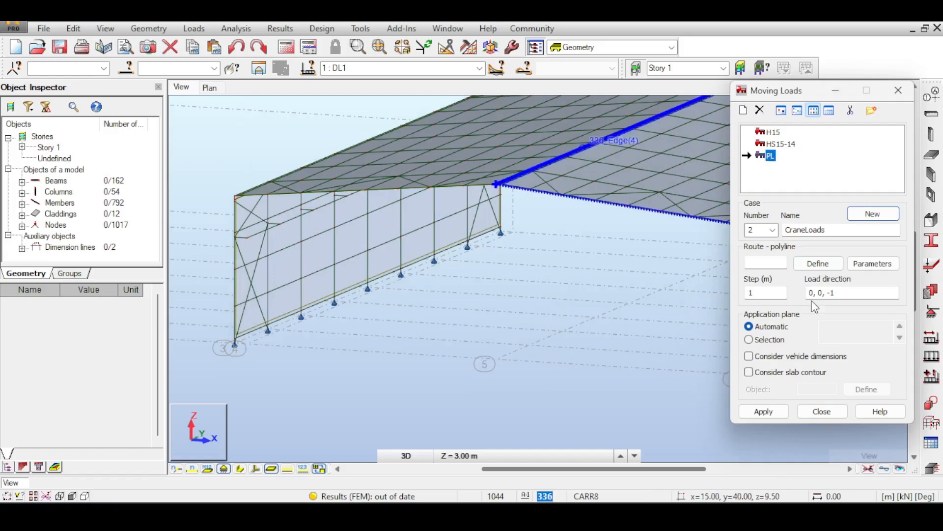
pyautogui.click(818, 263)
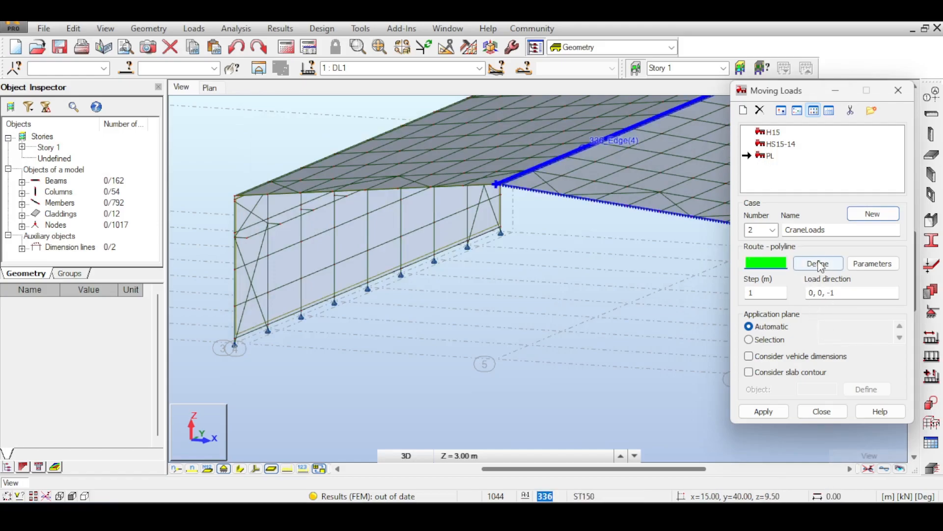
pyautogui.click(250, 240)
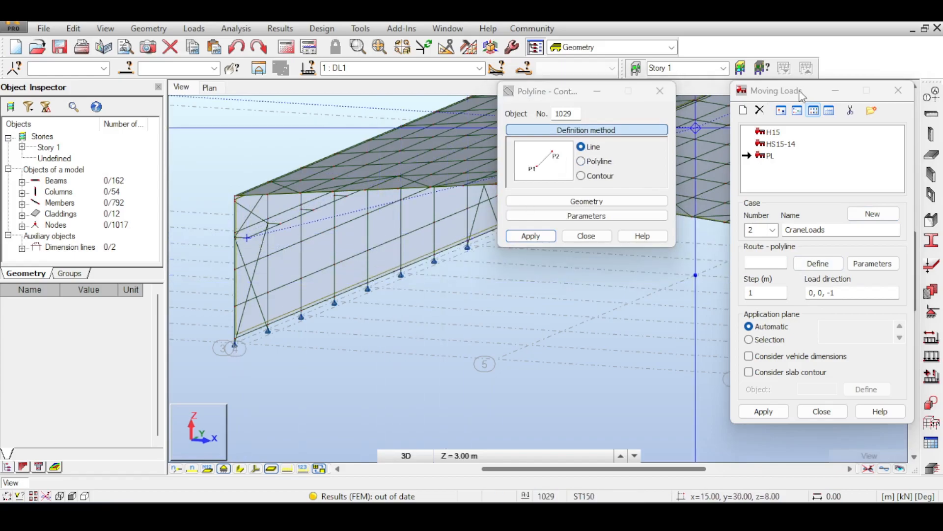
pyautogui.moveTo(265, 332); pyautogui.dragTo(262, 352, button='middle')
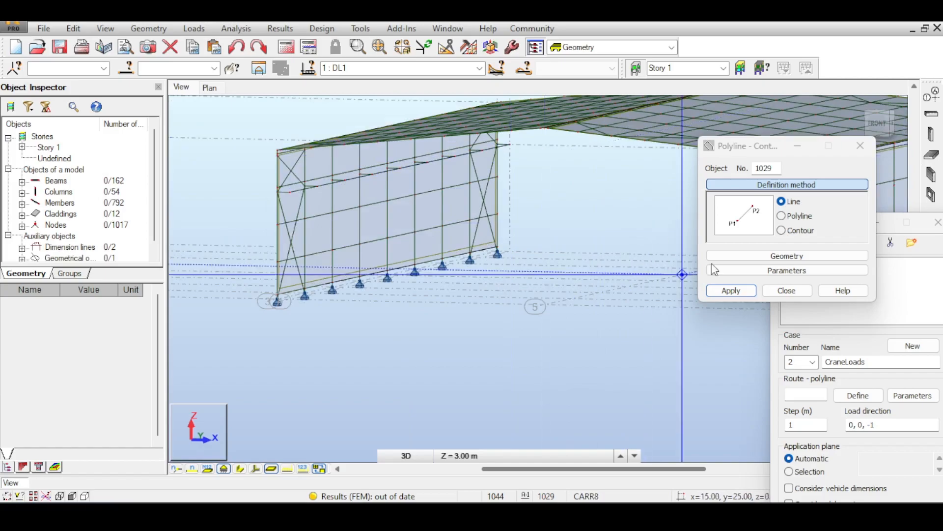
pyautogui.click(751, 294)
pyautogui.click(777, 295)
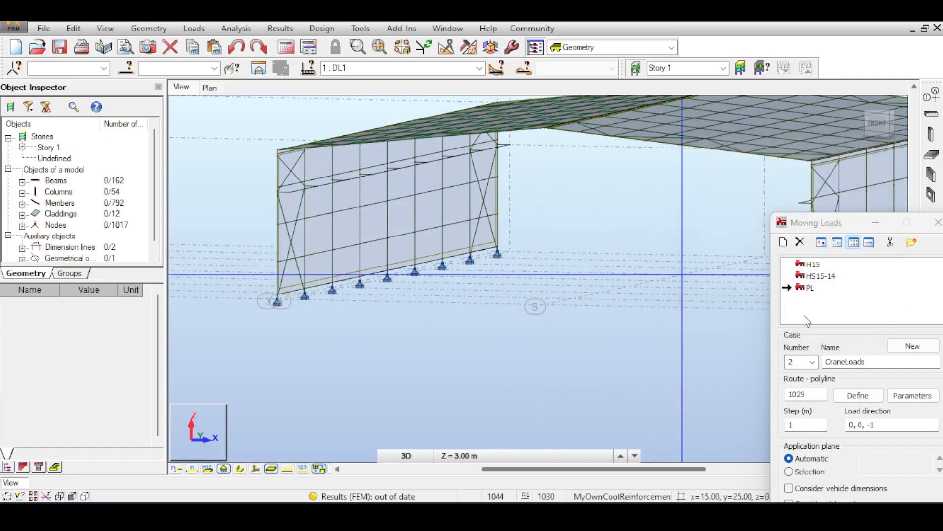
# - Rename the moving-load case CraneLoadsL and apply it with the route along the left runway beam
pyautogui.moveTo(604, 270); pyautogui.dragTo(506, 259, button='middle')
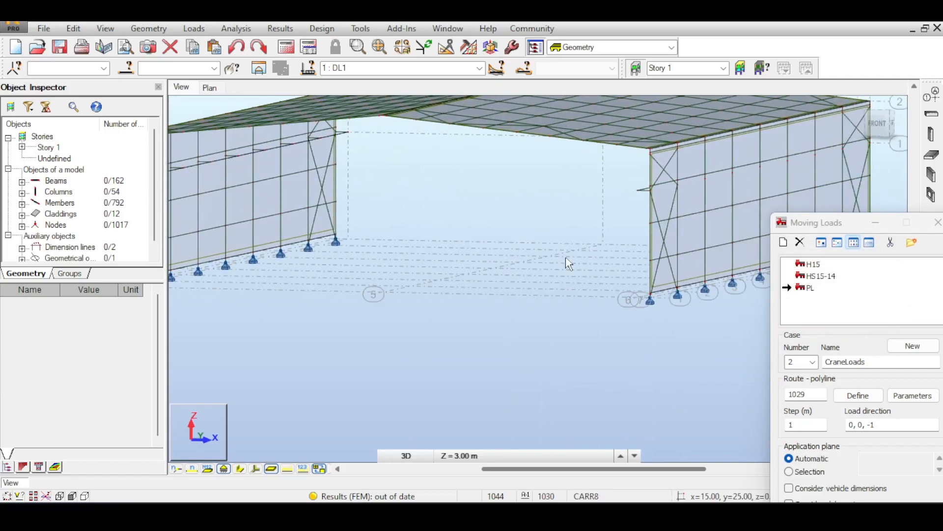
pyautogui.moveTo(855, 227); pyautogui.dragTo(722, 129)
pyautogui.doubleClick(739, 264)
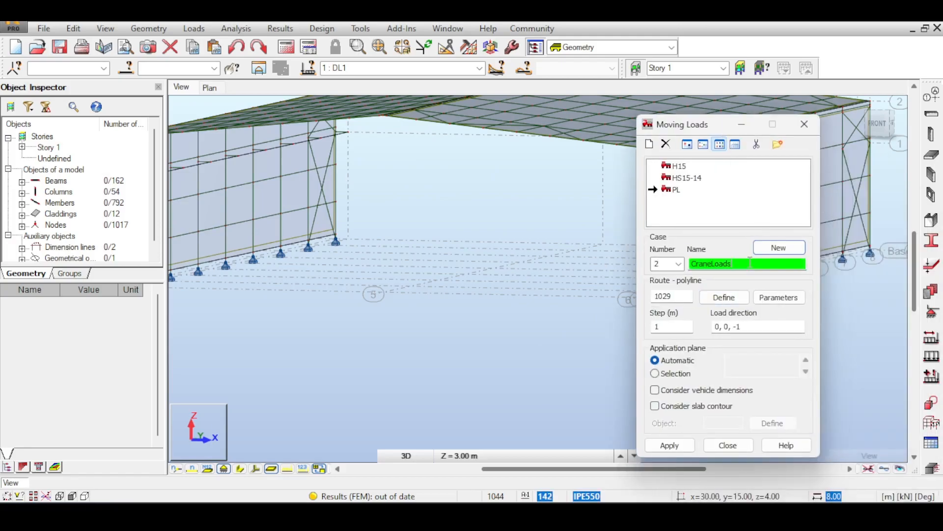
pyautogui.write('L')
pyautogui.click(668, 326)
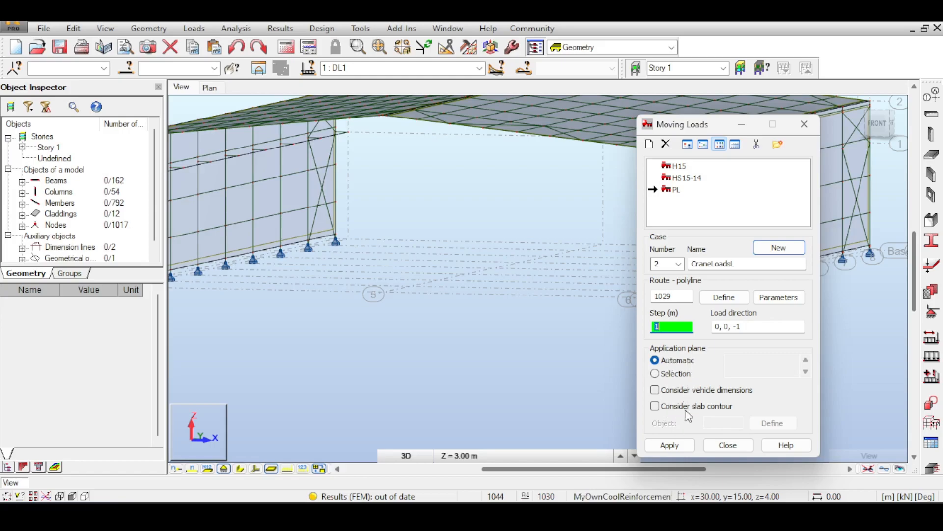
pyautogui.click(685, 446)
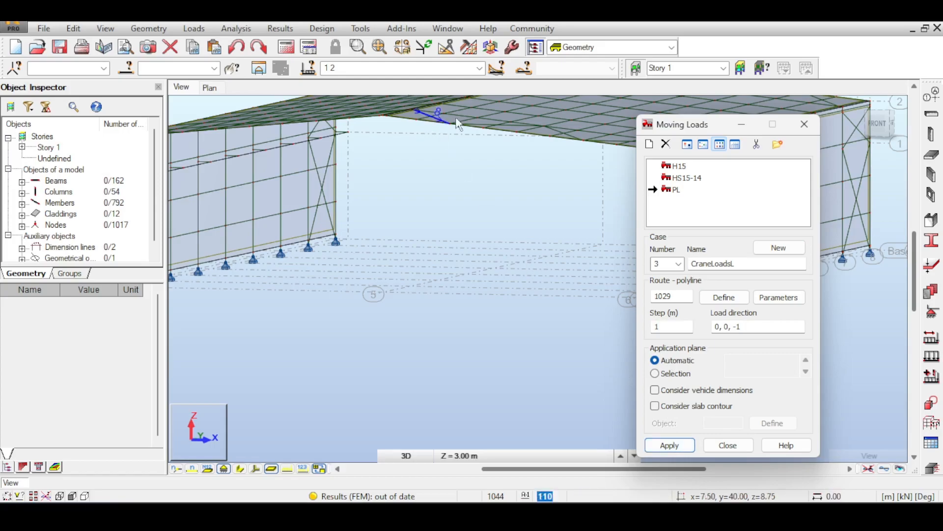
# - Name moving-load case 3 CraneLoadsR
pyautogui.doubleClick(741, 264)
pyautogui.click(741, 264)
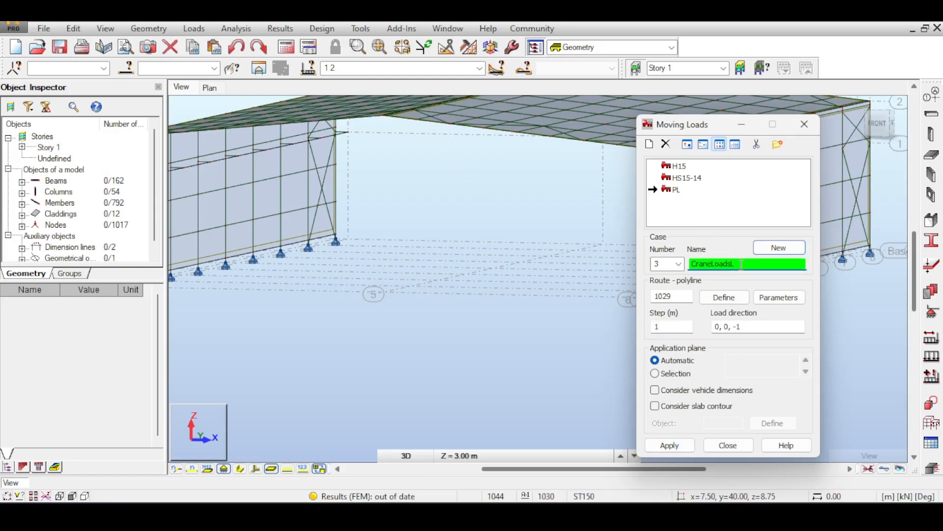
pyautogui.press('BackSpace')
pyautogui.write('R')
# - Define a straight-line route along the right runway beam and apply it to moving-load case CraneLoadsR
pyautogui.click(460, 251)
pyautogui.moveTo(460, 251); pyautogui.dragTo(435, 247, button='middle')
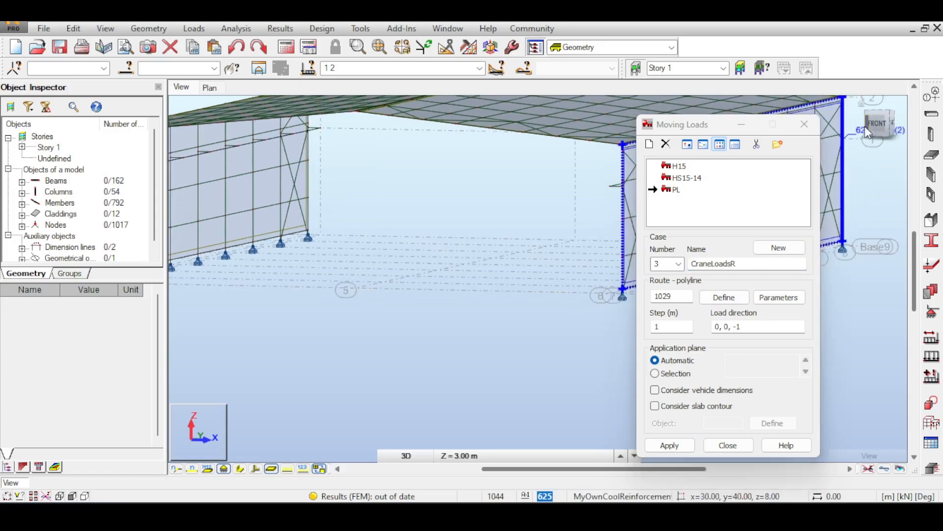
pyautogui.moveTo(879, 126); pyautogui.dragTo(899, 150)
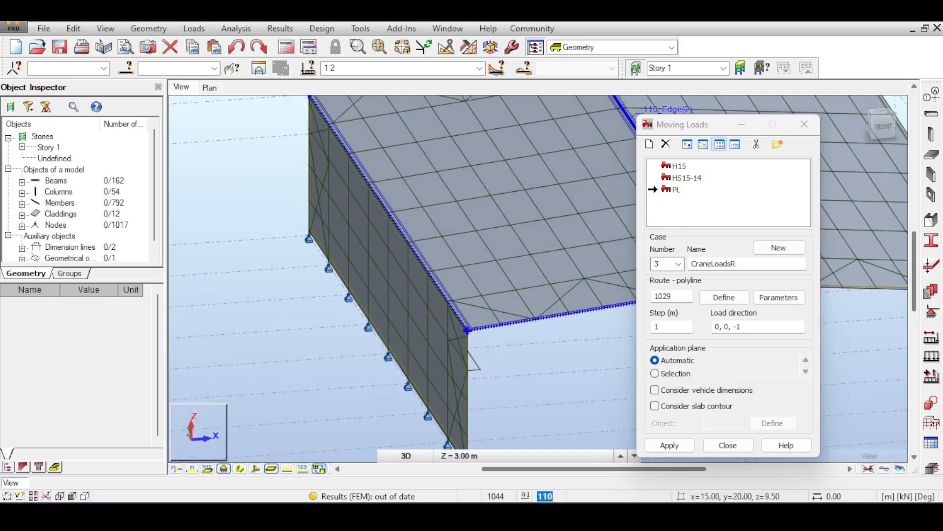
pyautogui.moveTo(495, 155); pyautogui.dragTo(344, 110, button='middle')
pyautogui.moveTo(718, 129); pyautogui.dragTo(325, 153)
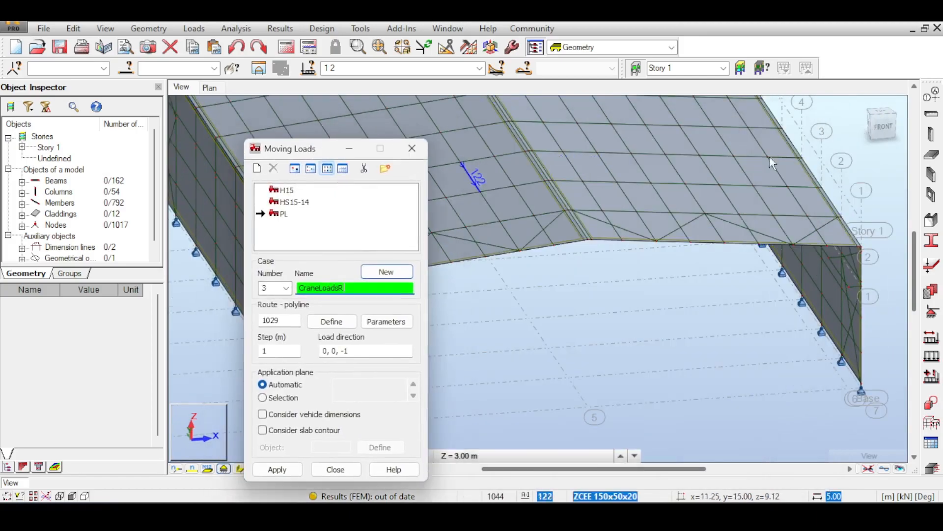
pyautogui.moveTo(900, 124)
pyautogui.mouseDown()
pyautogui.moveTo(889, 120)
pyautogui.moveTo(889, 128)
pyautogui.mouseUp()
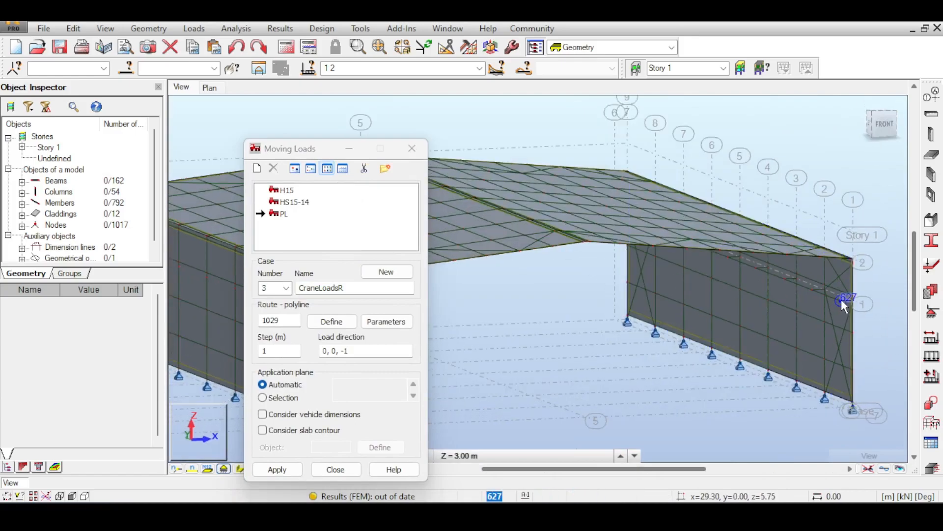
pyautogui.click(316, 325)
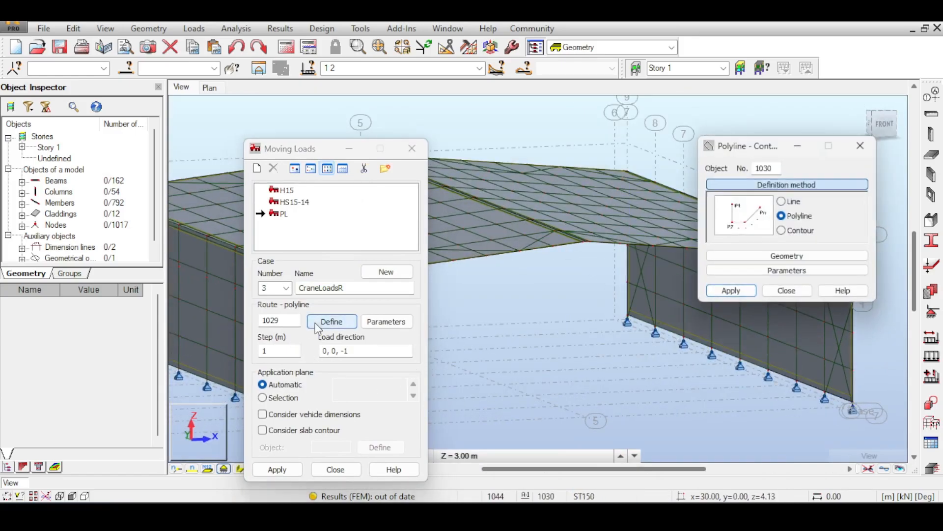
pyautogui.click(782, 203)
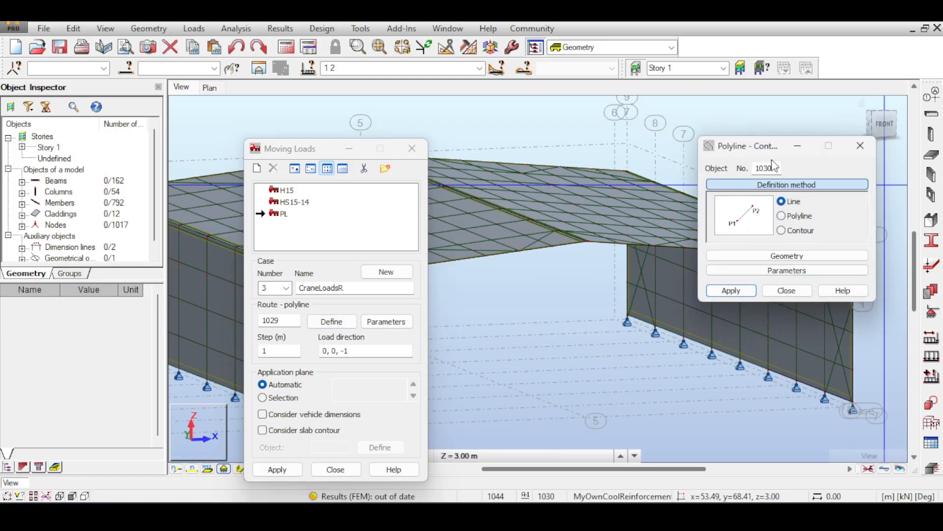
pyautogui.moveTo(770, 146); pyautogui.dragTo(471, 166)
pyautogui.click(840, 300)
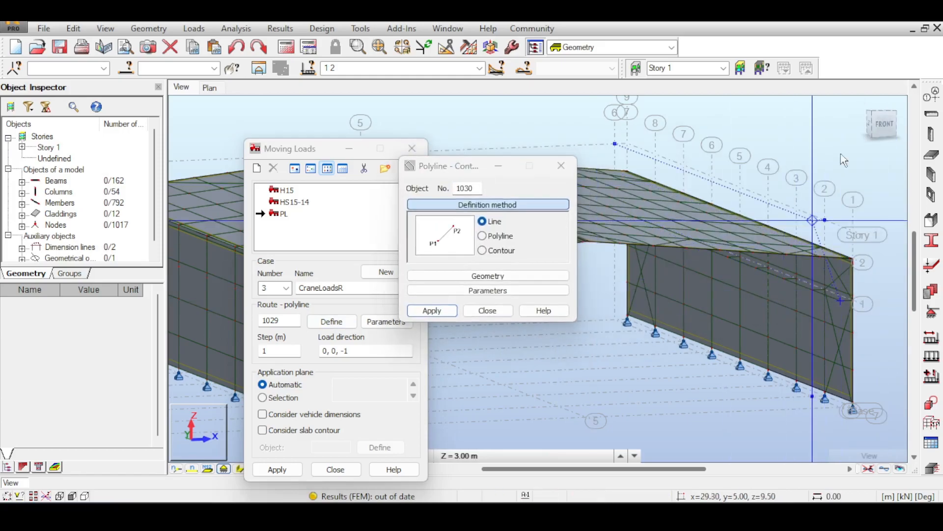
pyautogui.moveTo(889, 126); pyautogui.dragTo(883, 111)
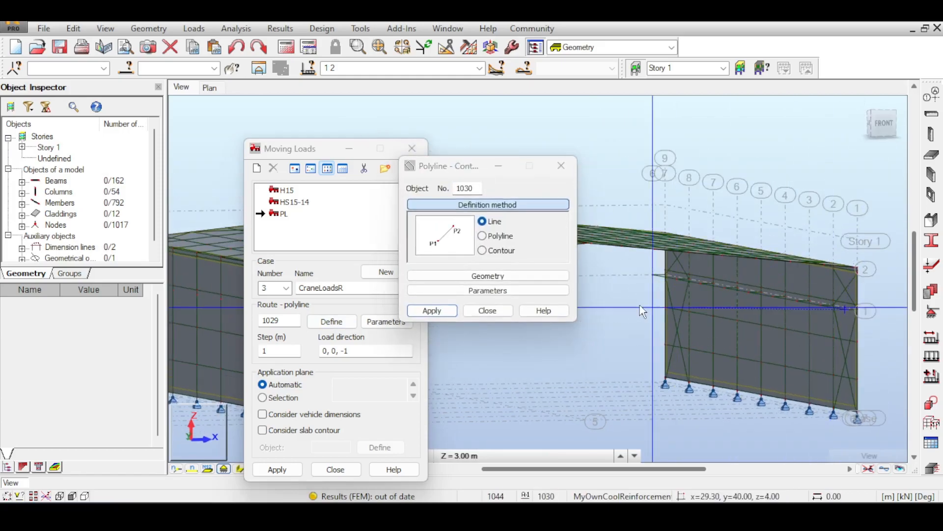
pyautogui.click(652, 287)
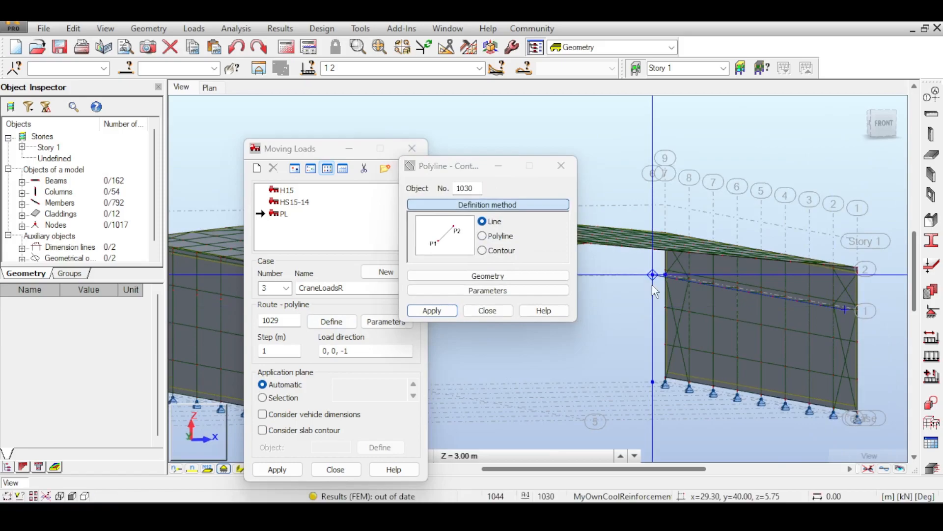
pyautogui.click(486, 311)
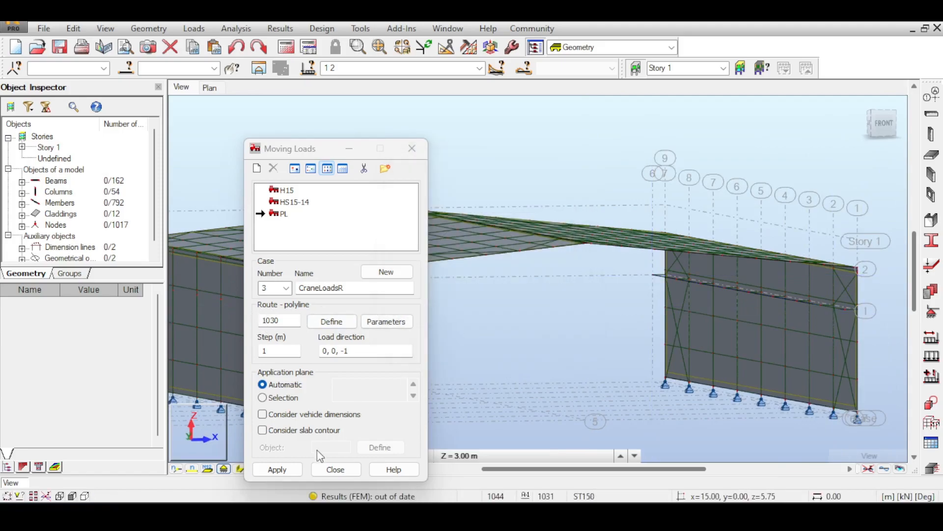
pyautogui.click(277, 469)
pyautogui.click(323, 468)
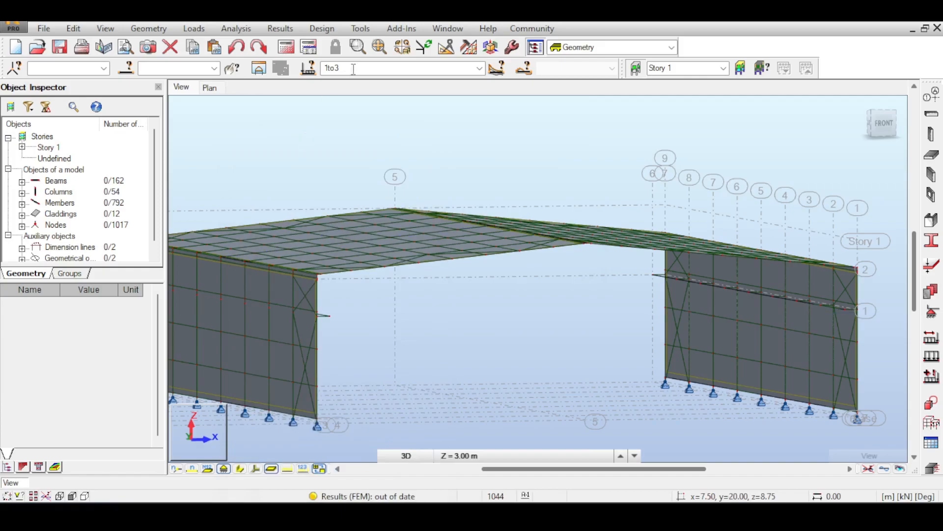
# - Display load case CraneLoadsL and inspect its route along the left runway beam
pyautogui.click(476, 67)
pyautogui.click(488, 67)
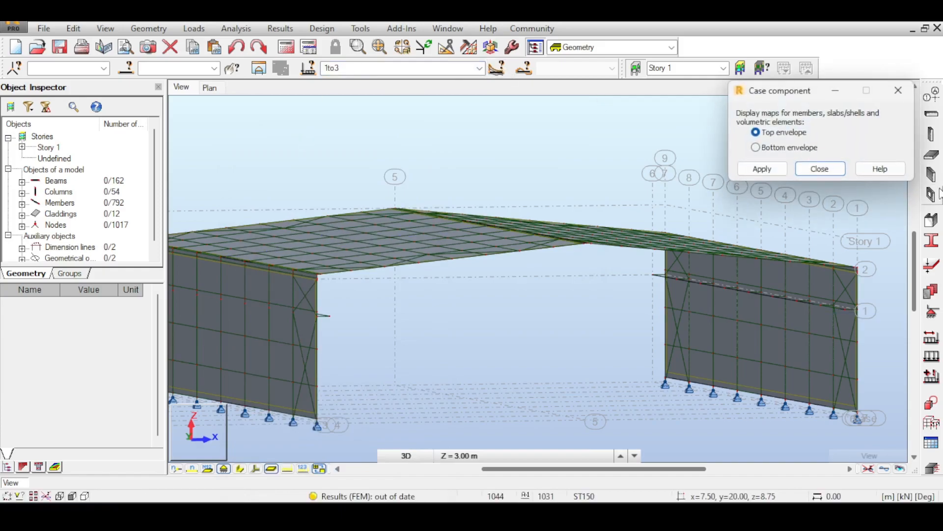
pyautogui.click(818, 167)
pyautogui.click(479, 68)
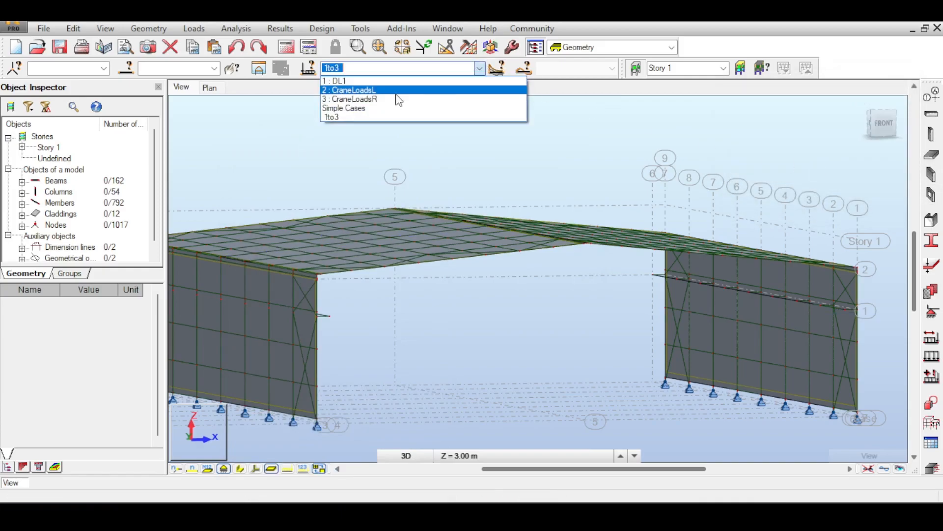
pyautogui.click(386, 91)
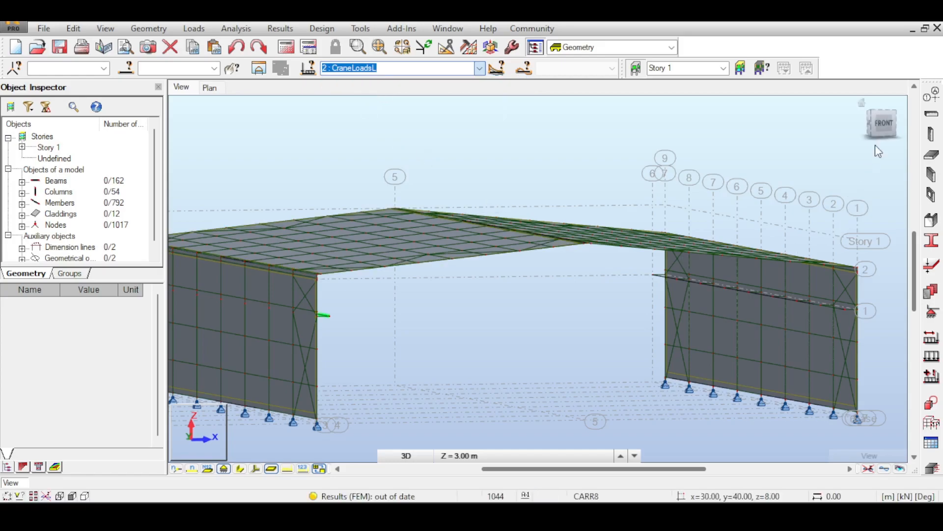
pyautogui.click(881, 125)
pyautogui.moveTo(881, 126); pyautogui.dragTo(875, 136)
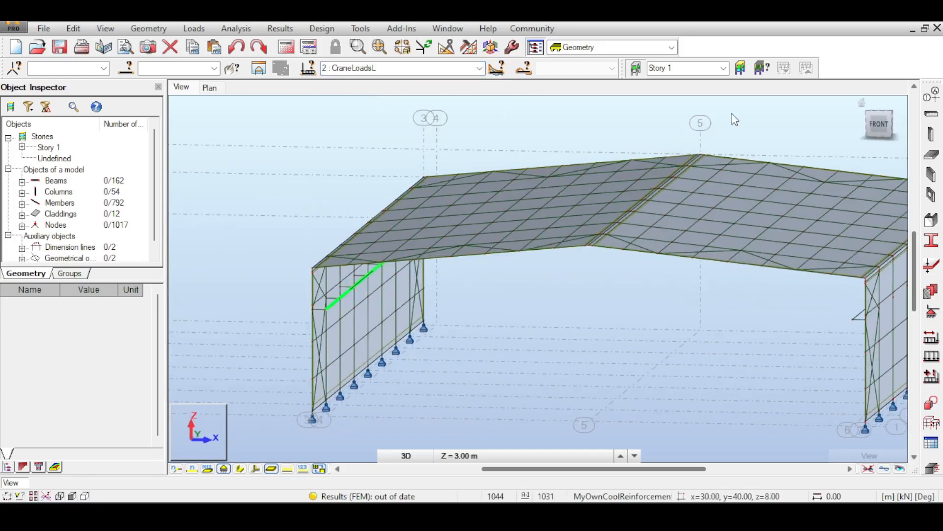
# - Display load case CraneLoadsR and examine its route along the right runway beam from several angles
pyautogui.scroll(-1, 458, 67)
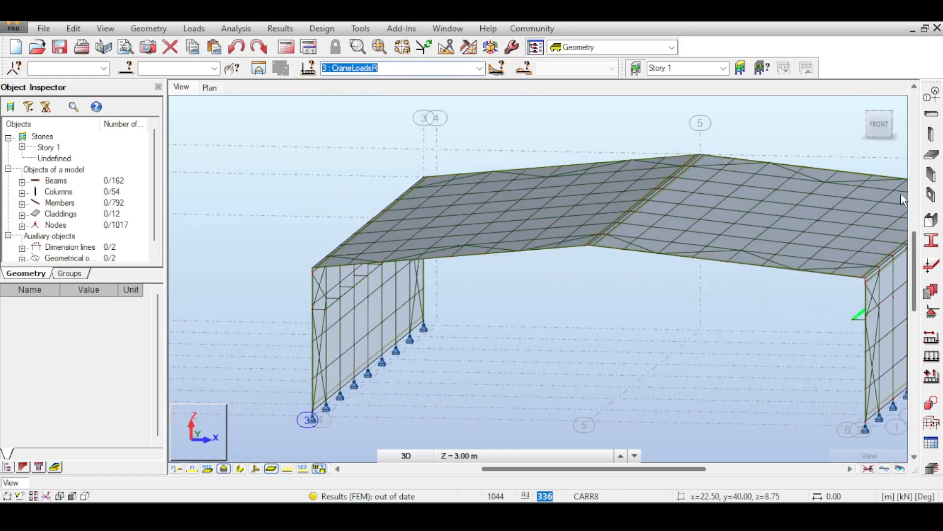
pyautogui.moveTo(883, 133); pyautogui.dragTo(903, 133)
pyautogui.keyDown('shift'); pyautogui.moveTo(511, 236); pyautogui.dragTo(461, 222, button='middle'); pyautogui.keyUp('shift')
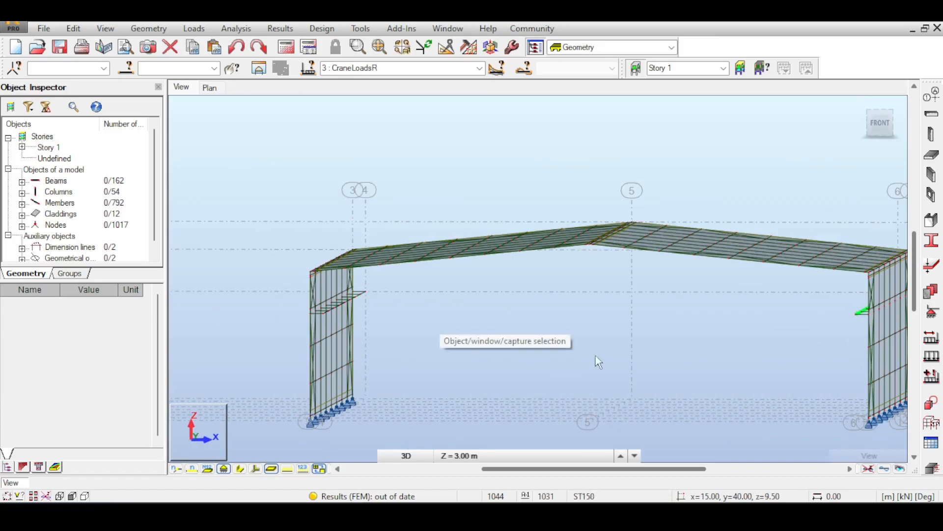
pyautogui.click(888, 138)
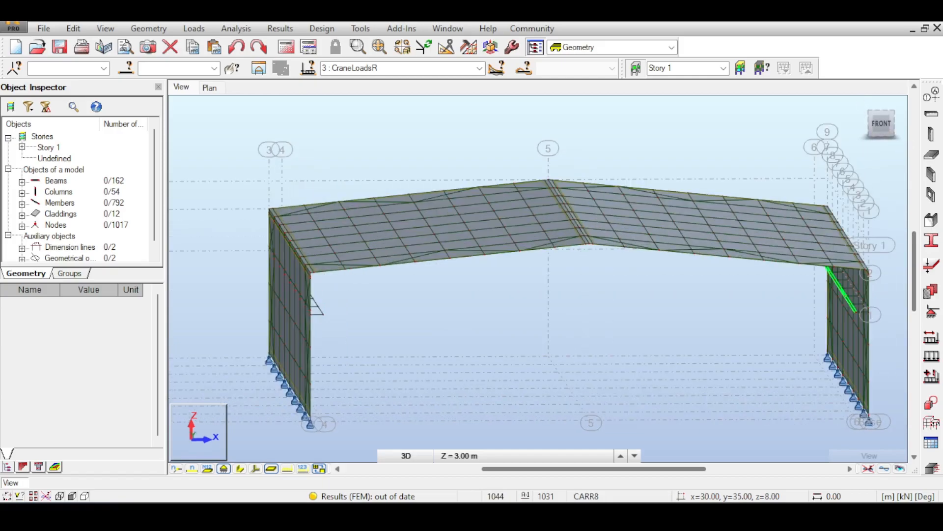
pyautogui.moveTo(786, 310); pyautogui.dragTo(773, 301, button='middle')
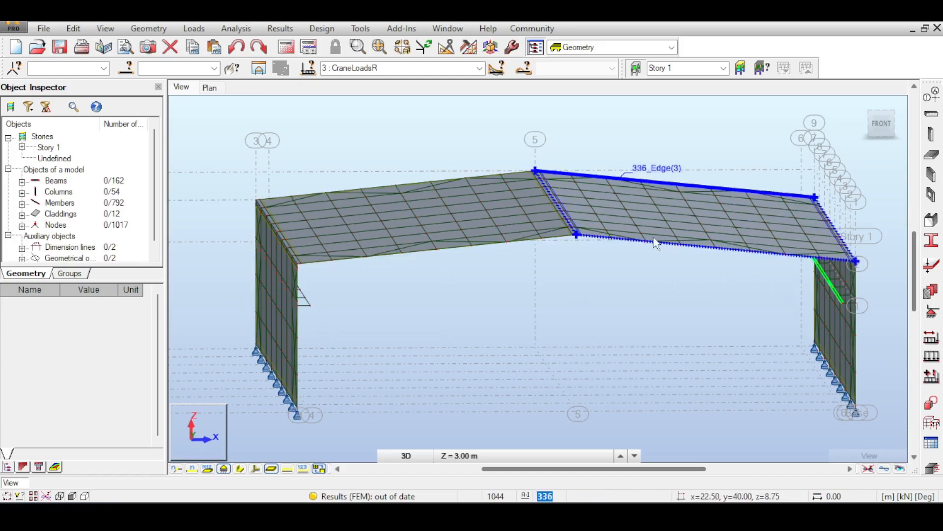
pyautogui.moveTo(656, 225); pyautogui.dragTo(619, 288, button='middle')
pyautogui.moveTo(876, 123)
pyautogui.mouseDown()
pyautogui.moveTo(864, 117)
pyautogui.moveTo(863, 129)
pyautogui.mouseUp()
pyautogui.moveTo(606, 156); pyautogui.dragTo(514, 238, button='middle')
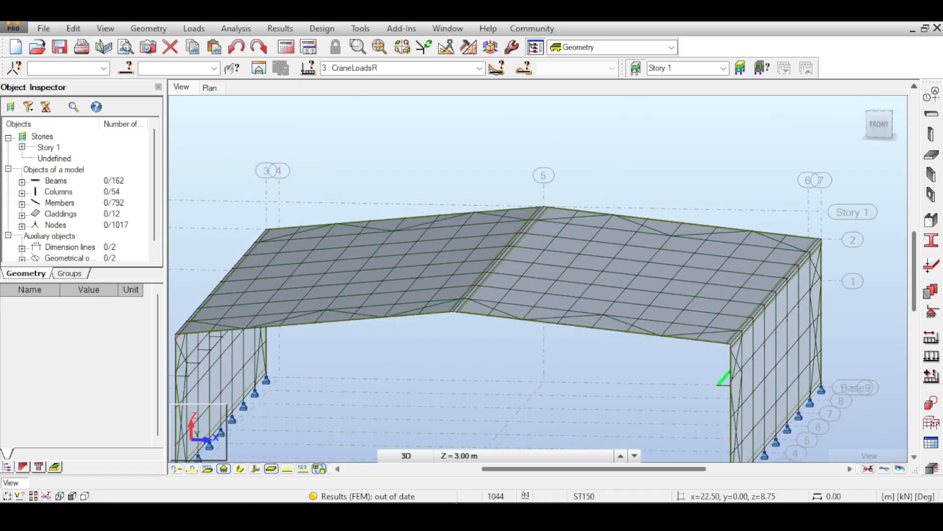
pyautogui.moveTo(392, 322); pyautogui.dragTo(437, 248, button='middle')
# - Delete all uniform (FE) loads of case DL1 from the load table and close the table
pyautogui.click(194, 28)
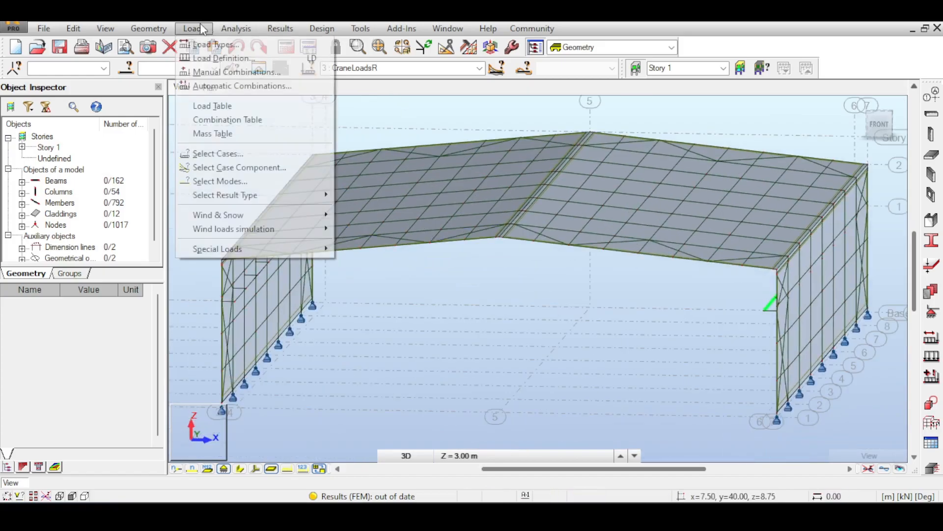
pyautogui.click(219, 102)
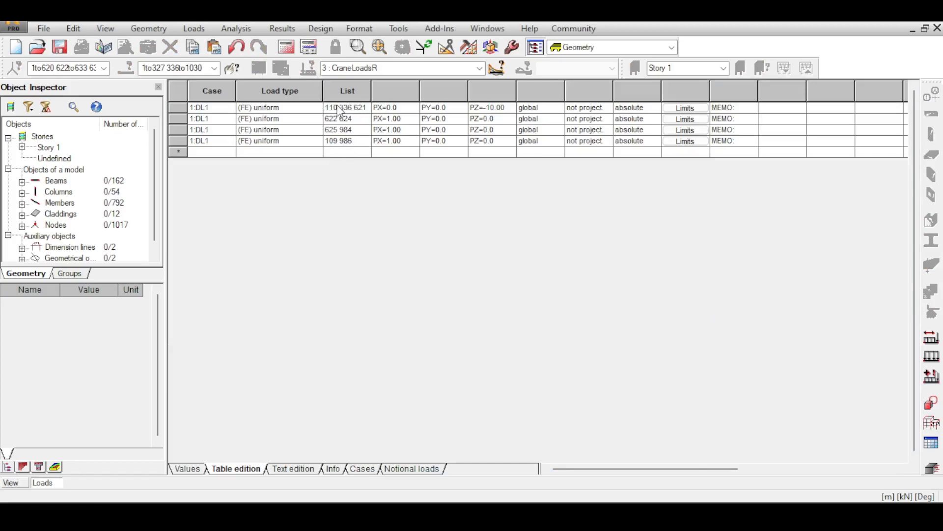
pyautogui.moveTo(185, 109); pyautogui.dragTo(179, 137)
pyautogui.press('Delete')
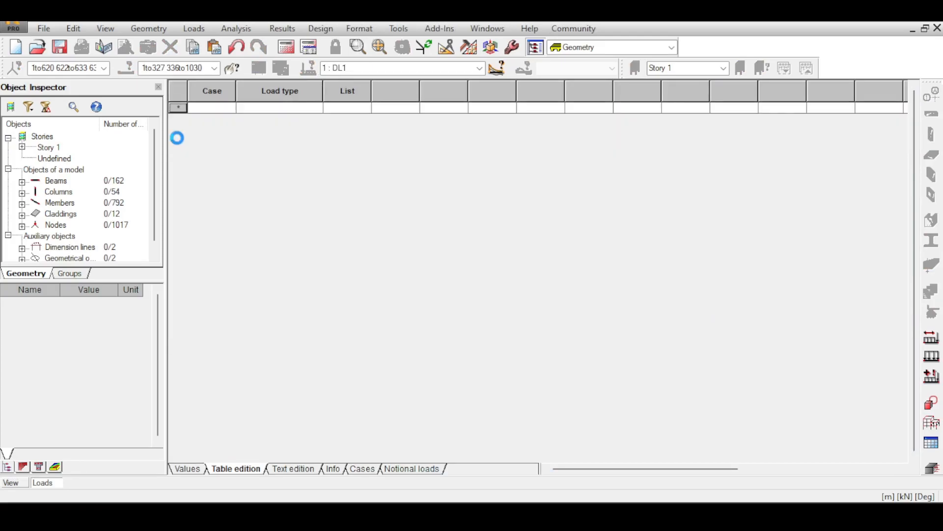
pyautogui.click(937, 28)
# - Apply the self-weight of the whole structure to load case DL1 and check it on the portal-frame halls
pyautogui.click(931, 356)
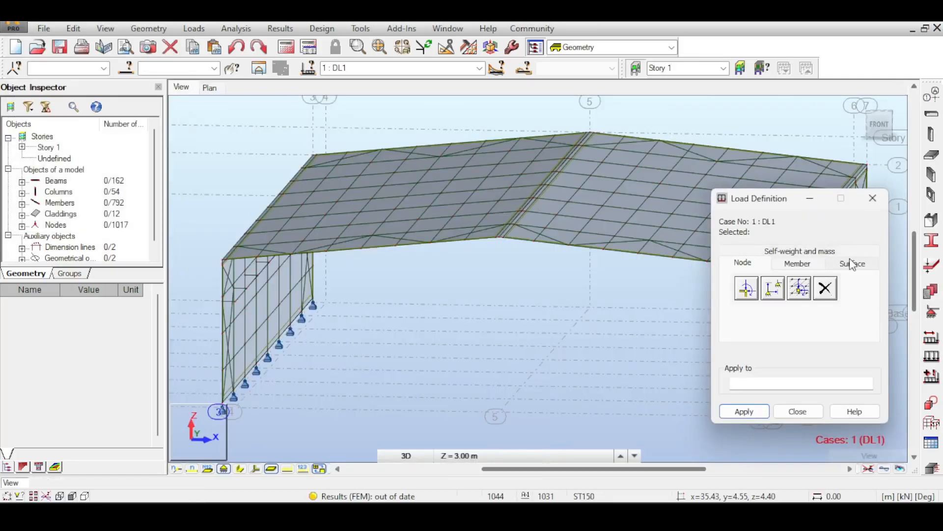
pyautogui.click(852, 264)
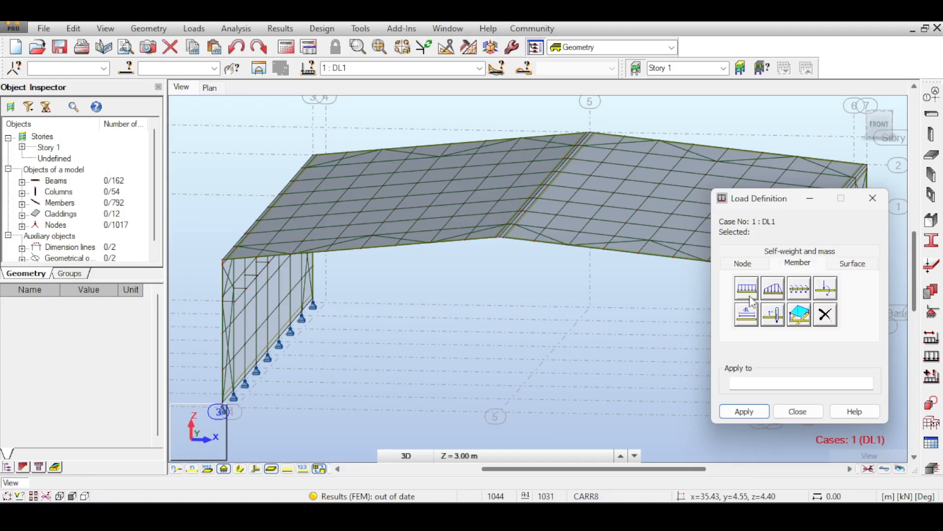
pyautogui.click(804, 264)
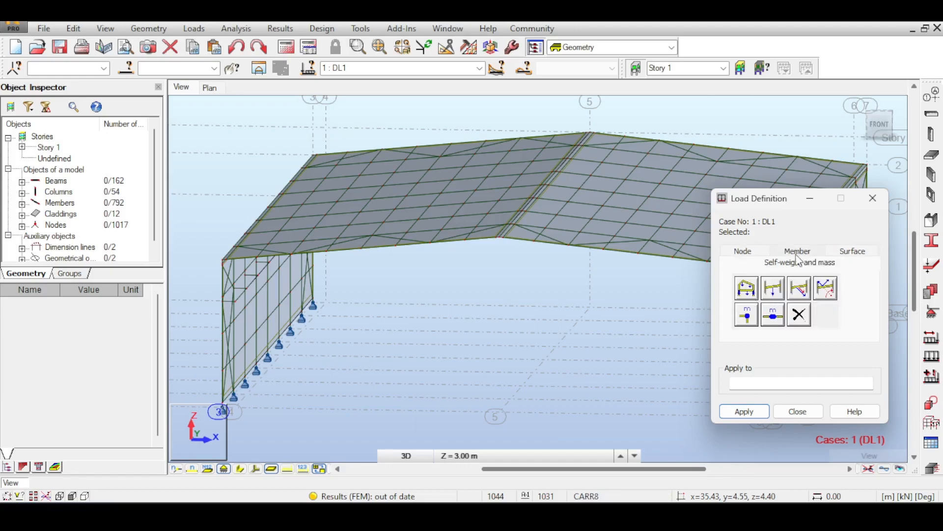
pyautogui.click(746, 289)
pyautogui.scroll(-5, 602, 340)
pyautogui.moveTo(659, 333); pyautogui.dragTo(543, 307, button='middle')
pyautogui.moveTo(587, 210); pyautogui.dragTo(526, 191, button='middle')
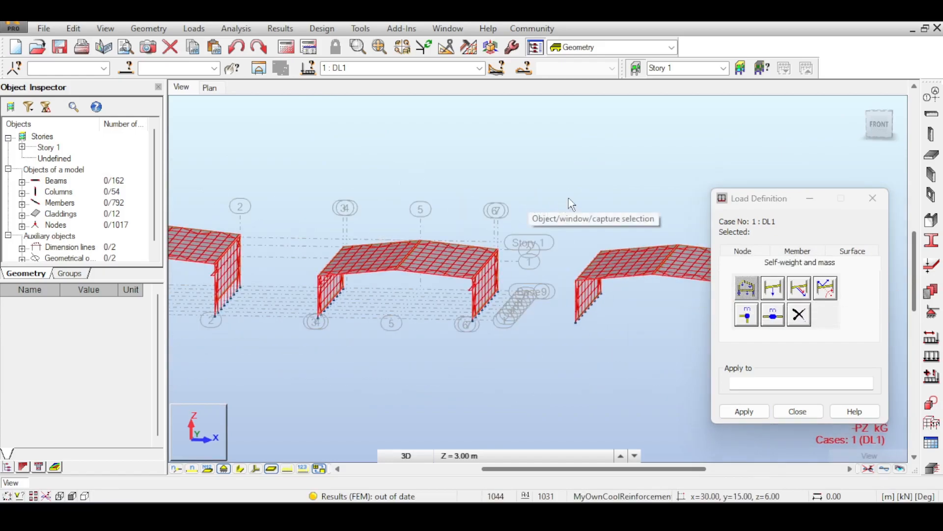
pyautogui.moveTo(462, 184); pyautogui.dragTo(543, 172, button='middle')
pyautogui.scroll(2, 449, 221)
pyautogui.scroll(2, 450, 221)
pyautogui.moveTo(635, 172); pyautogui.dragTo(598, 195, button='middle')
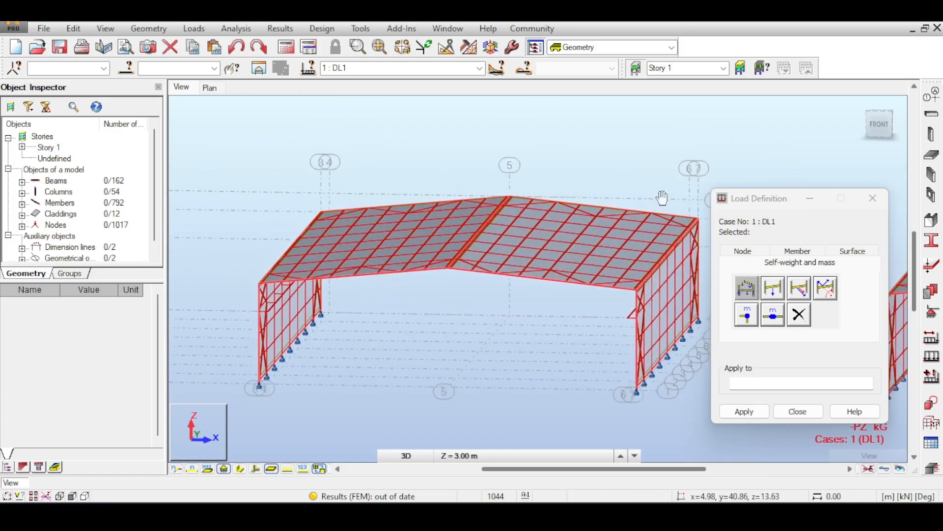
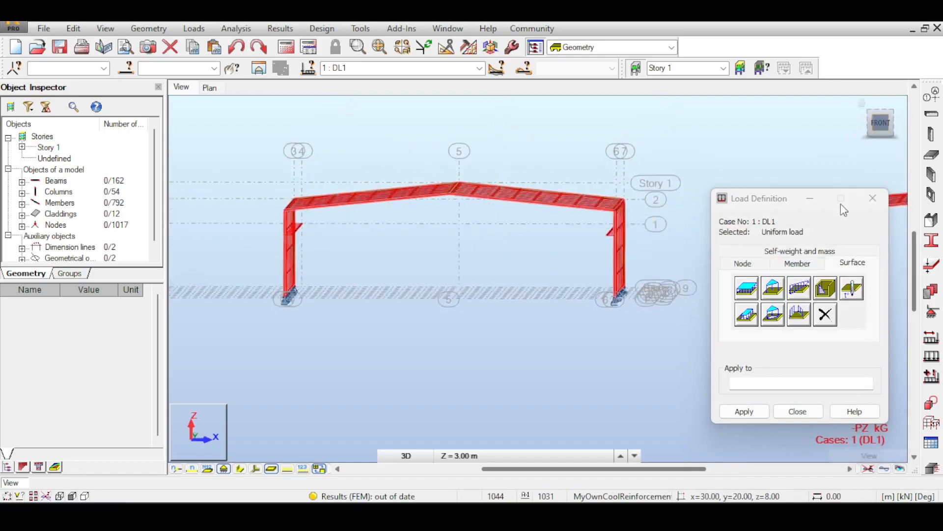
# - Apply the uniform surface load of -1.00 kPa to the middle hall's roof in case DL1 and check it along the roof edges
pyautogui.moveTo(238, 139); pyautogui.dragTo(662, 222)
pyautogui.click(742, 409)
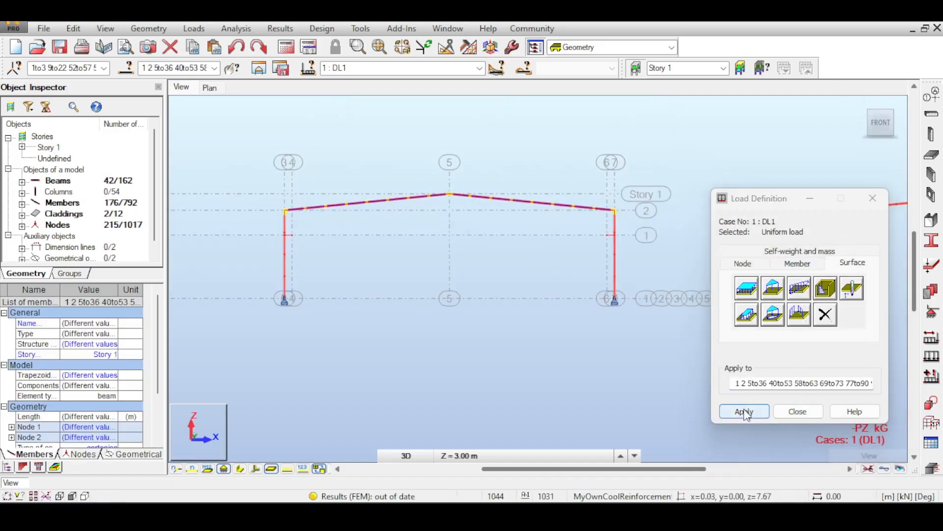
pyautogui.moveTo(879, 129); pyautogui.dragTo(856, 143)
pyautogui.scroll(7, 531, 216)
pyautogui.scroll(-6, 585, 329)
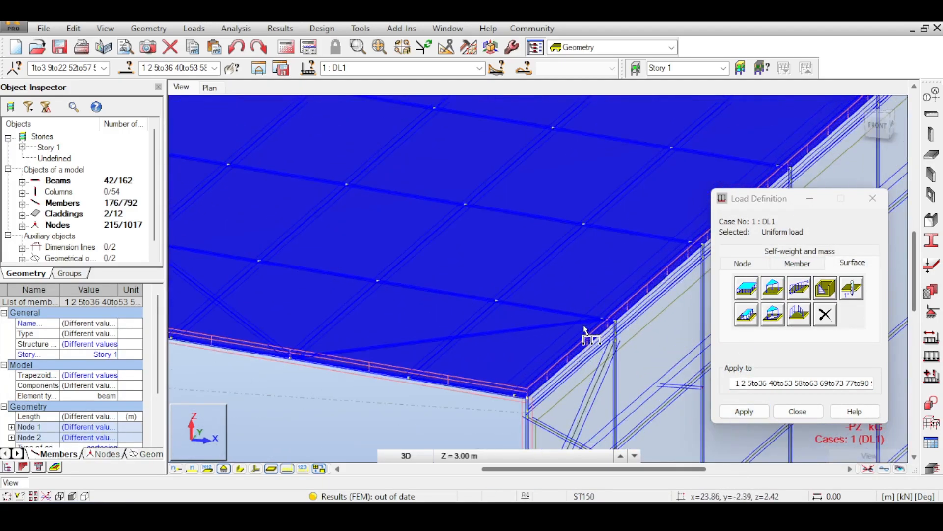
pyautogui.scroll(3, 395, 275)
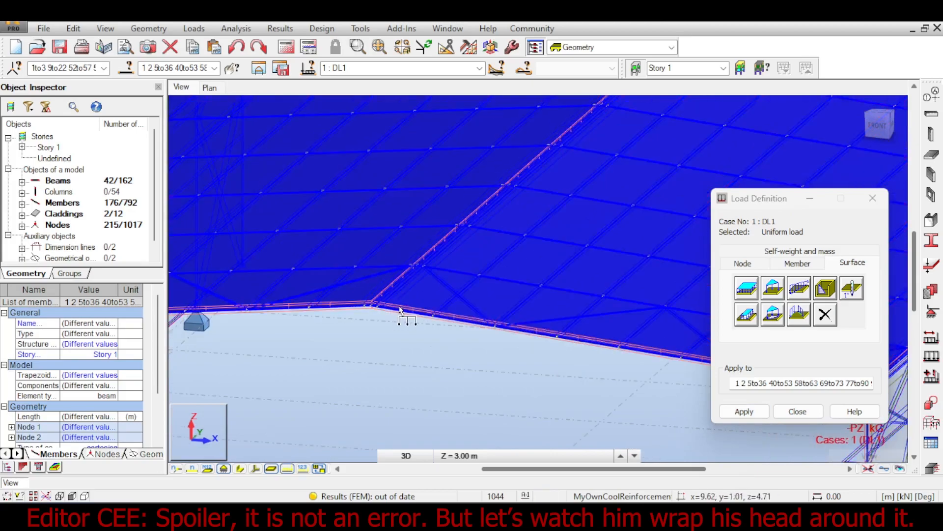
# - Switch the display of load symbols, inspect the roof load around the ridge and finish defining DL1 loads
pyautogui.click(290, 468)
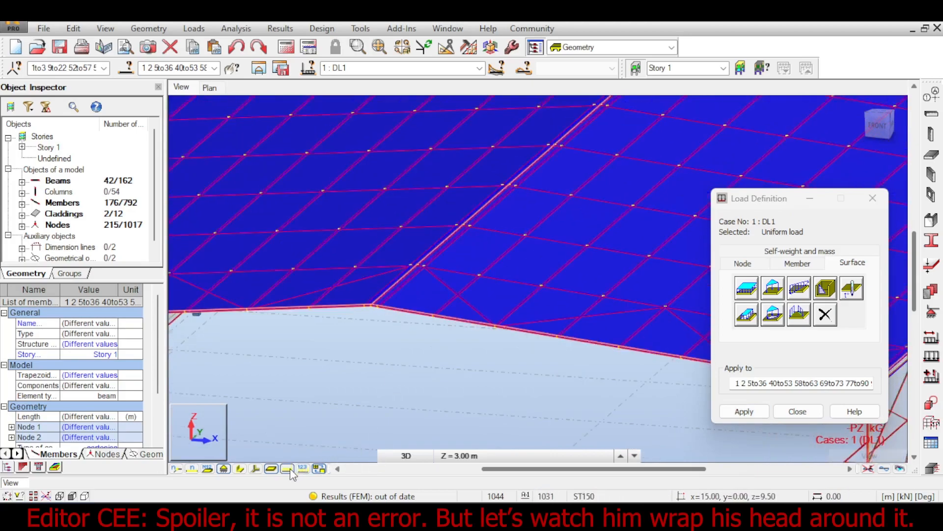
pyautogui.scroll(-6, 527, 258)
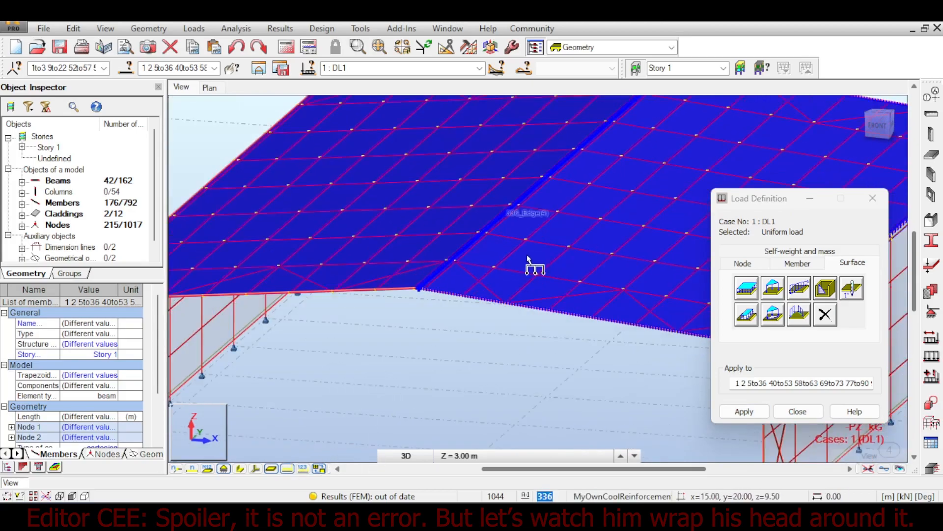
pyautogui.moveTo(639, 298); pyautogui.dragTo(523, 287, button='middle')
pyautogui.scroll(5, 332, 244)
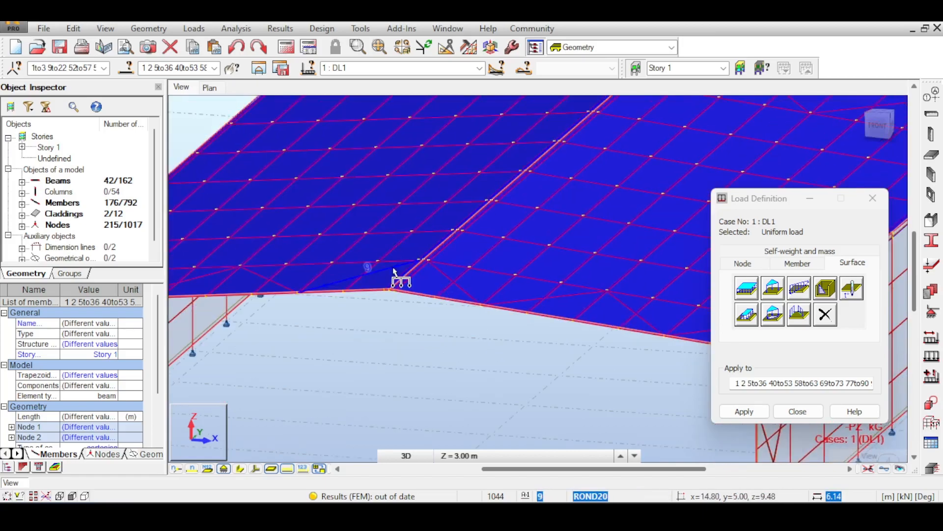
pyautogui.scroll(3, 403, 288)
pyautogui.click(745, 412)
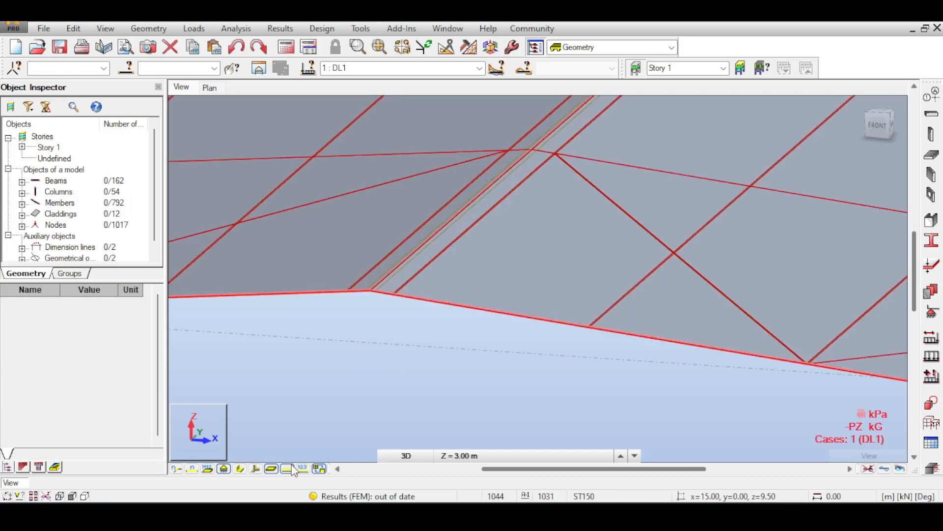
# - Examine the DL1 load symbols up close along the front rafter and down to the eaves
pyautogui.scroll(3, 374, 329)
pyautogui.scroll(2, 331, 235)
pyautogui.scroll(-5, 343, 260)
pyautogui.scroll(2, 661, 326)
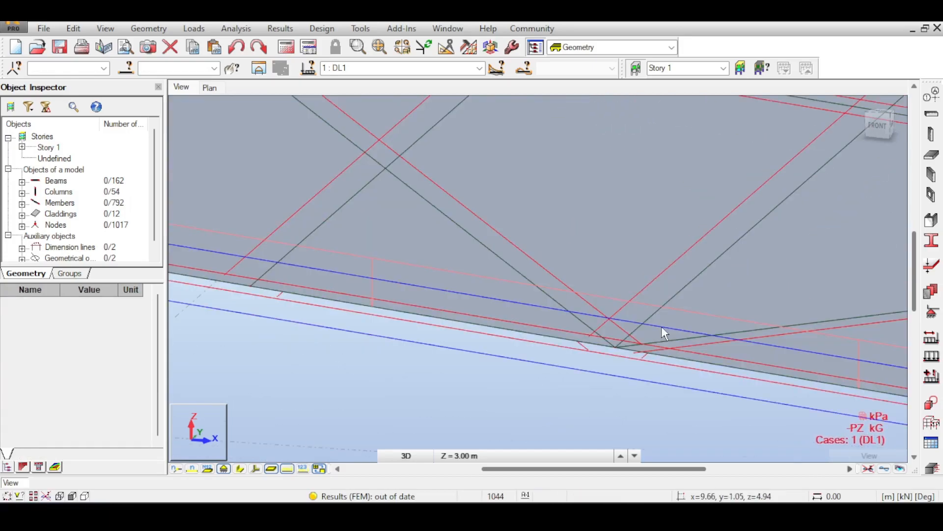
pyautogui.scroll(-2, 662, 325)
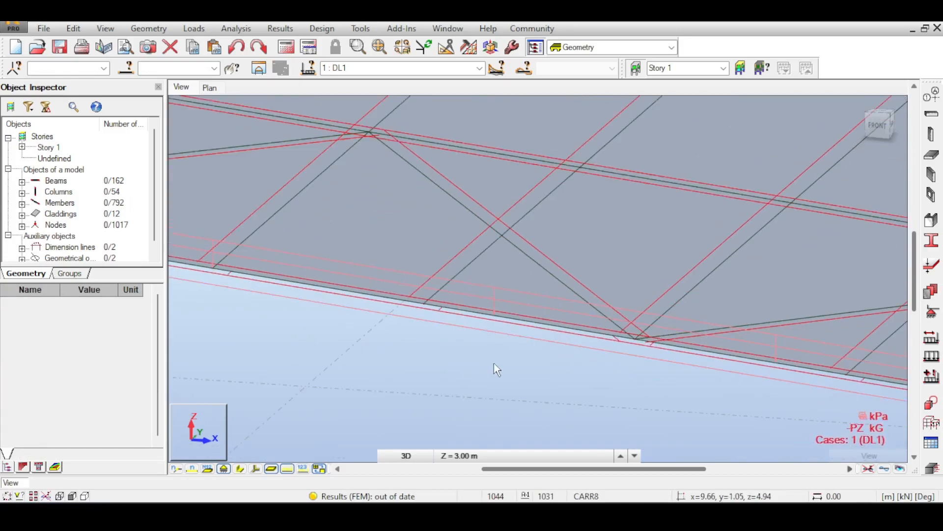
pyautogui.scroll(2, 526, 324)
pyautogui.scroll(-5, 562, 334)
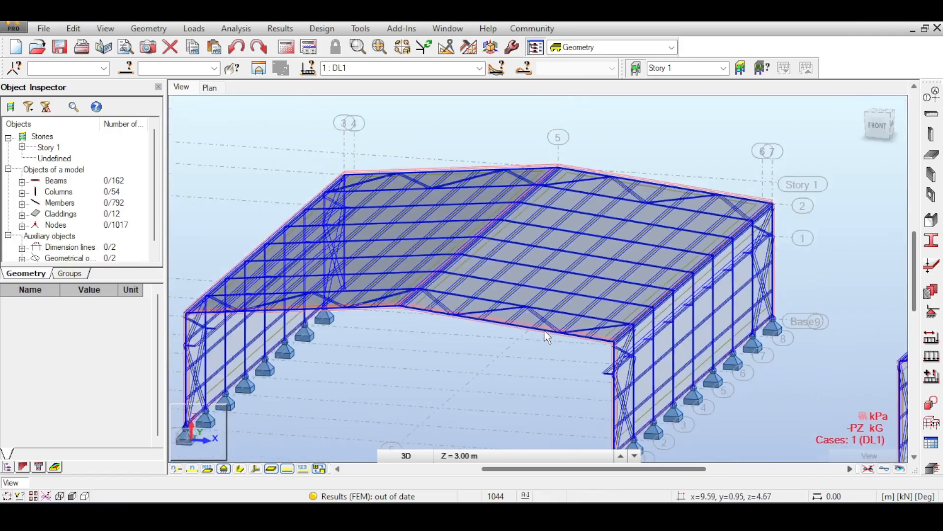
pyautogui.scroll(-3, 546, 330)
pyautogui.moveTo(520, 303); pyautogui.dragTo(430, 280, button='middle')
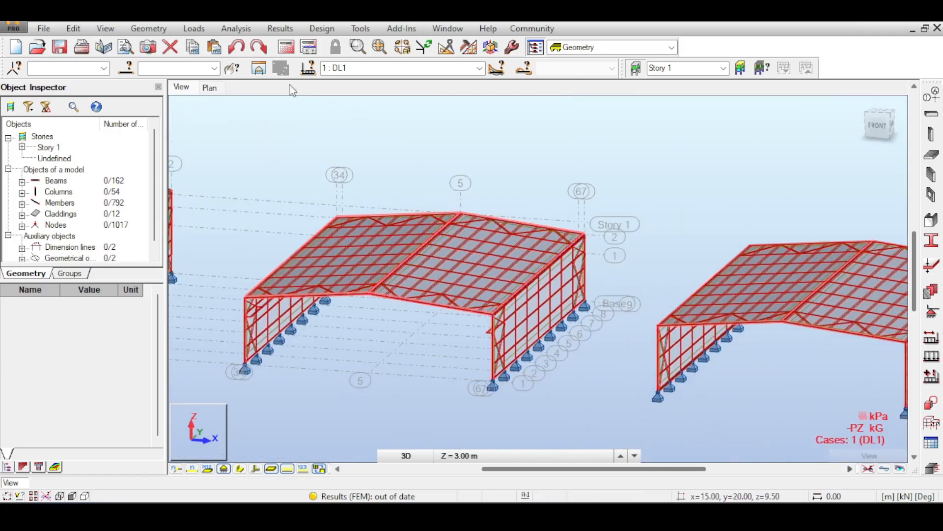
# - Add load case 4 named LL1 with live nature and subnature Category A
pyautogui.click(211, 29)
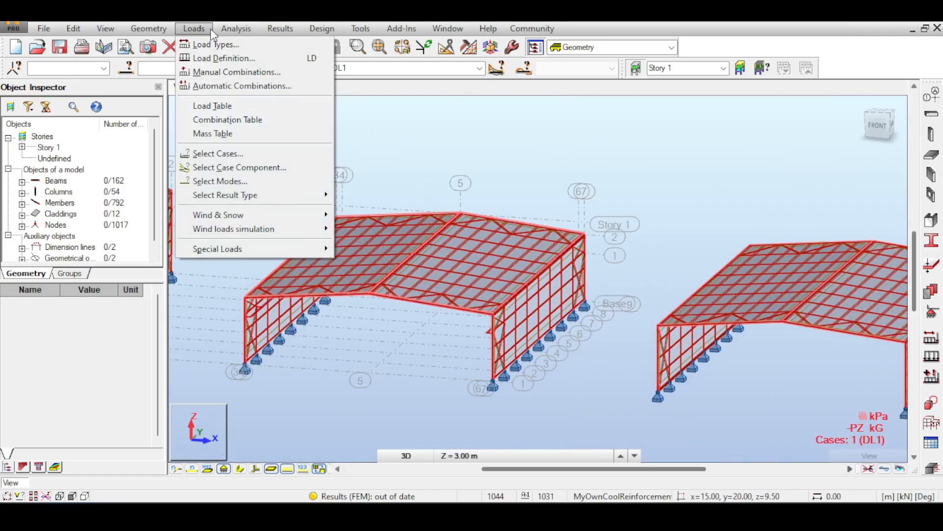
pyautogui.click(216, 44)
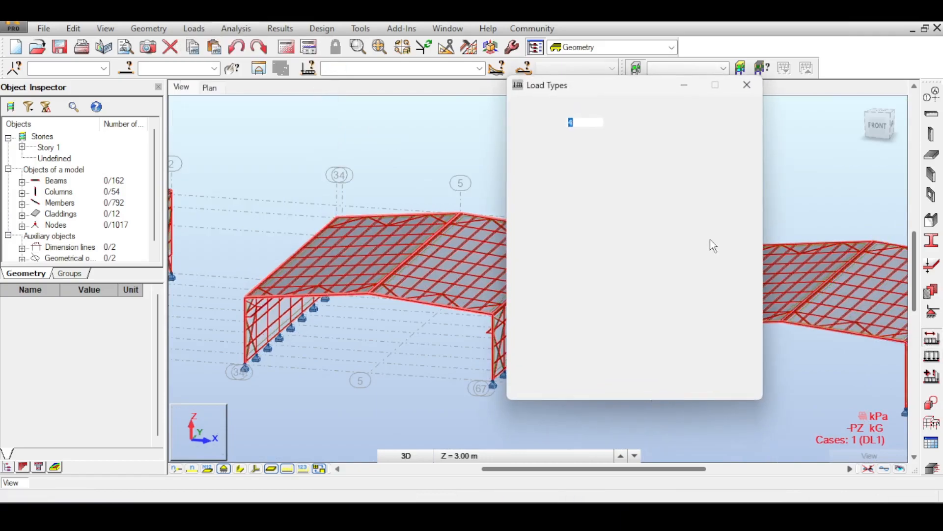
pyautogui.click(604, 142)
pyautogui.click(599, 164)
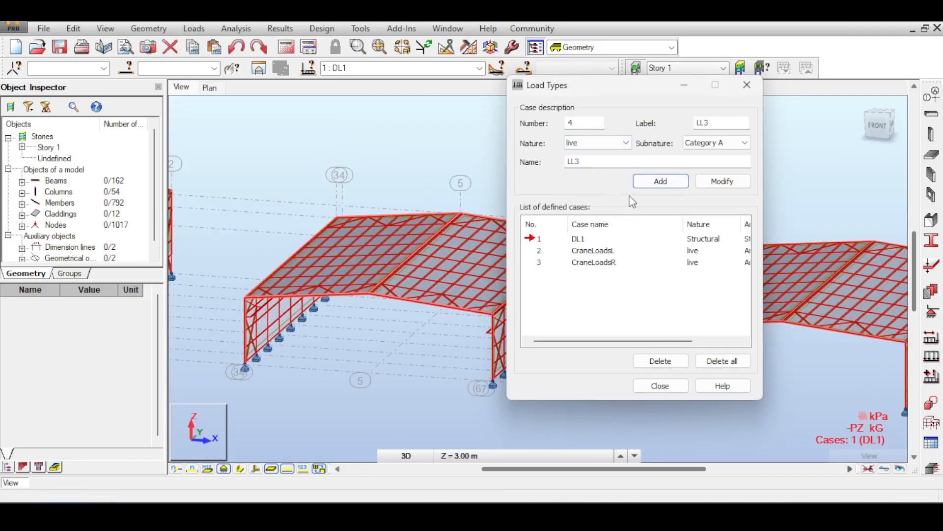
pyautogui.click(594, 160)
pyautogui.click(652, 185)
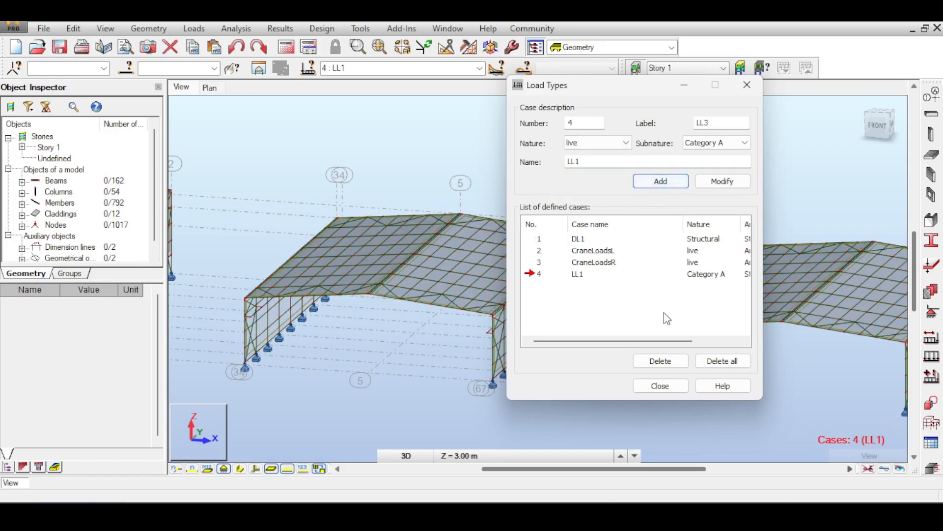
# - Review the settings of CraneLoadsL and CraneLoadsR against LL1, leaving LL1 as the current case
pyautogui.click(582, 249)
pyautogui.click(539, 264)
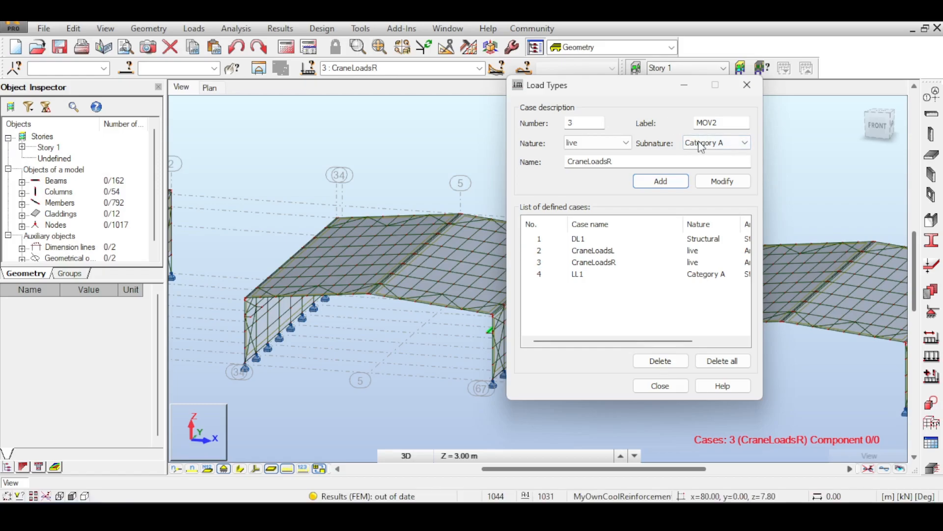
pyautogui.click(540, 276)
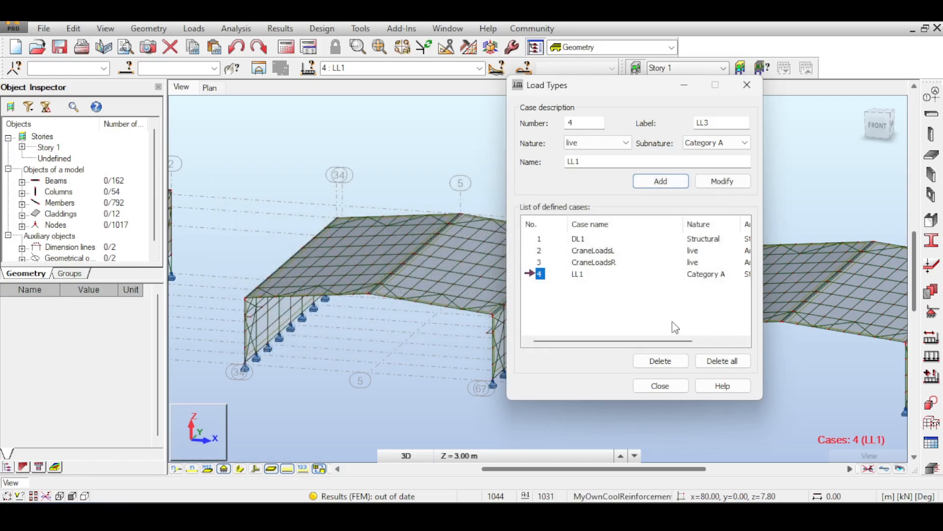
pyautogui.moveTo(308, 185); pyautogui.dragTo(334, 192, button='middle')
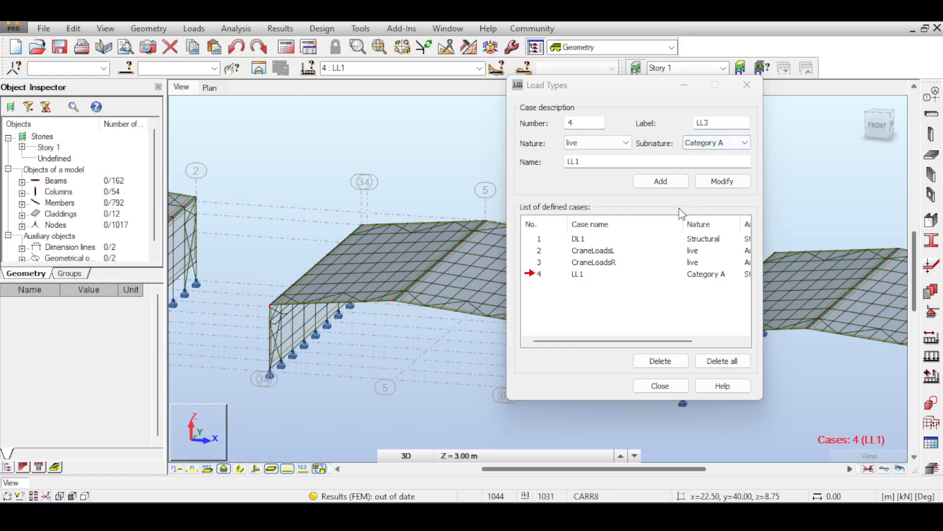
pyautogui.click(659, 385)
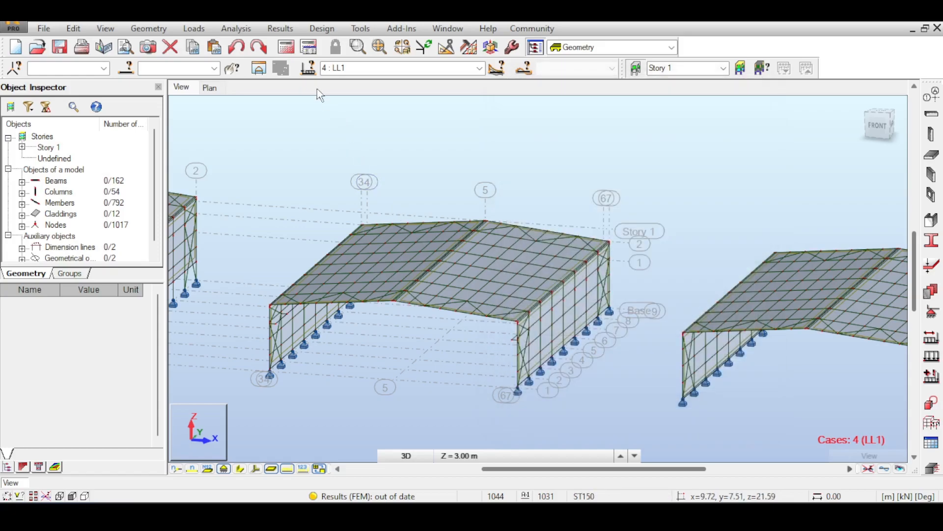
# - Define a uniform planar load of -0.6 kPa in the global Z direction for load case LL1
pyautogui.click(927, 357)
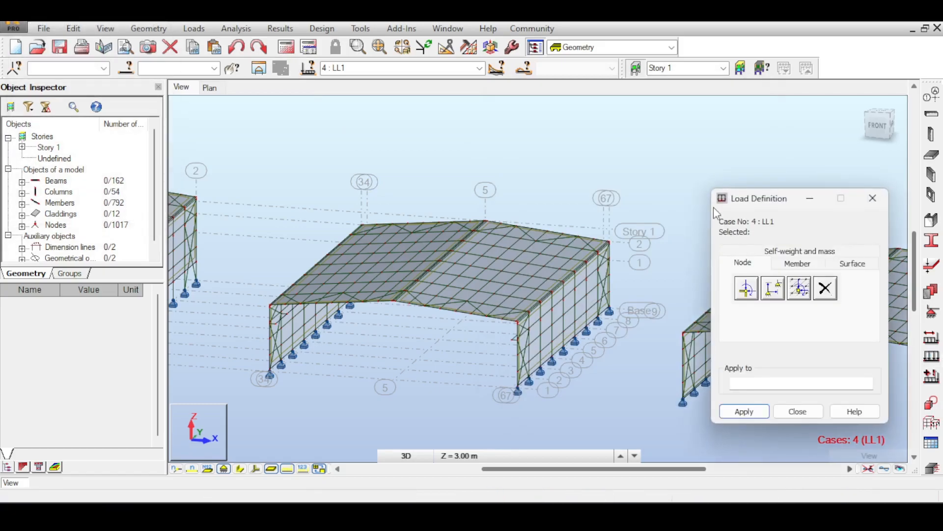
pyautogui.click(841, 265)
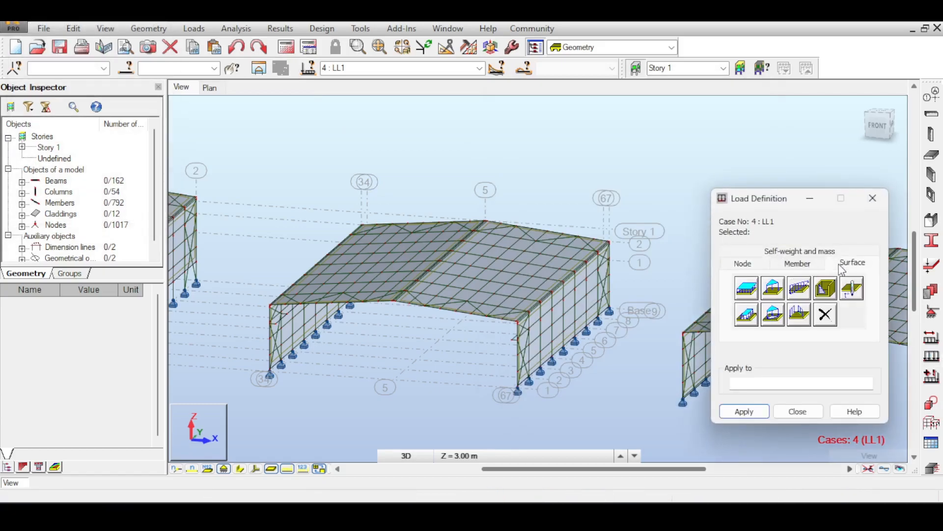
pyautogui.click(757, 289)
pyautogui.click(812, 375)
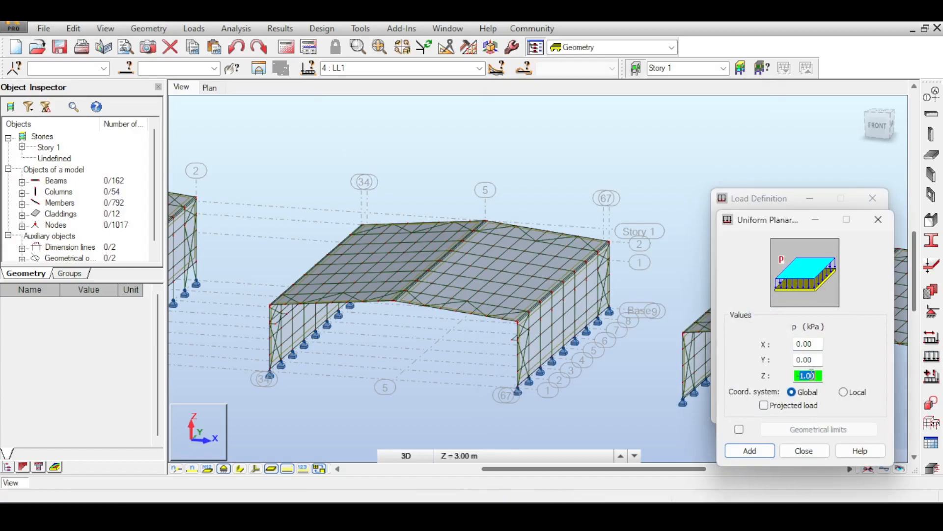
pyautogui.click(750, 450)
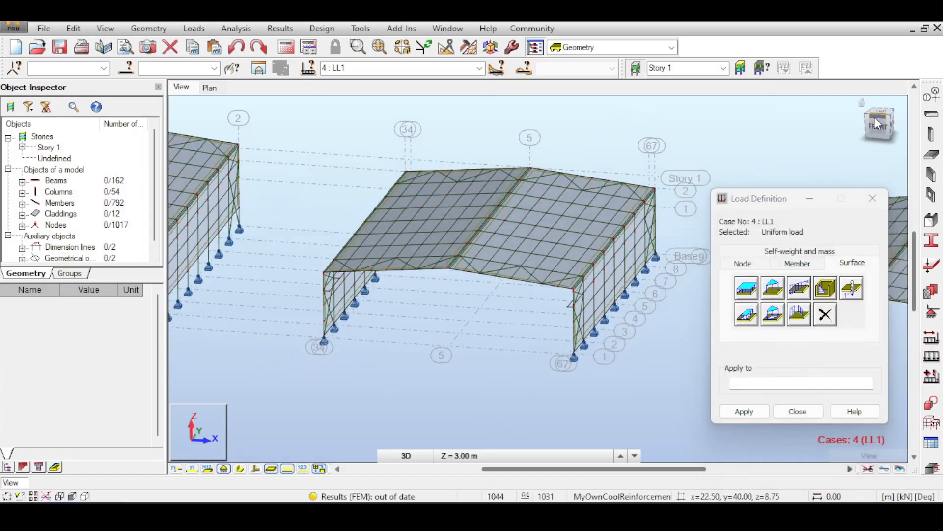
# - Apply the uniform load to both roof slopes of the middle hall from the front view and inspect the result
pyautogui.click(874, 119)
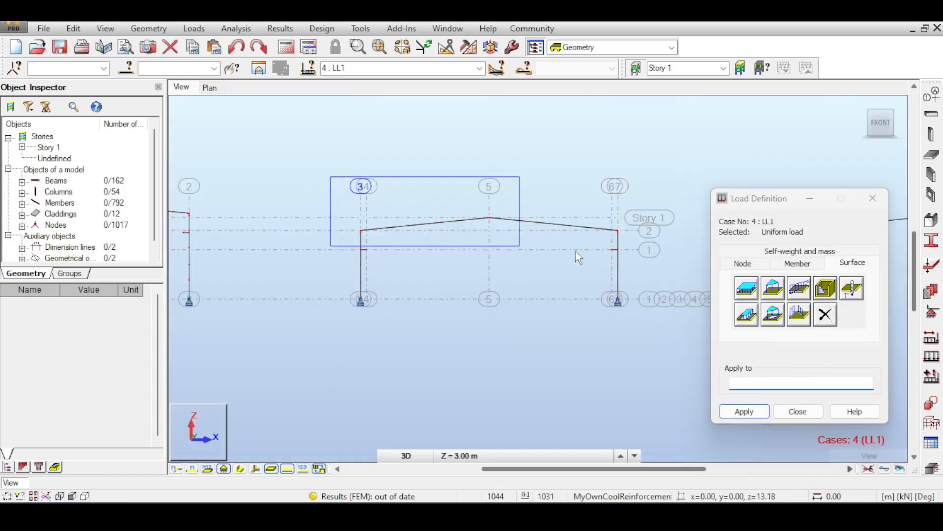
pyautogui.click(649, 234)
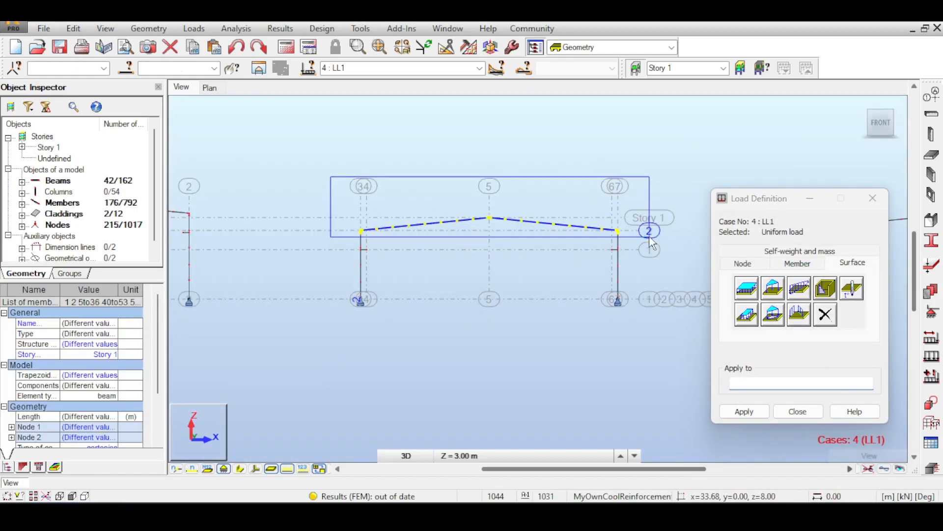
pyautogui.click(759, 413)
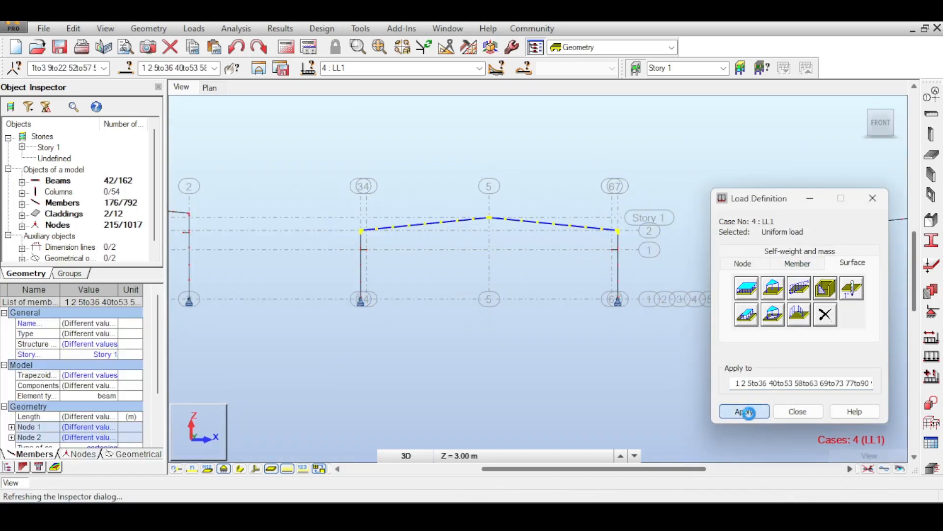
pyautogui.click(785, 414)
pyautogui.scroll(3, 473, 233)
pyautogui.moveTo(597, 216); pyautogui.dragTo(553, 217, button='middle')
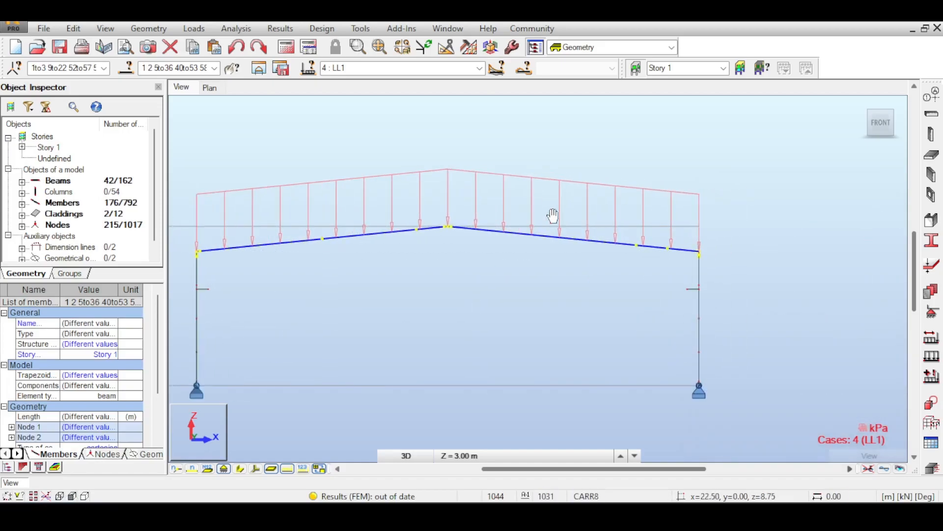
pyautogui.scroll(-2, 553, 214)
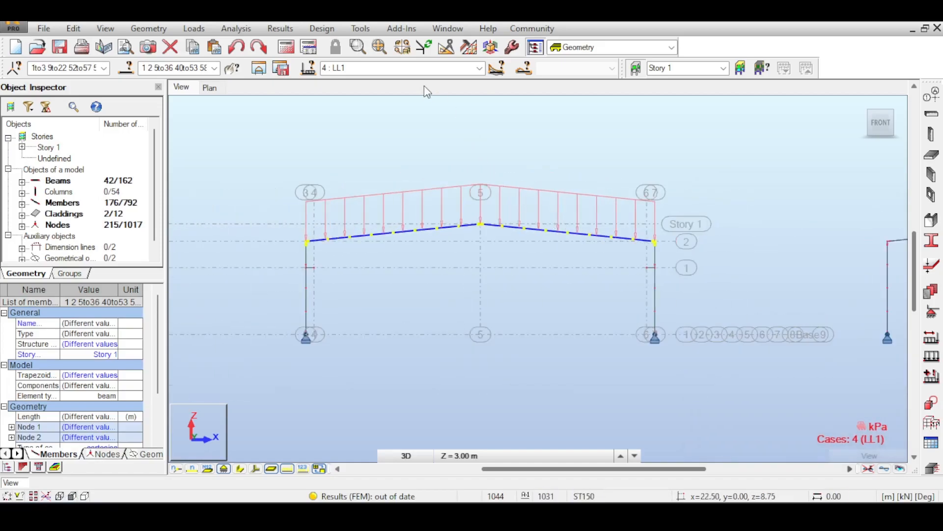
# - Go back through the crane cases to DL1 and show load values on the middle hall's roof
pyautogui.click(428, 69)
pyautogui.scroll(1, 429, 72)
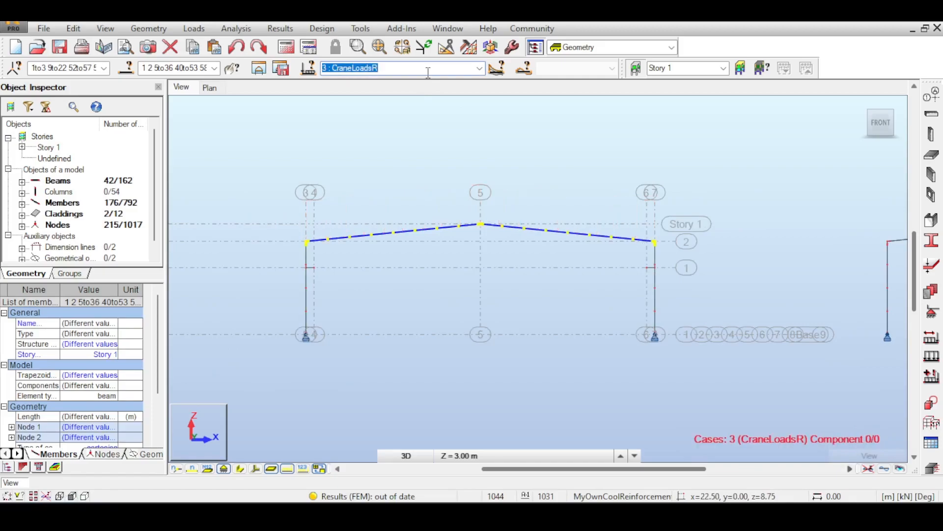
pyautogui.scroll(2, 427, 73)
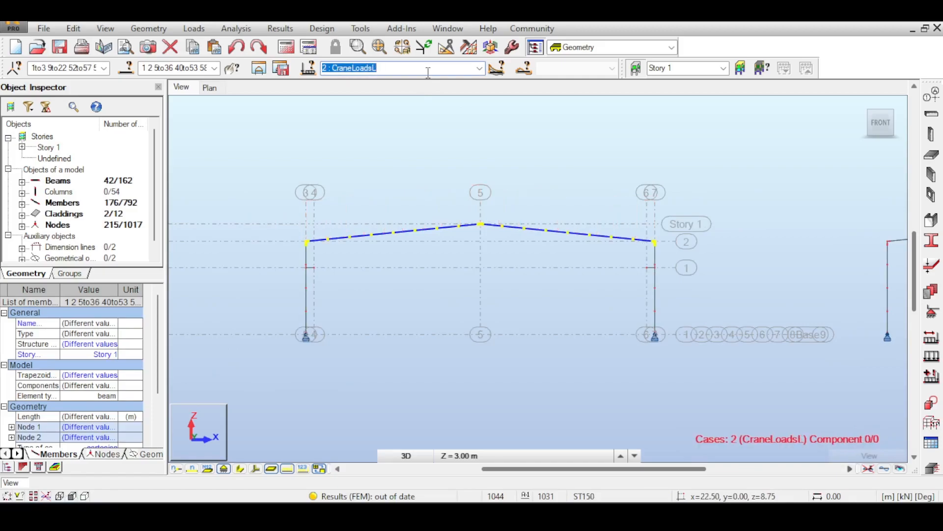
pyautogui.moveTo(571, 246); pyautogui.dragTo(522, 255, button='middle')
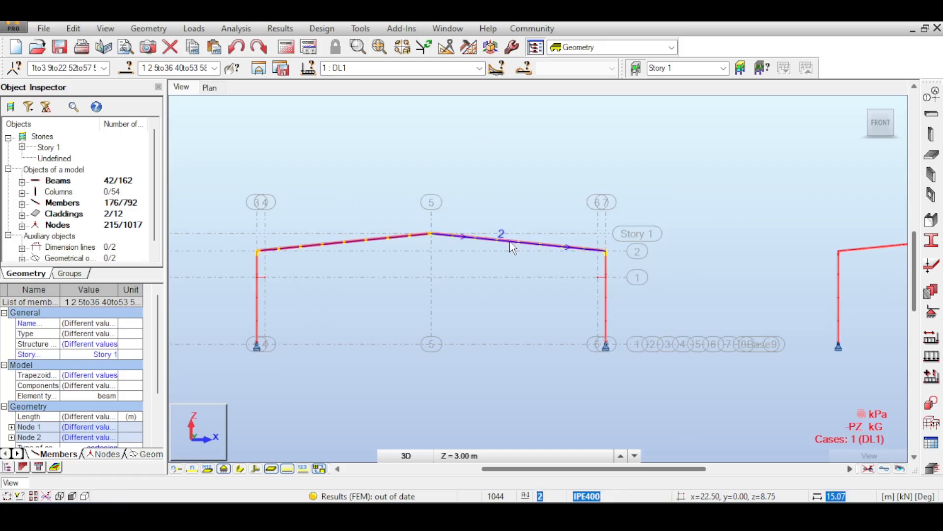
pyautogui.scroll(2, 503, 244)
pyautogui.scroll(3, 532, 213)
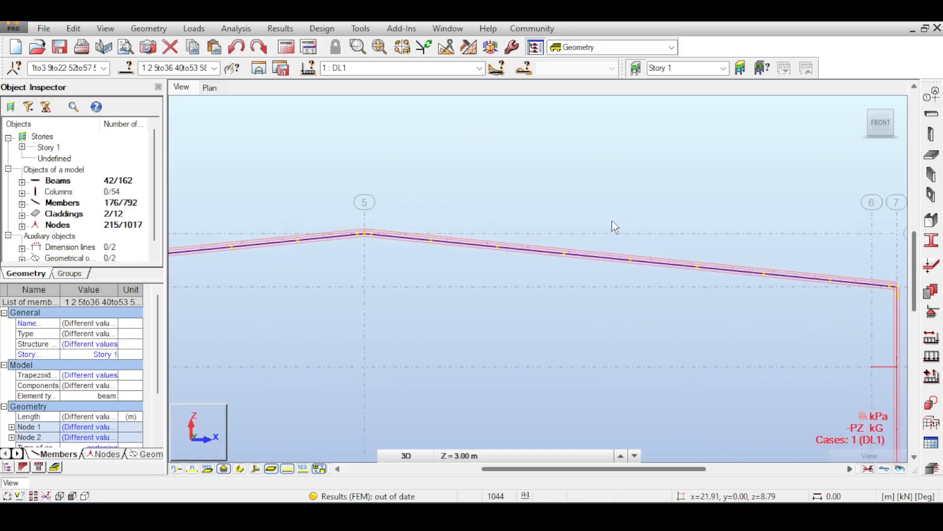
pyautogui.click(306, 470)
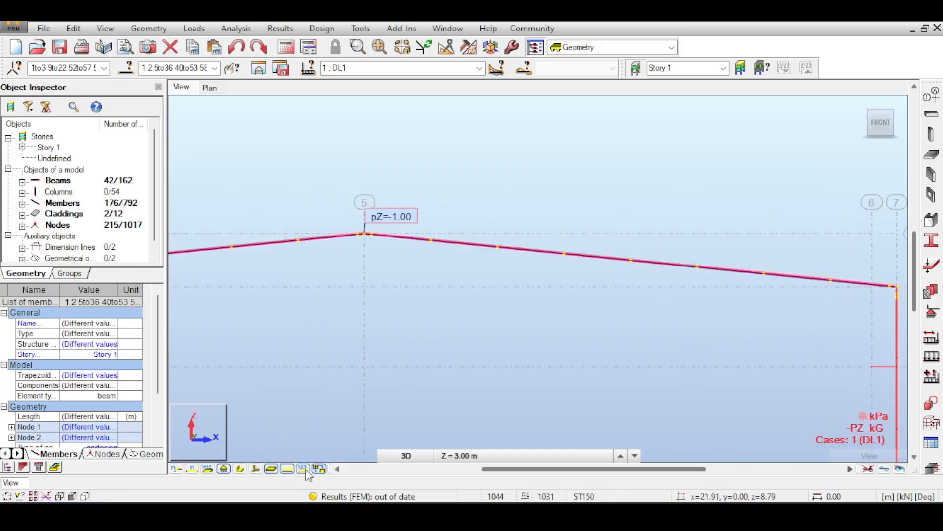
# - Keep DL1 as the displayed case and examine its labelled roof loads on the halls in 3D
pyautogui.click(469, 72)
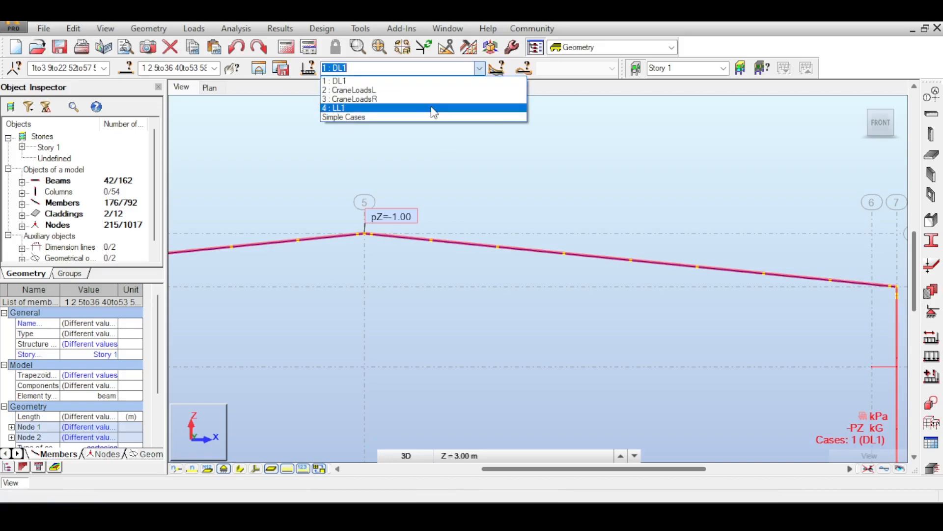
pyautogui.click(453, 85)
pyautogui.moveTo(415, 138); pyautogui.dragTo(639, 121, button='middle')
pyautogui.scroll(-2, 608, 193)
pyautogui.moveTo(607, 194); pyautogui.dragTo(509, 114, button='middle')
pyautogui.moveTo(609, 165); pyautogui.dragTo(574, 172, button='middle')
pyautogui.click(882, 121)
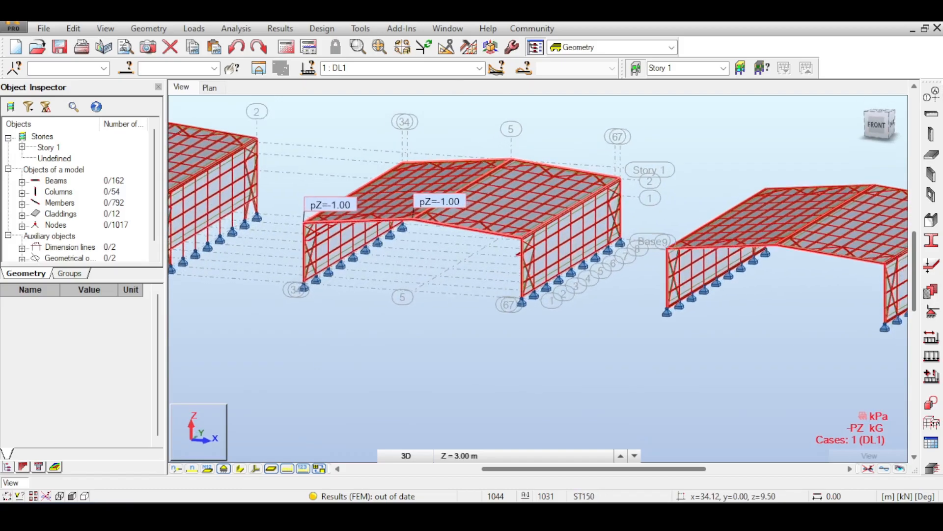
# - Examine the DL1 roof loads on the middle hall in 3D and along the eaves at axis 3 from the front
pyautogui.scroll(3, 627, 148)
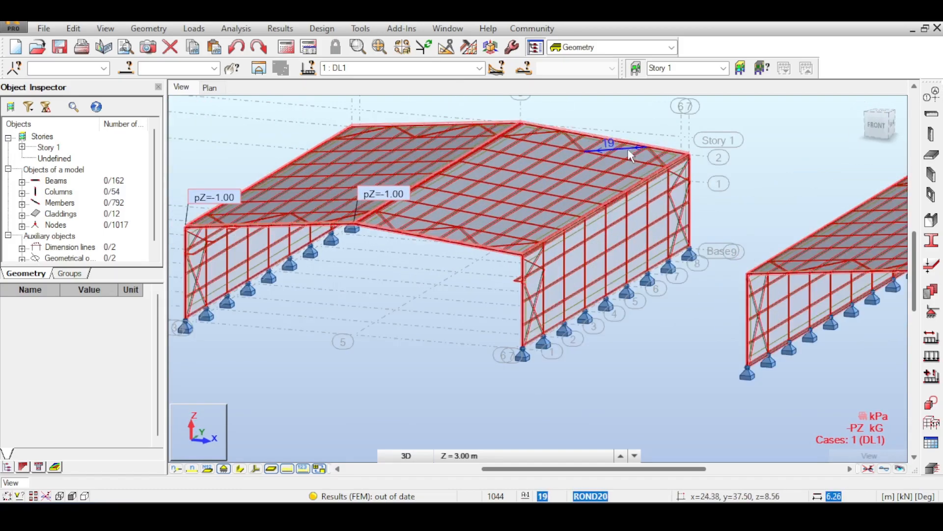
pyautogui.scroll(3, 523, 223)
pyautogui.scroll(-5, 523, 237)
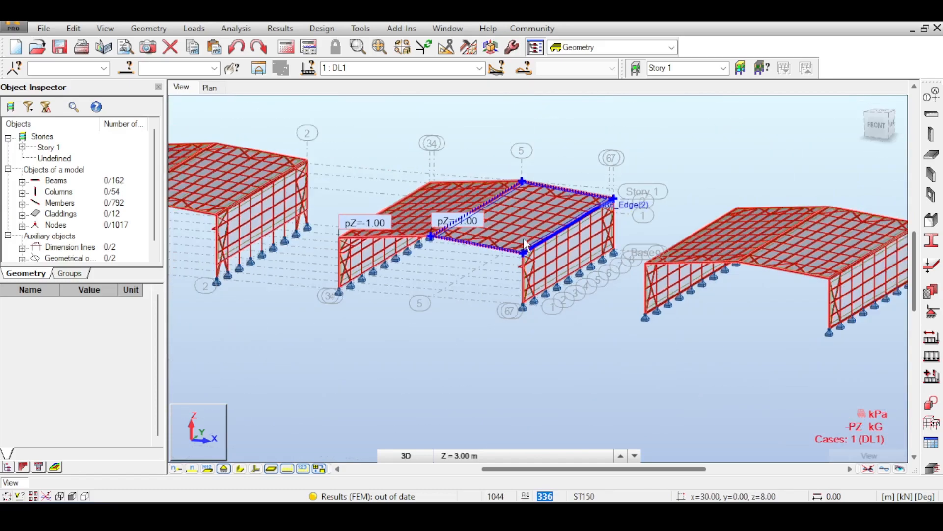
pyautogui.moveTo(447, 151); pyautogui.dragTo(498, 156, button='middle')
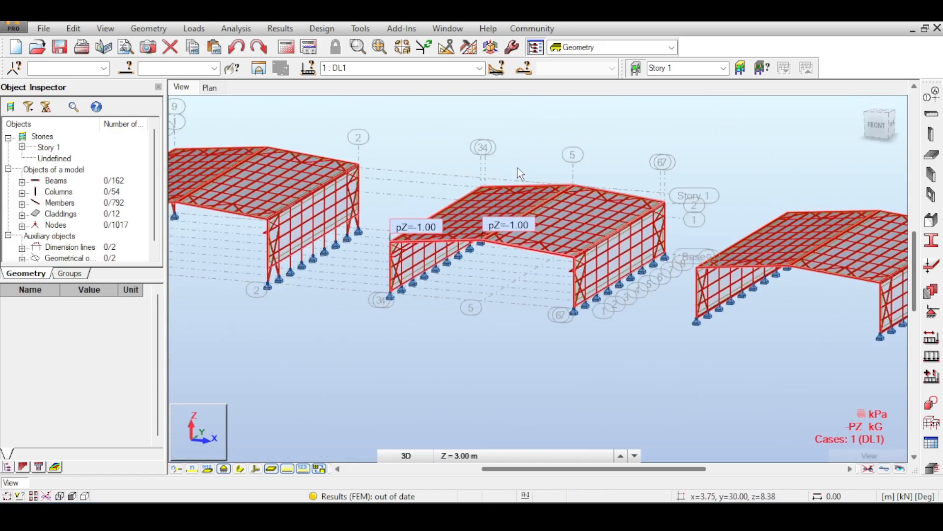
pyautogui.scroll(2, 520, 167)
pyautogui.scroll(-2, 521, 167)
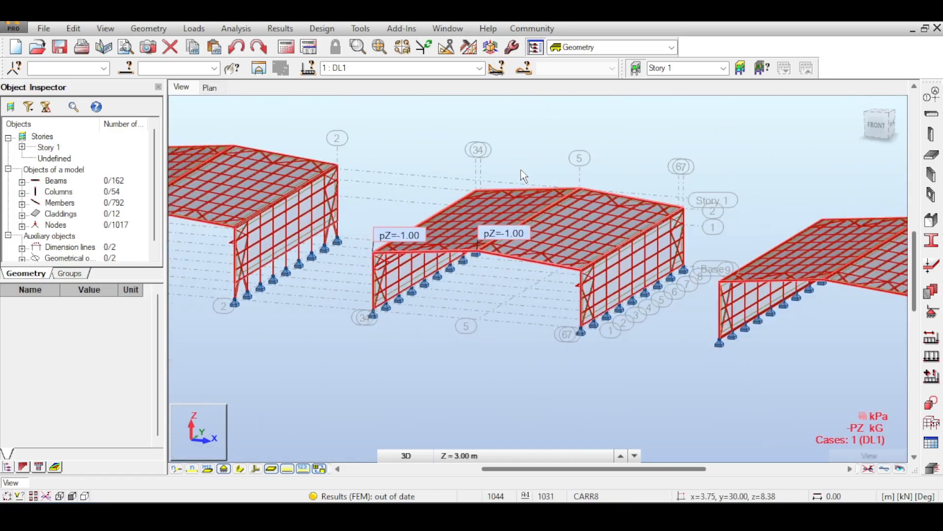
pyautogui.moveTo(404, 240); pyautogui.dragTo(369, 211, button='middle')
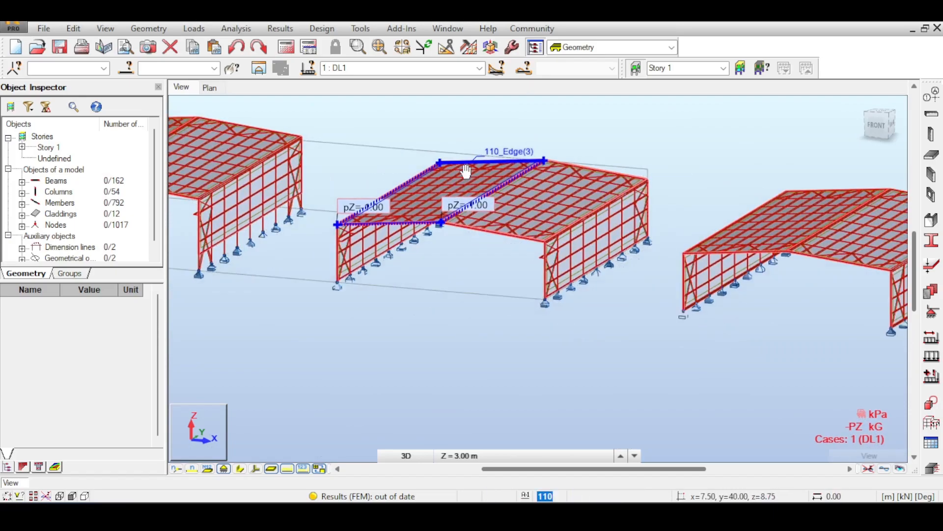
pyautogui.scroll(2, 369, 211)
pyautogui.click(873, 126)
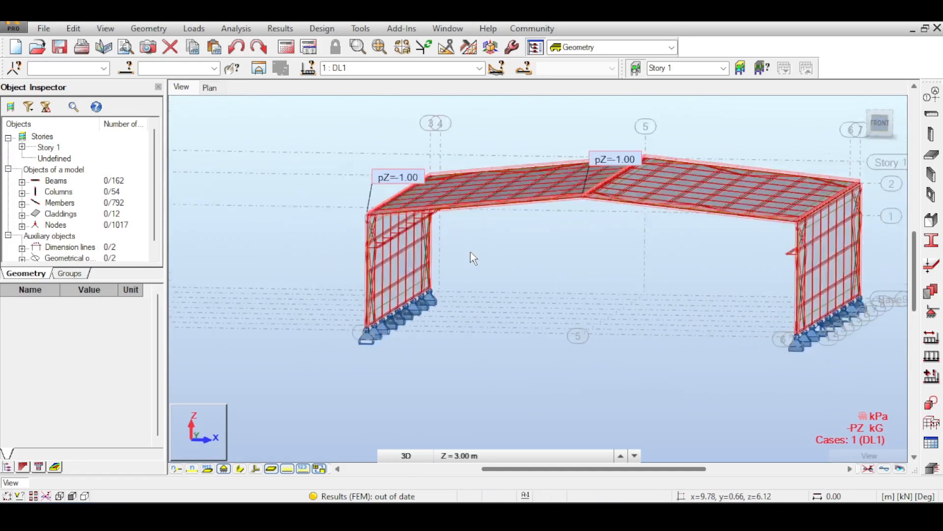
pyautogui.scroll(3, 388, 202)
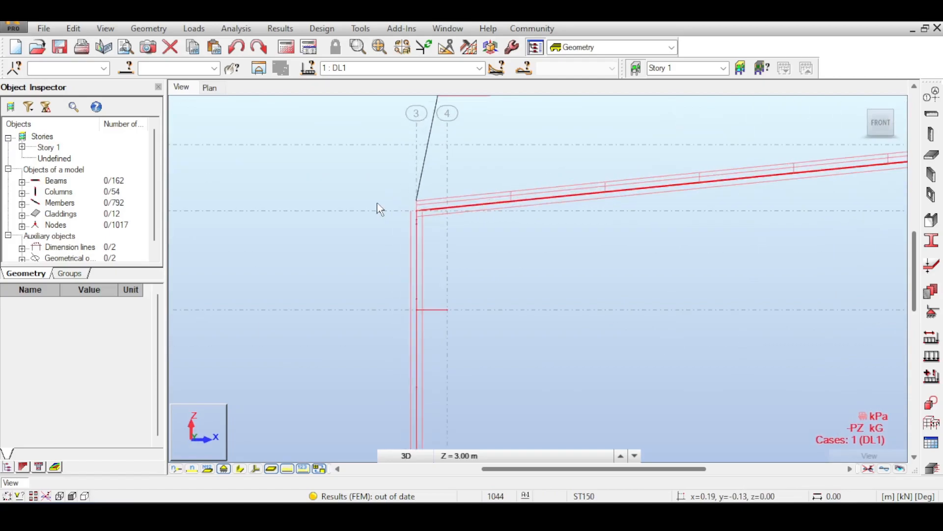
pyautogui.scroll(-1, 376, 211)
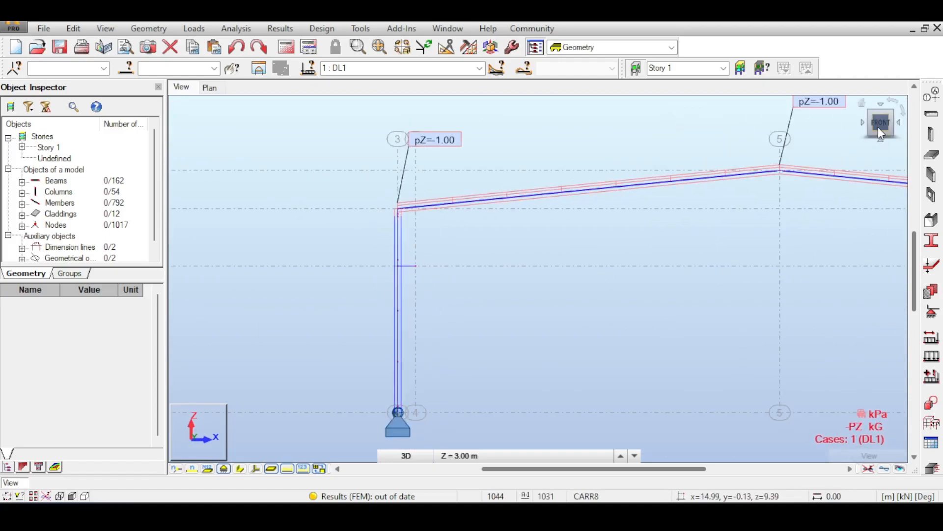
# - Examine the columns, base supports and roof edge along the middle hall's axis 3 side in a close 3D view
pyautogui.moveTo(877, 129)
pyautogui.mouseDown()
pyautogui.moveTo(874, 139)
pyautogui.moveTo(865, 135)
pyautogui.mouseUp()
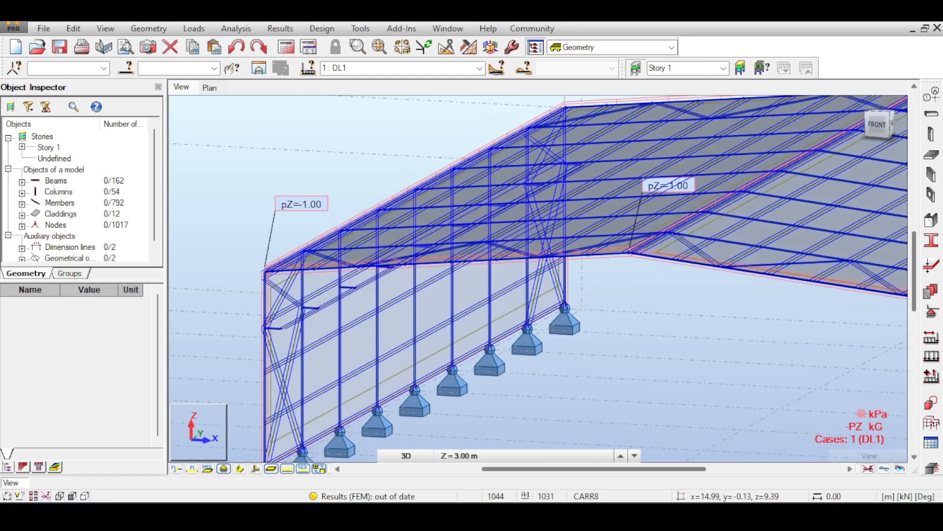
pyautogui.scroll(-5, 597, 190)
pyautogui.moveTo(545, 216)
pyautogui.keyDown('shift'); pyautogui.mouseDown(button='middle')
pyautogui.moveTo(565, 204)
pyautogui.moveTo(536, 229)
pyautogui.mouseUp(button='middle'); pyautogui.keyUp('shift')
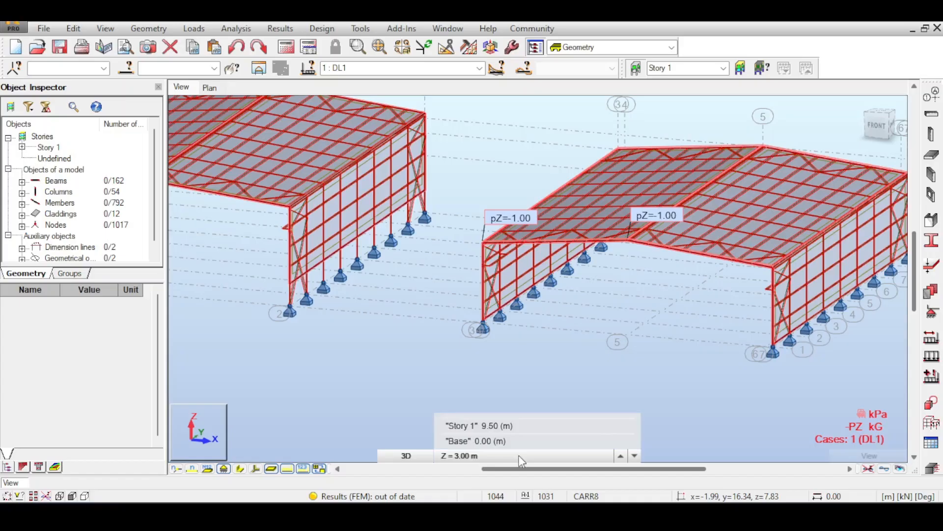
pyautogui.keyDown('shift'); pyautogui.moveTo(629, 354); pyautogui.dragTo(555, 179, button='middle'); pyautogui.keyUp('shift')
pyautogui.scroll(5, 376, 314)
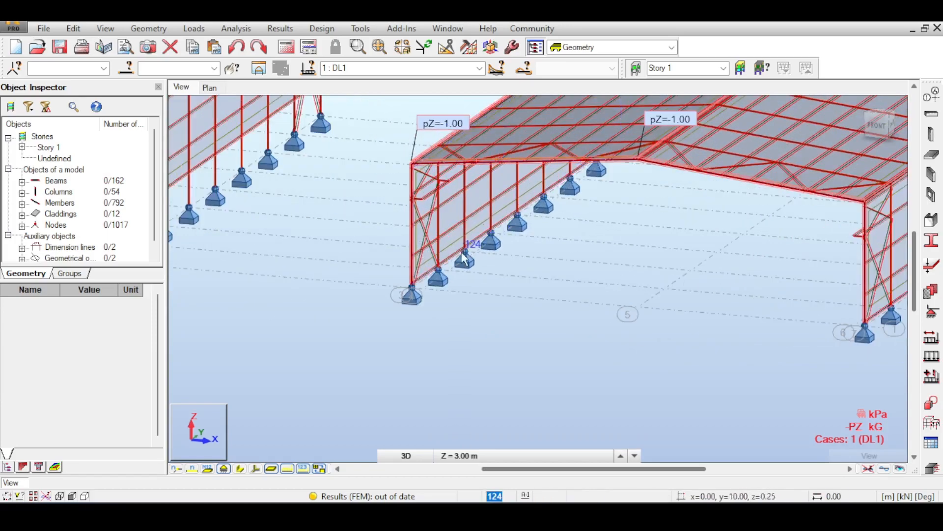
pyautogui.scroll(-2, 381, 305)
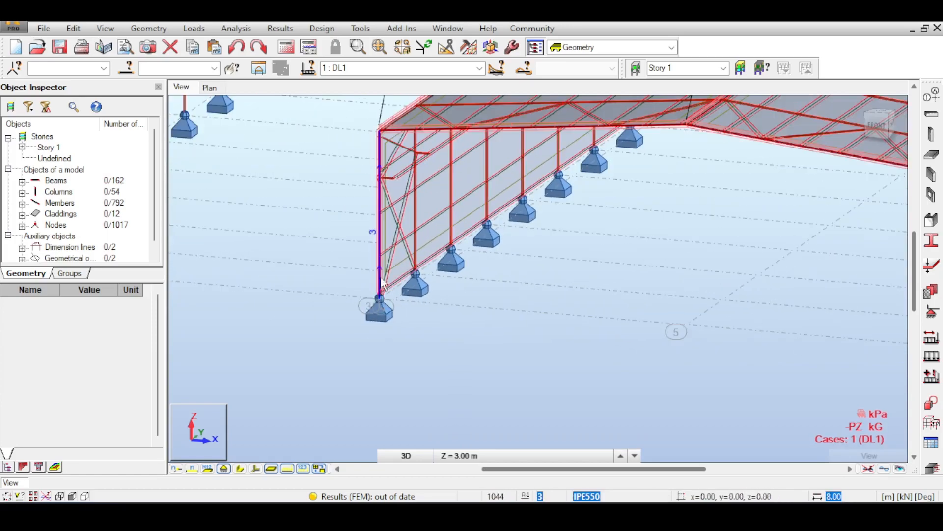
pyautogui.moveTo(381, 207); pyautogui.dragTo(393, 298, button='middle')
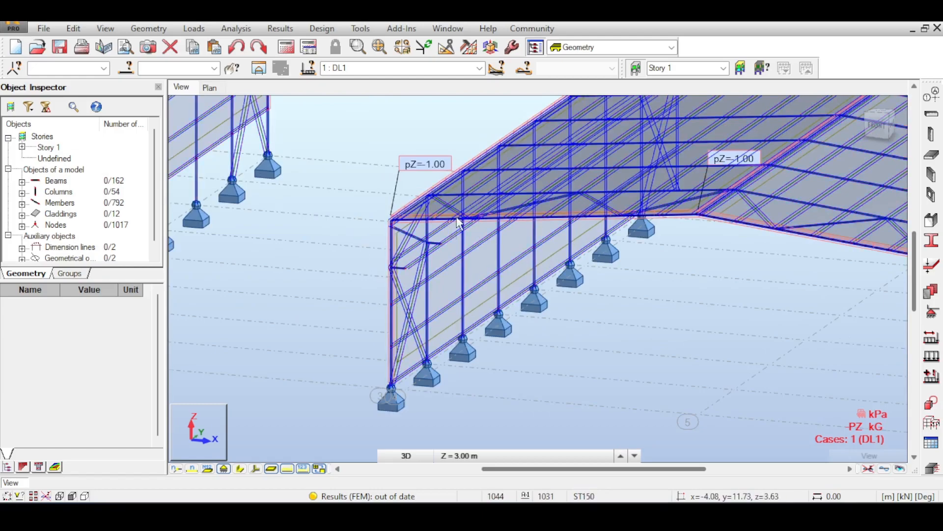
pyautogui.moveTo(484, 321); pyautogui.dragTo(461, 375, button='middle')
pyautogui.moveTo(586, 320); pyautogui.dragTo(482, 365, button='middle')
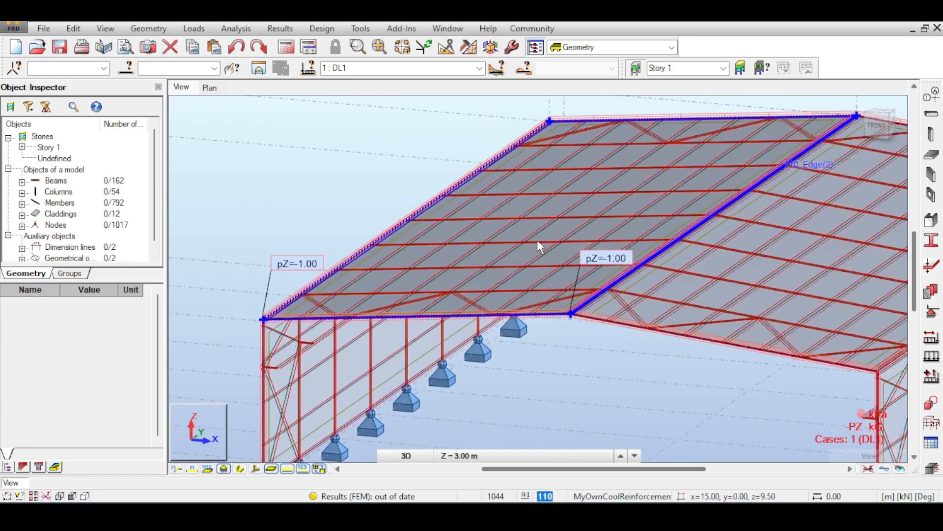
pyautogui.moveTo(275, 435); pyautogui.dragTo(386, 291, button='middle')
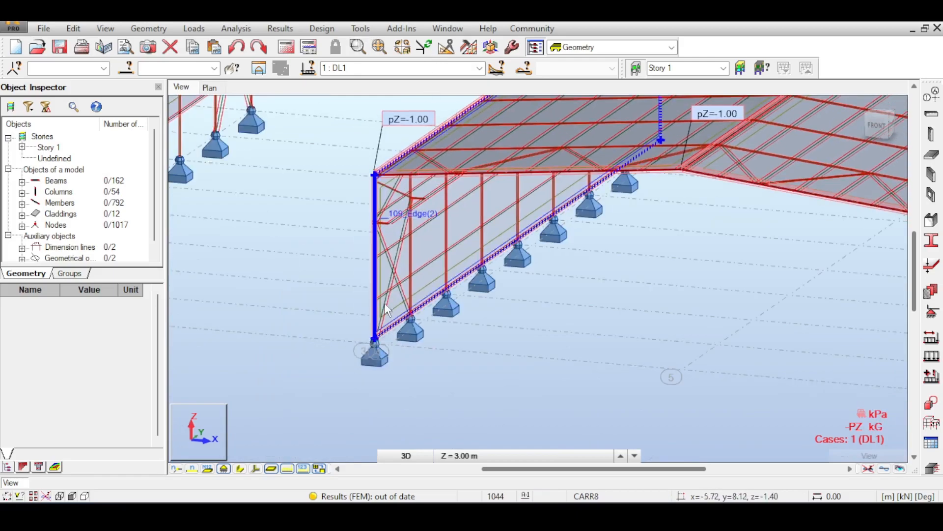
pyautogui.scroll(-2, 396, 139)
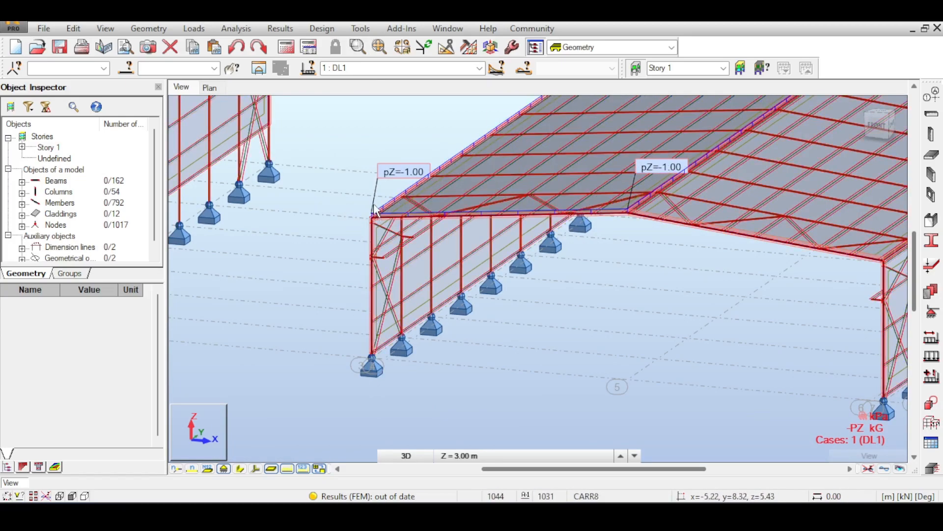
# - Inspect the middle hall's open gable frame in 3D and from the front, then return to a close 3D view
pyautogui.moveTo(371, 189); pyautogui.dragTo(284, 188, button='middle')
pyautogui.scroll(-2, 319, 186)
pyautogui.moveTo(388, 114); pyautogui.dragTo(316, 226, button='middle')
pyautogui.moveTo(387, 228); pyautogui.dragTo(419, 163, button='middle')
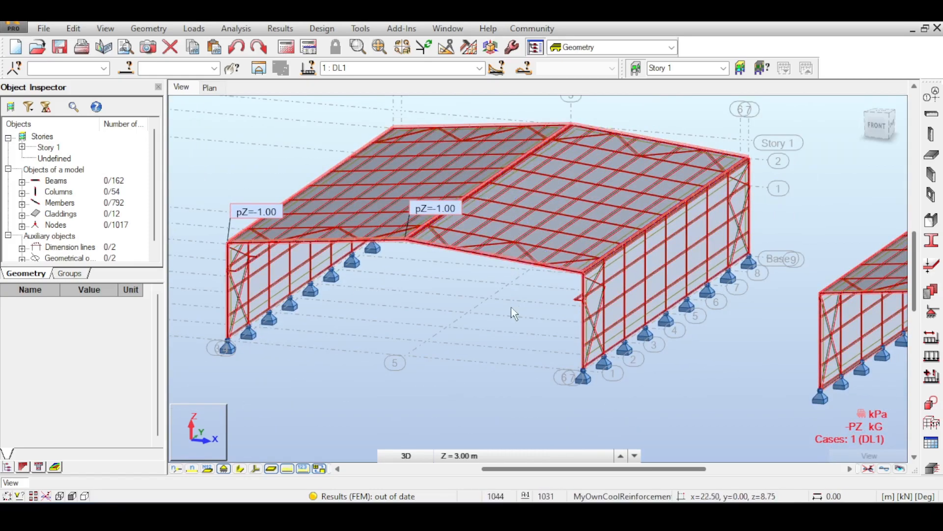
pyautogui.moveTo(511, 308); pyautogui.dragTo(535, 288, button='middle')
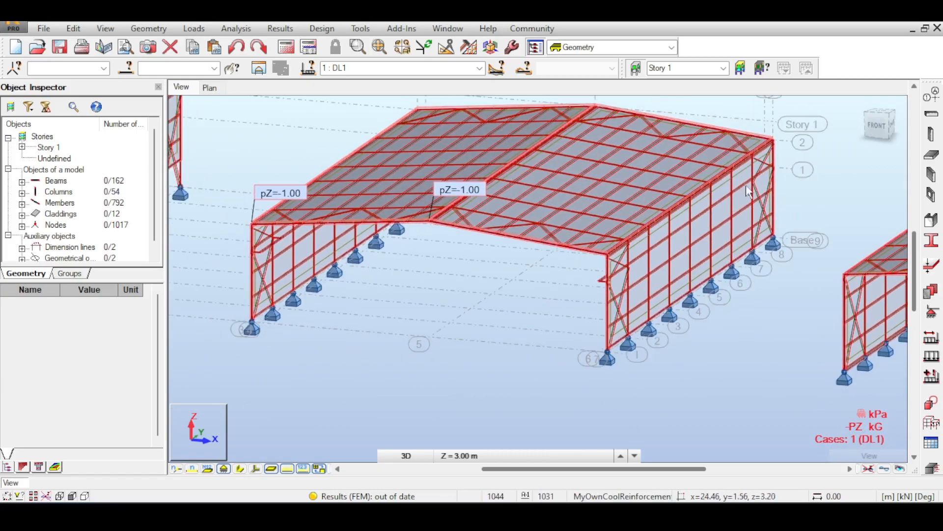
pyautogui.click(879, 129)
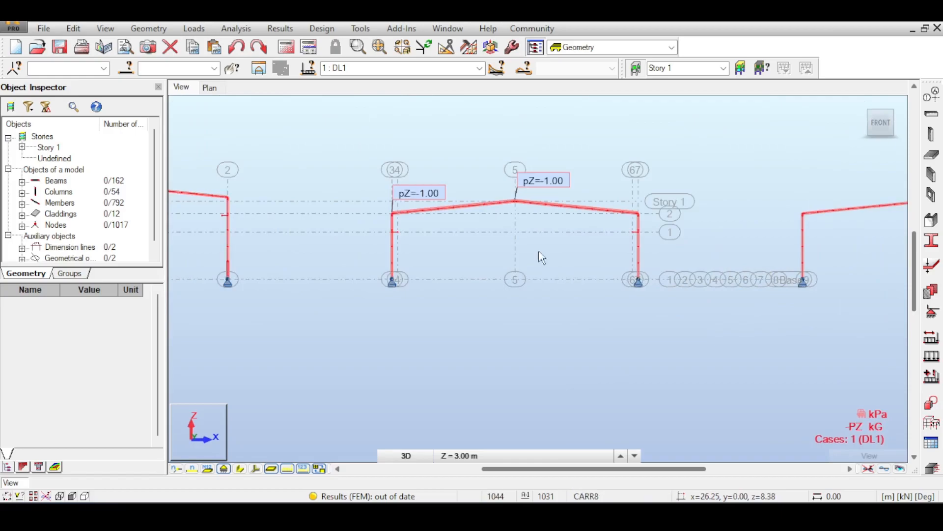
pyautogui.scroll(3, 533, 245)
pyautogui.moveTo(880, 125)
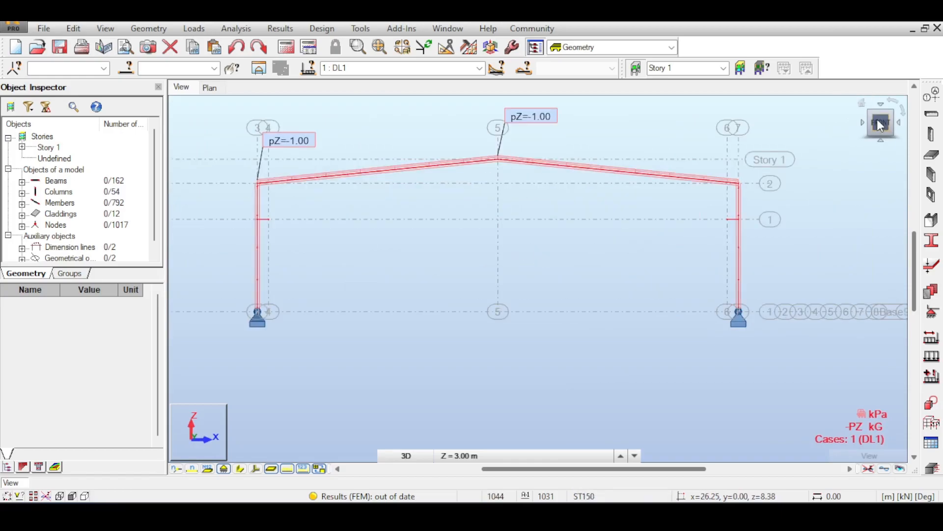
pyautogui.click(871, 115)
pyautogui.scroll(5, 506, 311)
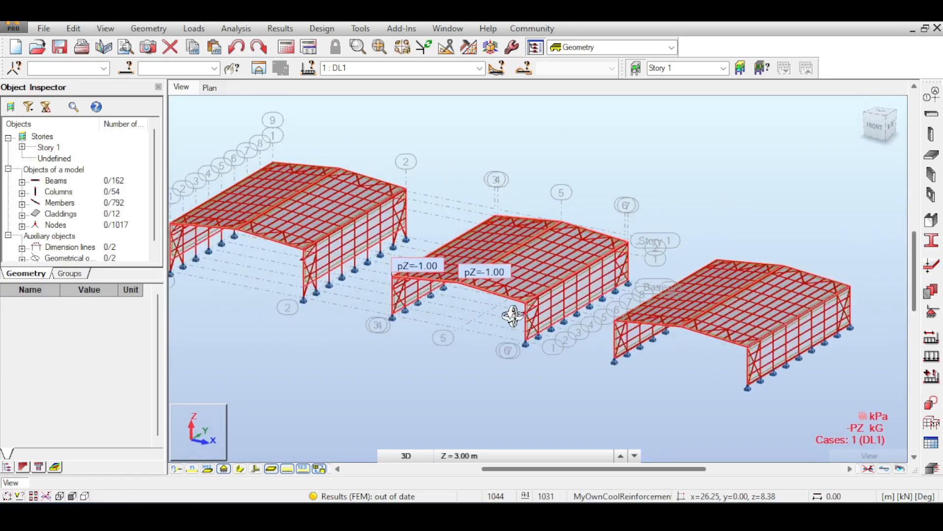
pyautogui.scroll(5, 506, 295)
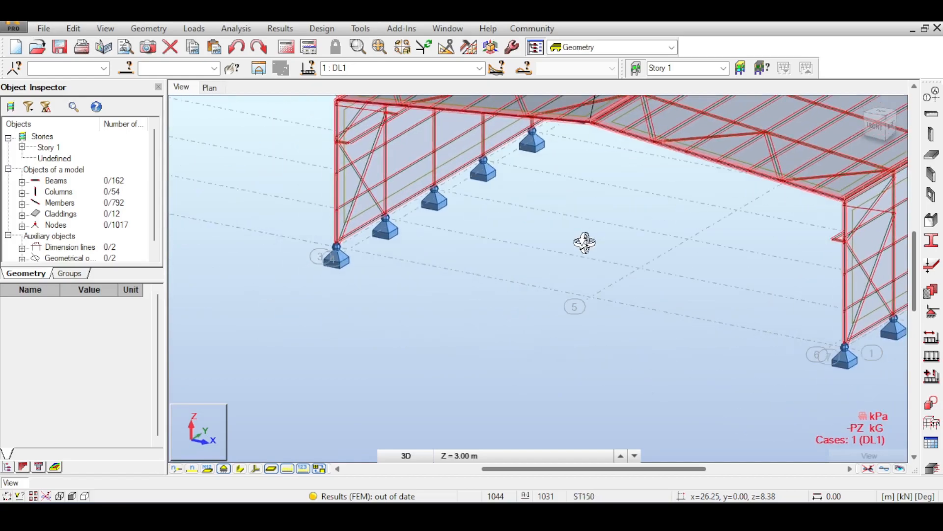
# - Open the structural axis definition and examine the middle hall's gable base line across the span, picking the axis 5 base point
pyautogui.rightClick(582, 265)
pyautogui.click(587, 273)
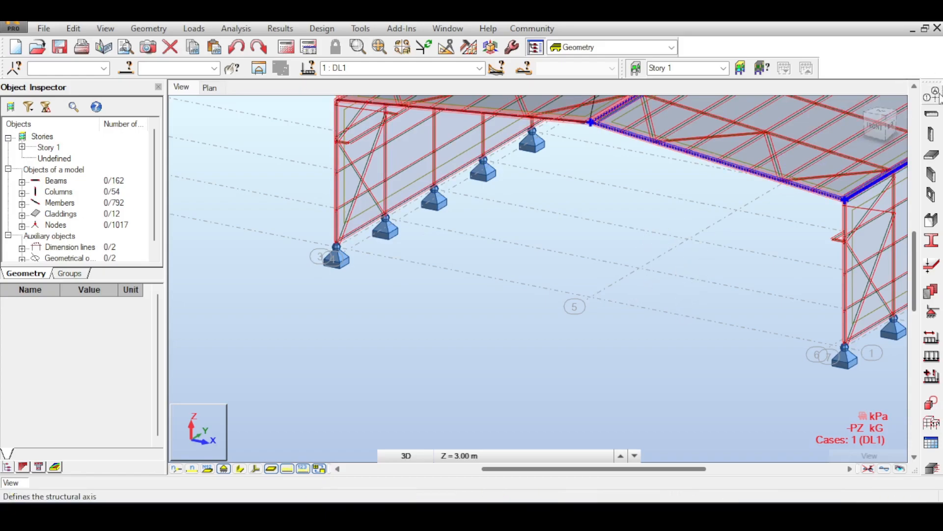
pyautogui.click(935, 92)
pyautogui.moveTo(442, 196); pyautogui.dragTo(413, 196, button='middle')
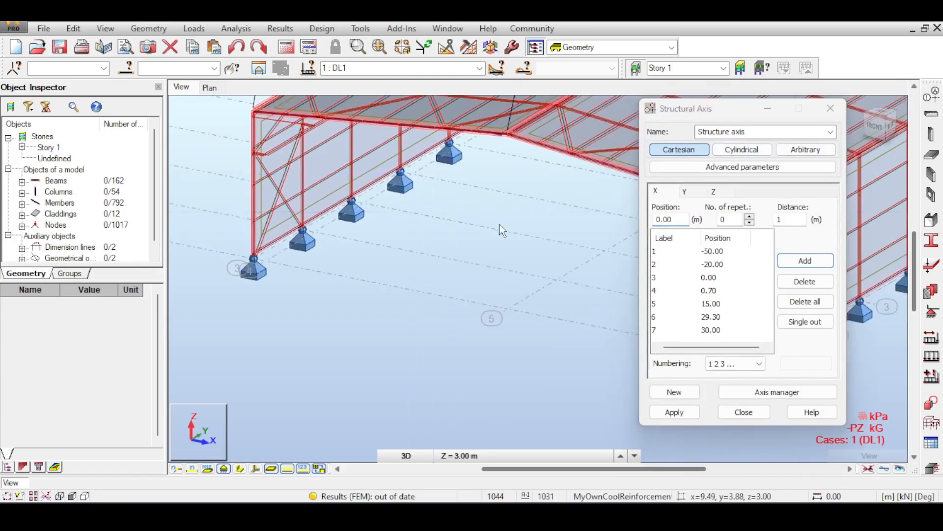
pyautogui.moveTo(570, 219); pyautogui.dragTo(516, 219, button='middle')
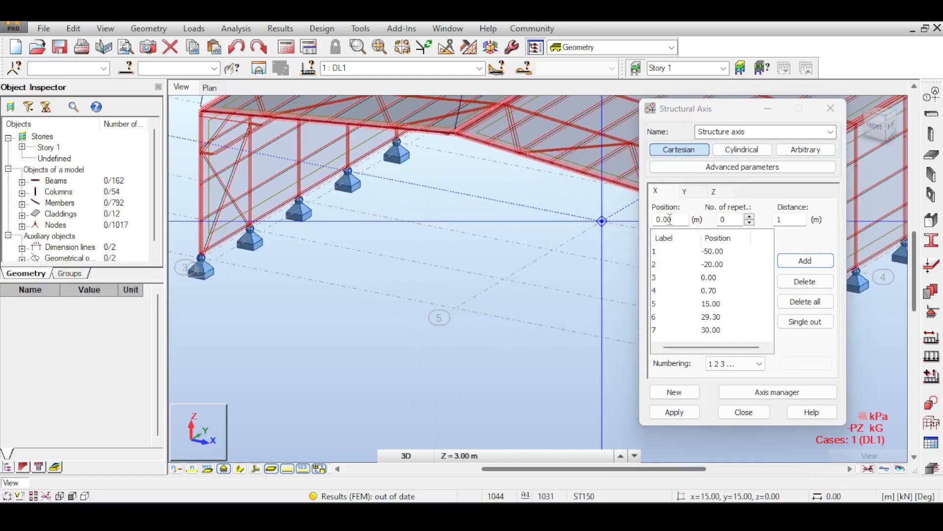
pyautogui.click(456, 307)
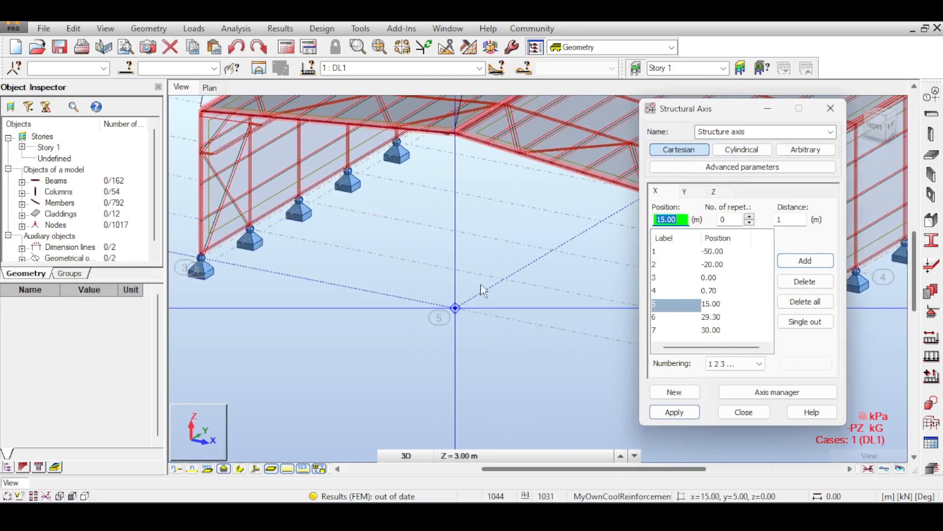
pyautogui.moveTo(502, 300); pyautogui.dragTo(518, 315, button='middle')
pyautogui.scroll(-1, 378, 305)
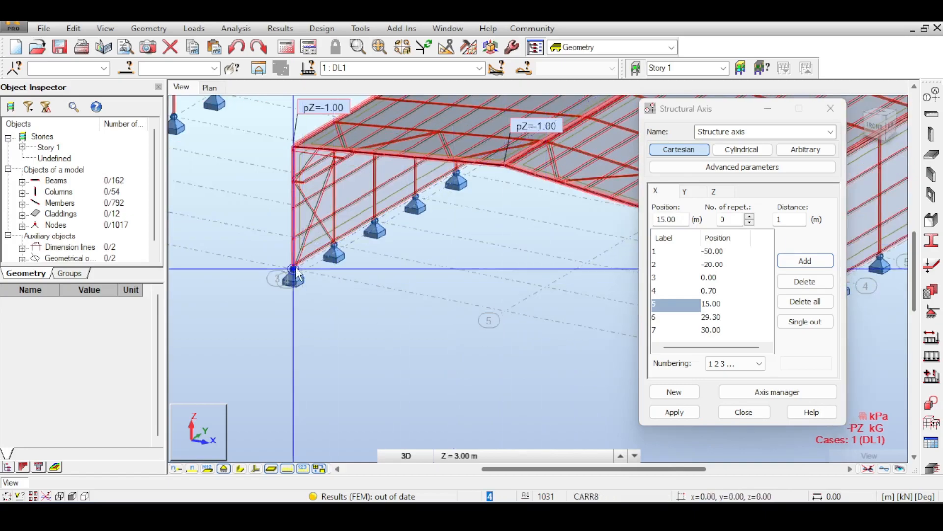
pyautogui.scroll(5, 296, 269)
pyautogui.scroll(-2, 385, 287)
pyautogui.moveTo(565, 268); pyautogui.dragTo(339, 224, button='middle')
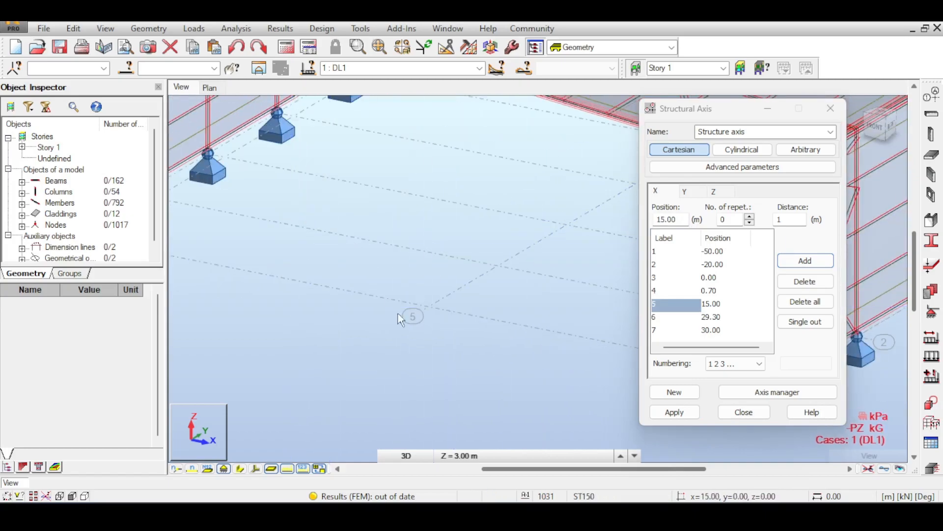
pyautogui.moveTo(436, 282); pyautogui.dragTo(376, 299, button='middle')
pyautogui.scroll(-2, 385, 268)
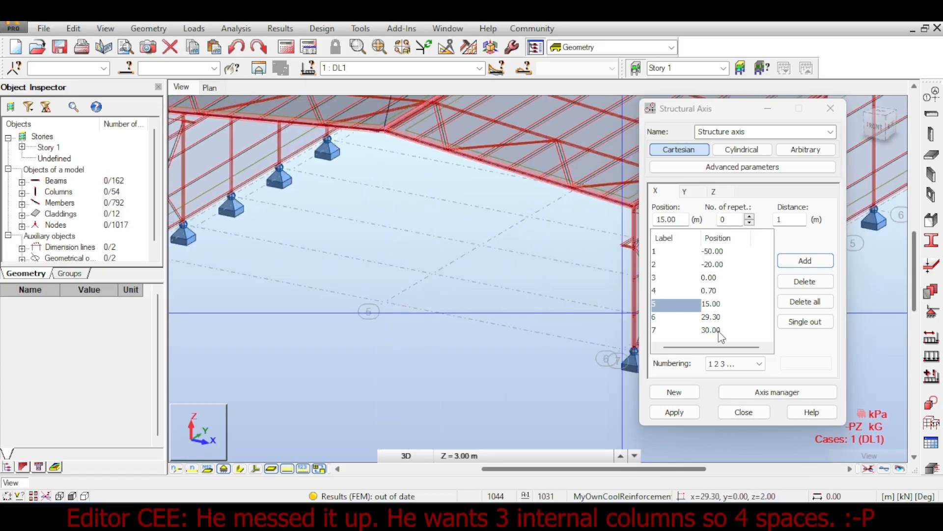
pyautogui.doubleClick(683, 220)
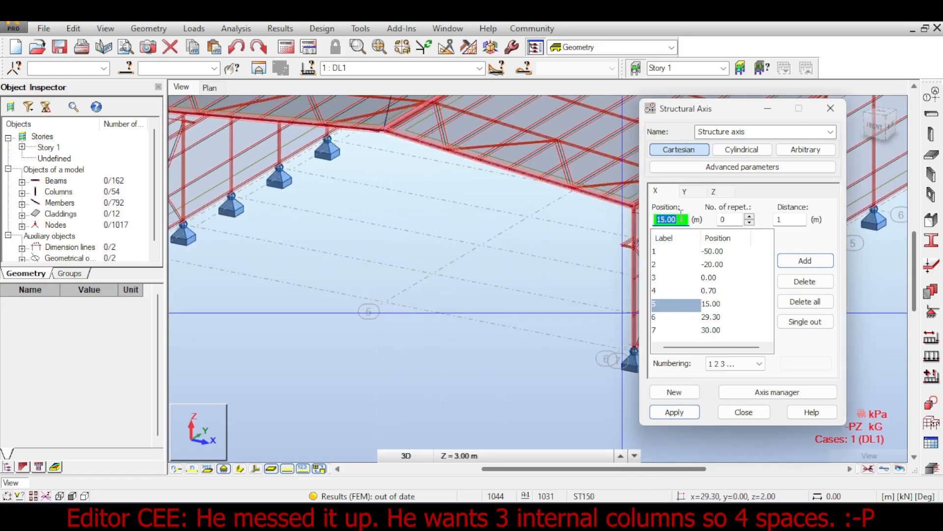
pyautogui.press('Return')
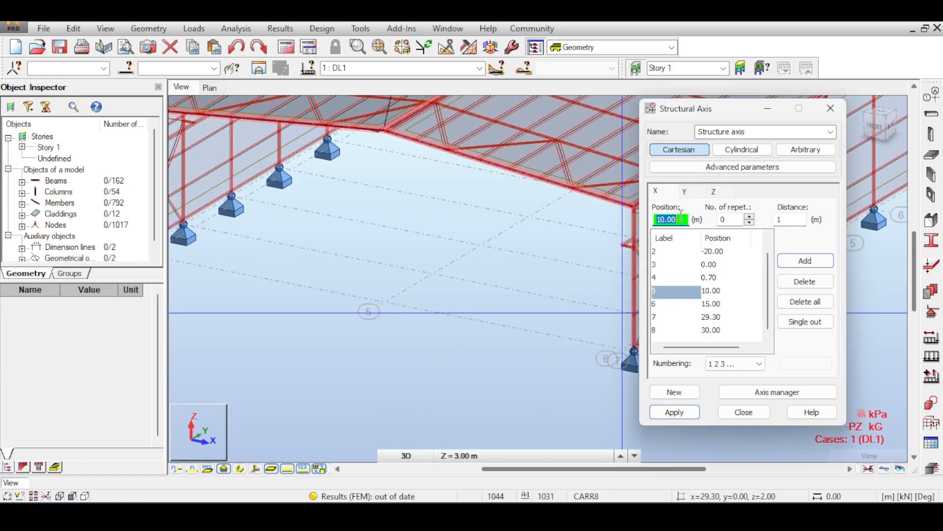
pyautogui.click(804, 281)
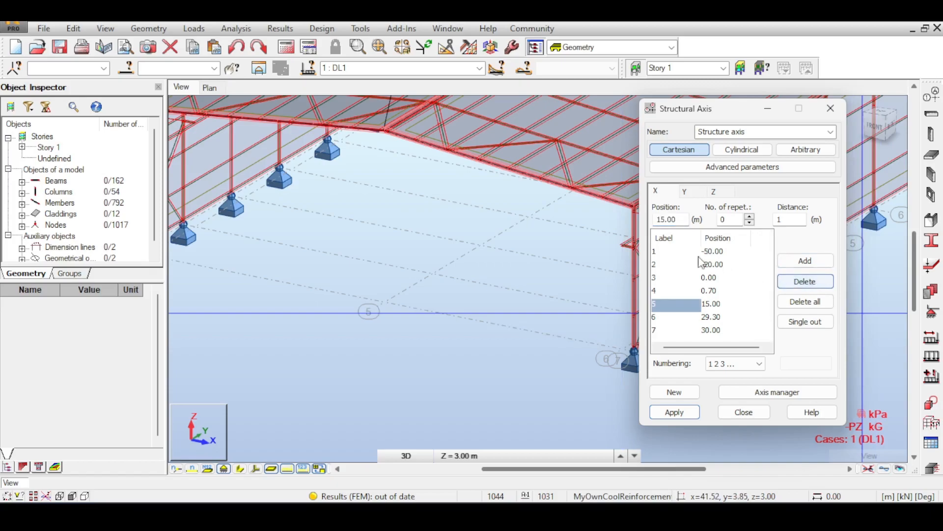
# - Add X-direction structural axes at 7.50 m and 22.50 m to the Structure axis definition, apply them and close the definition
pyautogui.click(679, 220)
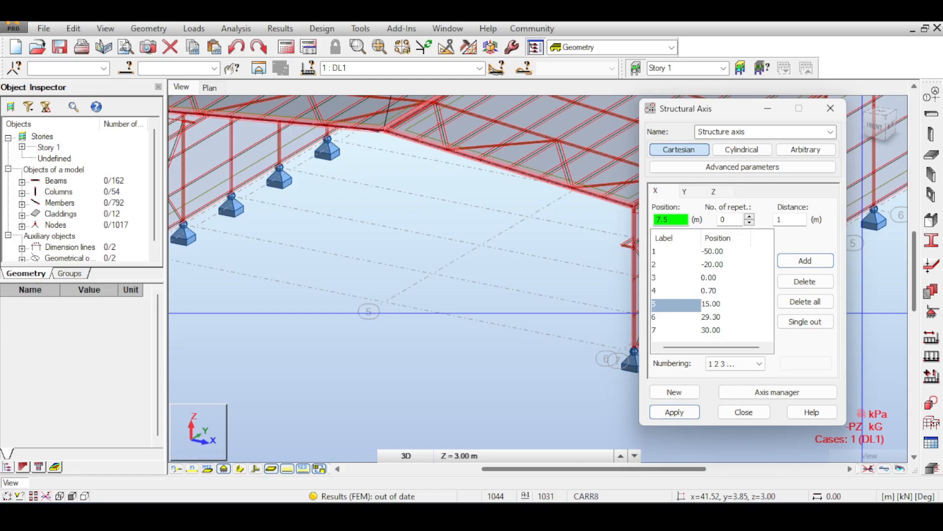
pyautogui.press('Return')
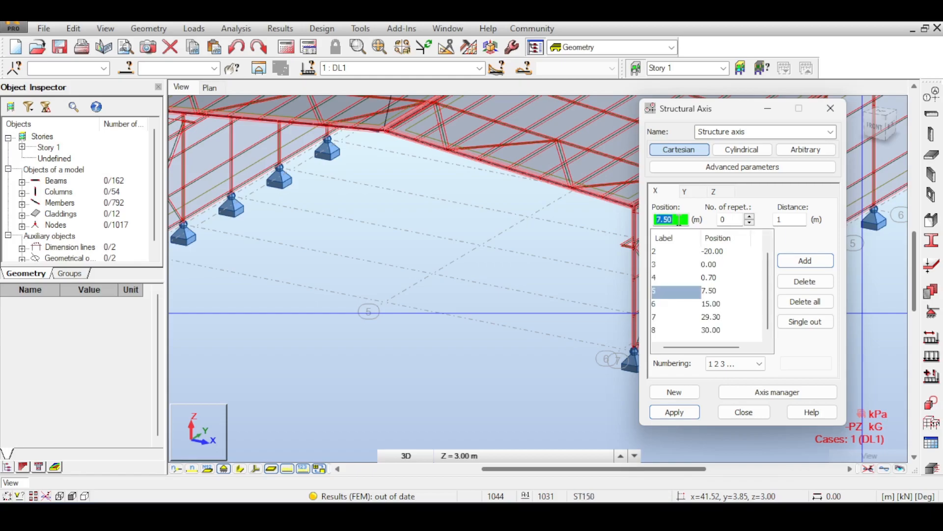
pyautogui.write('22.')
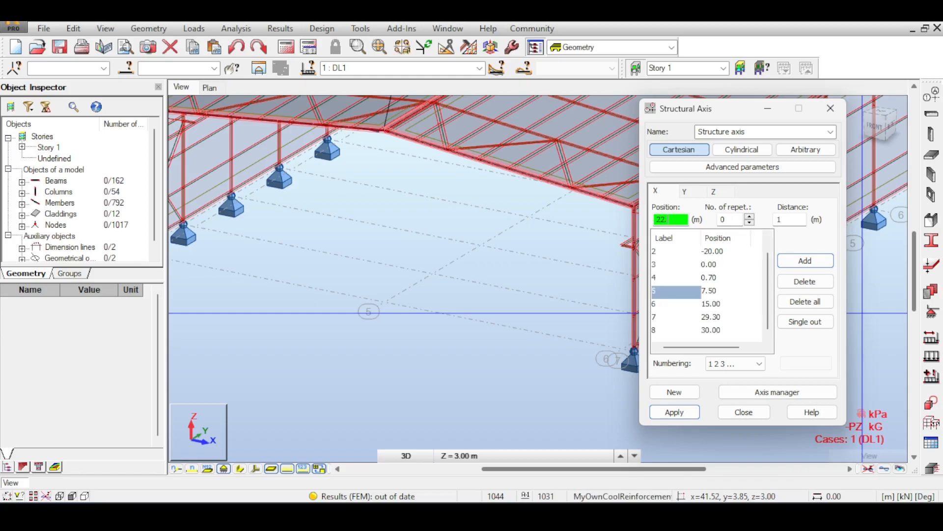
pyautogui.write('5')
pyautogui.press('Return')
pyautogui.click(680, 412)
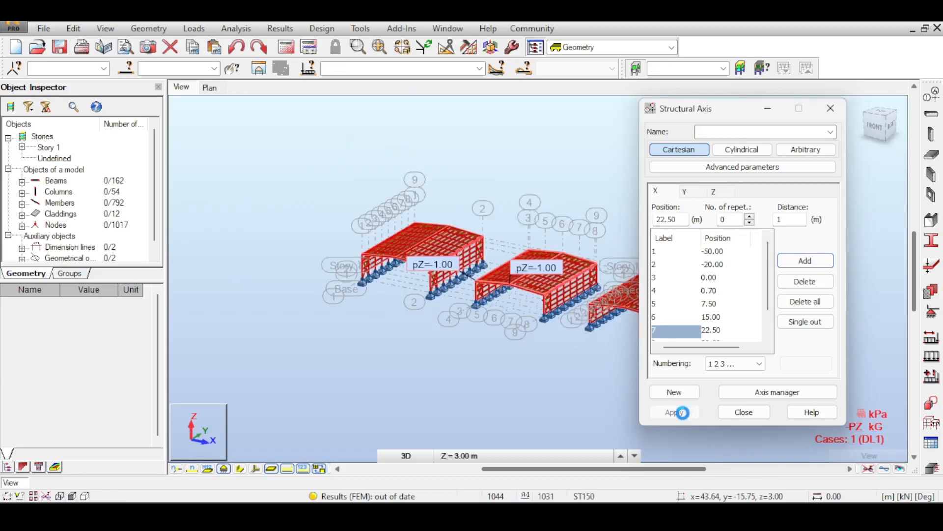
pyautogui.scroll(6, 484, 265)
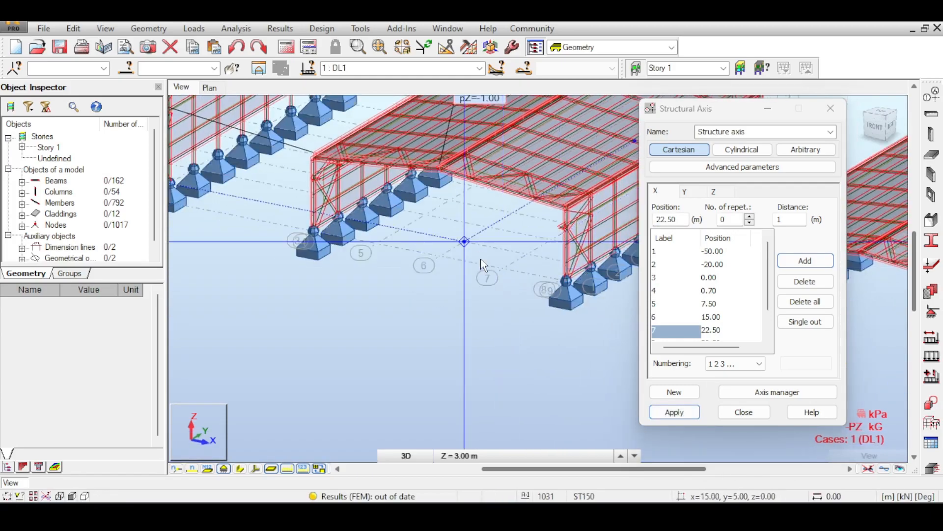
pyautogui.scroll(5, 484, 265)
pyautogui.click(744, 411)
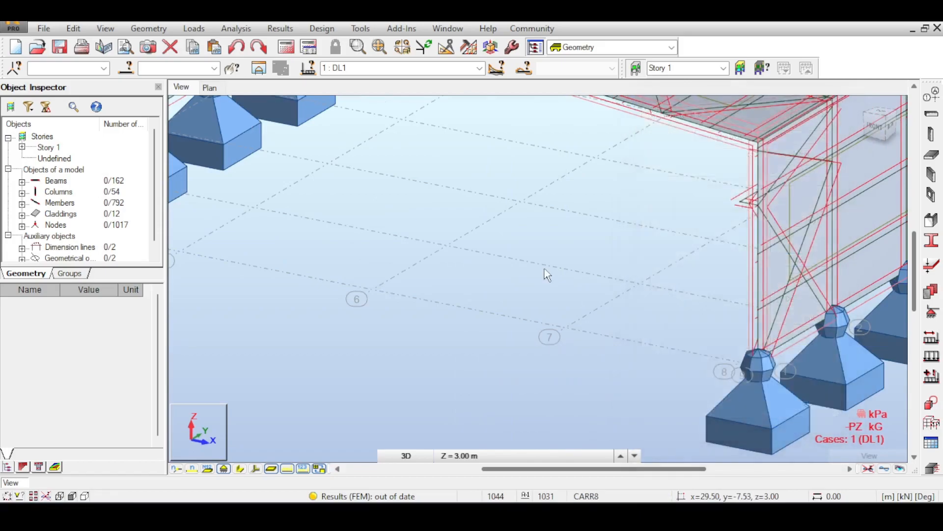
# - Start a steel column definition and add a European IPE300 section to it for the new columns
pyautogui.scroll(-3, 544, 268)
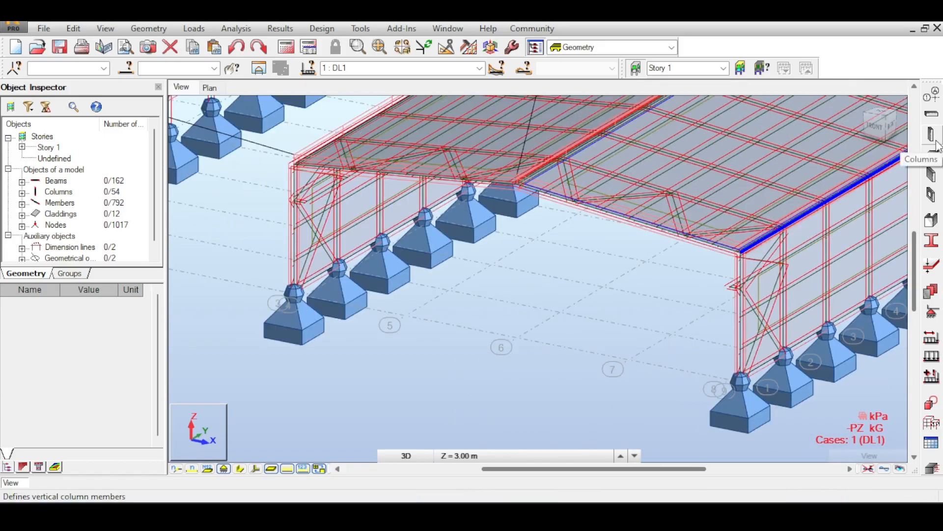
pyautogui.click(932, 135)
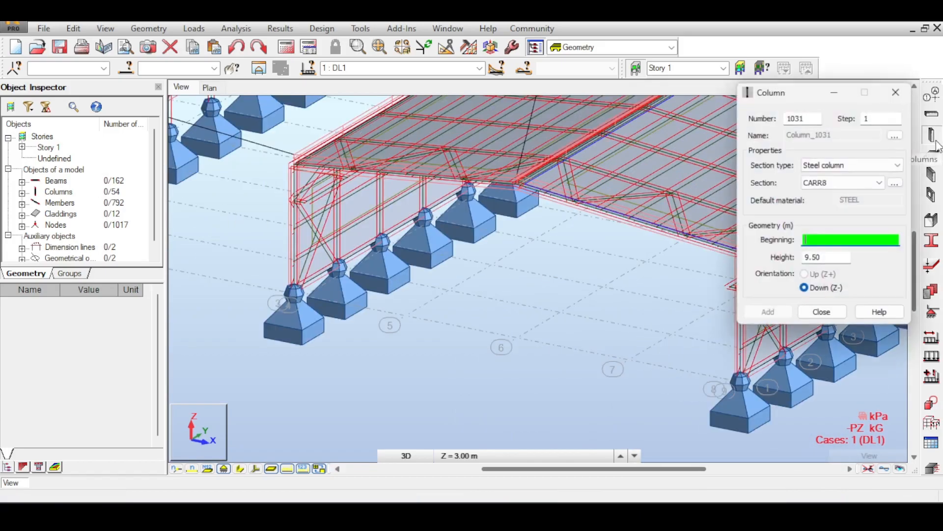
pyautogui.moveTo(837, 93); pyautogui.dragTo(745, 93)
pyautogui.click(760, 166)
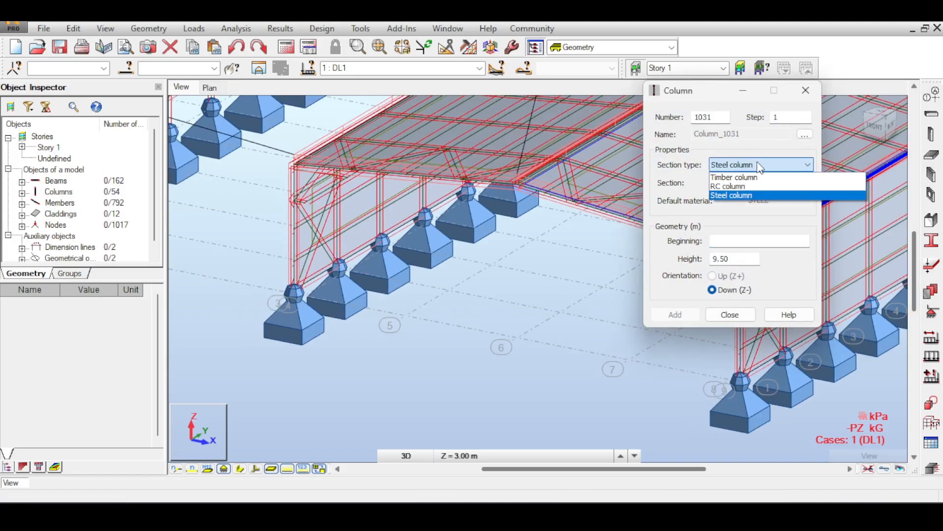
pyautogui.click(759, 167)
pyautogui.click(799, 181)
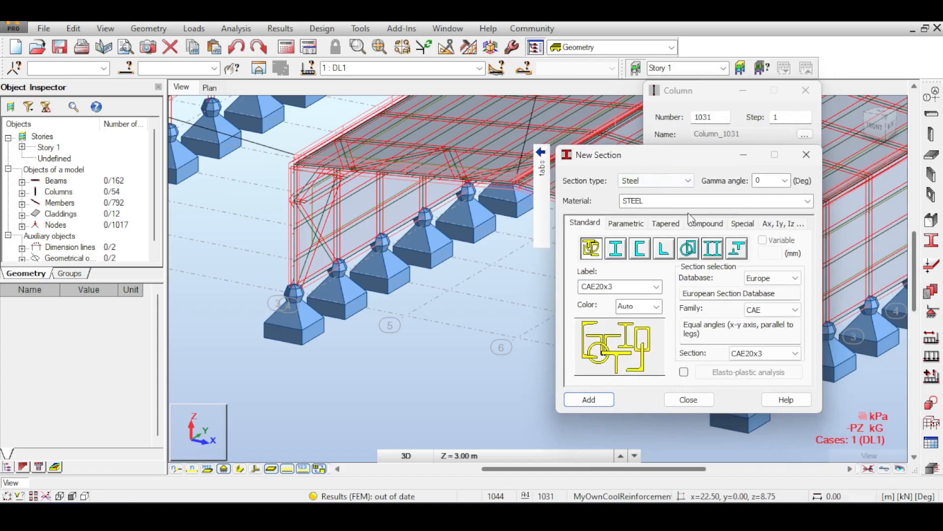
pyautogui.click(624, 253)
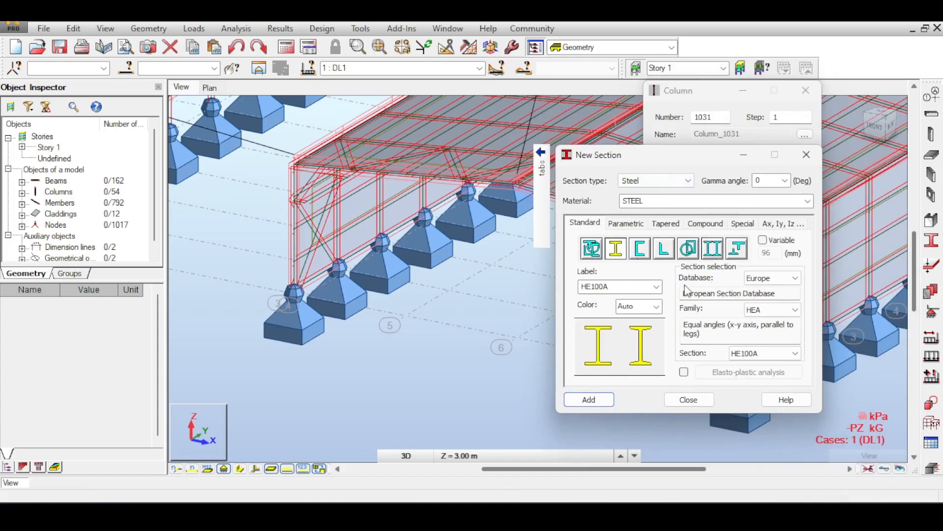
pyautogui.click(757, 310)
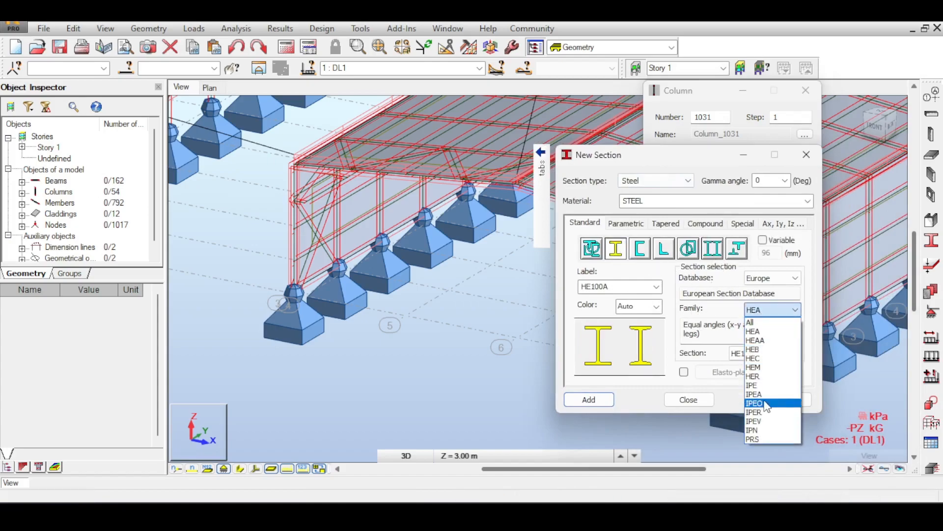
pyautogui.click(760, 385)
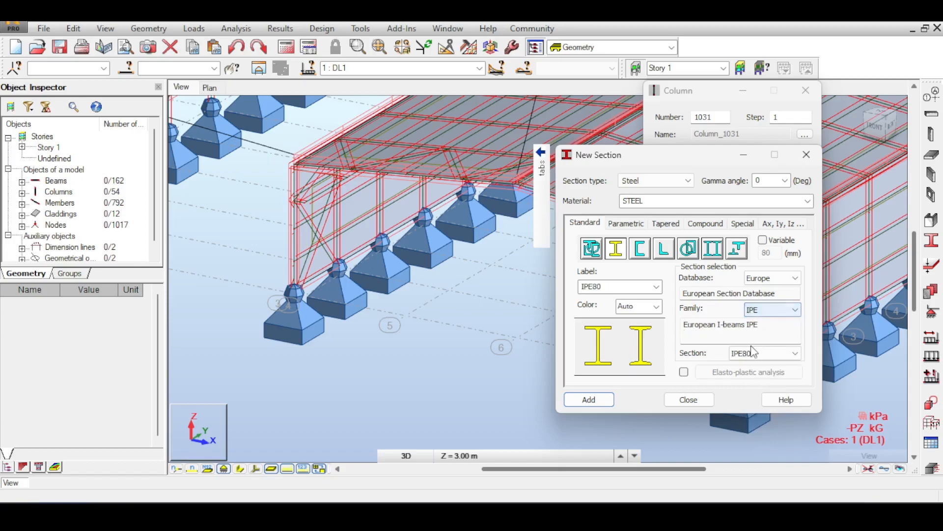
pyautogui.click(776, 355)
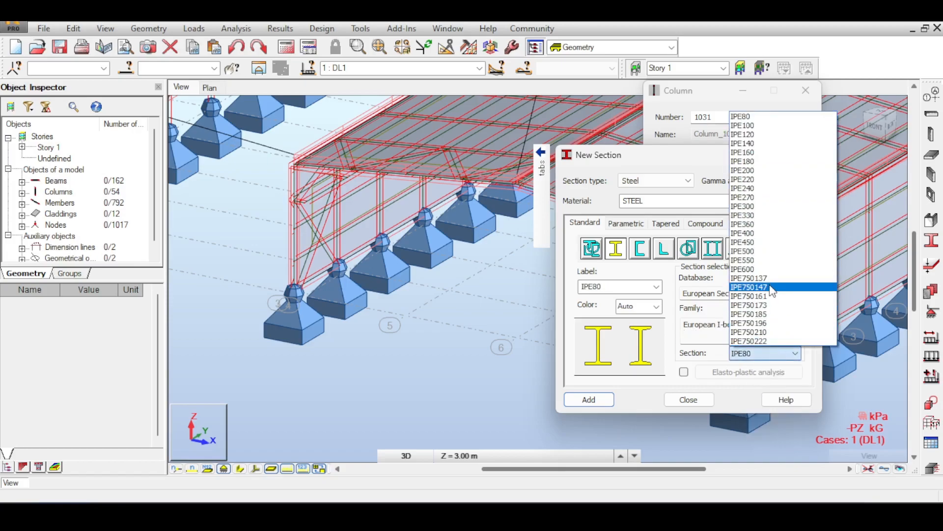
pyautogui.click(754, 207)
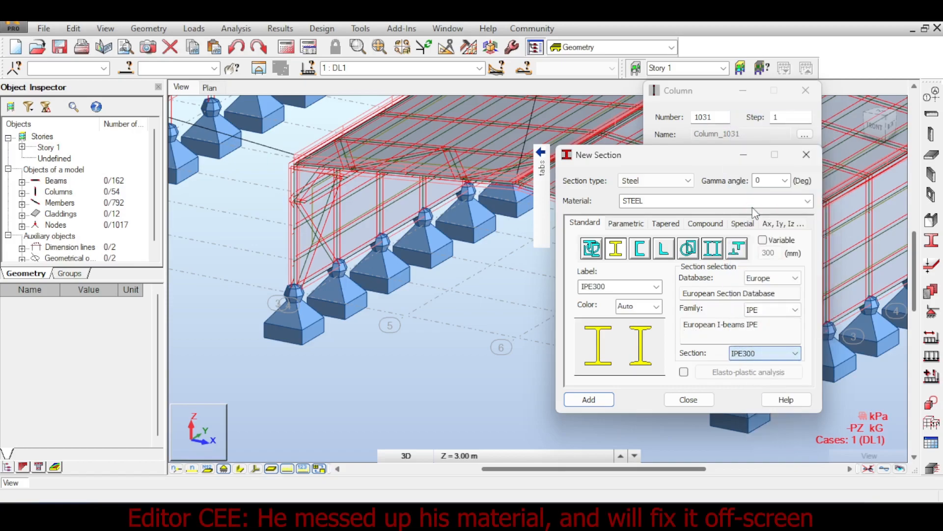
pyautogui.click(613, 403)
pyautogui.click(695, 401)
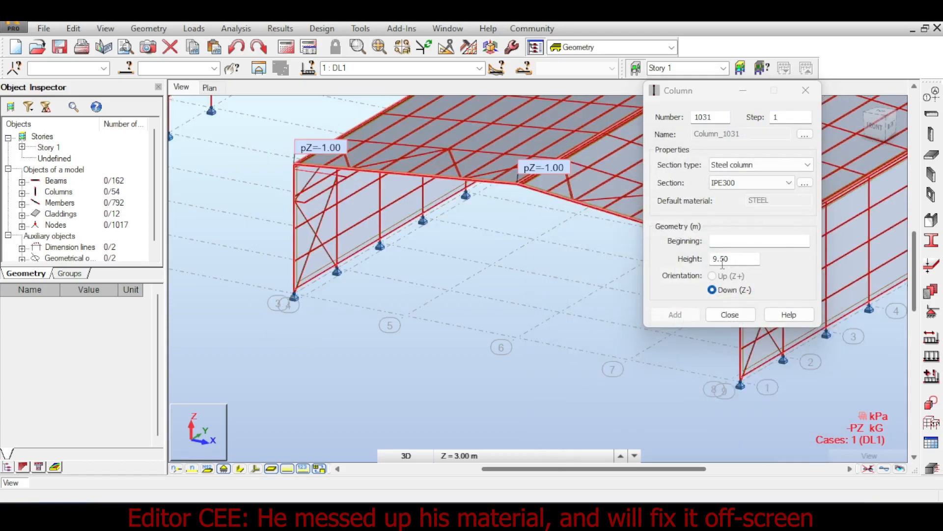
# - Place 9.50 m IPE300 columns downward in the middle hall's front gable at axis 5 and at the ridge on axis 6
pyautogui.moveTo(510, 269); pyautogui.dragTo(551, 278, button='middle')
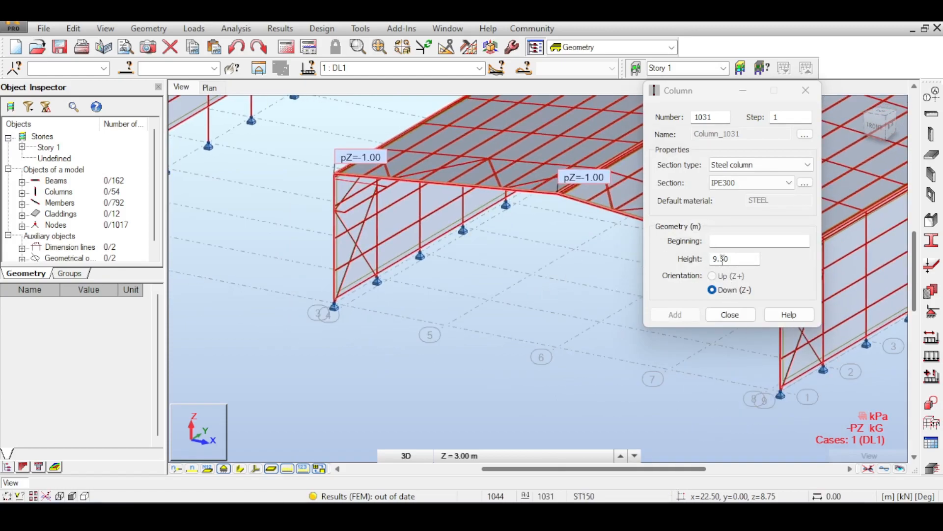
pyautogui.moveTo(436, 181); pyautogui.dragTo(455, 218, button='middle')
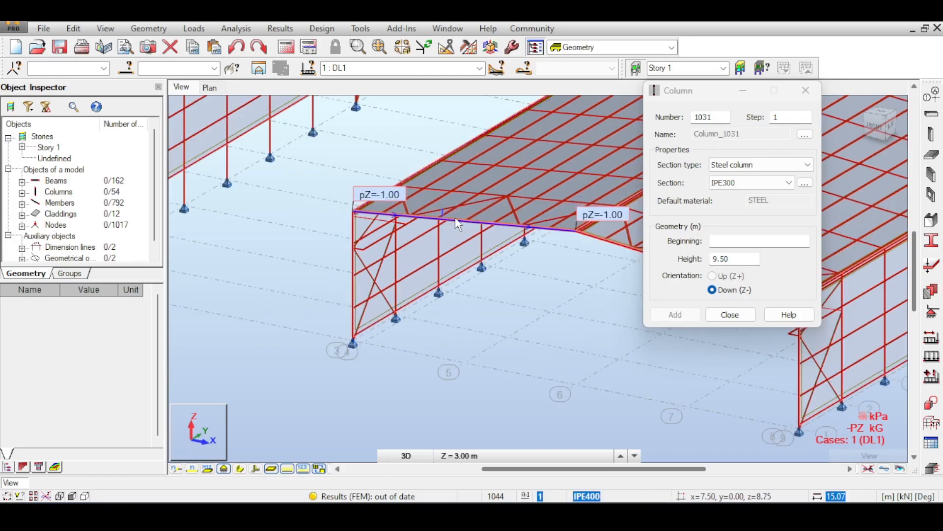
pyautogui.click(457, 225)
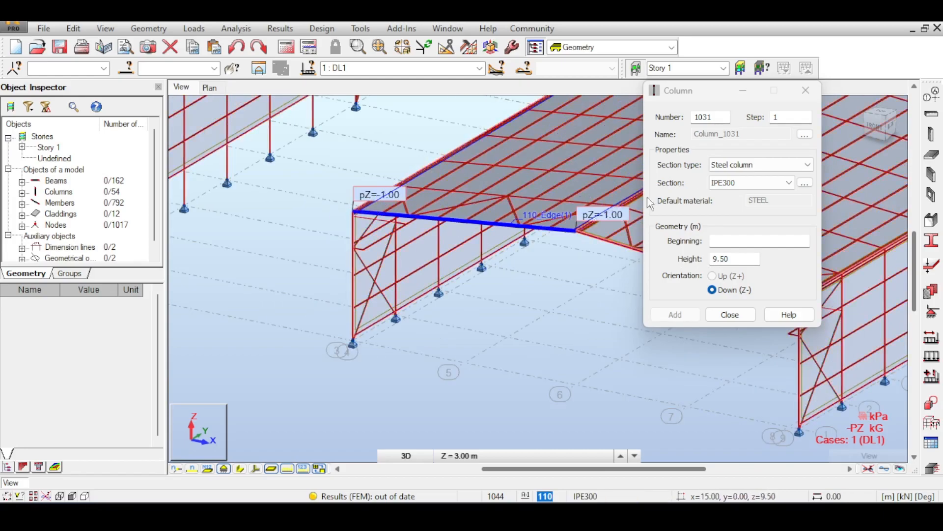
pyautogui.click(752, 241)
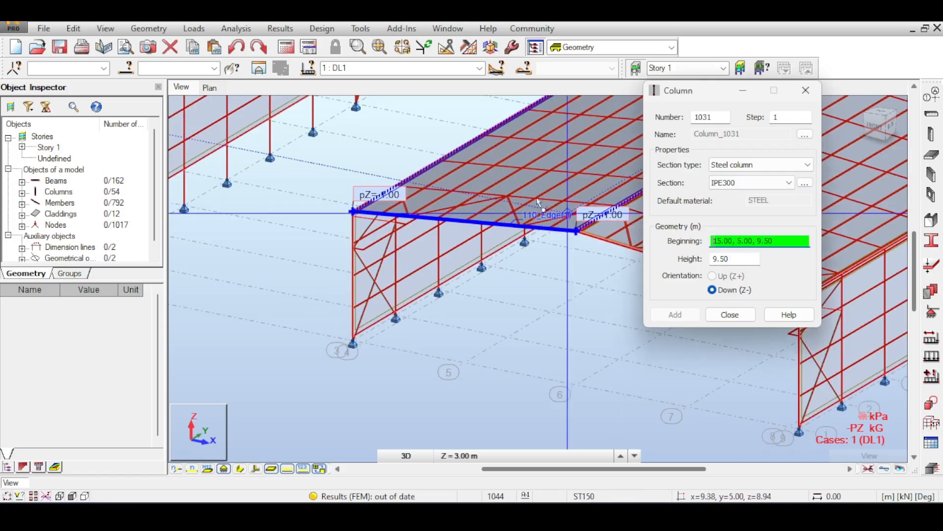
pyautogui.click(466, 216)
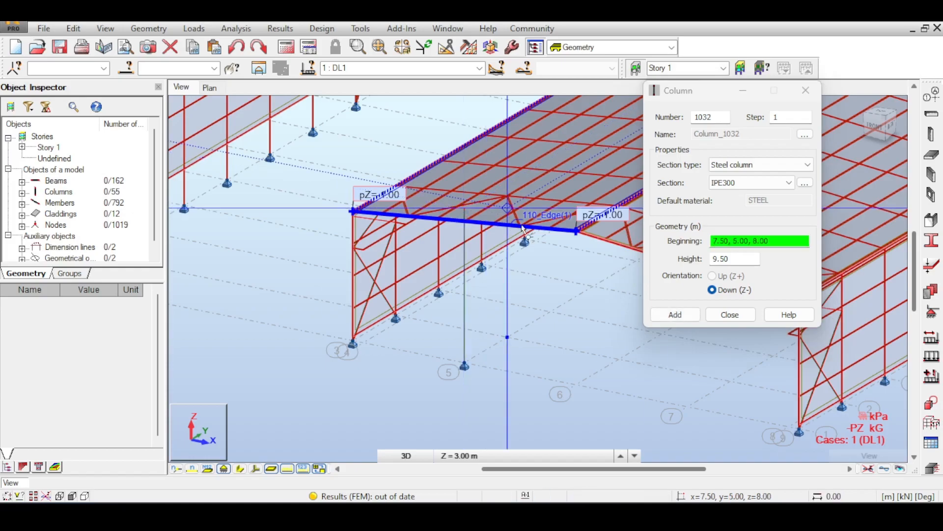
pyautogui.click(580, 231)
# - Place the third 9.50 m IPE300 gable column downward at axis 7, starting from 22.50, 0.00, 9.50, and finish column placement
pyautogui.moveTo(580, 231); pyautogui.dragTo(457, 216, button='middle')
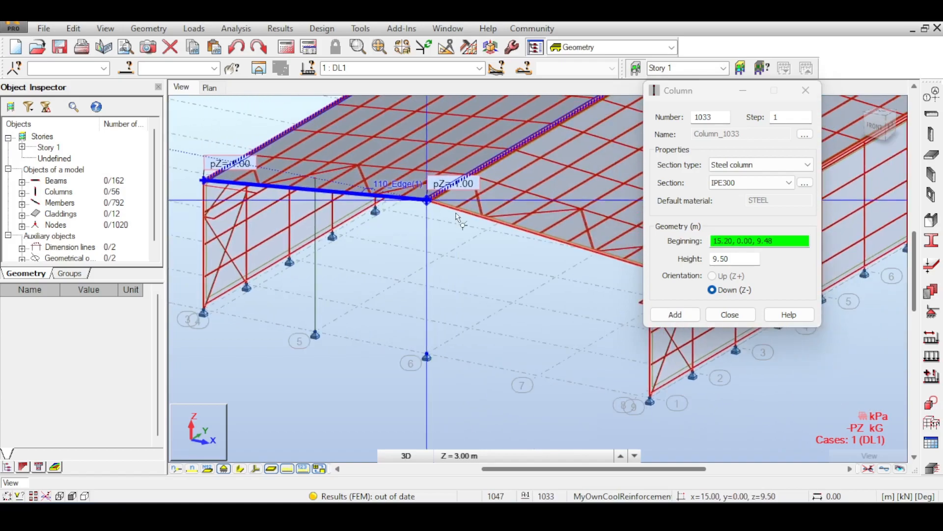
pyautogui.scroll(5, 456, 216)
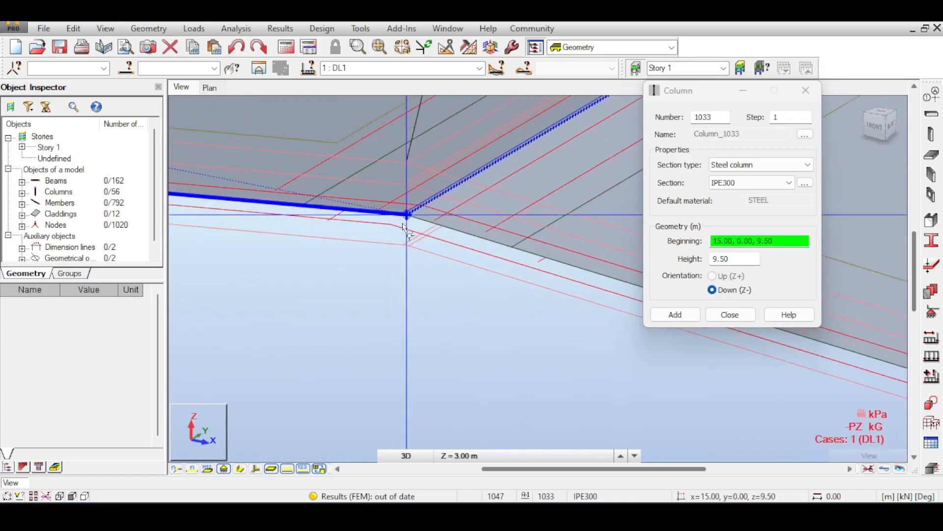
pyautogui.scroll(-5, 404, 227)
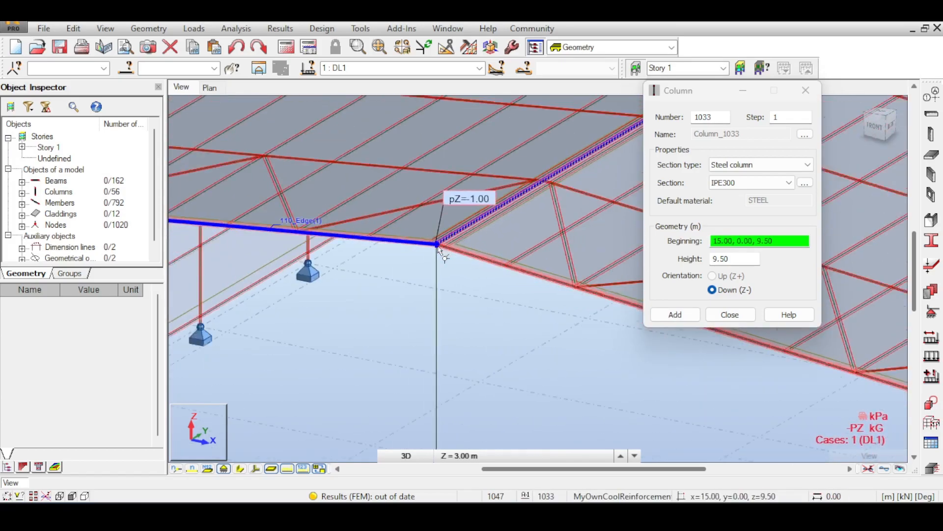
pyautogui.scroll(-3, 439, 248)
pyautogui.moveTo(508, 269); pyautogui.dragTo(421, 159, button='middle')
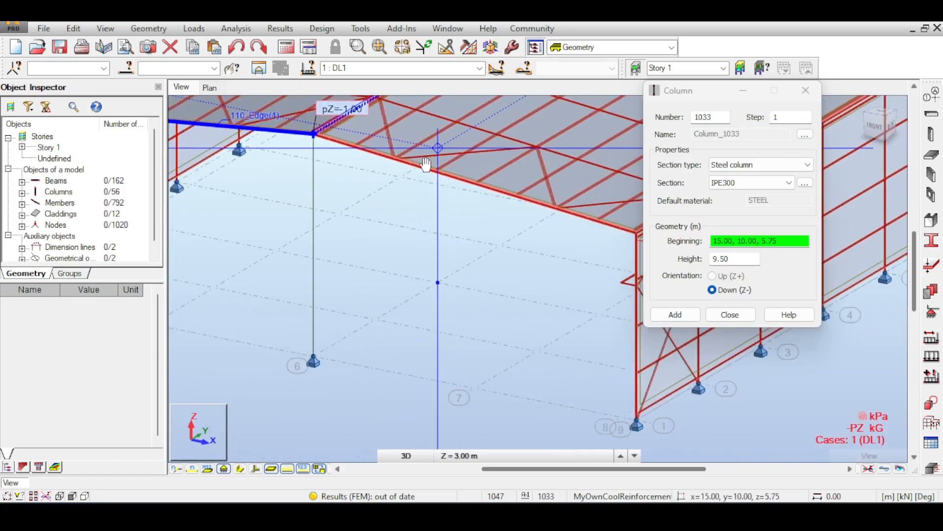
pyautogui.click(477, 161)
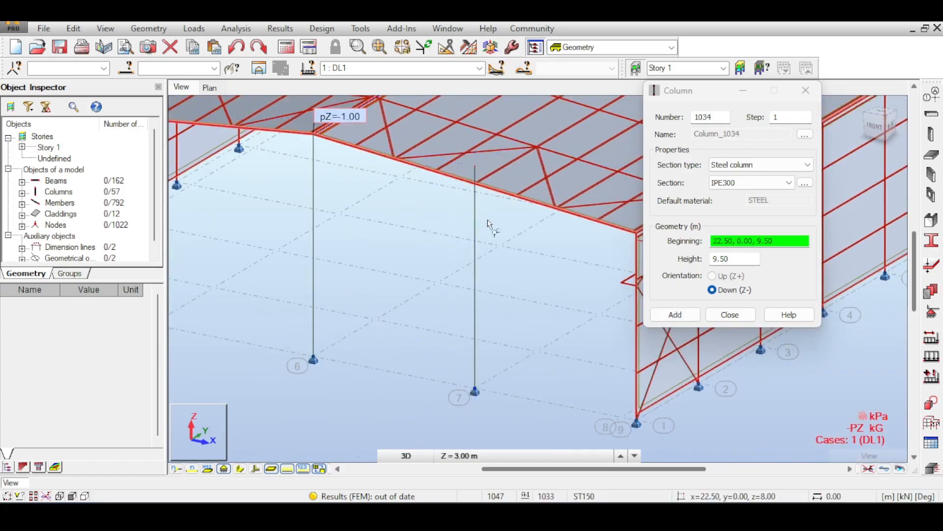
pyautogui.moveTo(487, 220); pyautogui.dragTo(530, 253, button='middle')
pyautogui.click(724, 318)
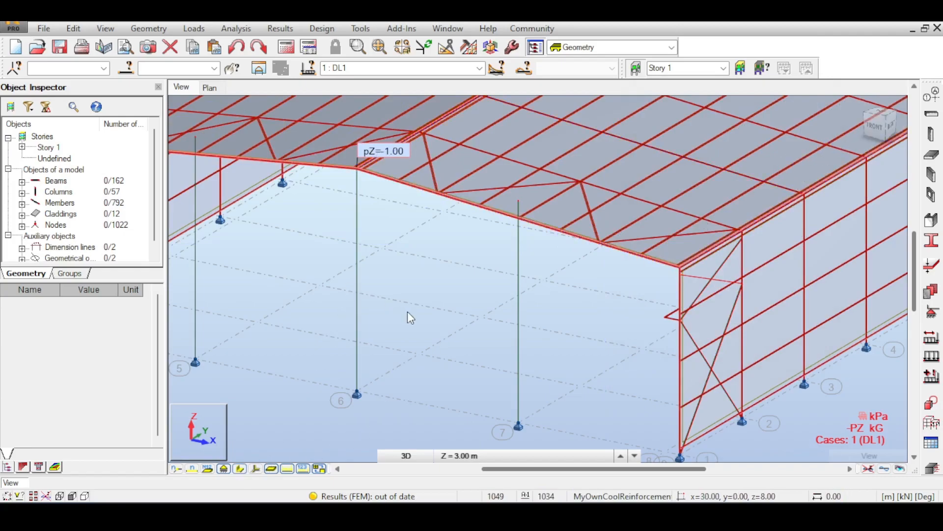
# - Trim the top of the axis 7 gable column using the front rafter that crosses it as the cutting object
pyautogui.moveTo(392, 219); pyautogui.dragTo(450, 250, button='middle')
pyautogui.moveTo(502, 228); pyautogui.dragTo(571, 267, button='middle')
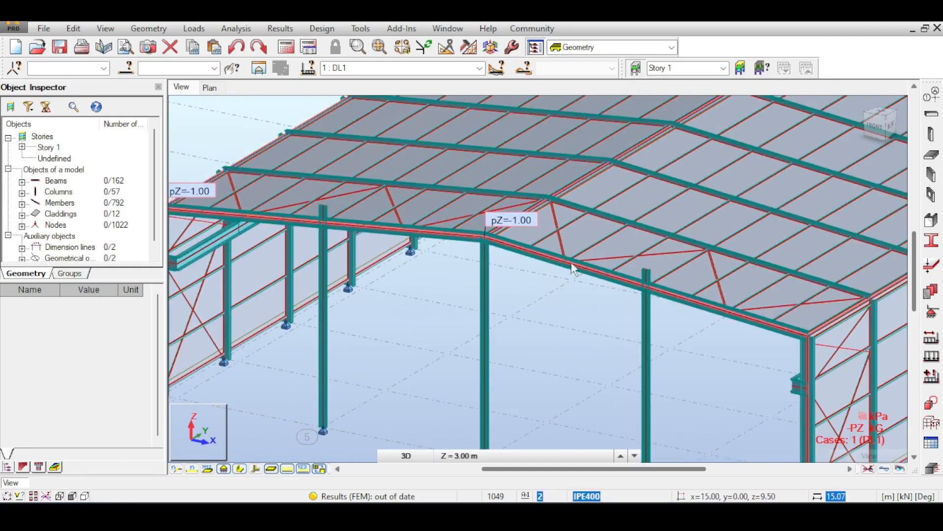
pyautogui.moveTo(522, 252); pyautogui.dragTo(474, 241, button='middle')
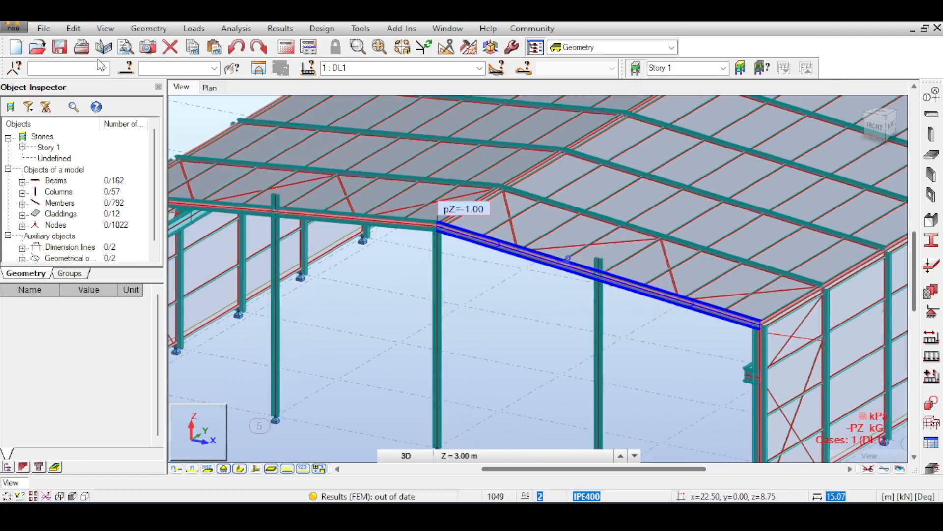
pyautogui.click(74, 29)
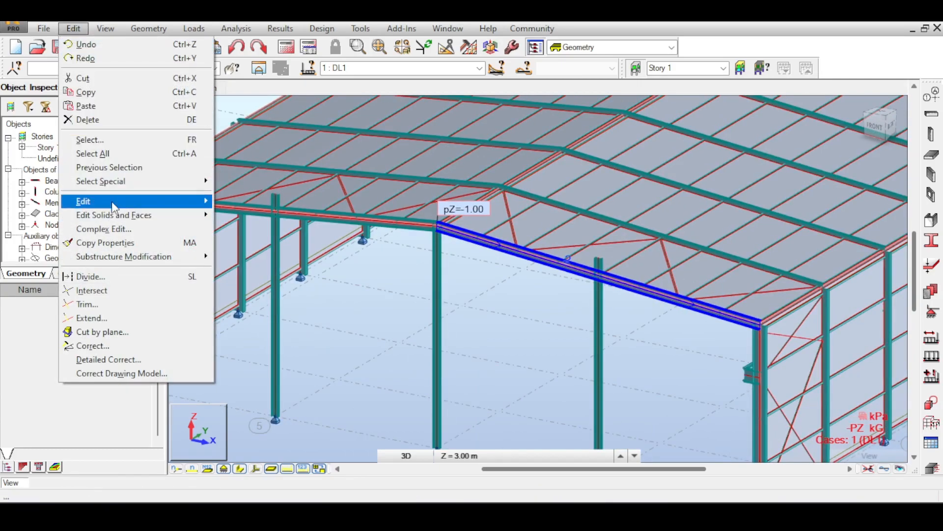
pyautogui.moveTo(112, 203)
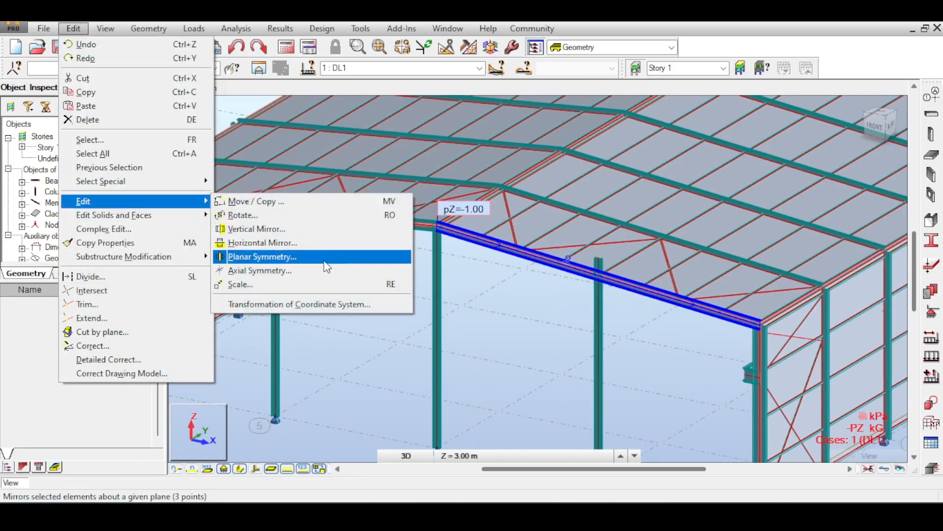
pyautogui.click(138, 305)
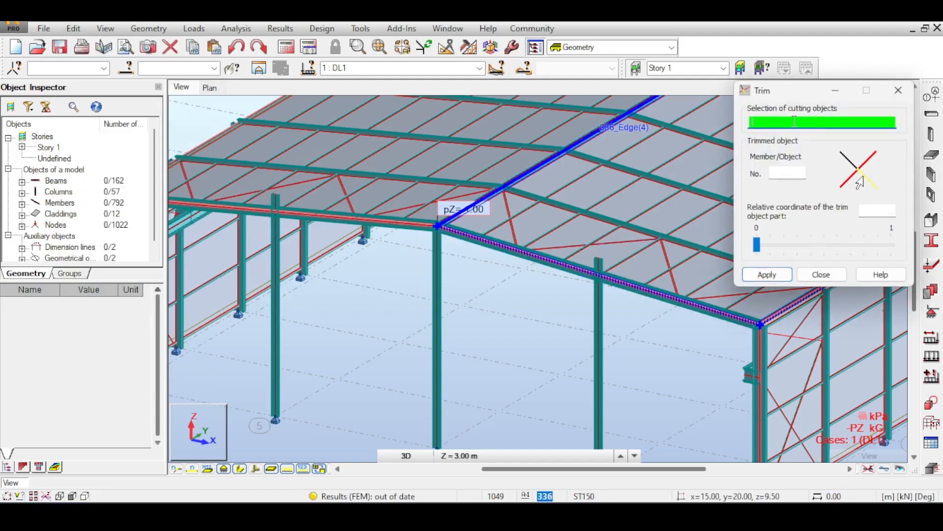
pyautogui.click(551, 266)
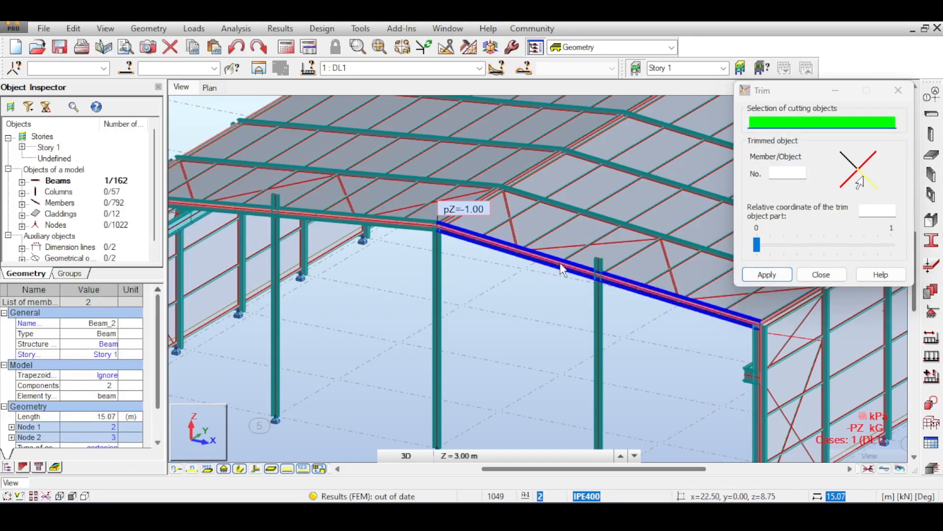
pyautogui.click(599, 265)
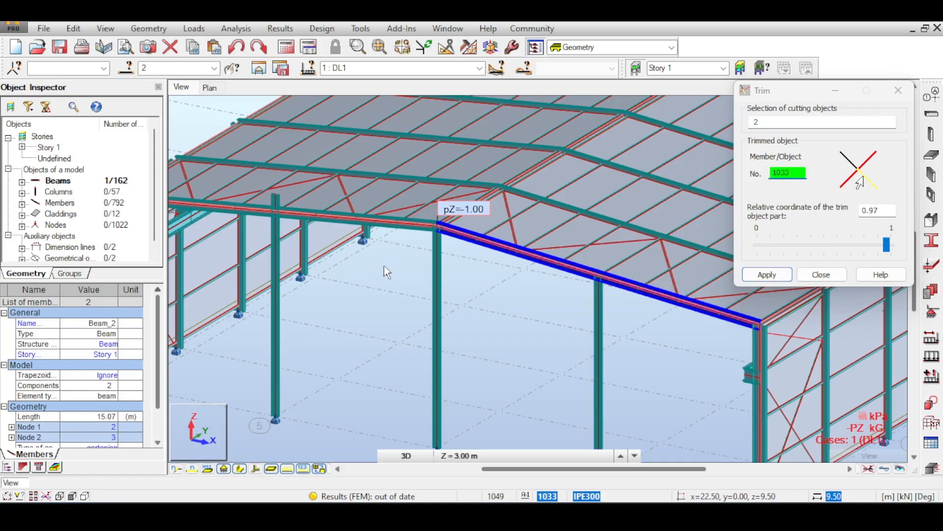
# - Trim the top of the axis 5 gable column with the front rafter that crosses it, and finish trimming
pyautogui.moveTo(384, 266); pyautogui.dragTo(511, 298, button='middle')
pyautogui.click(813, 123)
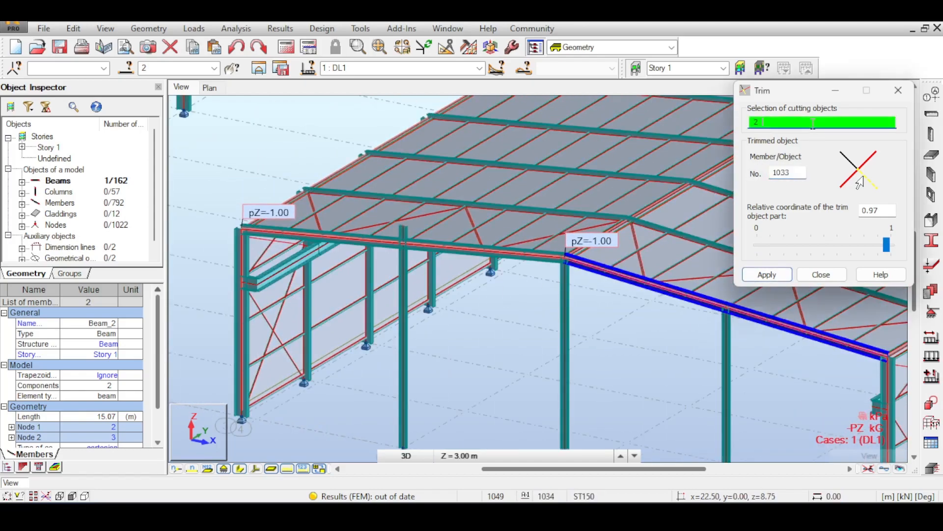
pyautogui.click(481, 259)
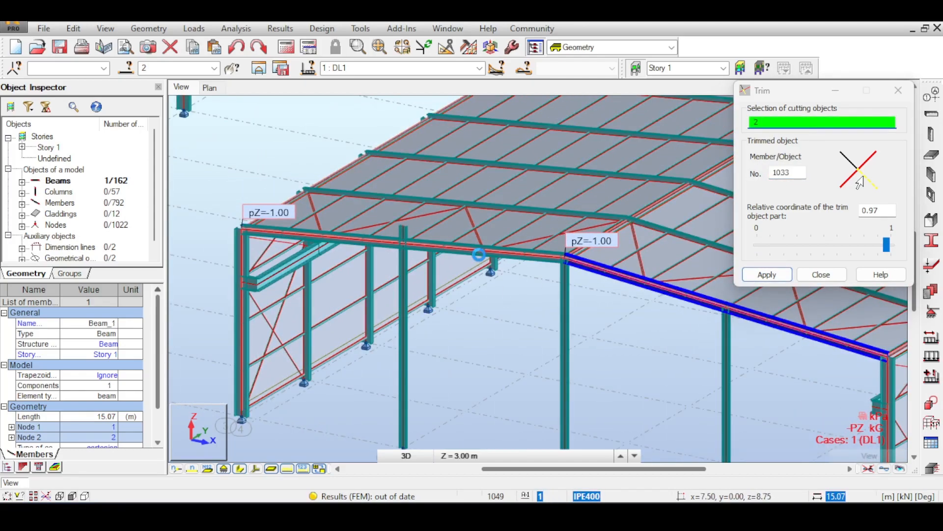
pyautogui.click(774, 174)
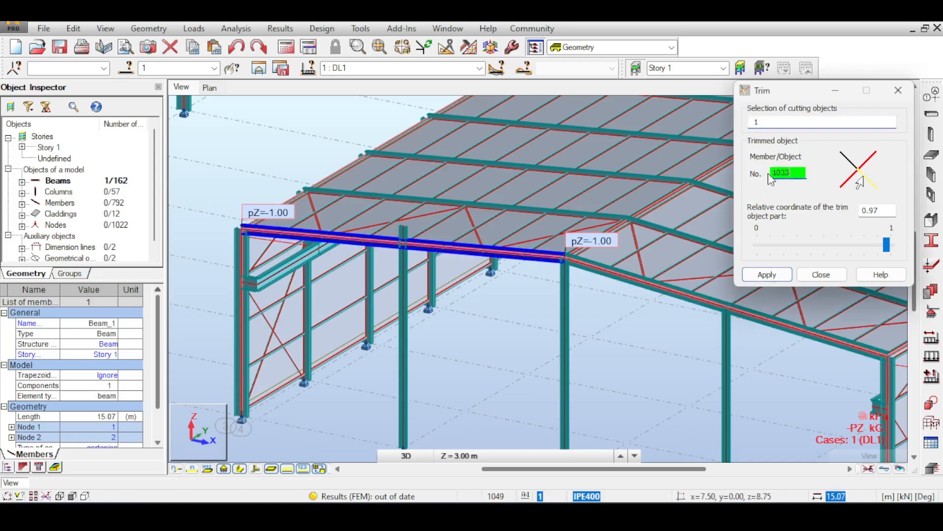
pyautogui.click(401, 229)
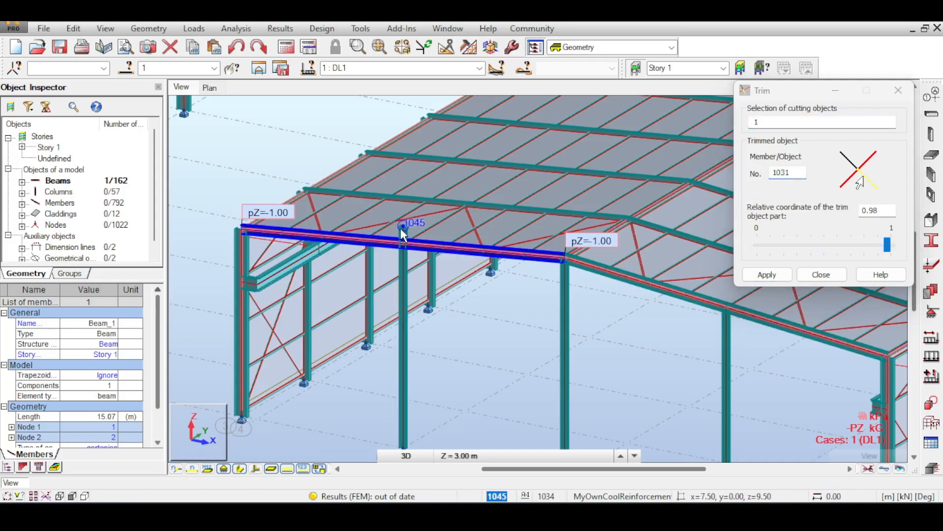
pyautogui.scroll(5, 402, 235)
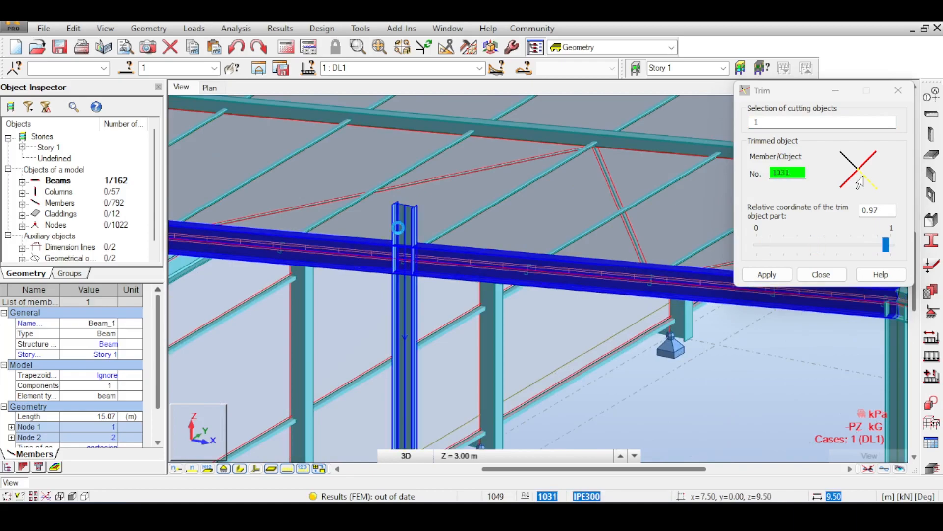
pyautogui.scroll(-6, 484, 285)
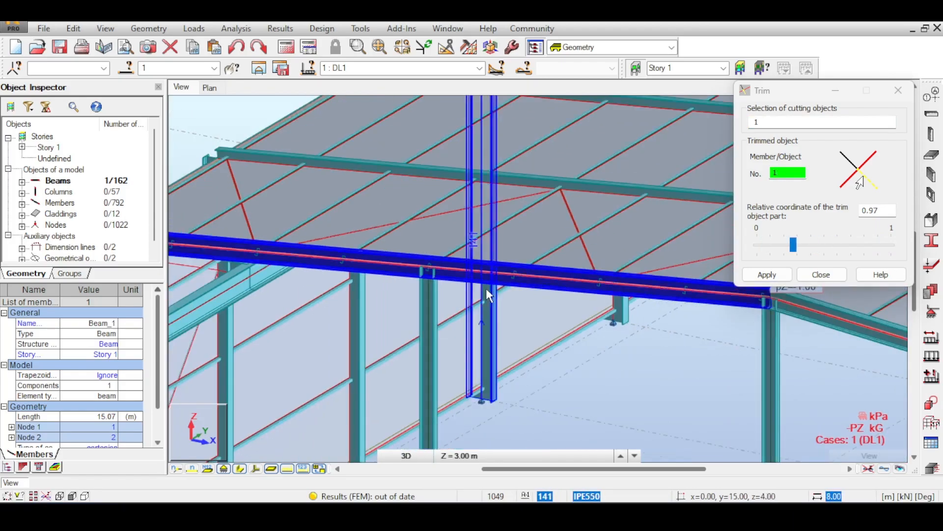
pyautogui.scroll(-4, 520, 303)
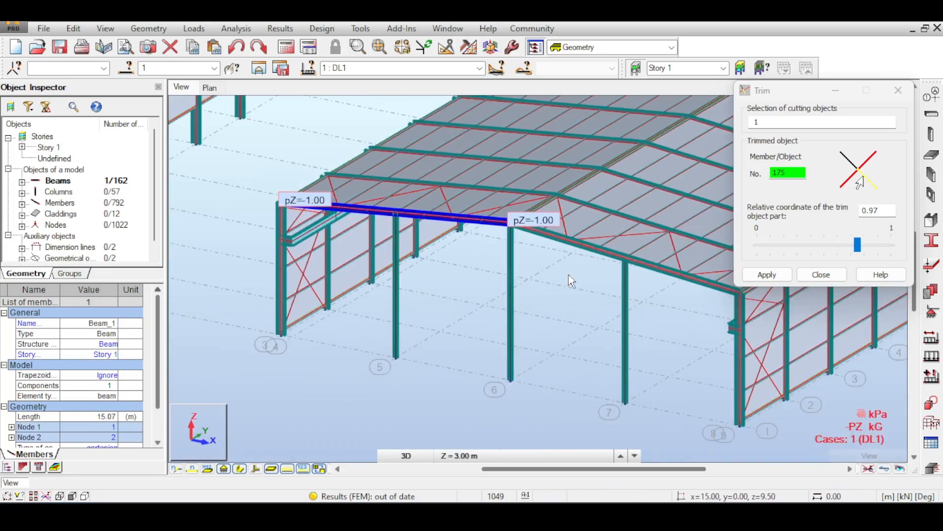
pyautogui.click(836, 277)
# - Set the section for new steel beams to IPE300 and leave the beam definition
pyautogui.moveTo(512, 241); pyautogui.dragTo(461, 235, button='middle')
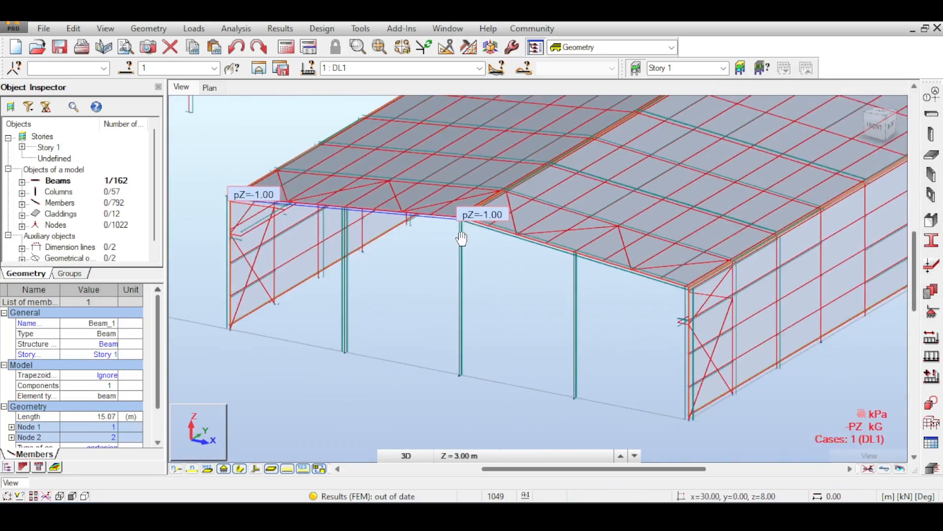
pyautogui.click(931, 113)
pyautogui.click(856, 296)
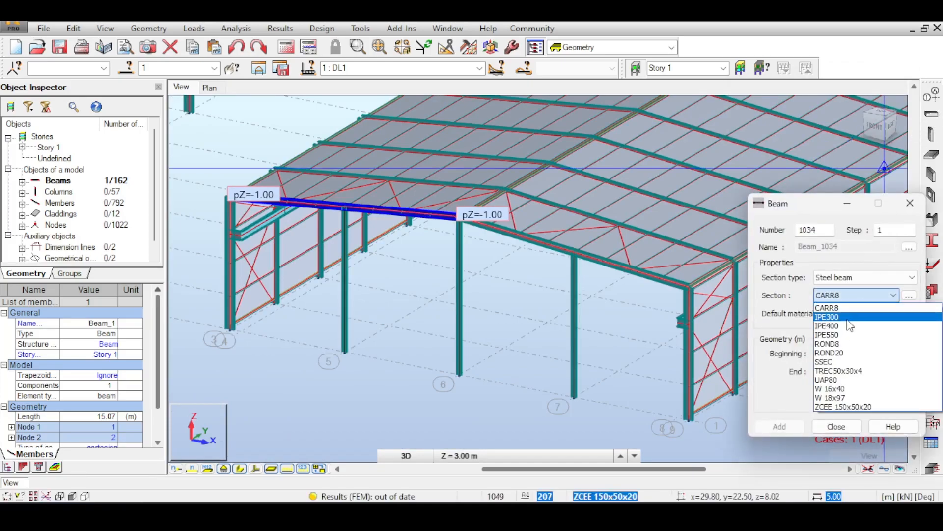
pyautogui.click(847, 319)
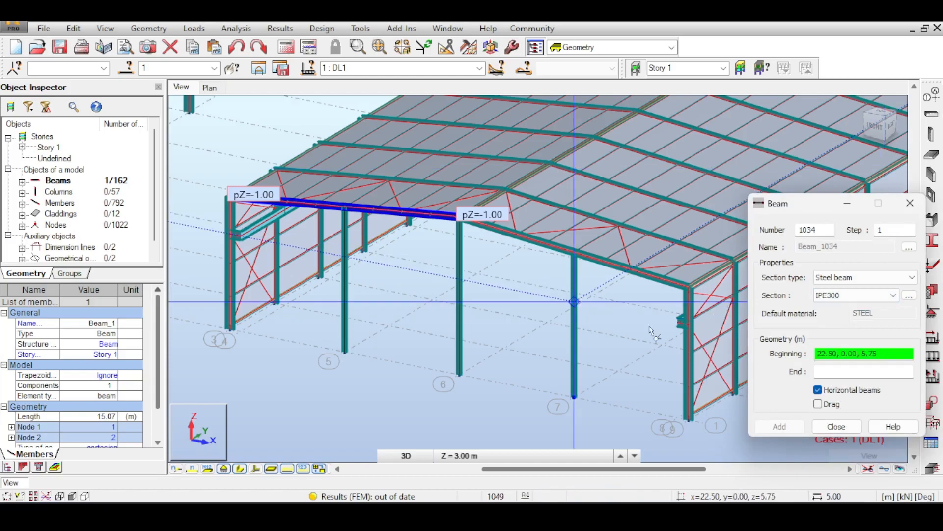
pyautogui.click(836, 426)
# - Check the geometry and section properties of the gable column at axis 7
pyautogui.rightClick(583, 292)
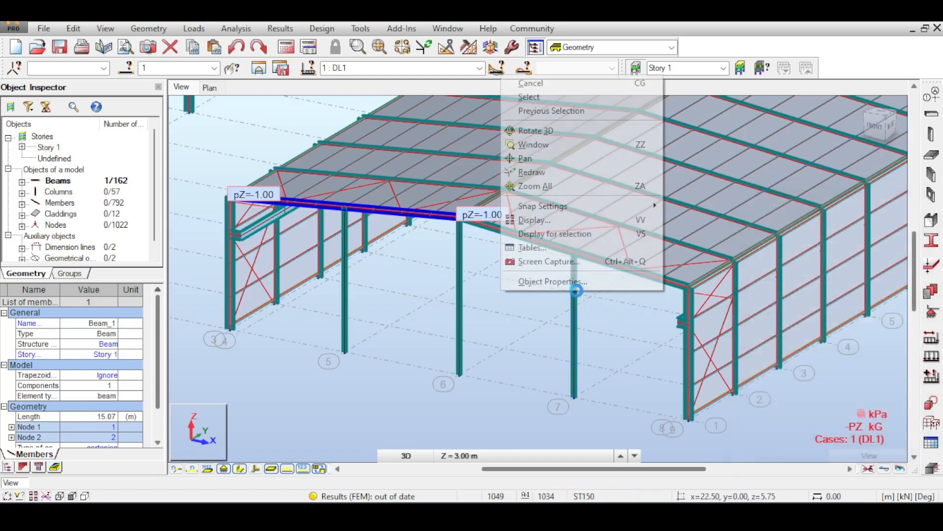
pyautogui.click(573, 304)
pyautogui.rightClick(576, 309)
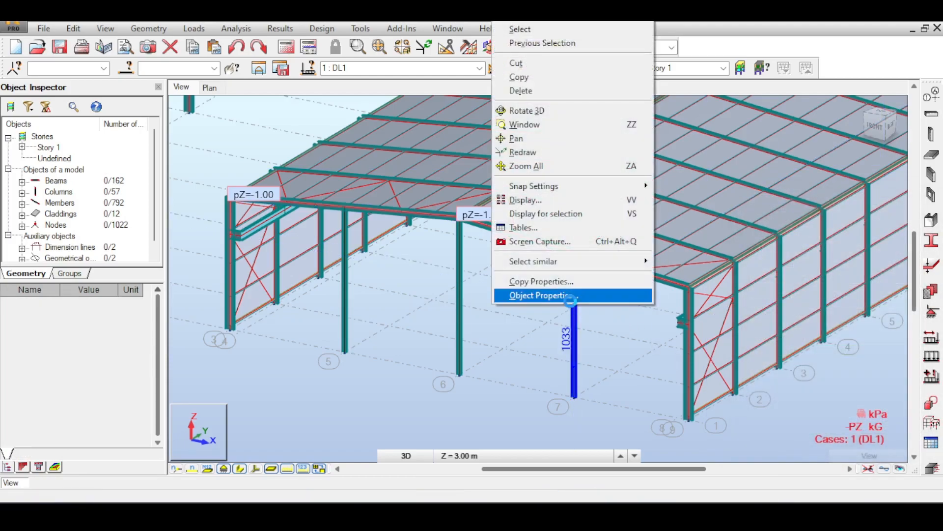
pyautogui.click(565, 295)
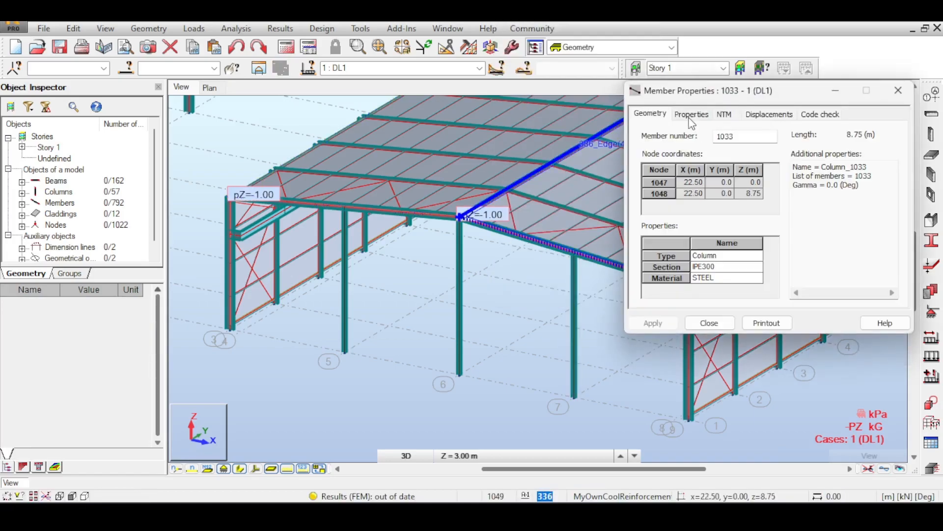
pyautogui.click(697, 116)
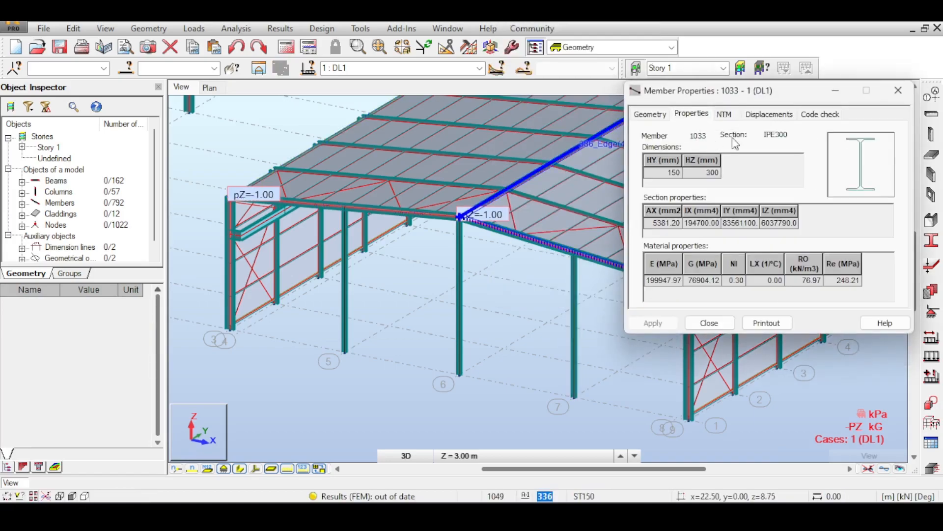
pyautogui.click(898, 90)
pyautogui.click(936, 119)
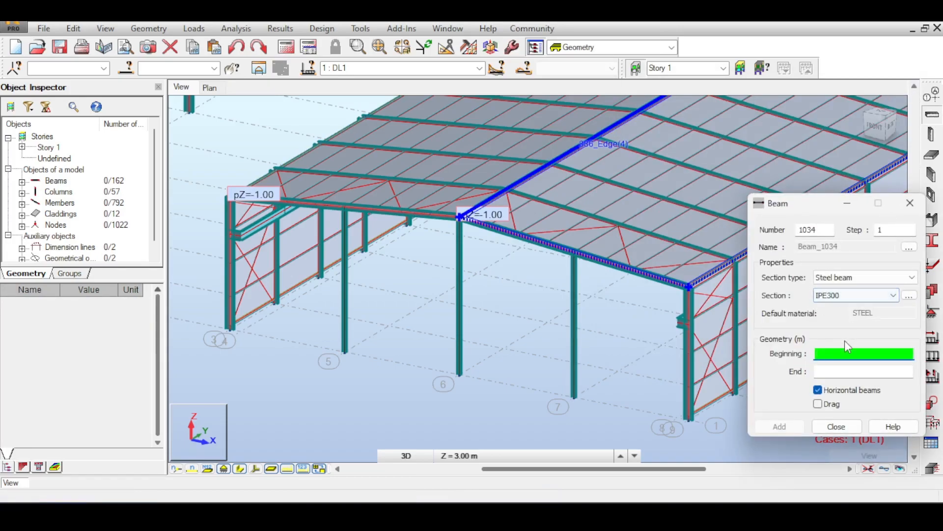
pyautogui.scroll(3, 388, 315)
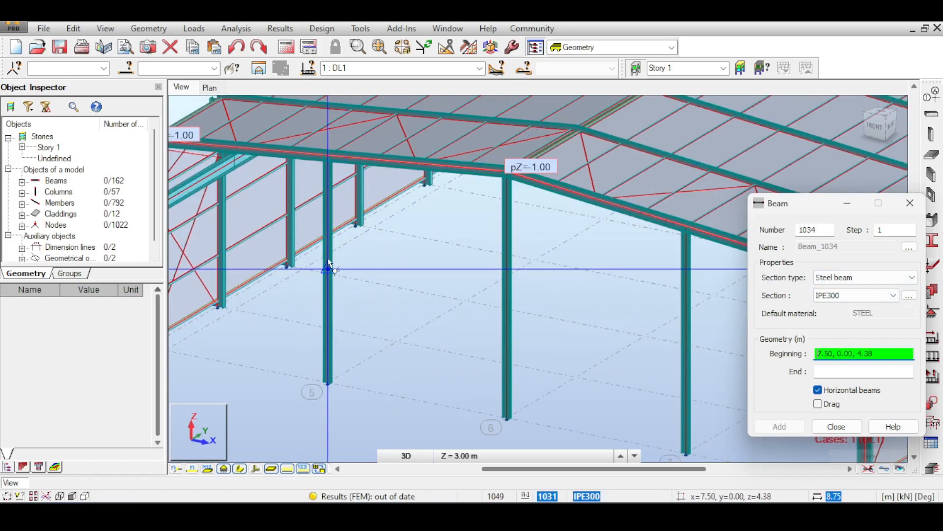
pyautogui.moveTo(783, 206); pyautogui.dragTo(469, 222)
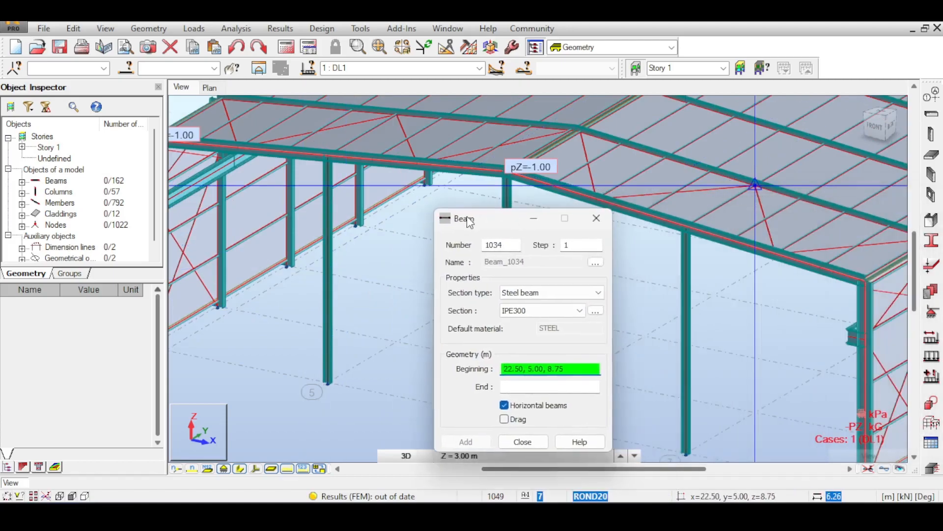
pyautogui.click(605, 224)
# - Add structural axis levels in Z at 5.00 m and 2.20 m and apply them to the structure axis
pyautogui.click(932, 94)
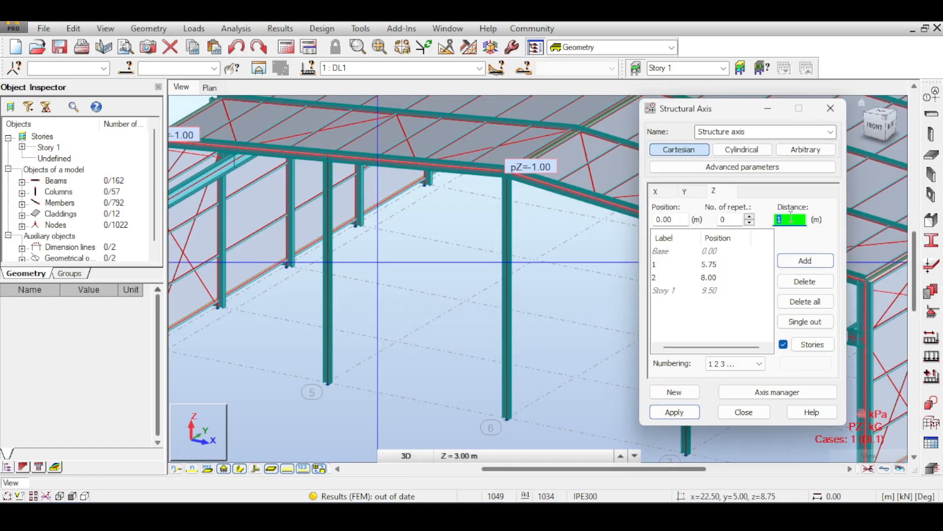
pyautogui.write('5')
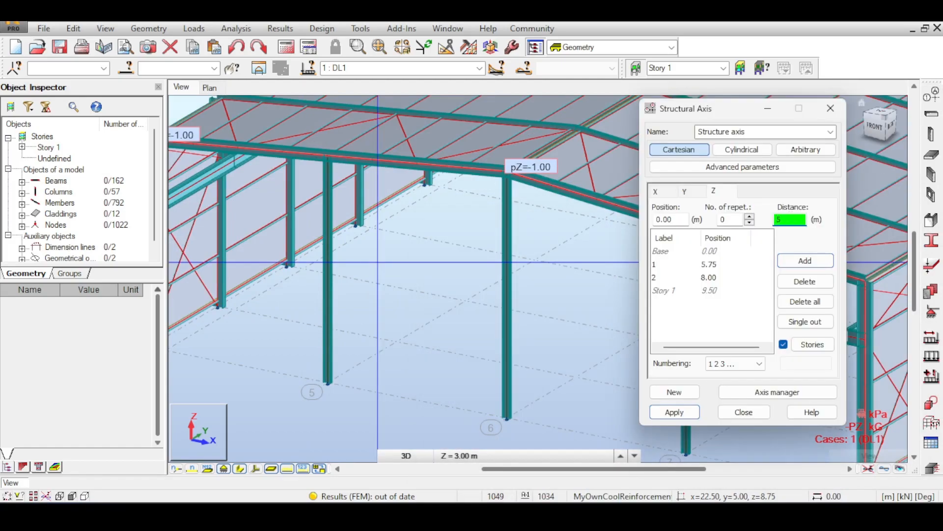
pyautogui.press('Return')
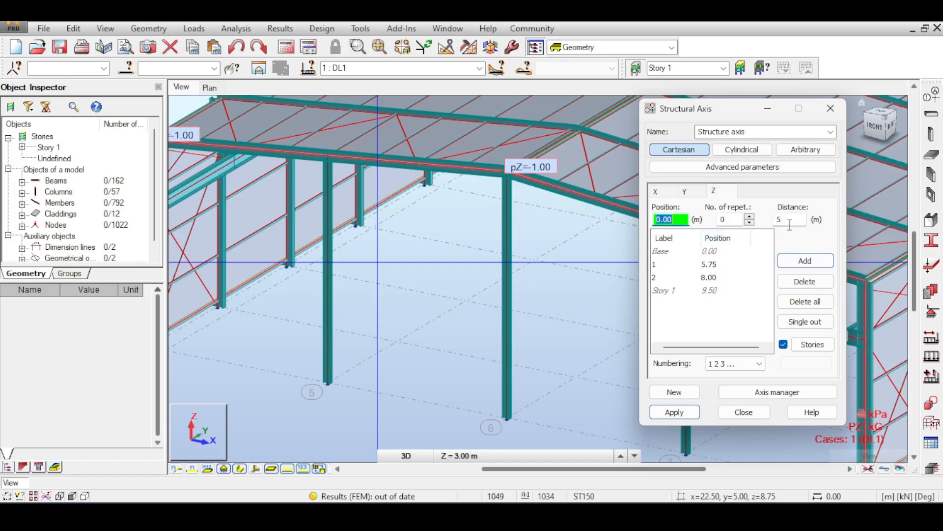
pyautogui.write('5')
pyautogui.press('Return')
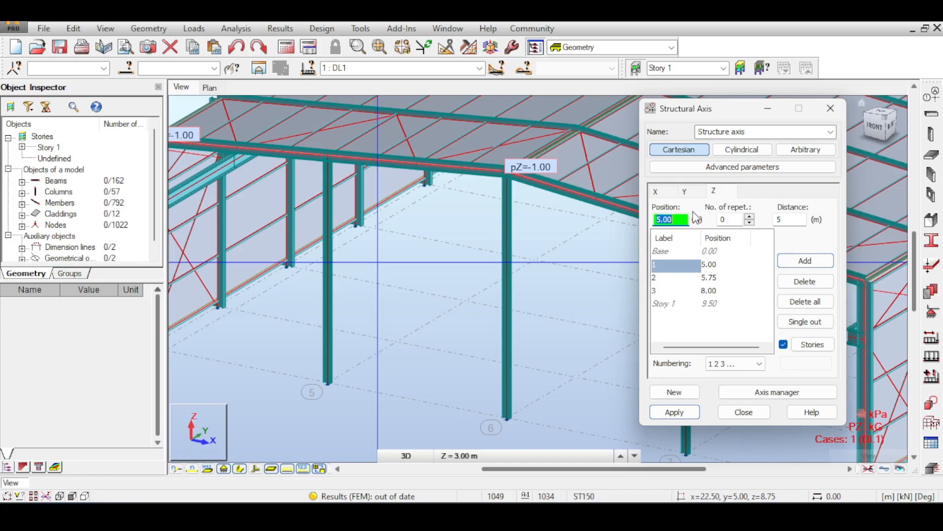
pyautogui.press('Return')
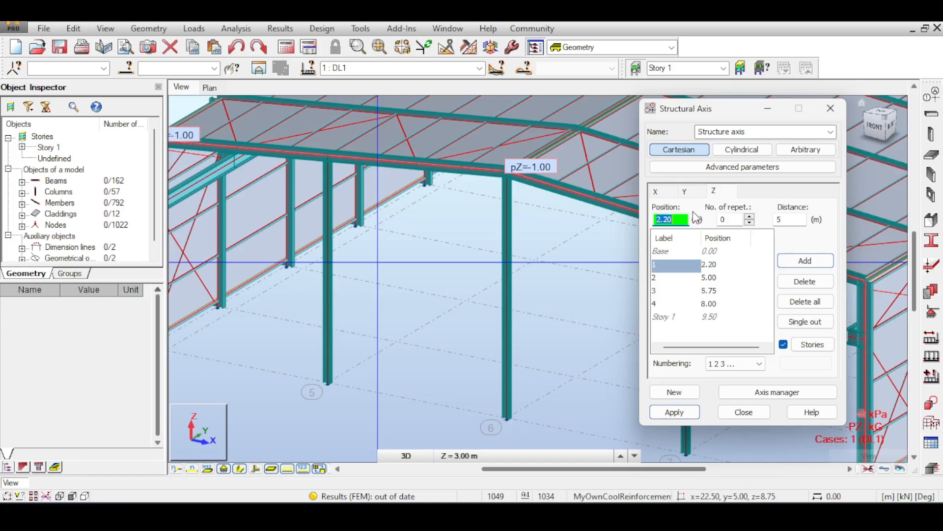
pyautogui.click(671, 410)
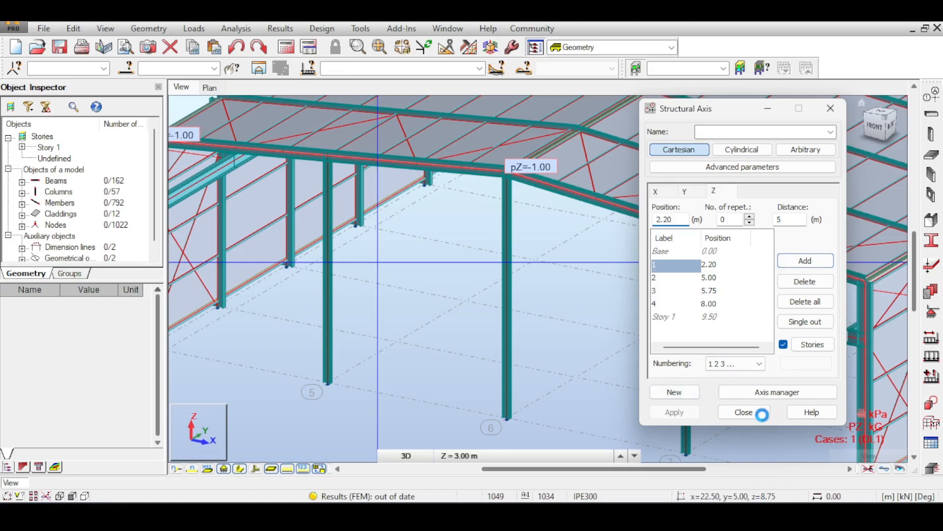
pyautogui.click(762, 414)
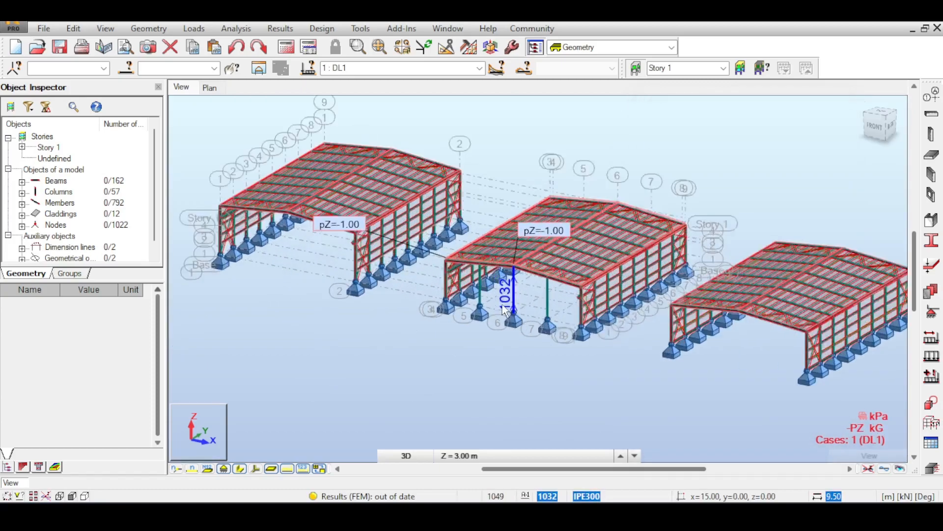
# - Place a horizontal IPE300 steel beam between the axis 5 and axis 6 gable columns, from 7.50, 0.00, 5.00 to 15.00, 0.00, 5.00
pyautogui.scroll(3, 505, 309)
pyautogui.scroll(1, 467, 260)
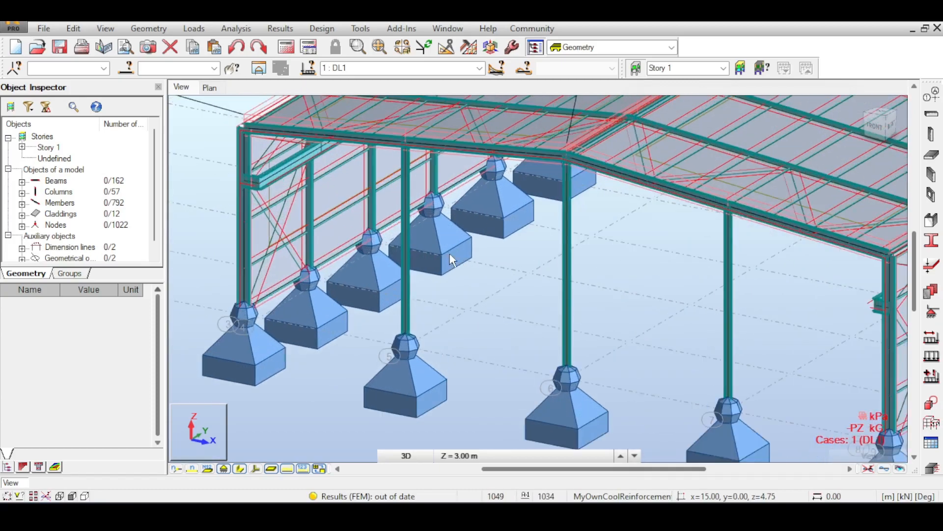
pyautogui.click(931, 113)
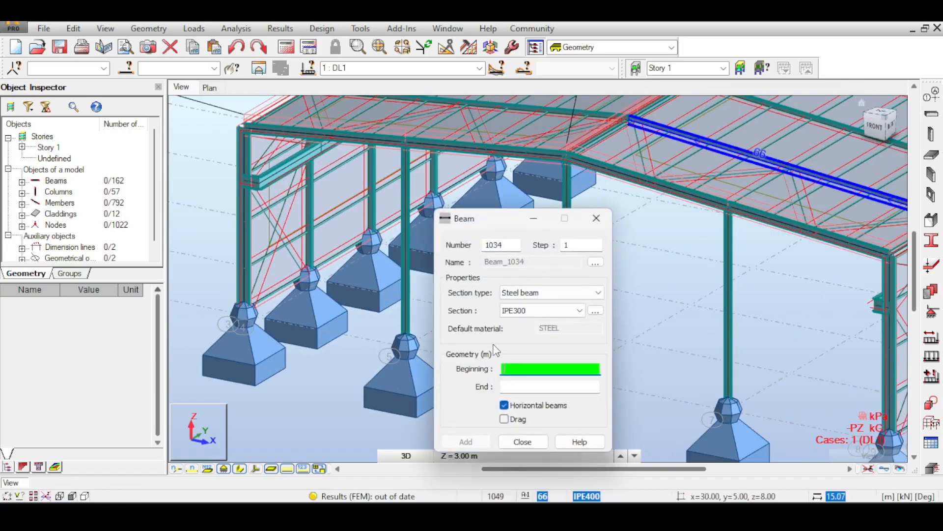
pyautogui.moveTo(409, 262); pyautogui.dragTo(352, 279, button='middle')
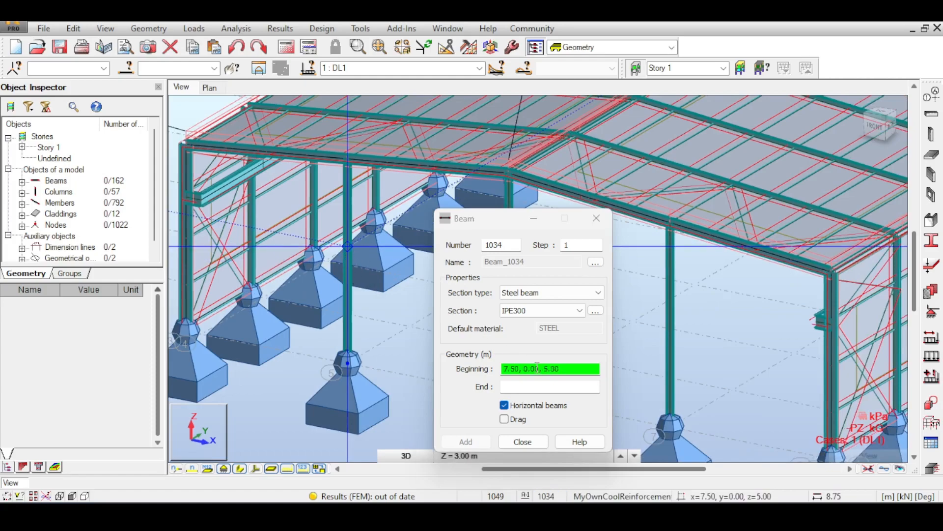
pyautogui.click(346, 247)
pyautogui.moveTo(327, 229); pyautogui.dragTo(202, 201, button='middle')
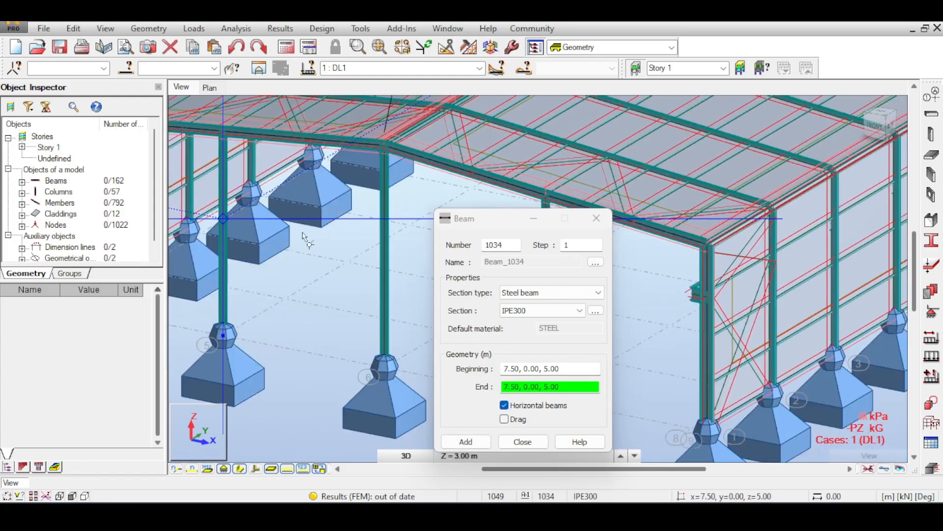
pyautogui.click(385, 248)
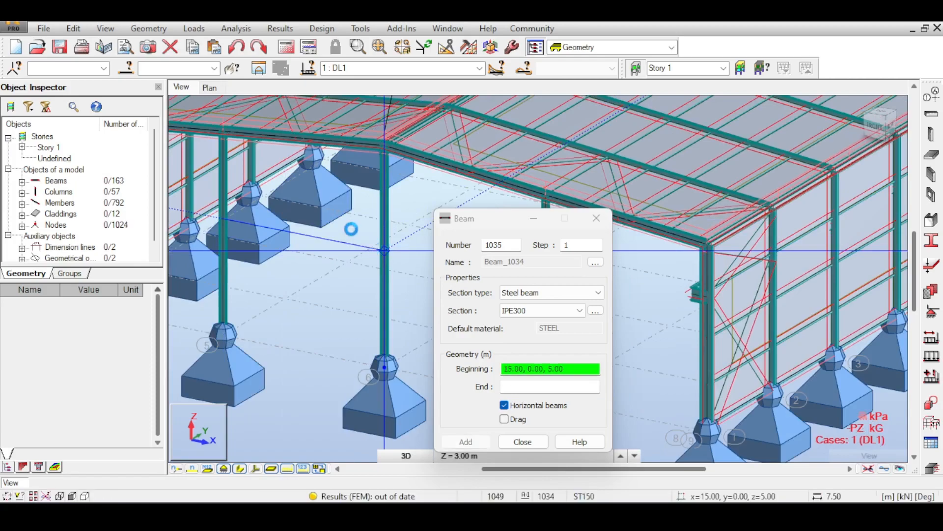
# - Place a second IPE300 beam from 15.00, 0.00, 2.20 to 22.50, 0.00, 2.20 between the axis 6 and 7 columns, and finish beam placement
pyautogui.moveTo(344, 229); pyautogui.dragTo(233, 161, button='middle')
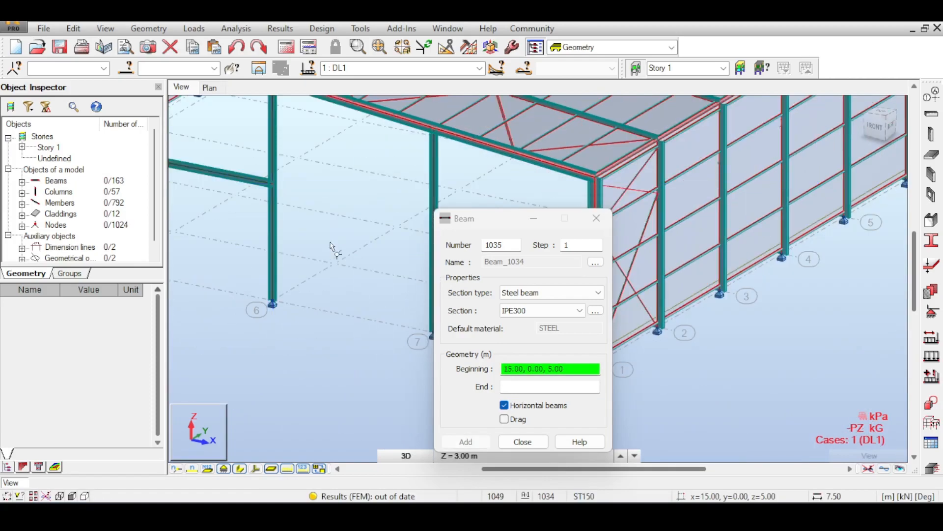
pyautogui.click(273, 245)
pyautogui.moveTo(389, 276); pyautogui.dragTo(324, 238, button='middle')
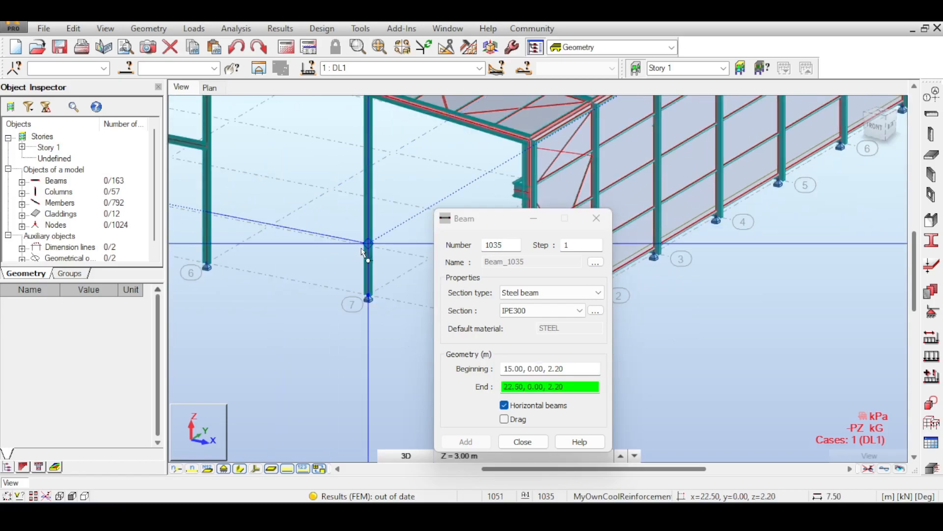
pyautogui.click(344, 246)
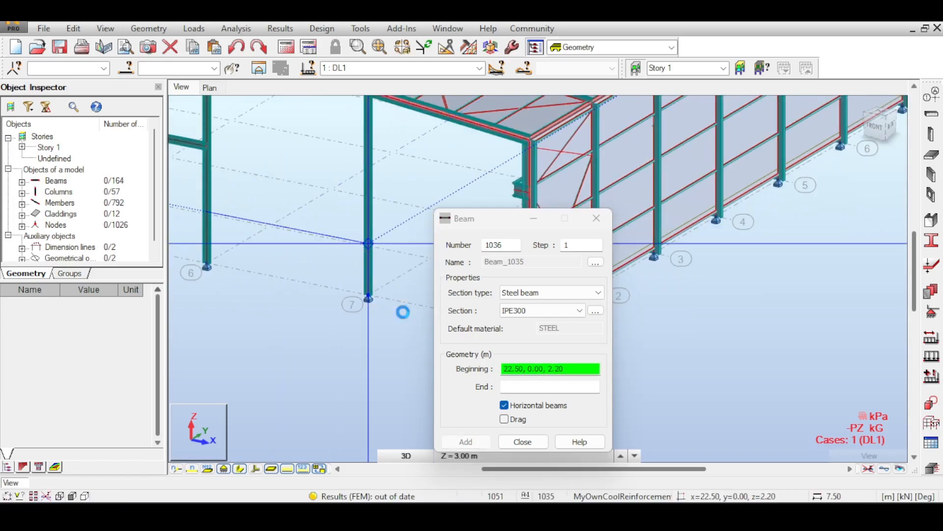
pyautogui.click(528, 441)
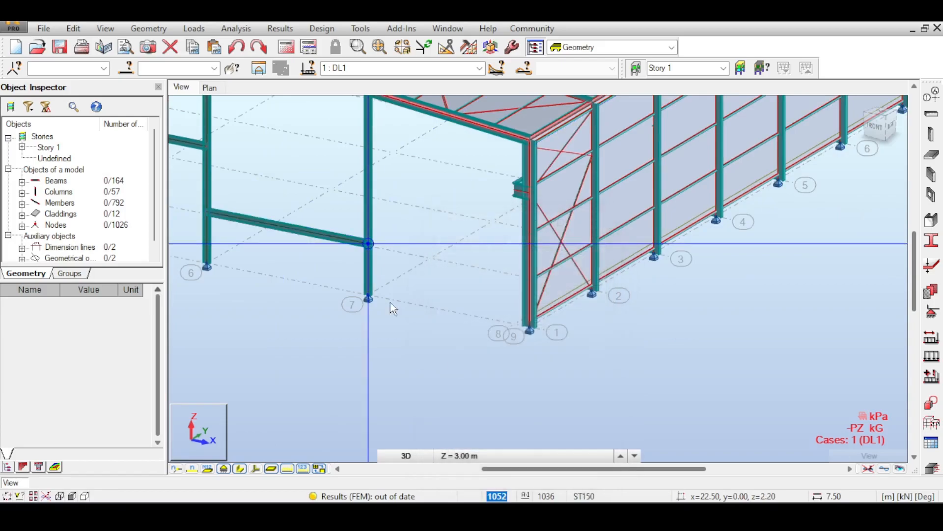
pyautogui.moveTo(319, 216); pyautogui.dragTo(543, 283, button='middle')
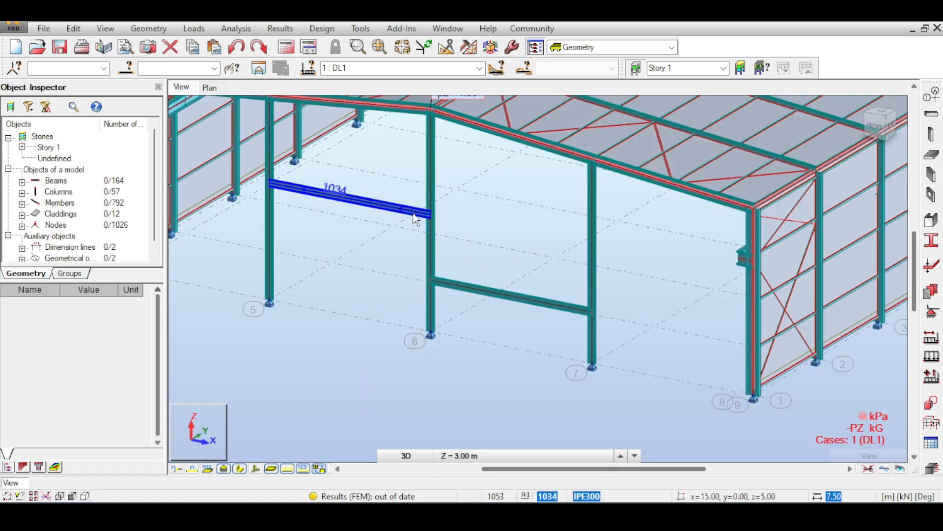
pyautogui.scroll(1, 437, 231)
pyautogui.scroll(2, 439, 235)
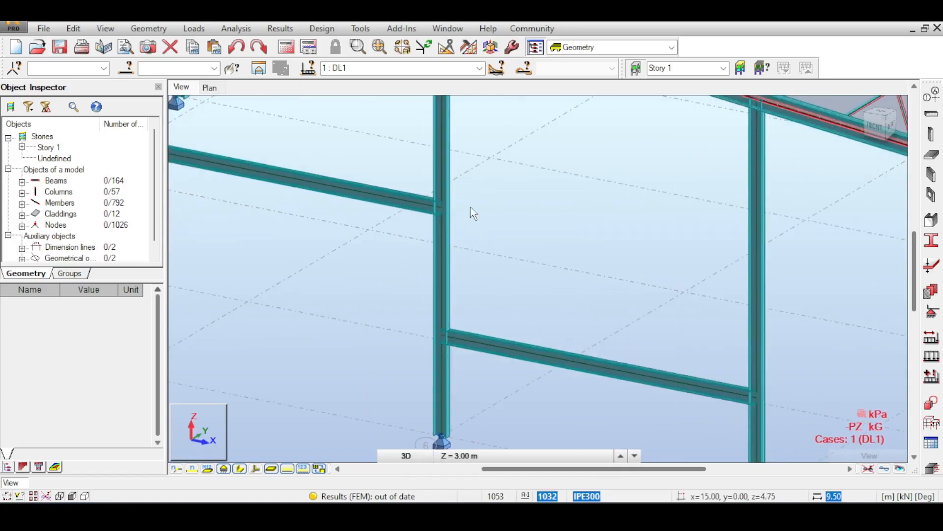
# - Inspect the two horizontal gable beams between axes 5 and 7 and the joint where the axis 7 column meets the rafter
pyautogui.moveTo(427, 269); pyautogui.dragTo(533, 221, button='middle')
pyautogui.scroll(-1, 535, 224)
pyautogui.scroll(-2, 536, 226)
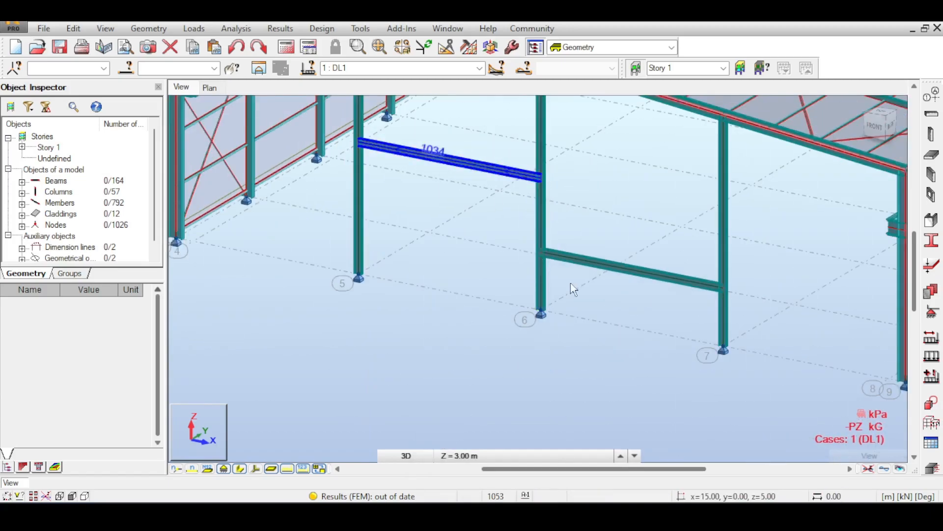
pyautogui.scroll(1, 494, 296)
pyautogui.scroll(1, 546, 241)
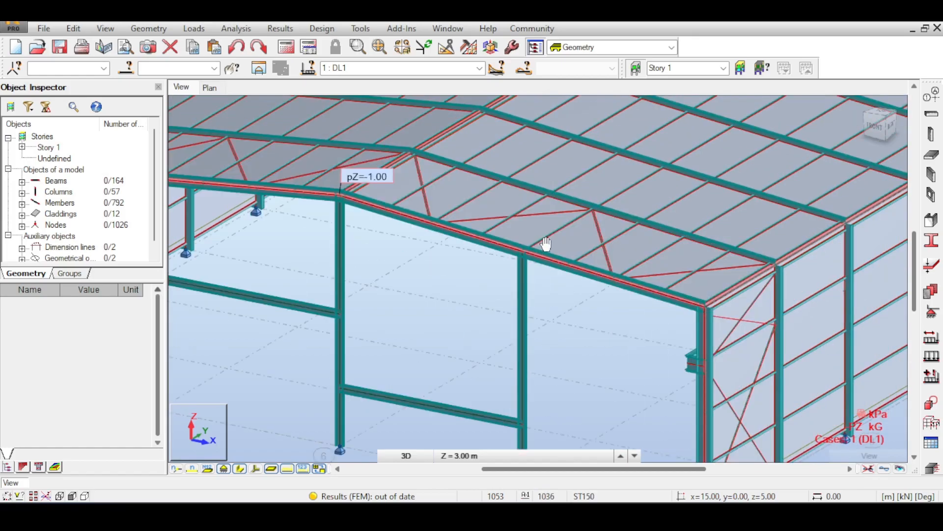
pyautogui.scroll(1, 505, 258)
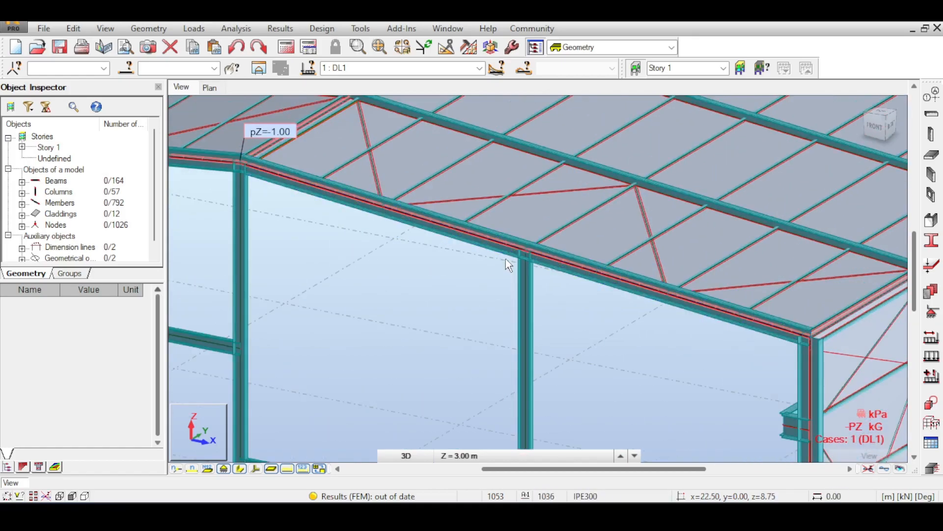
pyautogui.click(544, 268)
pyautogui.scroll(2, 624, 234)
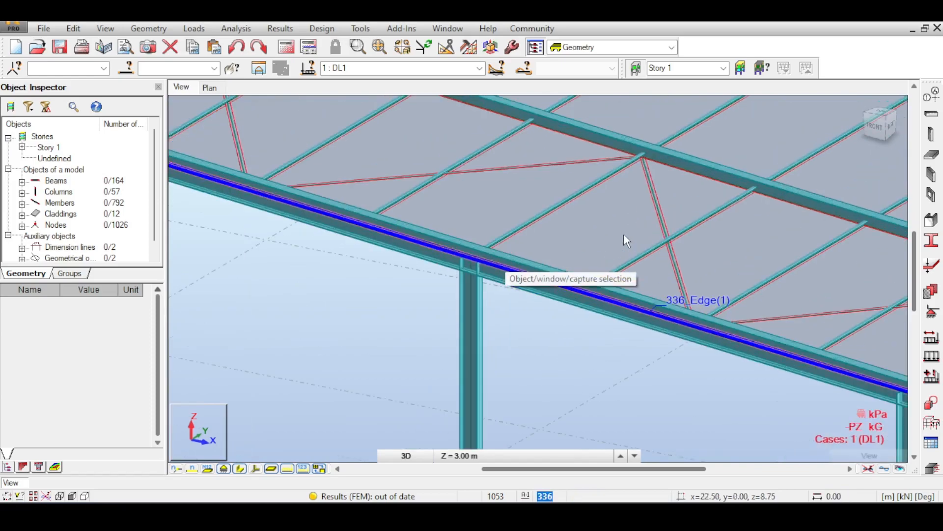
pyautogui.scroll(-2, 623, 234)
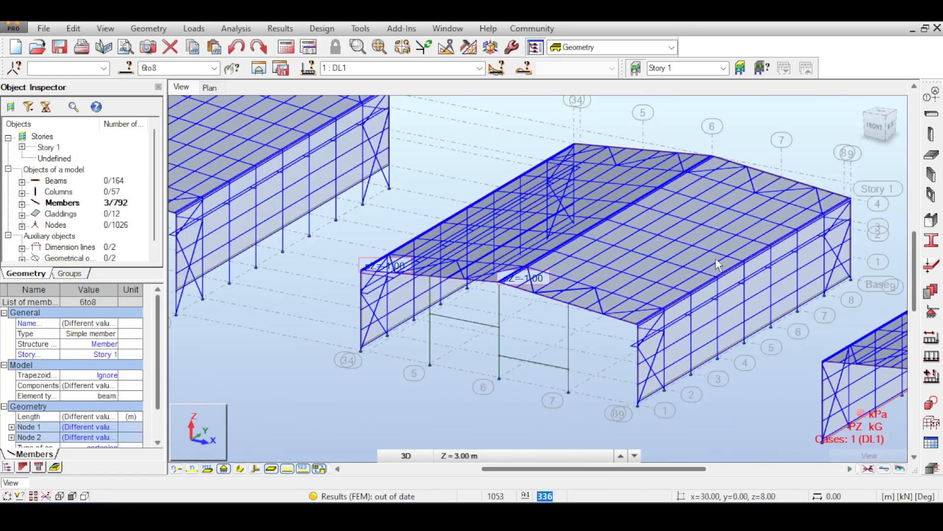
pyautogui.click(814, 235)
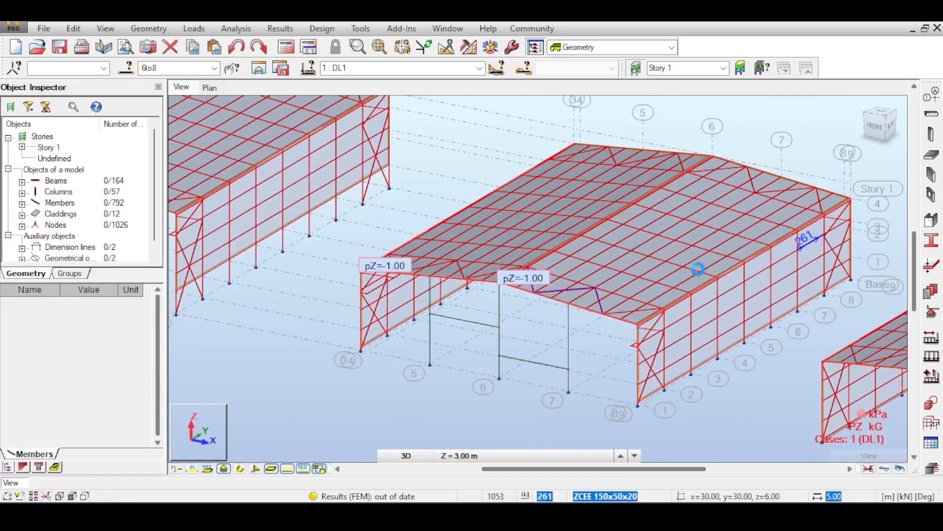
# - Examine the sloping gable rafter and cladding edge above the axis 7 column to judge how the column head connects
pyautogui.moveTo(628, 255); pyautogui.dragTo(549, 233, button='middle')
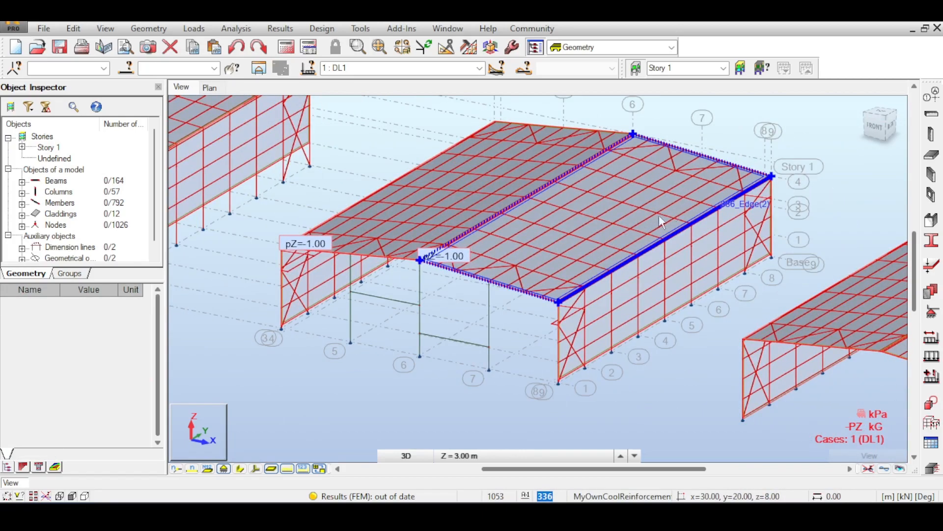
pyautogui.scroll(4, 547, 290)
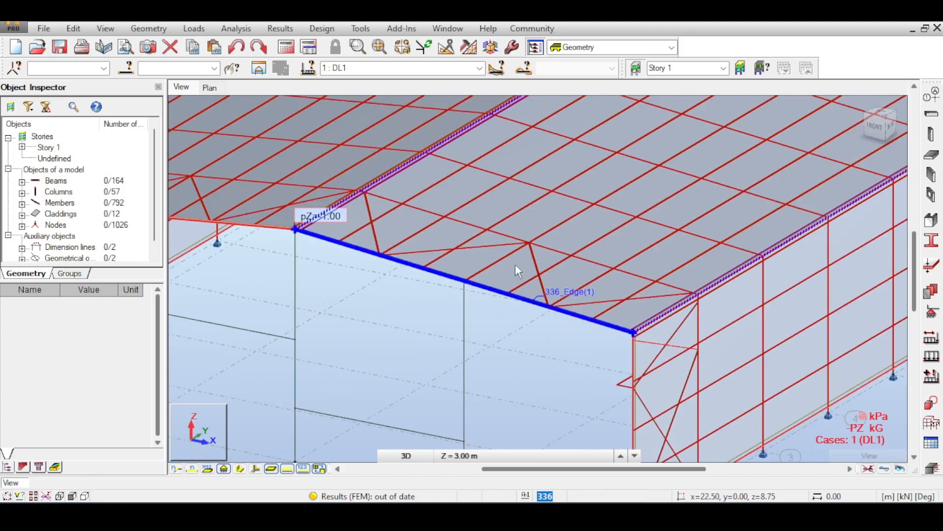
pyautogui.moveTo(478, 272); pyautogui.dragTo(506, 262, button='middle')
pyautogui.scroll(2, 481, 272)
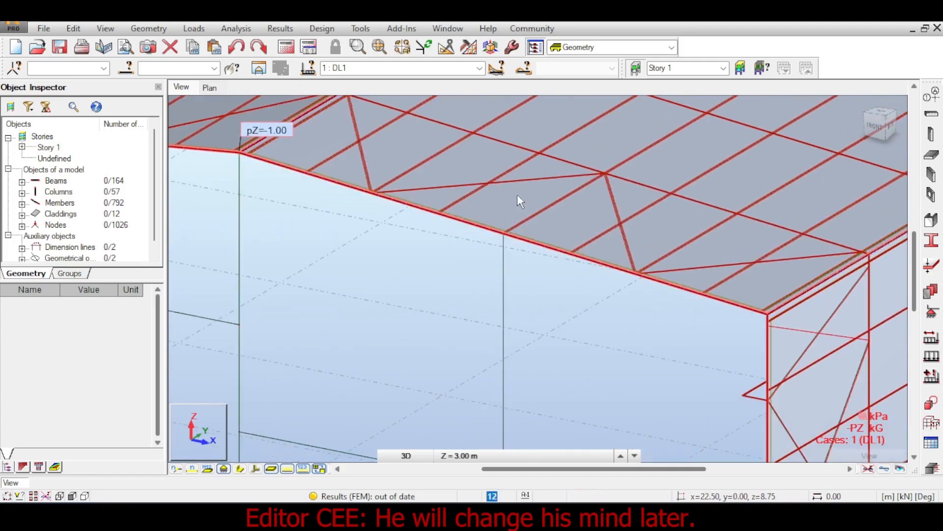
pyautogui.click(506, 239)
pyautogui.moveTo(511, 296); pyautogui.dragTo(447, 329, button='middle')
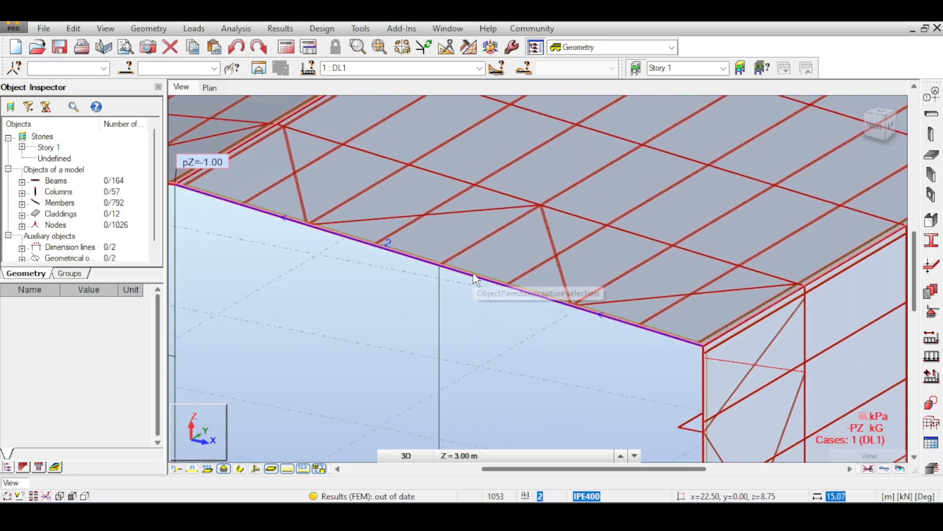
pyautogui.scroll(-3, 475, 279)
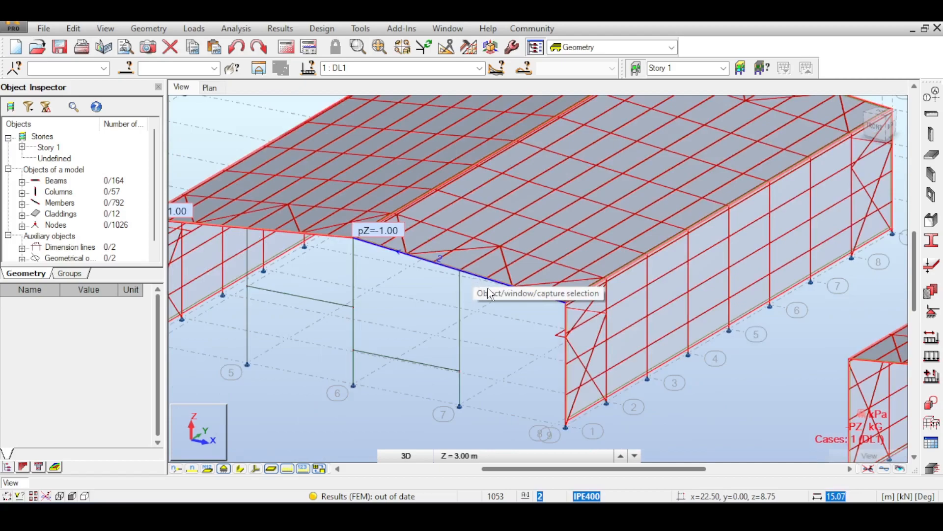
pyautogui.moveTo(496, 329); pyautogui.dragTo(478, 314, button='middle')
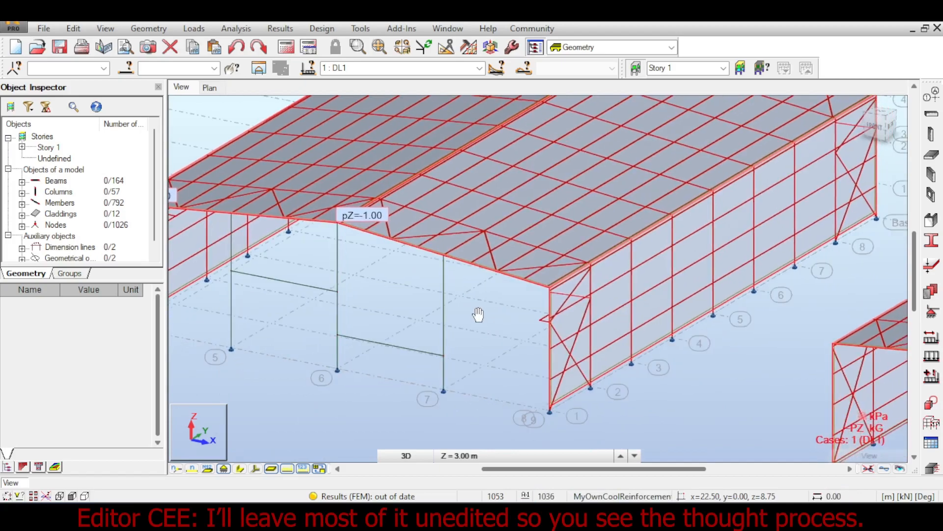
pyautogui.scroll(5, 508, 257)
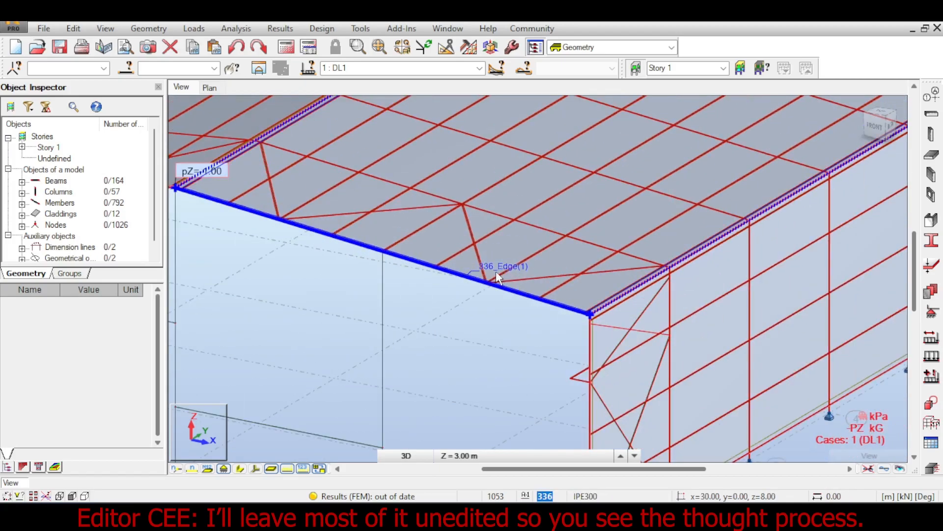
pyautogui.scroll(1, 380, 271)
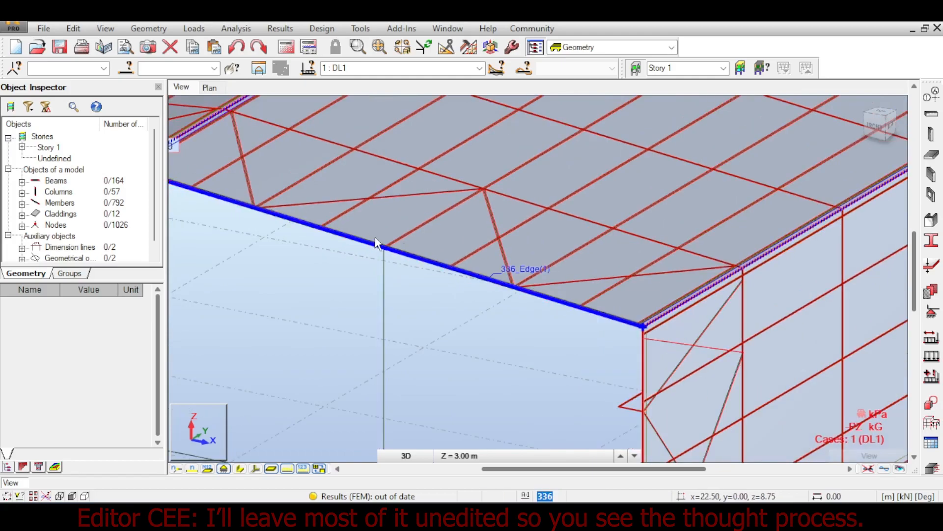
pyautogui.moveTo(383, 257); pyautogui.dragTo(544, 232, button='middle')
pyautogui.scroll(-3, 543, 248)
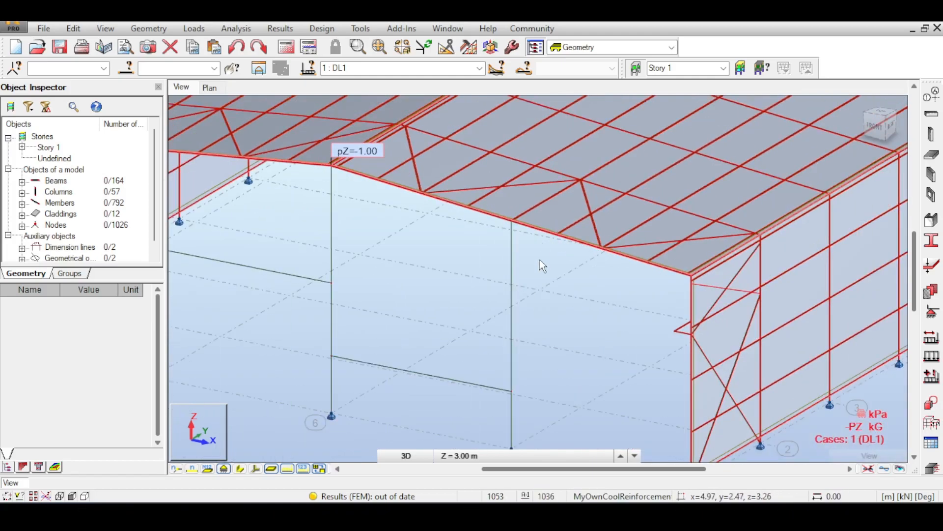
pyautogui.scroll(-3, 543, 268)
pyautogui.scroll(1, 548, 314)
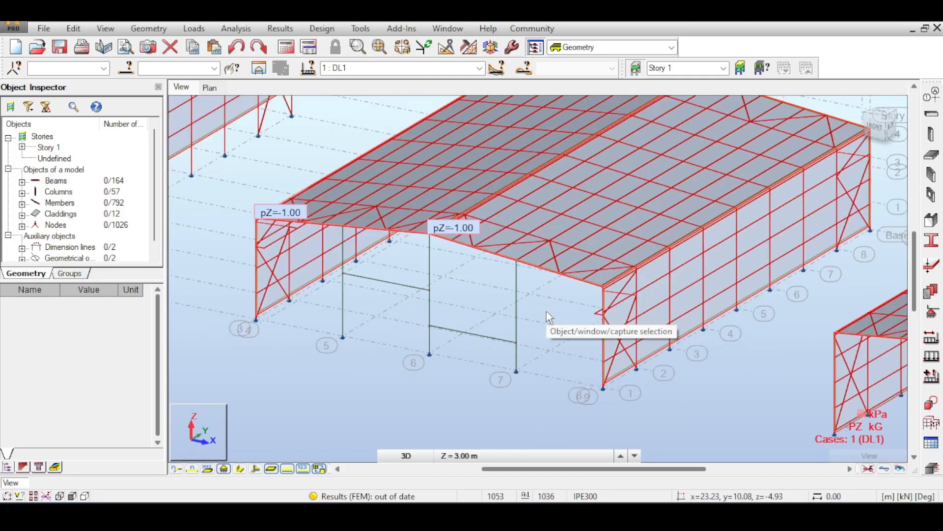
pyautogui.scroll(3, 531, 294)
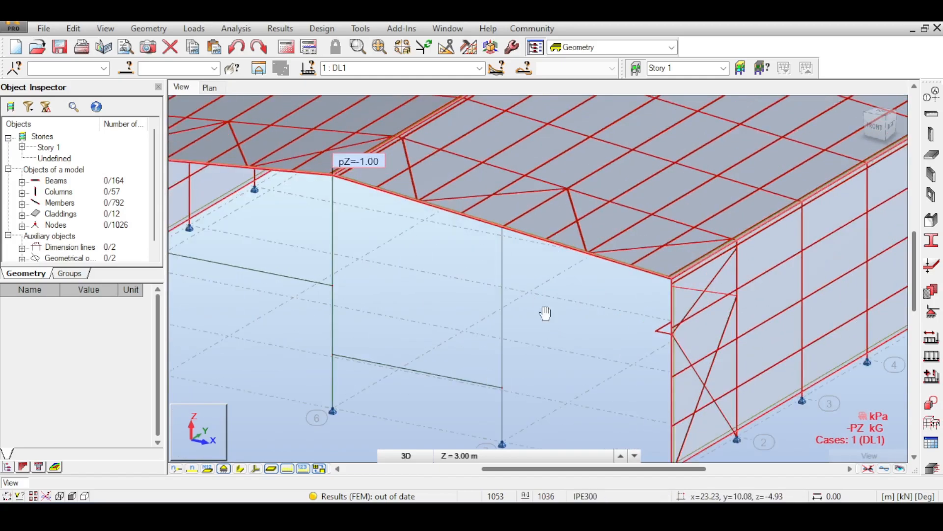
pyautogui.moveTo(544, 311); pyautogui.dragTo(584, 239, button='middle')
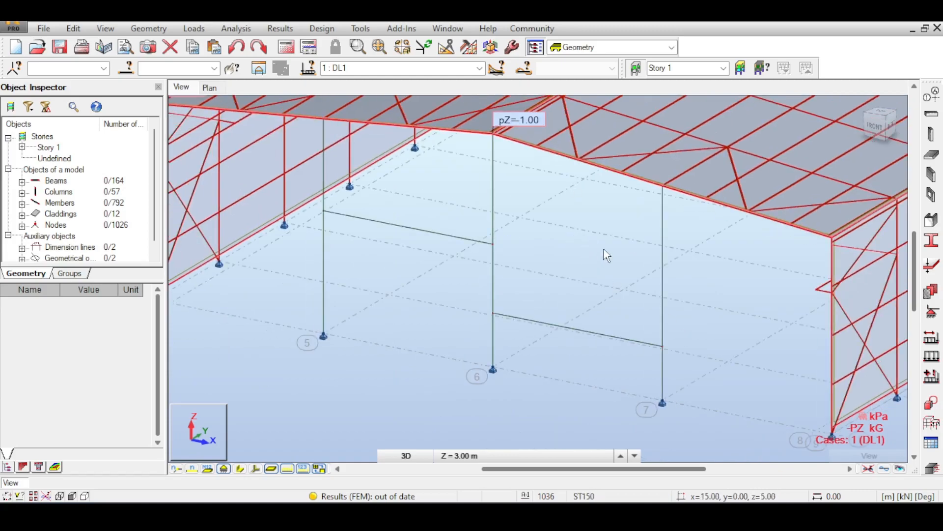
# - Select the axis 7 gable column and start a new member release definition based on Fixed-Pinned, ready for its label
pyautogui.click(663, 209)
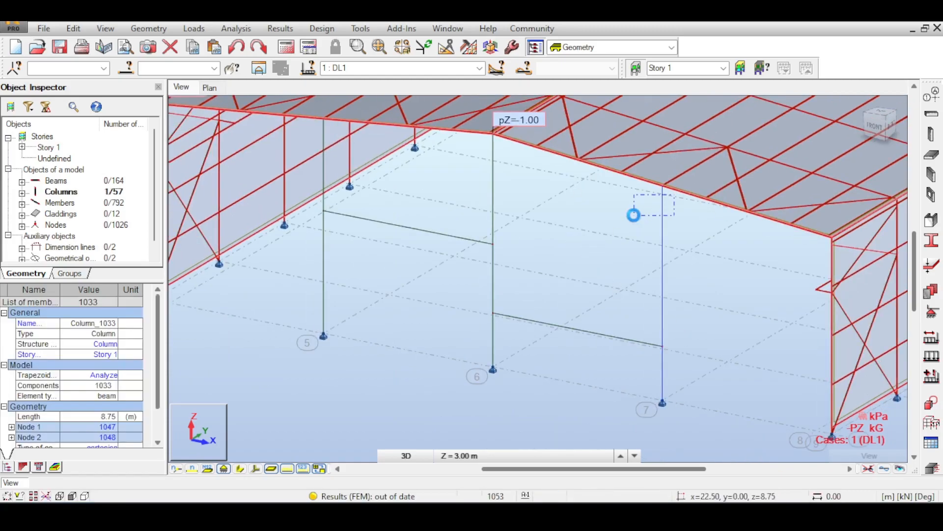
pyautogui.click(74, 28)
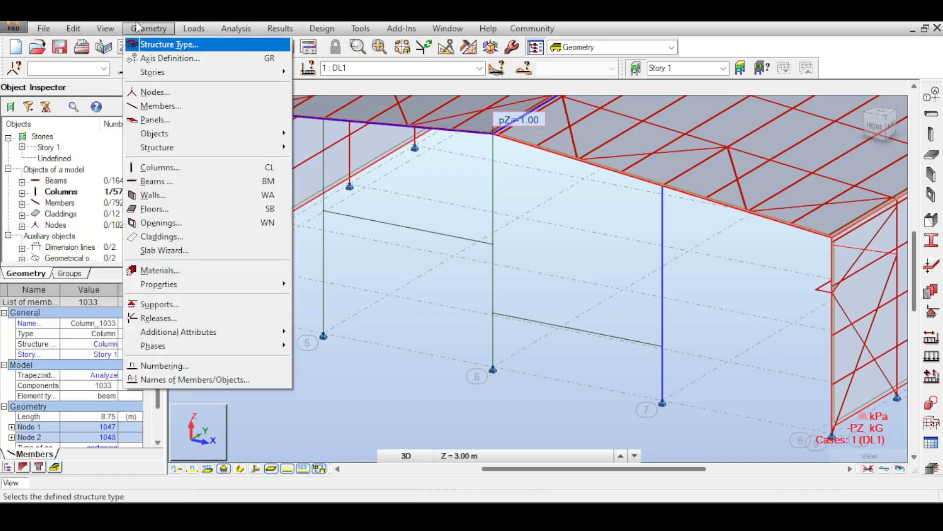
pyautogui.click(159, 318)
pyautogui.click(806, 145)
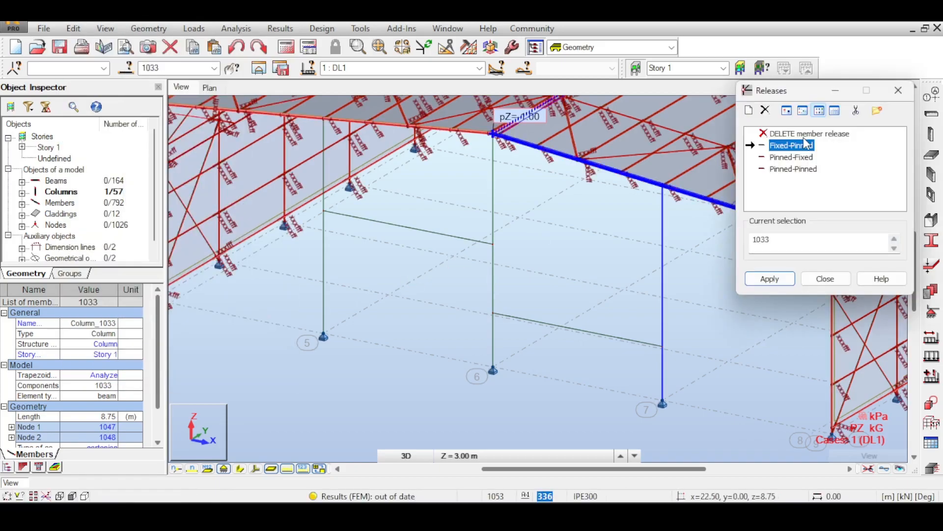
pyautogui.click(749, 111)
pyautogui.moveTo(636, 228); pyautogui.dragTo(514, 226, button='middle')
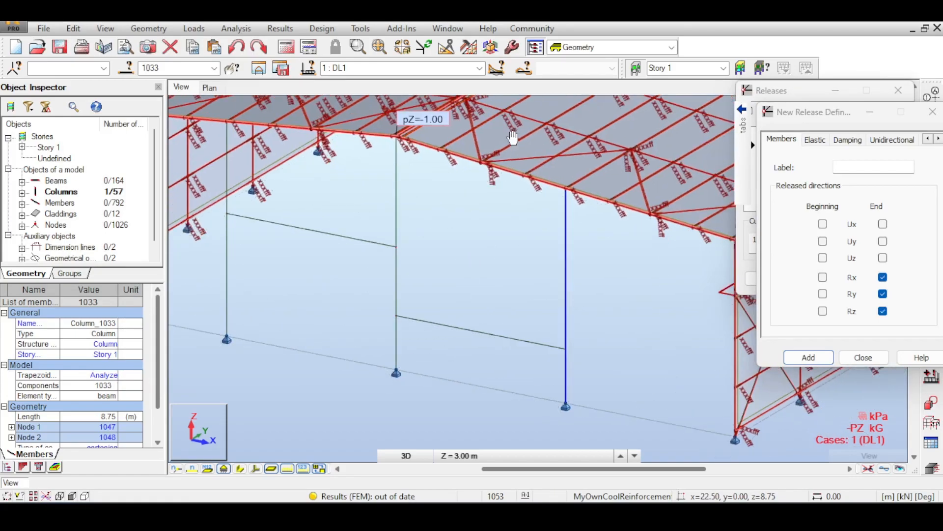
pyautogui.scroll(5, 579, 362)
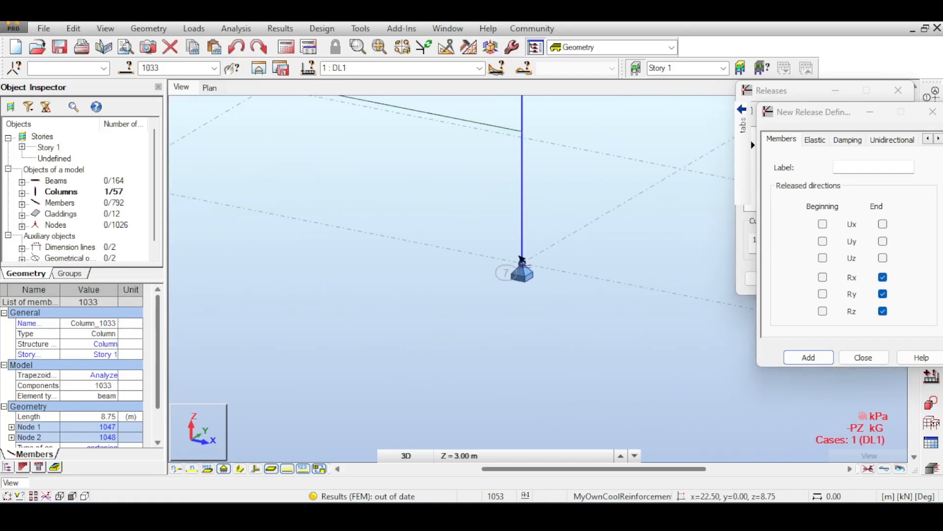
pyautogui.scroll(-6, 521, 259)
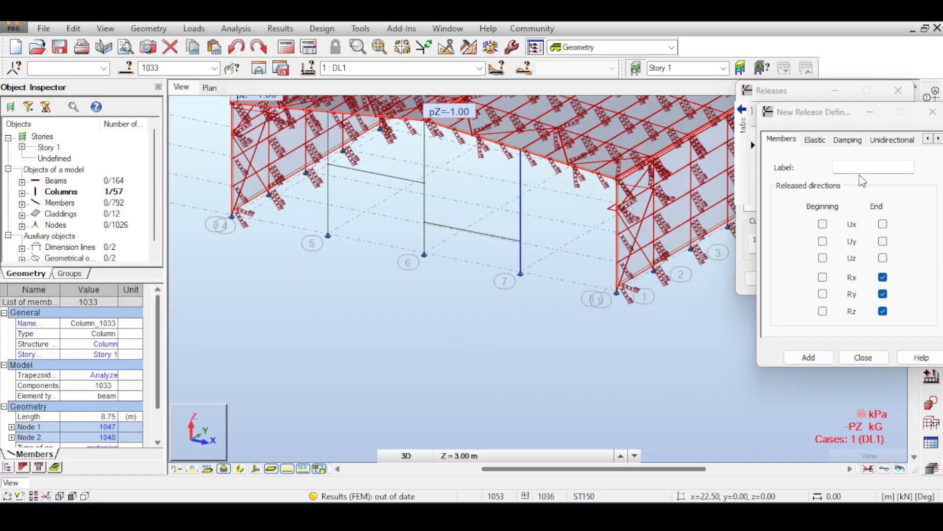
pyautogui.click(867, 168)
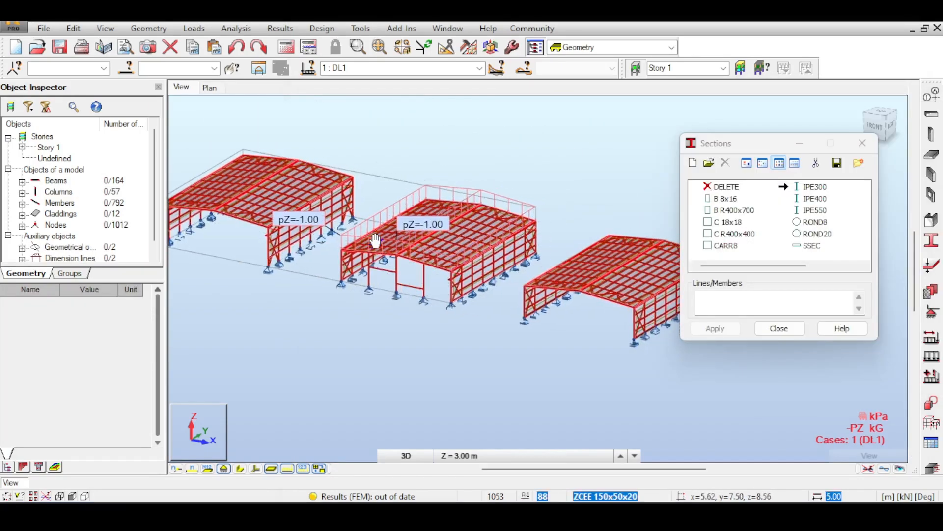
# - Close the section definitions and inspect the gable columns, beams and supports of the middle hall
pyautogui.moveTo(543, 142); pyautogui.dragTo(626, 149, button='middle')
pyautogui.moveTo(588, 184); pyautogui.dragTo(571, 175, button='middle')
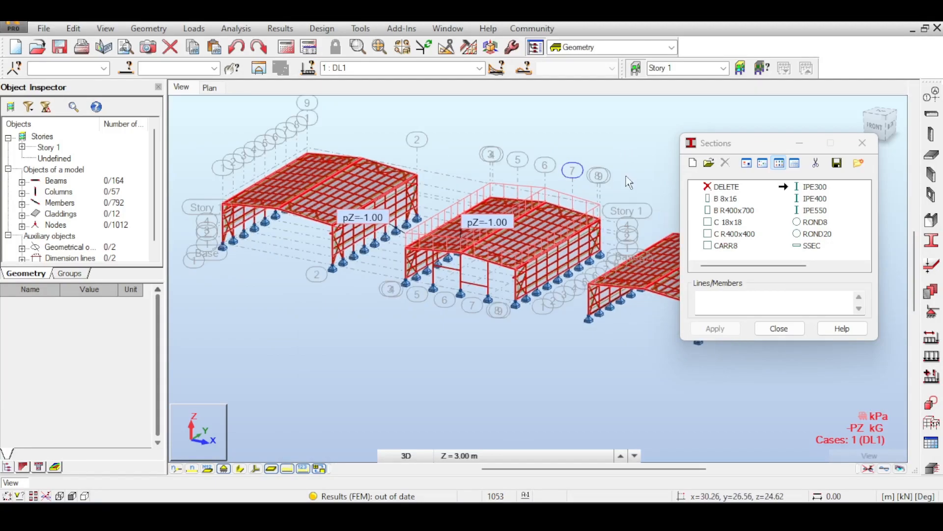
pyautogui.moveTo(766, 147); pyautogui.dragTo(820, 125)
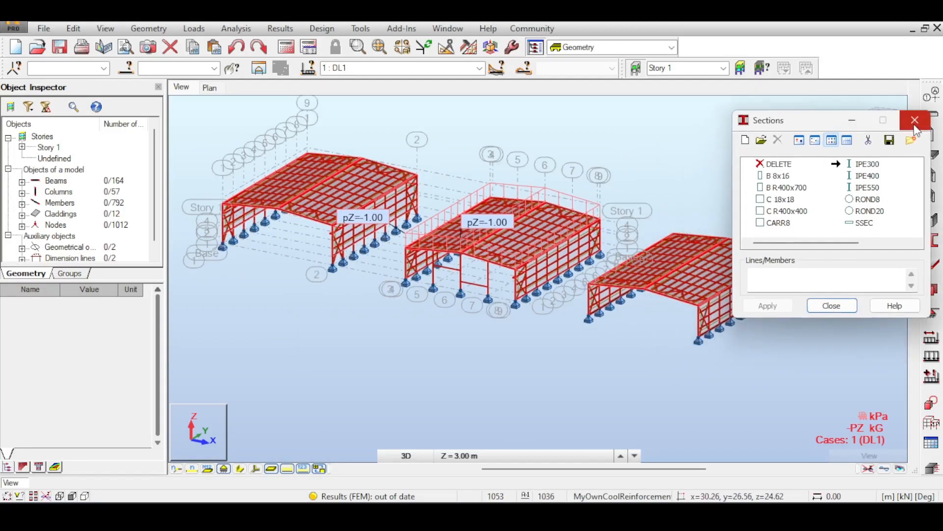
pyautogui.click(916, 122)
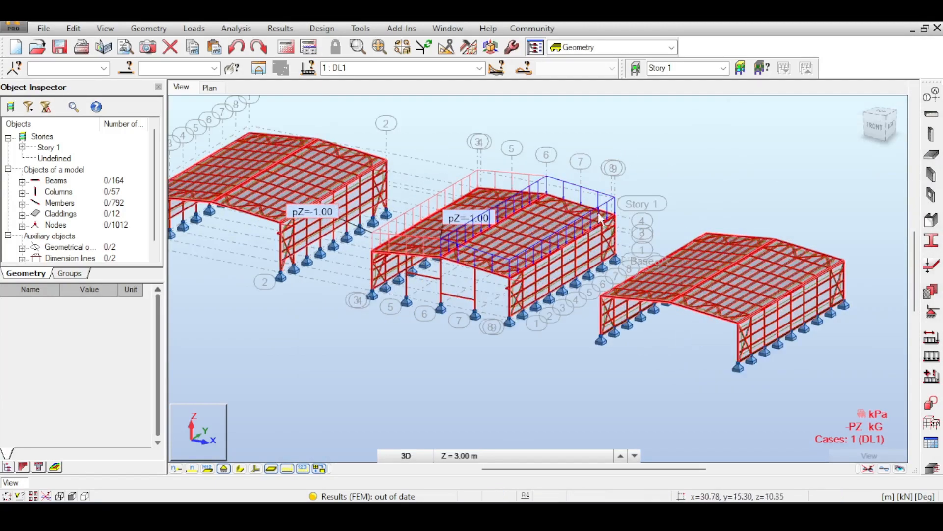
pyautogui.scroll(2, 597, 211)
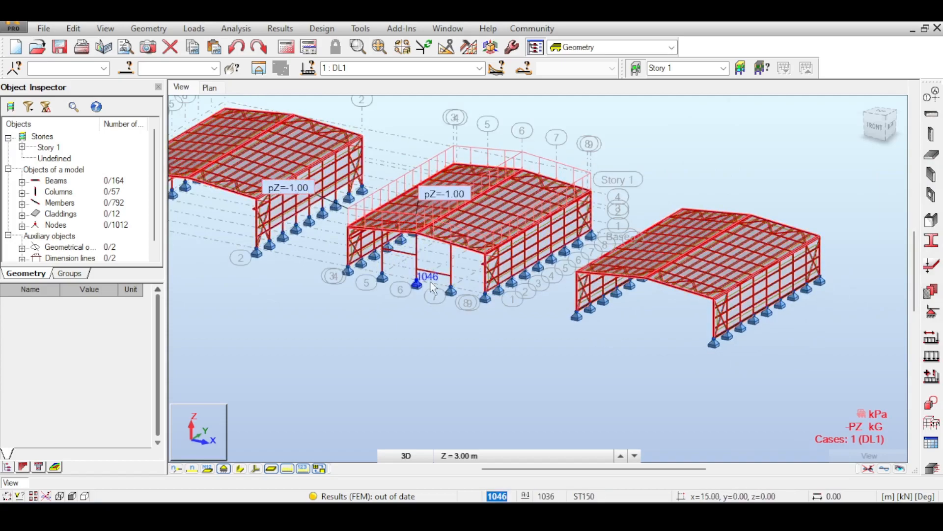
pyautogui.moveTo(510, 311); pyautogui.dragTo(492, 302, button='middle')
pyautogui.scroll(4, 408, 236)
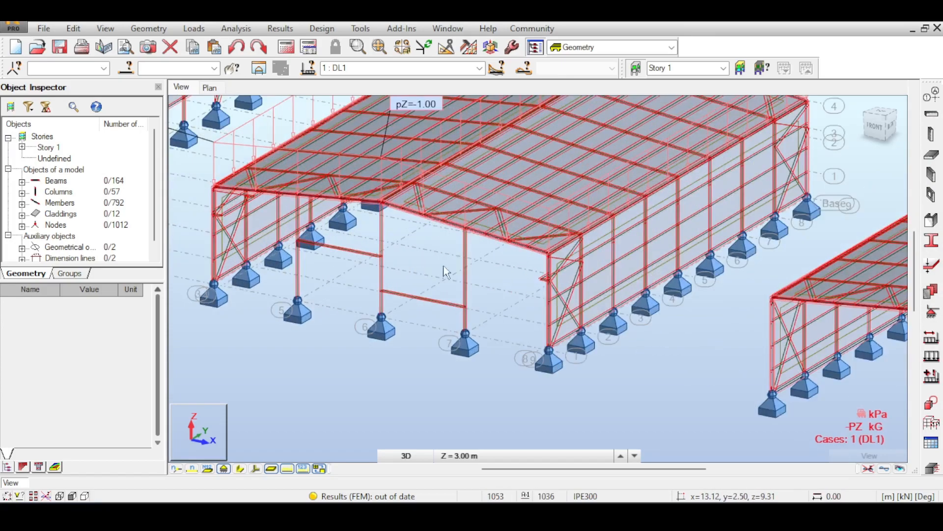
# - Open the member release definitions and examine the releases on the gable columns and across the three halls
pyautogui.click(148, 28)
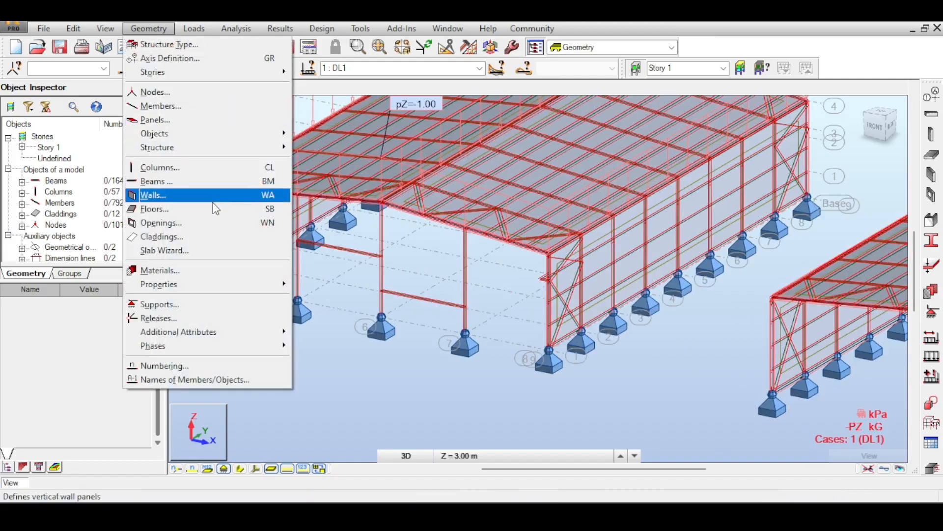
pyautogui.click(209, 318)
pyautogui.scroll(5, 469, 236)
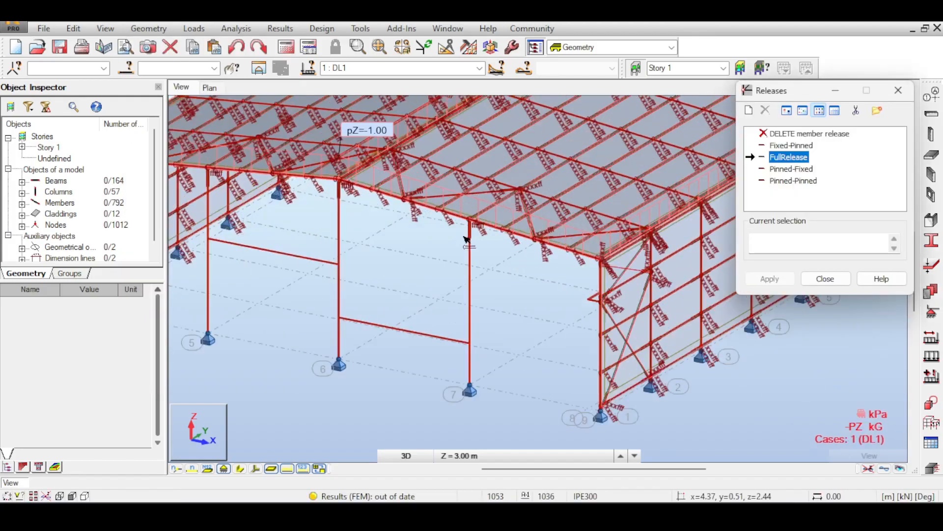
pyautogui.scroll(-4, 530, 252)
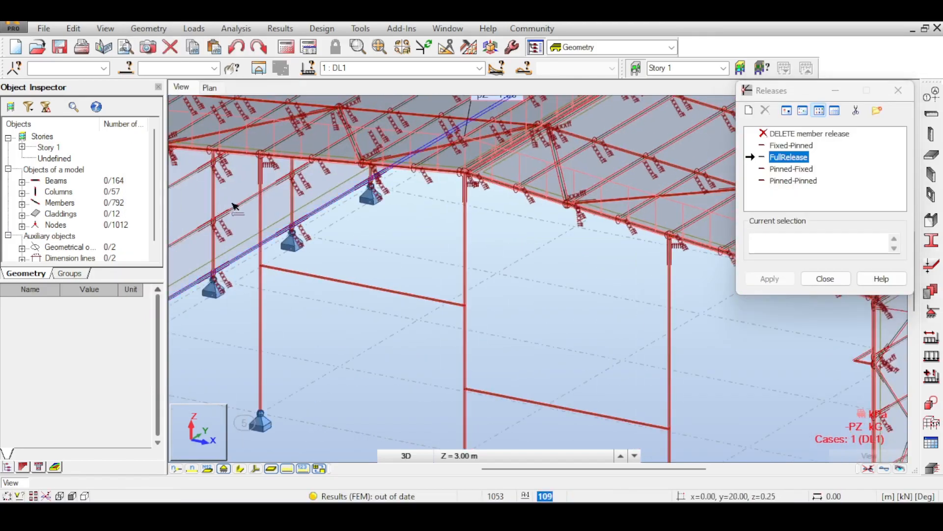
pyautogui.scroll(-8, 264, 208)
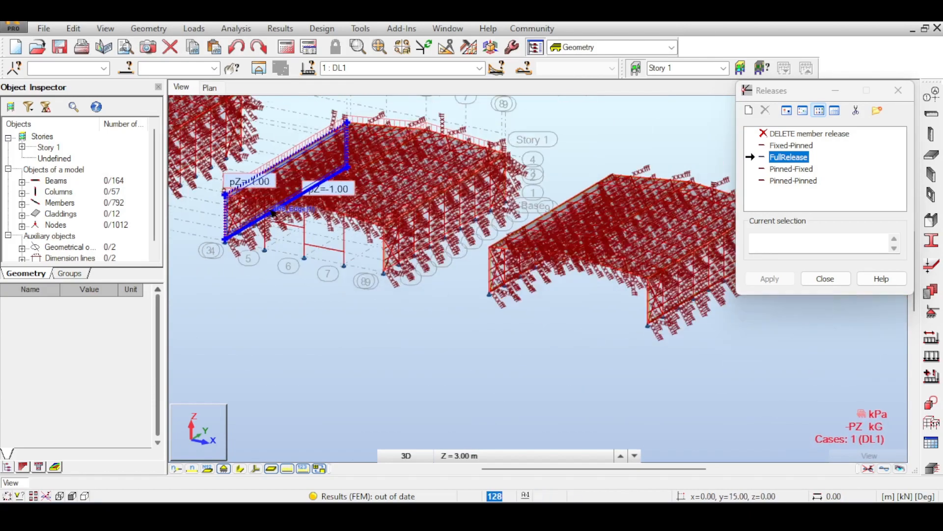
pyautogui.moveTo(325, 197); pyautogui.dragTo(442, 231, button='middle')
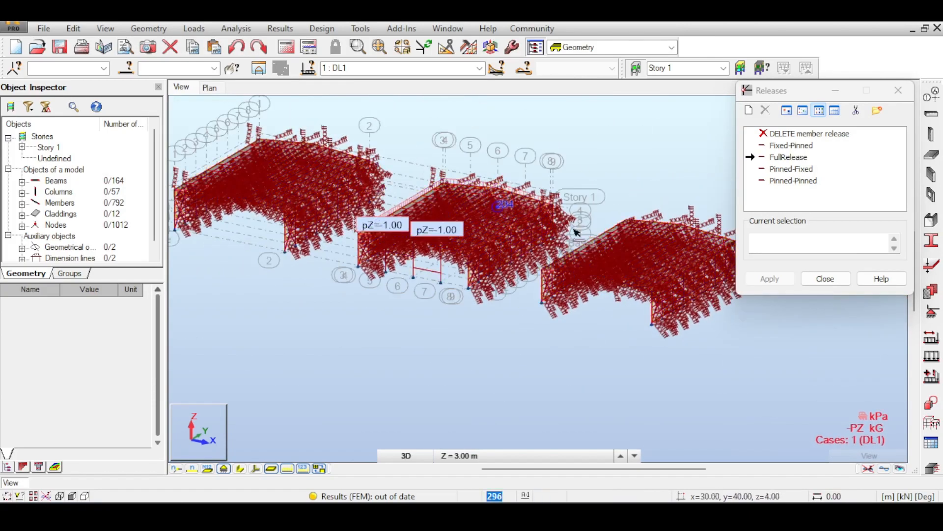
# - Close the member release definitions and inspect the three halls, comparing the middle hall with its gable framing to the two outer halls
pyautogui.click(819, 280)
pyautogui.moveTo(642, 178); pyautogui.dragTo(620, 134, button='middle')
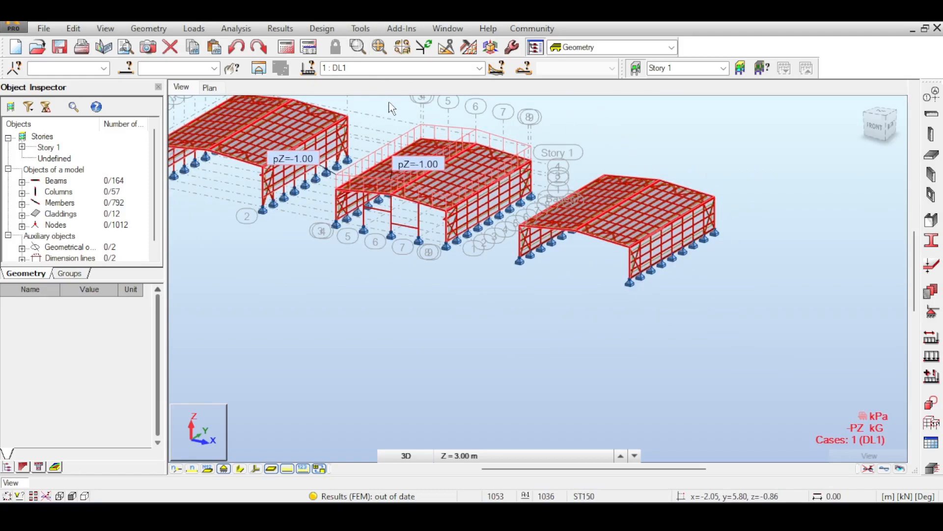
pyautogui.moveTo(391, 108); pyautogui.dragTo(375, 172, button='middle')
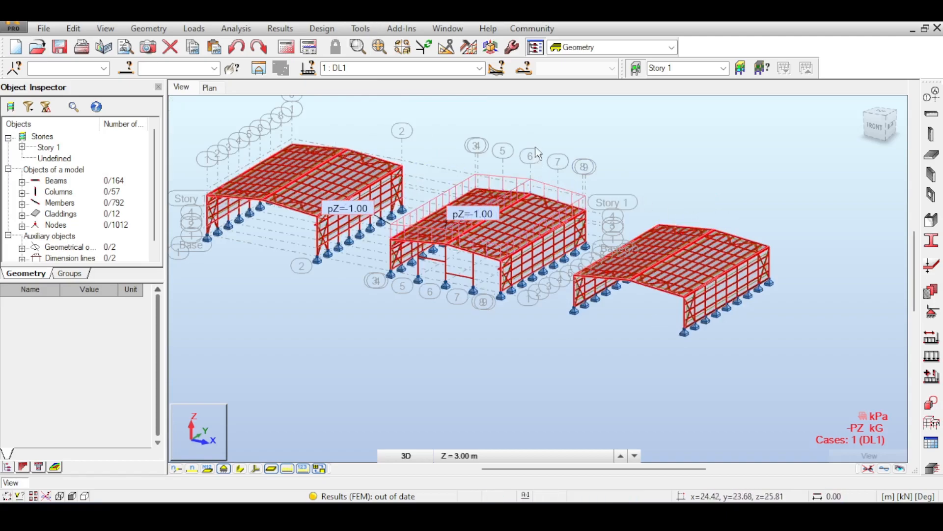
pyautogui.moveTo(547, 134); pyautogui.dragTo(590, 156, button='middle')
pyautogui.moveTo(720, 182); pyautogui.dragTo(701, 172, button='middle')
pyautogui.moveTo(740, 198); pyautogui.dragTo(707, 172, button='middle')
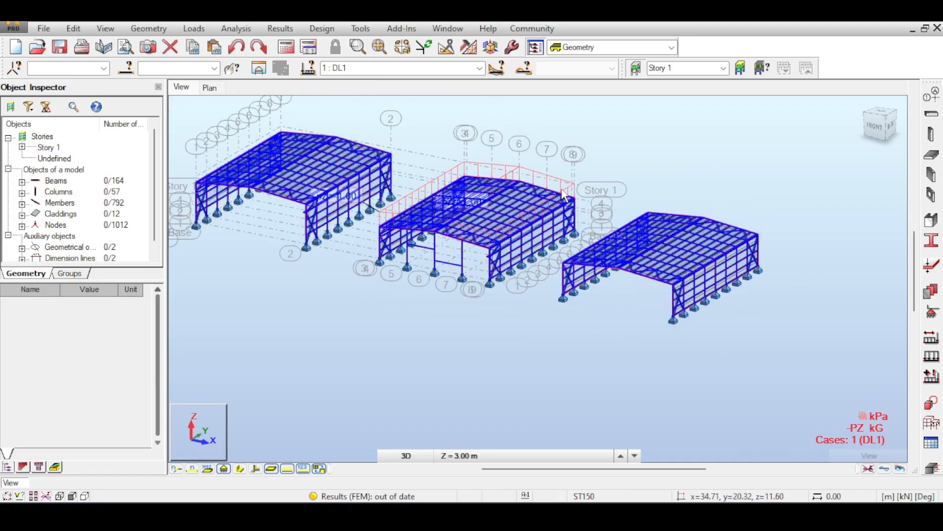
pyautogui.moveTo(562, 189); pyautogui.dragTo(589, 150, button='middle')
pyautogui.moveTo(474, 104); pyautogui.dragTo(495, 166, button='middle')
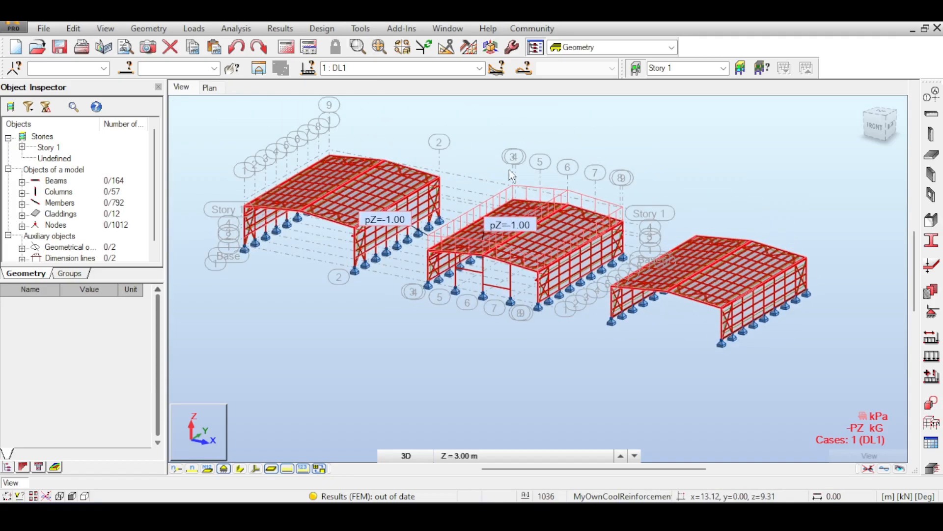
pyautogui.scroll(3, 541, 223)
pyautogui.scroll(-1, 545, 223)
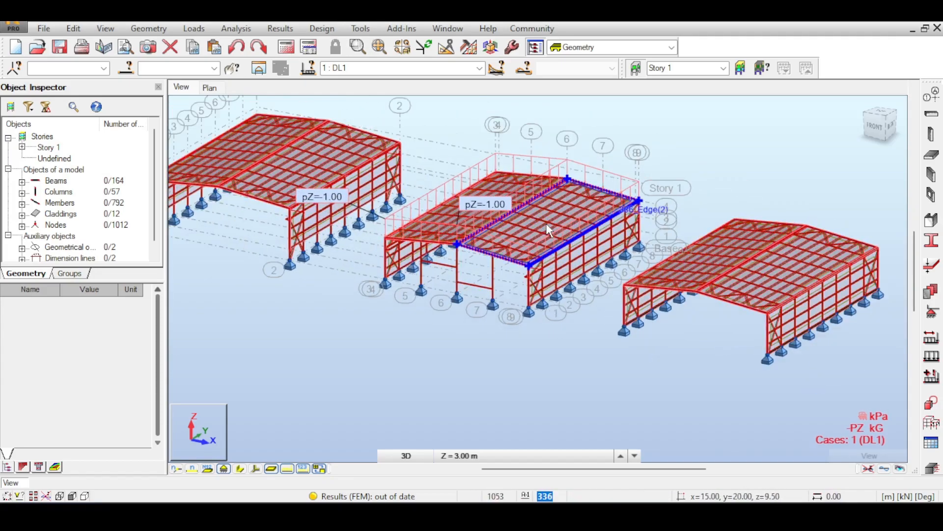
pyautogui.scroll(-2, 546, 223)
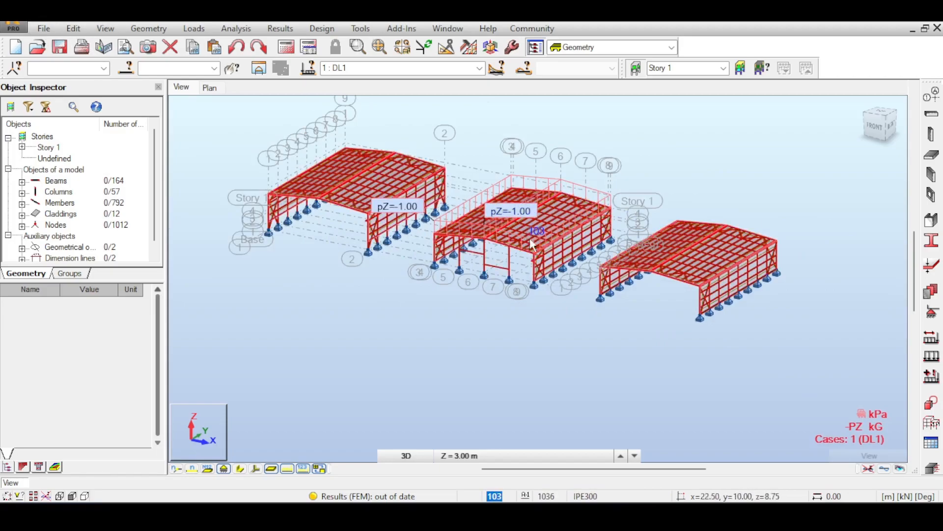
pyautogui.moveTo(679, 206); pyautogui.dragTo(658, 154, button='middle')
pyautogui.scroll(2, 652, 207)
pyautogui.scroll(-1, 405, 156)
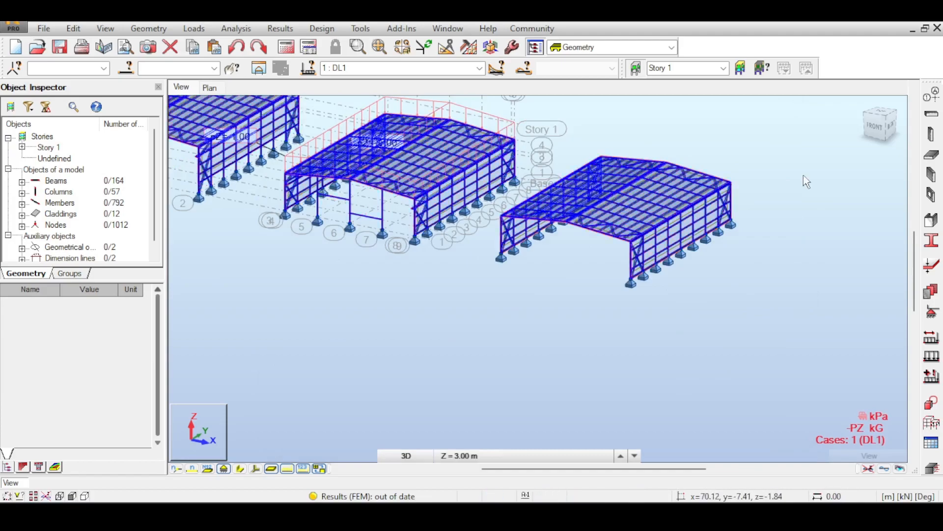
# - Delete the two outer halls, leaving only the middle hall with the gable columns and beams
pyautogui.moveTo(879, 124); pyautogui.dragTo(889, 123)
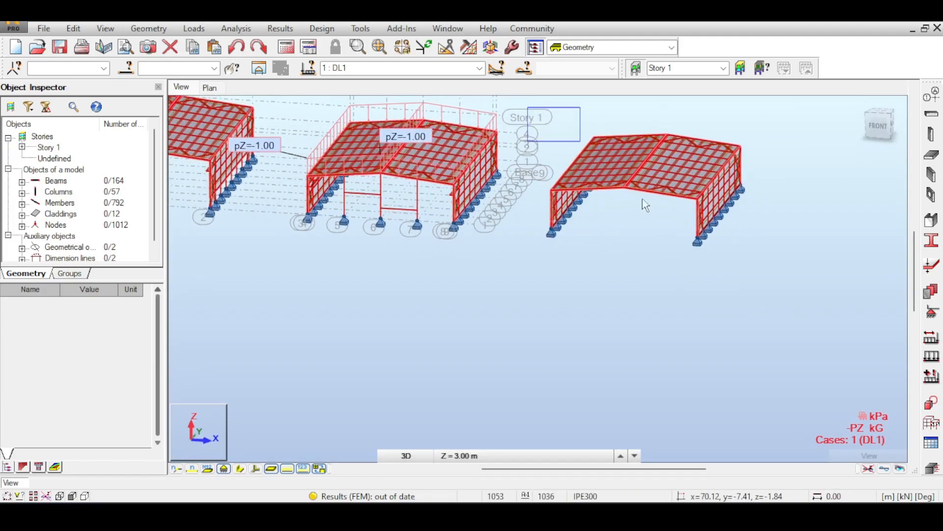
pyautogui.moveTo(645, 205); pyautogui.dragTo(758, 288)
pyautogui.press('Delete')
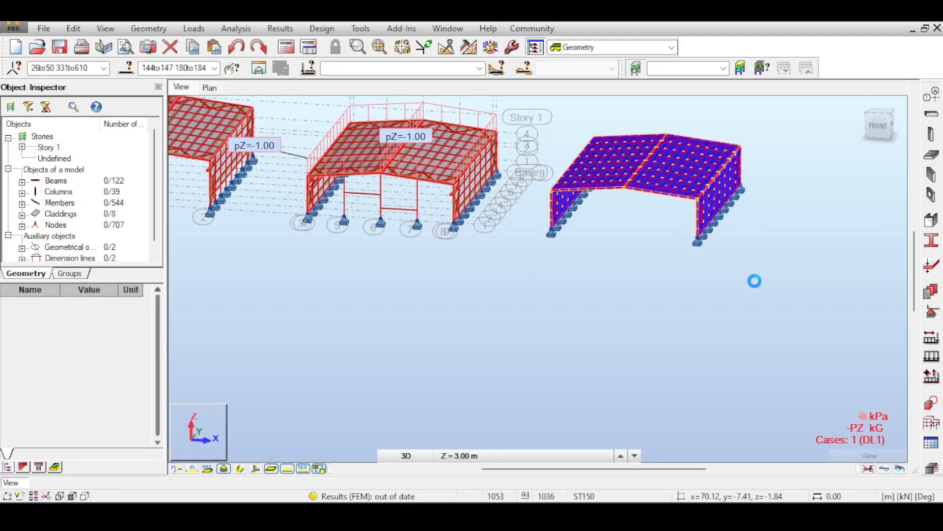
pyautogui.moveTo(192, 123); pyautogui.dragTo(498, 221, button='middle')
pyautogui.moveTo(362, 154); pyautogui.dragTo(566, 344)
pyautogui.press('Delete')
# - Run the analysis, ignoring all instability warnings, highlight the claddings behind the faces warning, and close the calculation messages
pyautogui.moveTo(689, 238); pyautogui.dragTo(463, 202, button='middle')
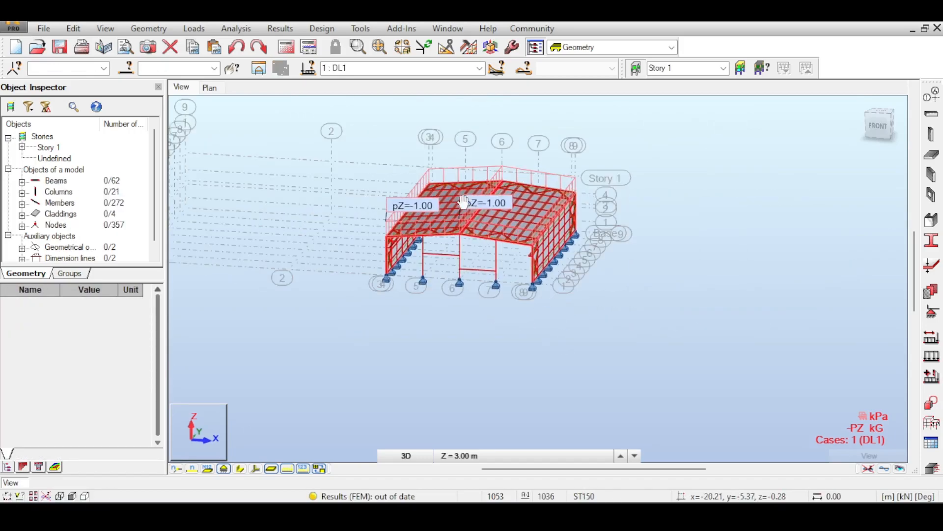
pyautogui.click(286, 46)
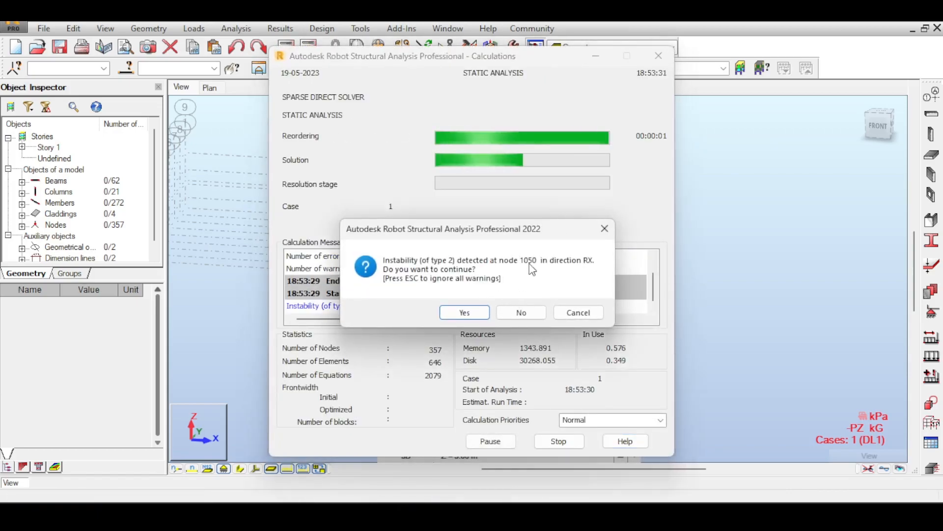
pyautogui.press('Escape')
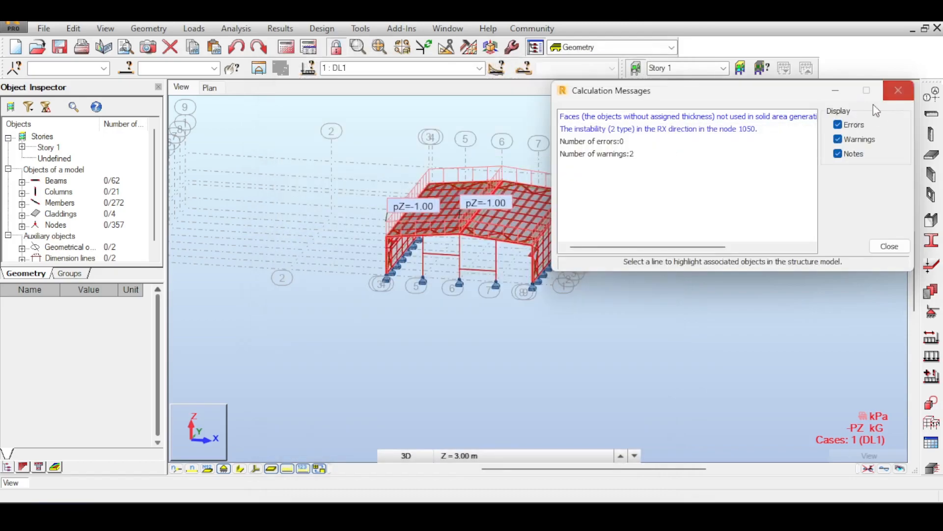
pyautogui.click(743, 118)
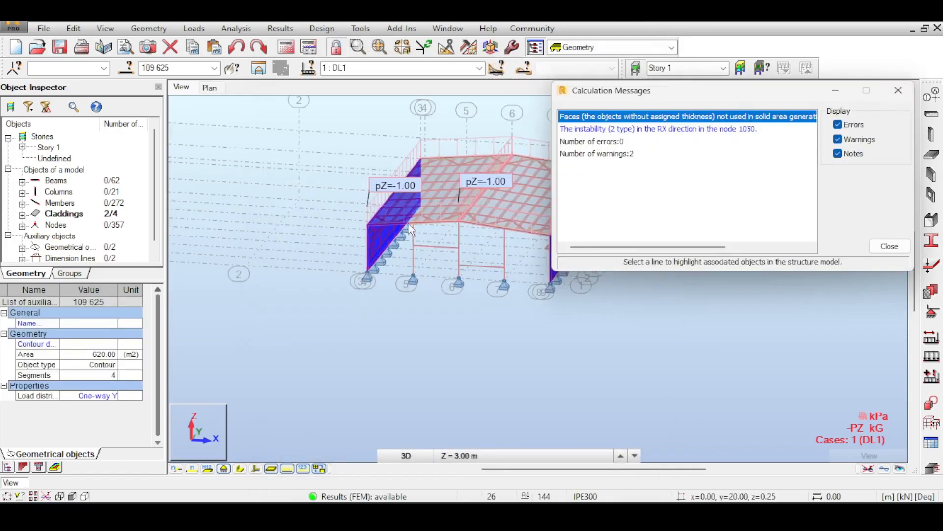
pyautogui.click(898, 91)
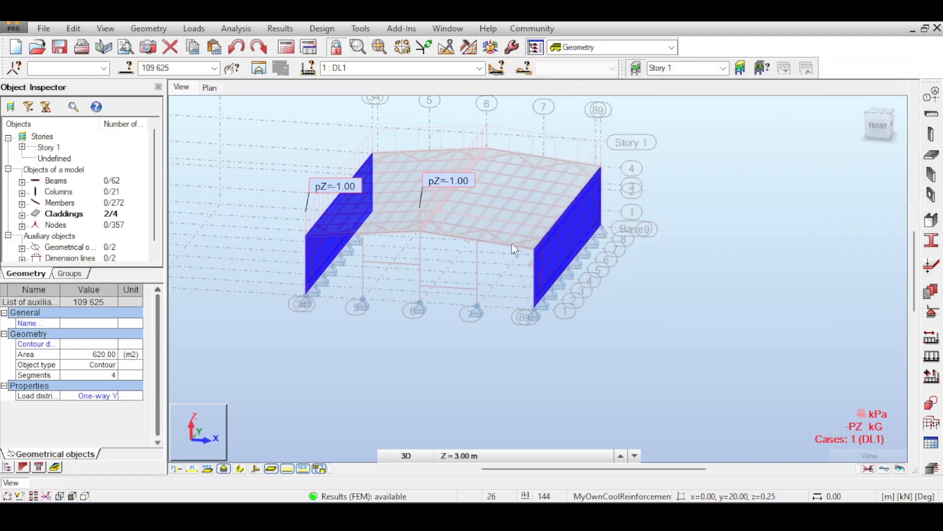
# - Inspect the front gable columns, beams, rafters and supports of the remaining hall
pyautogui.scroll(4, 441, 336)
pyautogui.scroll(4, 445, 315)
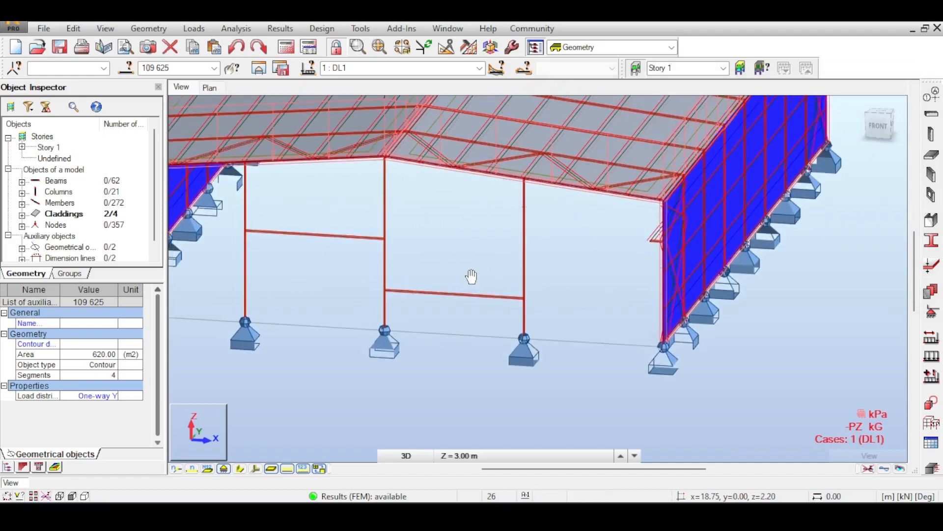
pyautogui.moveTo(502, 166); pyautogui.dragTo(470, 157, button='middle')
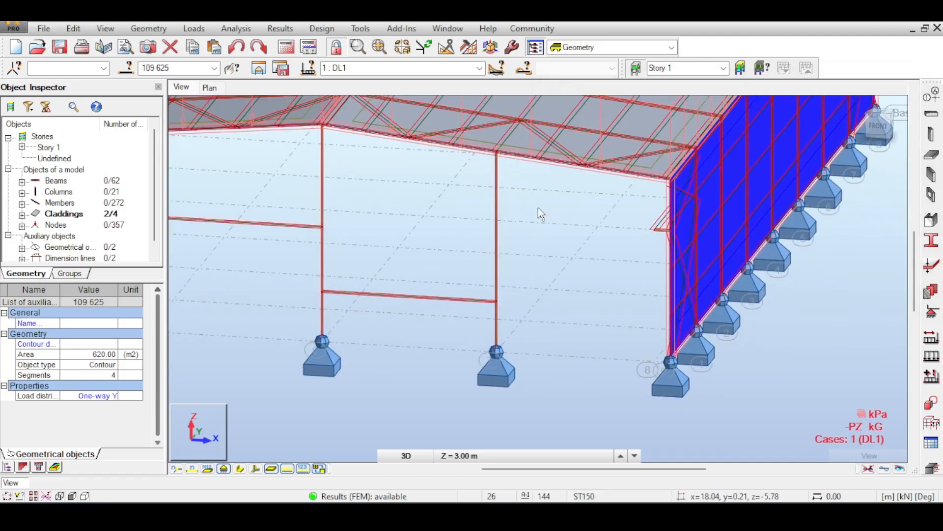
pyautogui.moveTo(392, 213); pyautogui.dragTo(519, 238, button='middle')
pyautogui.moveTo(451, 191); pyautogui.dragTo(386, 241, button='middle')
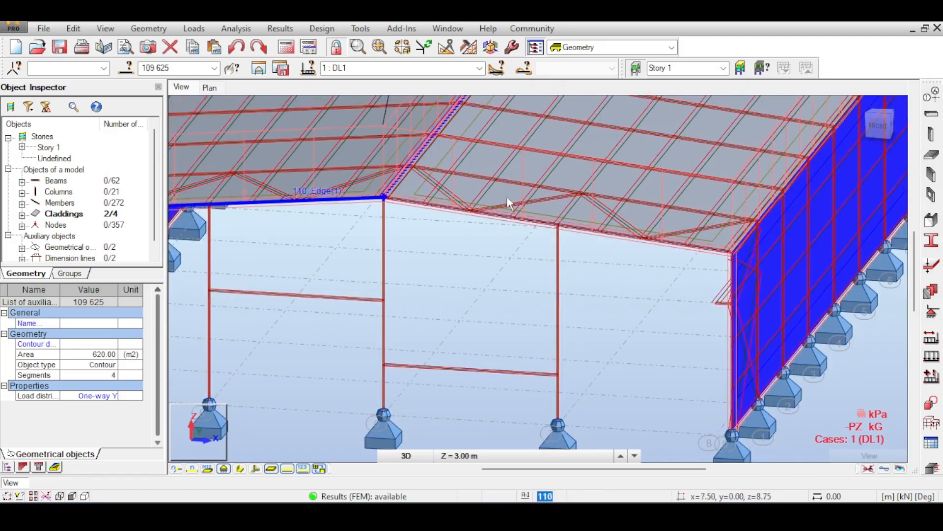
pyautogui.scroll(-1, 385, 232)
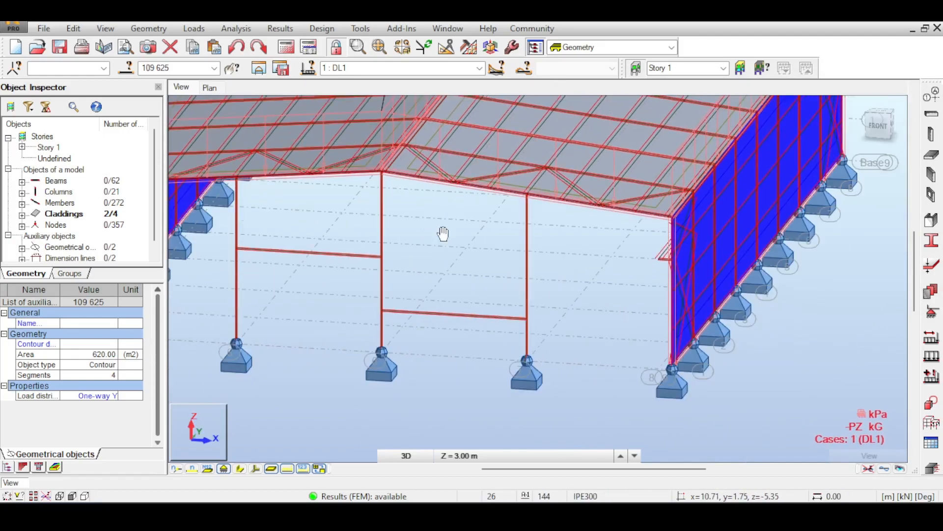
pyautogui.scroll(1, 435, 265)
pyautogui.moveTo(434, 275); pyautogui.dragTo(429, 284, button='middle')
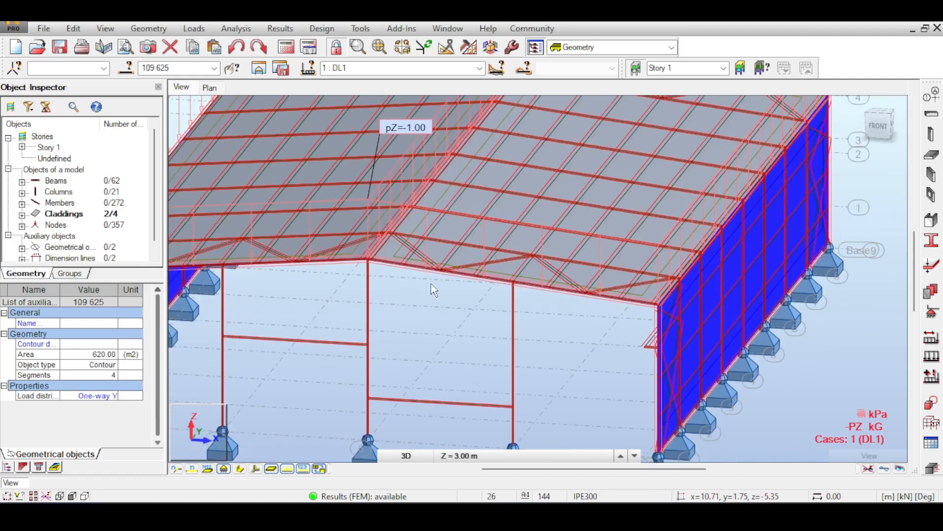
pyautogui.scroll(-1, 431, 284)
pyautogui.scroll(-1, 465, 244)
# - Clear the cladding selection and examine the joint between the axis 7 gable column head and the sloping rafter
pyautogui.click(465, 245)
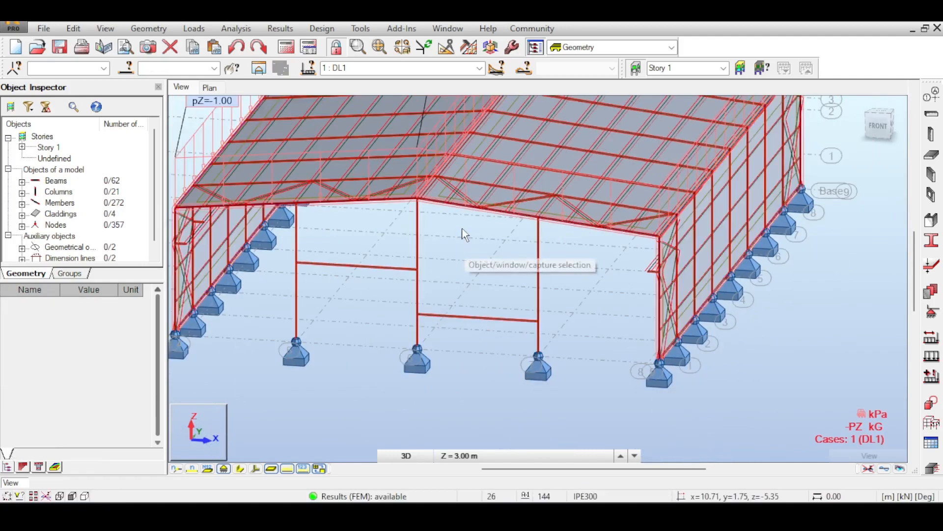
pyautogui.moveTo(461, 229); pyautogui.dragTo(461, 264, button='middle')
pyautogui.scroll(4, 519, 275)
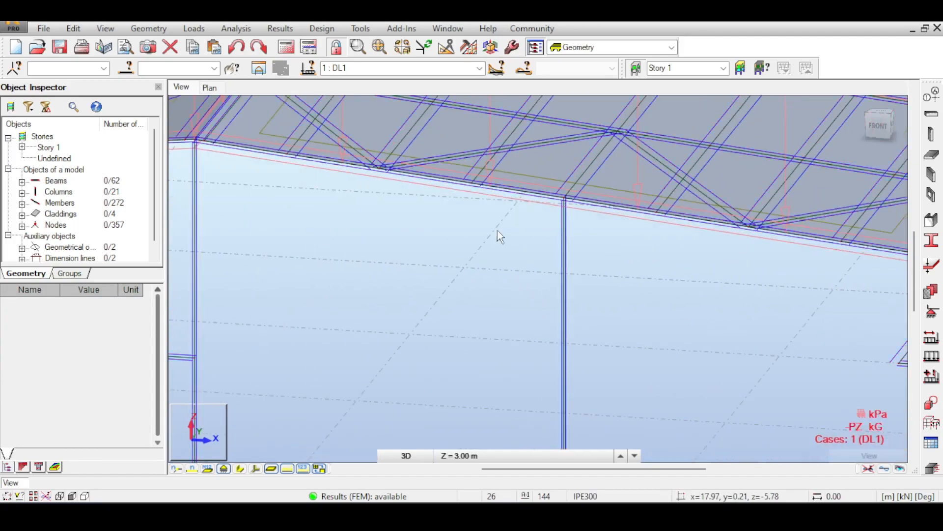
pyautogui.scroll(-3, 497, 236)
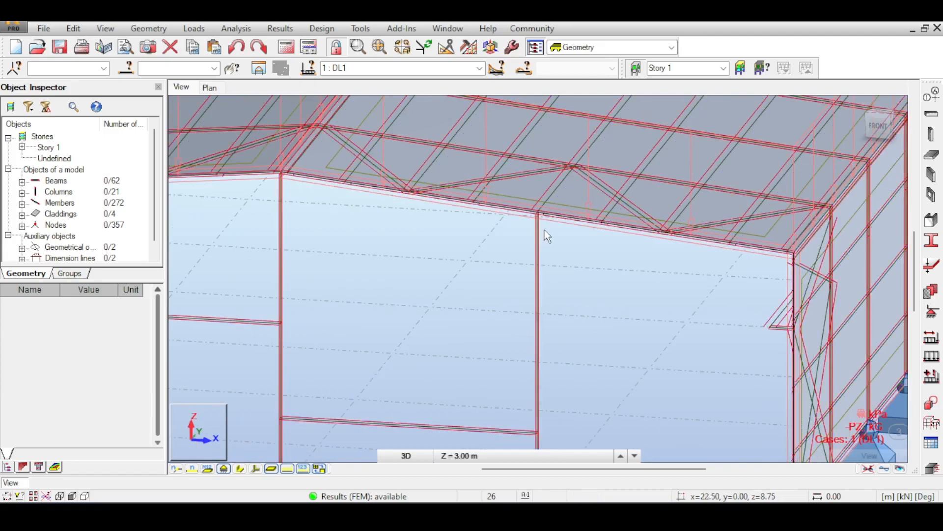
pyautogui.scroll(-1, 536, 231)
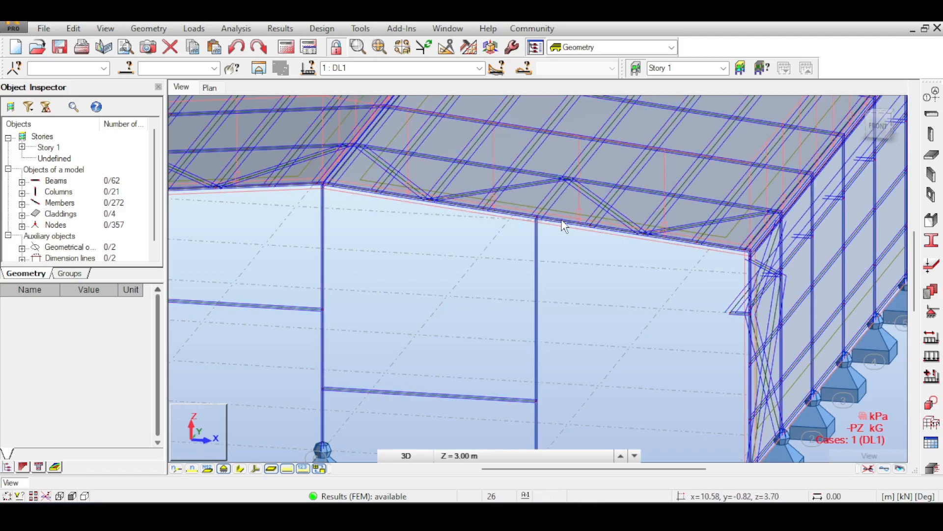
pyautogui.click(406, 455)
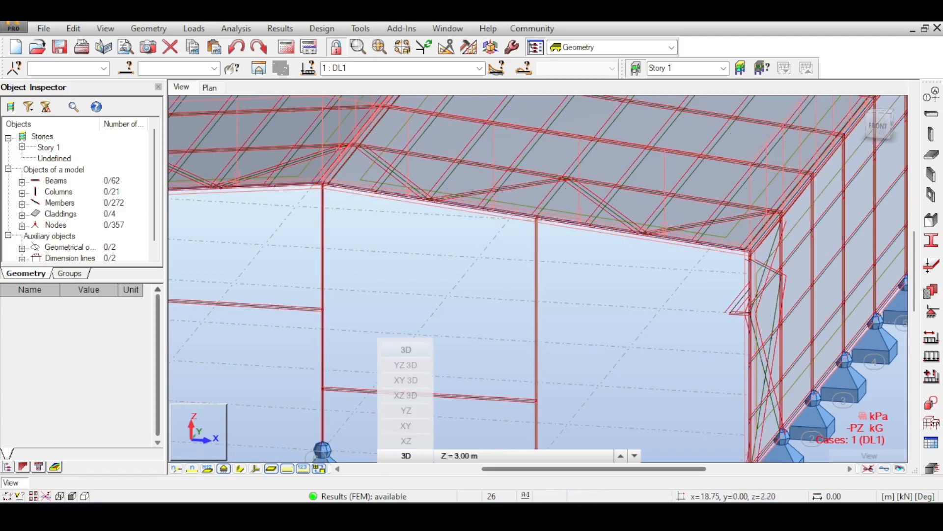
# - Switch to the web browser, compare portal-frame gable photos, and open the Structures Centre article on steel portal frame structures to study its composition figure
pyautogui.click(549, 219)
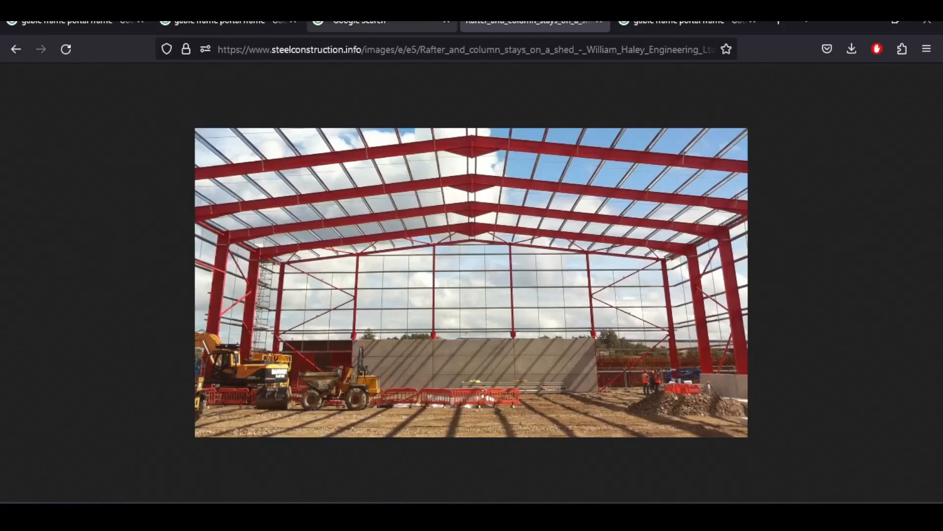
pyautogui.click(382, 22)
pyautogui.click(261, 23)
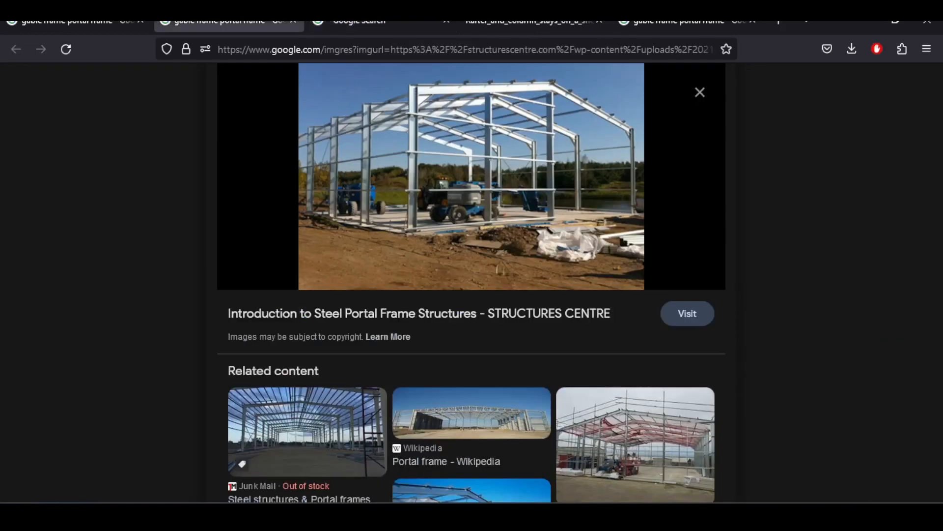
pyautogui.click(73, 23)
pyautogui.click(226, 23)
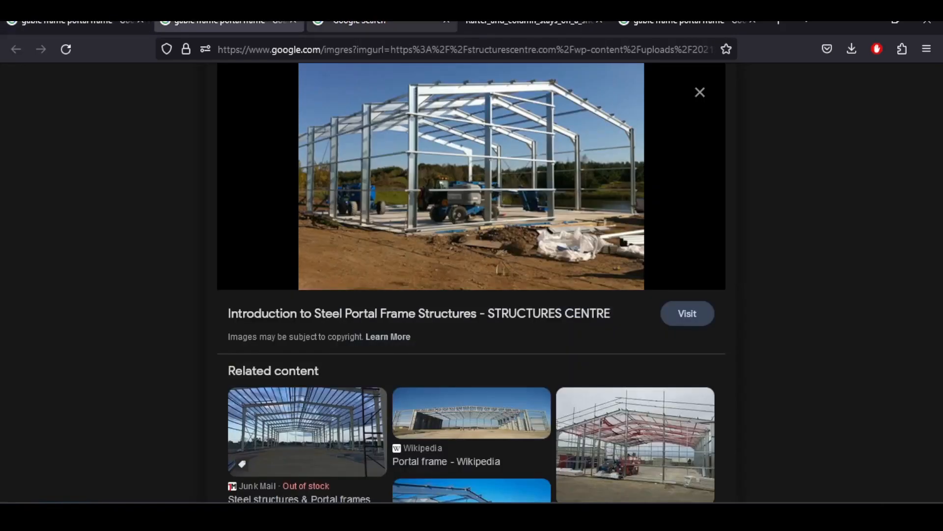
pyautogui.click(553, 103)
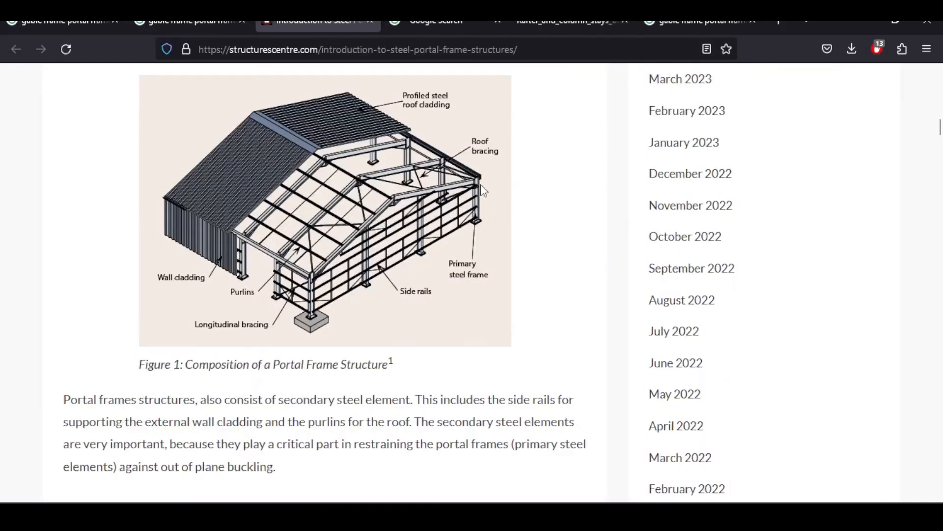
pyautogui.scroll(10, 434, 206)
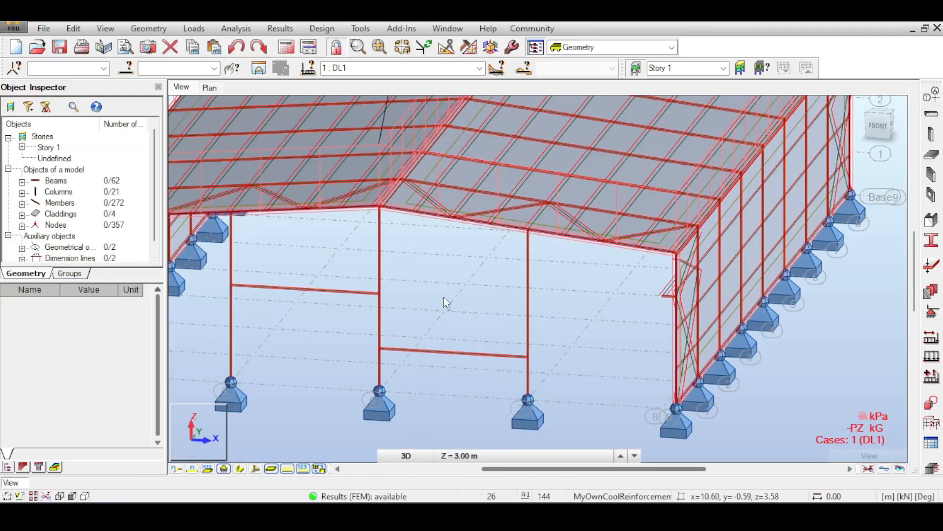
# - Return to Robot Structural Analysis and examine the gable column heads and side-wall bracing from the front and side, adjusting the symbol display
pyautogui.scroll(12, 523, 252)
pyautogui.scroll(-6, 501, 221)
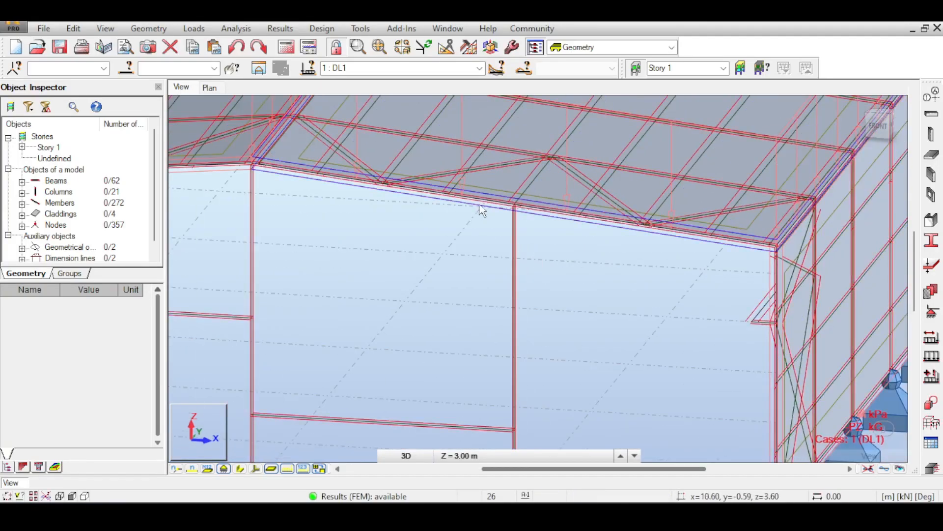
pyautogui.moveTo(387, 239); pyautogui.dragTo(488, 276, button='middle')
pyautogui.scroll(-9, 558, 257)
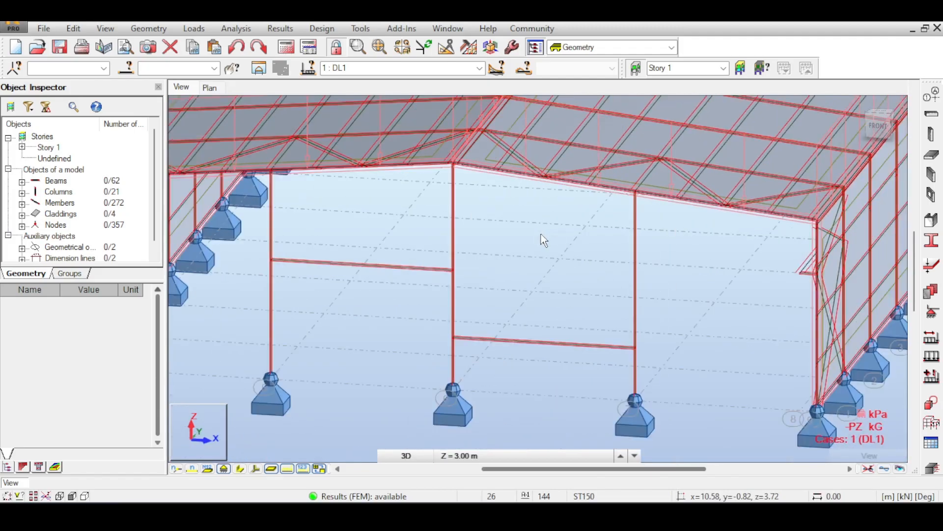
pyautogui.moveTo(544, 238); pyautogui.dragTo(616, 212, button='middle')
pyautogui.moveTo(881, 125); pyautogui.dragTo(827, 121)
pyautogui.moveTo(491, 186); pyautogui.dragTo(877, 260, button='middle')
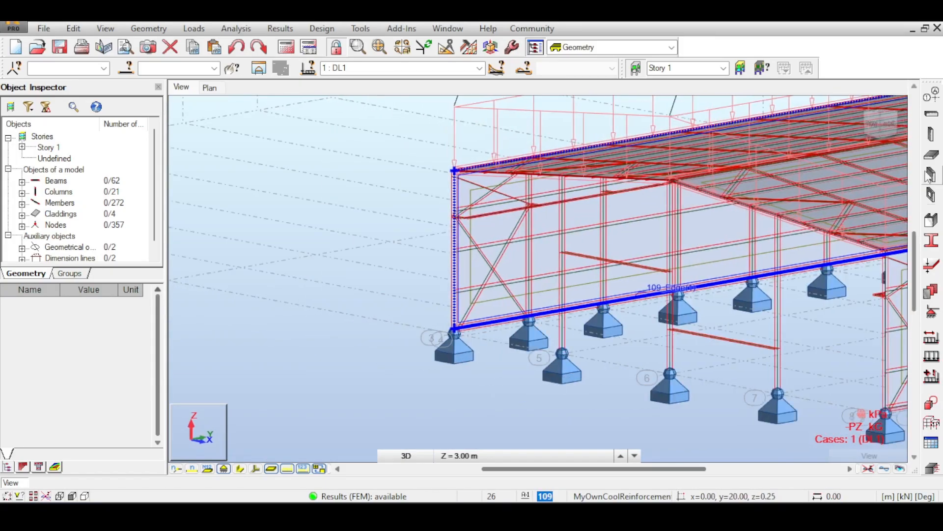
pyautogui.click(880, 124)
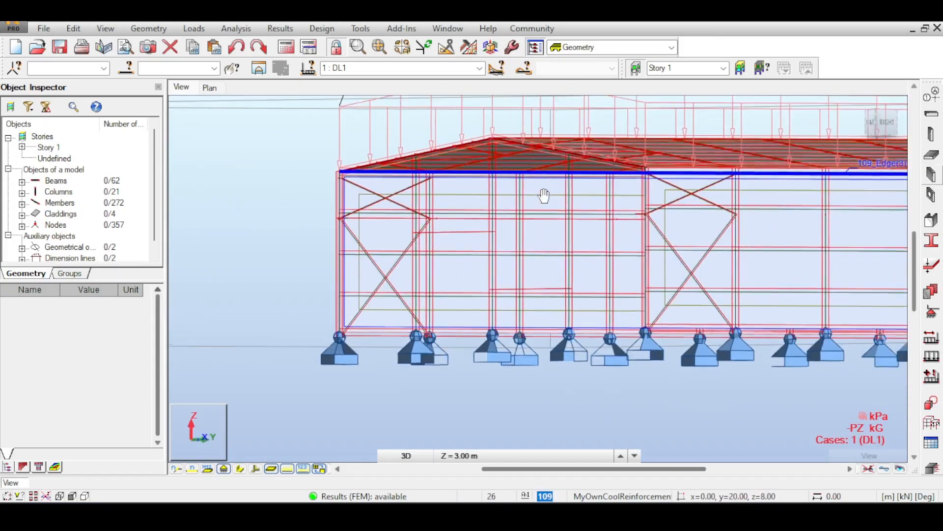
pyautogui.scroll(3, 541, 197)
pyautogui.moveTo(570, 237); pyautogui.dragTo(524, 254, button='middle')
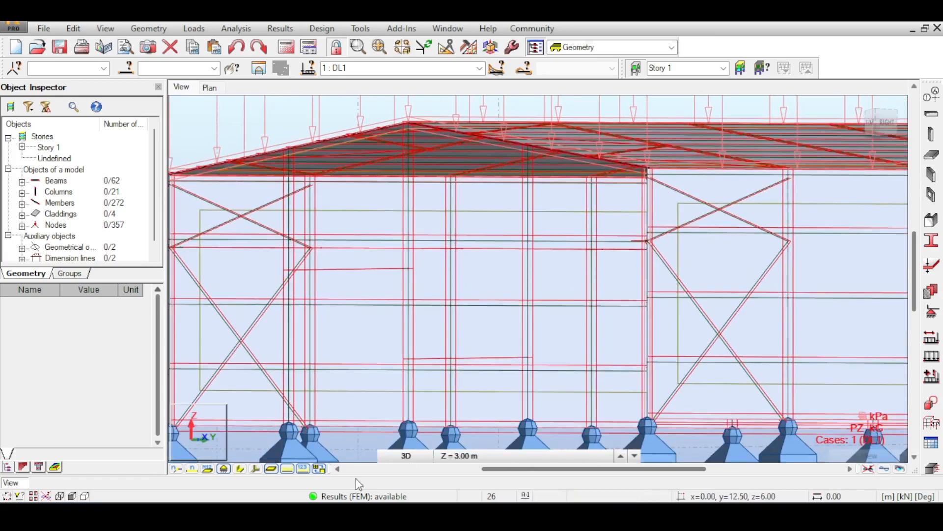
pyautogui.click(288, 468)
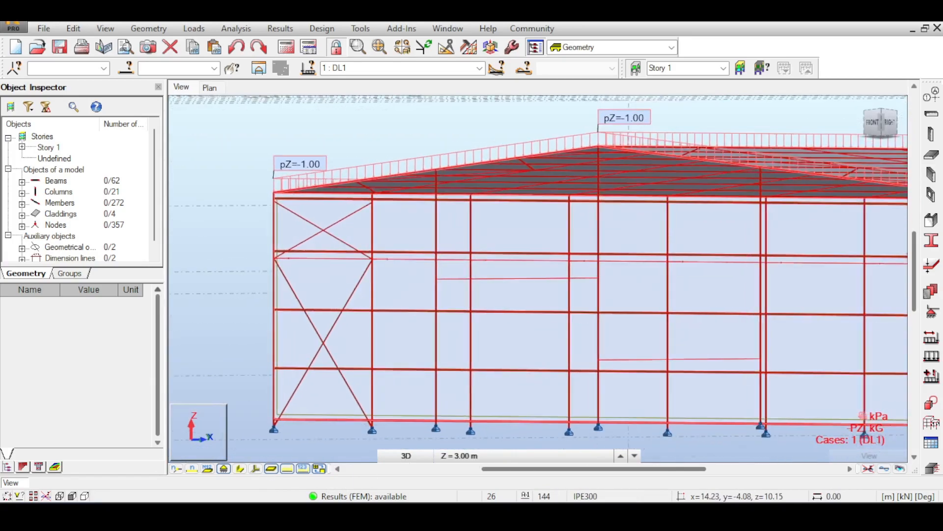
# - Examine the front gable columns and their heads under the sloping rafters from the front and oblique sides
pyautogui.keyDown('shift'); pyautogui.moveTo(538, 266); pyautogui.dragTo(688, 188, button='middle'); pyautogui.keyUp('shift')
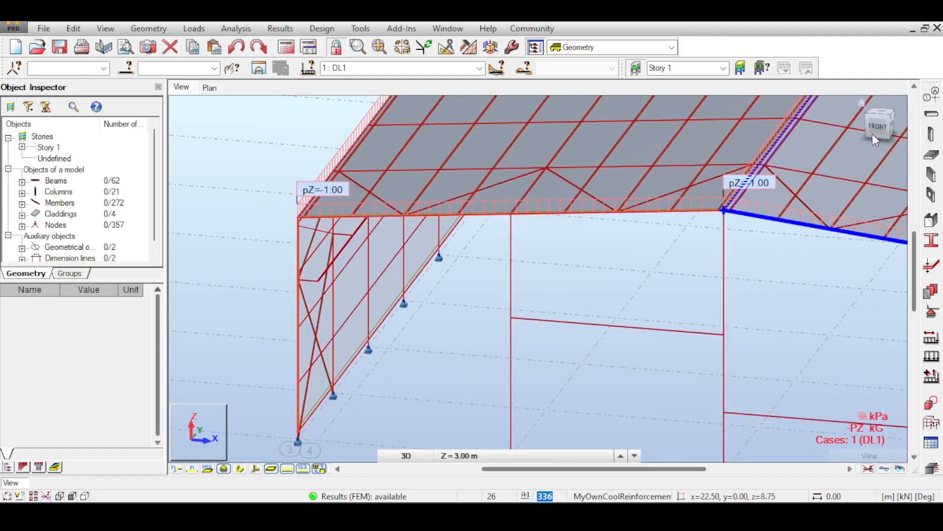
pyautogui.moveTo(877, 126); pyautogui.dragTo(864, 112)
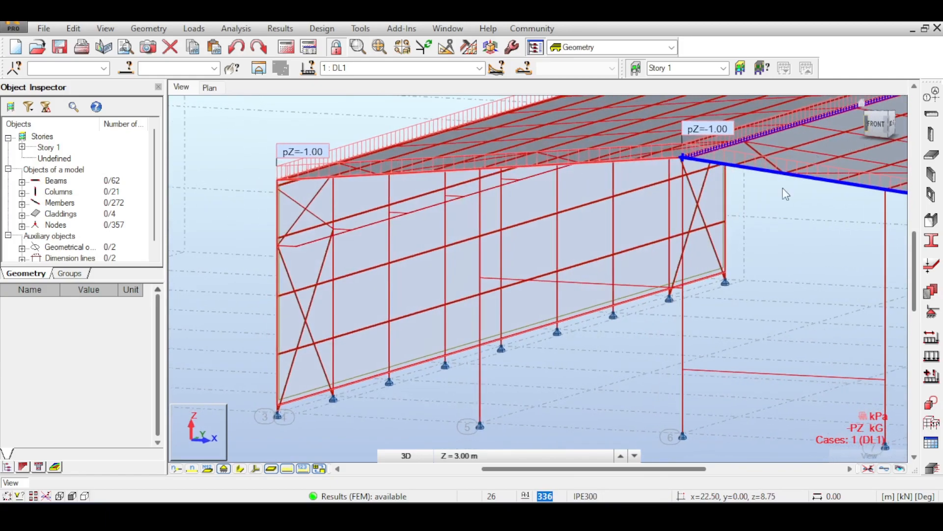
pyautogui.scroll(2, 688, 202)
pyautogui.scroll(2, 752, 216)
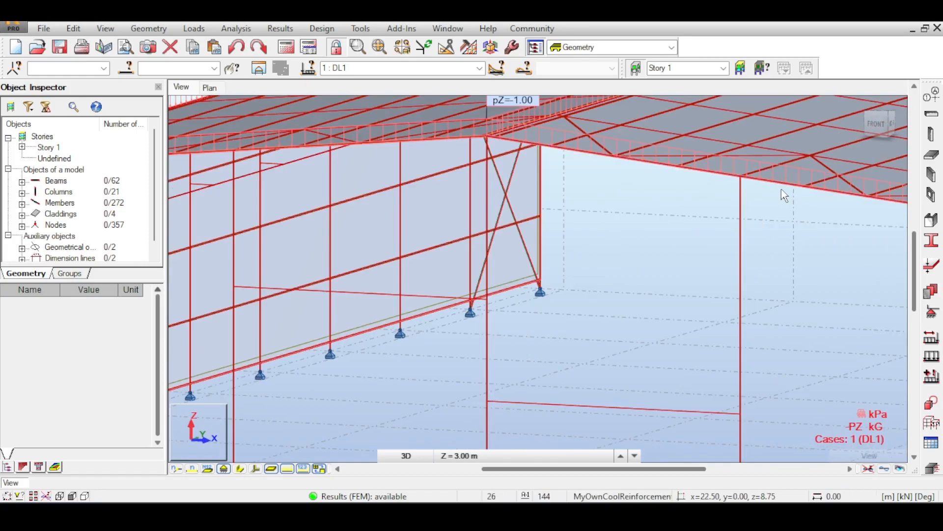
pyautogui.moveTo(781, 188); pyautogui.dragTo(729, 202, button='middle')
pyautogui.scroll(-3, 750, 268)
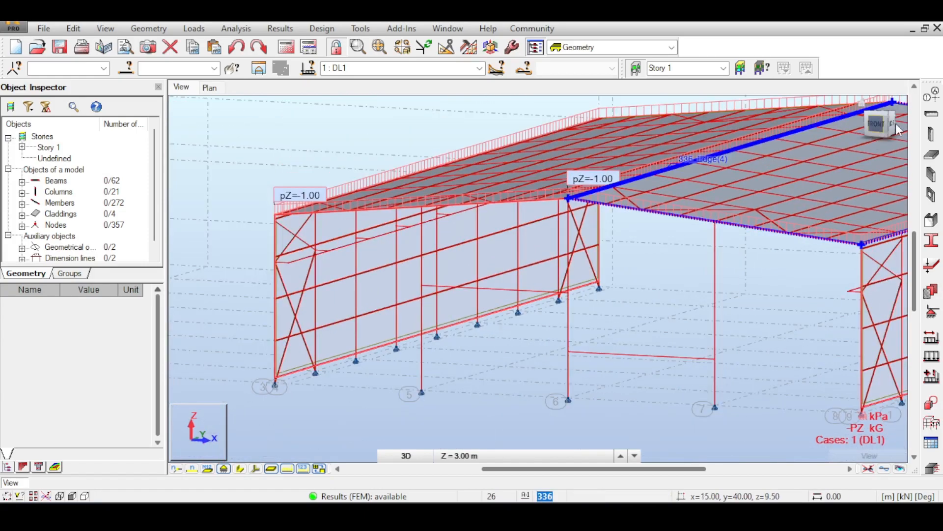
pyautogui.moveTo(895, 123); pyautogui.dragTo(910, 118)
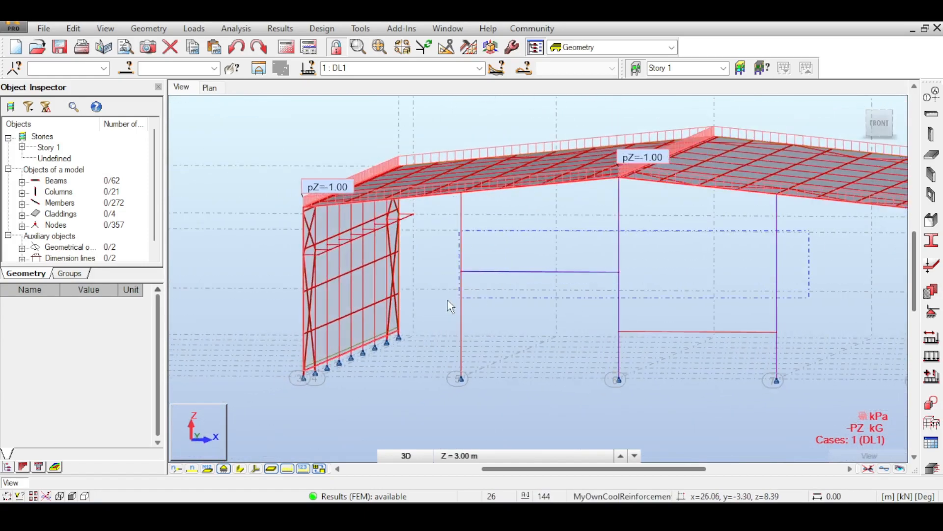
pyautogui.moveTo(447, 300); pyautogui.dragTo(447, 299)
pyautogui.click(559, 207)
pyautogui.moveTo(735, 212); pyautogui.dragTo(615, 224, button='middle')
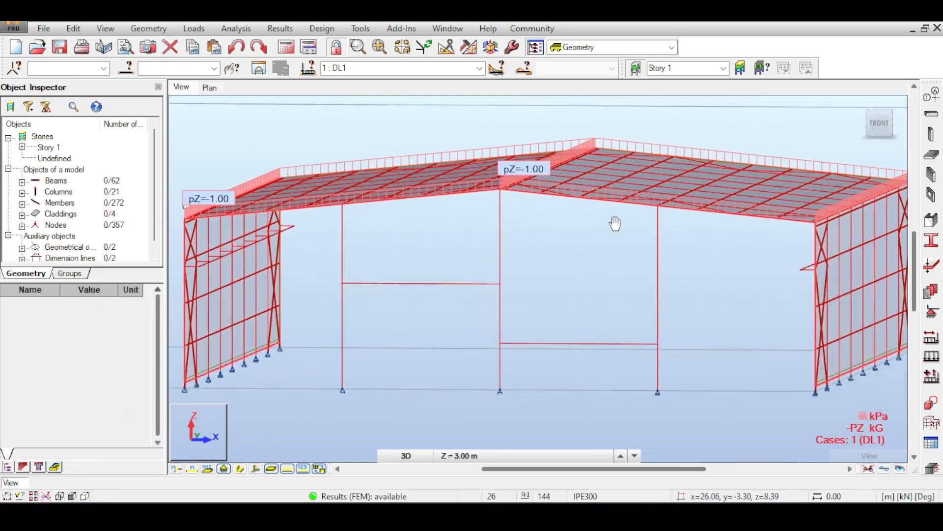
pyautogui.scroll(2, 599, 241)
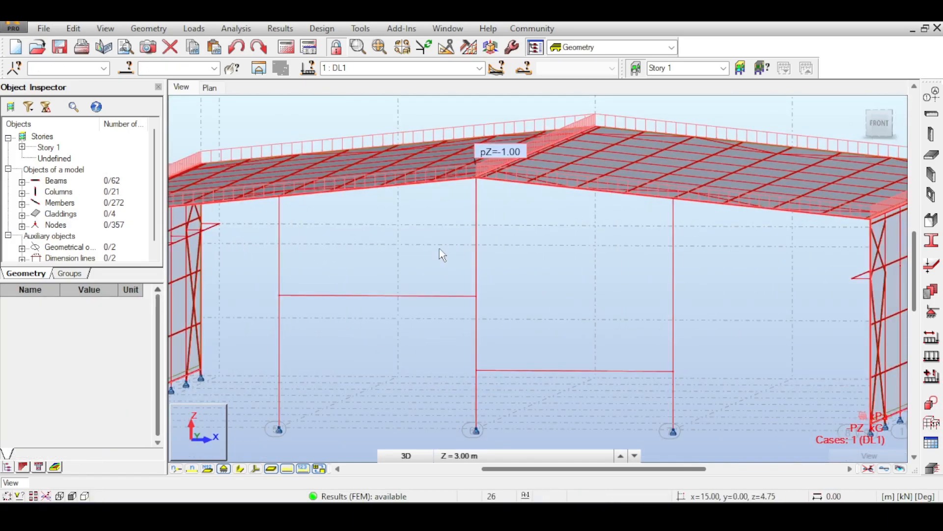
pyautogui.moveTo(547, 203); pyautogui.dragTo(600, 215, button='middle')
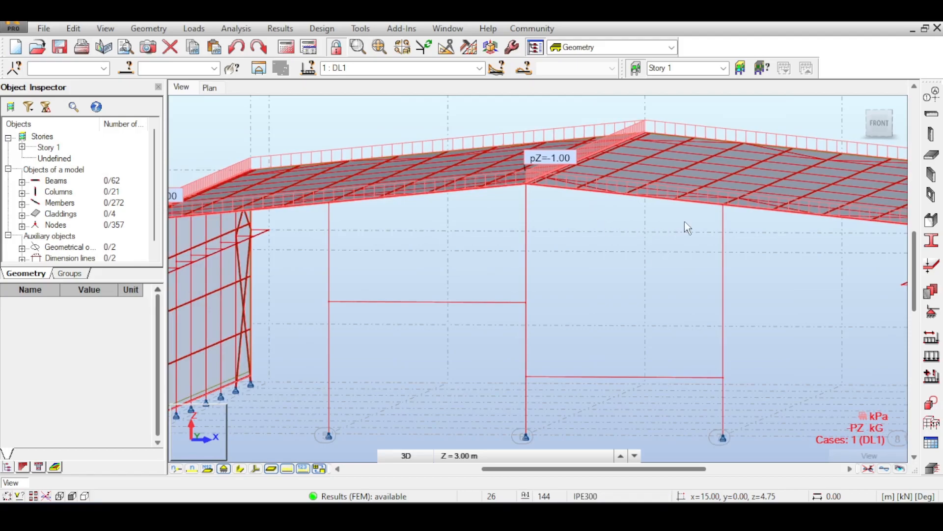
pyautogui.scroll(4, 678, 249)
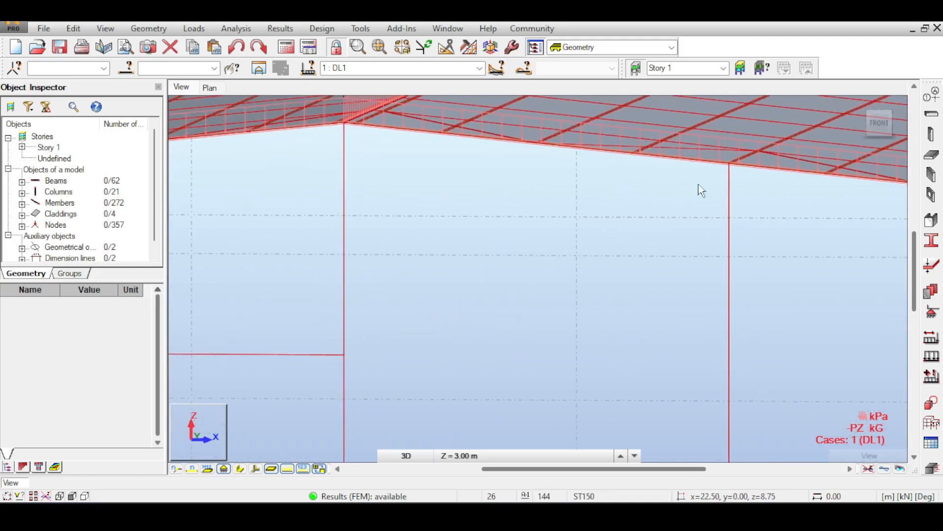
# - Assign Fixed supports to the three front gable column bases on axes 5, 6 and 7 and rerun the analysis
pyautogui.scroll(-2, 565, 267)
pyautogui.click(596, 295)
pyautogui.scroll(-3, 612, 206)
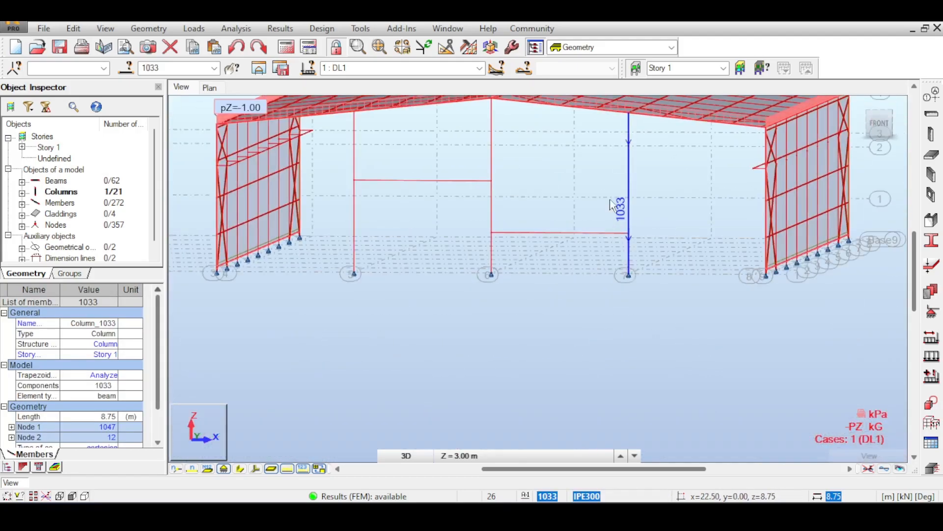
pyautogui.moveTo(427, 256); pyautogui.dragTo(431, 207, button='middle')
pyautogui.moveTo(327, 211); pyautogui.dragTo(776, 251)
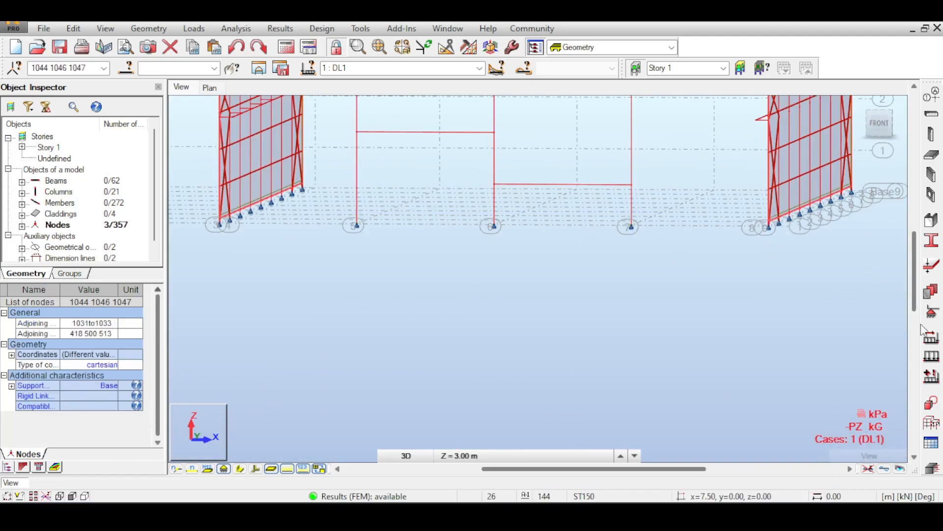
pyautogui.click(932, 311)
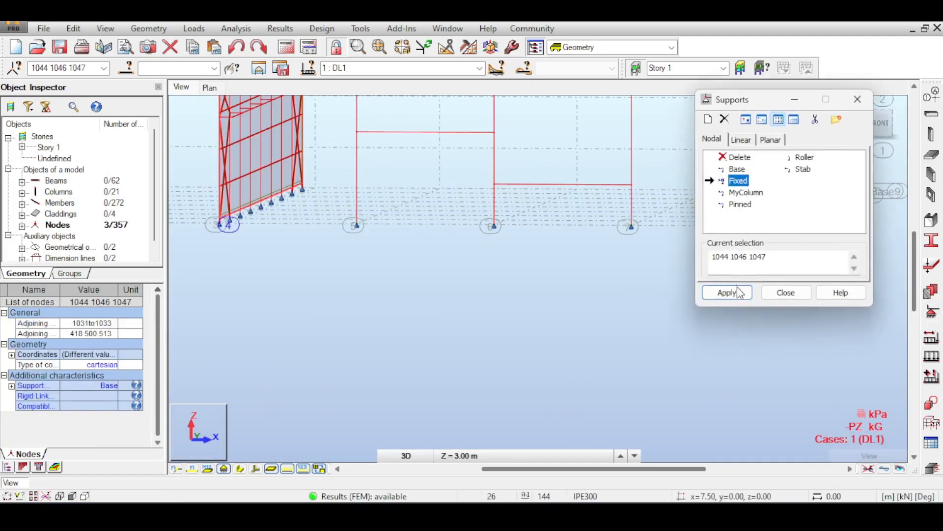
pyautogui.click(740, 293)
pyautogui.click(513, 290)
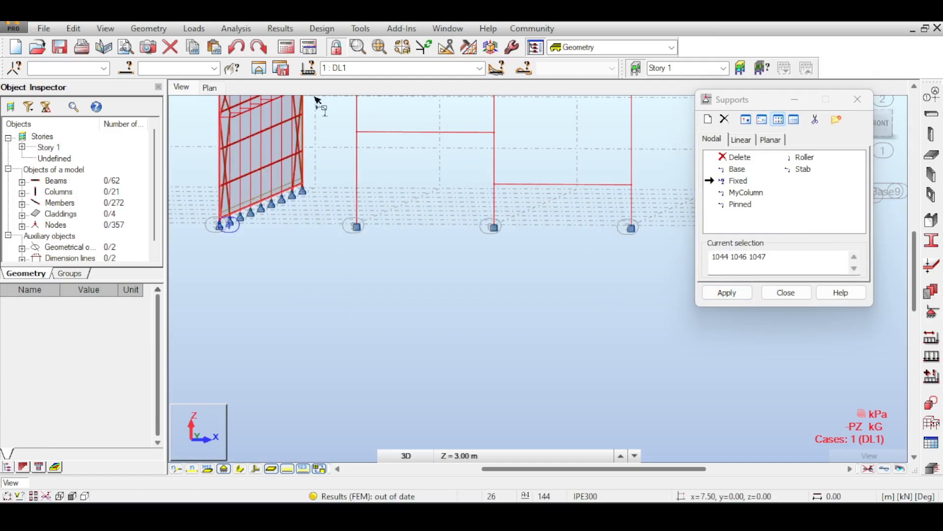
pyautogui.click(286, 46)
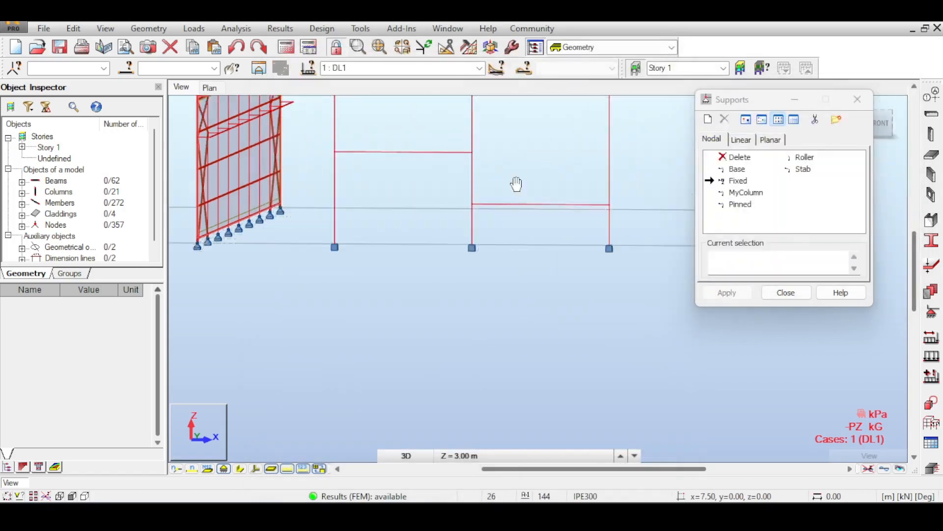
# - Examine the fixed supports of the gable columns from the front, the right side and an oblique angle
pyautogui.moveTo(774, 106); pyautogui.dragTo(851, 207)
pyautogui.click(870, 126)
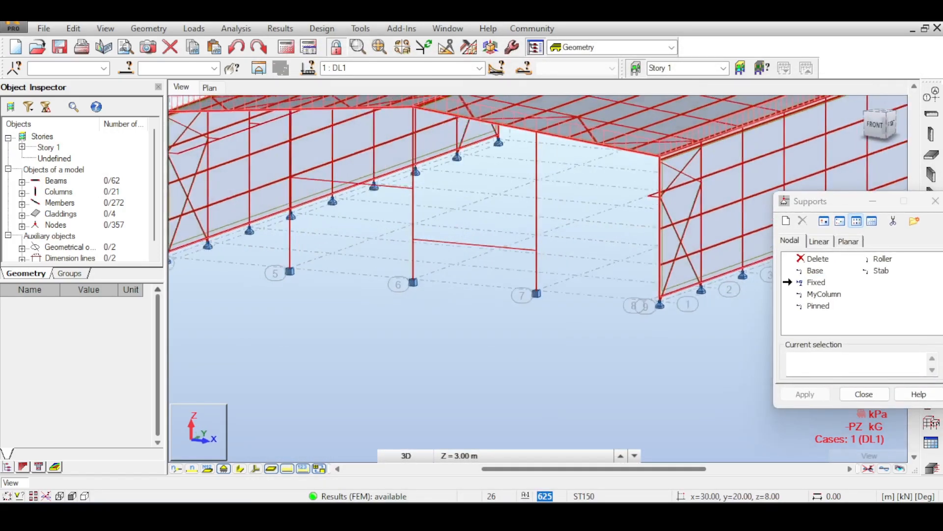
pyautogui.moveTo(869, 126); pyautogui.dragTo(809, 143)
pyautogui.moveTo(402, 236); pyautogui.dragTo(674, 231, button='middle')
pyautogui.scroll(1, 492, 216)
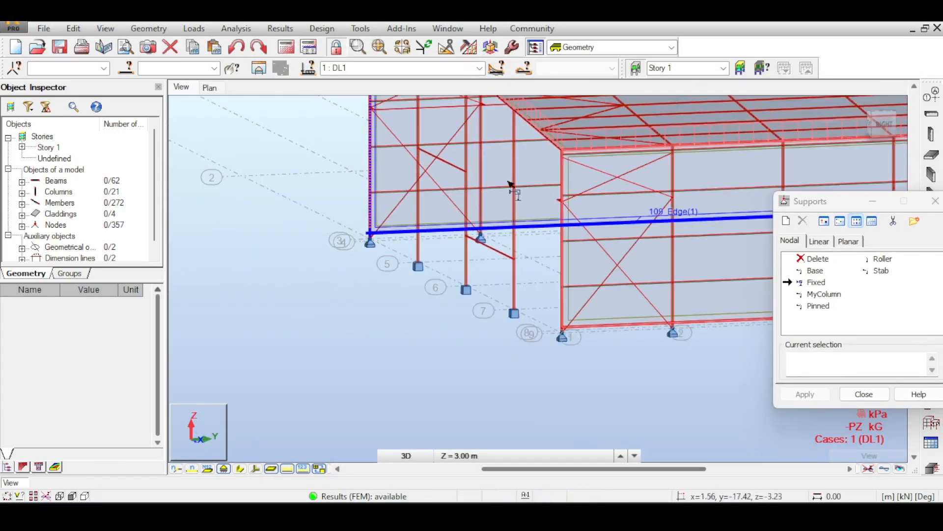
pyautogui.moveTo(509, 186); pyautogui.dragTo(496, 268, button='middle')
pyautogui.click(885, 123)
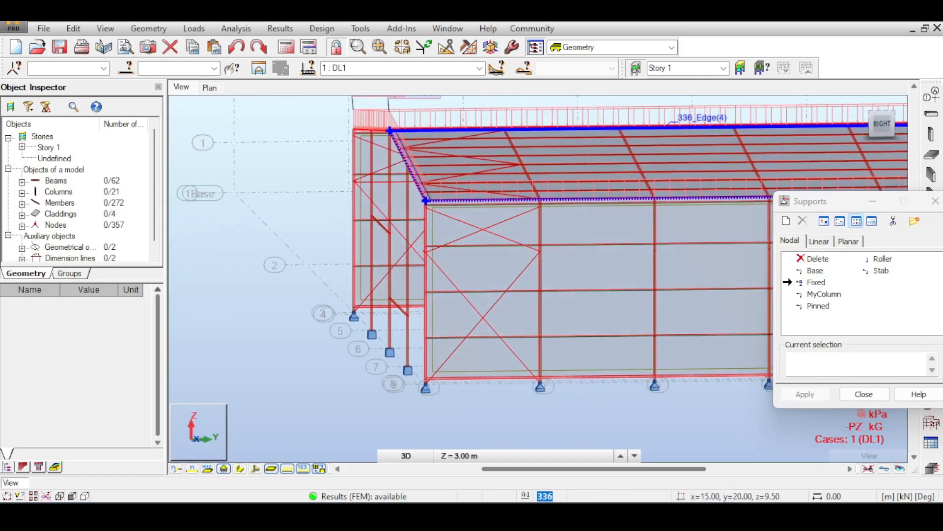
pyautogui.moveTo(885, 123); pyautogui.dragTo(920, 133)
pyautogui.moveTo(657, 335); pyautogui.dragTo(621, 292, button='middle')
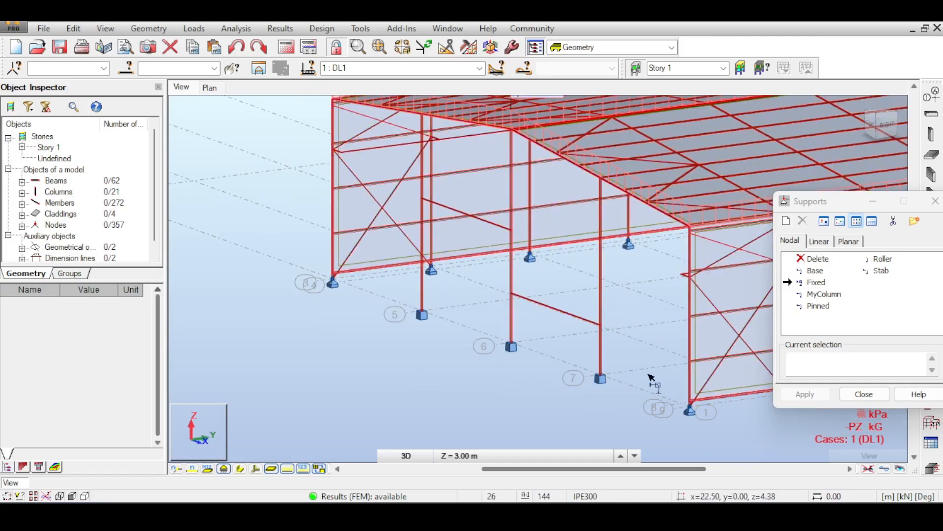
pyautogui.moveTo(589, 231); pyautogui.dragTo(521, 192, button='middle')
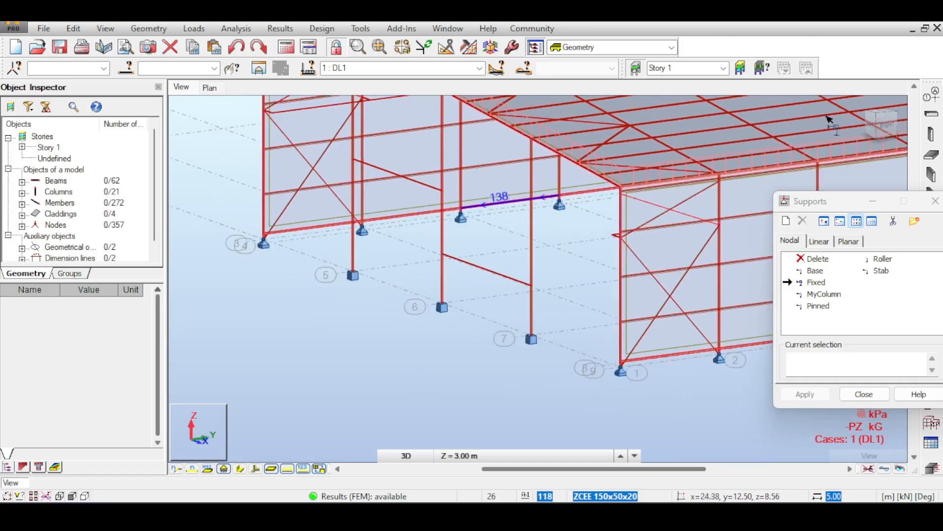
pyautogui.click(888, 126)
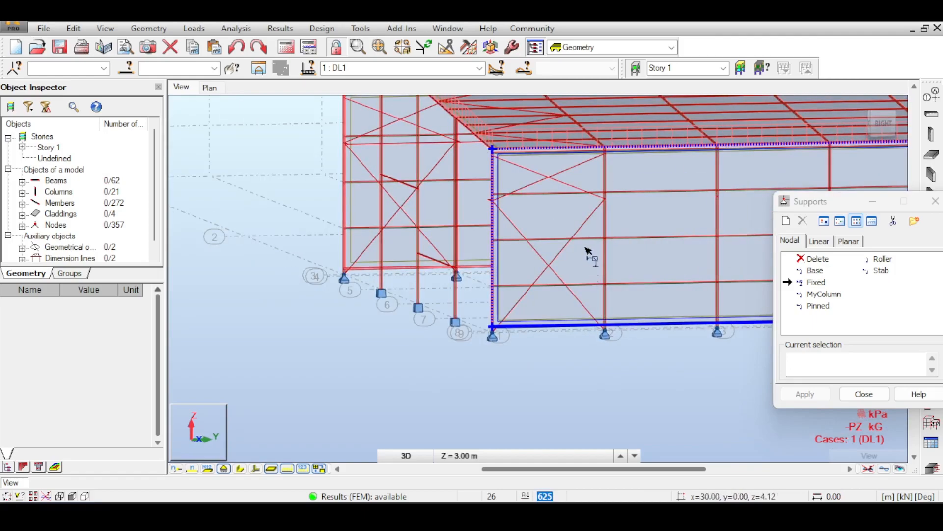
pyautogui.moveTo(589, 251); pyautogui.dragTo(574, 301, button='middle')
# - Inspect the gable column bases on axes 6 and 7 up close and compare them with the side-wall column supports
pyautogui.moveTo(883, 123); pyautogui.dragTo(905, 123)
pyautogui.moveTo(656, 198); pyautogui.dragTo(658, 153, button='middle')
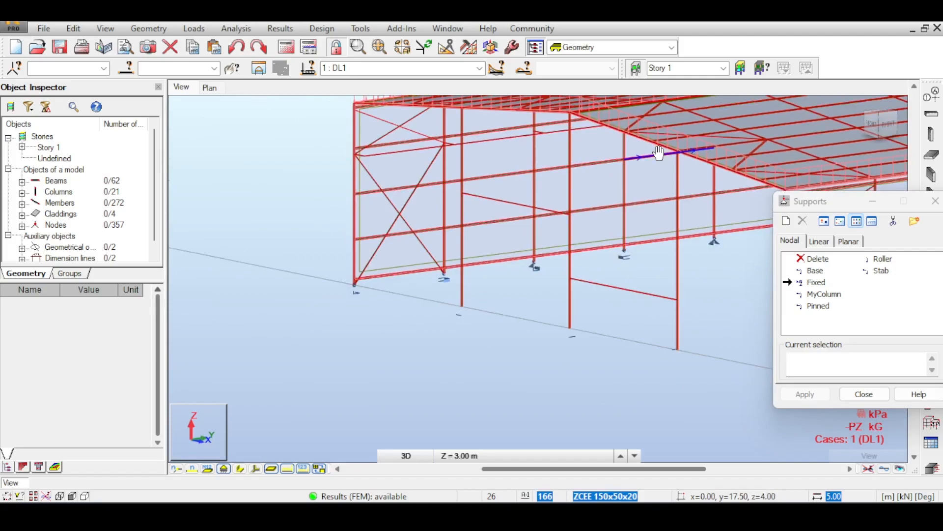
pyautogui.scroll(2, 680, 298)
pyautogui.moveTo(669, 329); pyautogui.dragTo(619, 310, button='middle')
pyautogui.scroll(-3, 615, 294)
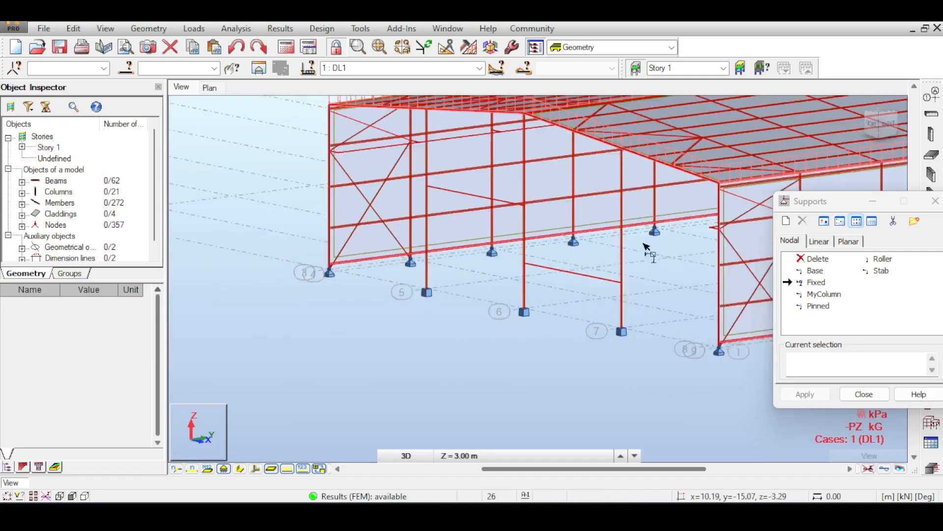
pyautogui.moveTo(646, 246); pyautogui.dragTo(616, 318, button='middle')
pyautogui.moveTo(591, 219); pyautogui.dragTo(599, 182, button='middle')
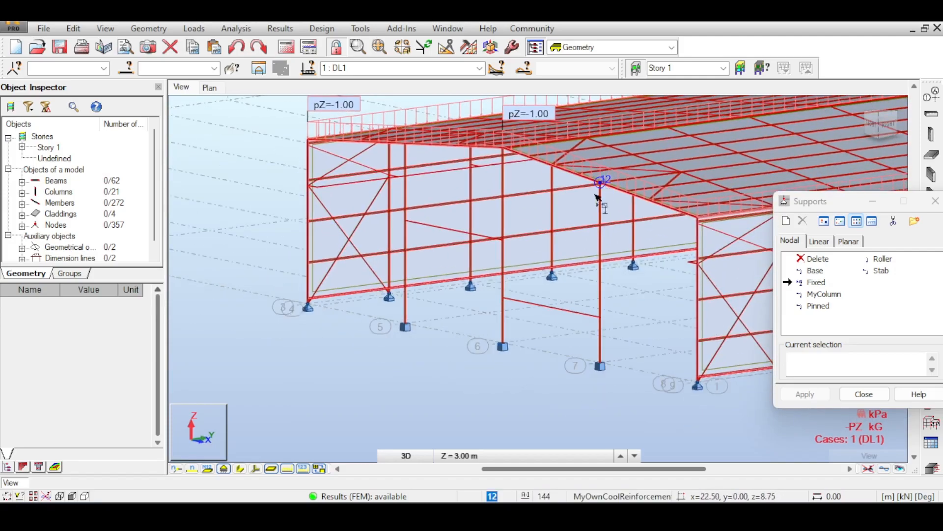
pyautogui.scroll(4, 589, 382)
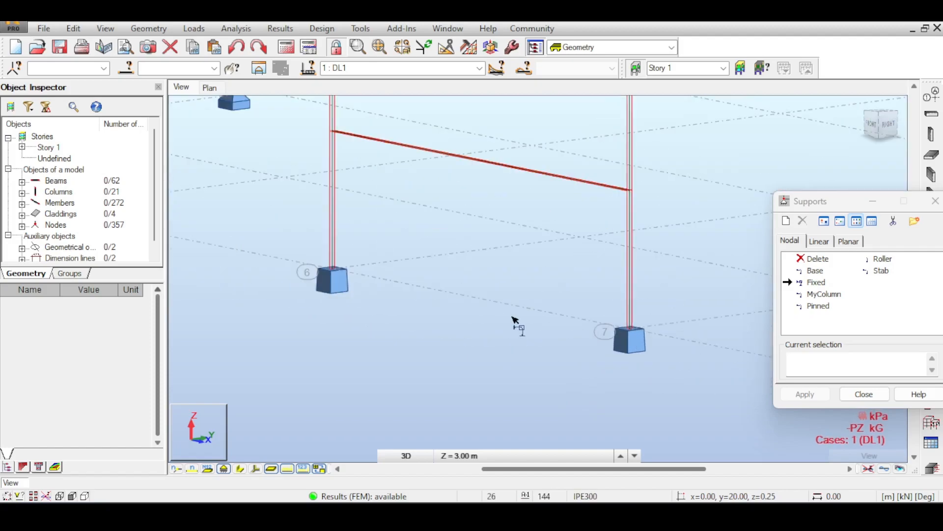
pyautogui.scroll(-3, 615, 361)
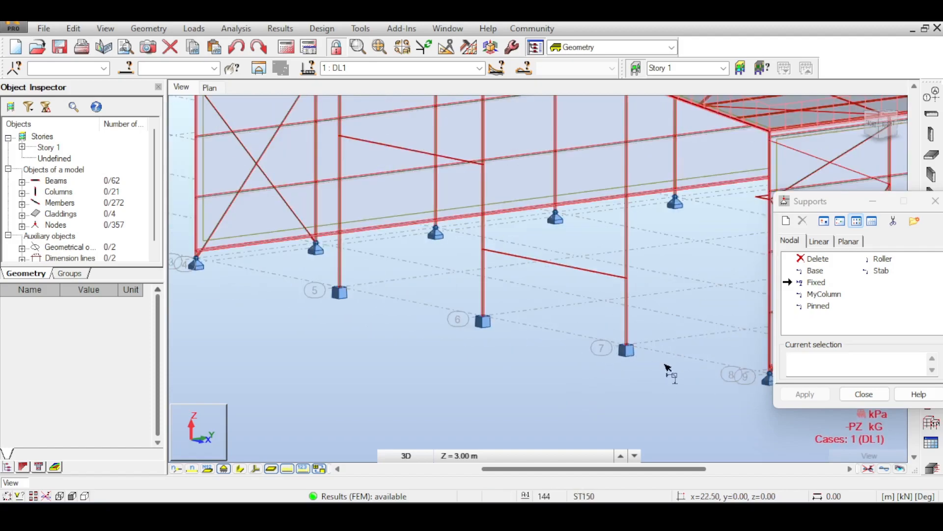
pyautogui.scroll(-2, 351, 296)
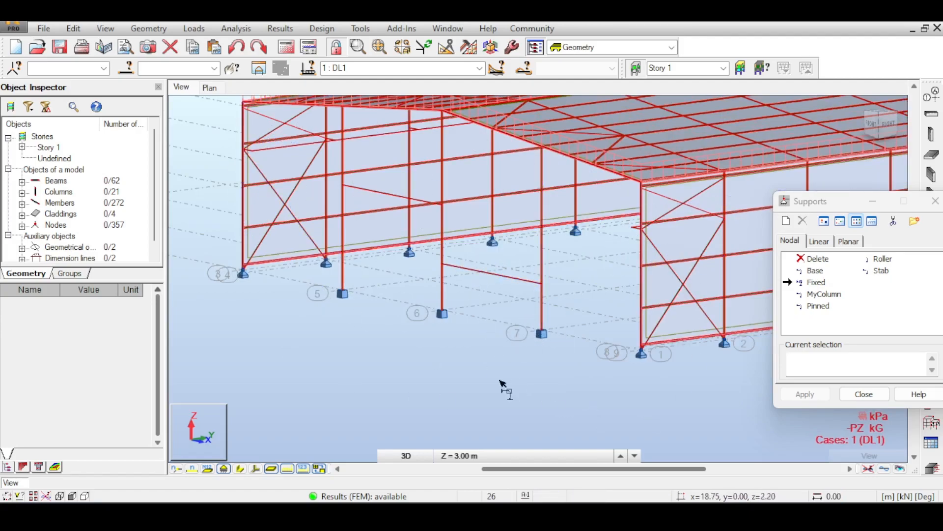
pyautogui.moveTo(527, 326); pyautogui.dragTo(506, 332, button='middle')
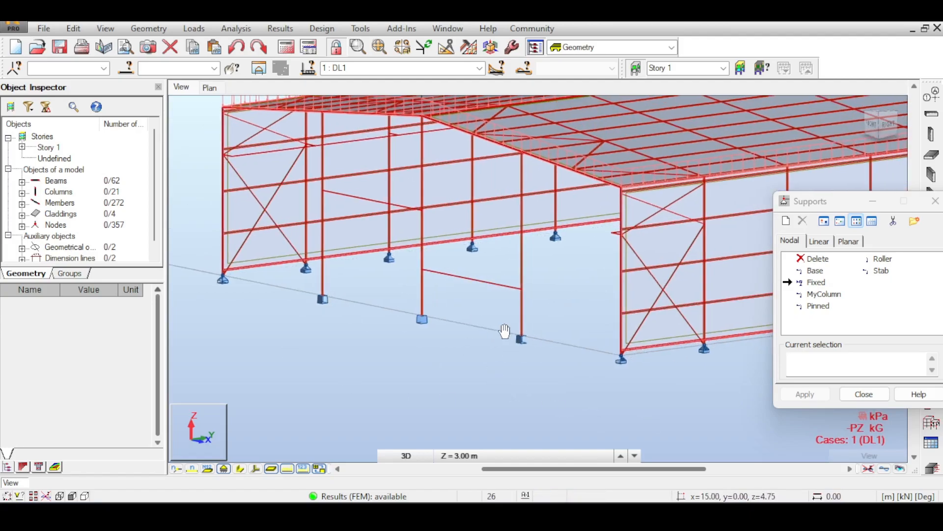
pyautogui.click(818, 306)
pyautogui.click(861, 103)
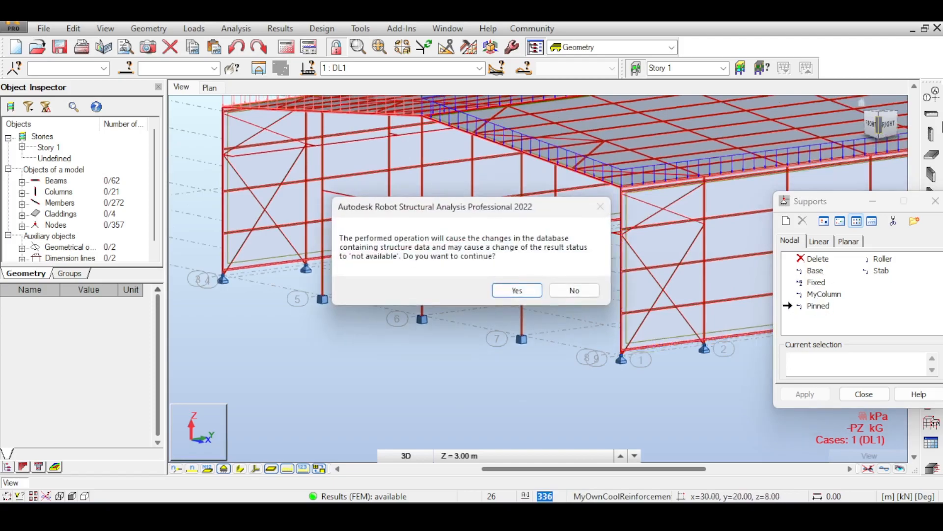
pyautogui.click(596, 290)
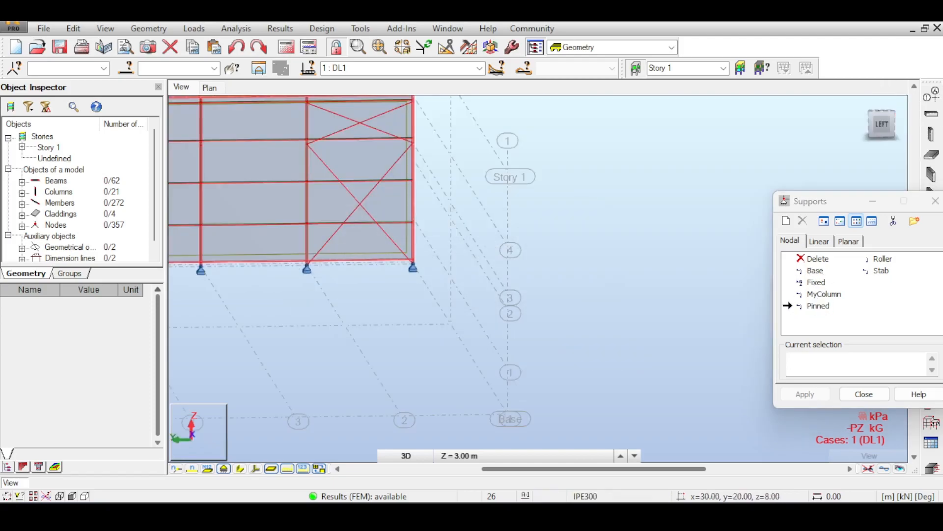
# - Assign Pinned supports to the three front gable column bases on axes 5, 6 and 7, accepting the change to the results status
pyautogui.moveTo(882, 124); pyautogui.dragTo(862, 102)
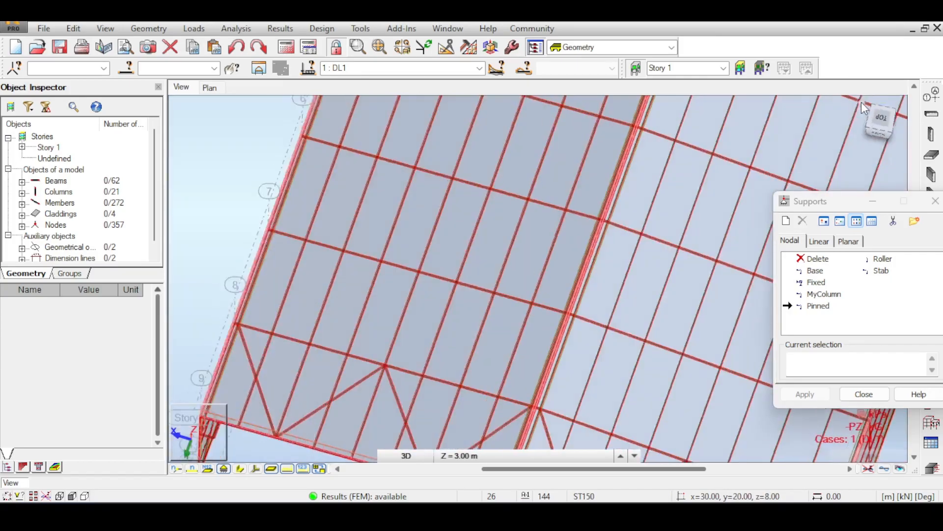
pyautogui.click(861, 102)
pyautogui.scroll(5, 520, 224)
pyautogui.moveTo(315, 283); pyautogui.dragTo(359, 215, button='middle')
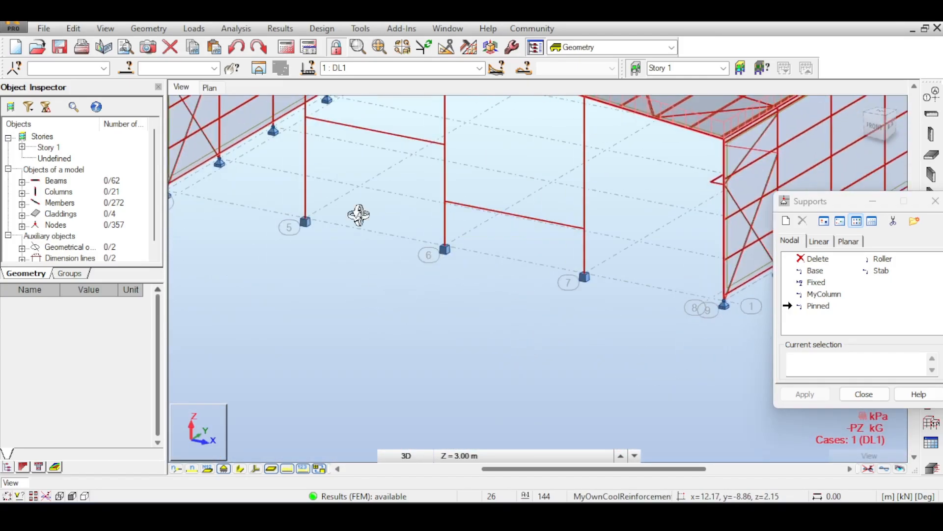
pyautogui.click(817, 306)
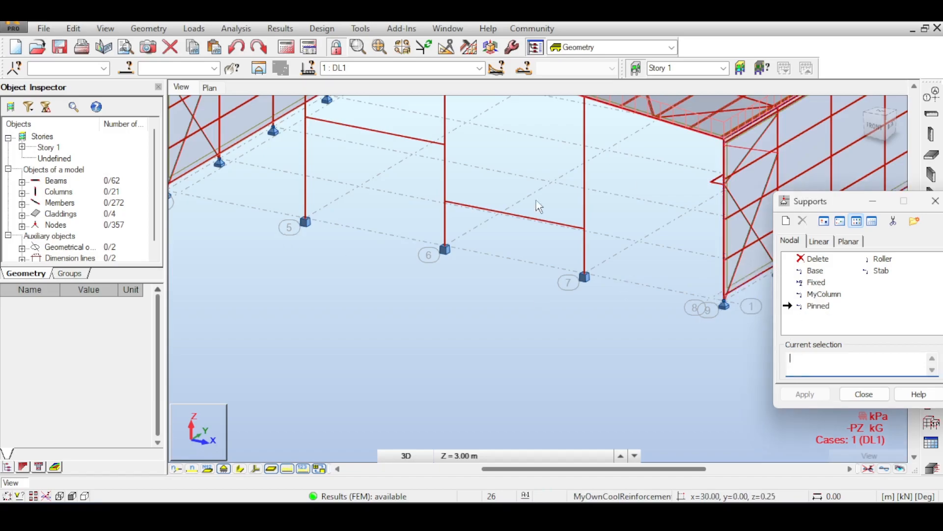
pyautogui.moveTo(864, 129); pyautogui.dragTo(886, 119)
pyautogui.moveTo(229, 247); pyautogui.dragTo(611, 301)
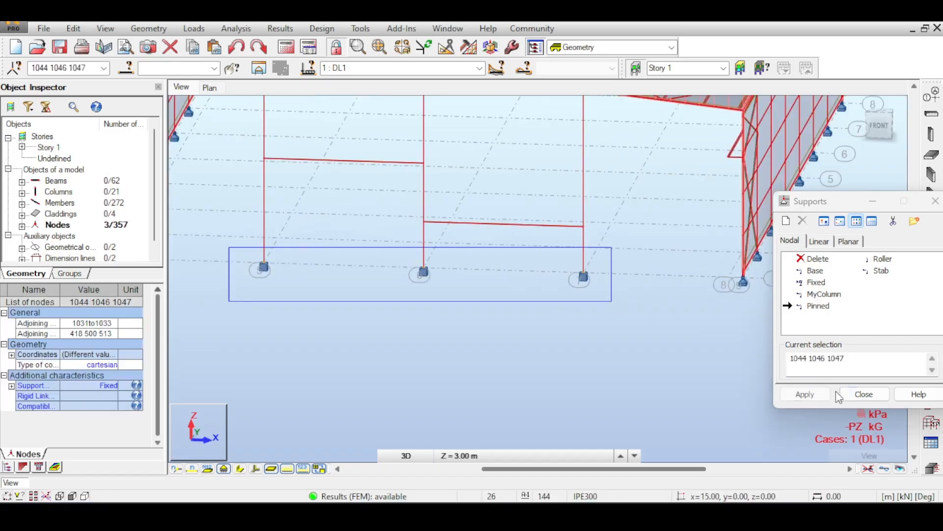
pyautogui.click(815, 397)
pyautogui.click(522, 290)
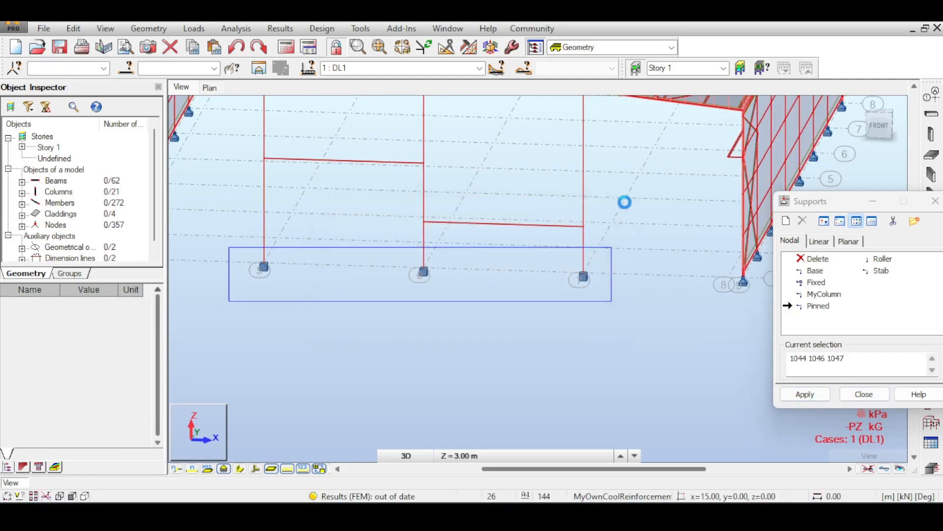
pyautogui.moveTo(776, 199); pyautogui.dragTo(774, 254)
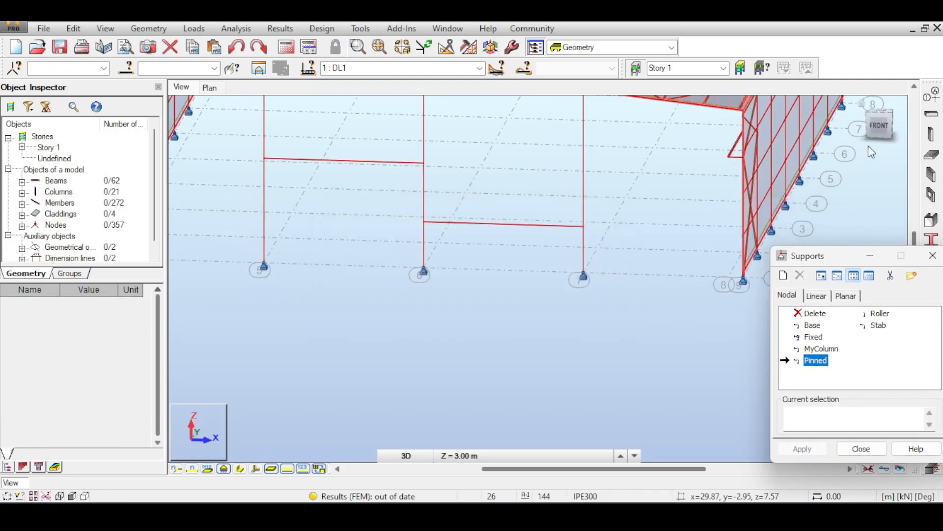
# - Set an XZ 3D work plane at structure axis 1 (Y = 0.00 m) and examine the front gable frame against it
pyautogui.click(878, 127)
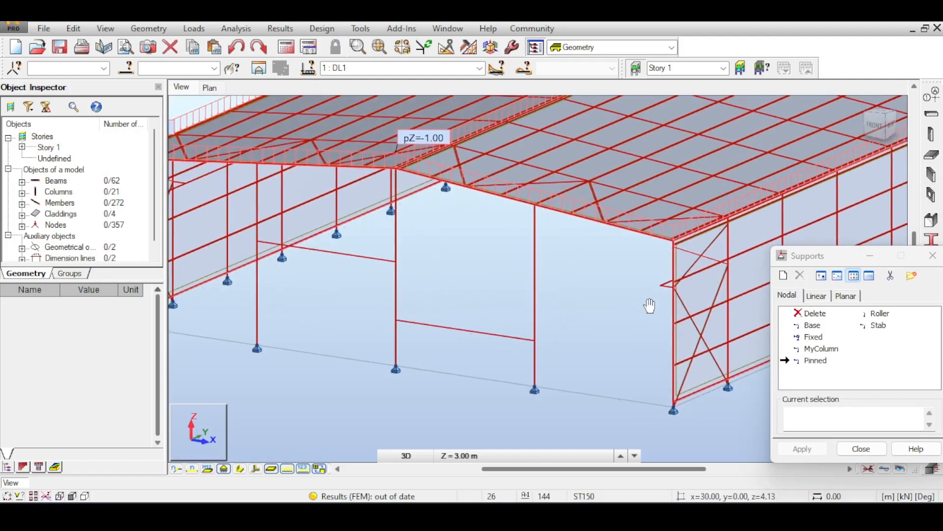
pyautogui.click(406, 455)
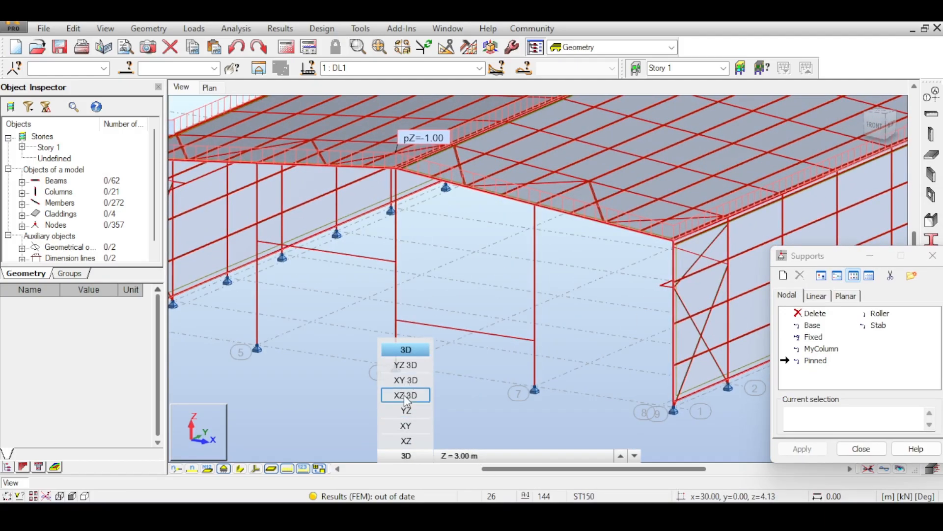
pyautogui.click(406, 395)
pyautogui.click(866, 119)
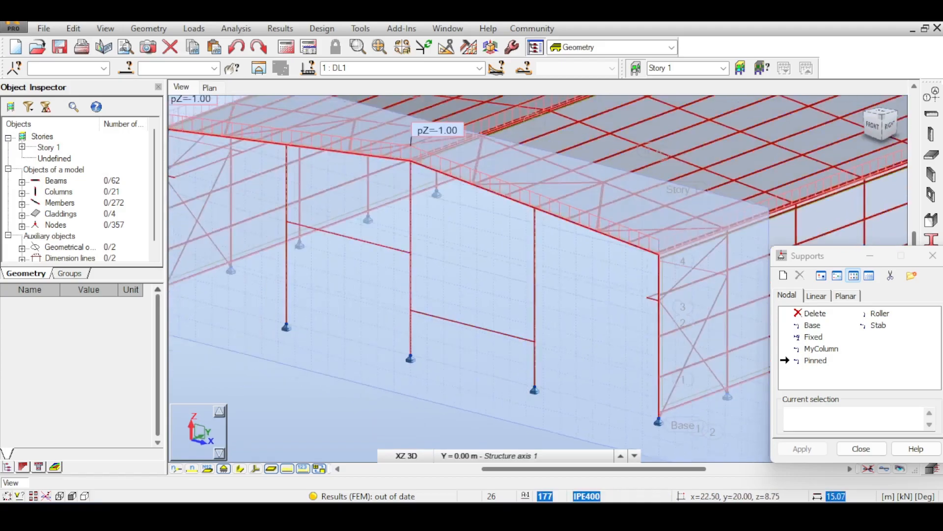
pyautogui.keyDown('shift'); pyautogui.moveTo(535, 278); pyautogui.dragTo(578, 278, button='middle'); pyautogui.keyUp('shift')
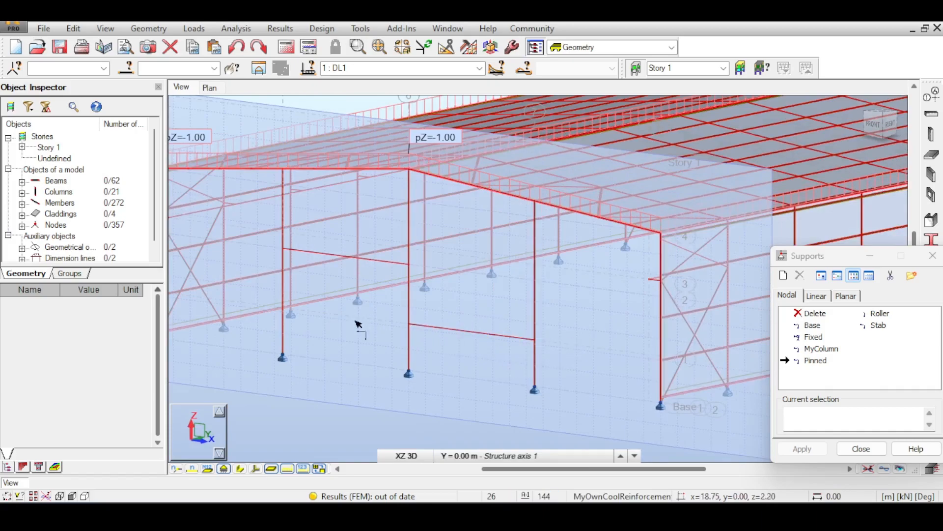
pyautogui.moveTo(316, 287); pyautogui.dragTo(411, 274, button='middle')
pyautogui.moveTo(668, 226); pyautogui.dragTo(572, 220, button='middle')
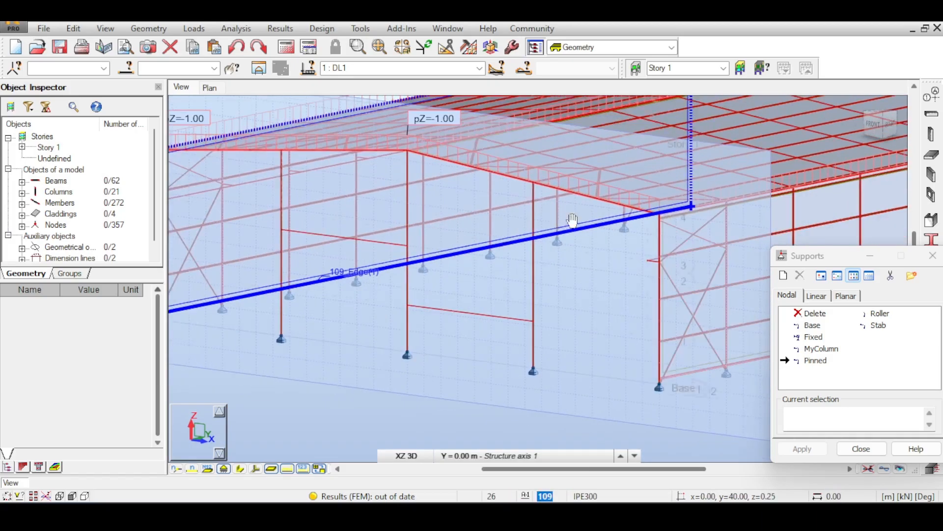
pyautogui.moveTo(428, 260); pyautogui.dragTo(506, 302, button='middle')
pyautogui.moveTo(535, 331); pyautogui.dragTo(503, 331, button='middle')
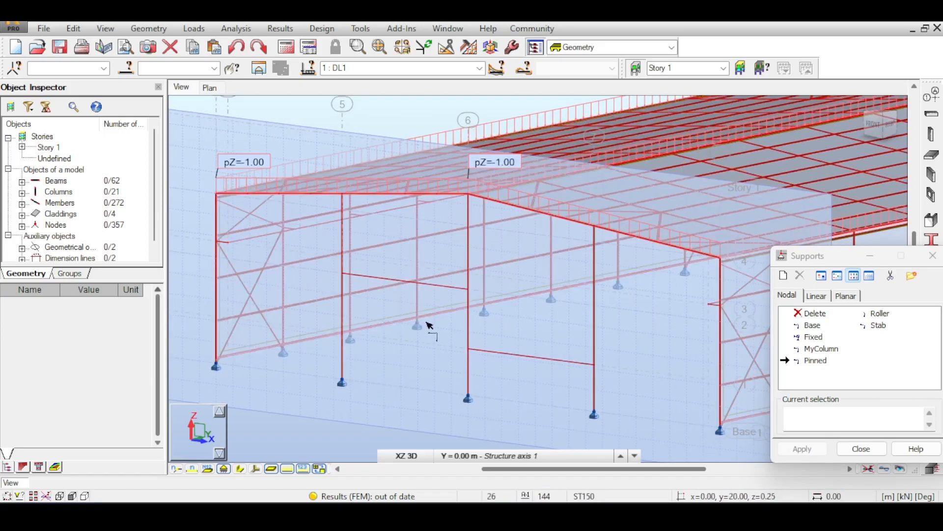
# - Use an XY 3D work plane at Z = 3.00 m and inspect where the axis 7 gable column meets the rafter and purlin
pyautogui.click(401, 456)
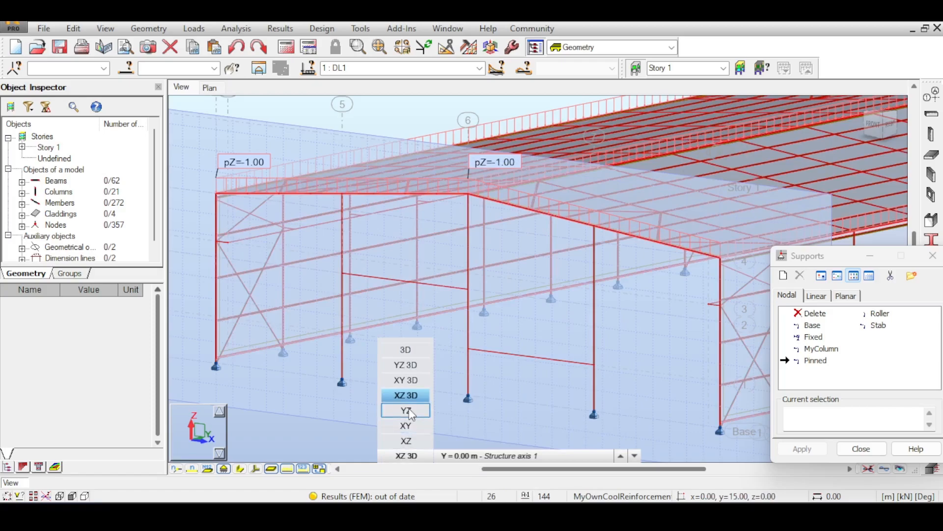
pyautogui.click(414, 383)
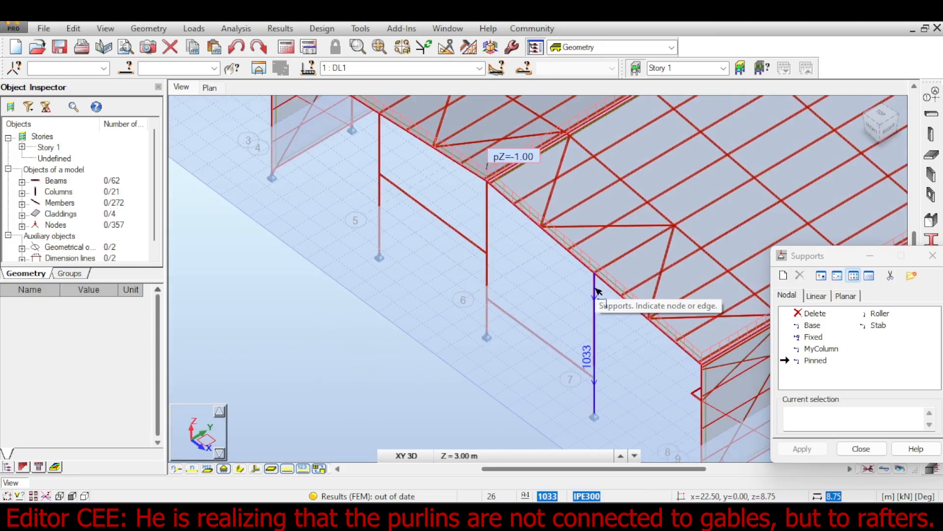
pyautogui.scroll(4, 598, 290)
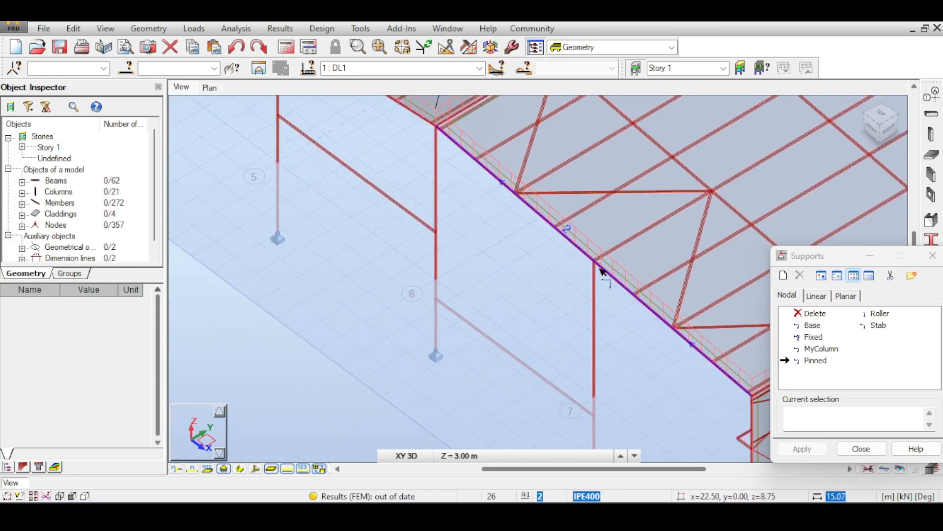
pyautogui.scroll(4, 623, 246)
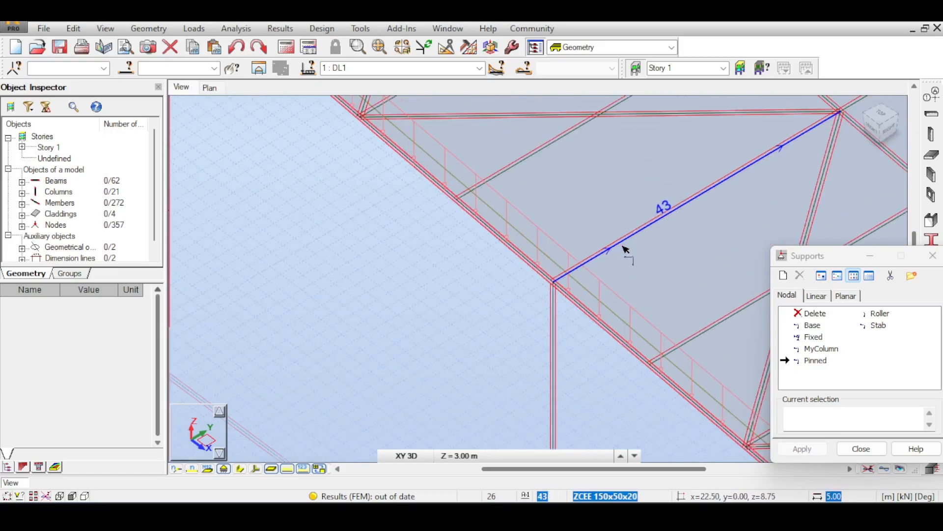
pyautogui.scroll(-4, 616, 252)
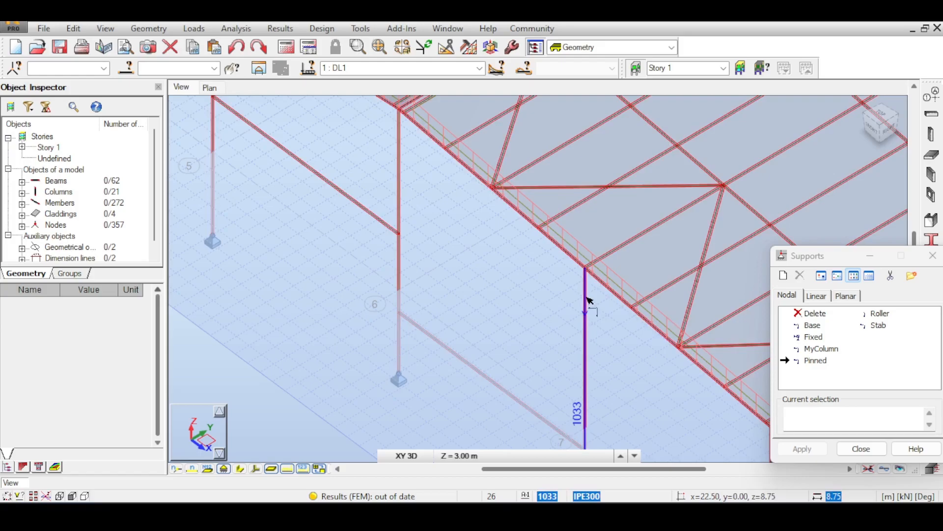
pyautogui.scroll(-2, 589, 300)
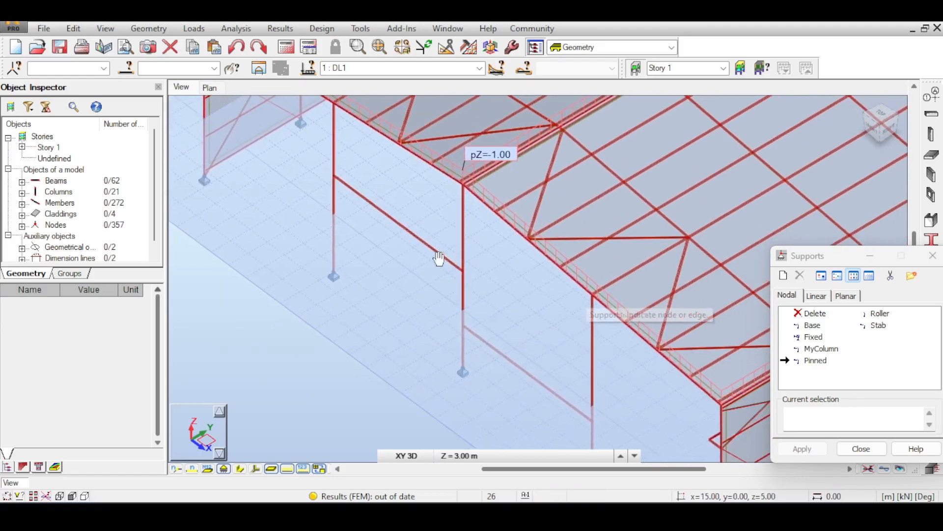
# - Set a YZ 3D work plane at structure axis 5 (X = 7.50 m)
pyautogui.click(484, 458)
pyautogui.click(407, 454)
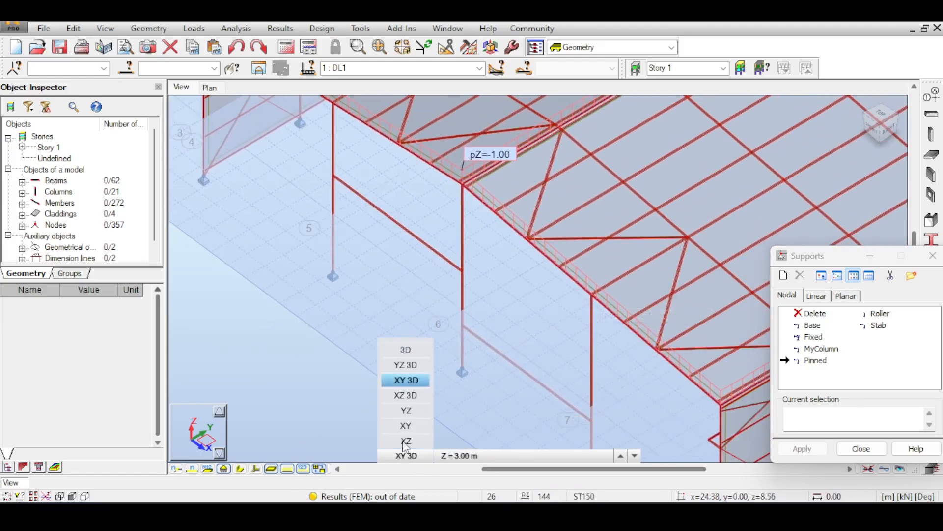
pyautogui.click(405, 365)
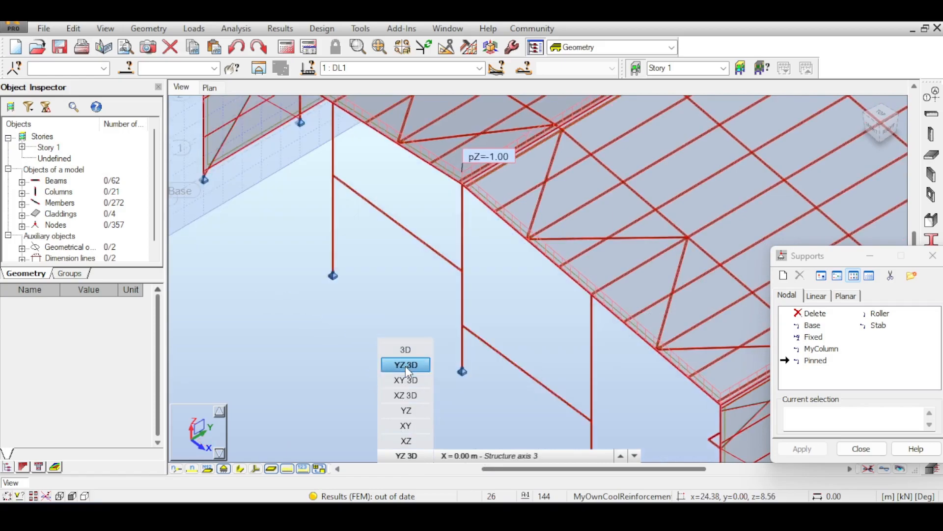
pyautogui.click(621, 456)
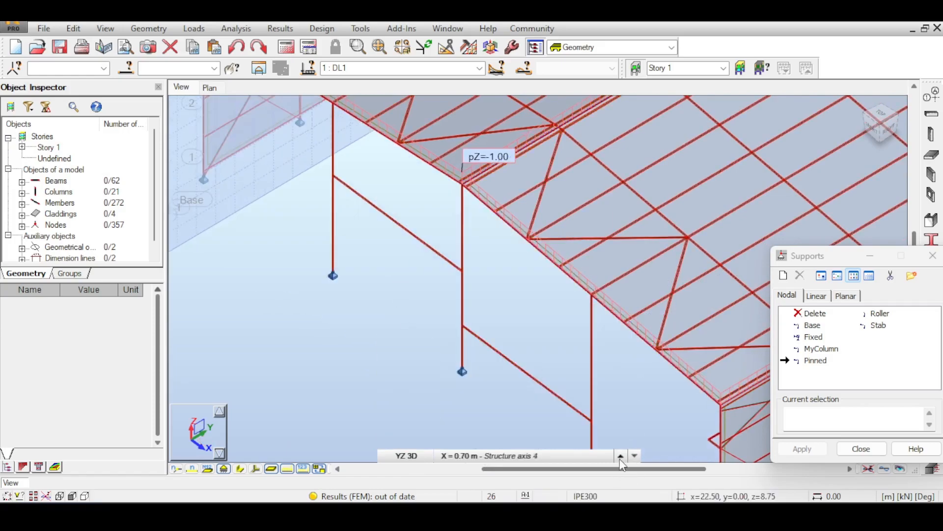
pyautogui.click(620, 456)
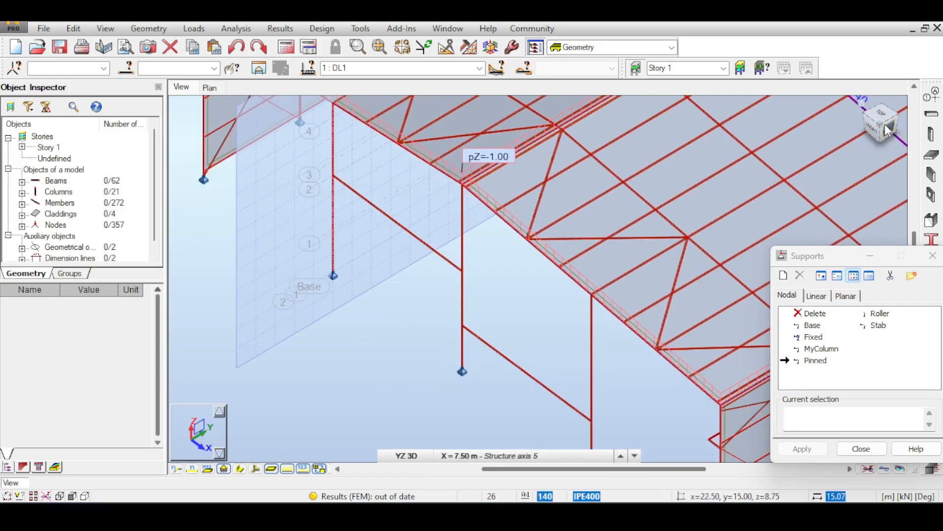
# - Examine the front rafters, roof bracing and purlins between the ridge and the axis 5 gable column from several angles
pyautogui.moveTo(883, 125); pyautogui.dragTo(883, 105)
pyautogui.moveTo(317, 283); pyautogui.dragTo(423, 259, button='middle')
pyautogui.scroll(3, 443, 253)
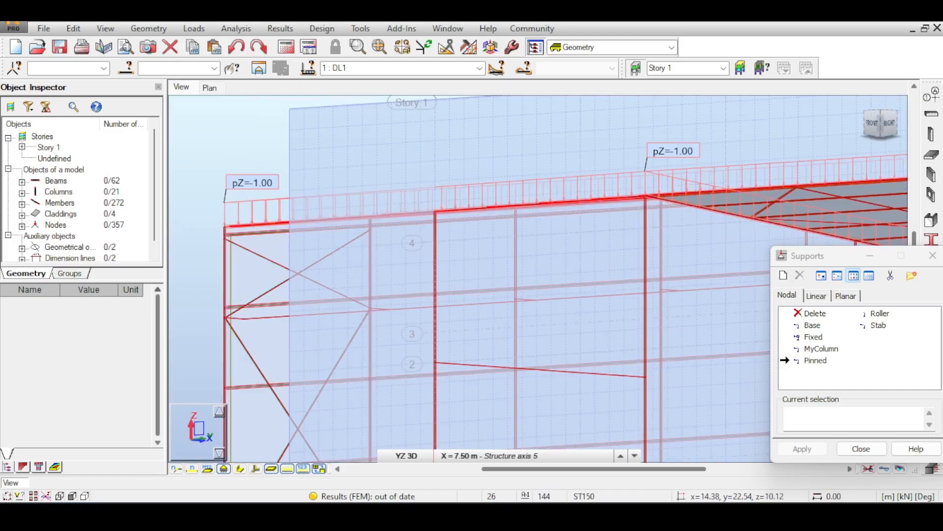
pyautogui.moveTo(886, 116); pyautogui.dragTo(897, 128)
pyautogui.moveTo(651, 169); pyautogui.dragTo(537, 249, button='middle')
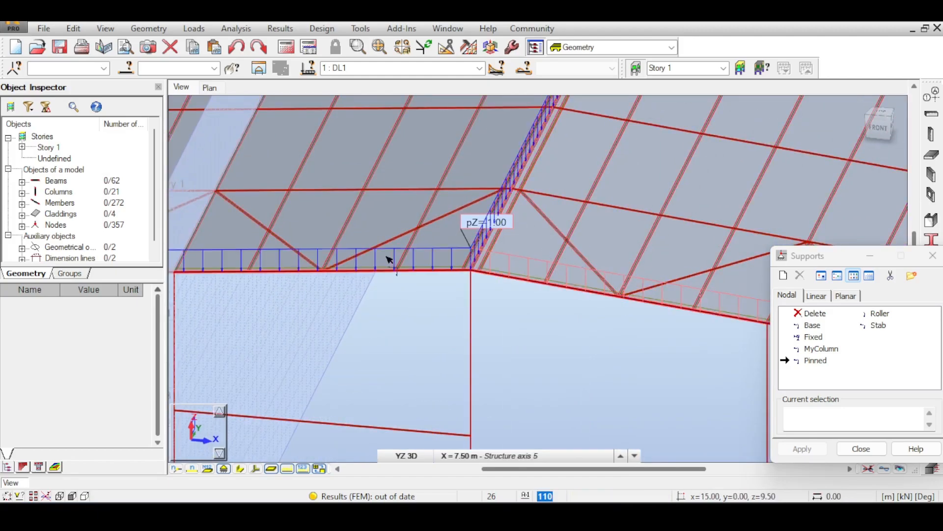
pyautogui.moveTo(390, 257); pyautogui.dragTo(474, 208, button='middle')
pyautogui.moveTo(370, 225); pyautogui.dragTo(485, 216, button='middle')
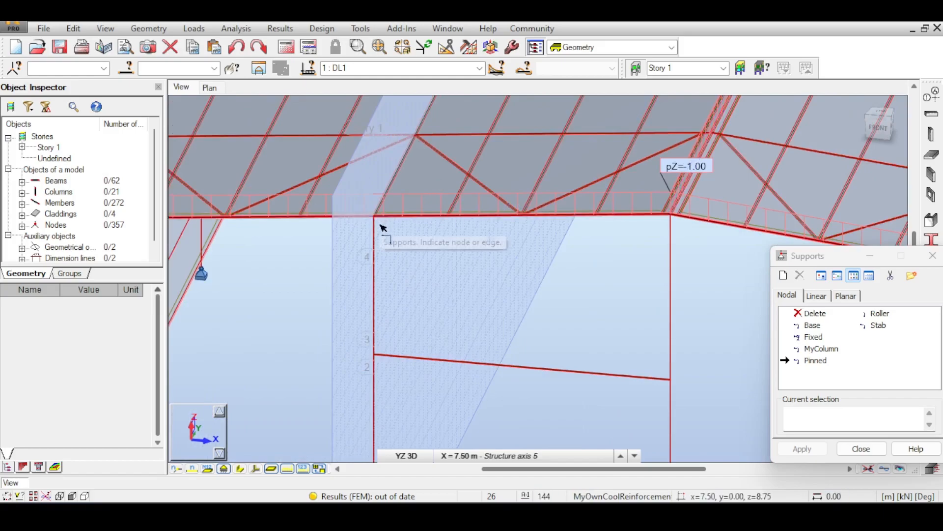
# - Show the section shapes and inspect up close how the axis 5 gable column top meets the rafter and purlin
pyautogui.scroll(3, 433, 147)
pyautogui.scroll(2, 437, 148)
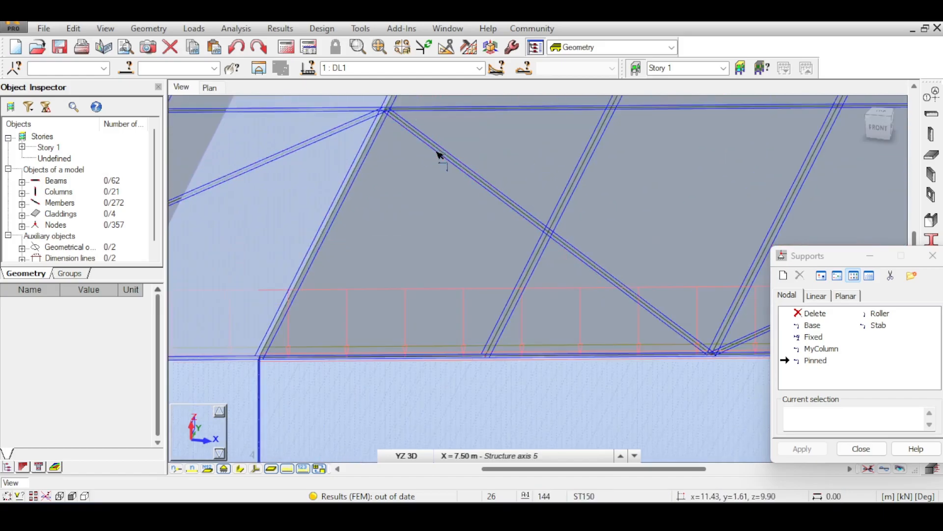
pyautogui.scroll(-3, 437, 152)
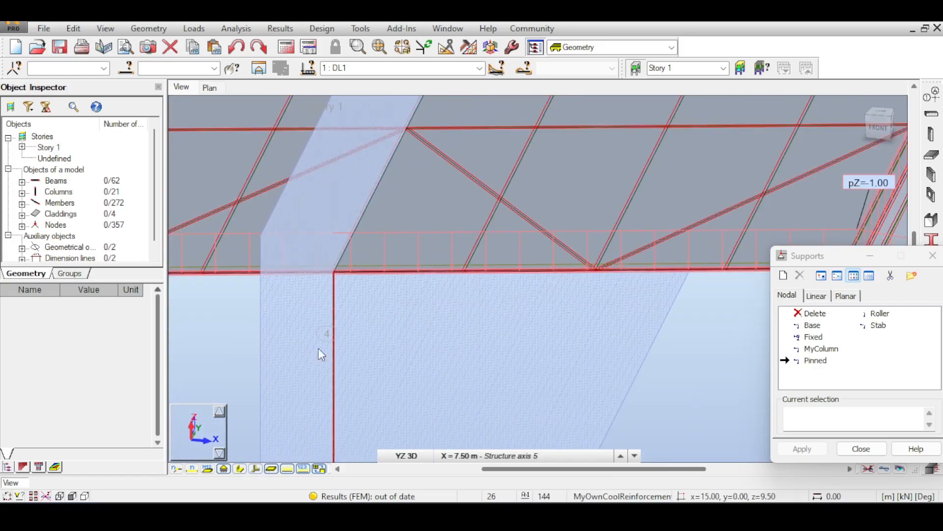
pyautogui.scroll(3, 358, 269)
pyautogui.moveTo(422, 151); pyautogui.dragTo(386, 217, button='middle')
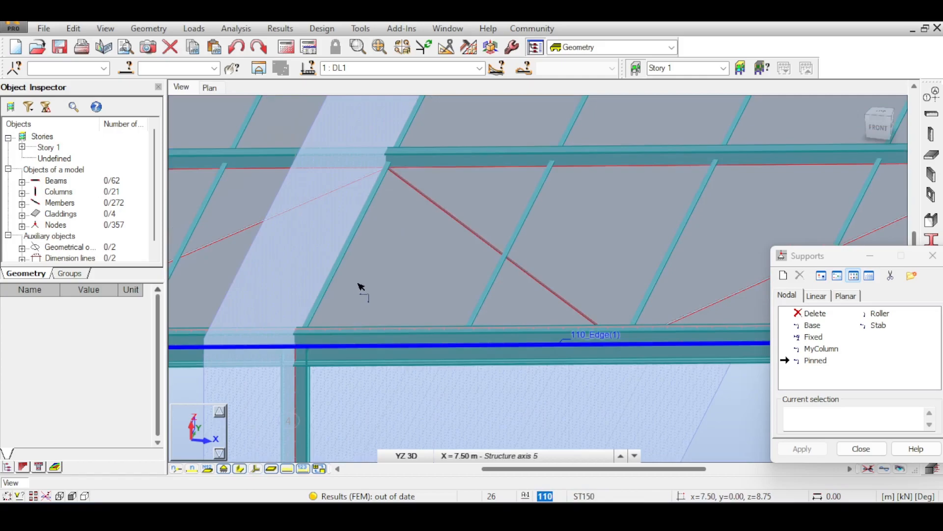
pyautogui.moveTo(331, 320); pyautogui.dragTo(385, 234, button='middle')
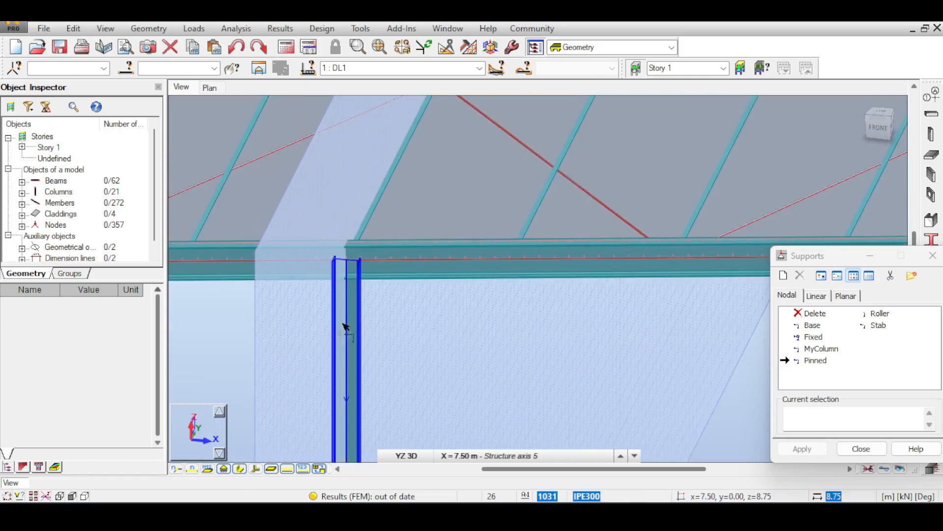
pyautogui.moveTo(381, 283); pyautogui.dragTo(367, 362, button='middle')
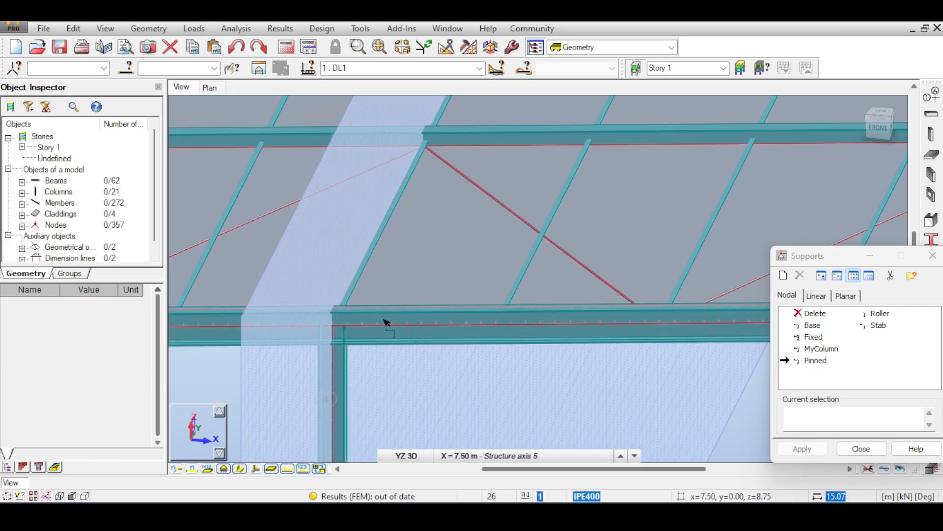
pyautogui.moveTo(385, 322); pyautogui.dragTo(411, 275, button='middle')
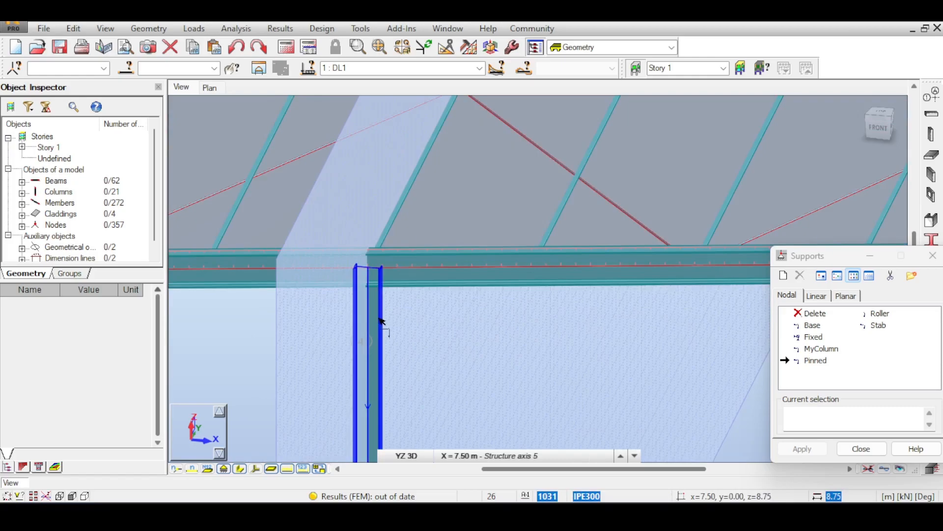
pyautogui.moveTo(473, 261); pyautogui.dragTo(467, 288, button='middle')
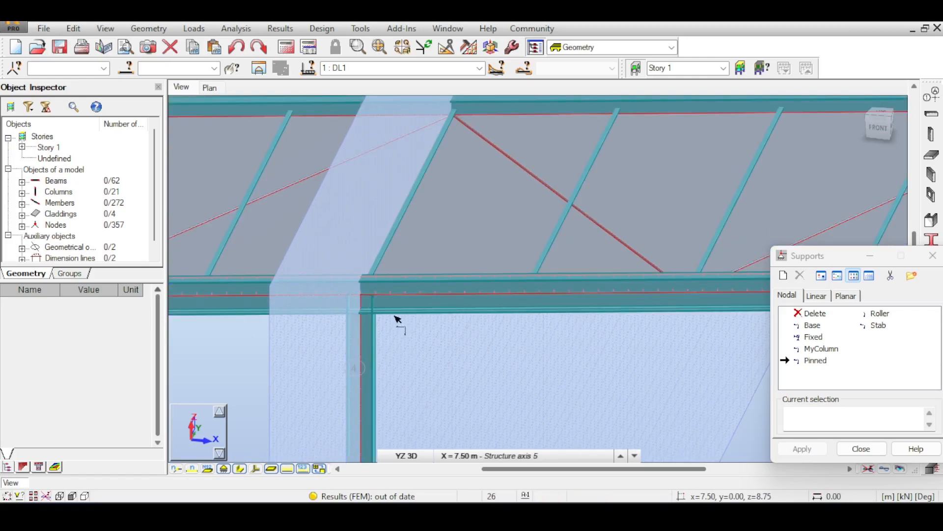
# - Examine the front gable with section shapes shown, comparing the column-to-rafter joints at the ridge and axis 7 from above and below
pyautogui.scroll(-5, 385, 330)
pyautogui.scroll(-5, 425, 342)
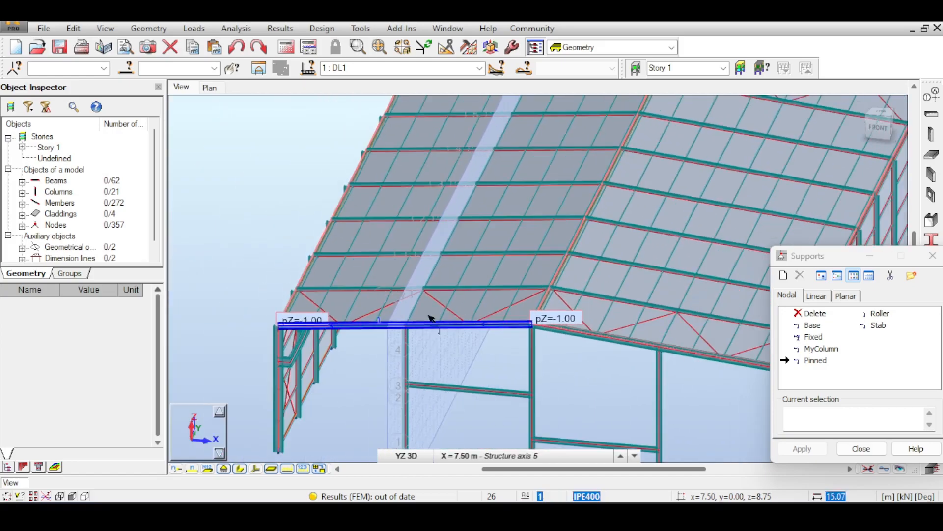
pyautogui.scroll(5, 533, 361)
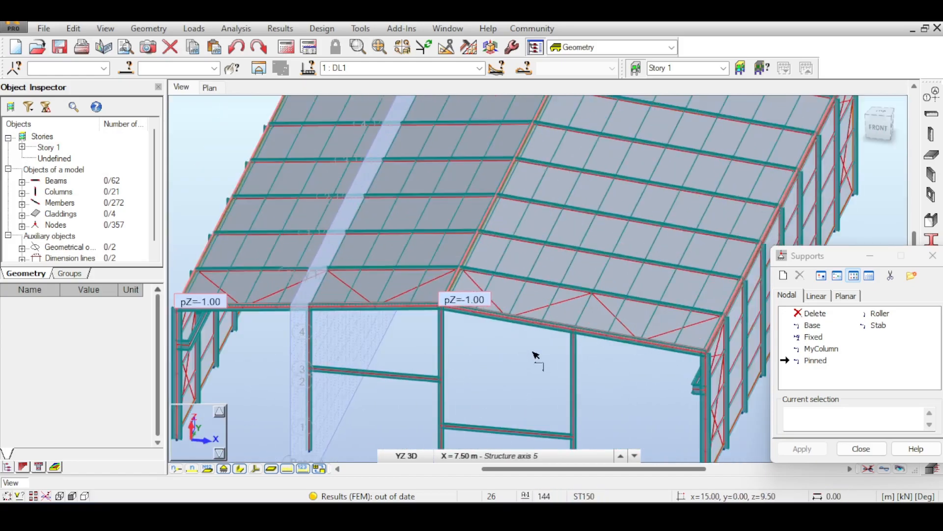
pyautogui.click(867, 127)
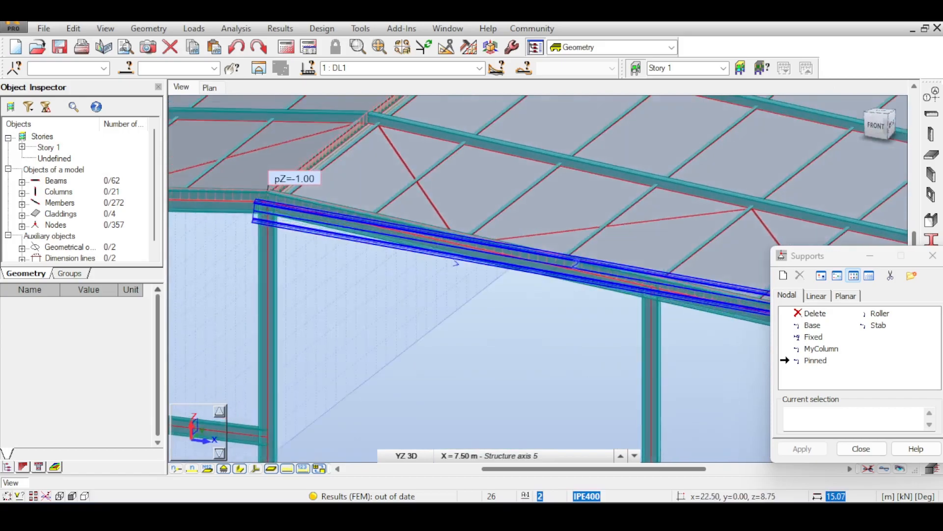
pyautogui.scroll(4, 333, 290)
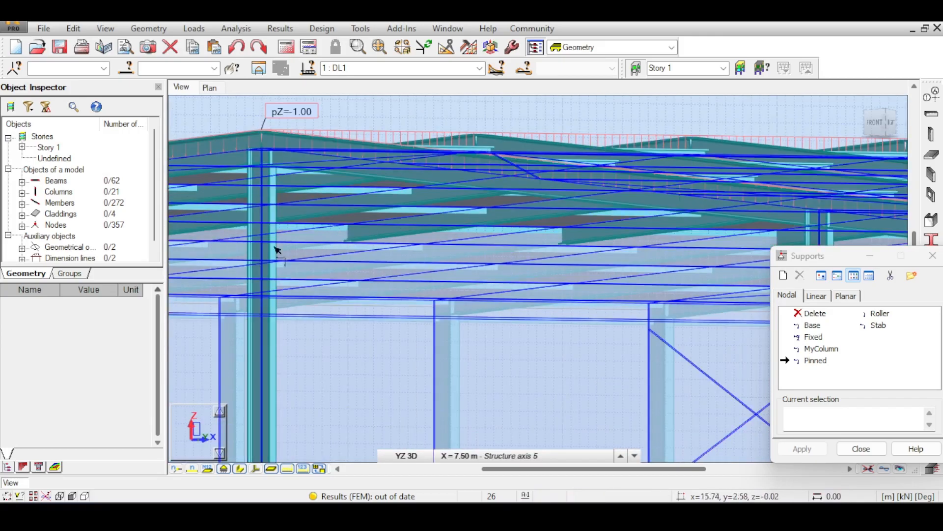
pyautogui.scroll(-5, 307, 241)
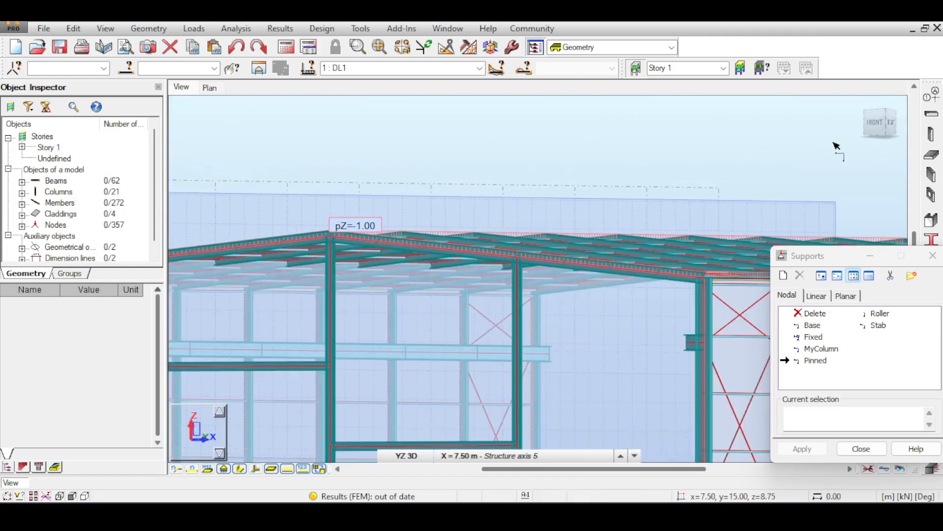
pyautogui.moveTo(879, 127); pyautogui.dragTo(821, 140)
pyautogui.moveTo(494, 210); pyautogui.dragTo(632, 267, button='middle')
pyautogui.scroll(-2, 631, 268)
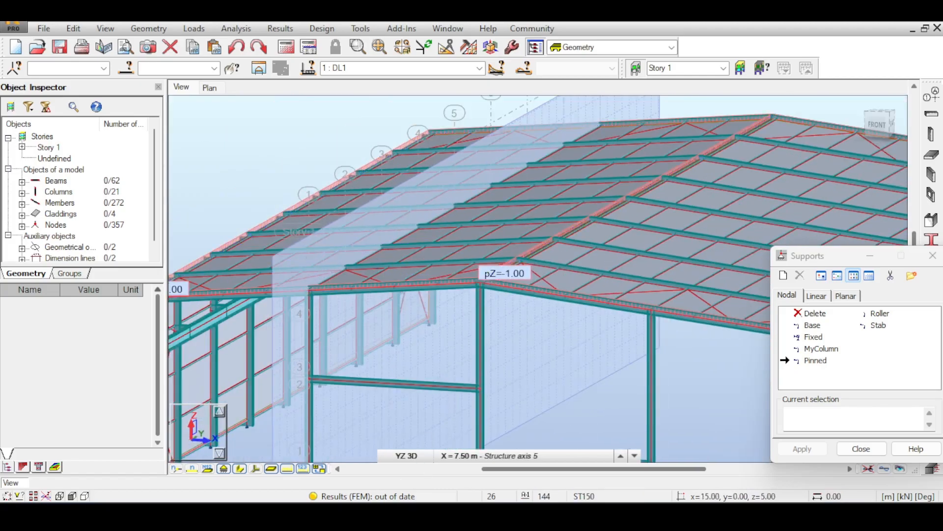
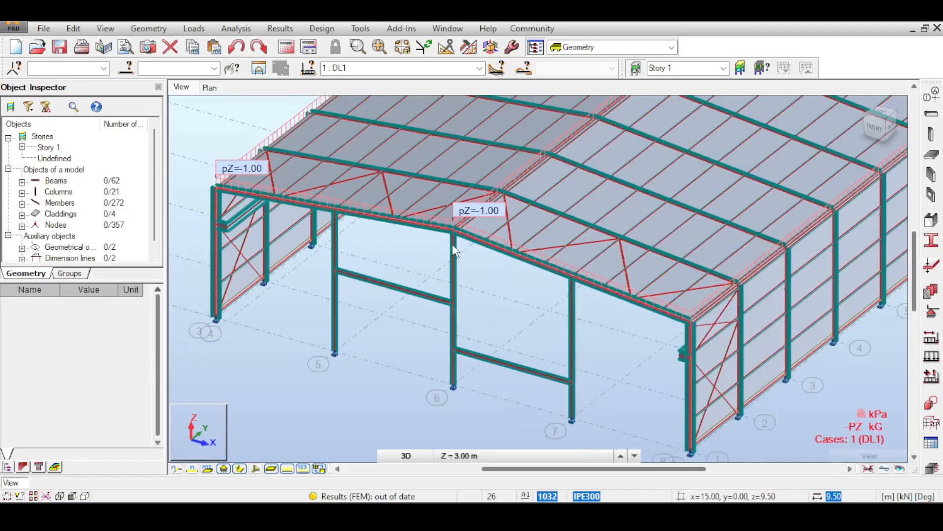
# - Examine the front gable rafter from the ridge past axis 7, together with its purlins and roof bracing, from a raised front angle
pyautogui.moveTo(519, 280); pyautogui.dragTo(538, 284, button='middle')
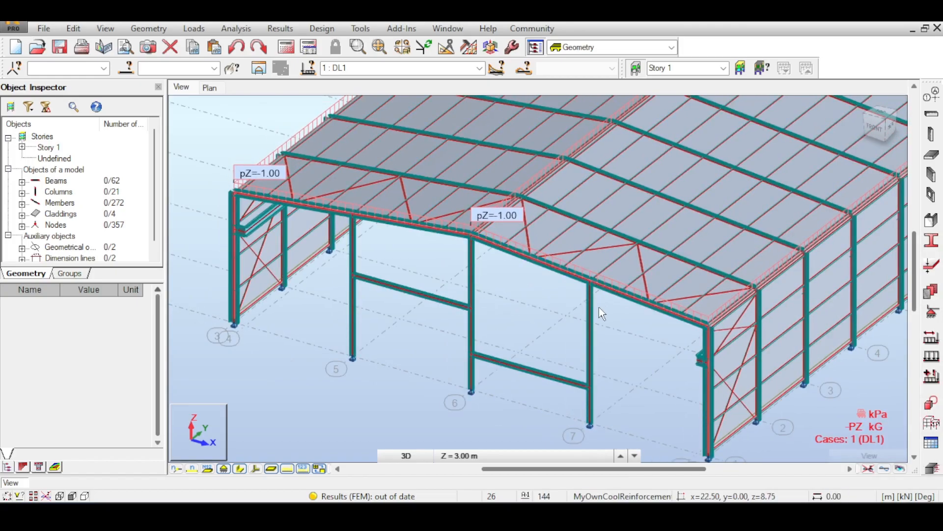
pyautogui.click(878, 124)
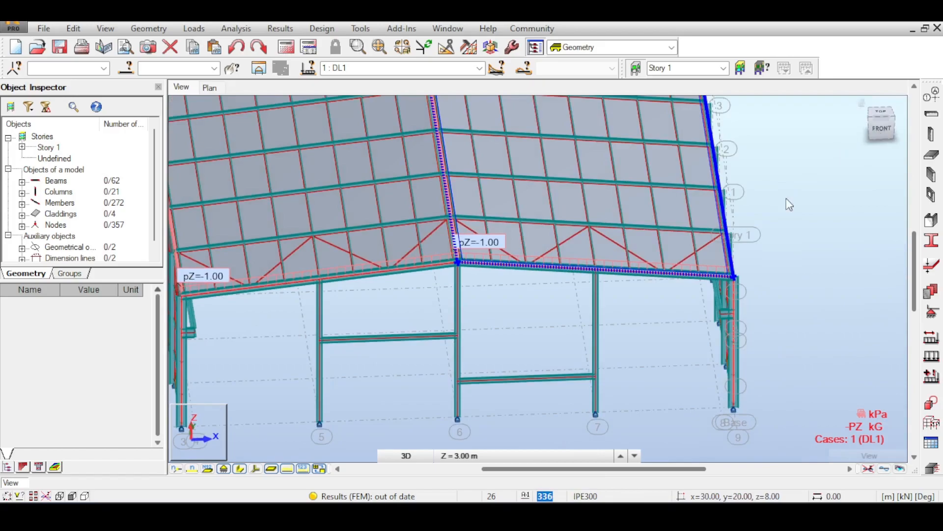
pyautogui.scroll(2, 680, 305)
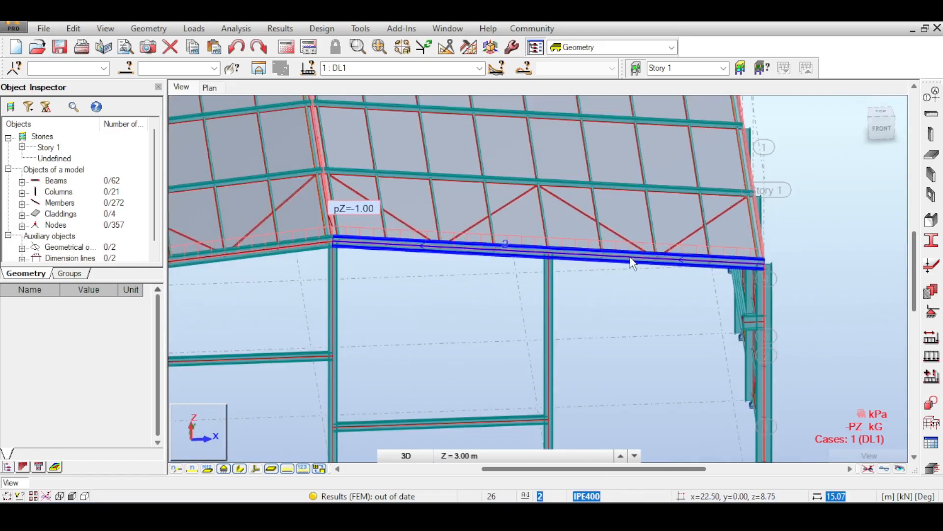
pyautogui.moveTo(442, 273); pyautogui.dragTo(516, 278, button='middle')
pyautogui.scroll(2, 702, 258)
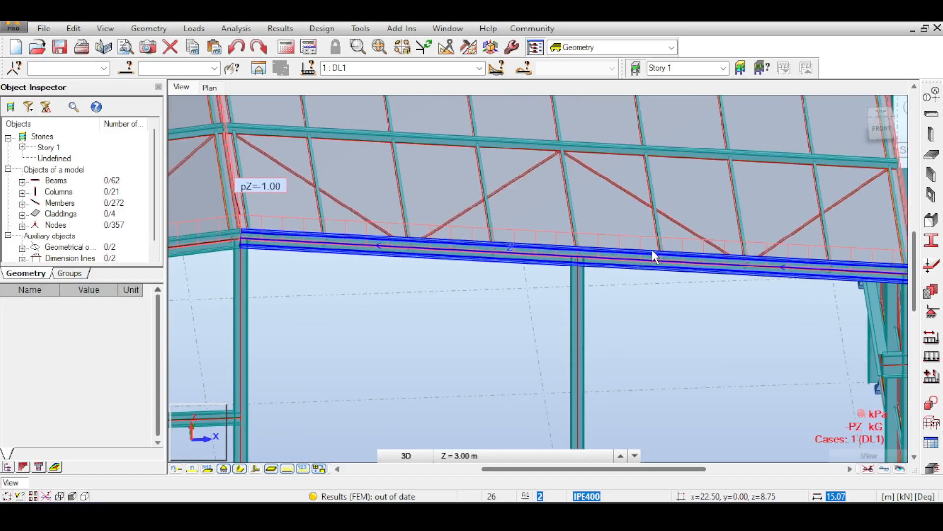
pyautogui.scroll(1, 654, 256)
pyautogui.scroll(-2, 657, 268)
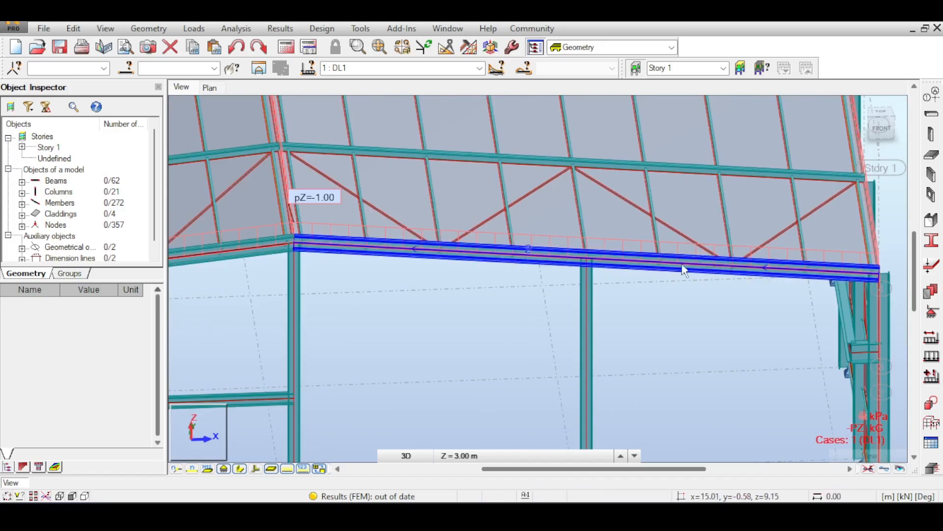
pyautogui.moveTo(305, 252); pyautogui.dragTo(595, 214, button='middle')
pyautogui.scroll(-4, 573, 214)
pyautogui.scroll(3, 597, 219)
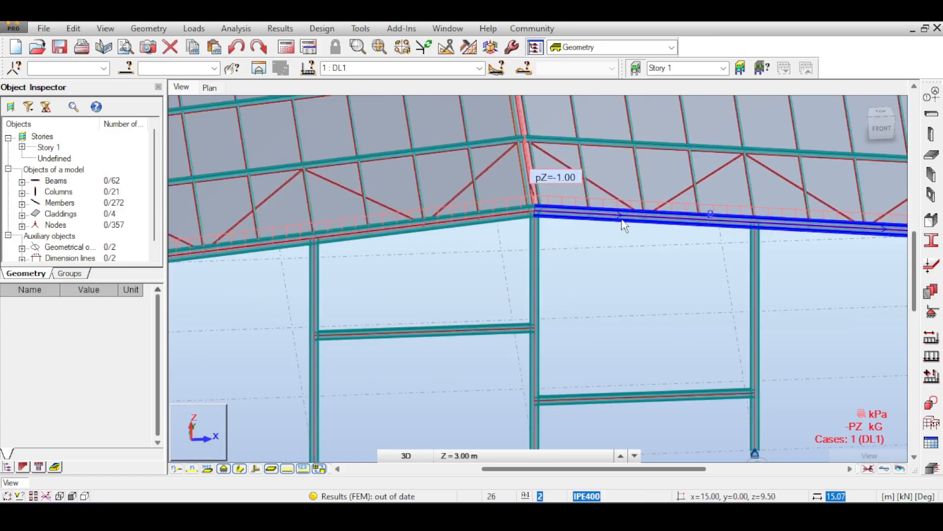
pyautogui.moveTo(821, 123); pyautogui.dragTo(765, 140, button='middle')
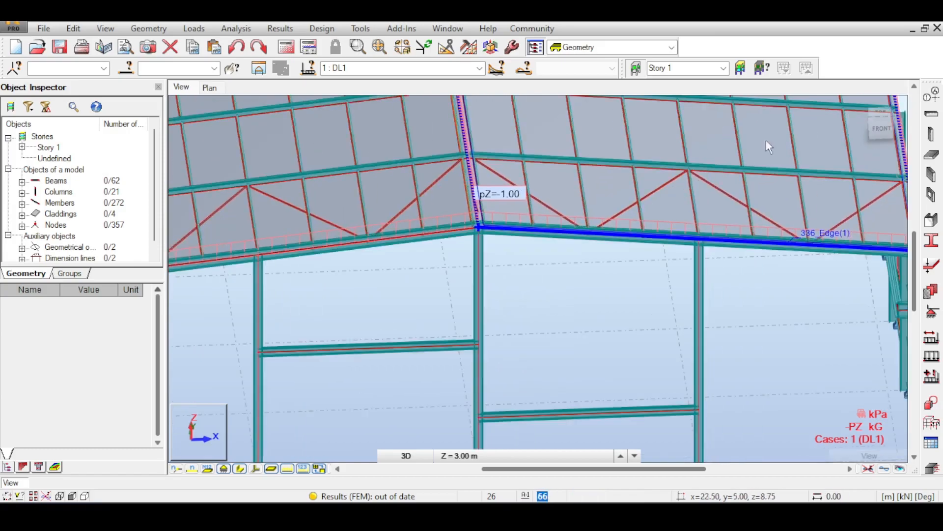
# - Inspect the same rafter up close in front elevation to check how the purlins are positioned relative to its section
pyautogui.click(879, 128)
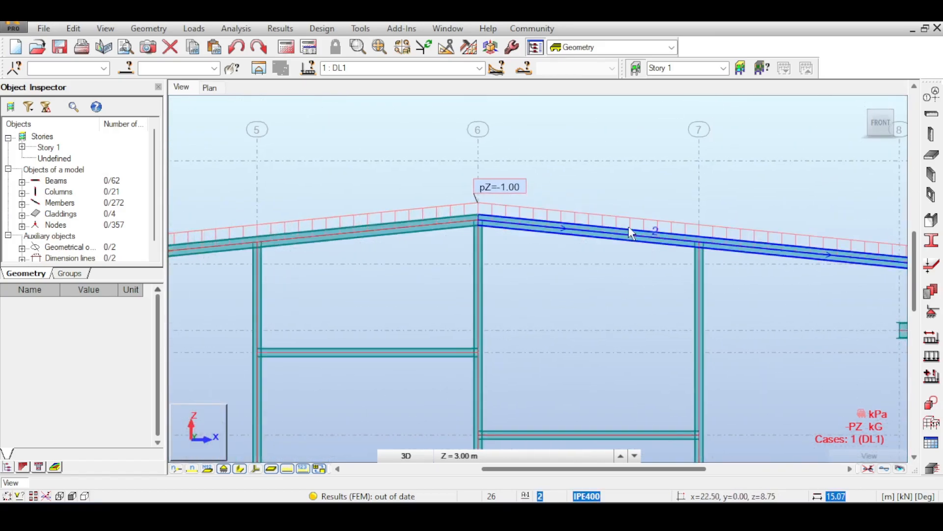
pyautogui.scroll(5, 629, 226)
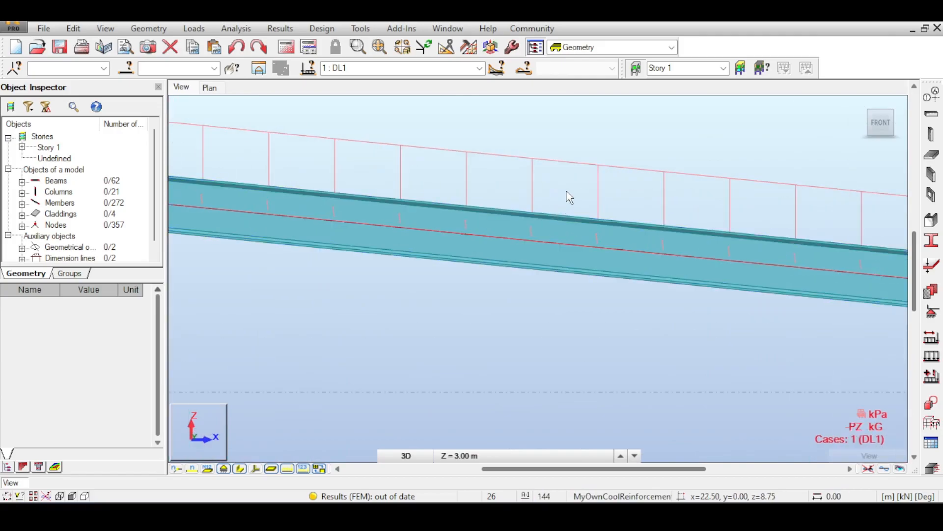
pyautogui.moveTo(563, 192); pyautogui.dragTo(589, 237, button='middle')
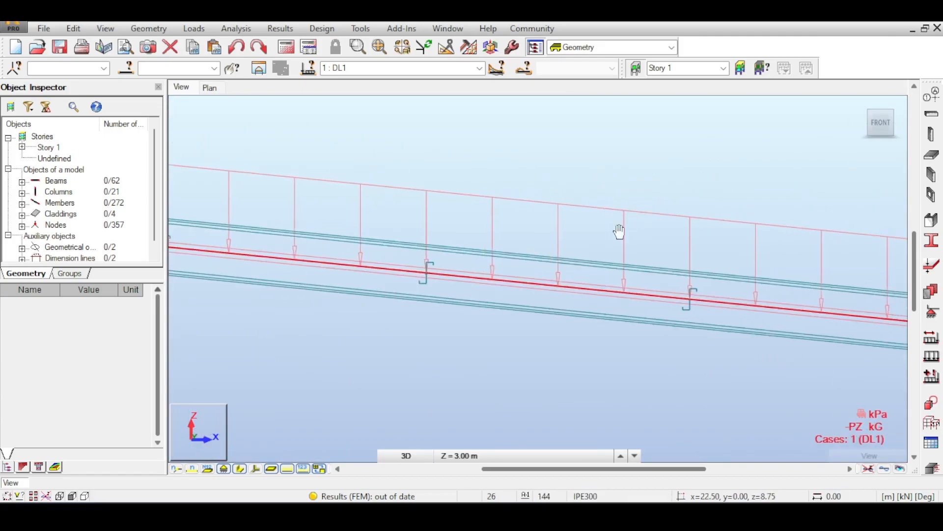
pyautogui.click(875, 131)
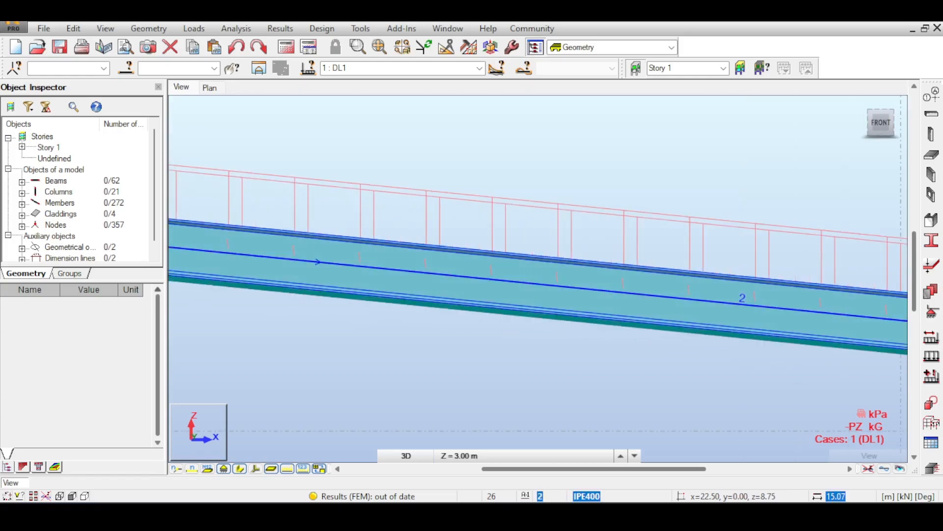
pyautogui.moveTo(688, 189); pyautogui.dragTo(612, 284, button='middle')
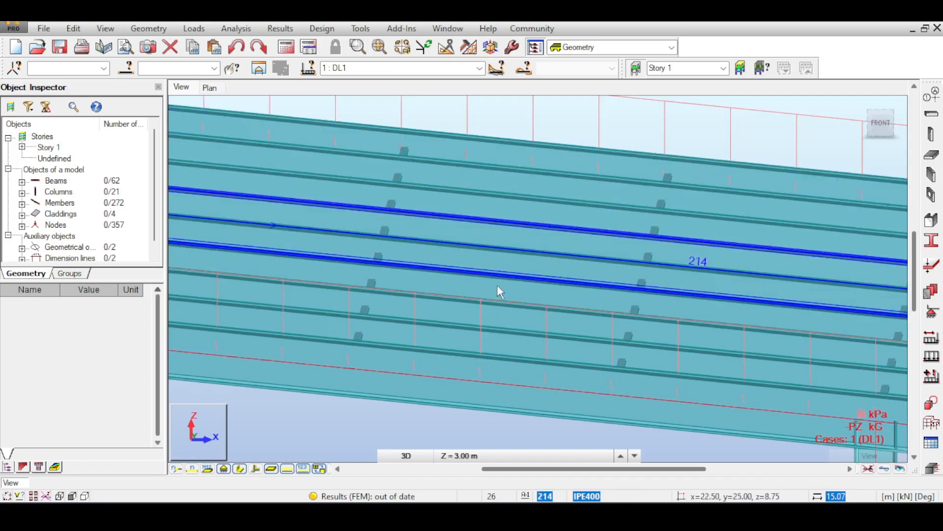
# - Turn on the display of member offsets in the 3D view
pyautogui.rightClick(273, 409)
pyautogui.click(245, 338)
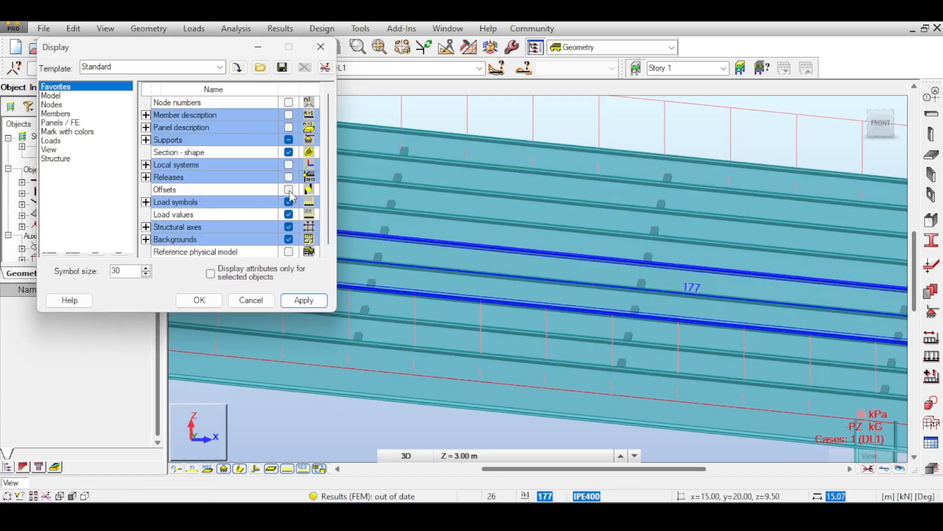
pyautogui.click(328, 46)
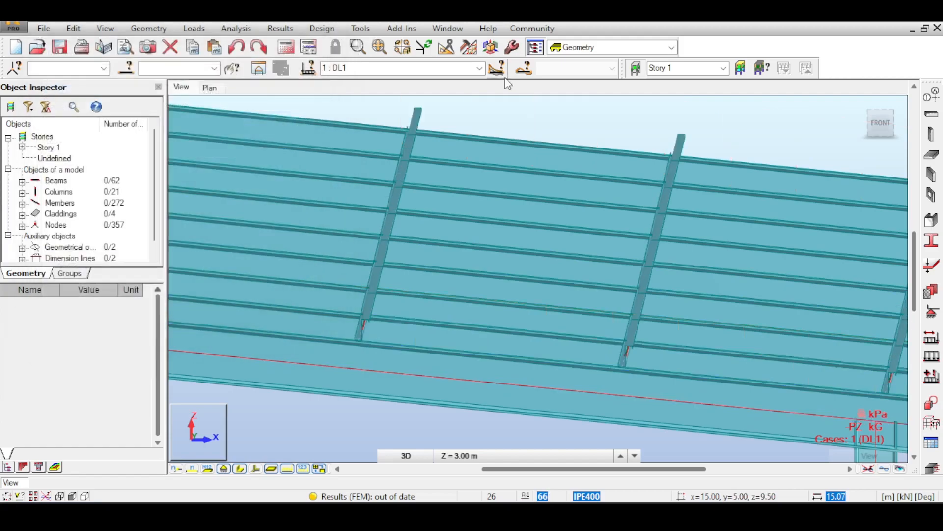
# - Examine how the offset purlins sit on the front rafter's top flange and how the ridge column meets the rafters
pyautogui.click(883, 124)
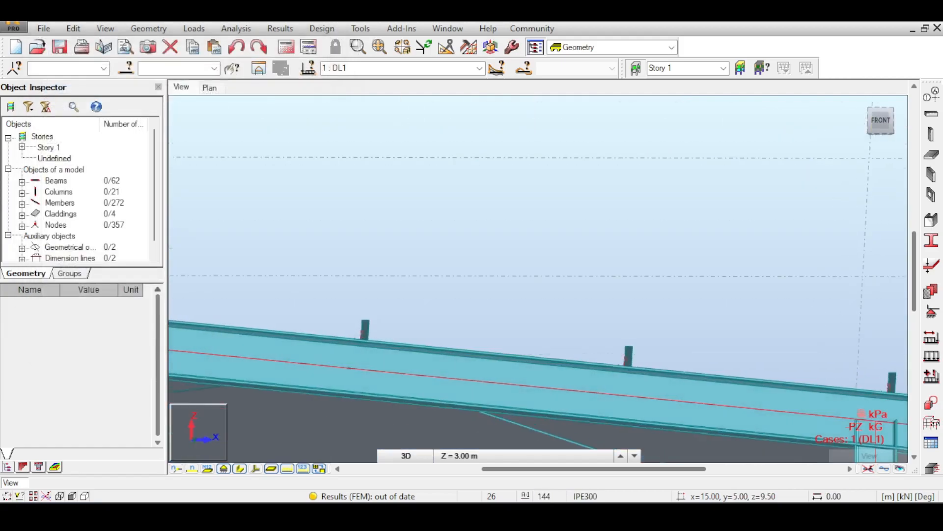
pyautogui.moveTo(882, 124)
pyautogui.mouseDown()
pyautogui.moveTo(883, 138)
pyautogui.moveTo(887, 129)
pyautogui.mouseUp()
pyautogui.moveTo(604, 265); pyautogui.dragTo(673, 231, button='middle')
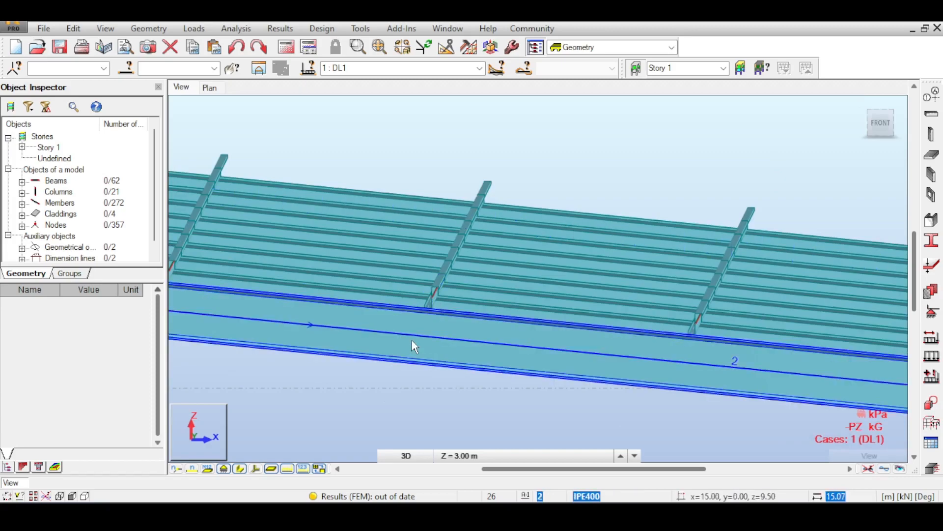
pyautogui.scroll(3, 411, 339)
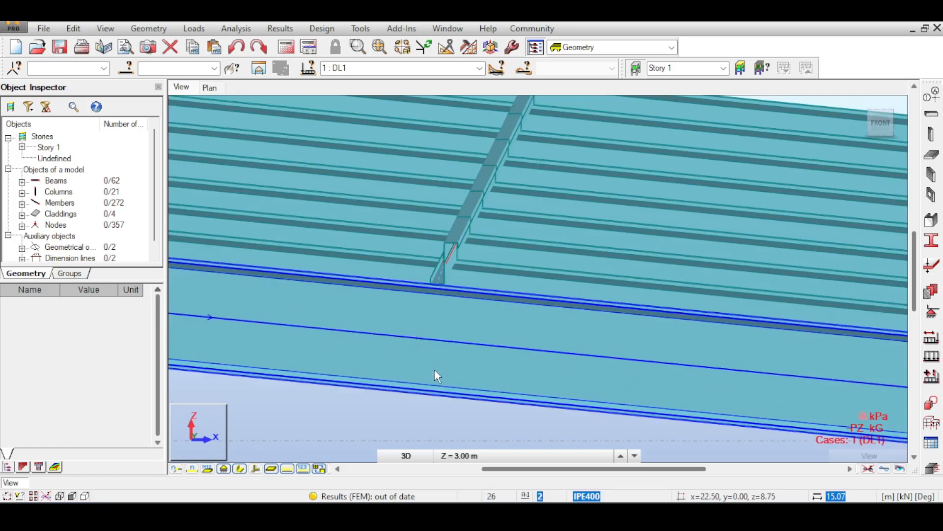
pyautogui.scroll(-4, 435, 376)
pyautogui.moveTo(216, 404); pyautogui.dragTo(720, 364, button='middle')
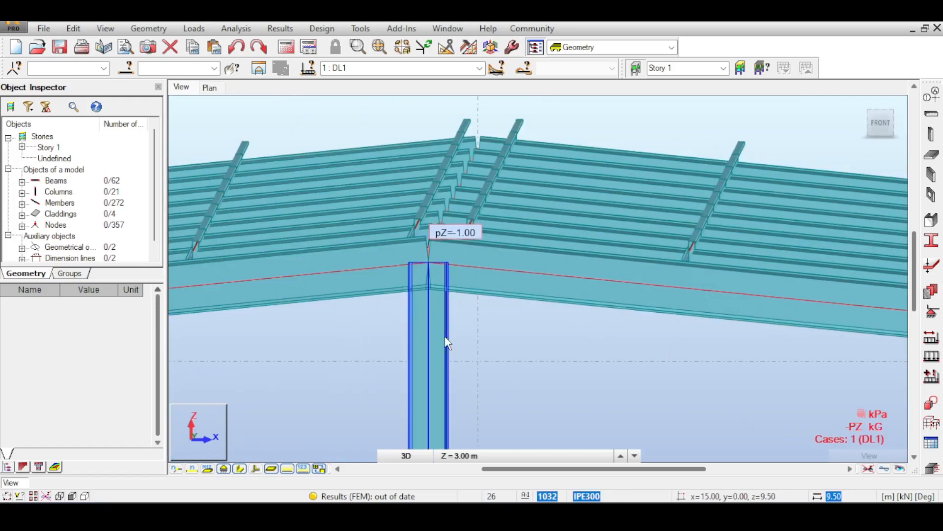
pyautogui.moveTo(617, 274); pyautogui.dragTo(394, 227, button='middle')
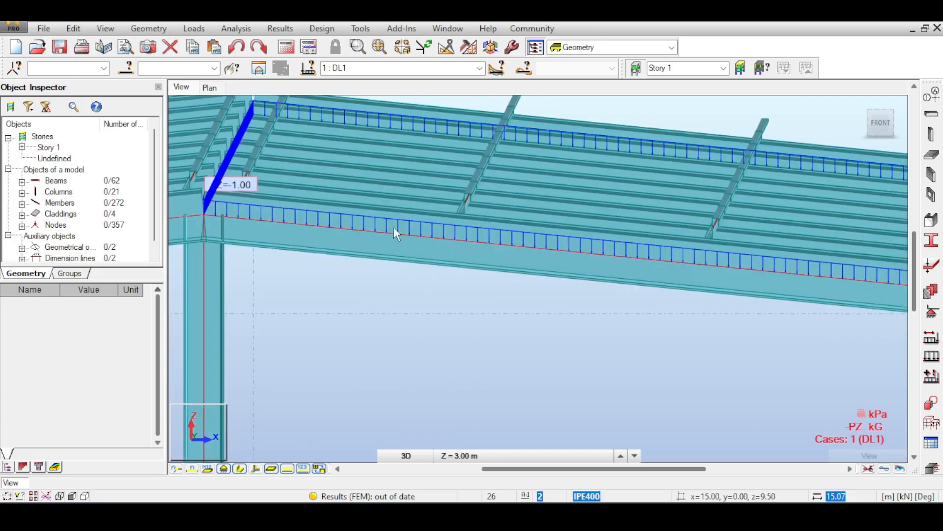
pyautogui.scroll(4, 481, 216)
pyautogui.scroll(-4, 487, 208)
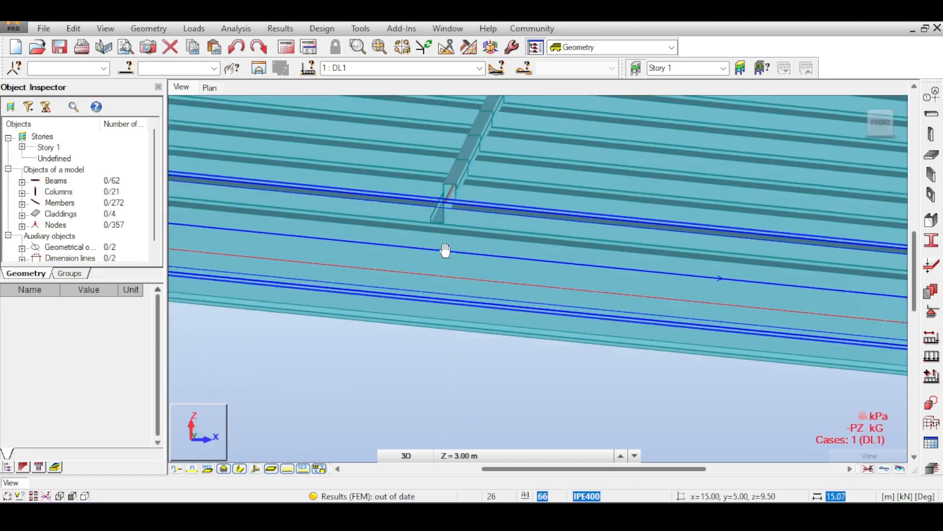
pyautogui.scroll(-3, 580, 168)
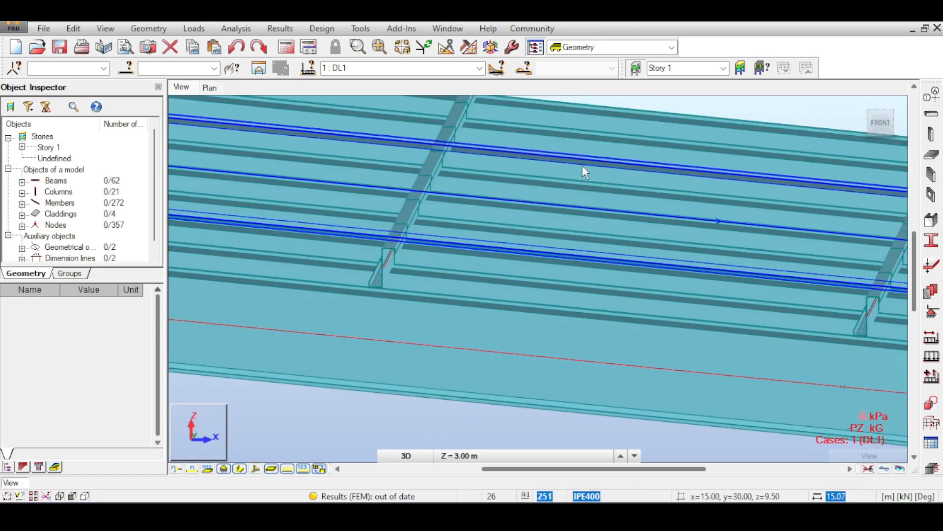
pyautogui.scroll(-2, 603, 163)
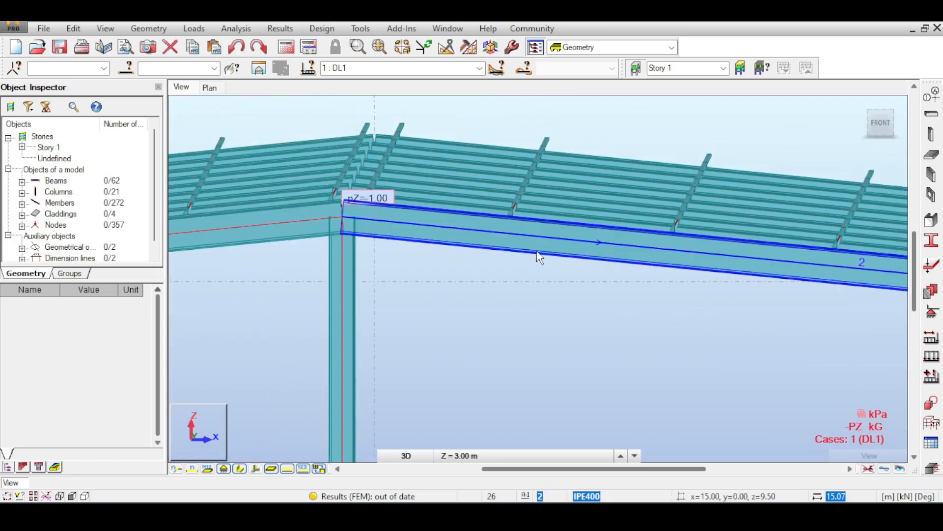
# - Highlight the front rafter beyond the ridge, followed by the three gable columns with their two cross beams, to review the gable framing
pyautogui.click(539, 257)
pyautogui.scroll(-3, 565, 287)
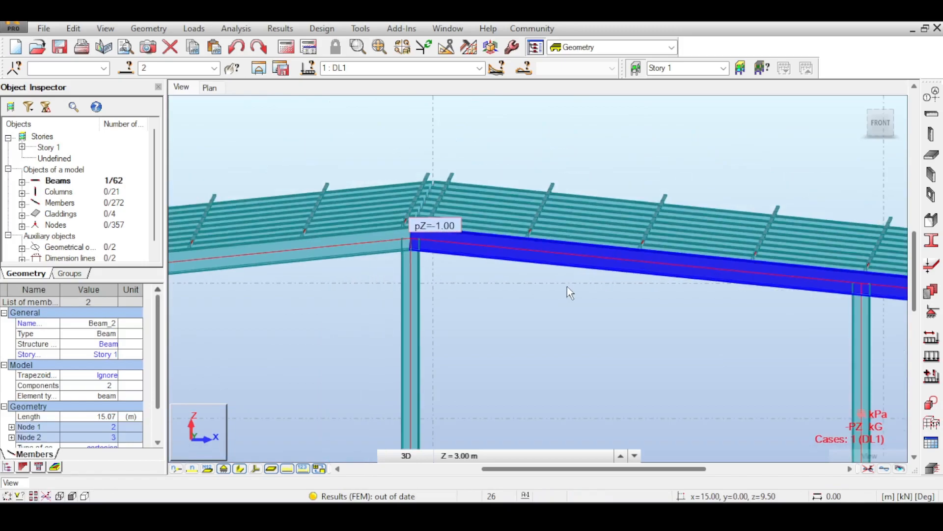
pyautogui.click(549, 292)
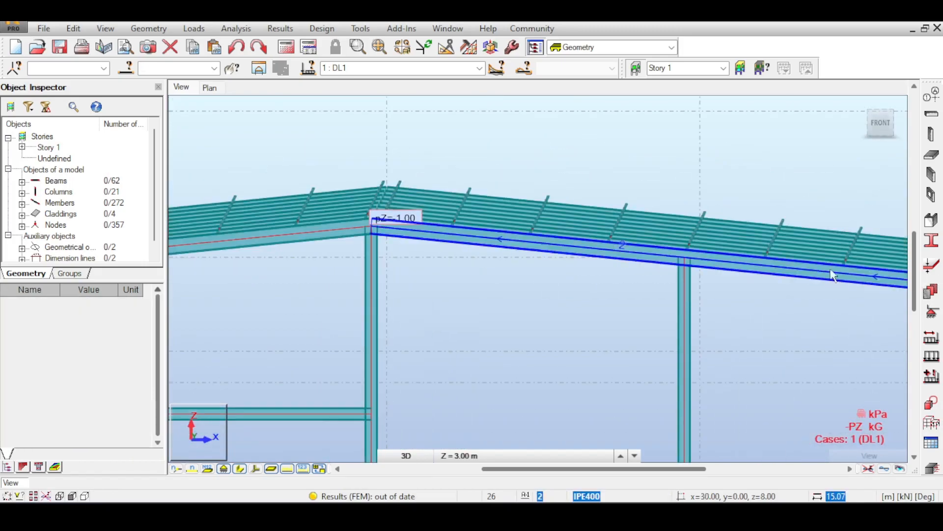
pyautogui.scroll(-3, 811, 187)
pyautogui.moveTo(800, 263); pyautogui.dragTo(345, 392)
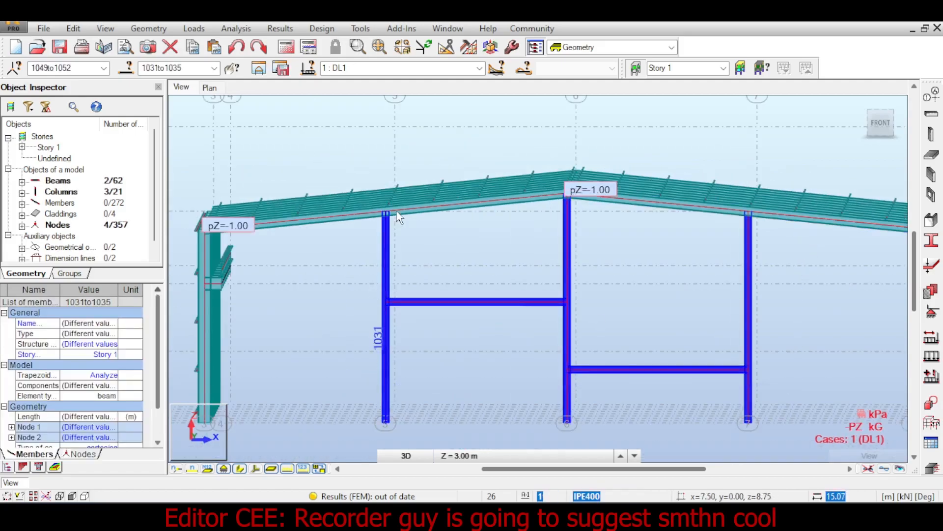
pyautogui.click(667, 264)
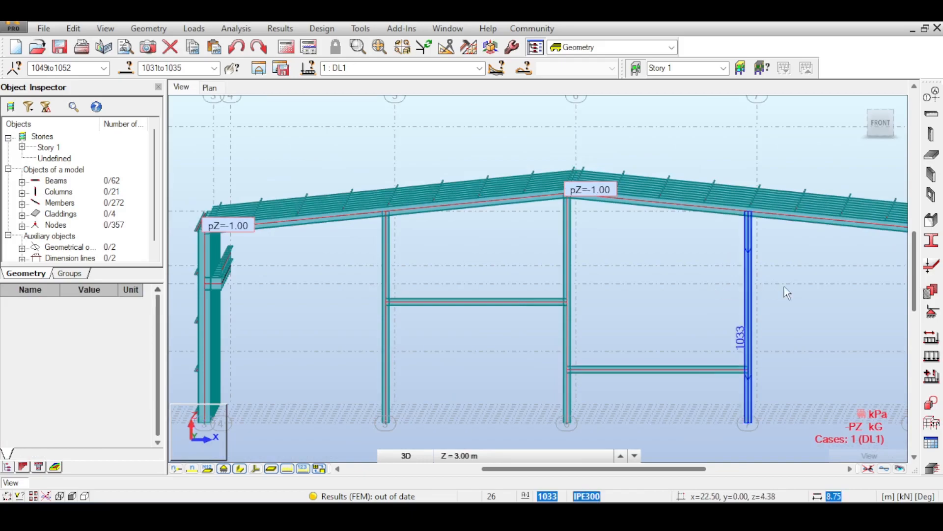
pyautogui.moveTo(783, 283); pyautogui.dragTo(753, 273, button='middle')
pyautogui.moveTo(783, 255); pyautogui.dragTo(320, 375)
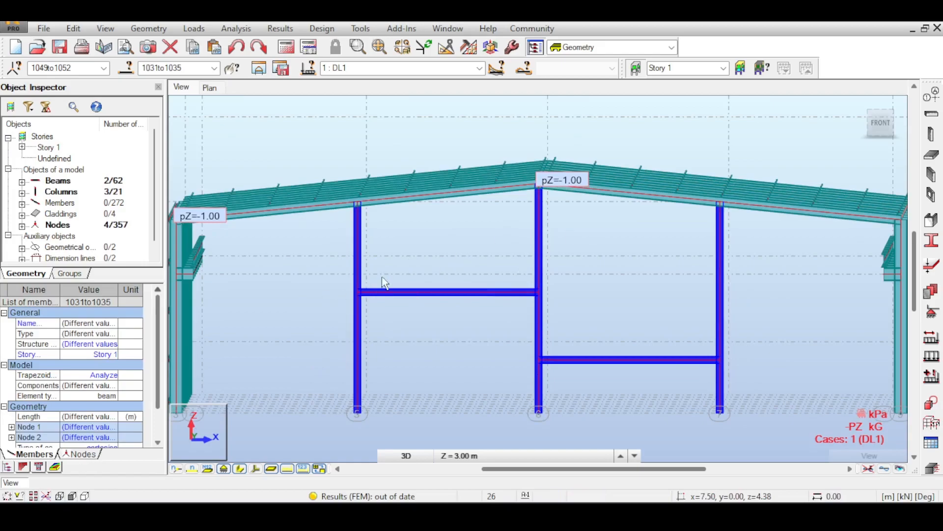
pyautogui.press('Escape')
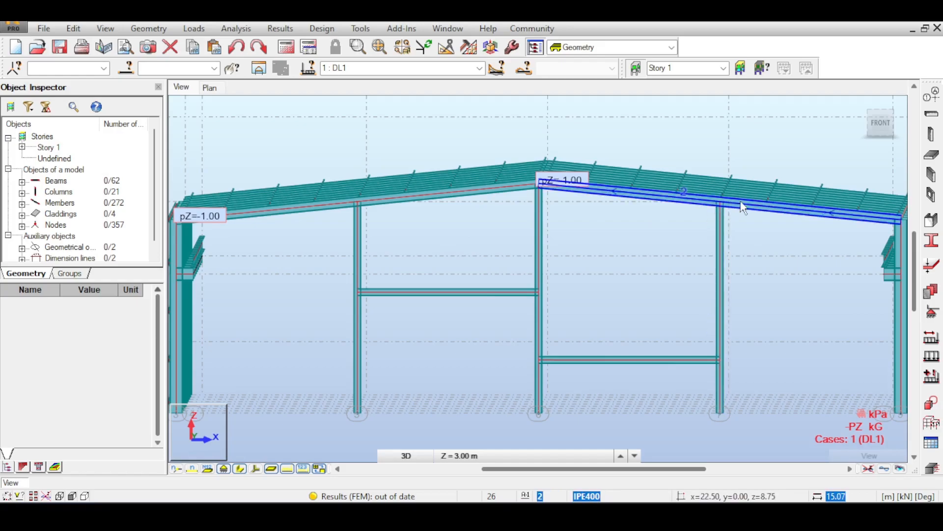
# - Review the whole gable elevation with its columns and cross beams highlighted, and highlight the rafter between axis 3 and the ridge
pyautogui.moveTo(741, 250); pyautogui.dragTo(706, 244, button='middle')
pyautogui.scroll(-1, 711, 249)
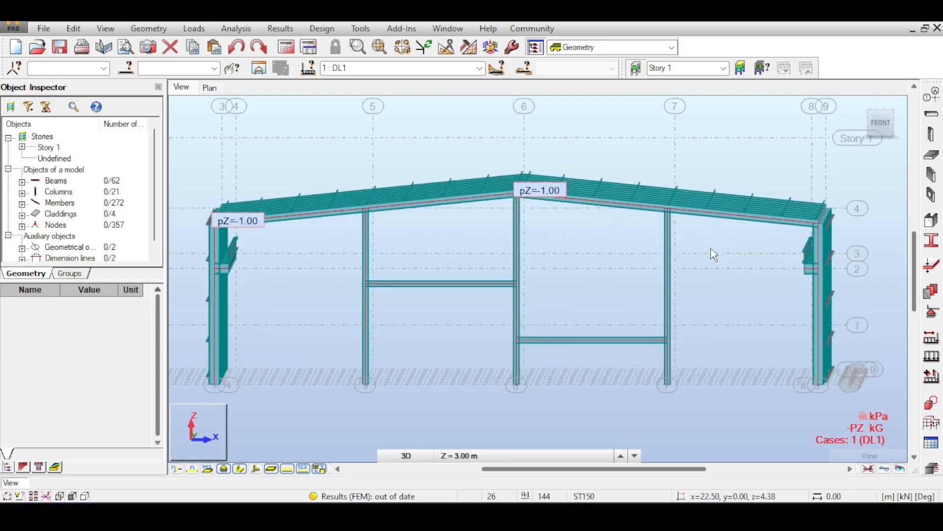
pyautogui.moveTo(699, 247); pyautogui.dragTo(348, 351)
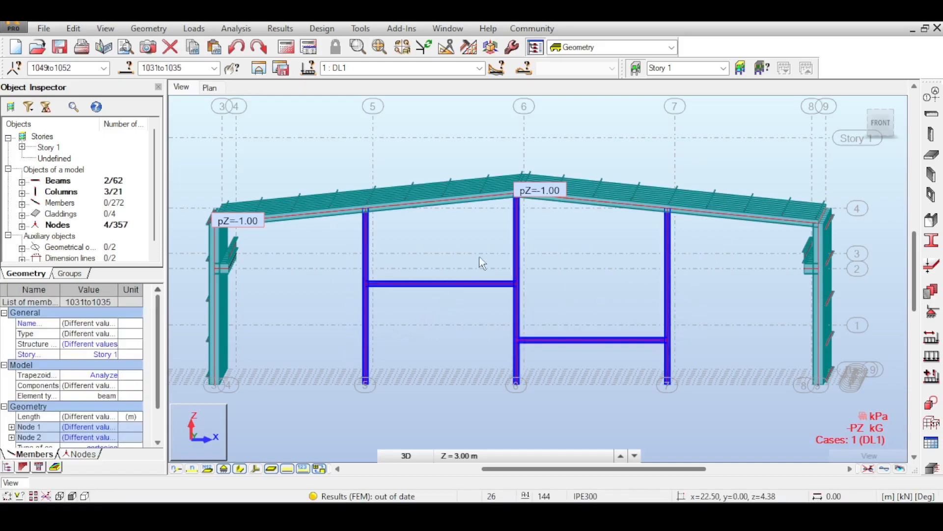
pyautogui.scroll(1, 472, 262)
pyautogui.moveTo(475, 246); pyautogui.dragTo(472, 278, button='middle')
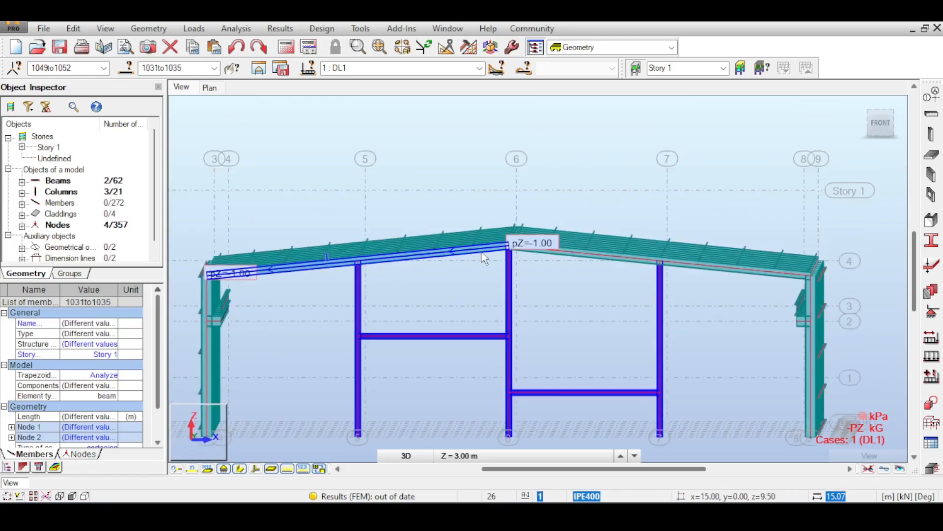
pyautogui.scroll(4, 484, 258)
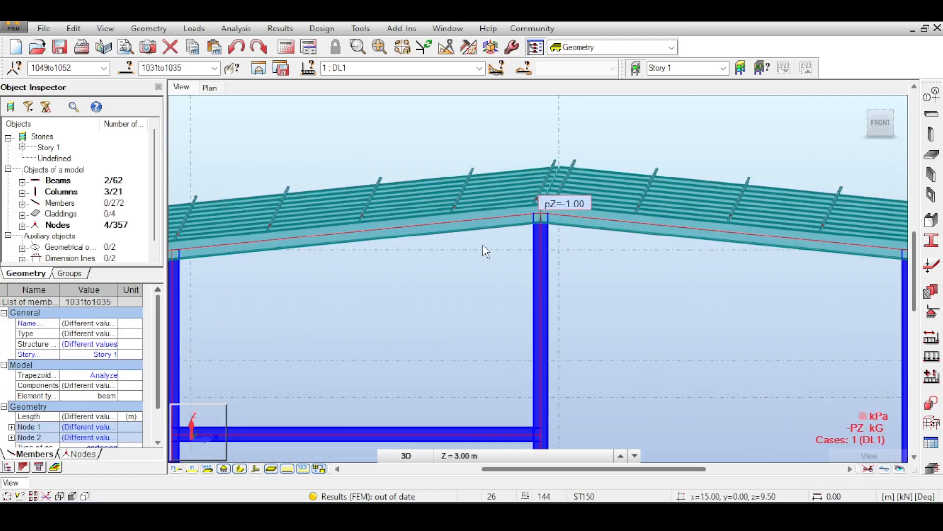
pyautogui.click(488, 231)
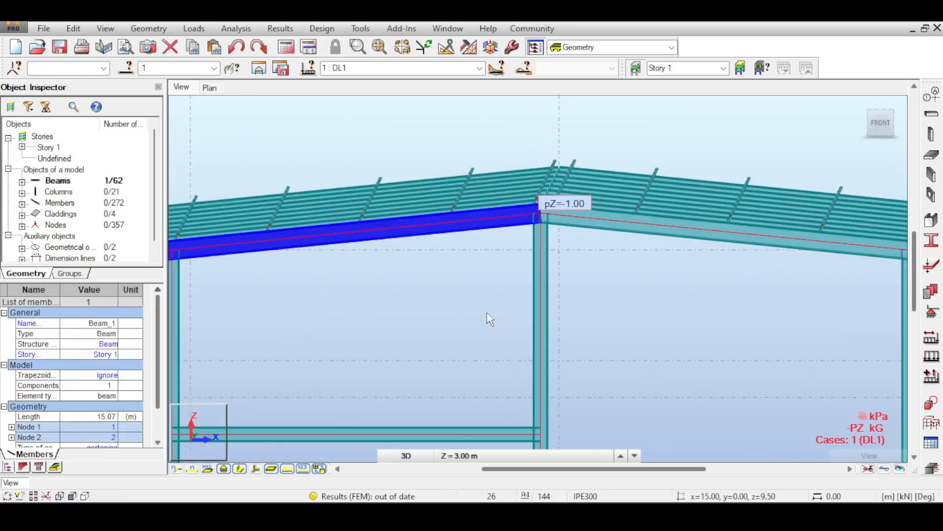
pyautogui.click(551, 329)
pyautogui.scroll(-2, 547, 324)
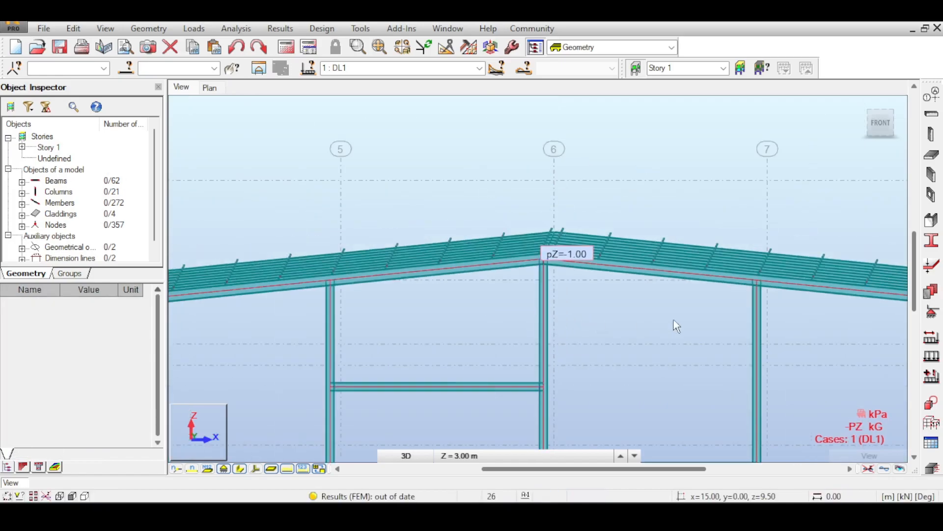
pyautogui.moveTo(709, 318); pyautogui.dragTo(652, 308, button='middle')
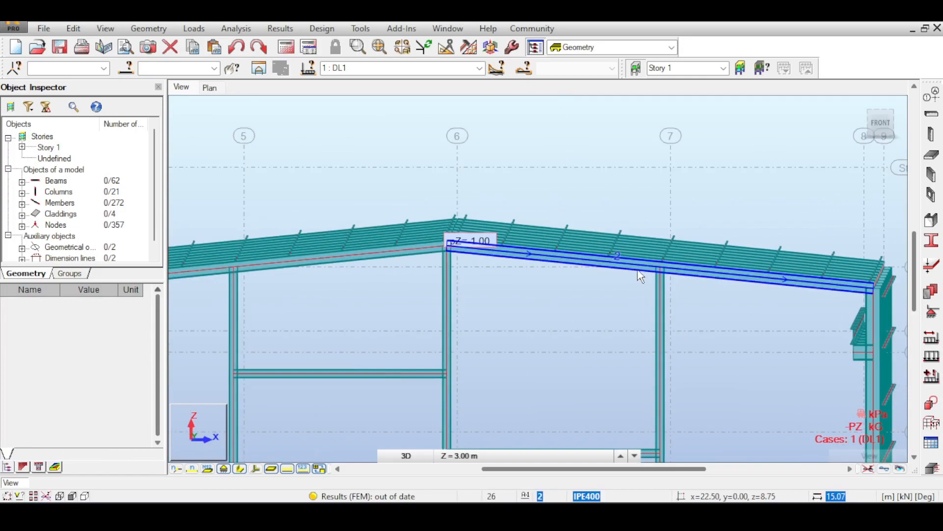
# - Switch to the browser to review the photo of the steel portal-frame shed, and return to the model's gable rafter
pyautogui.scroll(2, 639, 275)
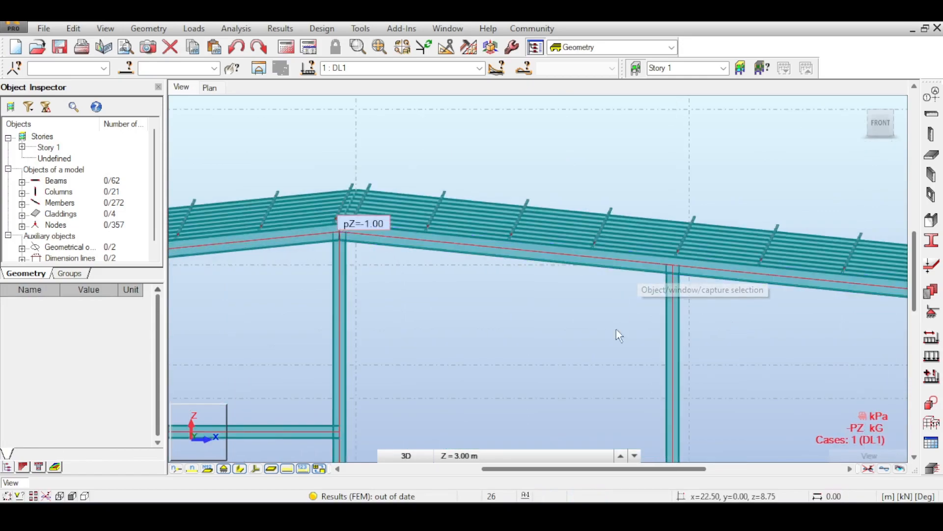
pyautogui.hotkey('alt', 'Tab')
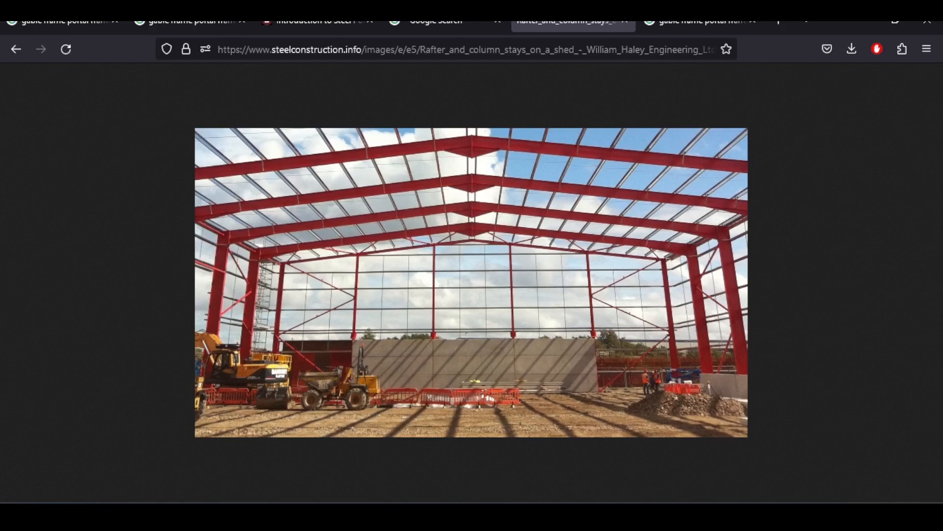
pyautogui.click(521, 513)
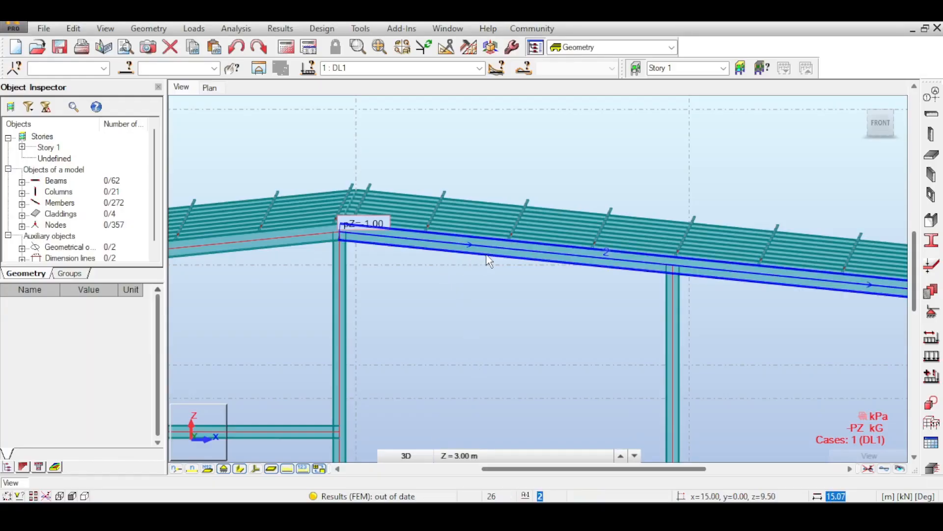
pyautogui.scroll(-5, 521, 213)
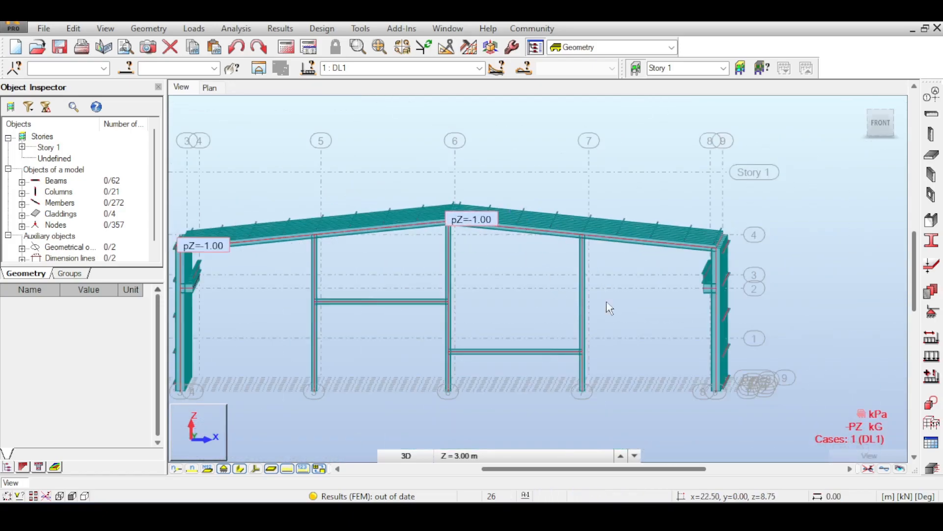
# - Select the three gable columns with their two cross beams, and inspect the ridge column's joint with the rafters
pyautogui.moveTo(409, 320); pyautogui.dragTo(302, 365)
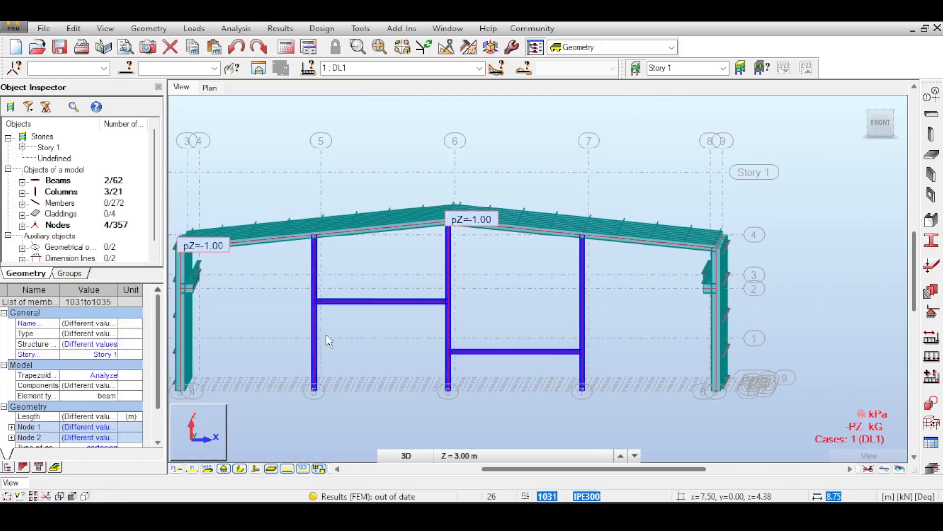
pyautogui.scroll(4, 393, 252)
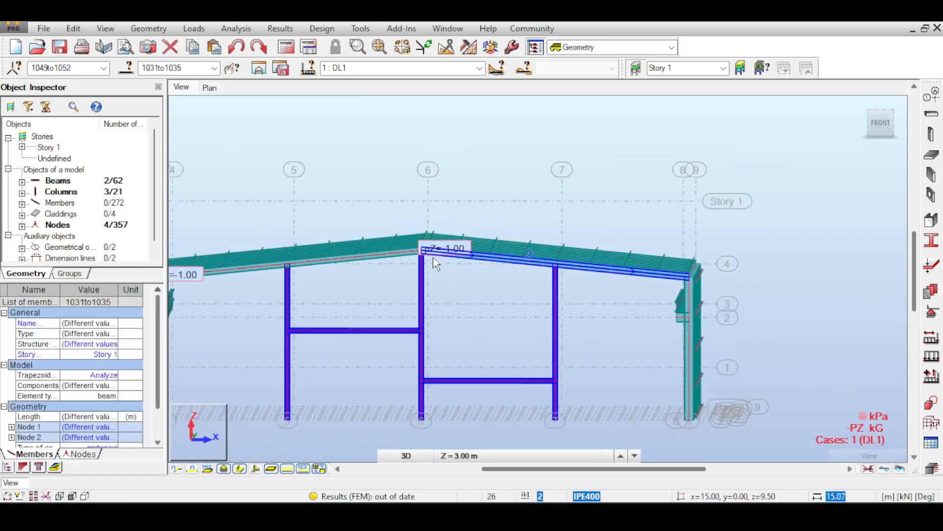
pyautogui.scroll(4, 436, 264)
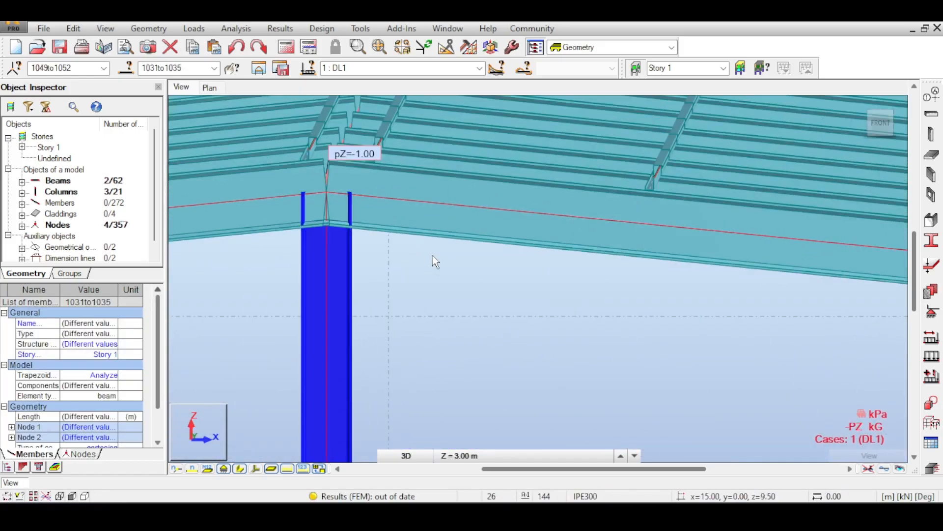
pyautogui.scroll(-5, 432, 255)
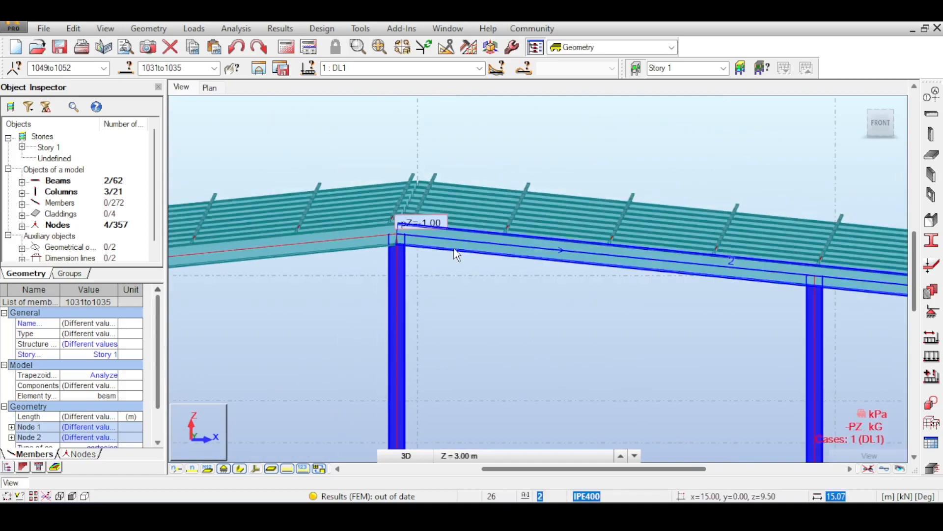
pyautogui.scroll(-3, 455, 253)
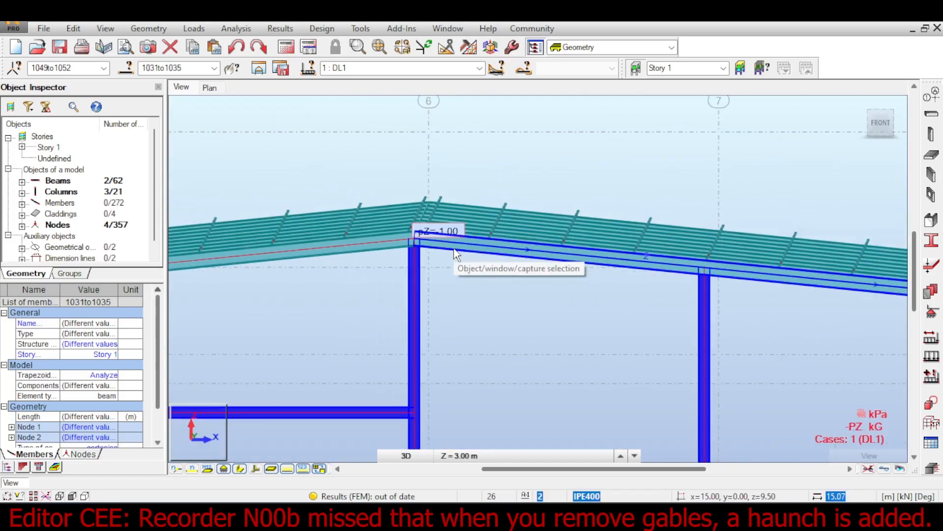
pyautogui.scroll(-2, 455, 254)
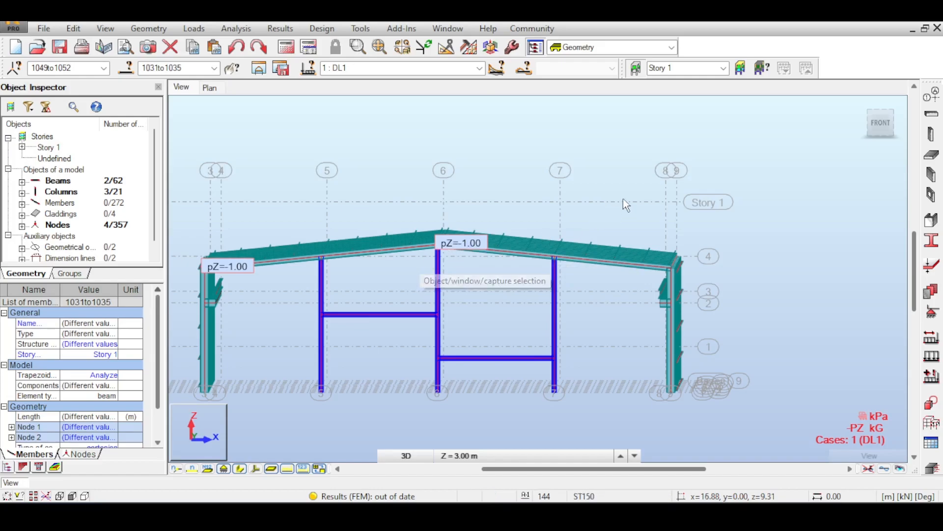
# - Examine the selected gable columns and cross beams in a perspective view together with the rest of the hall
pyautogui.click(880, 114)
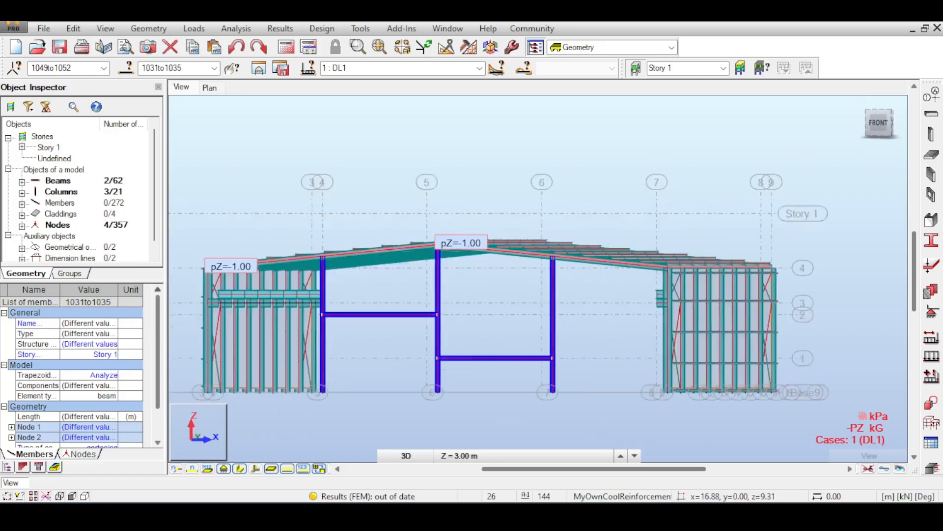
pyautogui.moveTo(629, 247); pyautogui.dragTo(691, 273, button='middle')
pyautogui.moveTo(872, 123); pyautogui.dragTo(860, 111)
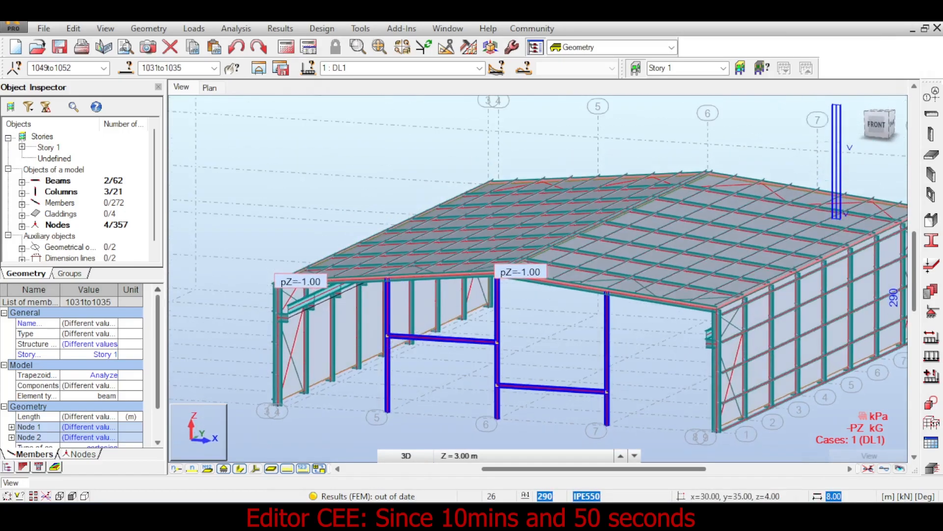
pyautogui.scroll(1, 649, 188)
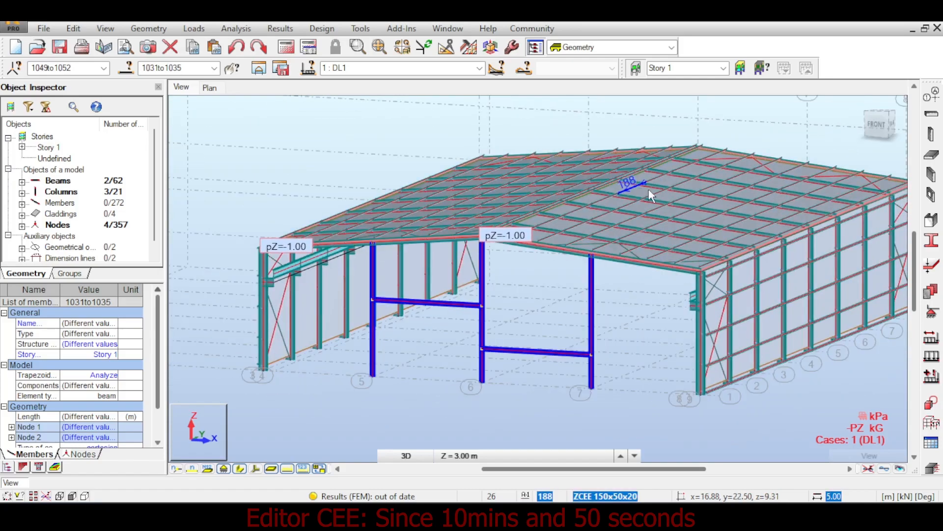
pyautogui.scroll(3, 556, 314)
pyautogui.moveTo(556, 314); pyautogui.dragTo(603, 247, button='middle')
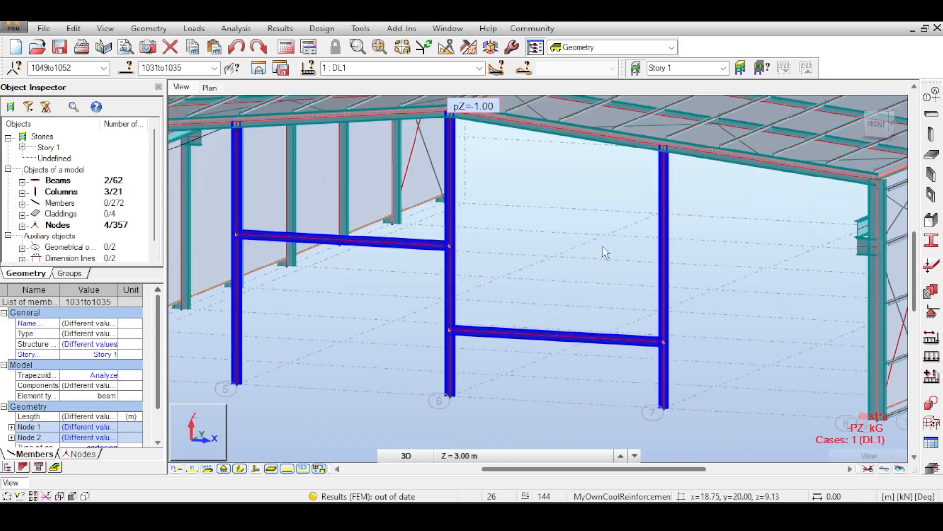
pyautogui.scroll(-1, 596, 246)
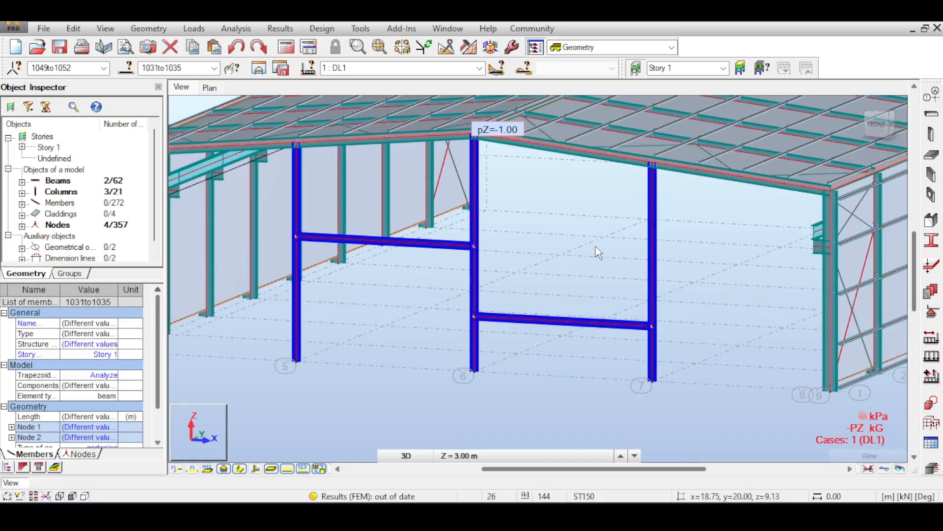
pyautogui.scroll(-1, 595, 246)
pyautogui.moveTo(595, 247); pyautogui.dragTo(593, 253, button='middle')
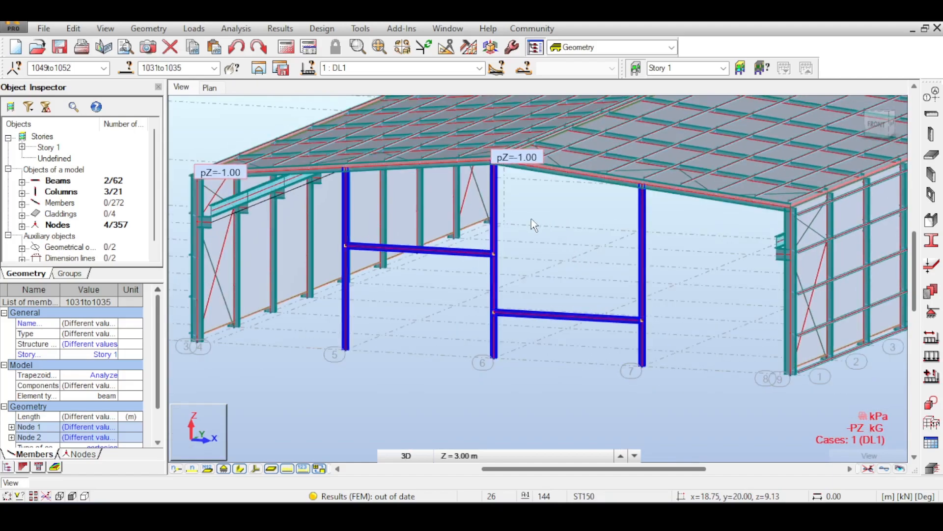
# - Open the member release definitions and inspect the release at the top of the gable column on axis 7
pyautogui.click(140, 31)
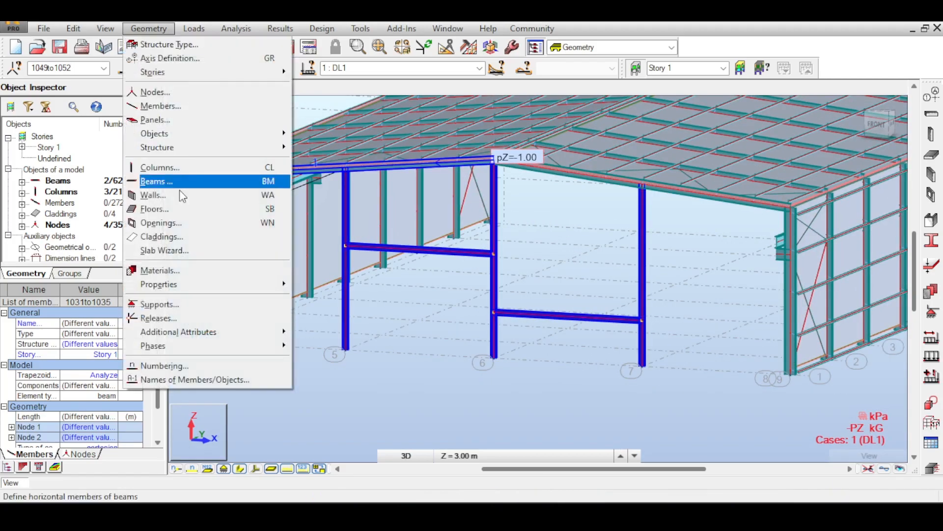
pyautogui.click(206, 315)
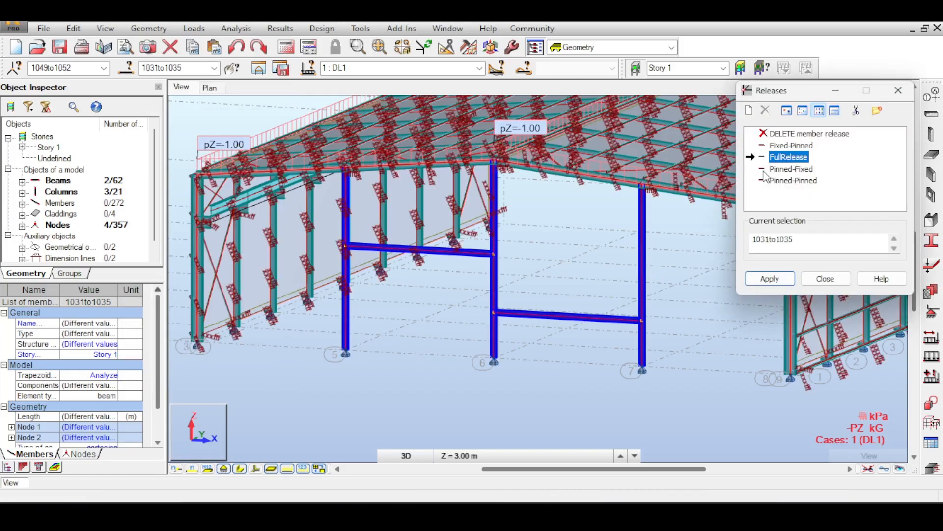
pyautogui.scroll(6, 452, 205)
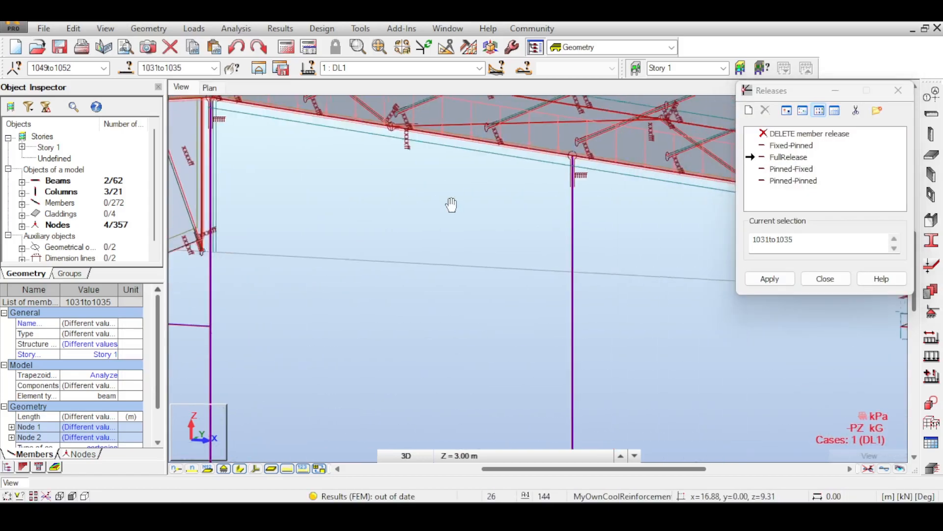
pyautogui.scroll(4, 595, 177)
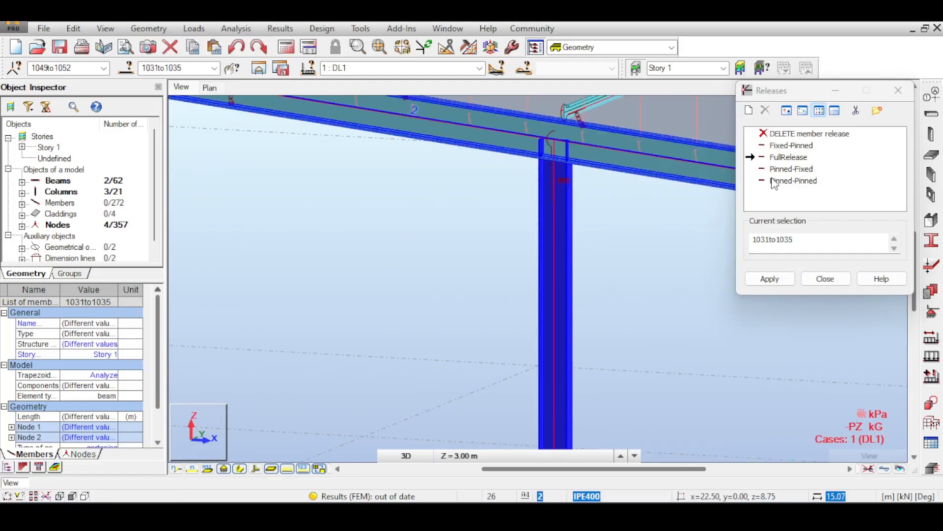
pyautogui.scroll(2, 594, 184)
pyautogui.moveTo(573, 162); pyautogui.dragTo(591, 203, button='middle')
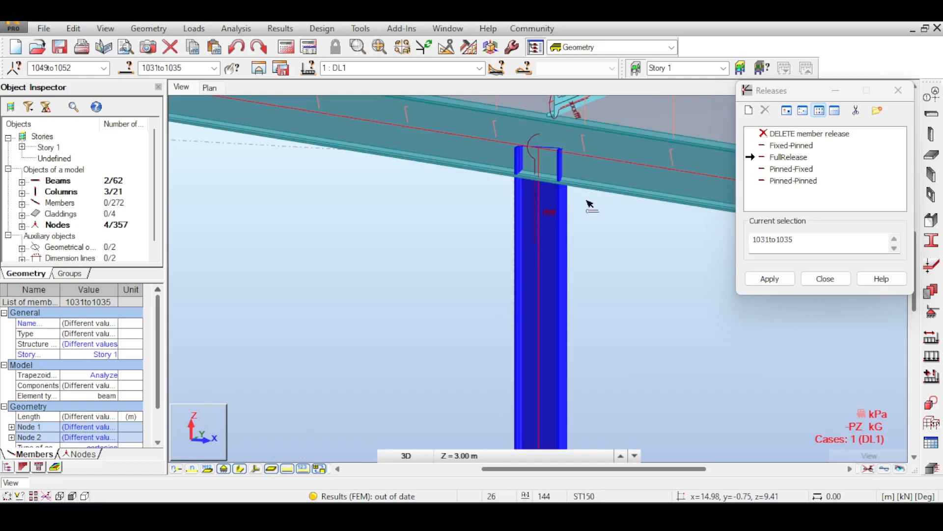
pyautogui.scroll(-2, 577, 205)
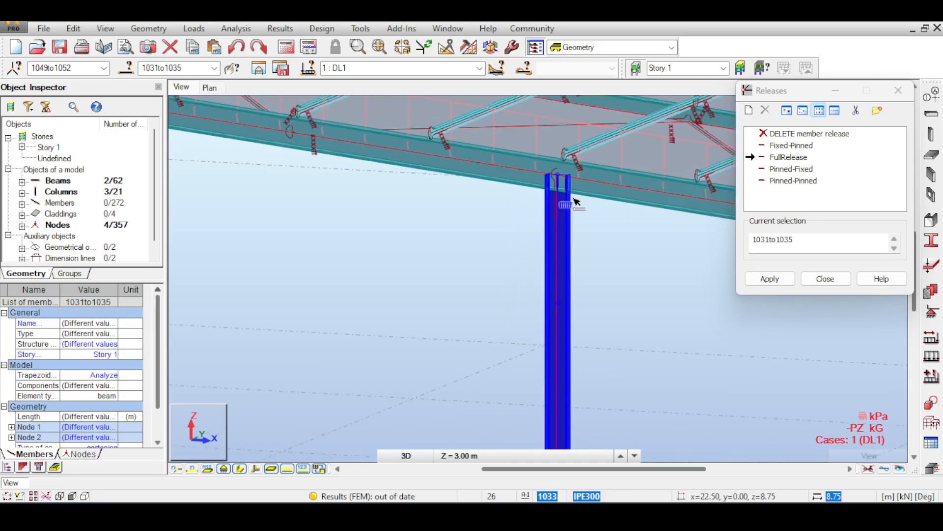
pyautogui.scroll(2, 582, 199)
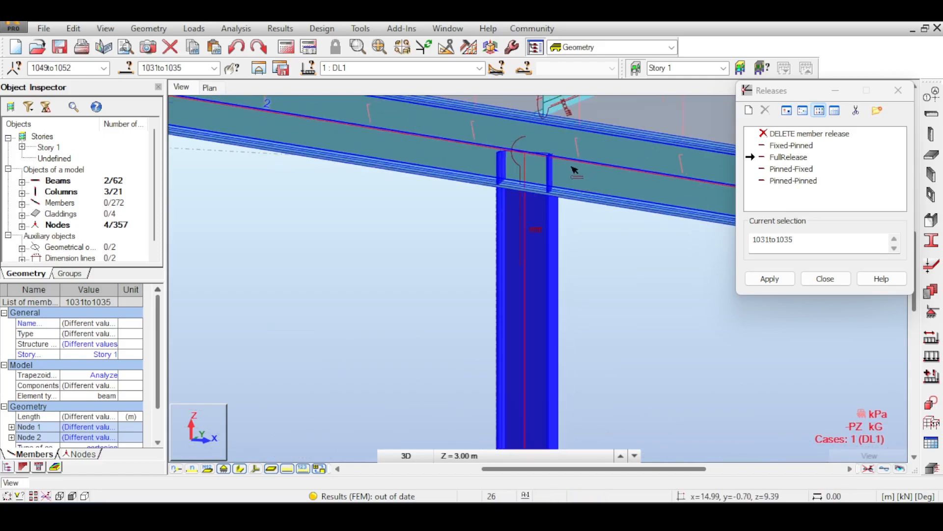
pyautogui.scroll(2, 581, 182)
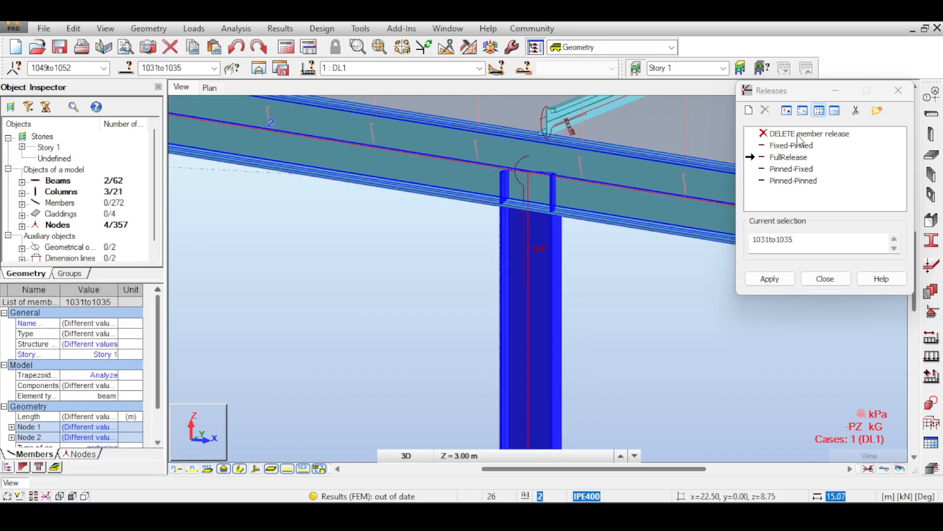
# - Delete the member releases from the selected gable columns and cross beams, members 1031to1035
pyautogui.scroll(-5, 580, 290)
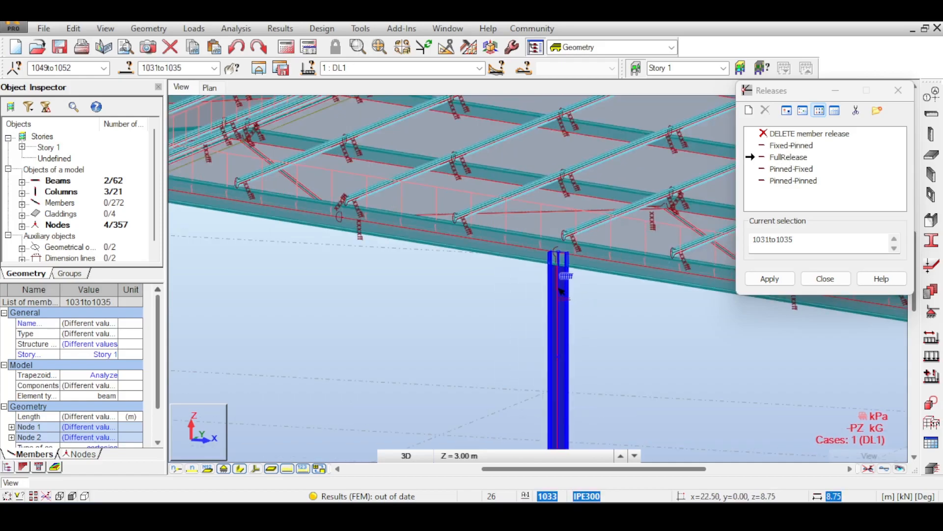
pyautogui.scroll(-2, 561, 289)
pyautogui.moveTo(561, 289); pyautogui.dragTo(616, 214, button='middle')
pyautogui.click(794, 135)
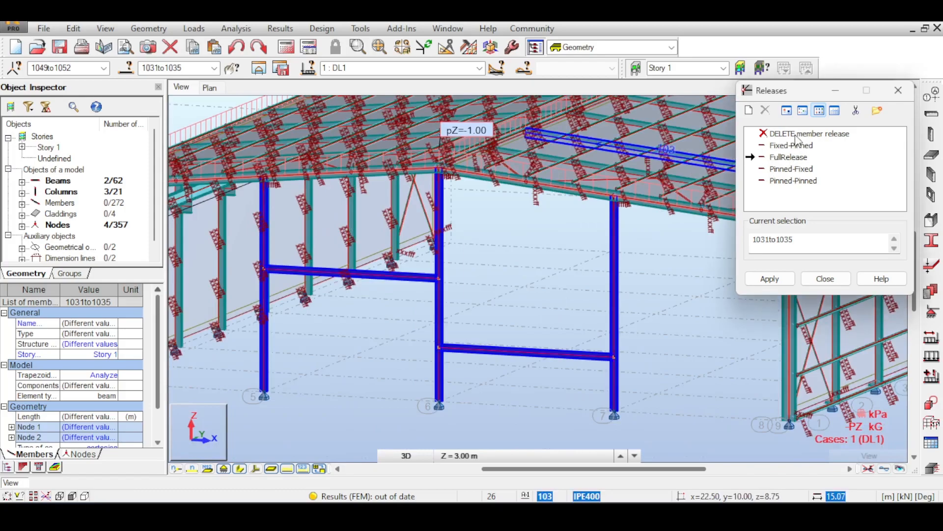
pyautogui.click(770, 278)
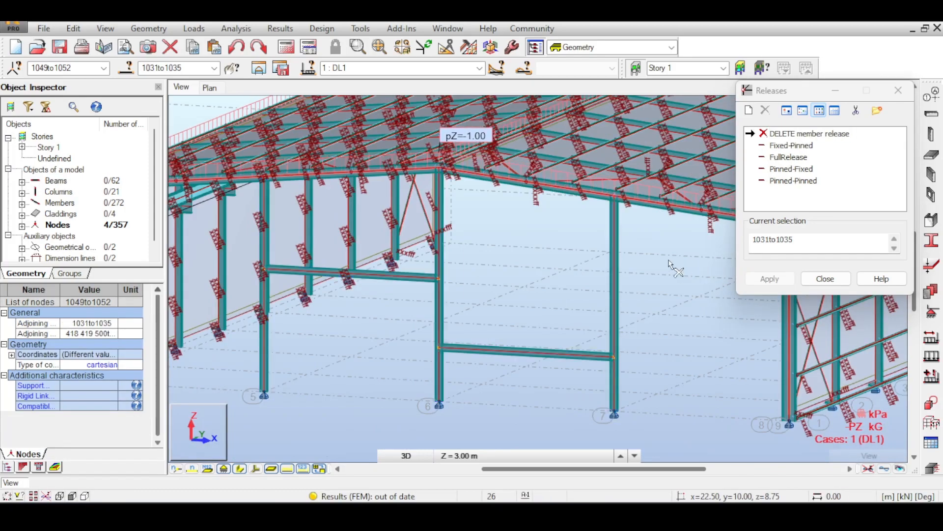
# - Examine the joint between the axis 7 gable column and the front rafter, and the nearby purlin ends
pyautogui.scroll(6, 620, 268)
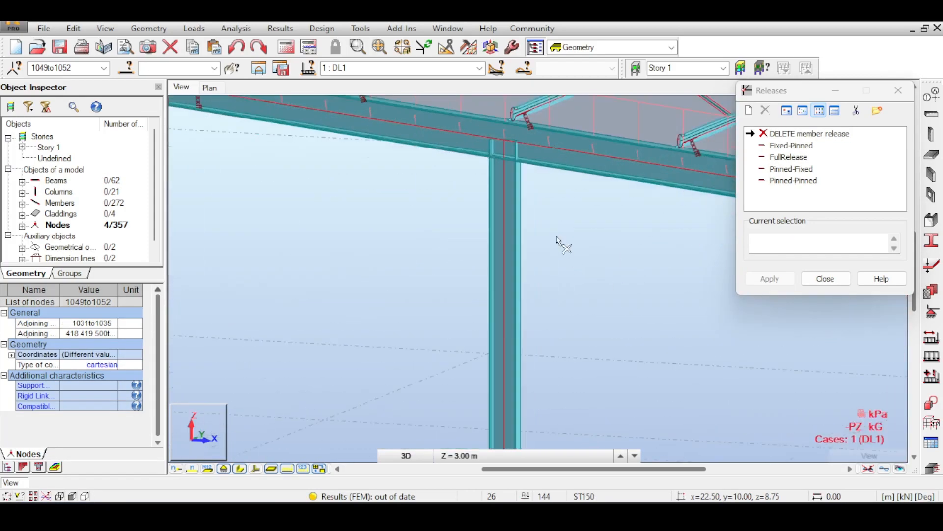
pyautogui.scroll(4, 533, 300)
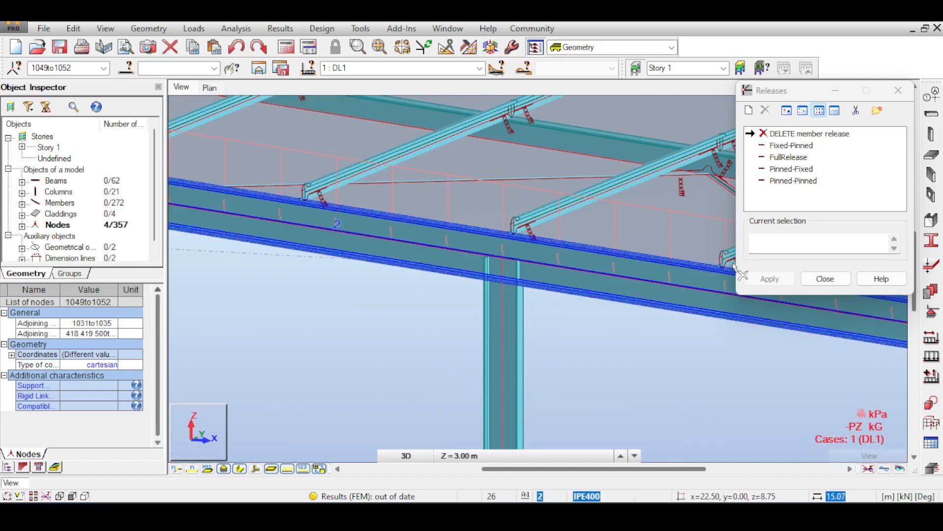
pyautogui.scroll(2, 614, 300)
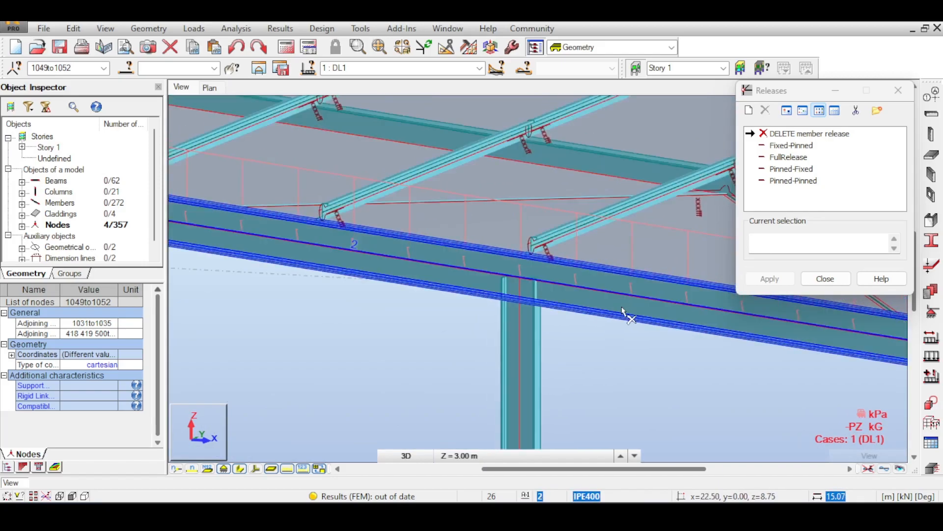
pyautogui.scroll(-2, 621, 316)
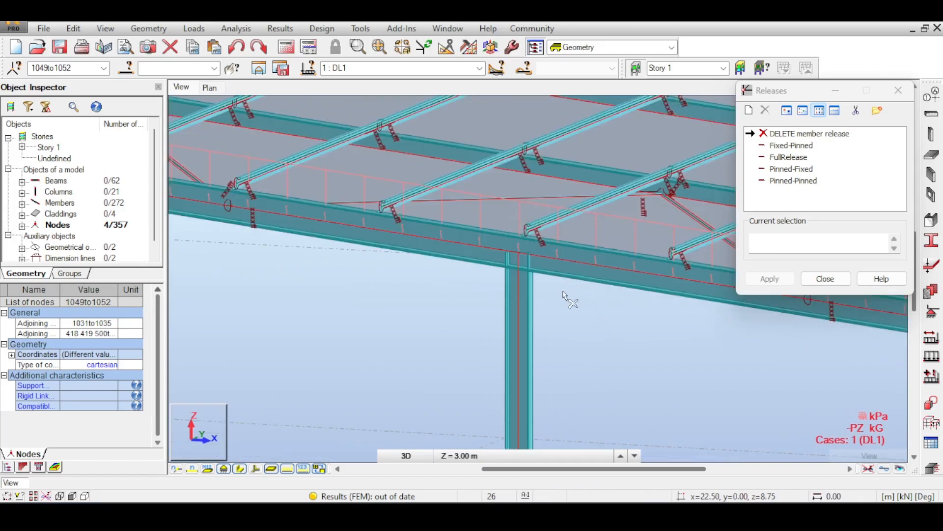
pyautogui.click(525, 290)
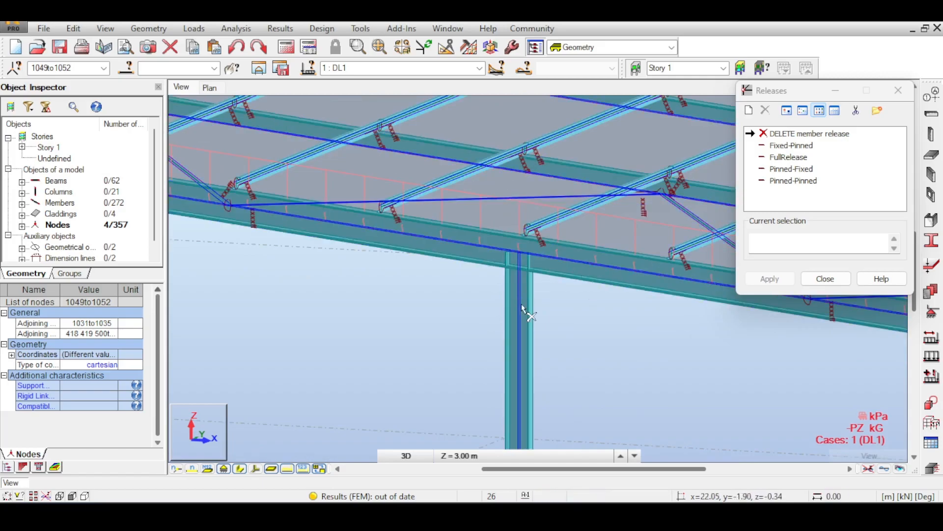
pyautogui.scroll(2, 529, 313)
pyautogui.scroll(-4, 530, 313)
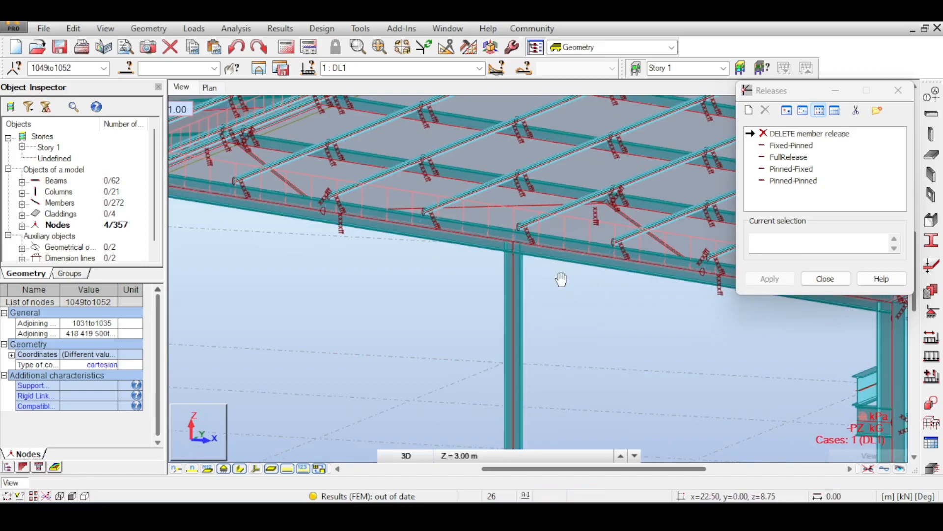
# - Assign the Pinned-Pinned release to the gable columns on axes 5, 6 and 7
pyautogui.scroll(2, 555, 275)
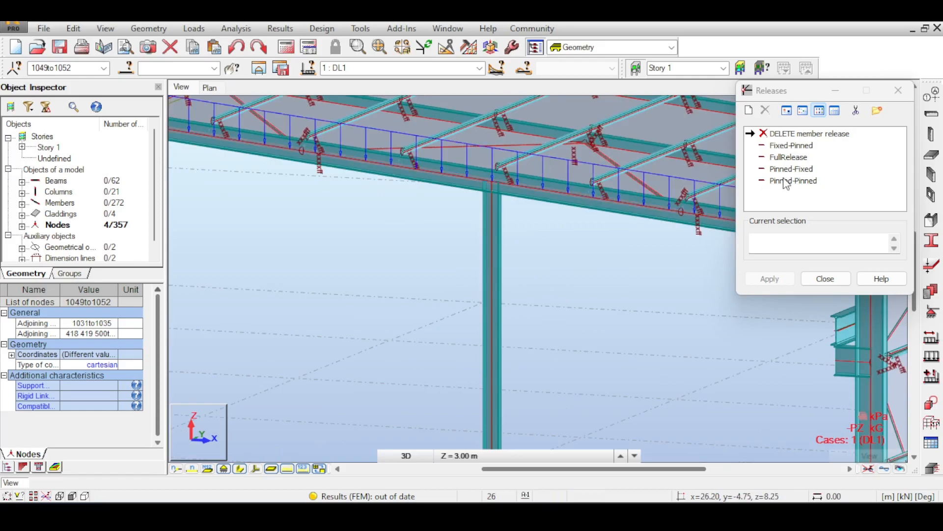
pyautogui.click(790, 180)
pyautogui.scroll(-4, 543, 299)
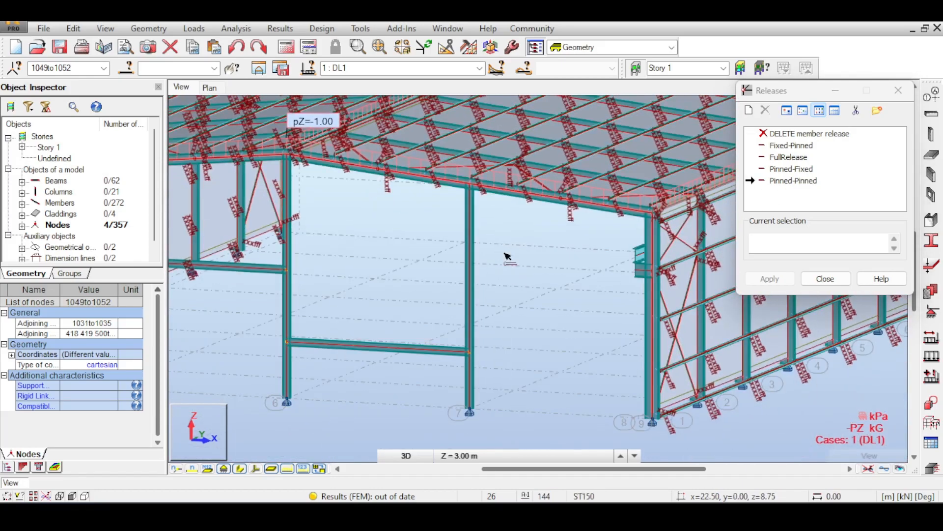
pyautogui.click(469, 257)
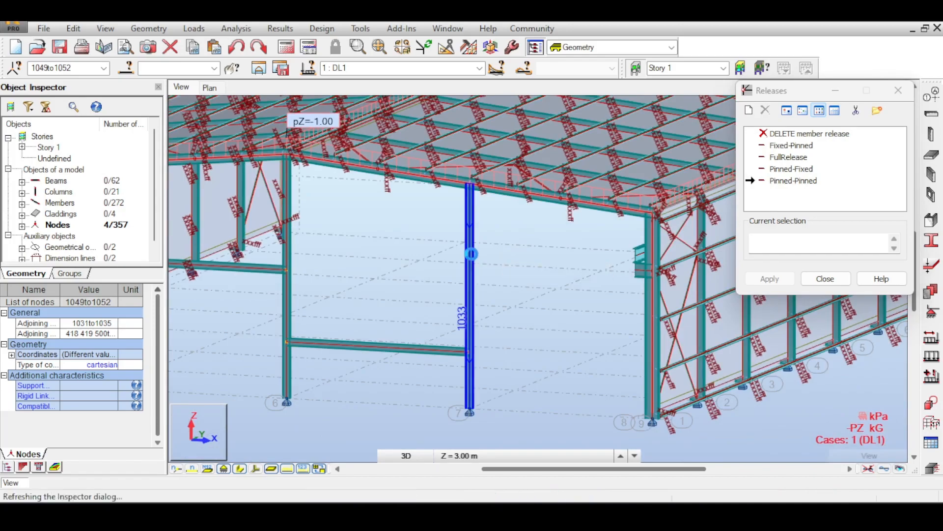
pyautogui.moveTo(359, 248); pyautogui.dragTo(508, 269, button='middle')
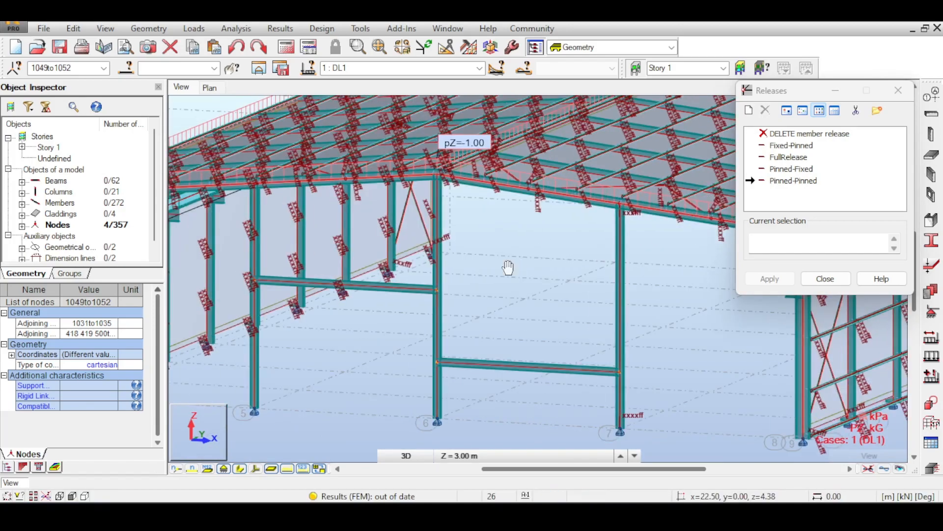
pyautogui.click(436, 269)
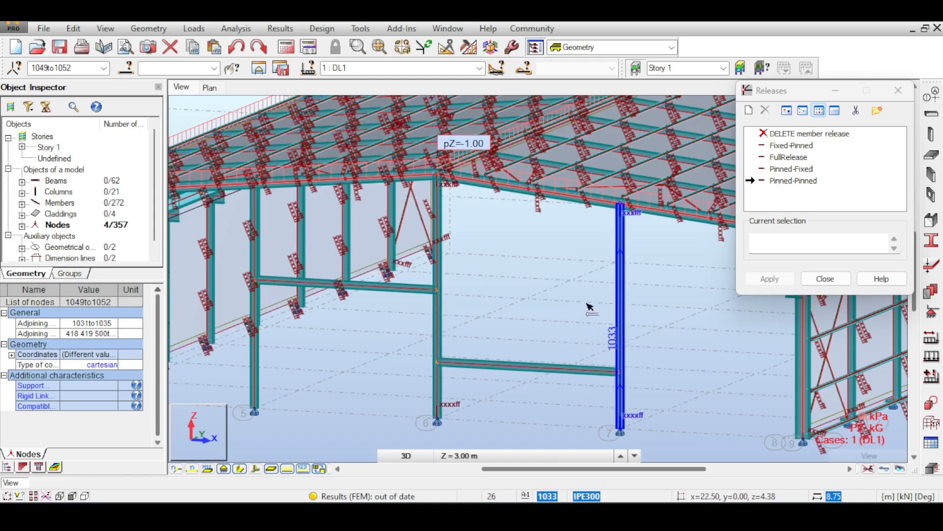
pyautogui.moveTo(638, 315); pyautogui.dragTo(508, 279, button='middle')
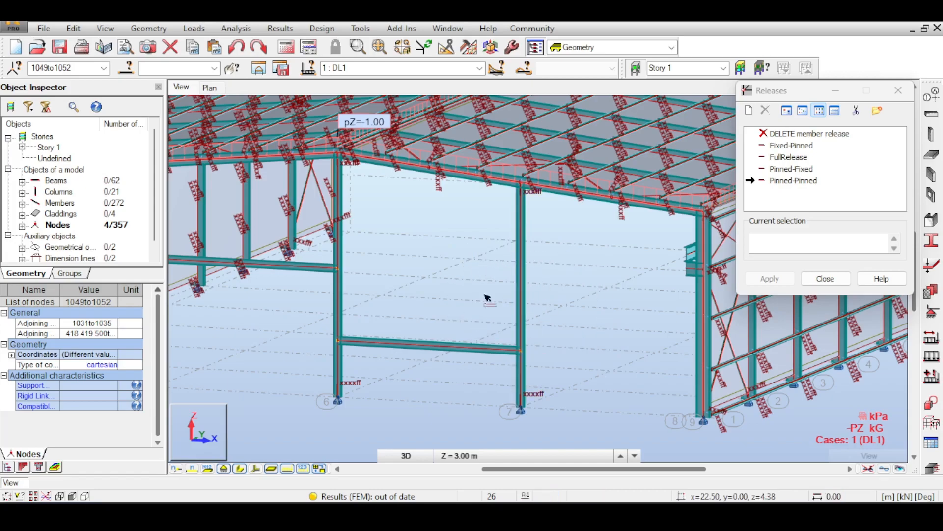
pyautogui.moveTo(426, 296); pyautogui.dragTo(567, 312, button='middle')
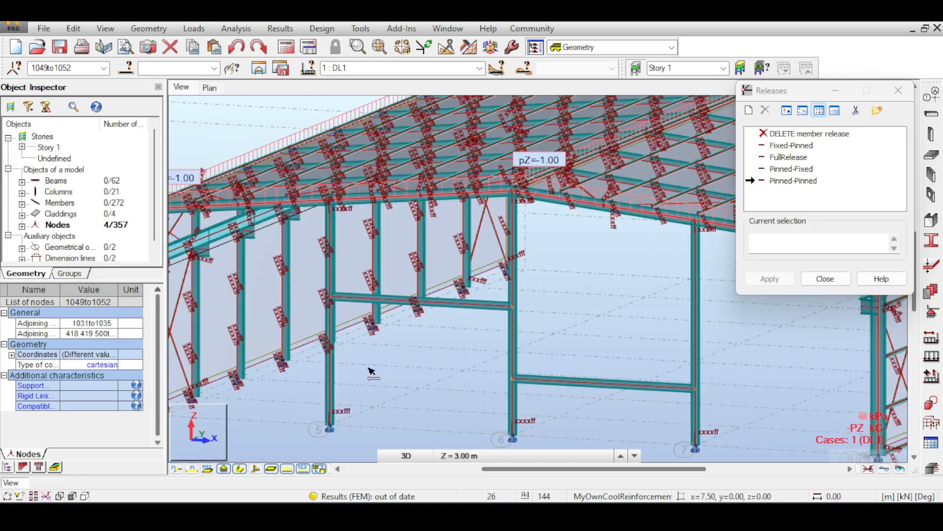
pyautogui.moveTo(467, 239); pyautogui.dragTo(304, 248, button='middle')
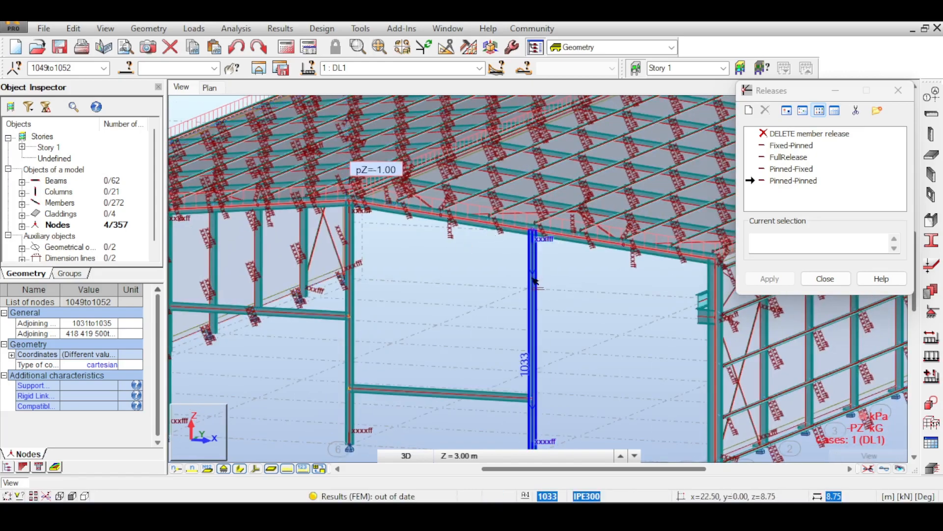
# - Delete the Pinned-Pinned releases from the gable columns and try Pinned-Fixed on the axis 7 column
pyautogui.moveTo(521, 254); pyautogui.dragTo(521, 179, button='middle')
pyautogui.scroll(5, 539, 384)
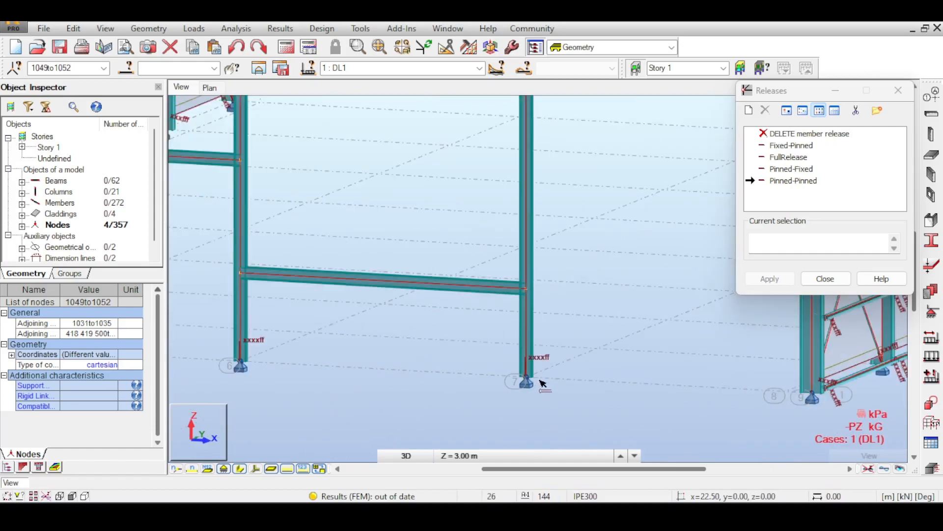
pyautogui.scroll(-5, 541, 382)
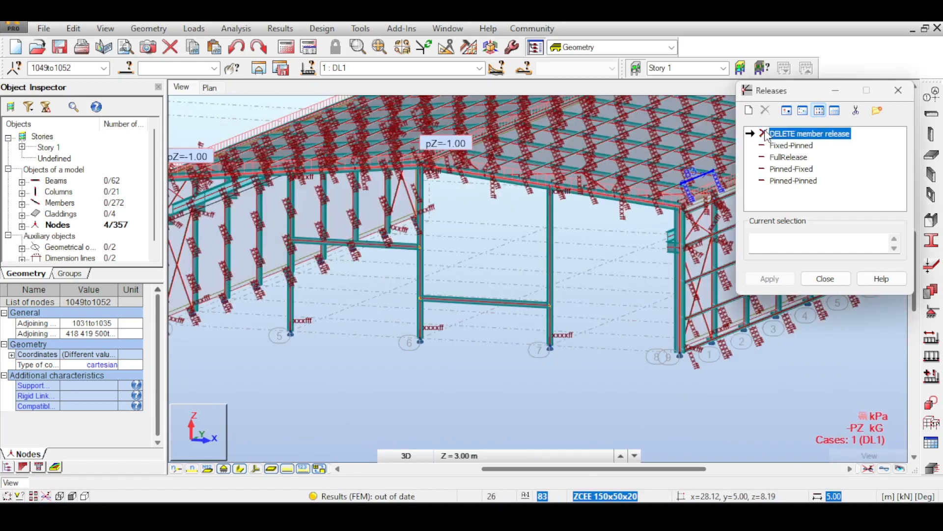
pyautogui.click(552, 279)
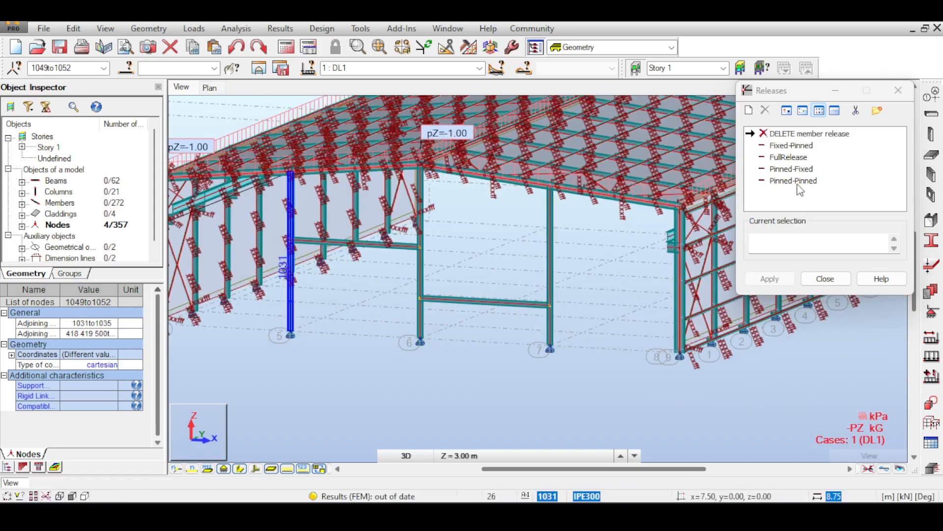
pyautogui.click(791, 169)
pyautogui.click(557, 337)
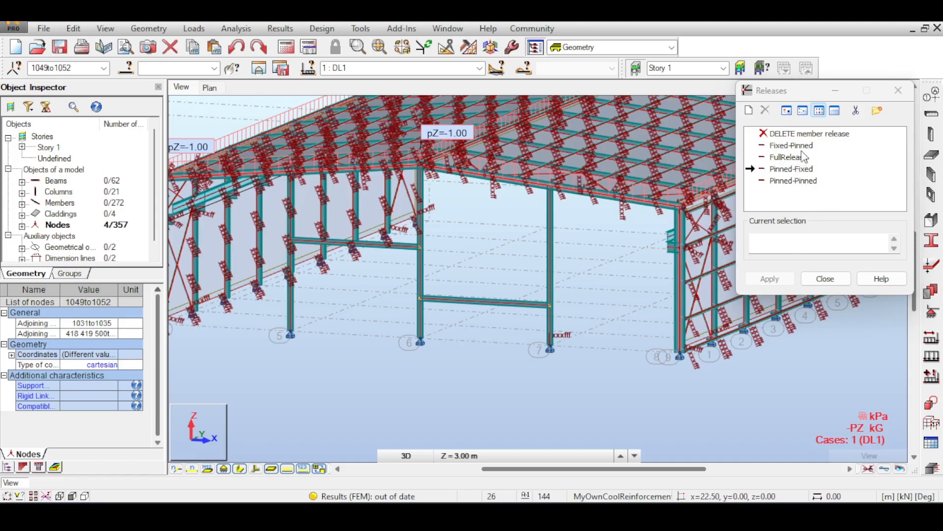
# - Replace the axis 7 column's release with Fixed-Pinned, assign the same release to the axis 5 and 6 gable columns, and close the release definitions
pyautogui.click(808, 134)
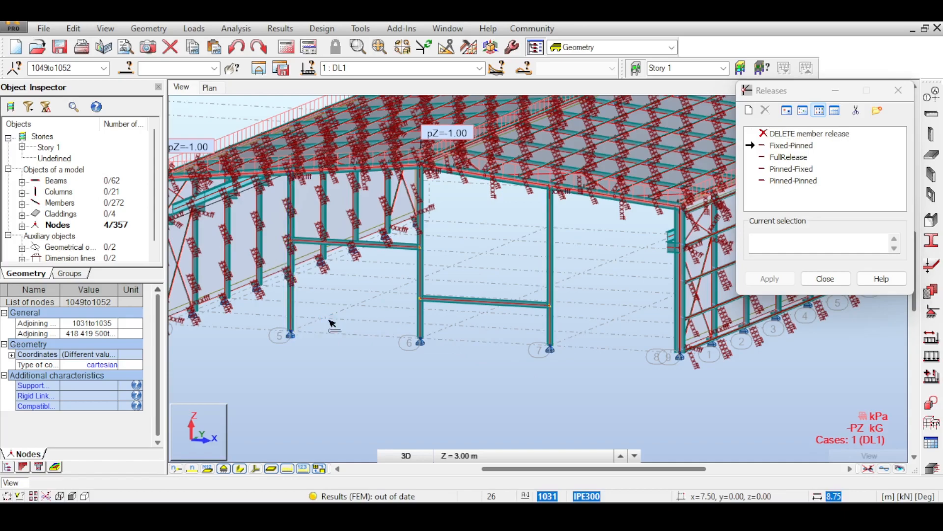
pyautogui.scroll(2, 313, 255)
pyautogui.scroll(3, 311, 252)
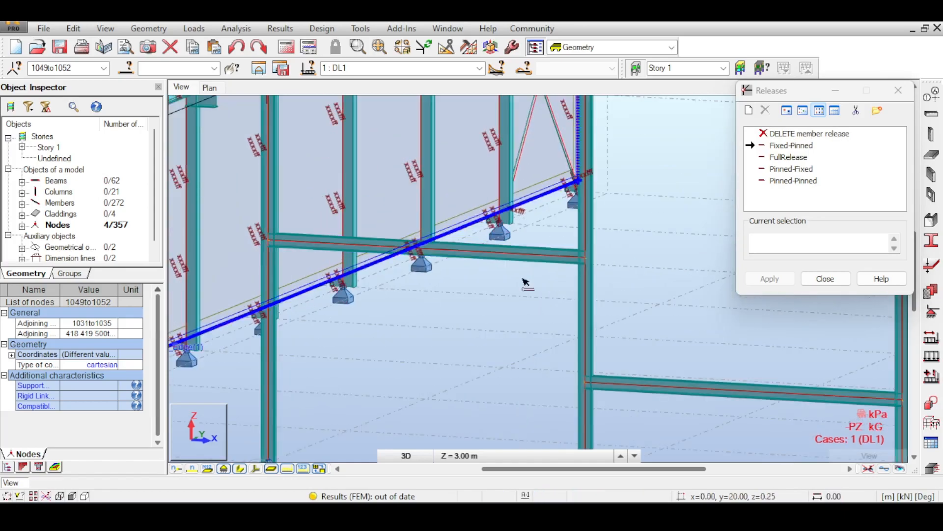
pyautogui.moveTo(772, 89); pyautogui.dragTo(778, 136)
pyautogui.click(877, 123)
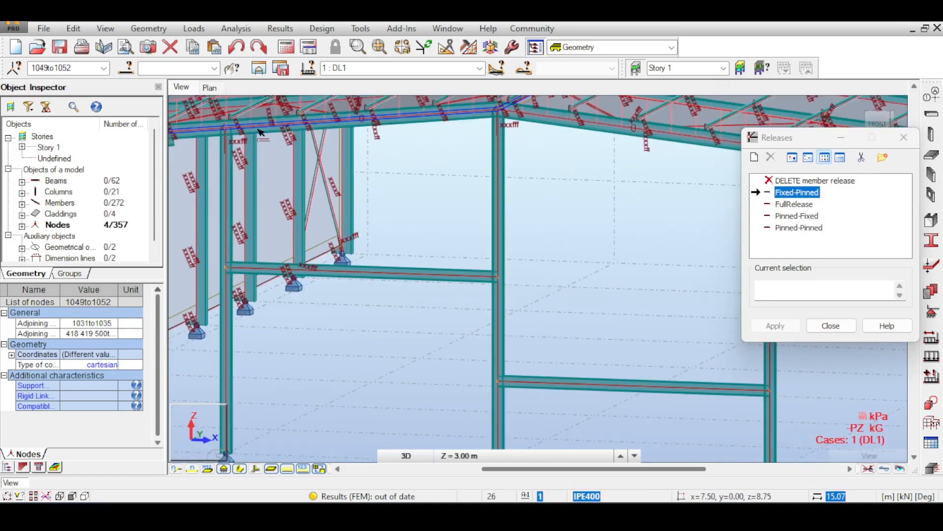
pyautogui.click(902, 142)
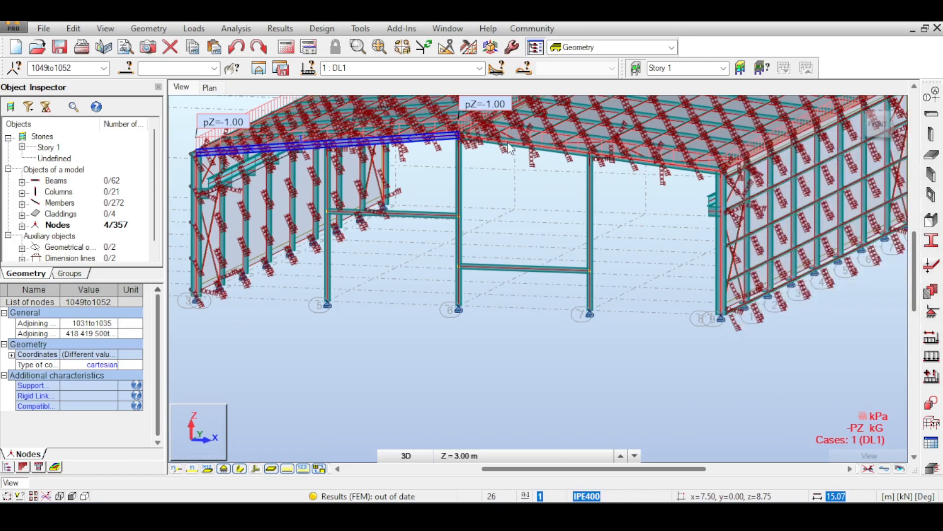
# - Run the structural calculation and close its messages
pyautogui.click(287, 47)
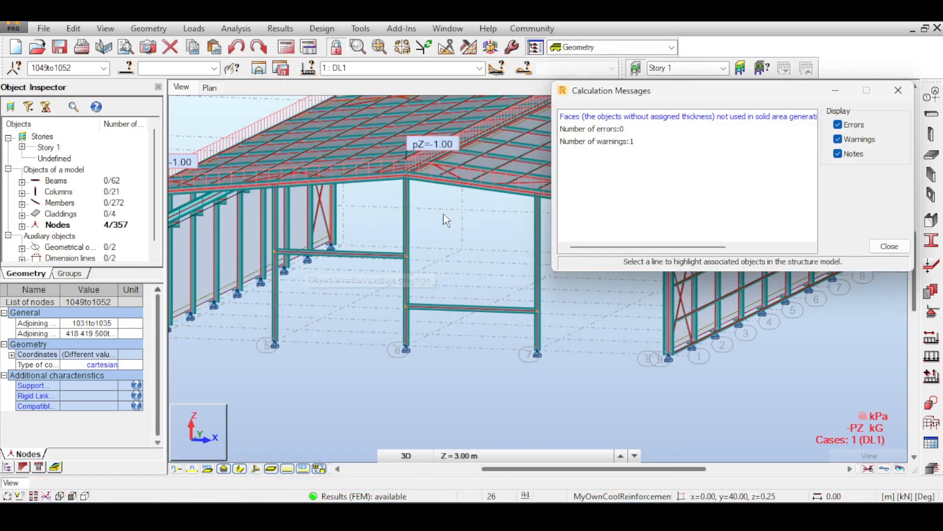
pyautogui.click(898, 90)
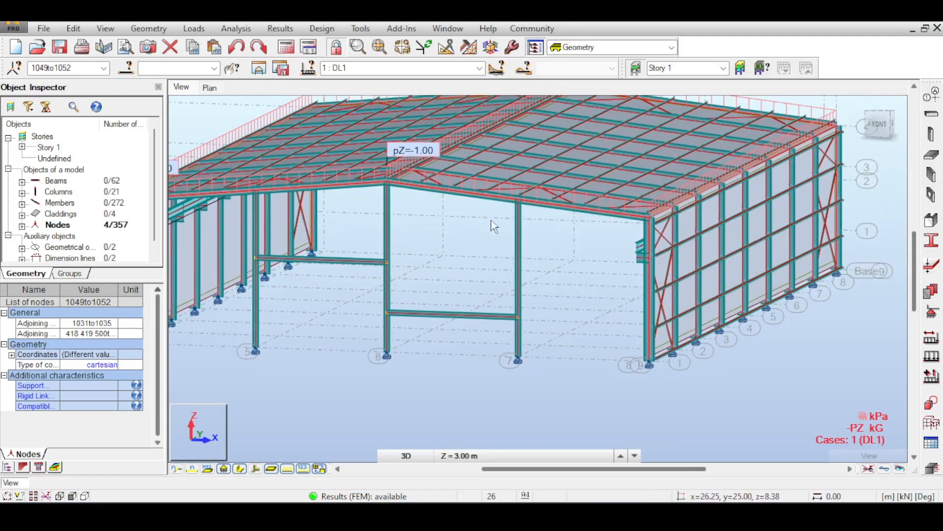
# - Examine the hall's gable columns, cross beams, and roof and wall bracing from several viewing angles
pyautogui.scroll(5, 494, 222)
pyautogui.scroll(-3, 534, 215)
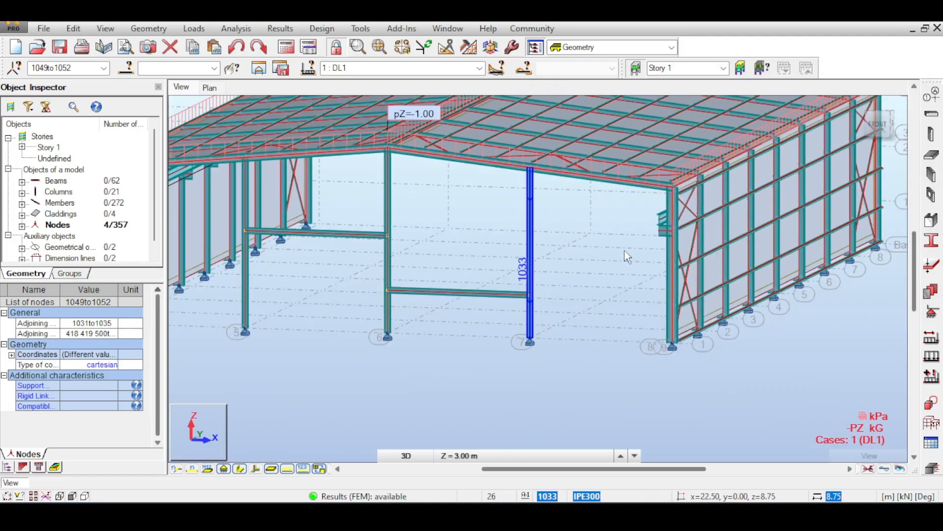
pyautogui.scroll(-2, 623, 246)
pyautogui.scroll(-1, 658, 252)
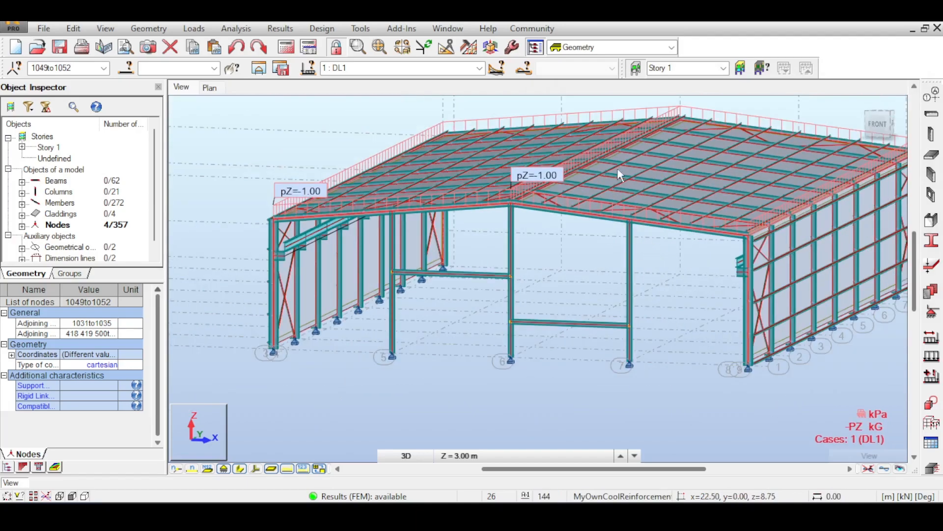
pyautogui.moveTo(818, 101); pyautogui.dragTo(856, 137, button='middle')
pyautogui.keyDown('shift'); pyautogui.moveTo(699, 99); pyautogui.dragTo(684, 156, button='middle'); pyautogui.keyUp('shift')
pyautogui.moveTo(565, 263); pyautogui.dragTo(555, 160, button='middle')
pyautogui.moveTo(502, 259); pyautogui.dragTo(511, 241, button='middle')
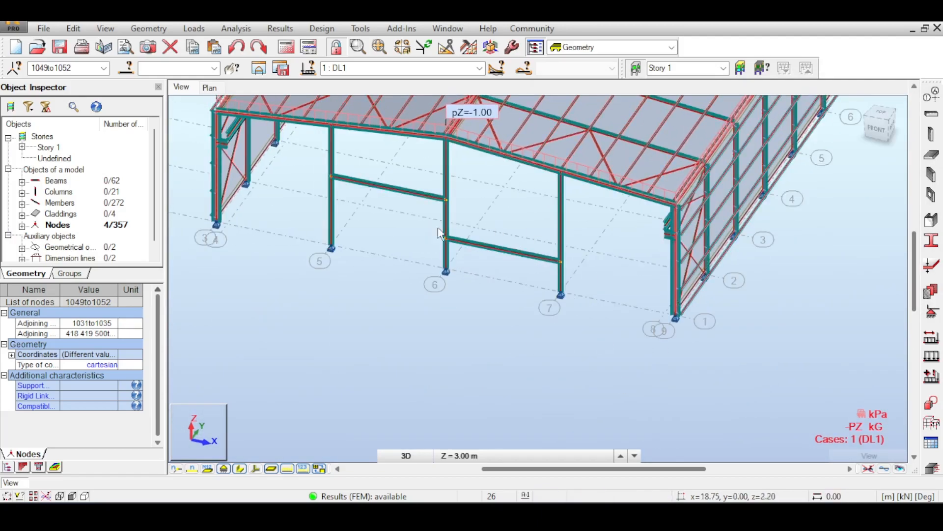
pyautogui.moveTo(880, 131); pyautogui.dragTo(879, 98)
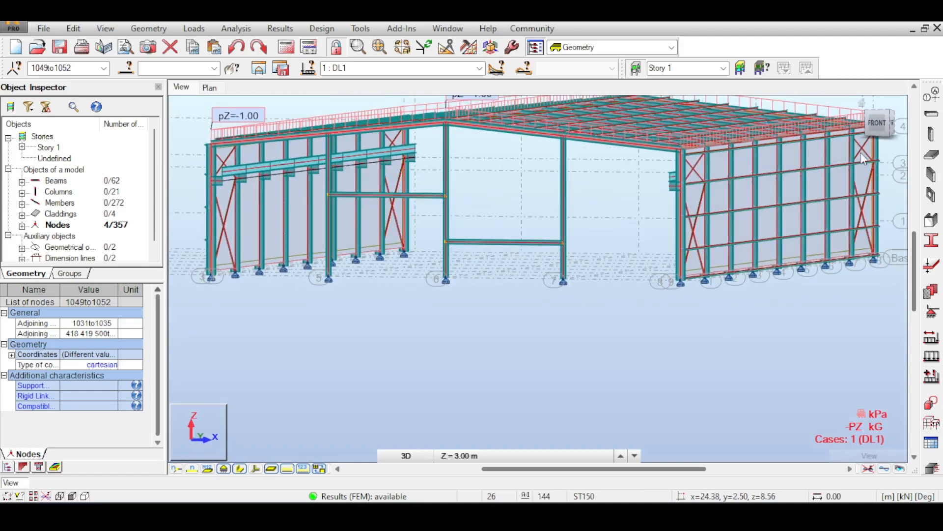
pyautogui.moveTo(529, 190); pyautogui.dragTo(562, 199, button='middle')
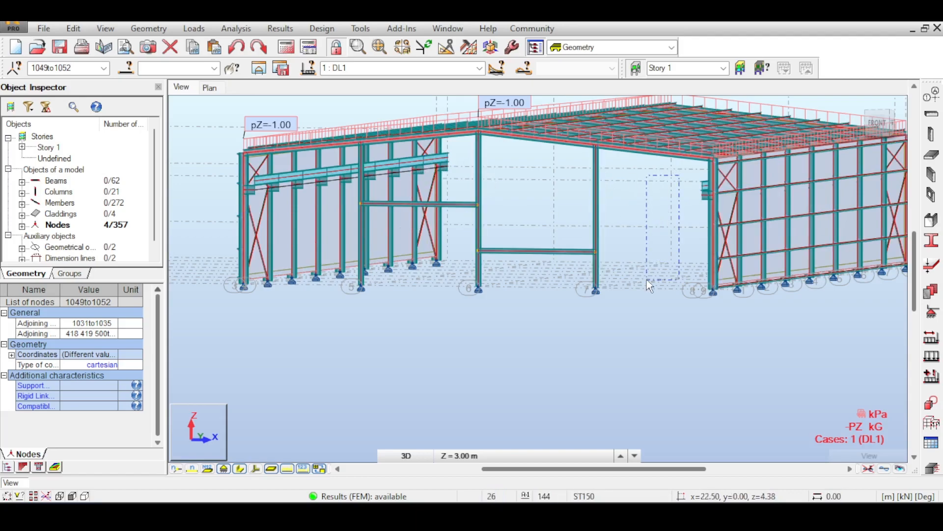
pyautogui.click(614, 228)
pyautogui.moveTo(518, 182); pyautogui.dragTo(521, 202, button='middle')
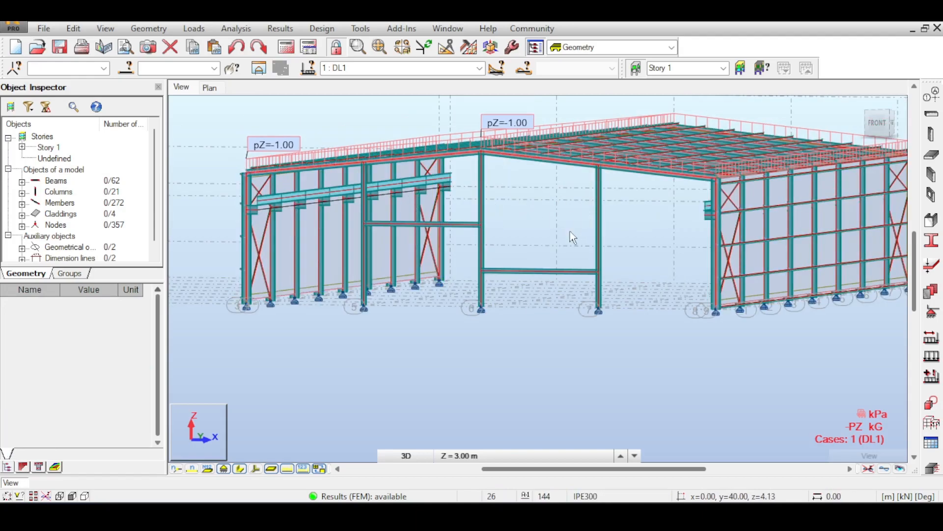
pyautogui.moveTo(570, 231); pyautogui.dragTo(557, 252, button='middle')
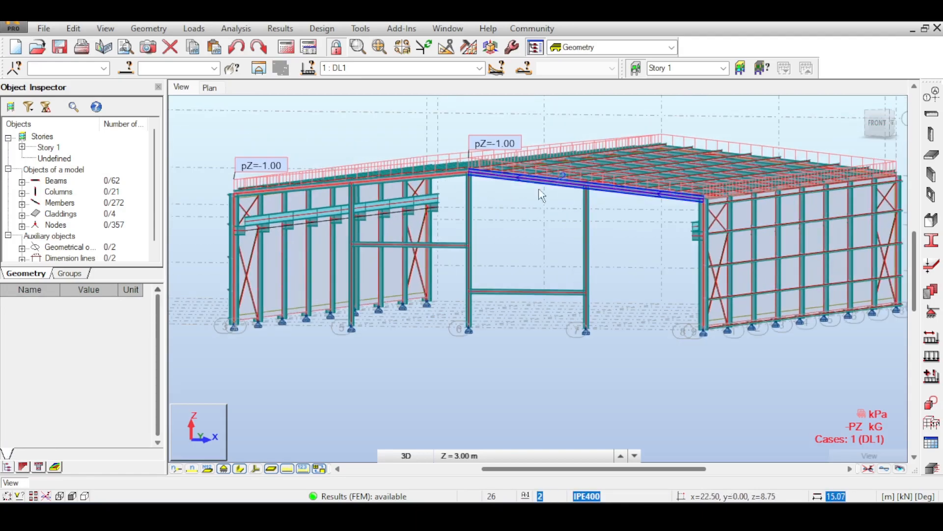
pyautogui.click(877, 122)
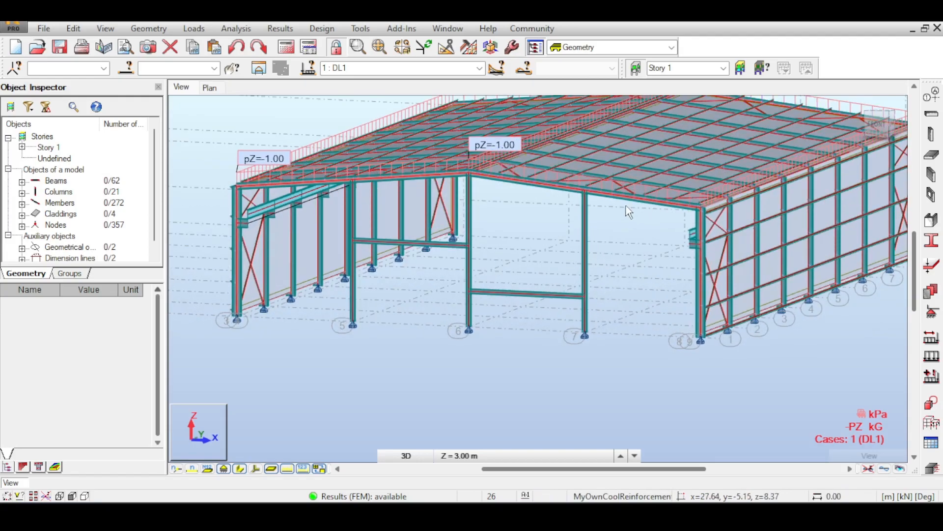
pyautogui.moveTo(615, 233); pyautogui.dragTo(607, 230, button='middle')
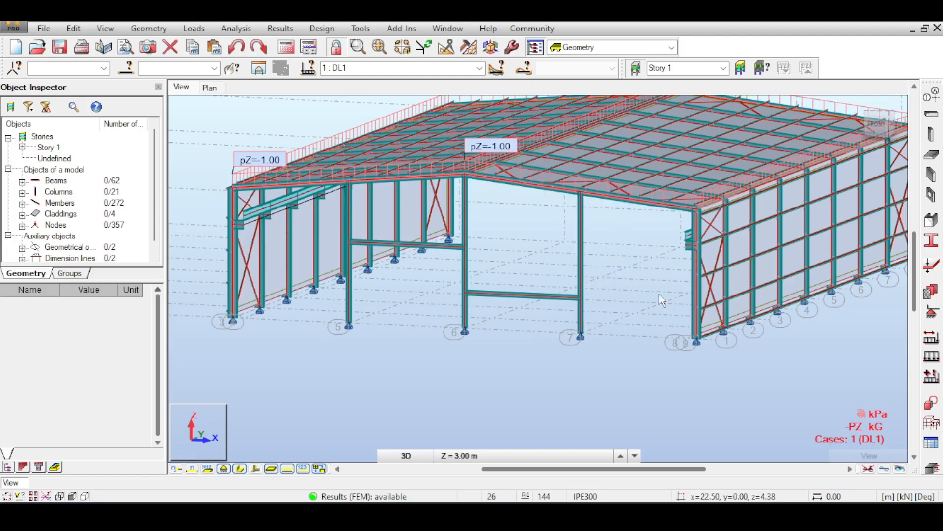
# - Switch to the browser to study the reference photo of a braced gable frame, and return to the Robot model
pyautogui.hotkey('alt', 'Tab')
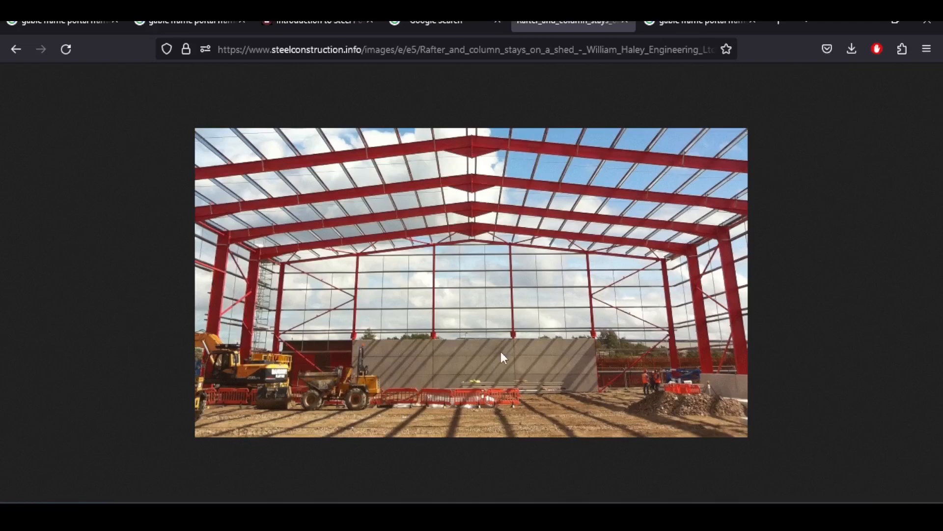
pyautogui.hotkey('alt', 'Tab')
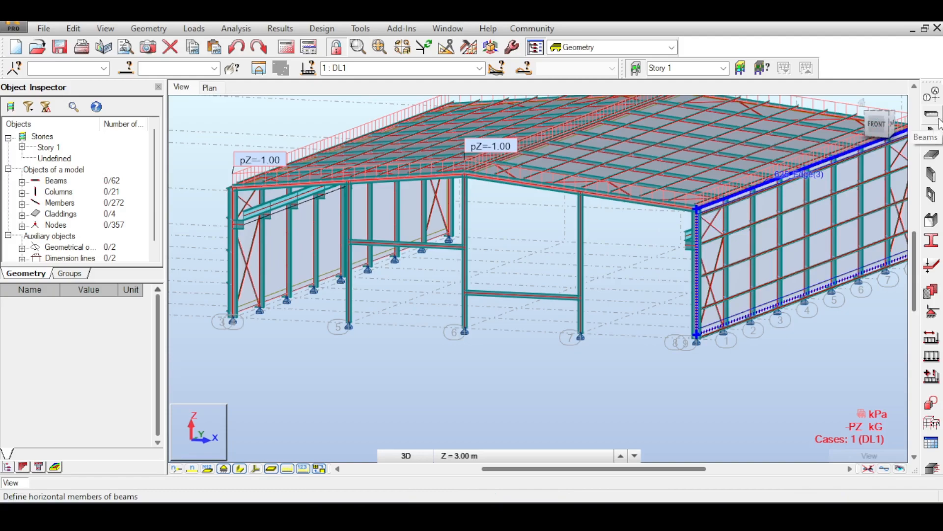
# - Start defining new beam-type members with the ROND20 round-bar section
pyautogui.click(150, 29)
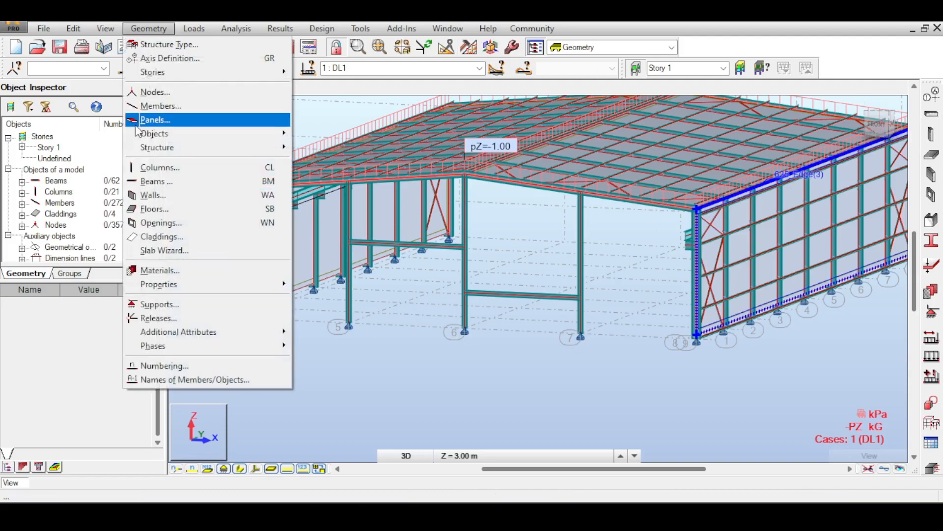
pyautogui.click(201, 114)
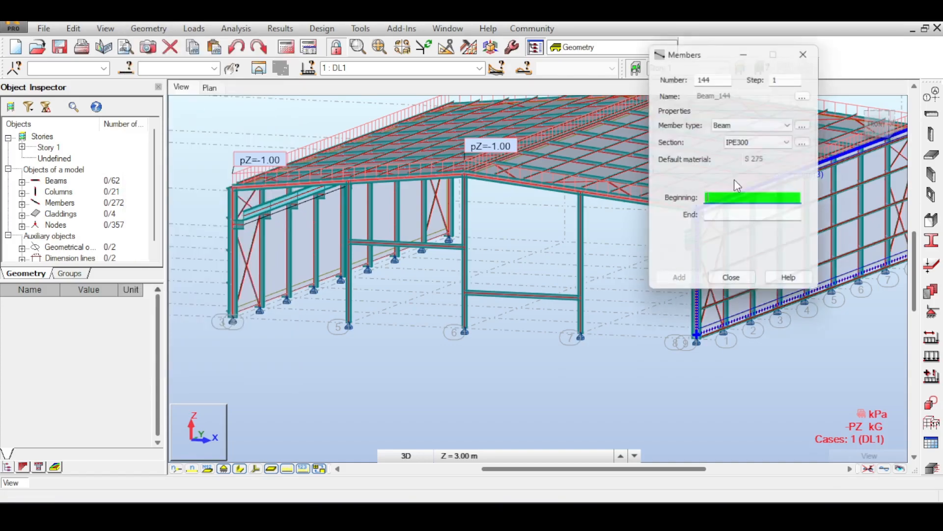
pyautogui.click(781, 127)
pyautogui.click(770, 143)
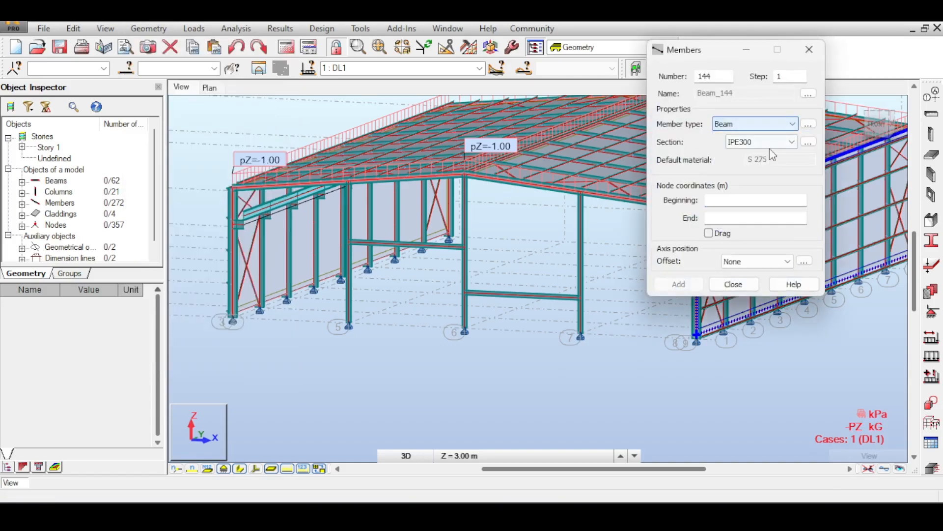
pyautogui.click(773, 143)
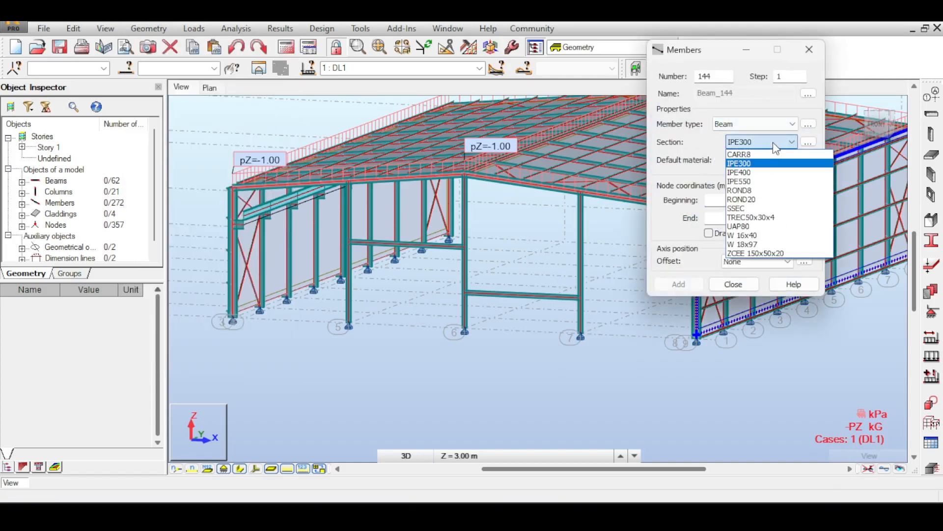
pyautogui.click(760, 201)
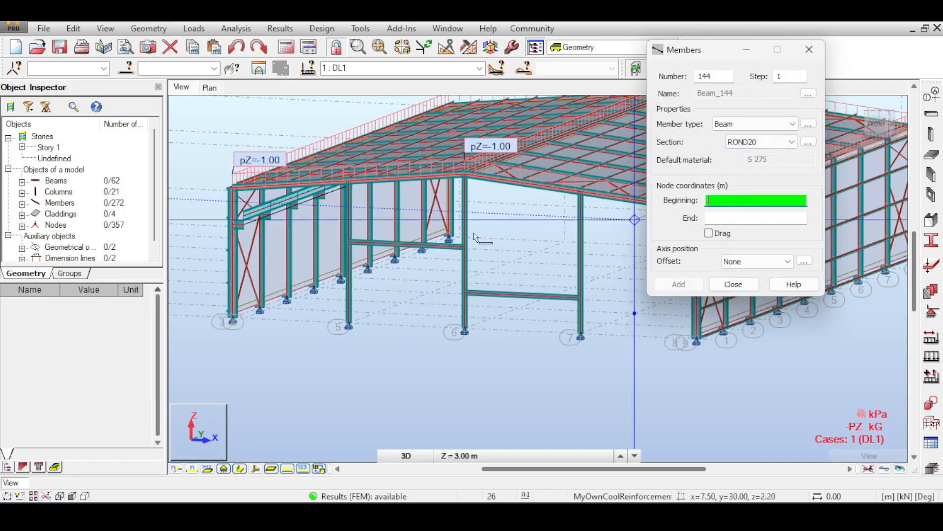
# - Draw ROND20 braces from 30.00, 0.00, 8.00 to the axis 7 column at 22.50, 0.00, 4.38, and on to 30.00, 0.00, 0.00 with Drag enabled
pyautogui.scroll(3, 614, 231)
pyautogui.scroll(5, 575, 213)
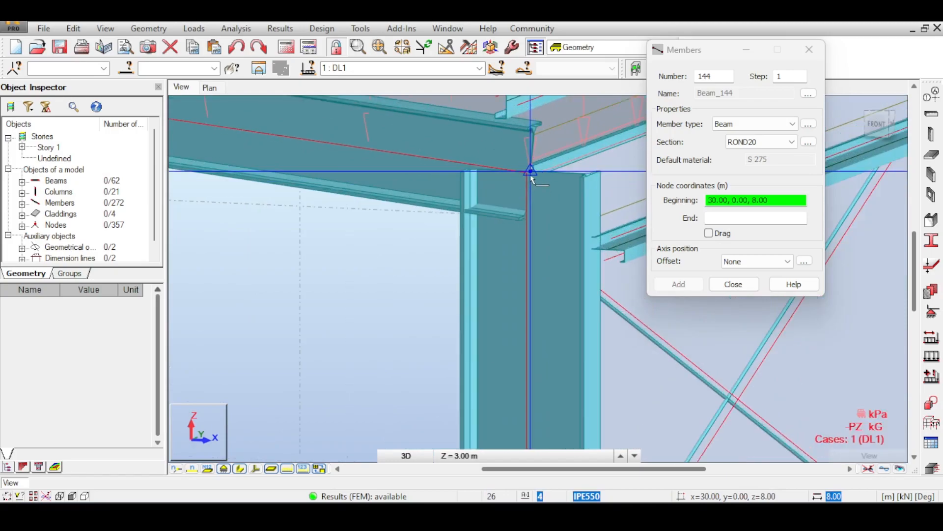
pyautogui.click(535, 197)
pyautogui.scroll(-3, 491, 236)
pyautogui.moveTo(460, 268); pyautogui.dragTo(535, 221, button='middle')
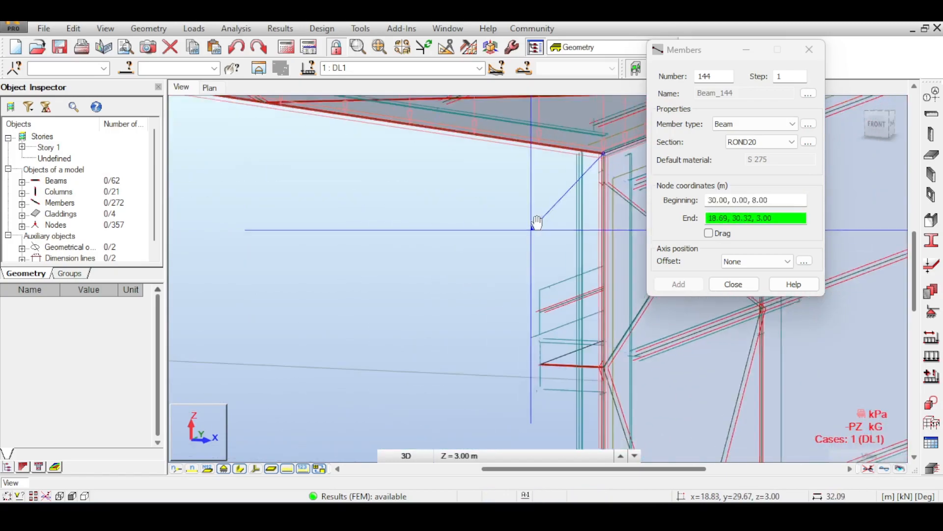
pyautogui.moveTo(475, 250); pyautogui.dragTo(572, 192, button='middle')
pyautogui.scroll(-5, 496, 228)
pyautogui.scroll(-2, 434, 253)
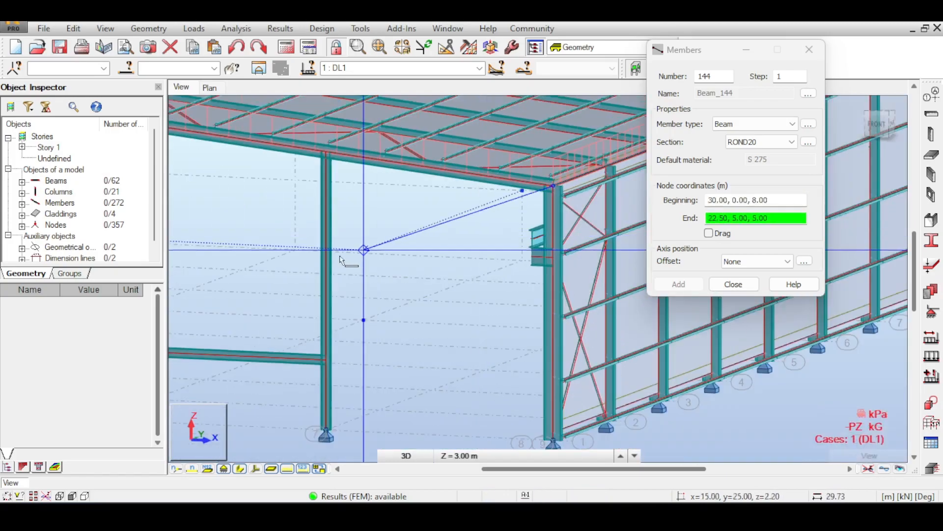
pyautogui.moveTo(328, 253); pyautogui.dragTo(492, 189, button='middle')
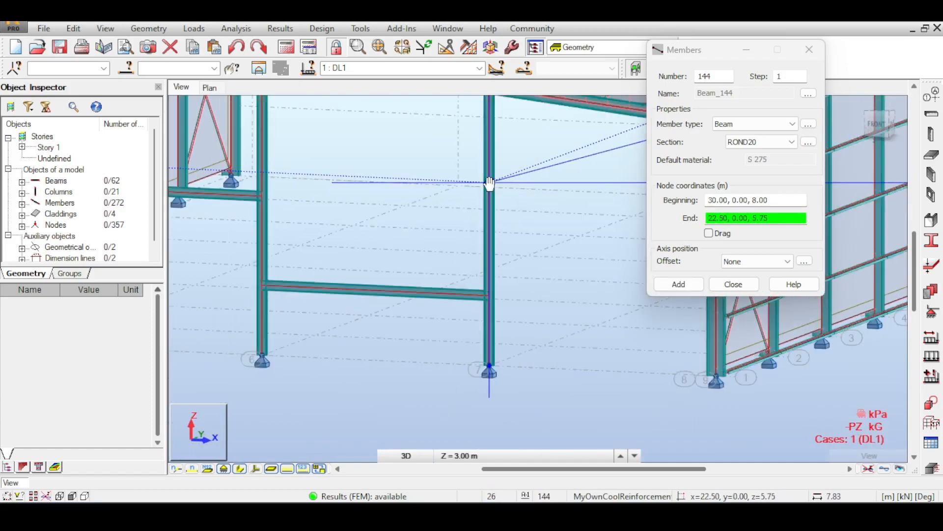
pyautogui.click(488, 236)
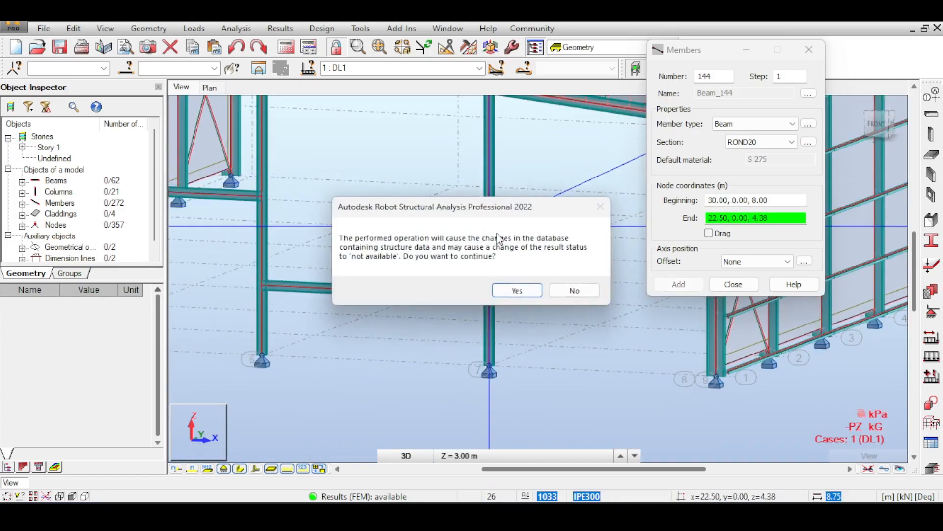
pyautogui.click(516, 291)
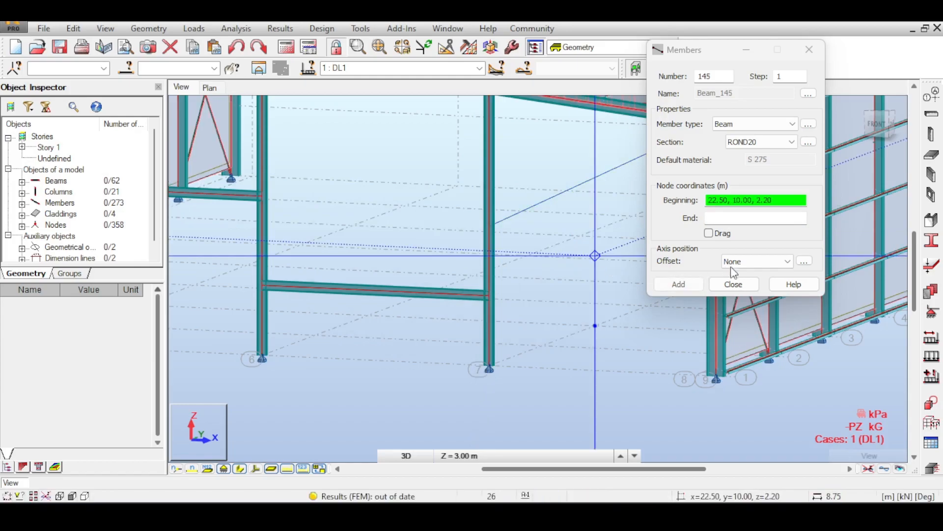
pyautogui.click(708, 234)
pyautogui.moveTo(531, 275); pyautogui.dragTo(422, 236, button='middle')
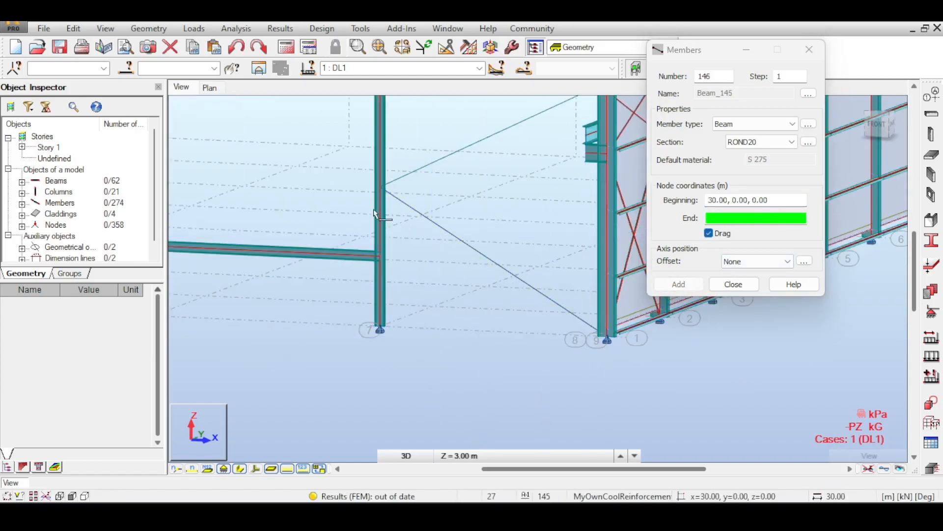
# - Draw ROND20 braces from 0.00, 0.00, 8.00 to the axis 5 column and on to 0.00, 0.00, 0.00, and finish adding members
pyautogui.moveTo(378, 210); pyautogui.dragTo(688, 373, button='middle')
pyautogui.click(767, 199)
pyautogui.moveTo(519, 243); pyautogui.dragTo(614, 246, button='middle')
pyautogui.moveTo(368, 236); pyautogui.dragTo(617, 258, button='middle')
pyautogui.scroll(5, 338, 220)
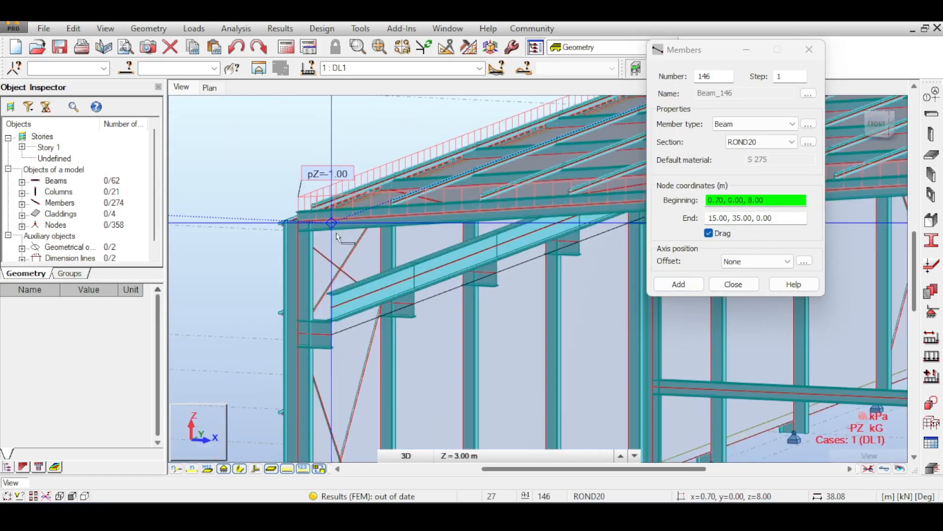
pyautogui.click(278, 208)
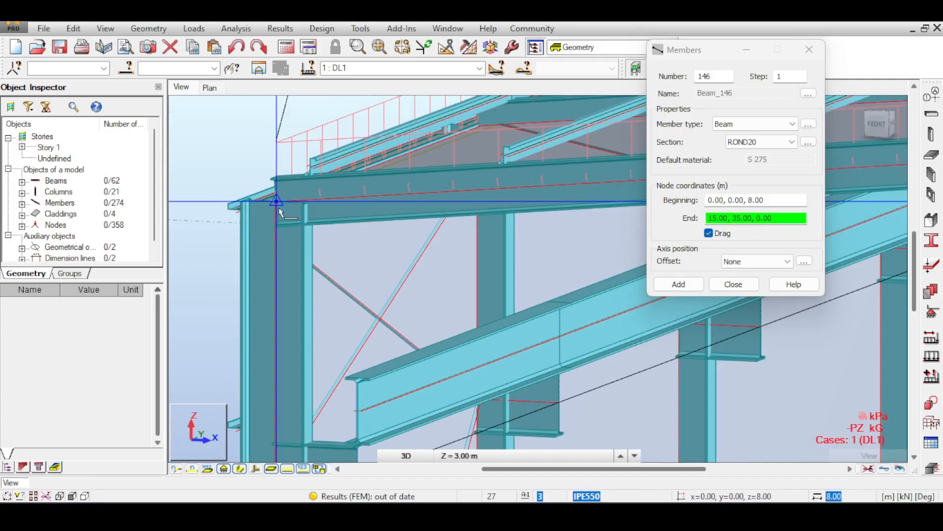
pyautogui.scroll(-4, 347, 257)
pyautogui.moveTo(484, 375); pyautogui.dragTo(414, 231, button='middle')
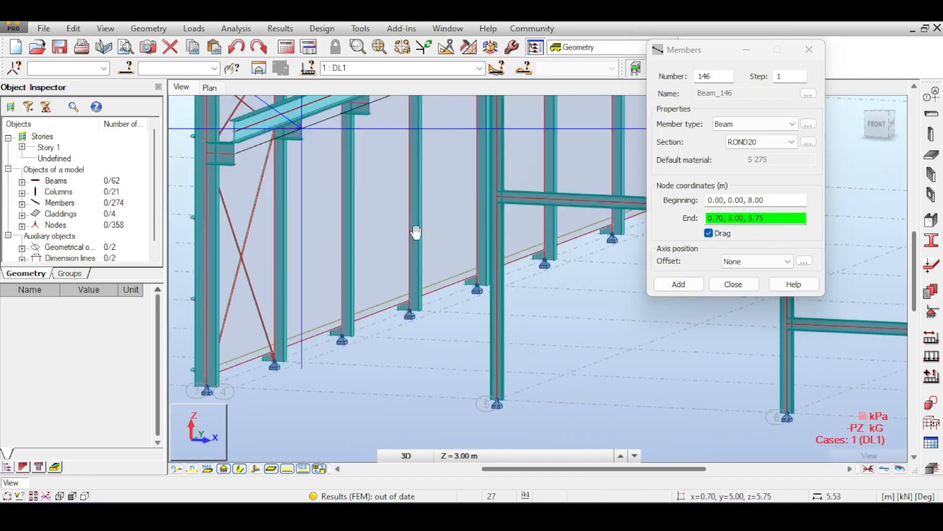
pyautogui.scroll(-1, 504, 236)
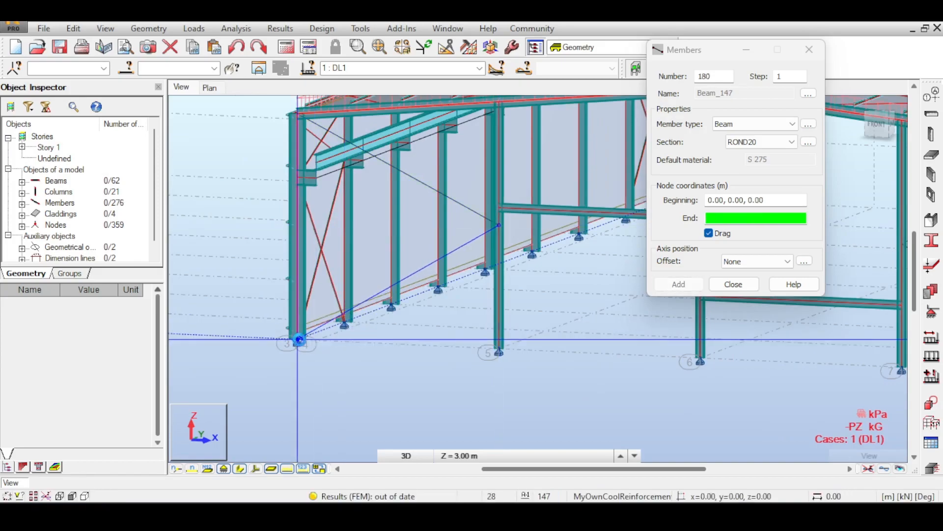
pyautogui.moveTo(590, 170); pyautogui.dragTo(414, 306, button='middle')
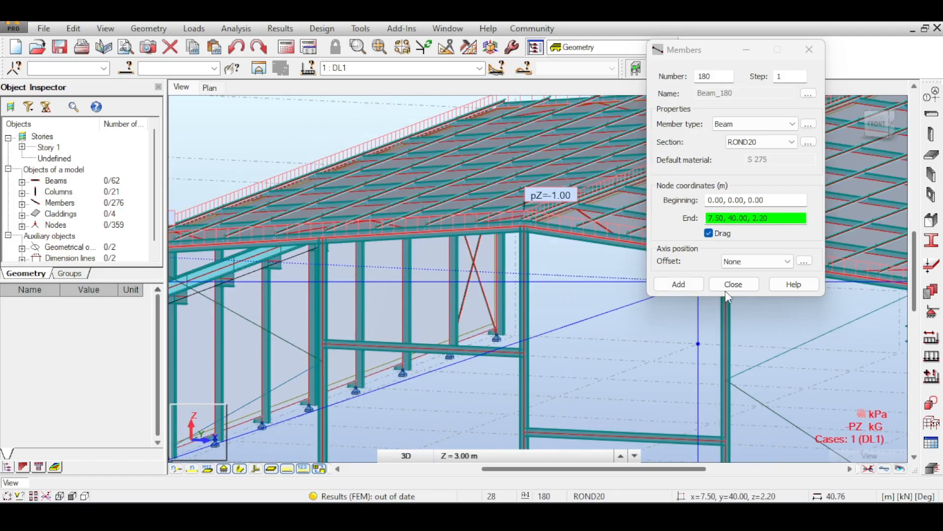
pyautogui.click(728, 287)
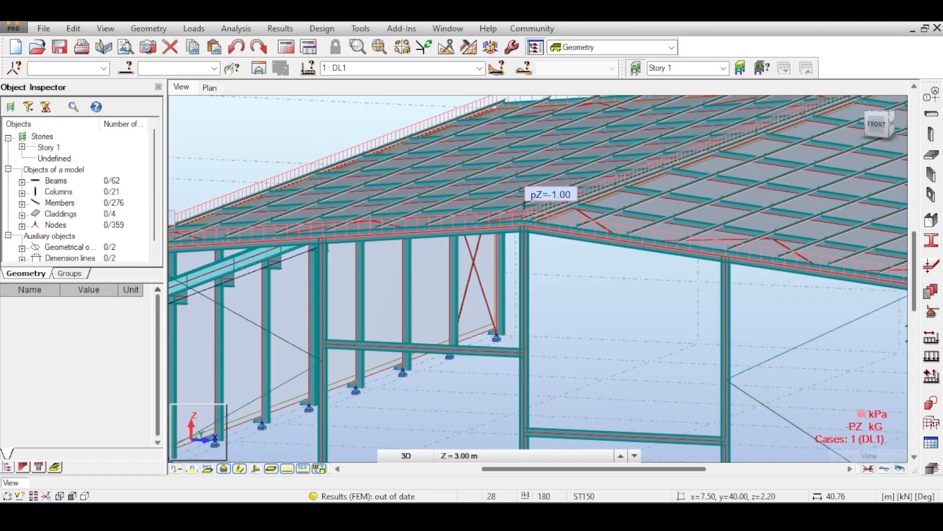
# - Select the front gable's columns, cross beams and round-bar braces, and open a translation copy for them
pyautogui.moveTo(524, 235)
pyautogui.keyDown('shift'); pyautogui.mouseDown(button='middle')
pyautogui.moveTo(442, 325)
pyautogui.moveTo(484, 290)
pyautogui.moveTo(515, 235)
pyautogui.mouseUp(button='middle'); pyautogui.keyUp('shift')
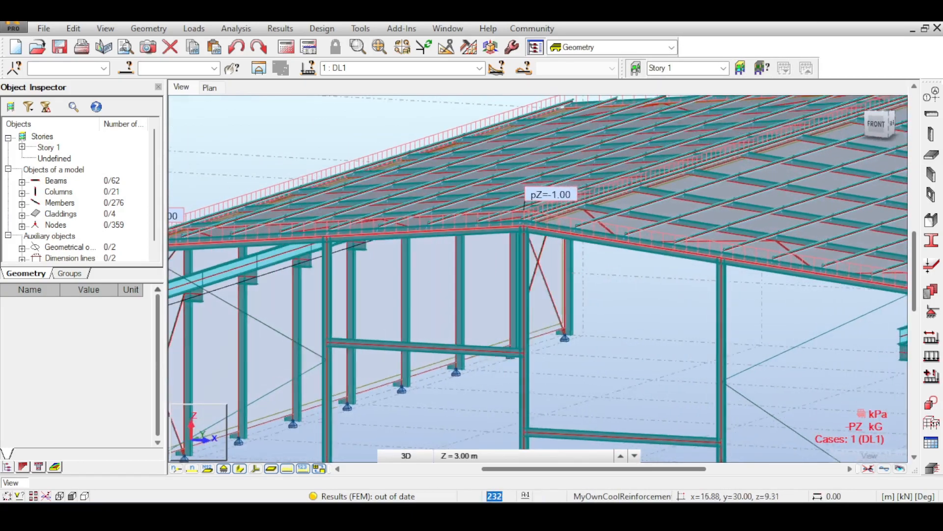
pyautogui.scroll(-3, 755, 307)
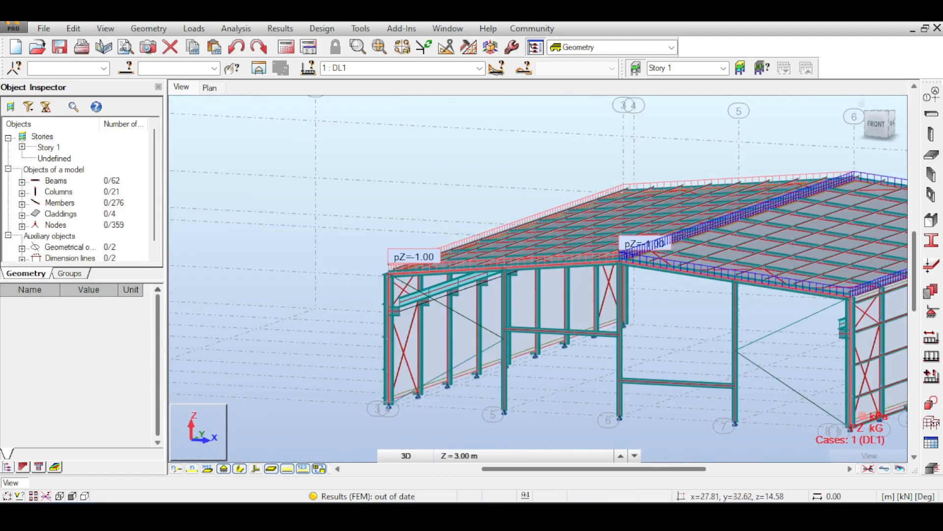
pyautogui.moveTo(728, 219); pyautogui.dragTo(646, 205, button='middle')
pyautogui.moveTo(733, 184); pyautogui.dragTo(638, 185, button='middle')
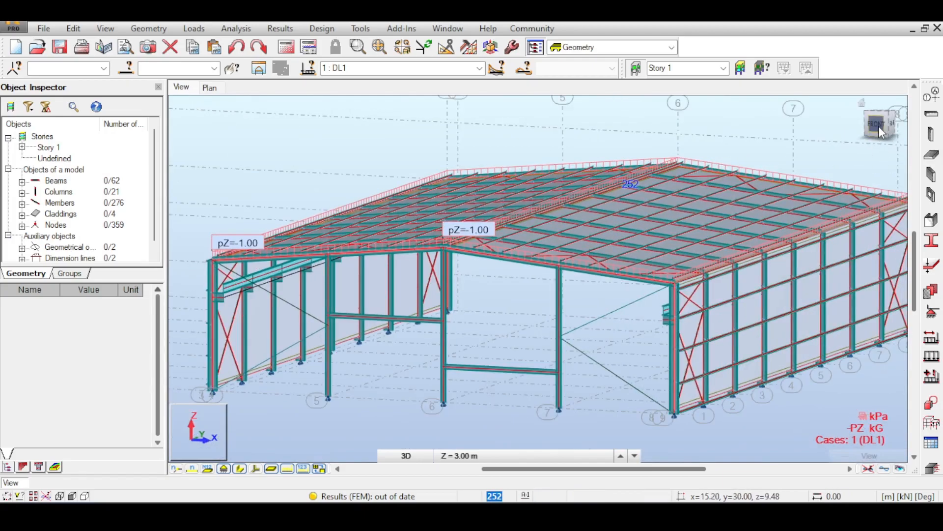
pyautogui.moveTo(878, 127)
pyautogui.mouseDown()
pyautogui.moveTo(871, 132)
pyautogui.moveTo(879, 141)
pyautogui.moveTo(888, 134)
pyautogui.mouseUp()
pyautogui.moveTo(615, 257); pyautogui.dragTo(678, 203, button='middle')
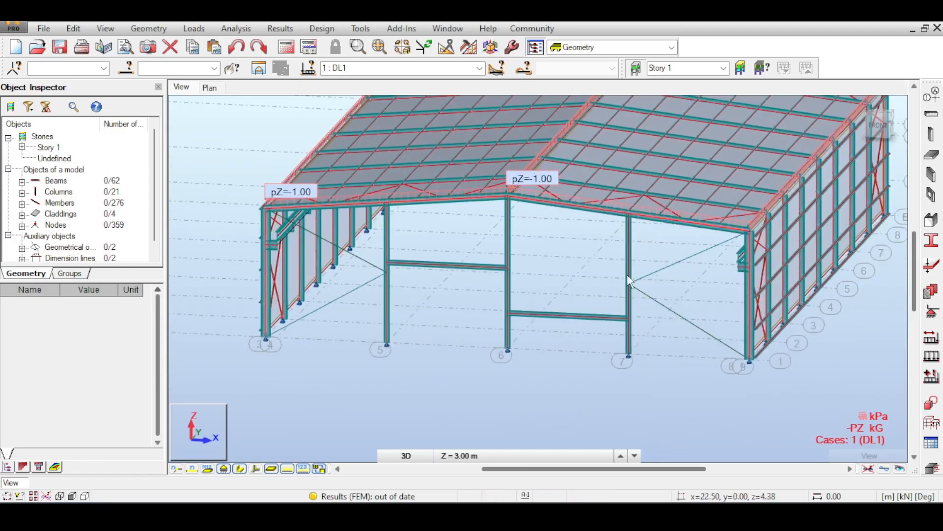
pyautogui.moveTo(667, 248); pyautogui.dragTo(434, 343)
pyautogui.moveTo(356, 363); pyautogui.dragTo(365, 361)
pyautogui.click(73, 28)
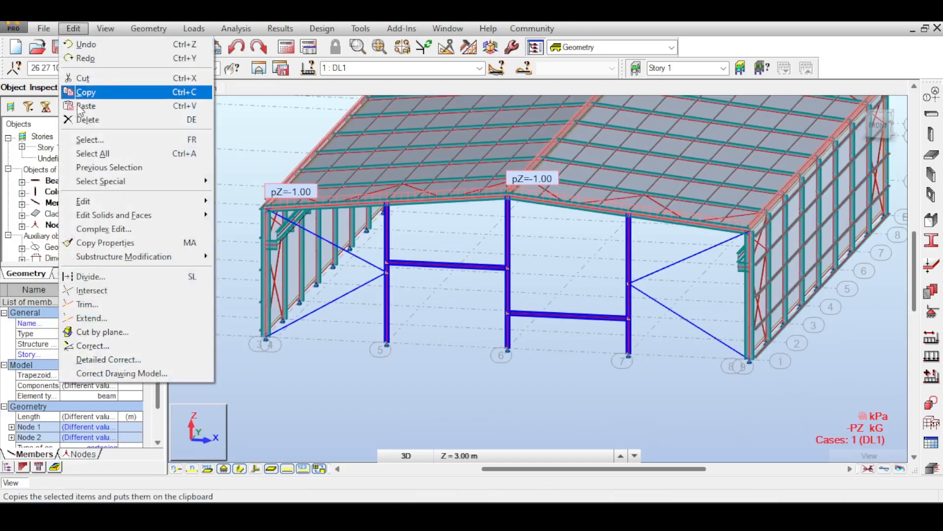
pyautogui.moveTo(123, 201)
pyautogui.click(240, 202)
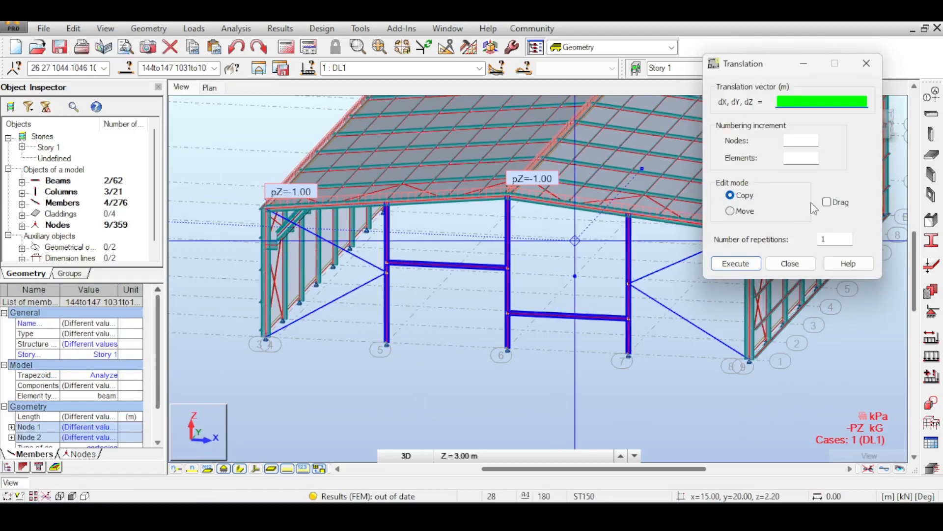
# - Check the structural axis positions along Y, and try to copy the selected gable members once with translation vector 0,0,40
pyautogui.moveTo(473, 257); pyautogui.dragTo(264, 262, button='middle')
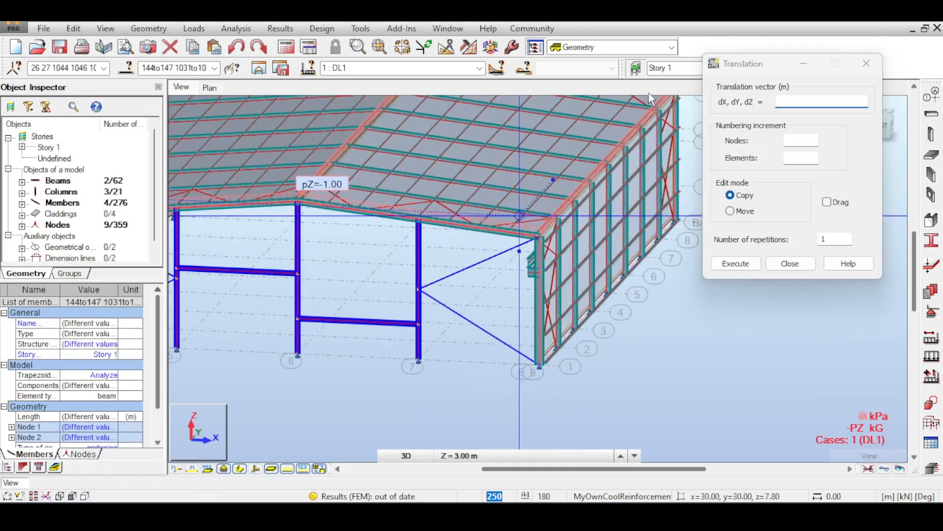
pyautogui.moveTo(756, 60); pyautogui.dragTo(781, 119)
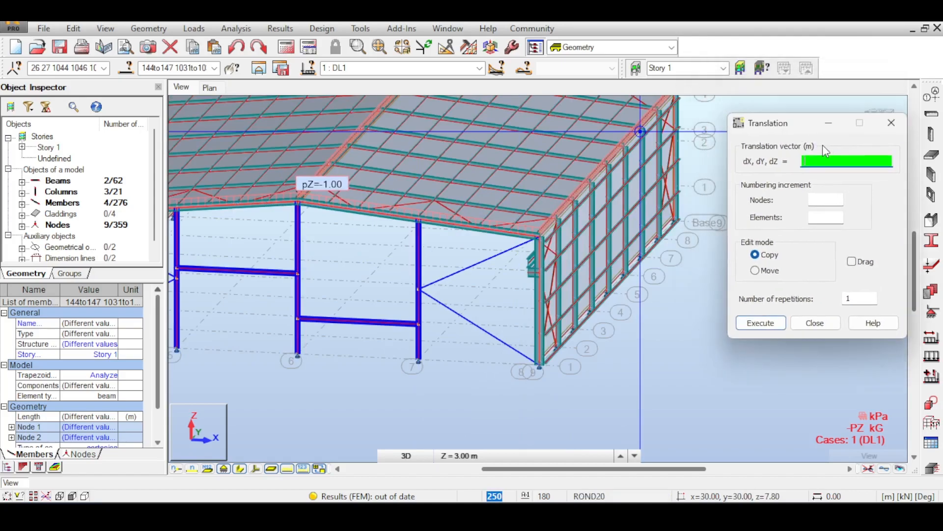
pyautogui.click(932, 93)
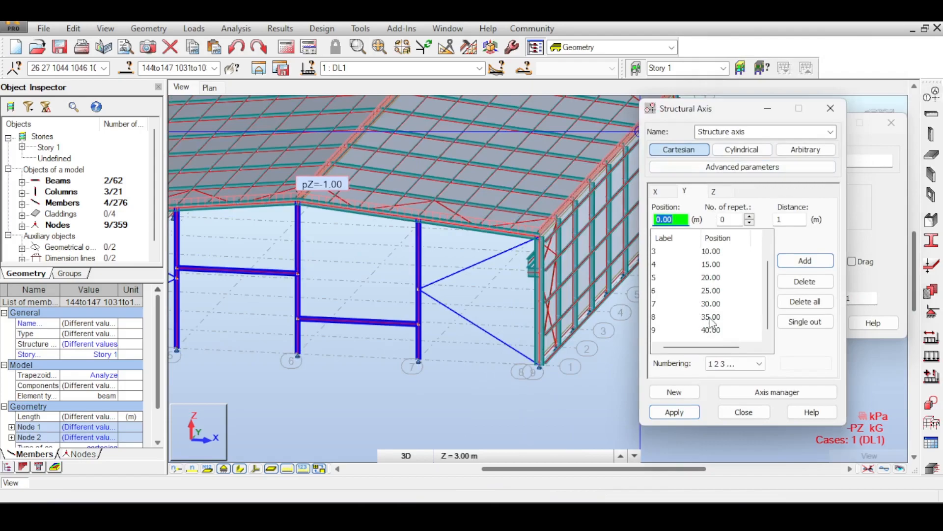
pyautogui.click(831, 111)
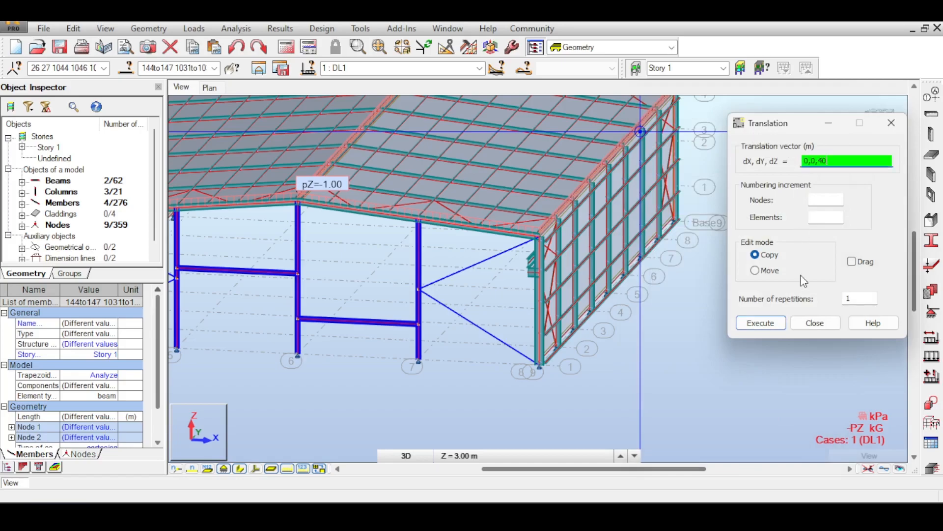
pyautogui.click(760, 323)
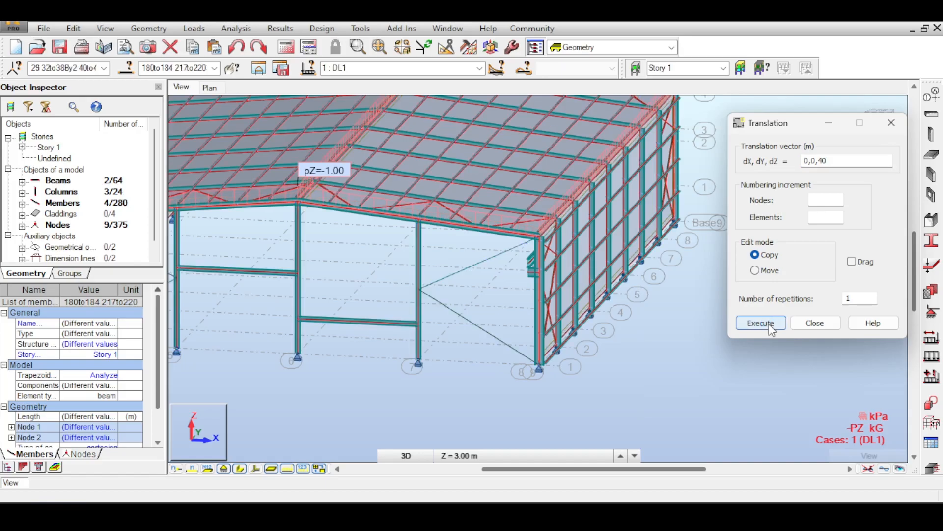
pyautogui.click(796, 326)
# - Inspect the whole hall from above and delete the misplaced copy of the gable members
pyautogui.moveTo(888, 120); pyautogui.dragTo(827, 153)
pyautogui.scroll(-5, 754, 215)
pyautogui.scroll(-7, 759, 217)
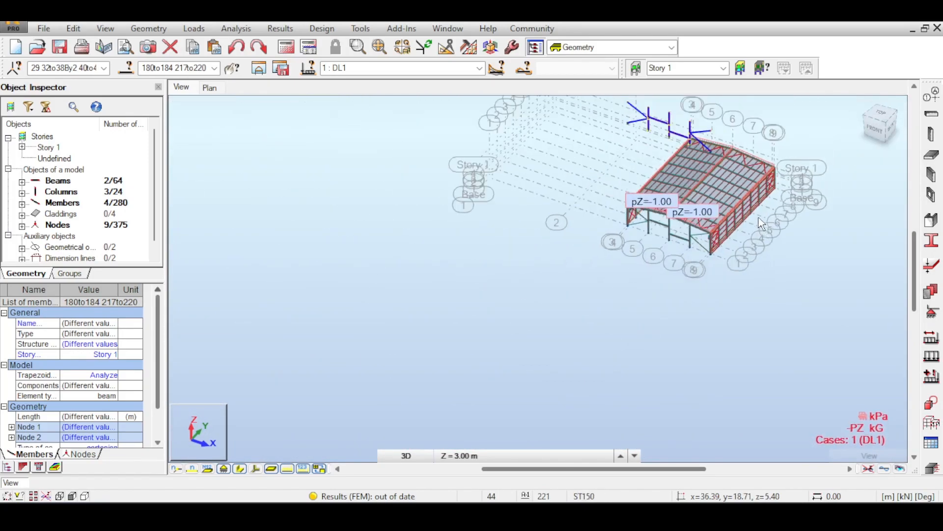
pyautogui.moveTo(758, 217); pyautogui.dragTo(648, 221, button='middle')
pyautogui.scroll(3, 641, 184)
pyautogui.scroll(2, 642, 189)
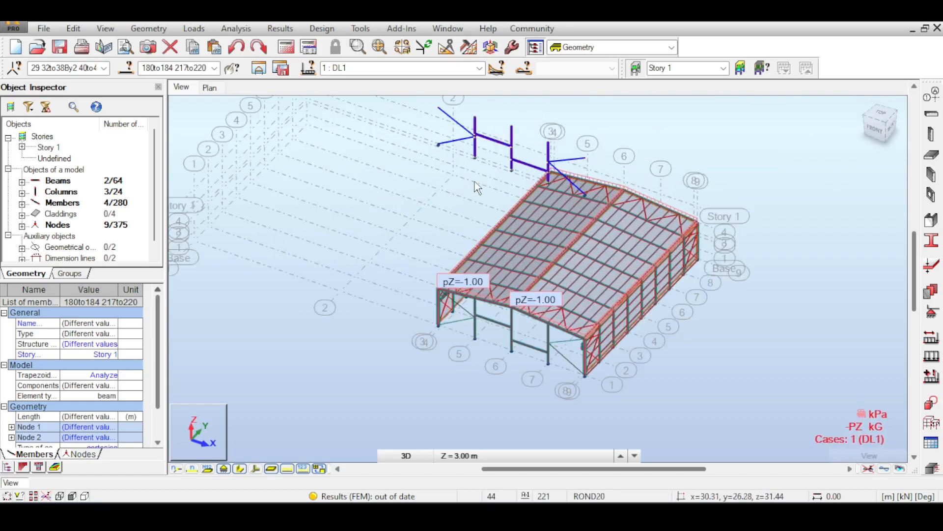
pyautogui.press('Delete')
# - Select the front gable's columns, cross beams and round-bar braces again, and open a translation copy for them
pyautogui.moveTo(534, 224); pyautogui.dragTo(522, 151, button='middle')
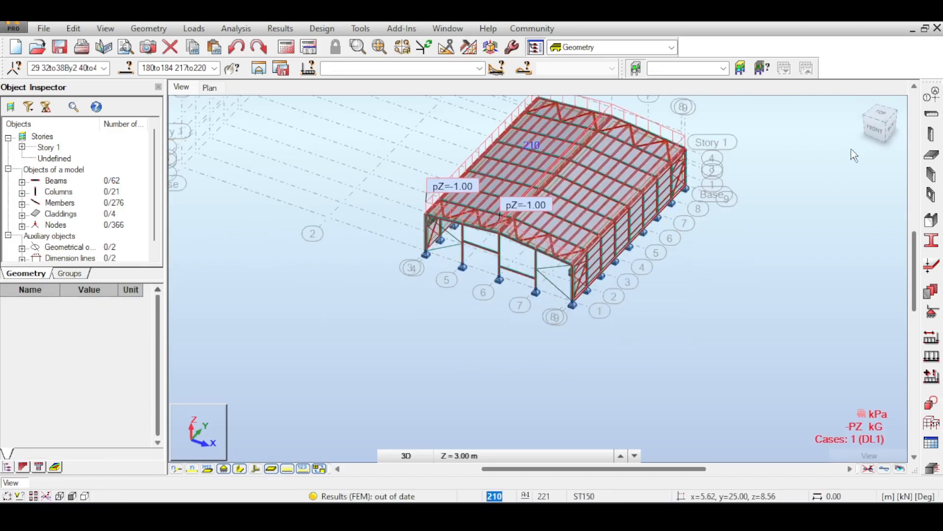
pyautogui.click(883, 131)
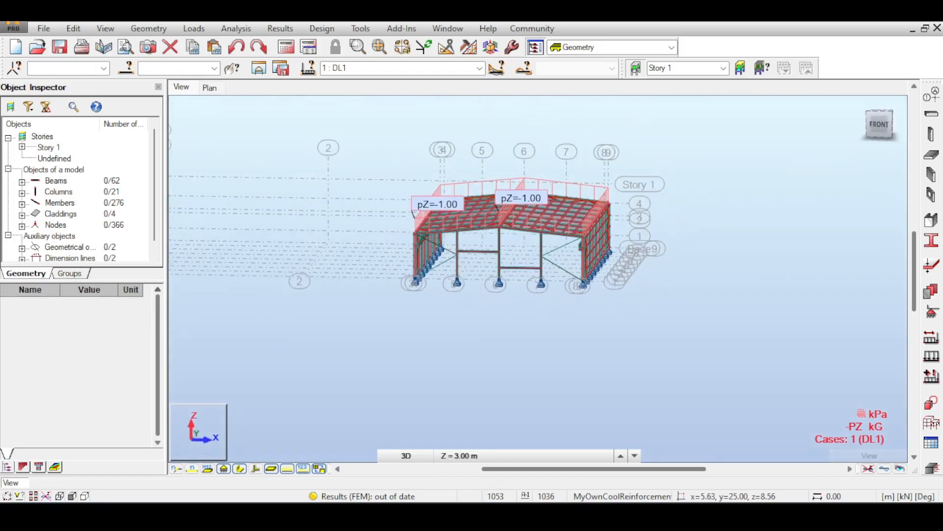
pyautogui.moveTo(416, 312); pyautogui.dragTo(438, 275, button='middle')
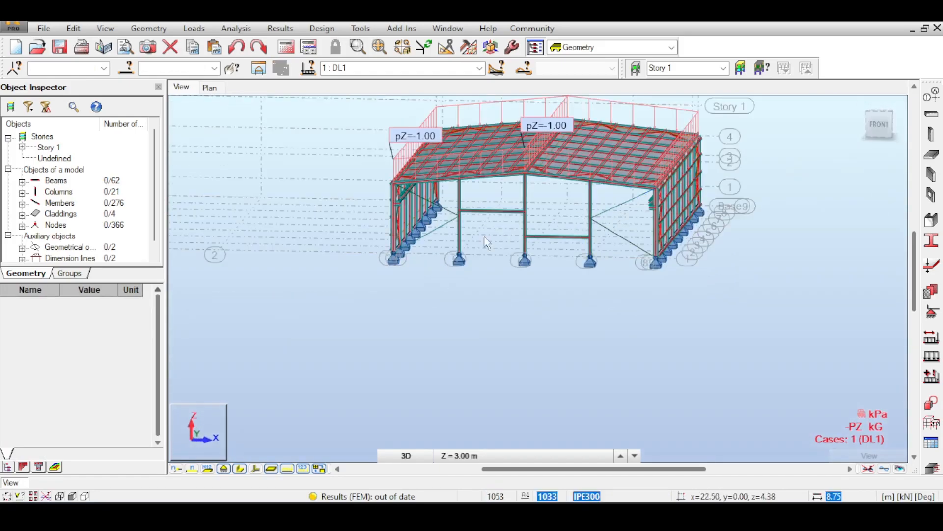
pyautogui.moveTo(616, 199); pyautogui.dragTo(446, 278)
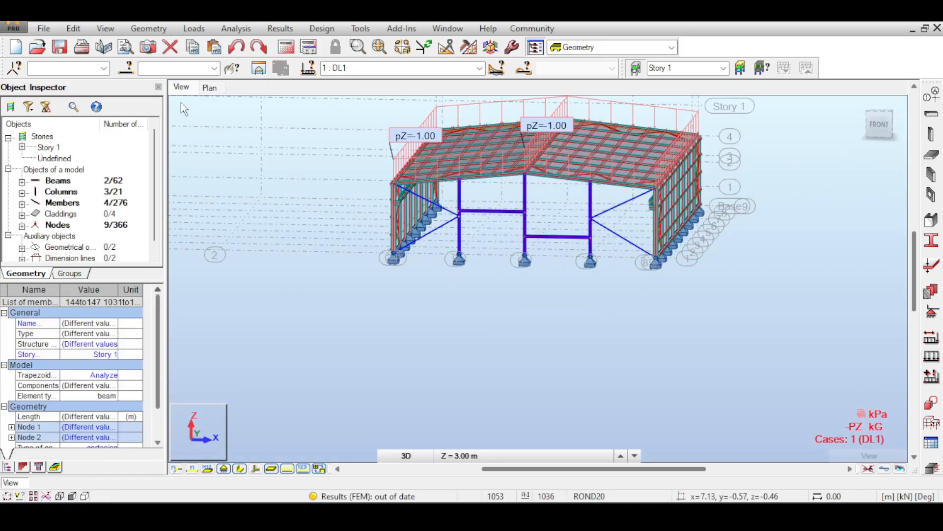
pyautogui.click(74, 28)
pyautogui.moveTo(123, 201)
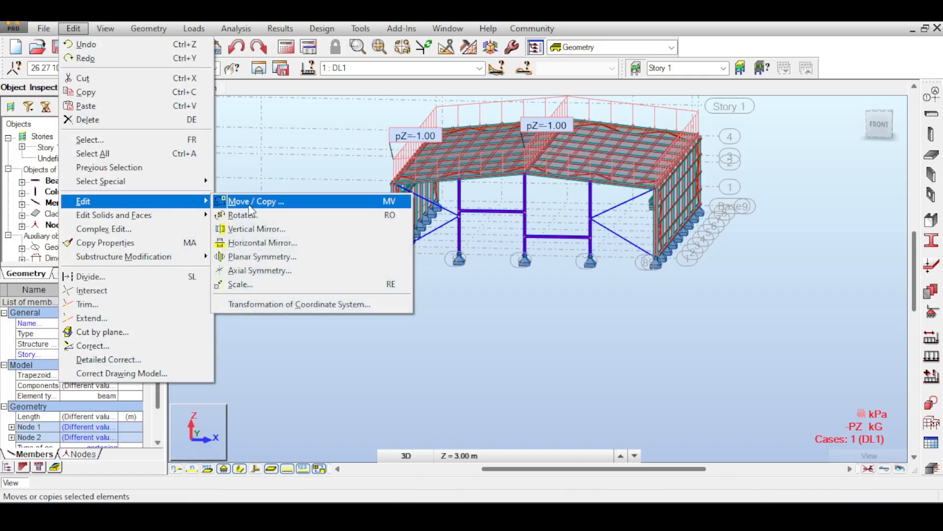
pyautogui.click(252, 201)
# - Copy the selected gable members once to the hall's far end with translation vector 0.00, 40.00, 0.00, picked between the corner column bases
pyautogui.moveTo(838, 139); pyautogui.dragTo(866, 264)
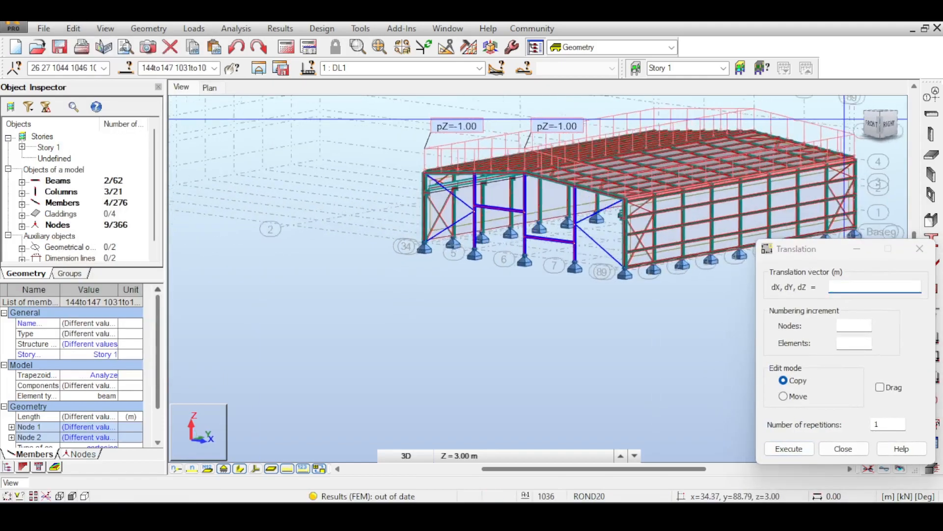
pyautogui.scroll(10, 625, 270)
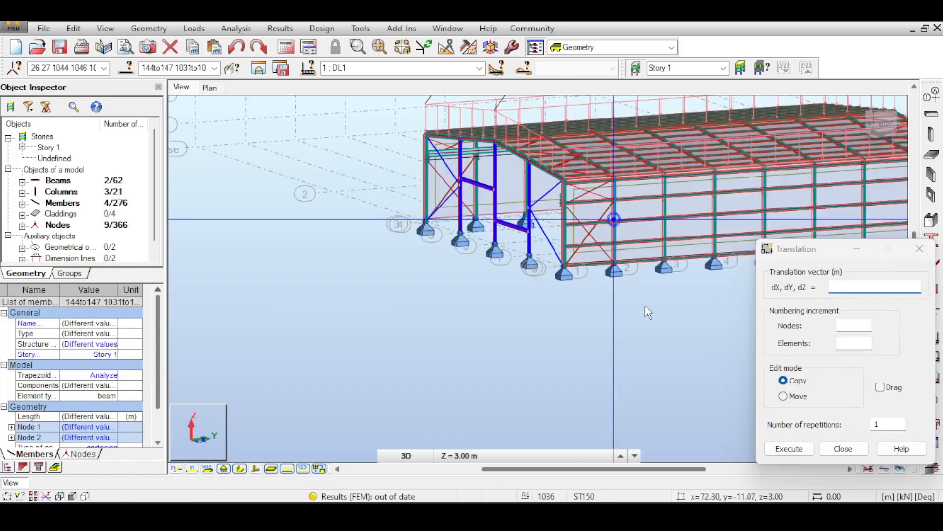
pyautogui.scroll(10, 558, 272)
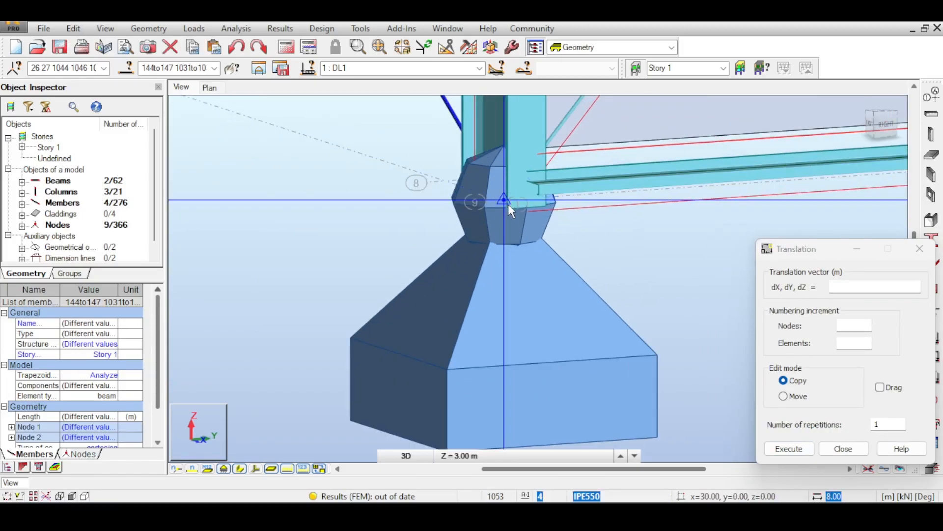
pyautogui.click(508, 204)
pyautogui.scroll(-8, 508, 205)
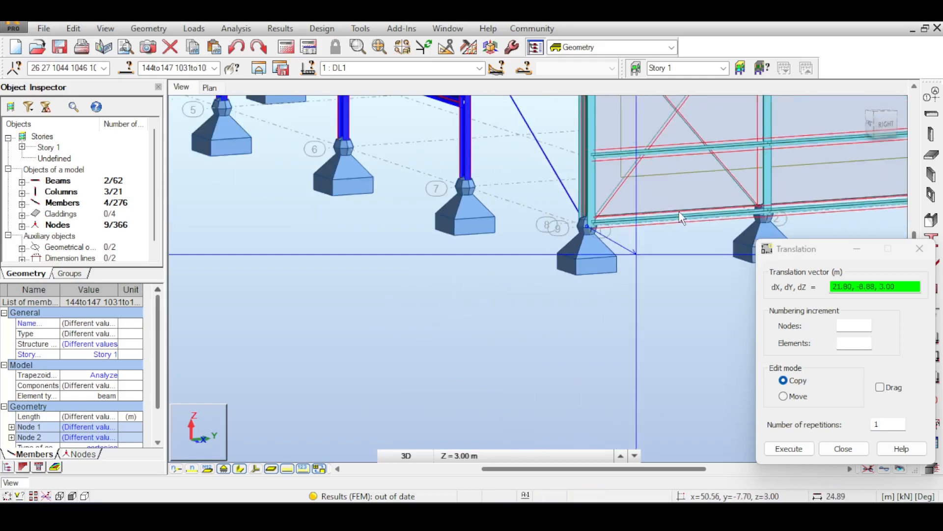
pyautogui.scroll(-6, 682, 217)
pyautogui.click(532, 203)
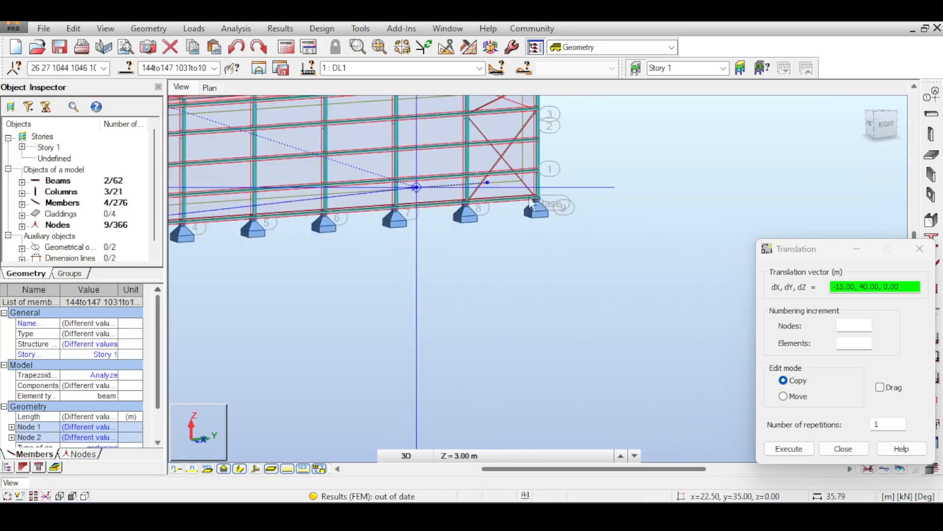
pyautogui.scroll(10, 564, 204)
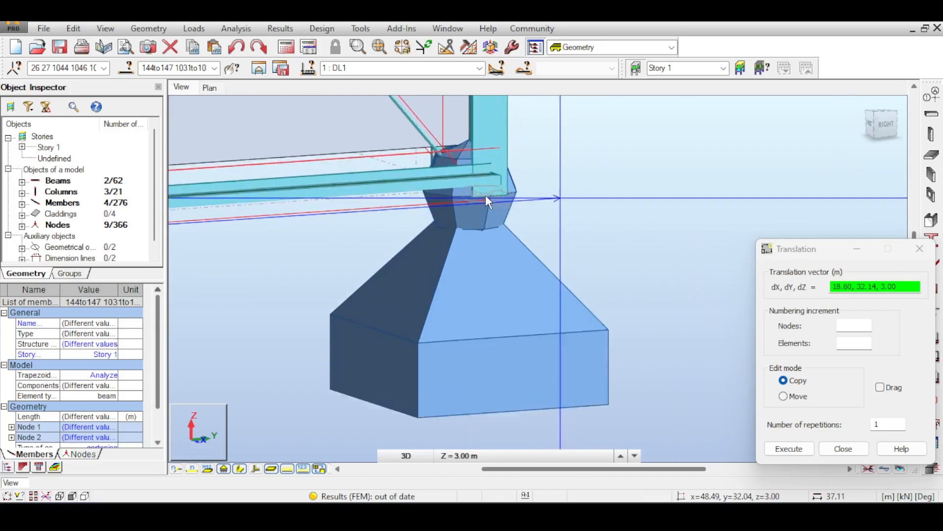
pyautogui.scroll(2, 484, 195)
pyautogui.scroll(-6, 478, 194)
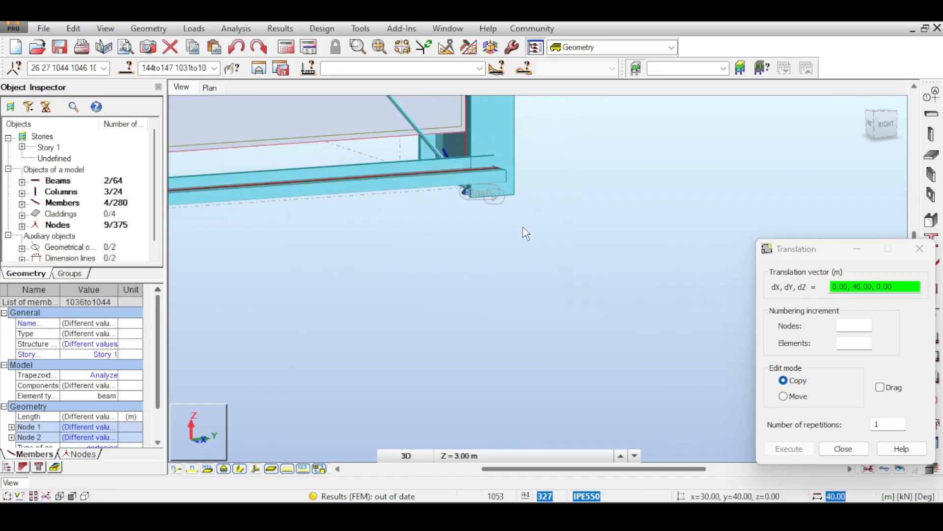
pyautogui.scroll(-6, 558, 222)
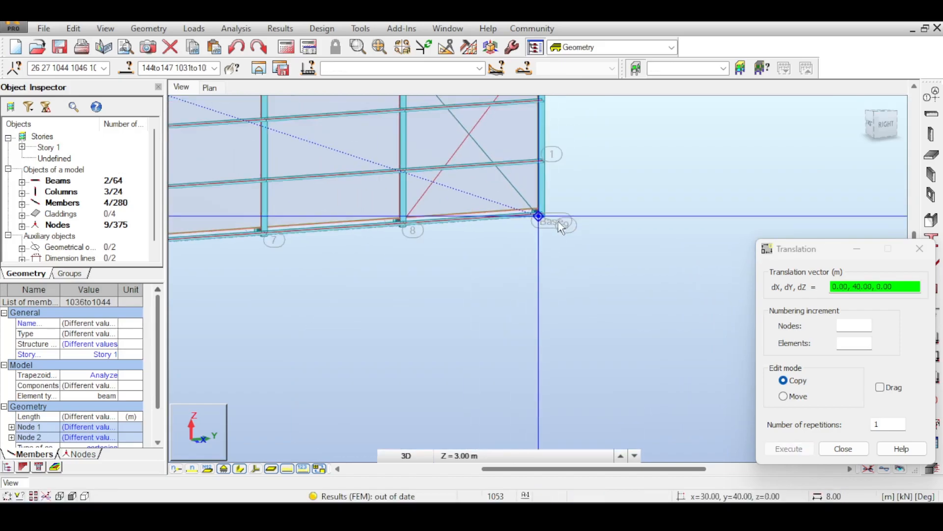
pyautogui.scroll(-2, 731, 150)
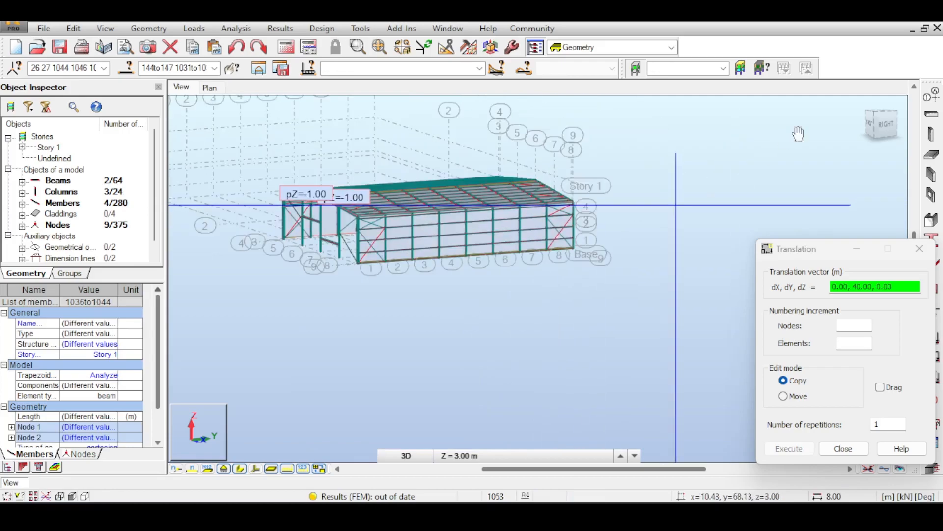
pyautogui.moveTo(881, 127); pyautogui.dragTo(902, 125)
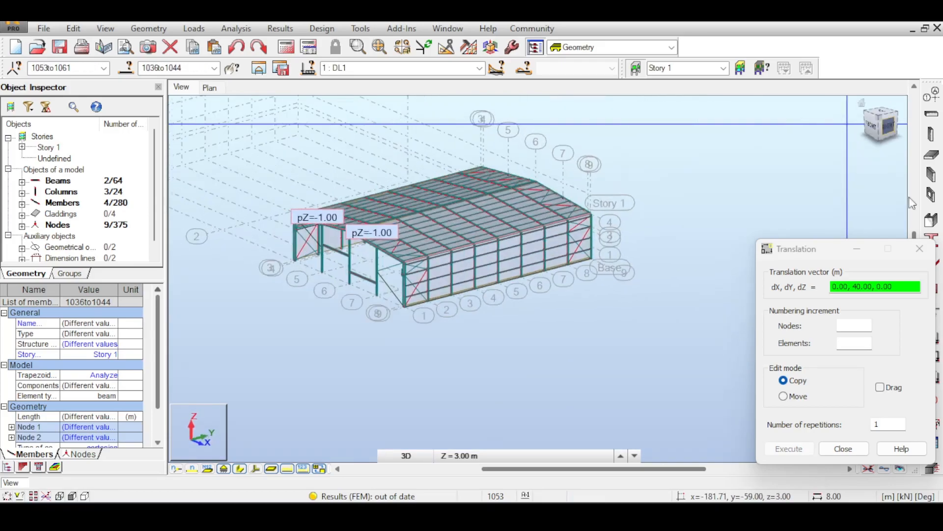
pyautogui.click(920, 249)
# - Examine the front gable and how the axis 7 column meets the rafter at its top
pyautogui.scroll(4, 638, 168)
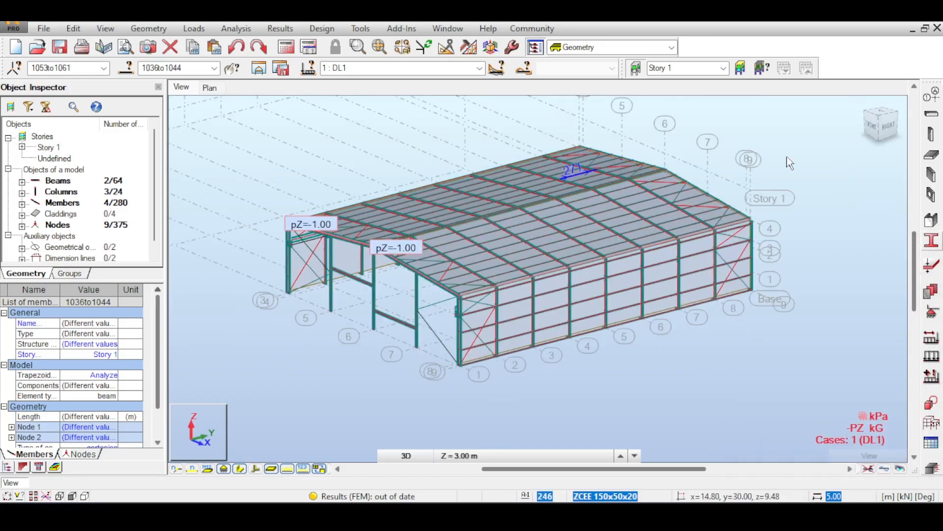
pyautogui.click(876, 127)
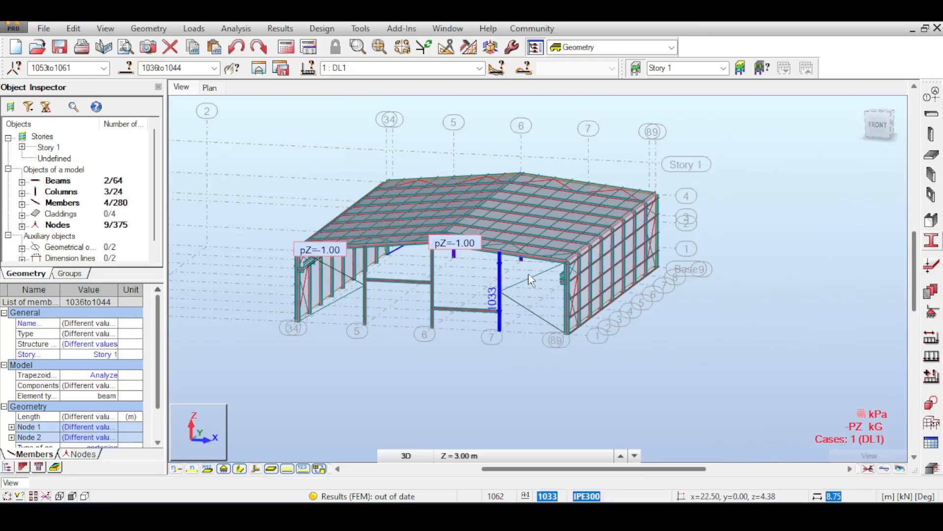
pyautogui.scroll(5, 521, 275)
pyautogui.click(877, 126)
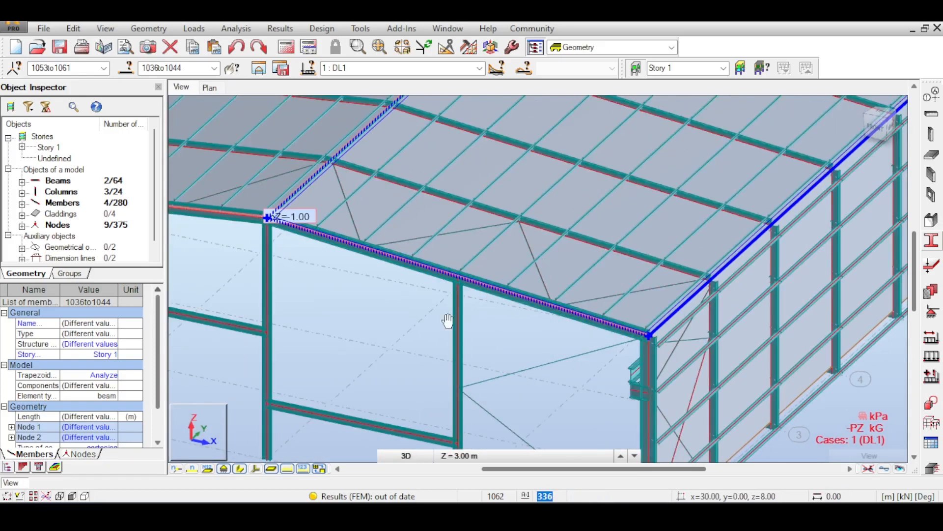
pyautogui.scroll(5, 477, 296)
pyautogui.moveTo(512, 252); pyautogui.dragTo(466, 301, button='middle')
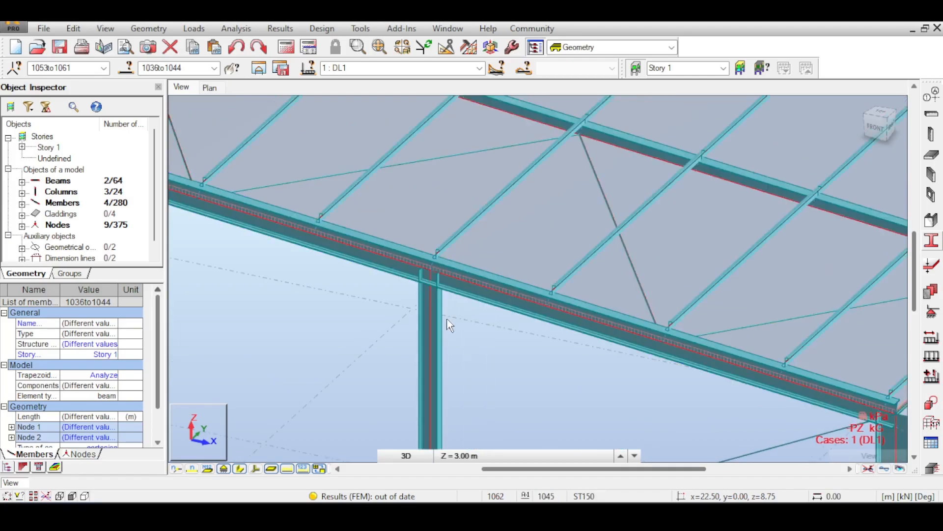
pyautogui.scroll(3, 432, 290)
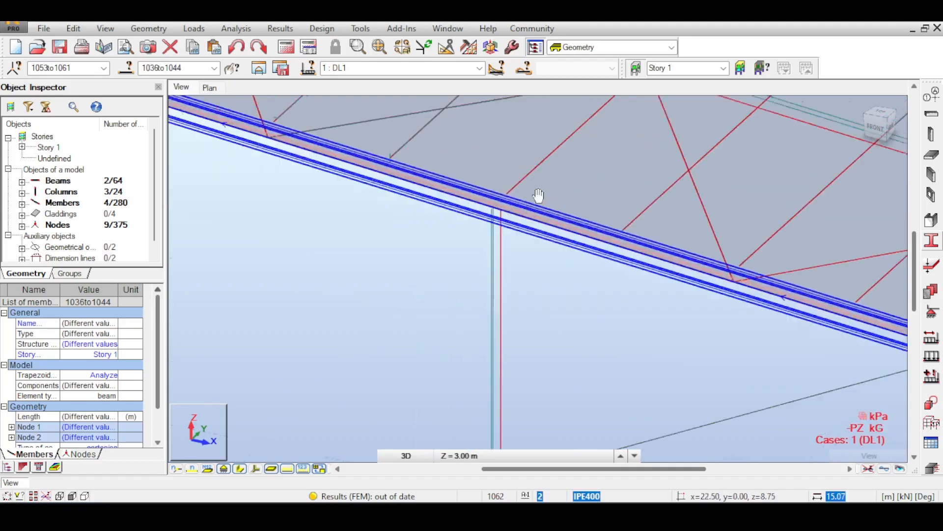
pyautogui.scroll(-2, 515, 227)
pyautogui.scroll(-1, 521, 212)
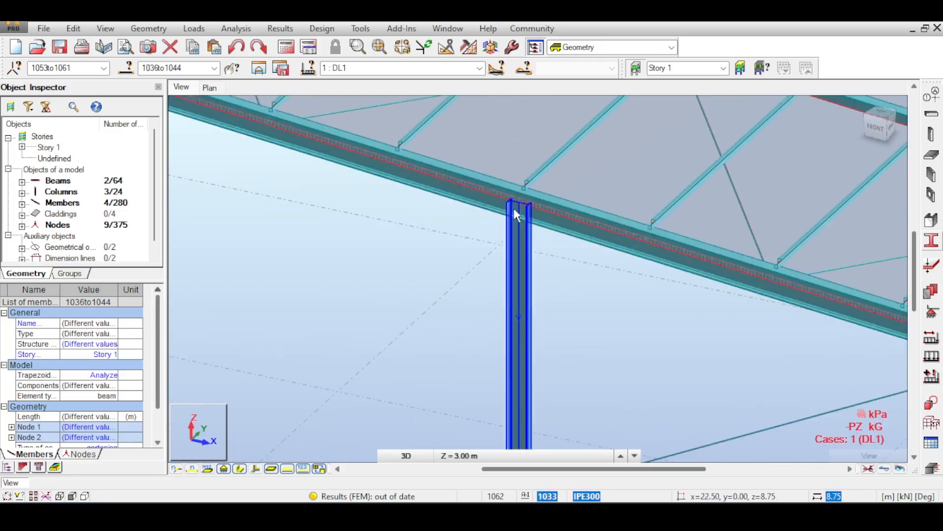
pyautogui.scroll(-5, 523, 209)
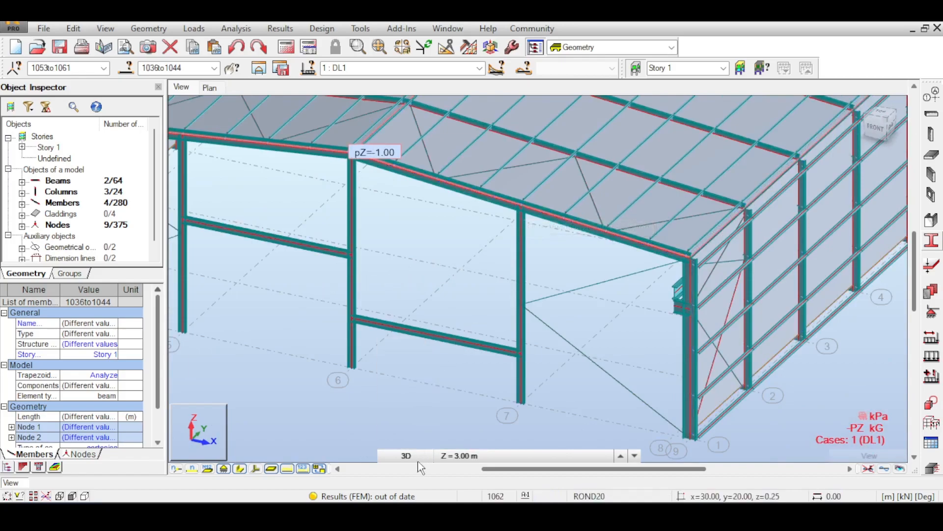
# - Show the model in XZ 3D view at structure axis 1 and examine the axis 7 gable column's rafter joint and base support
pyautogui.click(406, 456)
pyautogui.click(400, 323)
pyautogui.moveTo(879, 129); pyautogui.dragTo(842, 129)
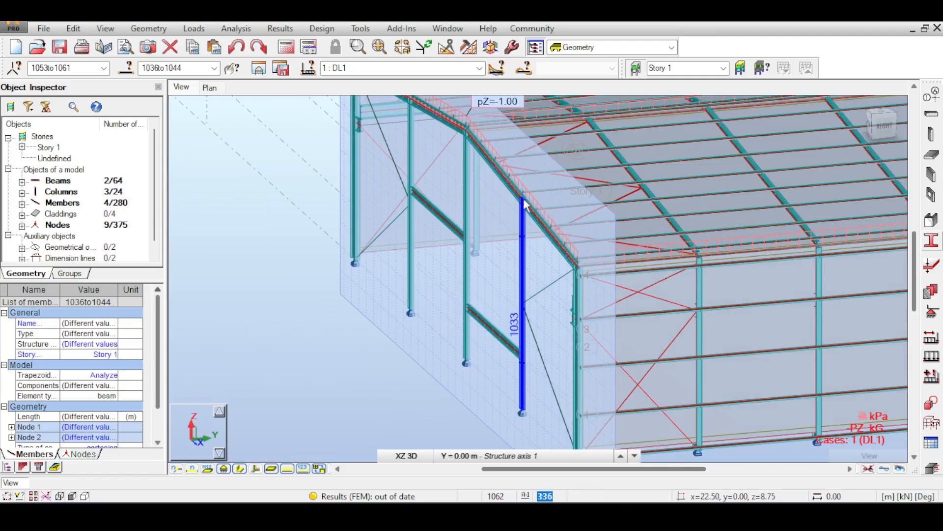
pyautogui.scroll(3, 526, 206)
pyautogui.scroll(-3, 517, 216)
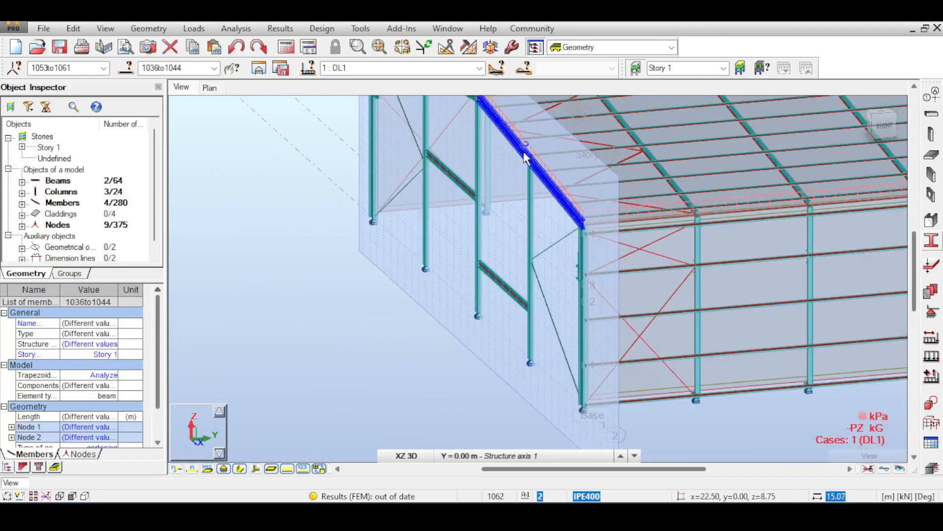
pyautogui.scroll(5, 531, 362)
pyautogui.scroll(2, 529, 358)
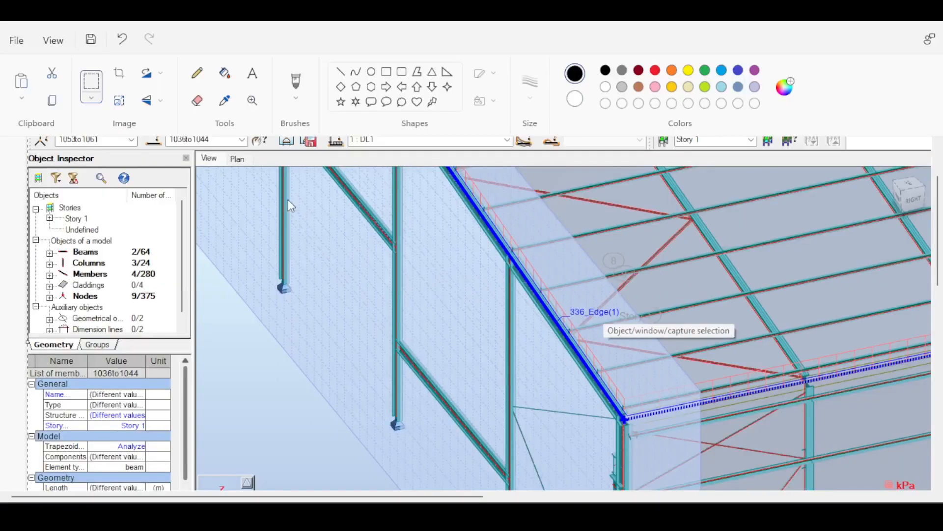
# - Switch to Paint and brush freehand arrows and bracing lines over the model screenshot around the gable column's rafter joint
pyautogui.rightClick(288, 200)
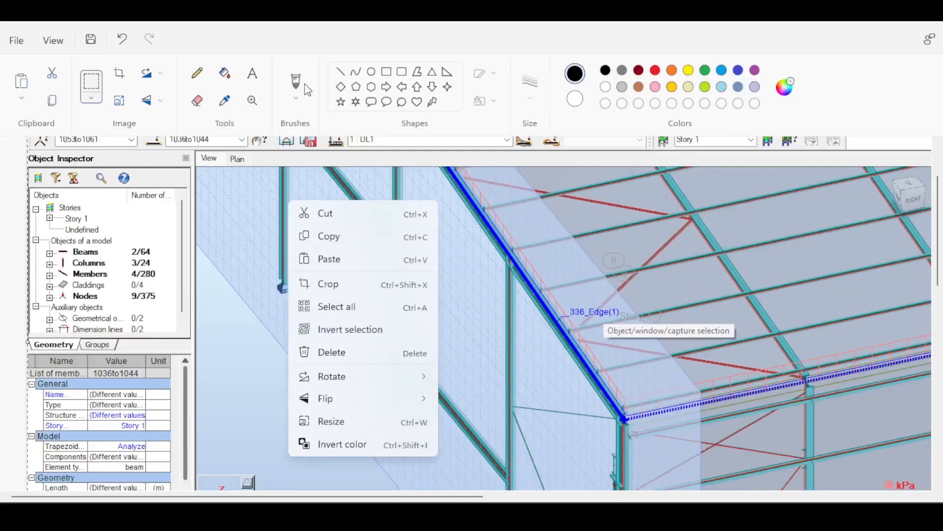
pyautogui.click(302, 84)
pyautogui.click(298, 82)
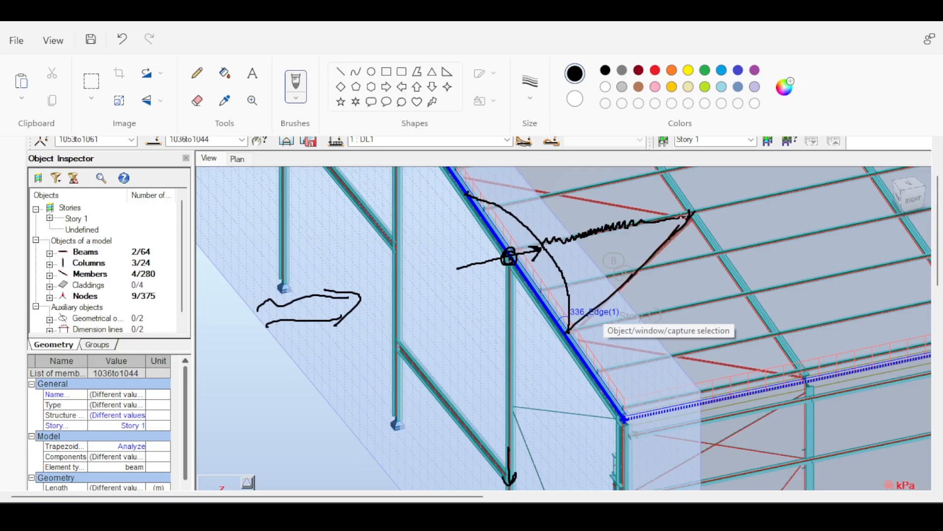
pyautogui.moveTo(597, 198); pyautogui.dragTo(479, 172)
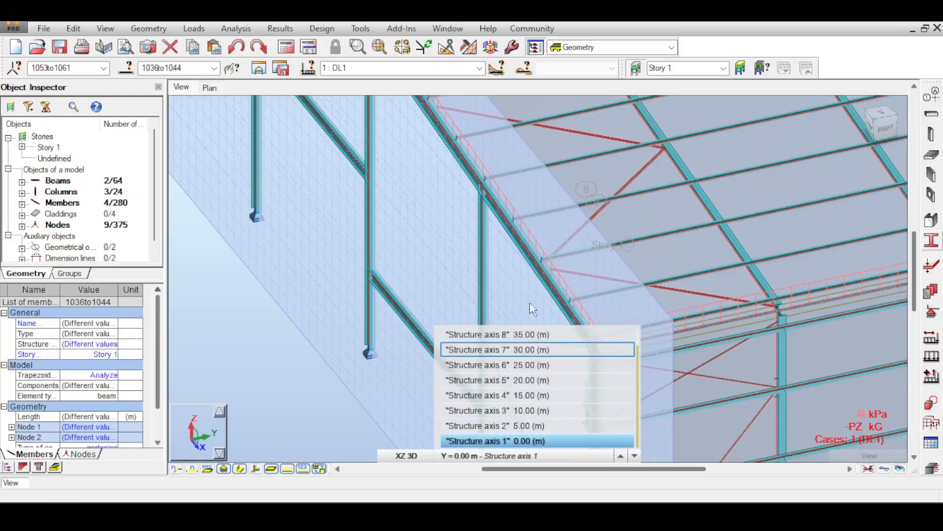
# - Examine the roof bracing along the axis 1 gable rafter, the long side wall and the gable framing
pyautogui.scroll(3, 475, 286)
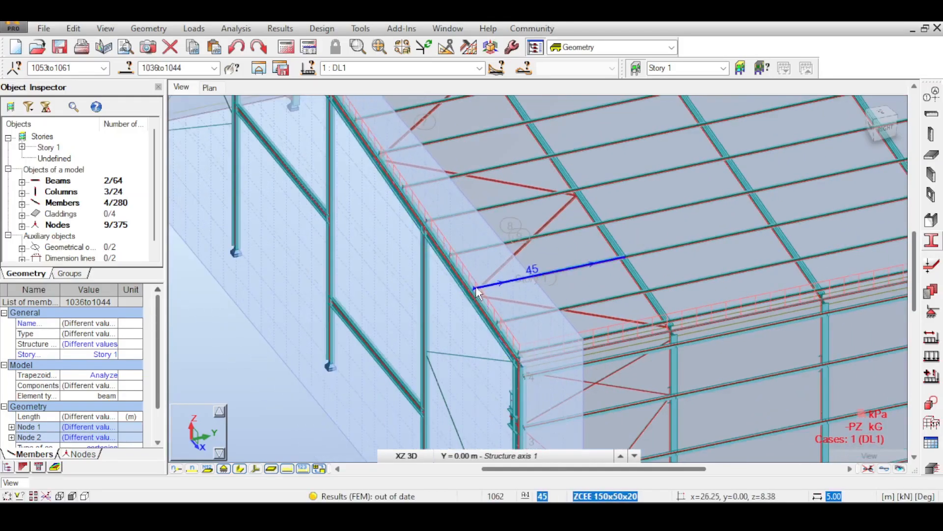
pyautogui.scroll(-3, 476, 286)
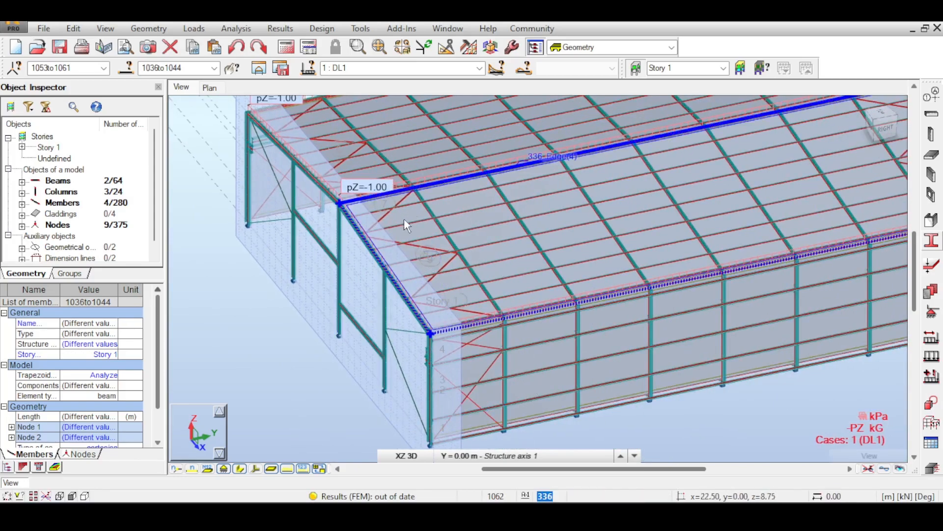
pyautogui.moveTo(443, 215); pyautogui.dragTo(265, 284, button='middle')
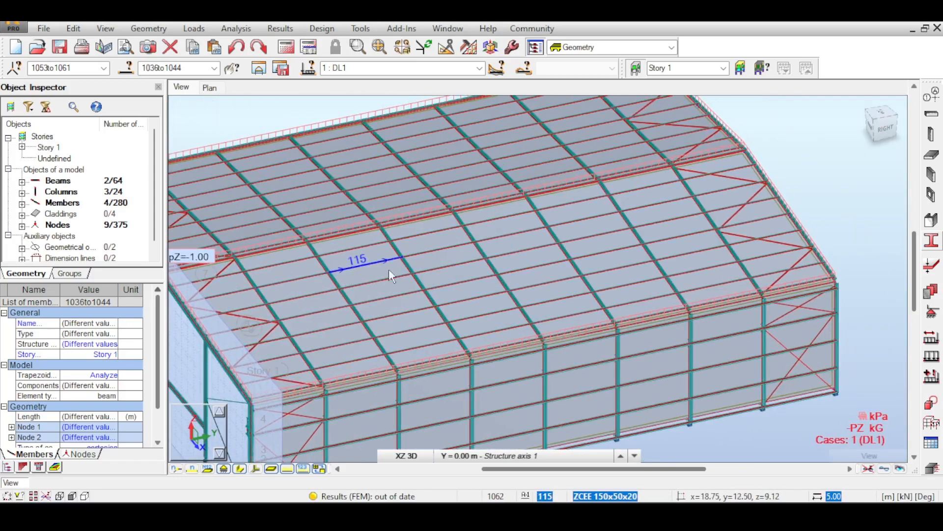
pyautogui.click(882, 122)
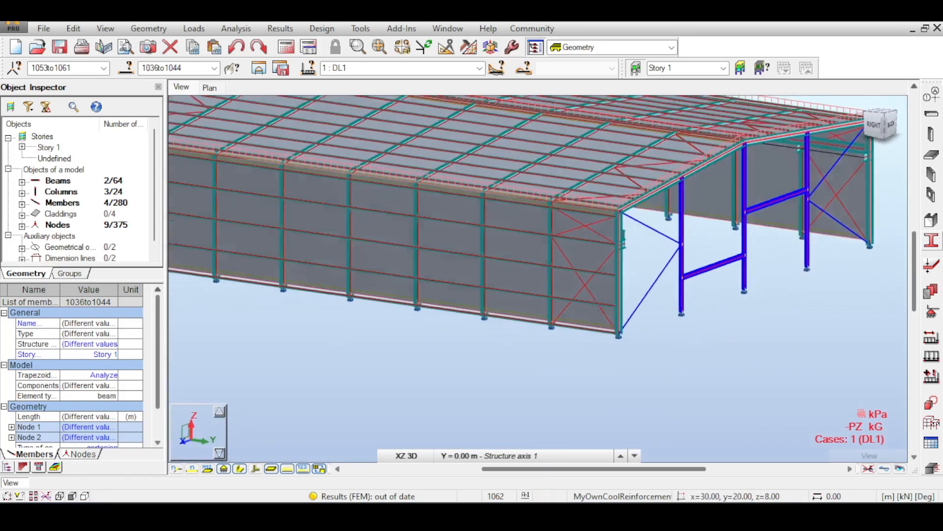
pyautogui.moveTo(845, 123); pyautogui.dragTo(884, 123)
pyautogui.scroll(-3, 663, 231)
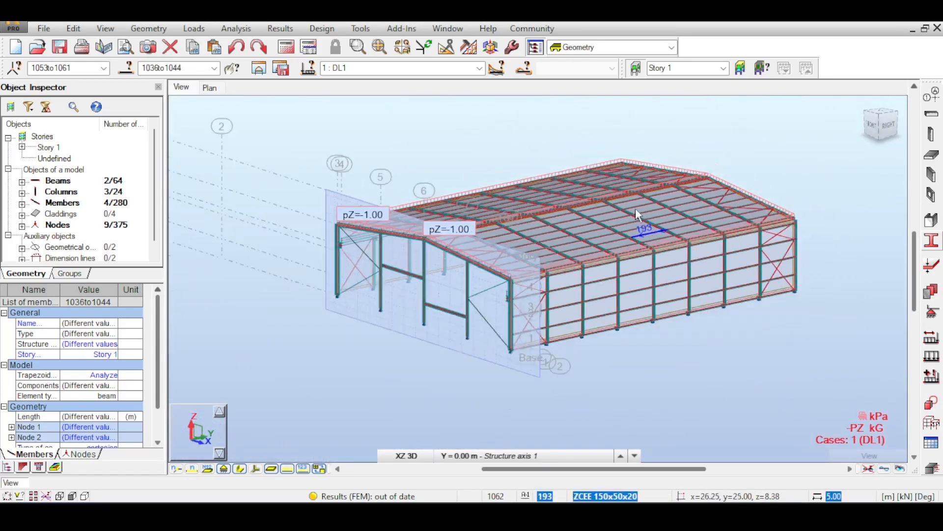
pyautogui.moveTo(635, 209); pyautogui.dragTo(488, 263, button='middle')
pyautogui.moveTo(890, 124); pyautogui.dragTo(897, 131)
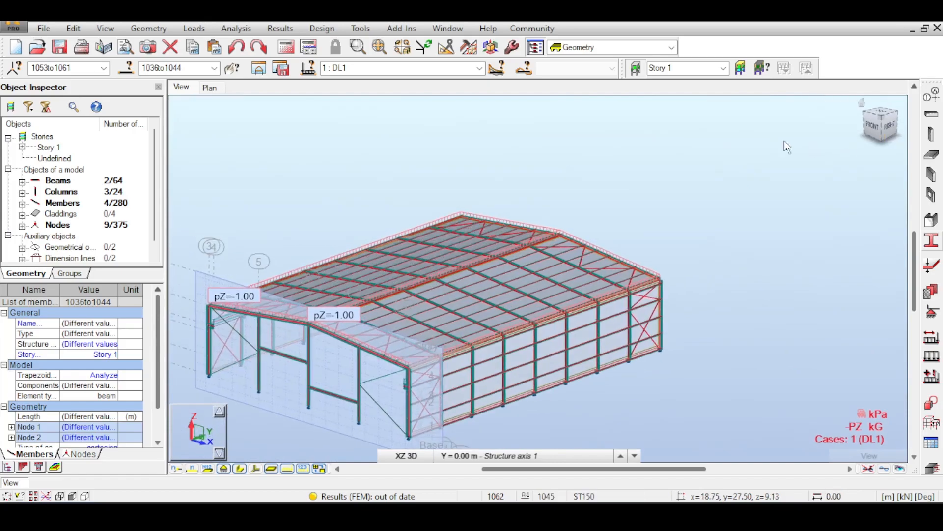
# - Show the whole hall in the full 3D view and clear the gable member selection
pyautogui.click(407, 456)
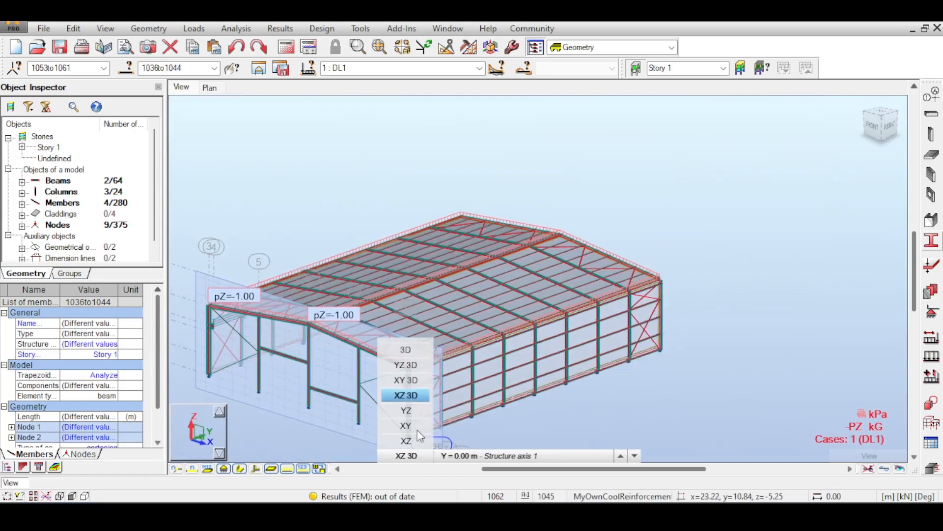
pyautogui.click(406, 350)
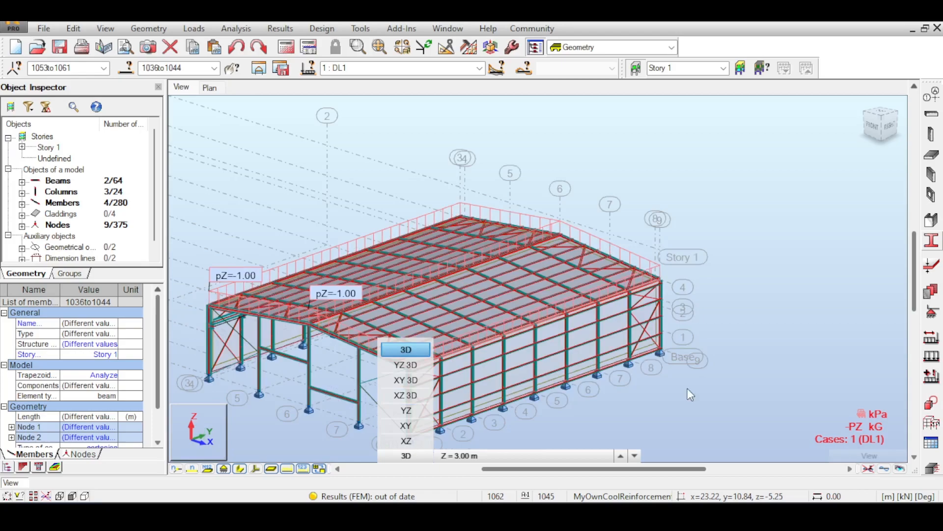
pyautogui.click(746, 367)
# - Run the structural calculations, choosing to continue despite isolated nodes, and close the calculation messages
pyautogui.click(287, 51)
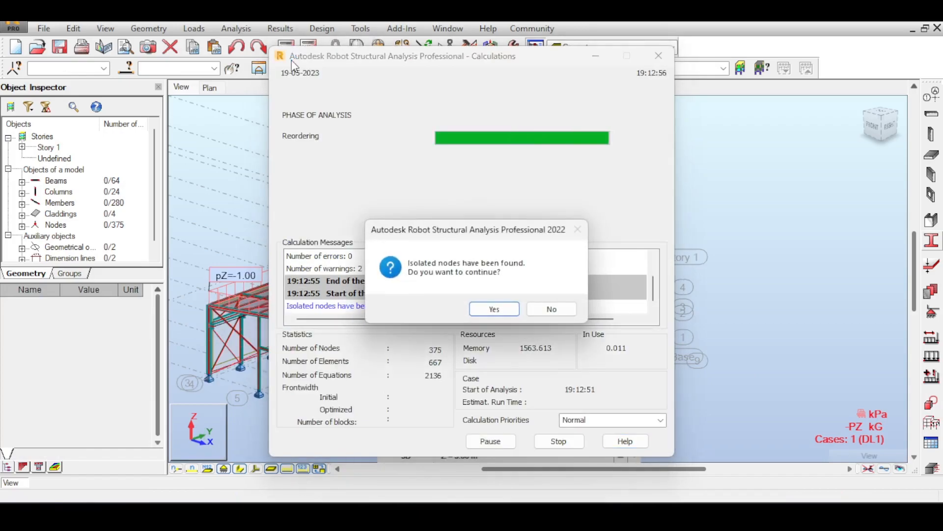
pyautogui.click(494, 308)
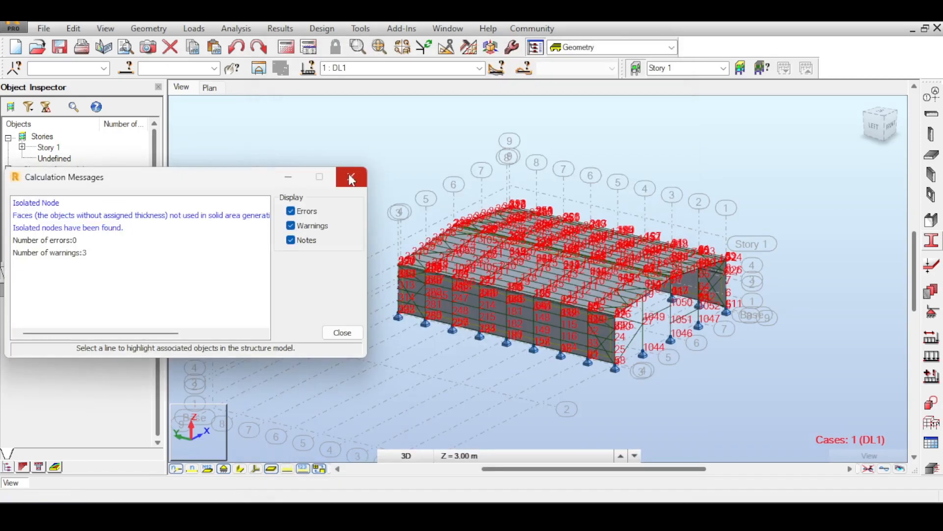
pyautogui.click(351, 178)
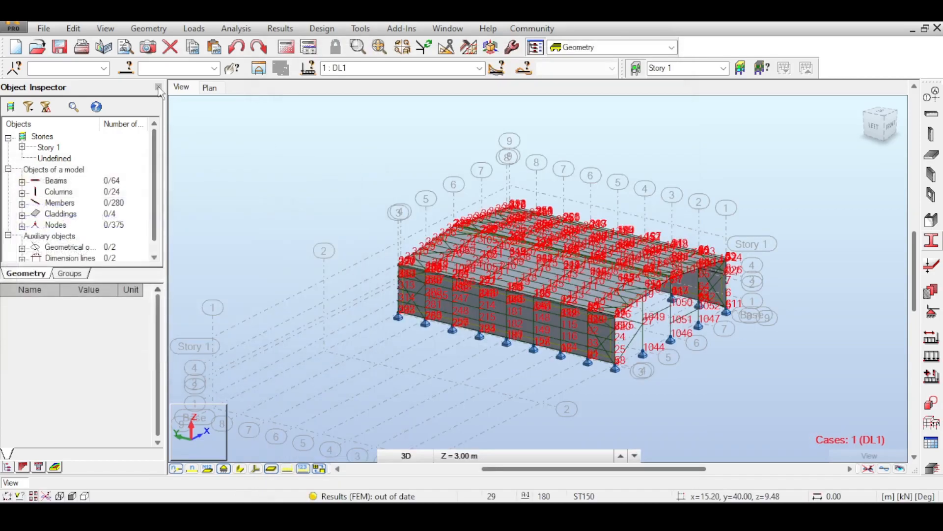
# - Select all nodes and delete them with the option to delete only the selected members, then clear the selection
pyautogui.click(89, 66)
pyautogui.write('all')
pyautogui.press('Return')
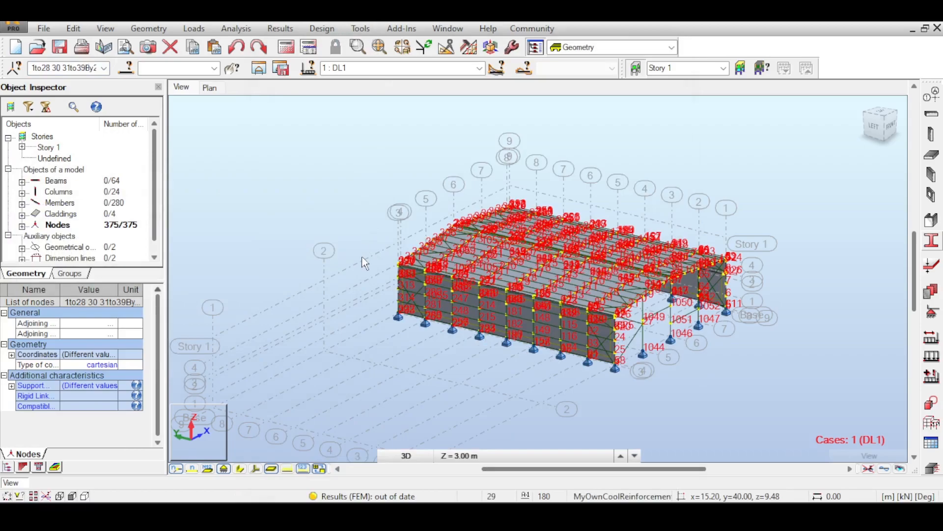
pyautogui.press('Delete')
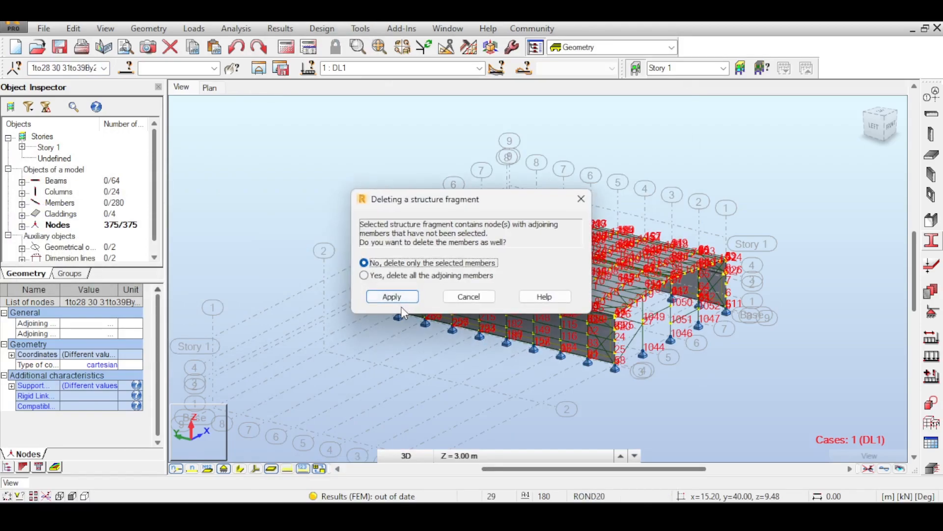
pyautogui.click(405, 298)
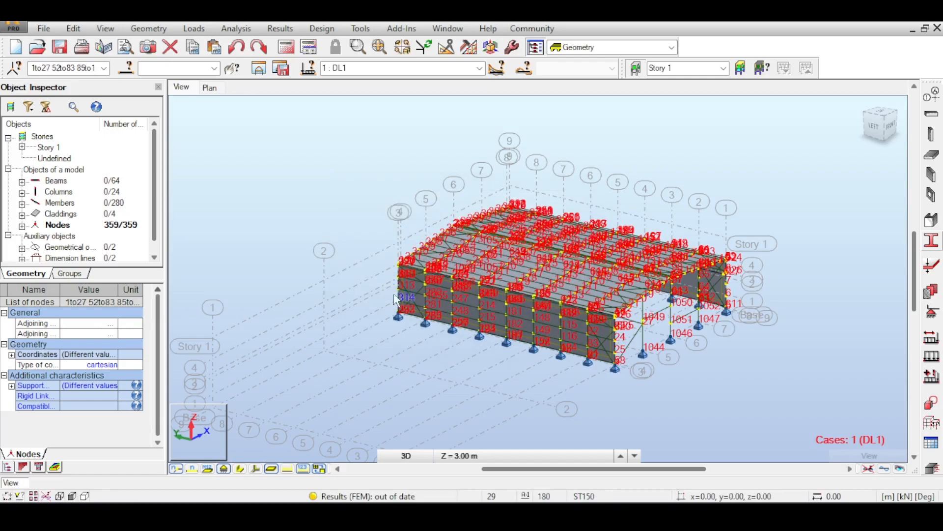
pyautogui.click(339, 238)
# - Rerun the structural calculations on the cleaned-up model and orient the hall toward its far gable
pyautogui.click(287, 48)
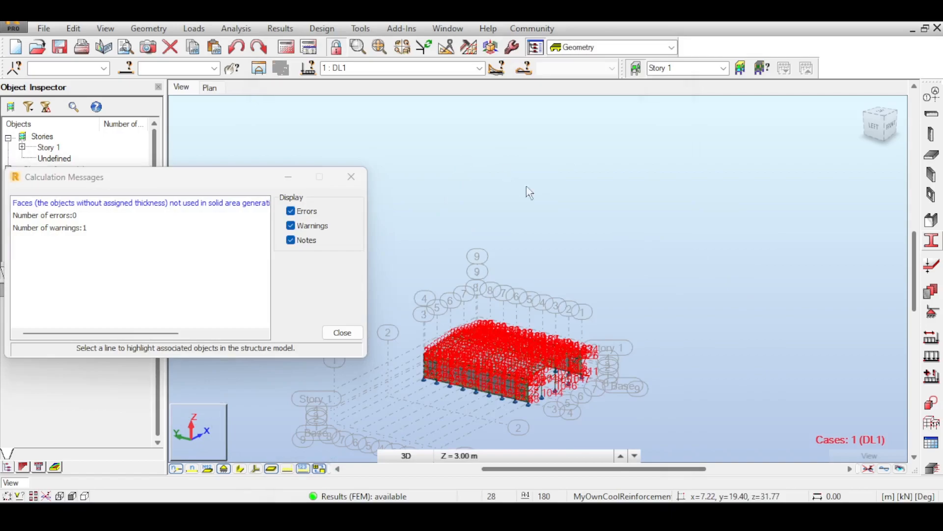
pyautogui.scroll(3, 562, 362)
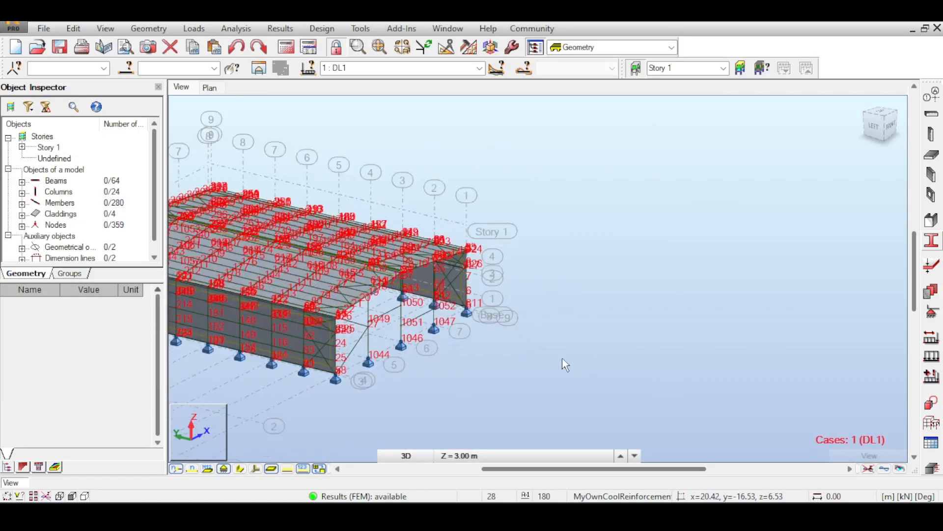
pyautogui.moveTo(555, 278); pyautogui.dragTo(778, 279, button='middle')
pyautogui.scroll(-3, 630, 270)
pyautogui.moveTo(640, 231); pyautogui.dragTo(679, 214, button='middle')
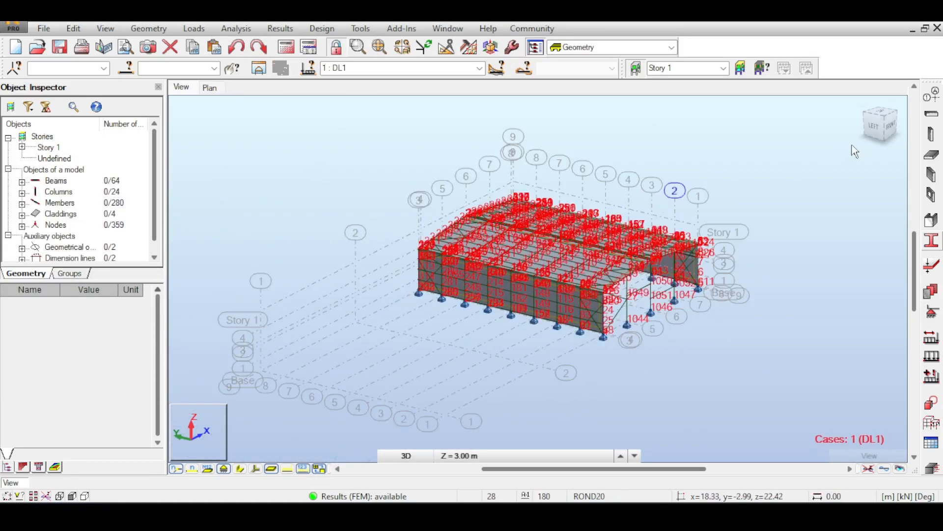
pyautogui.moveTo(880, 119); pyautogui.dragTo(918, 124)
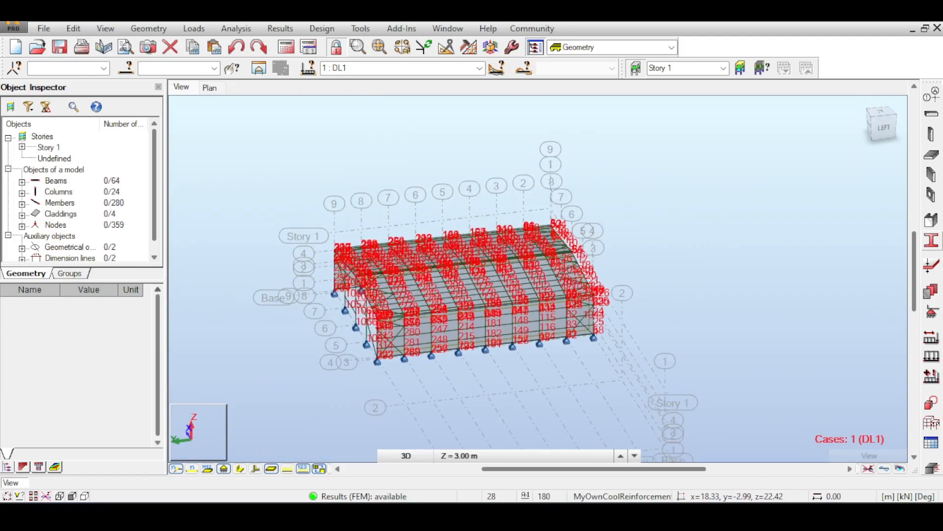
# - Hide the node and member numbers and examine where the roof bracing meets the far gable rafter
pyautogui.click(868, 468)
pyautogui.moveTo(450, 148); pyautogui.dragTo(524, 126, button='middle')
pyautogui.scroll(2, 494, 267)
pyautogui.scroll(3, 487, 276)
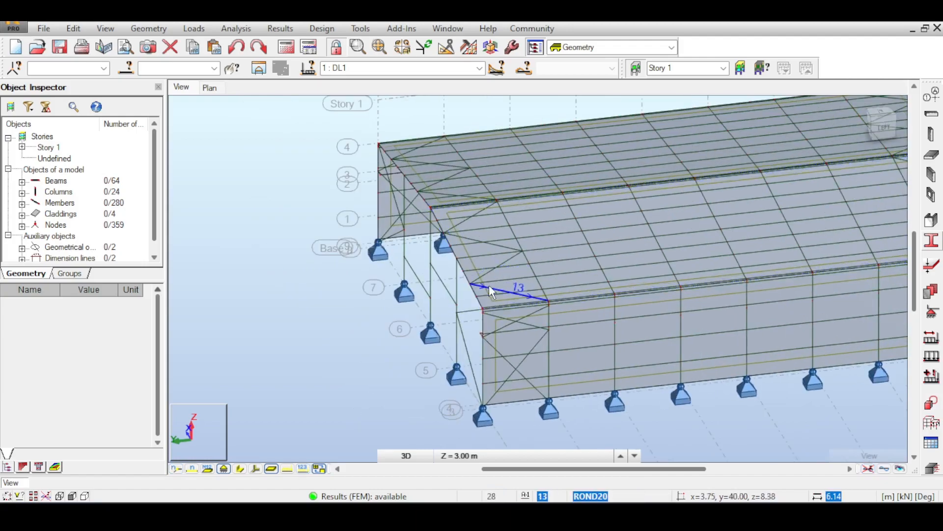
pyautogui.scroll(5, 487, 274)
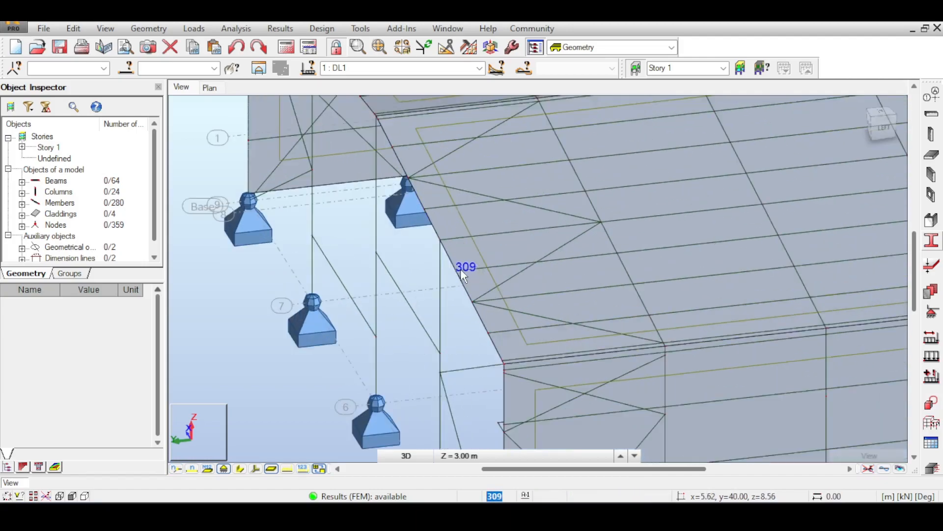
pyautogui.scroll(2, 461, 270)
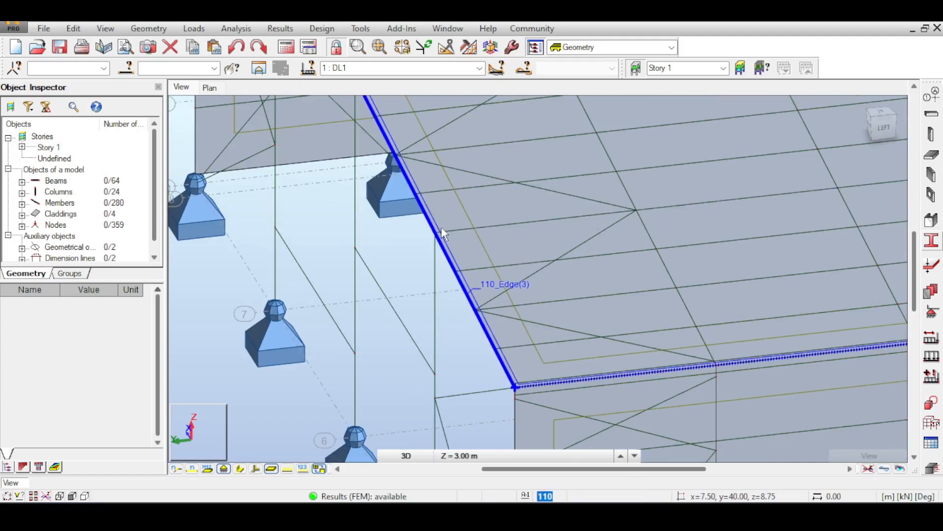
pyautogui.scroll(-5, 435, 241)
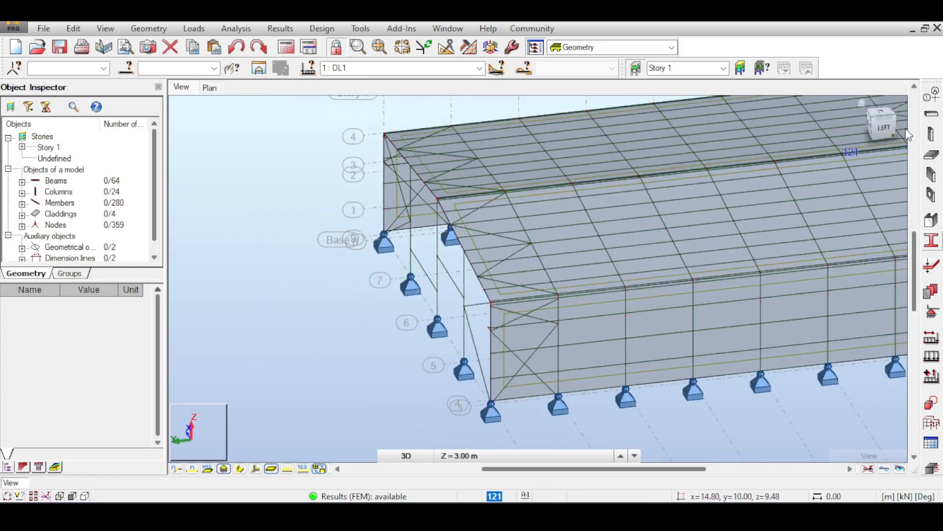
# - Select the zigzag ROND20 roof braces, members 13 to 20, in the end bay between axes 8 and 9
pyautogui.moveTo(886, 128); pyautogui.dragTo(895, 121)
pyautogui.click(508, 279)
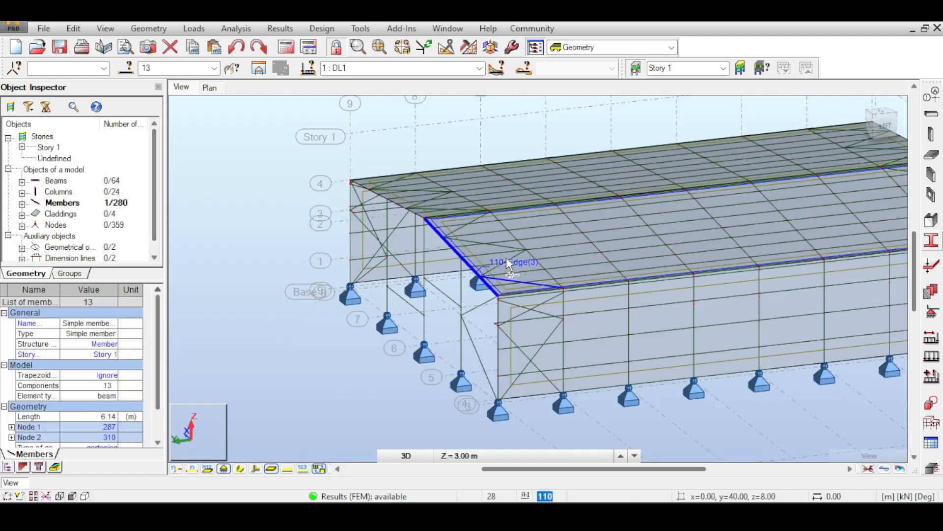
pyautogui.keyDown('ctrl'); pyautogui.click(512, 256); pyautogui.keyUp('ctrl')
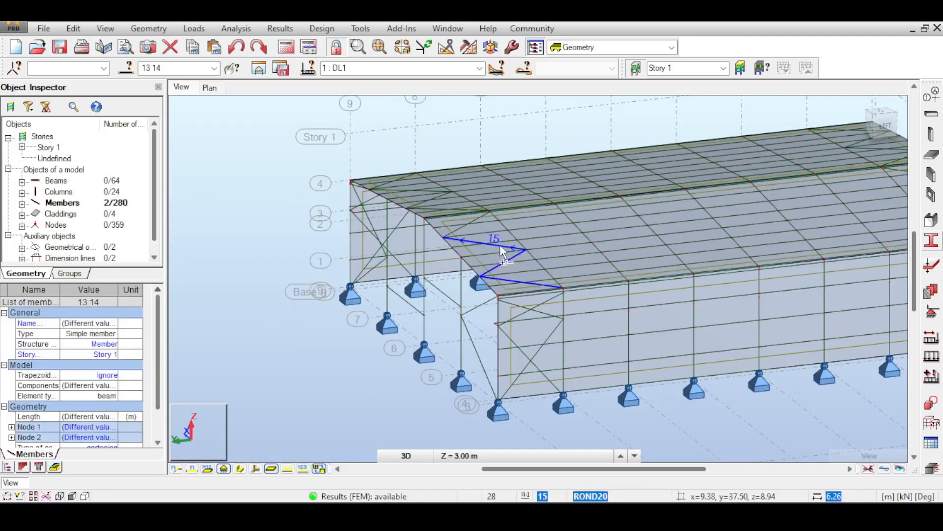
pyautogui.keyDown('ctrl'); pyautogui.click(499, 244); pyautogui.keyUp('ctrl')
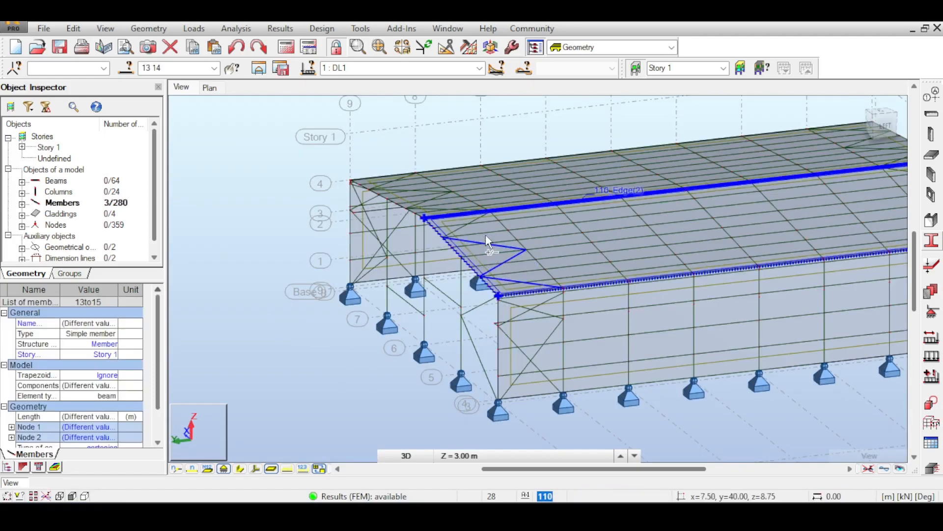
pyautogui.keyDown('ctrl'); pyautogui.click(460, 227); pyautogui.keyUp('ctrl')
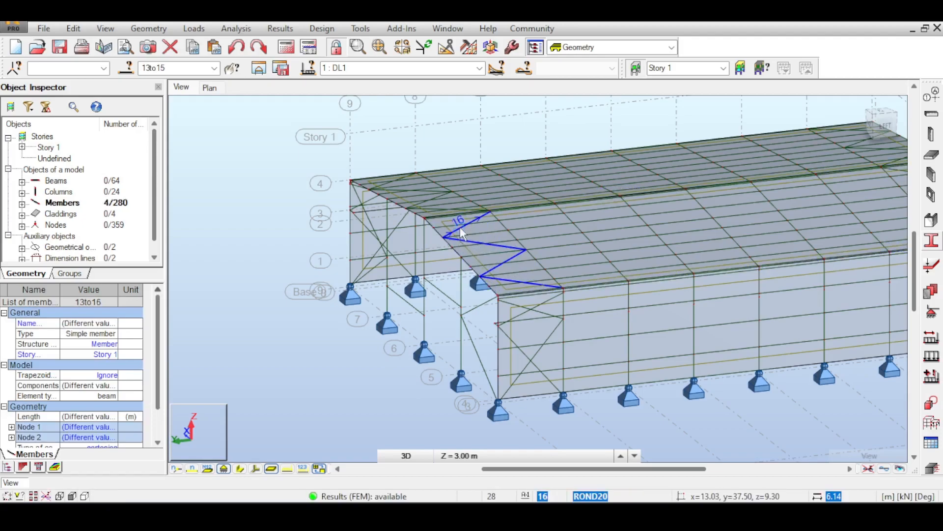
pyautogui.keyDown('ctrl'); pyautogui.click(431, 208); pyautogui.keyUp('ctrl')
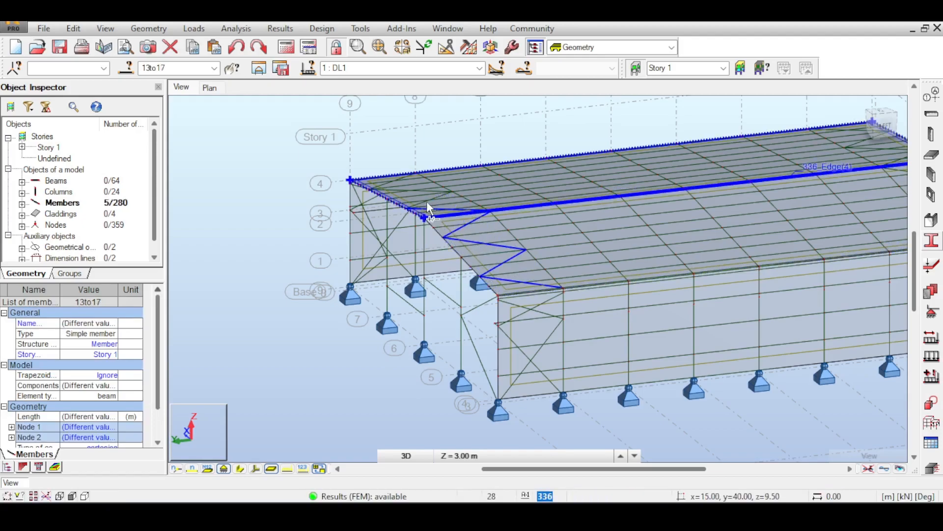
pyautogui.scroll(4, 422, 202)
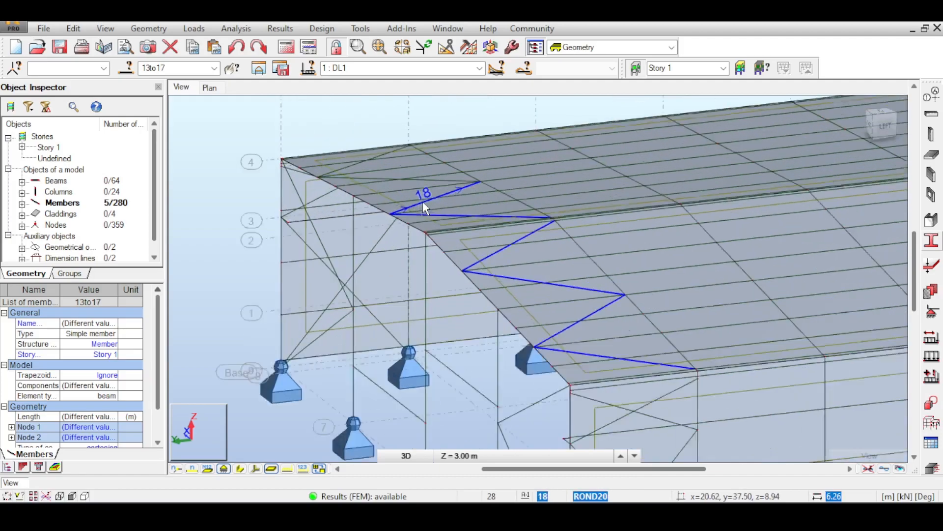
pyautogui.keyDown('ctrl'); pyautogui.click(422, 202); pyautogui.keyUp('ctrl')
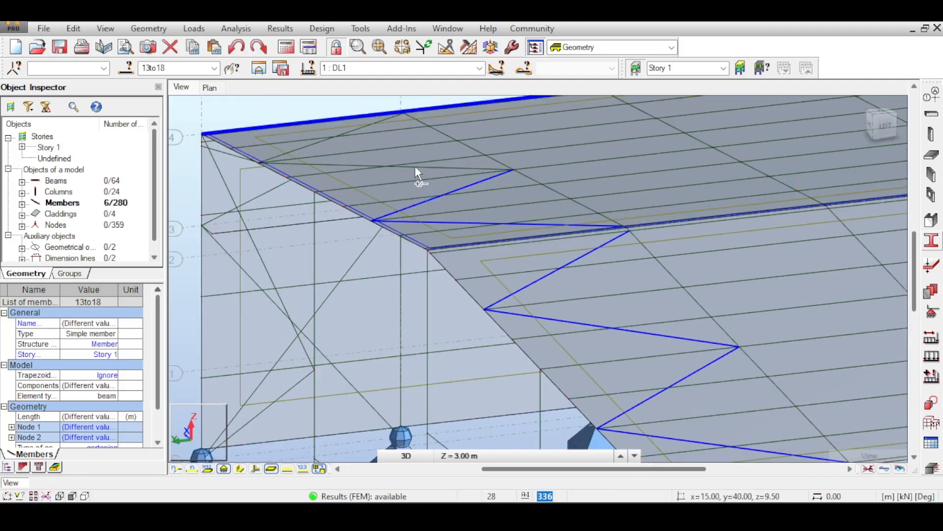
pyautogui.keyDown('ctrl'); pyautogui.click(415, 165); pyautogui.keyUp('ctrl')
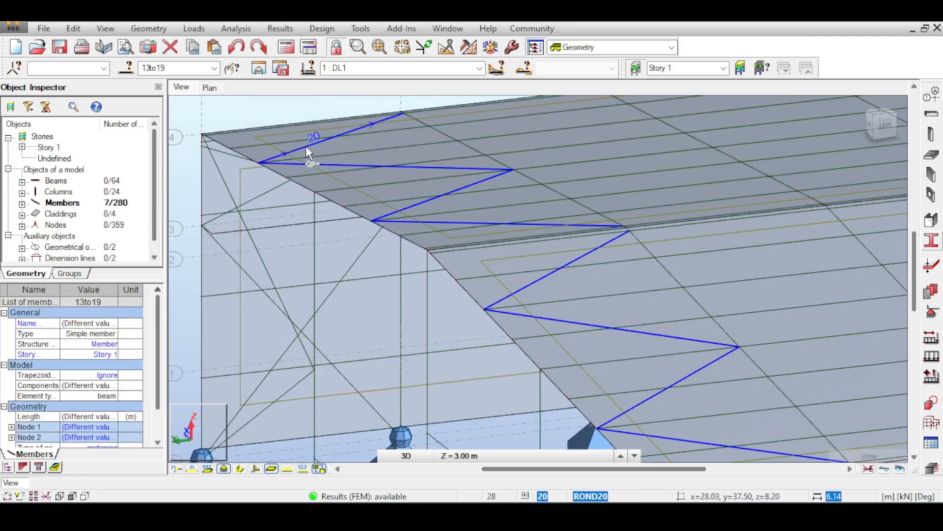
pyautogui.scroll(-5, 505, 202)
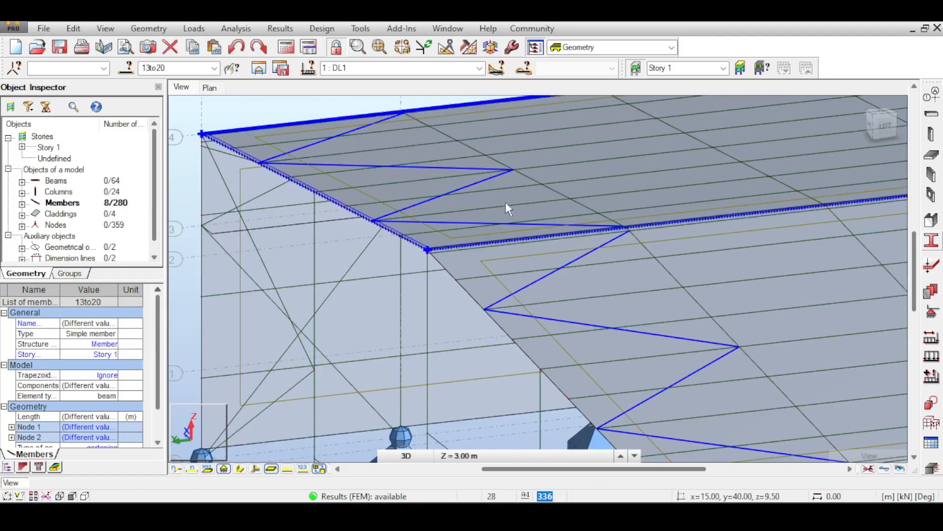
pyautogui.moveTo(580, 227); pyautogui.dragTo(452, 243, button='middle')
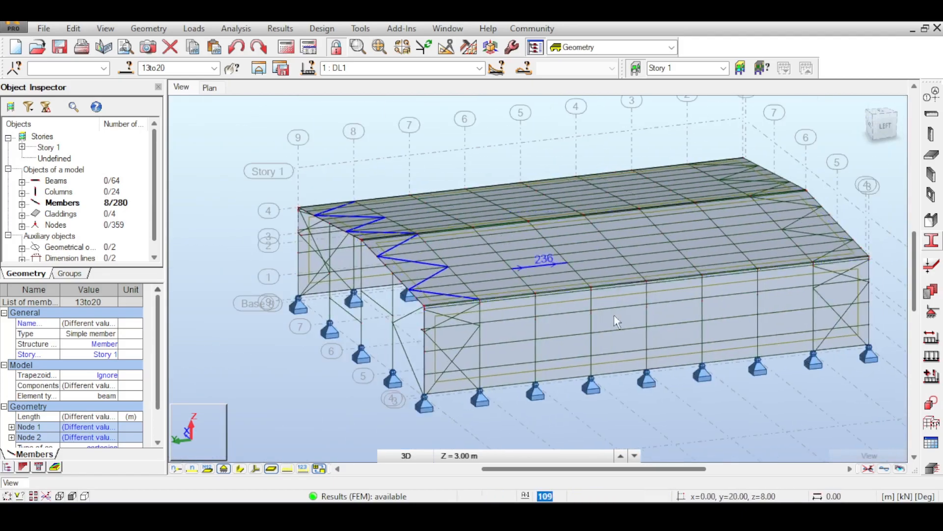
# - Start a translation of the selected roof braces in Move mode, with the eave corner on axis 9 as base point
pyautogui.click(75, 29)
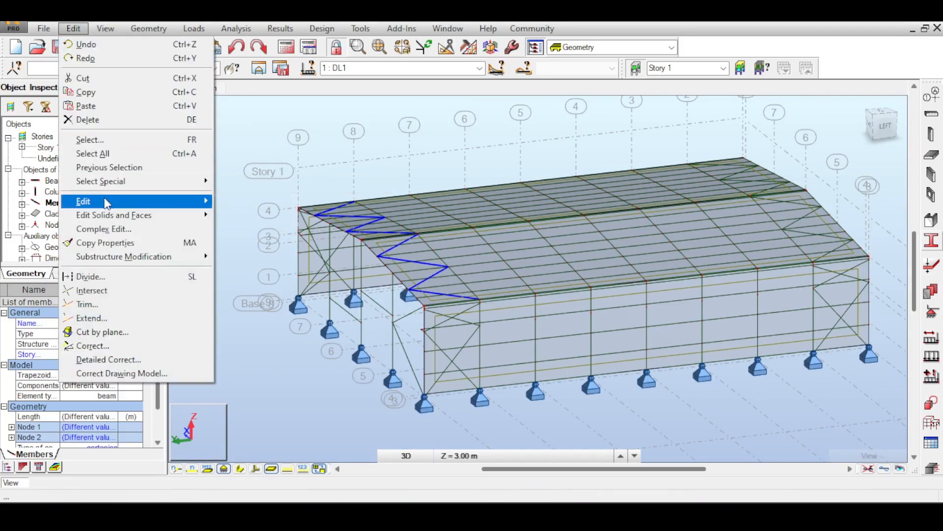
pyautogui.moveTo(113, 201)
pyautogui.click(278, 202)
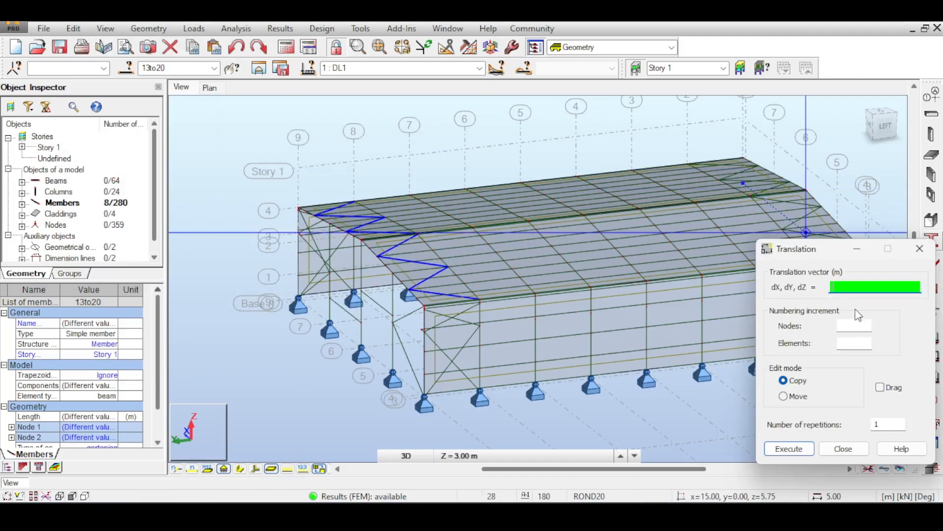
pyautogui.moveTo(618, 234); pyautogui.dragTo(412, 188, button='middle')
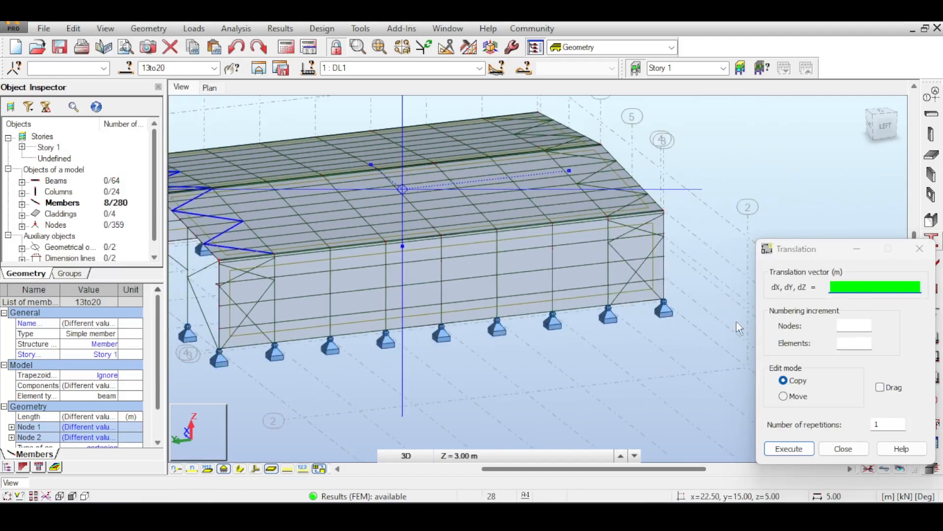
pyautogui.click(783, 396)
pyautogui.scroll(10, 230, 245)
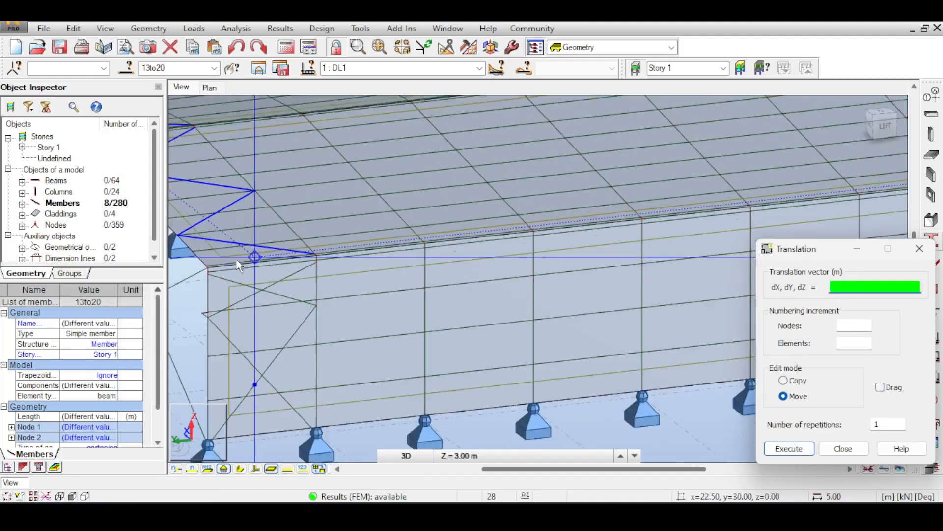
pyautogui.click(375, 303)
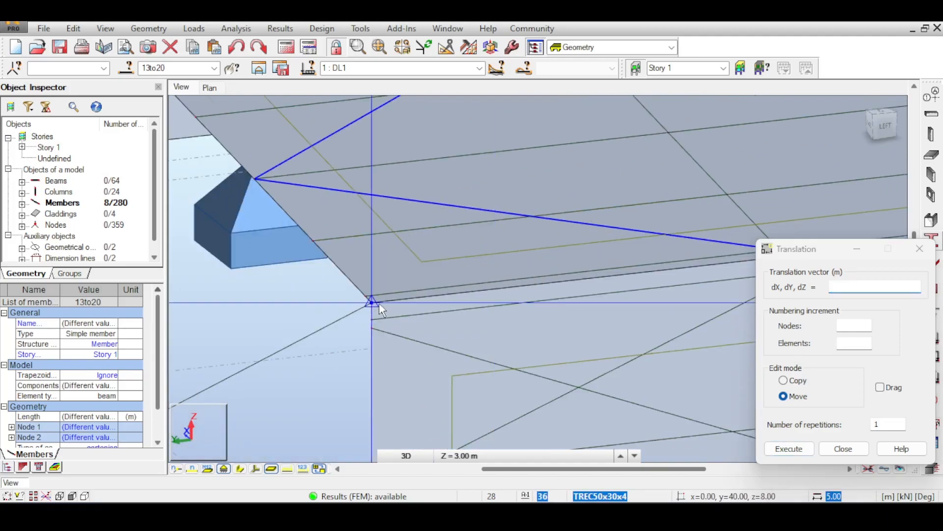
# - Move the braces by 0.00, -35.00, 0.00 m, ending at the eave node on axis 2
pyautogui.scroll(-7, 455, 292)
pyautogui.moveTo(656, 260); pyautogui.dragTo(327, 270, button='middle')
pyautogui.moveTo(836, 196); pyautogui.dragTo(349, 240, button='middle')
pyautogui.scroll(5, 639, 225)
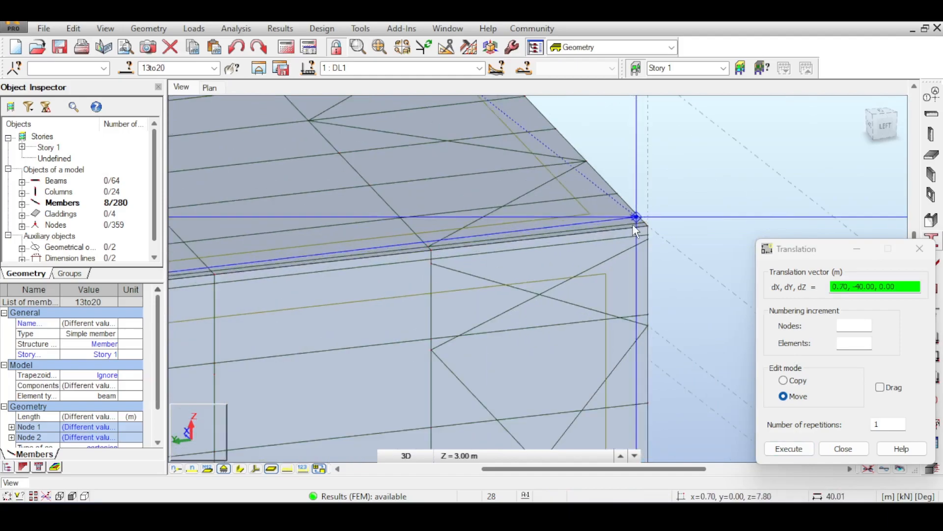
pyautogui.scroll(-3, 656, 227)
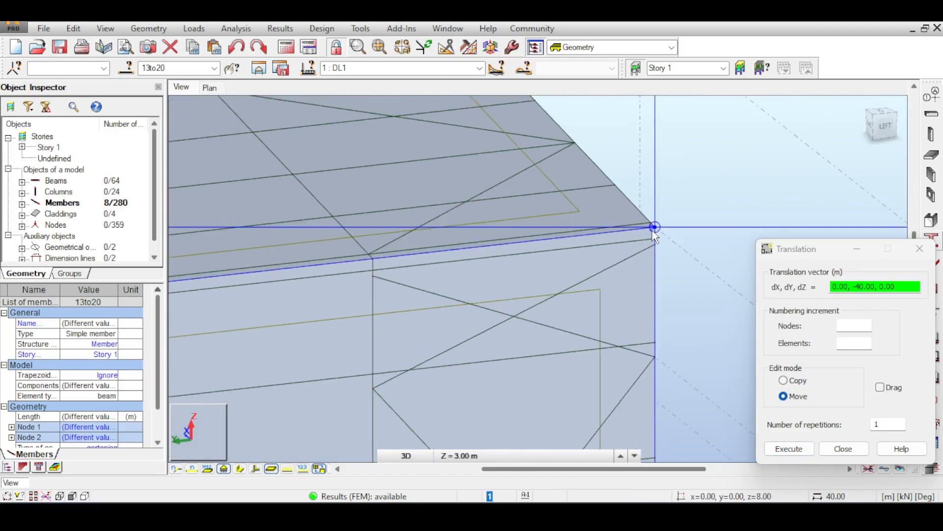
pyautogui.scroll(6, 458, 244)
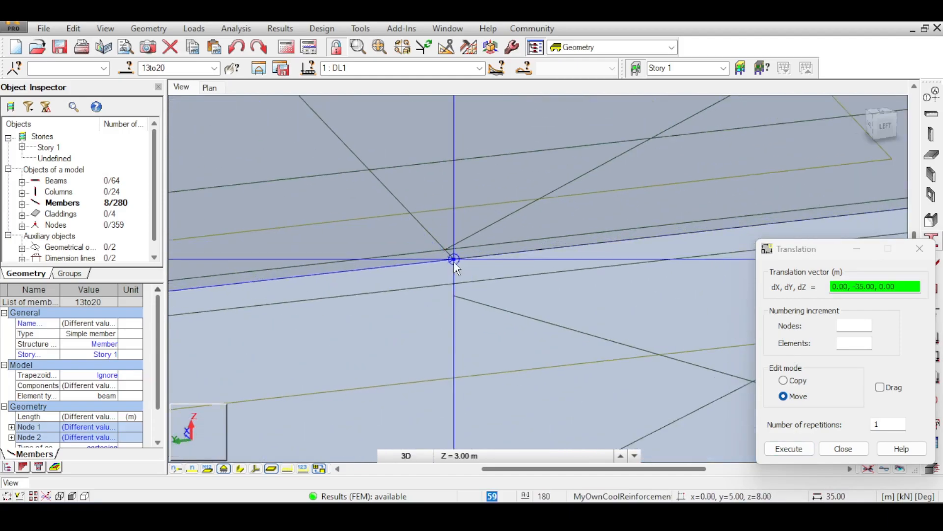
pyautogui.click(453, 260)
pyautogui.click(516, 291)
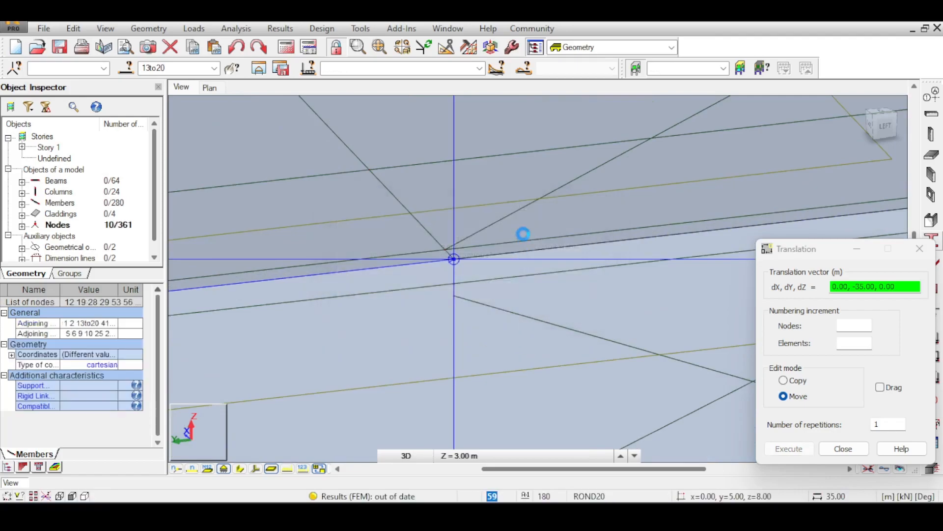
# - Examine how the moved braces meet the gable column tops, showing node numbers briefly, and close the Translation dialog
pyautogui.scroll(-5, 526, 240)
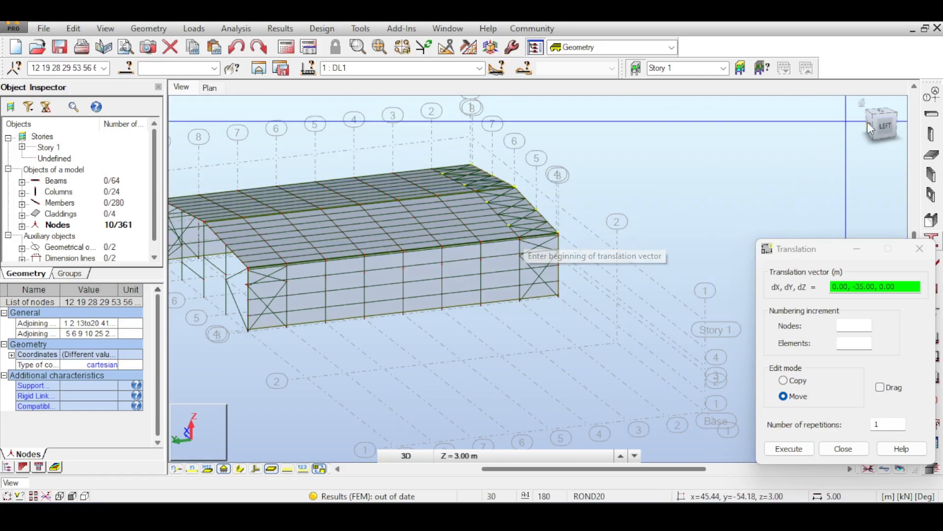
pyautogui.moveTo(882, 126)
pyautogui.mouseDown()
pyautogui.moveTo(857, 111)
pyautogui.moveTo(876, 133)
pyautogui.mouseUp()
pyautogui.scroll(5, 447, 262)
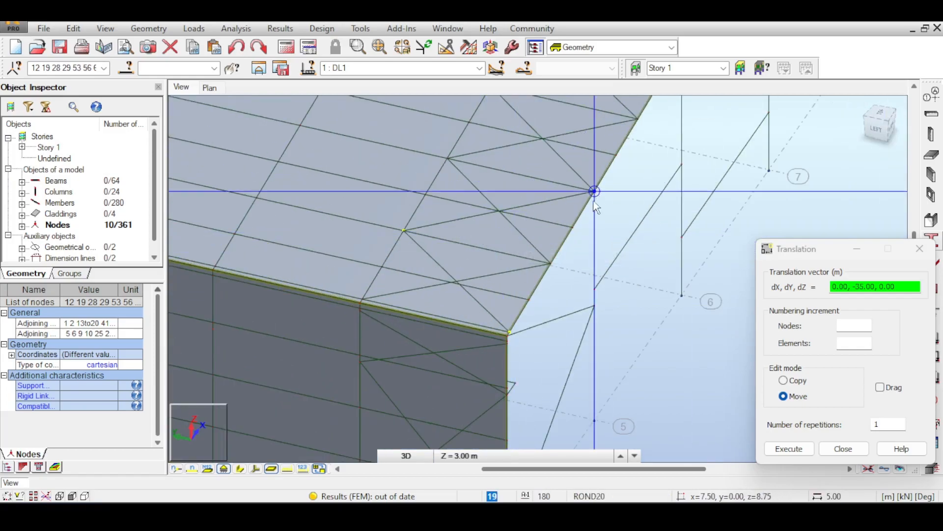
pyautogui.click(177, 468)
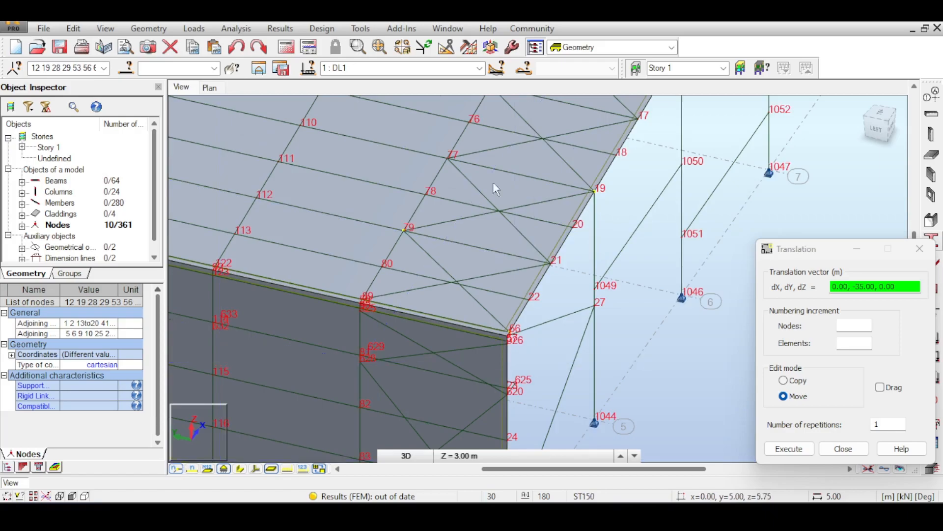
pyautogui.click(176, 468)
pyautogui.scroll(-5, 467, 294)
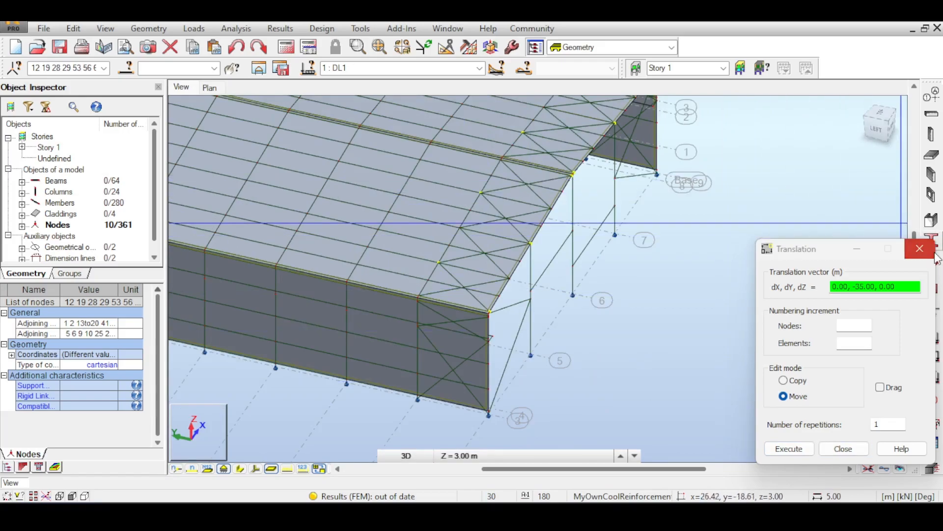
pyautogui.click(919, 249)
# - Select the original ROND20 roof braces 12, 11 and 10 in the bay between axes 1 and 2
pyautogui.scroll(2, 465, 299)
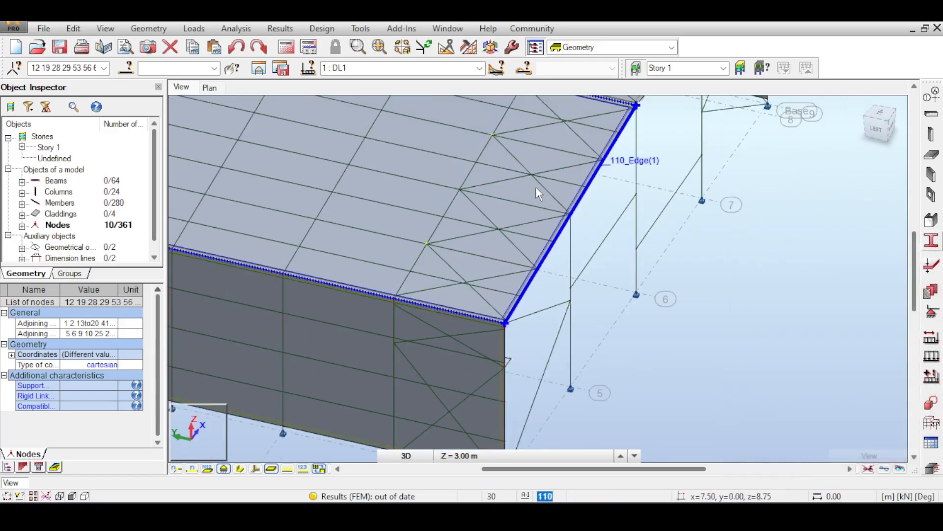
pyautogui.click(484, 279)
pyautogui.click(753, 339)
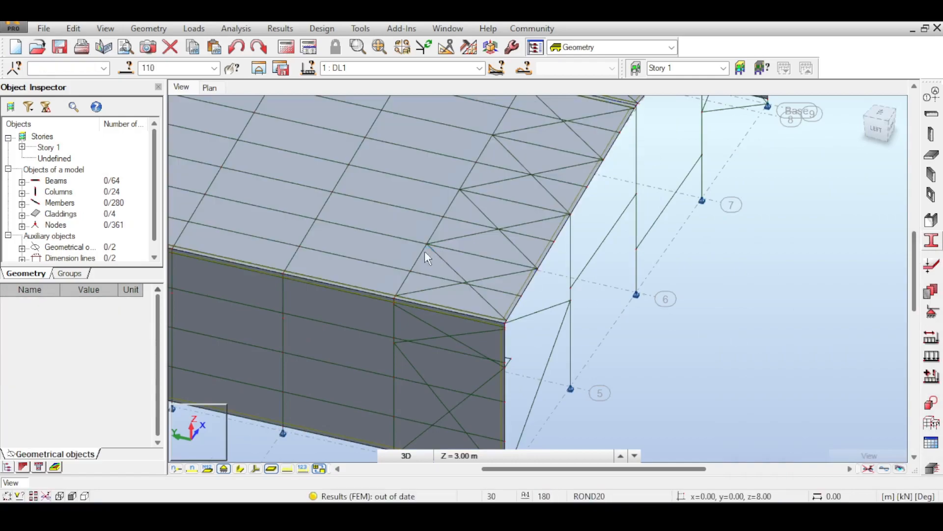
pyautogui.click(497, 281)
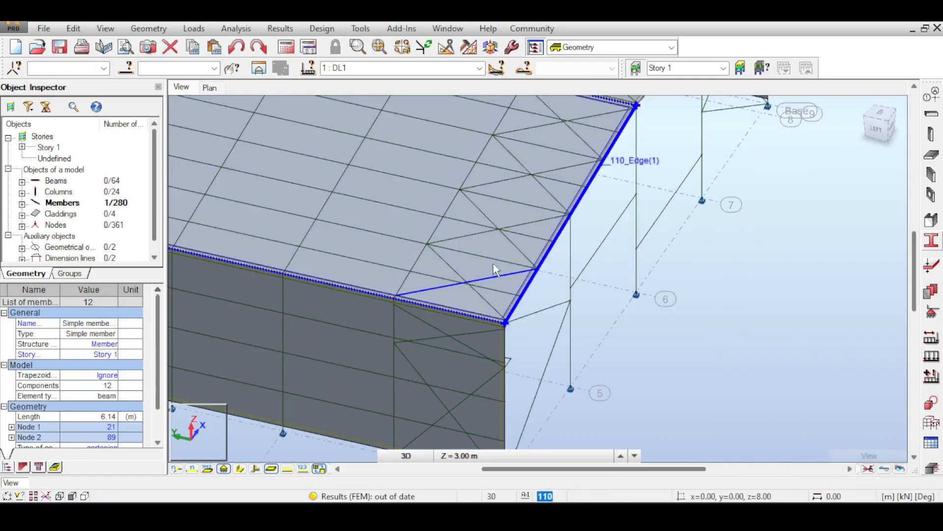
pyautogui.keyDown('shift'); pyautogui.click(488, 220); pyautogui.keyUp('shift')
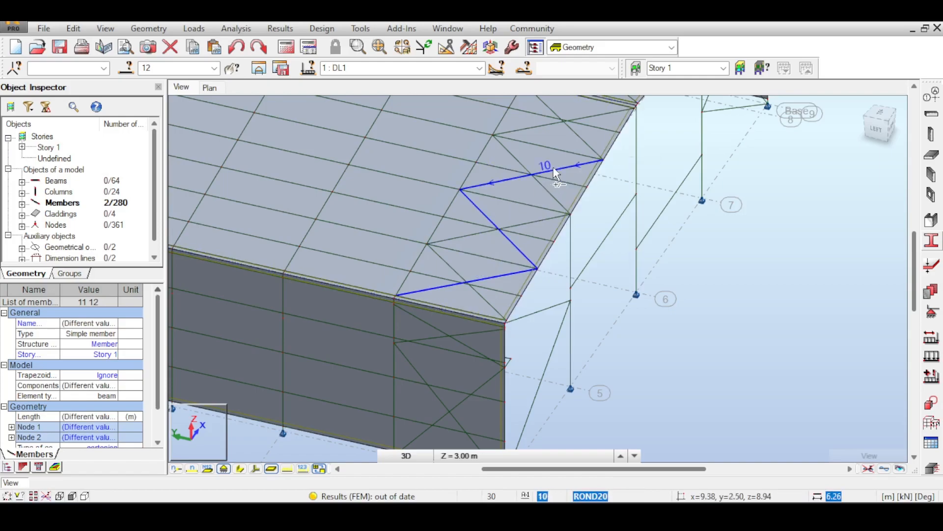
pyautogui.keyDown('ctrl'); pyautogui.click(554, 169); pyautogui.keyUp('ctrl')
# - Add the remaining original ROND20 braces, members 9 down to 5, to the selection across the ridge
pyautogui.moveTo(554, 203); pyautogui.dragTo(522, 355, button='middle')
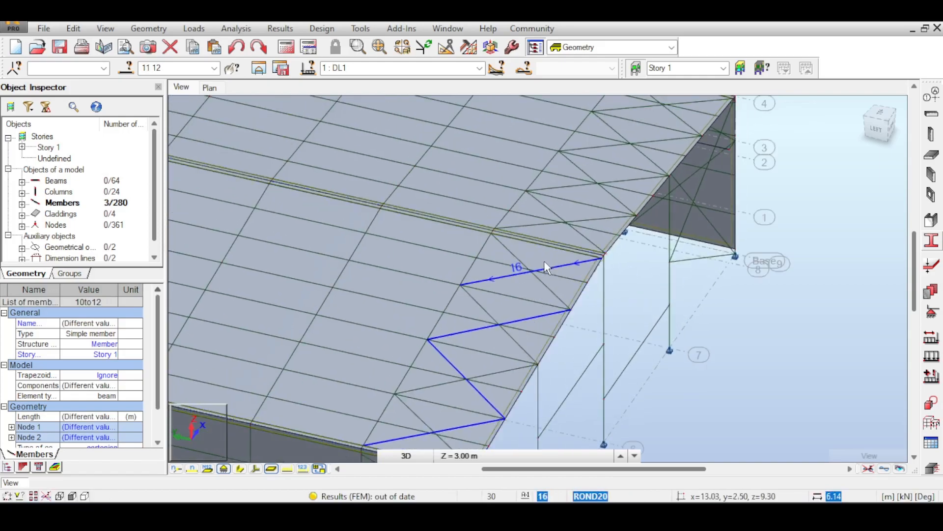
pyautogui.keyDown('ctrl'); pyautogui.click(517, 256); pyautogui.keyUp('ctrl')
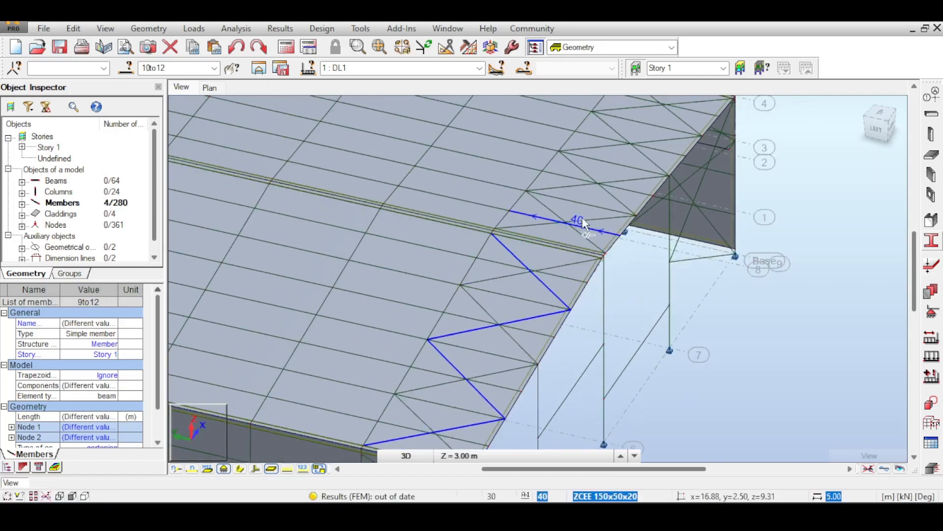
pyautogui.keyDown('ctrl'); pyautogui.click(593, 222); pyautogui.keyUp('ctrl')
pyautogui.keyDown('ctrl'); pyautogui.click(585, 172); pyautogui.keyUp('ctrl')
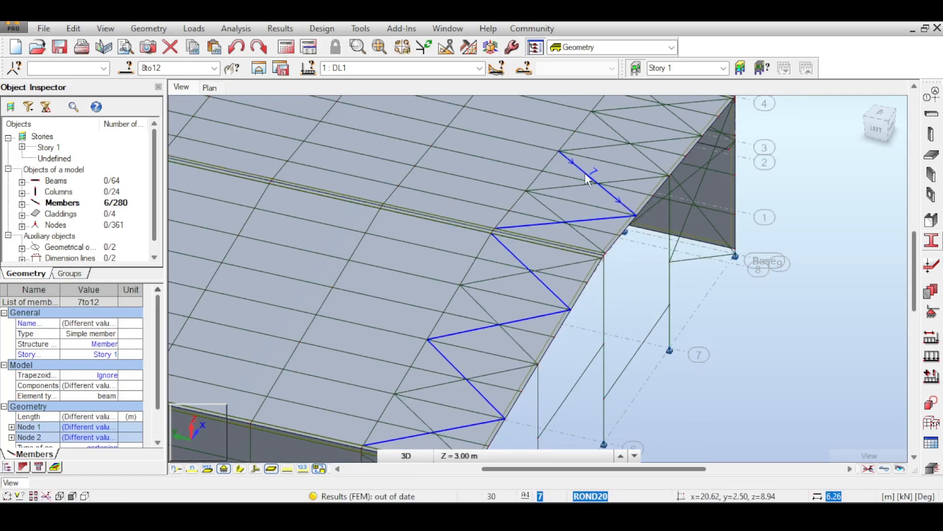
pyautogui.moveTo(588, 202); pyautogui.dragTo(602, 302, button='middle')
pyautogui.keyDown('ctrl'); pyautogui.click(627, 274); pyautogui.keyUp('ctrl')
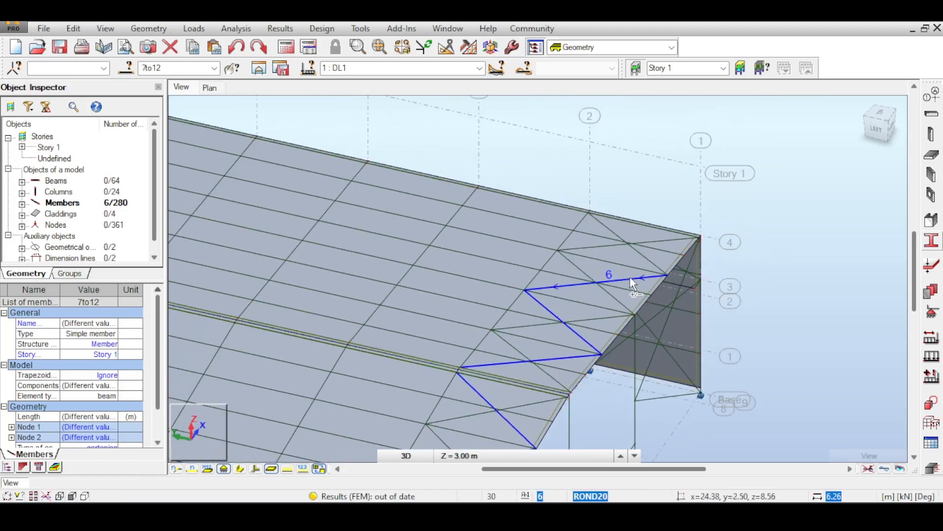
pyautogui.keyDown('ctrl'); pyautogui.click(615, 233); pyautogui.keyUp('ctrl')
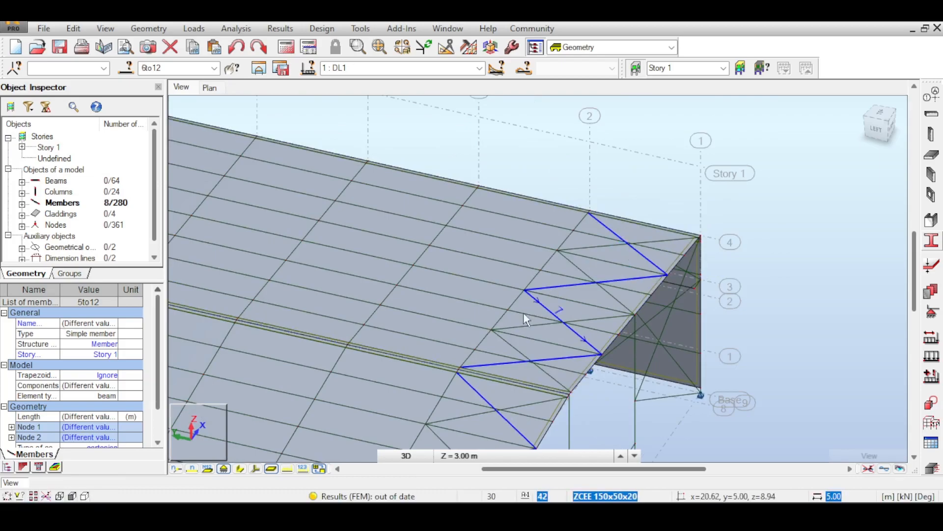
# - Start a translation of members 5 to 12 in Move mode, with the eave corner on axis 1 as base point
pyautogui.scroll(-2, 527, 315)
pyautogui.scroll(-4, 527, 315)
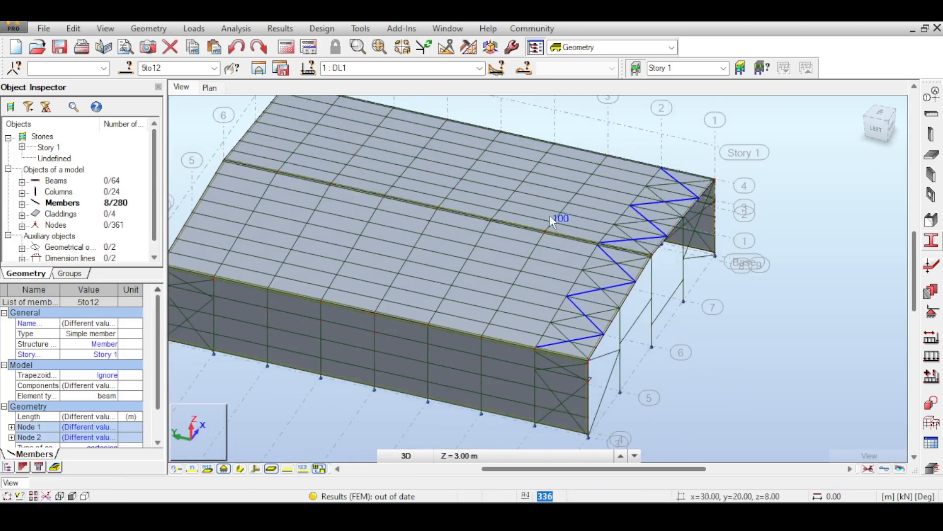
pyautogui.scroll(1, 595, 199)
pyautogui.moveTo(609, 184)
pyautogui.mouseDown(button='middle')
pyautogui.moveTo(605, 236)
pyautogui.moveTo(617, 182)
pyautogui.mouseUp(button='middle')
pyautogui.click(73, 28)
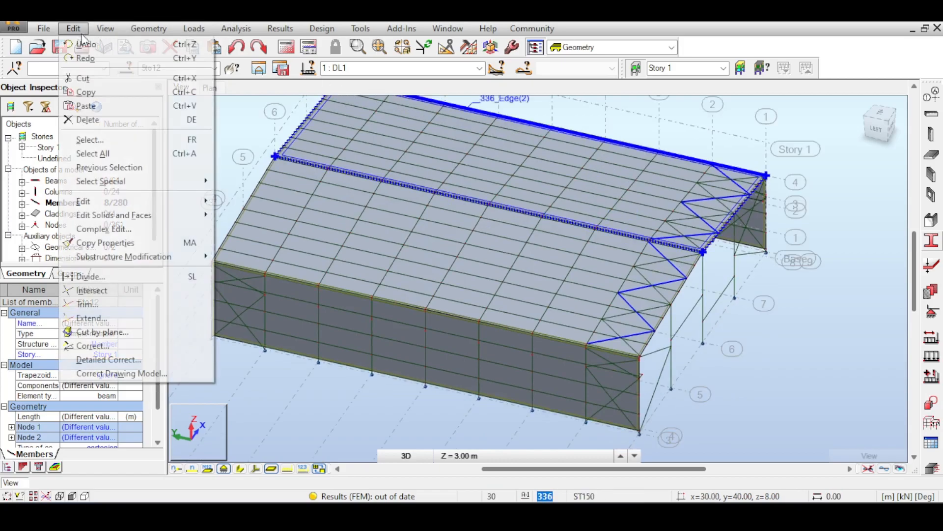
pyautogui.moveTo(147, 201)
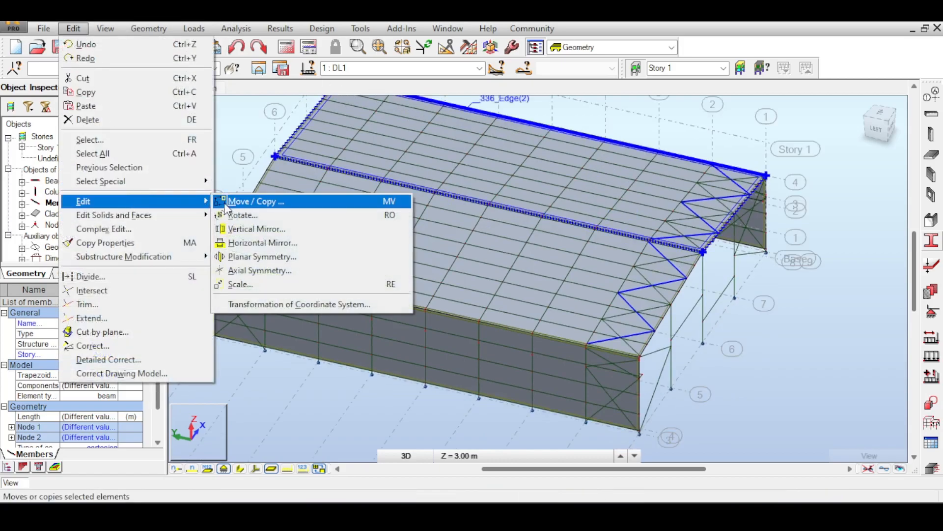
pyautogui.click(245, 202)
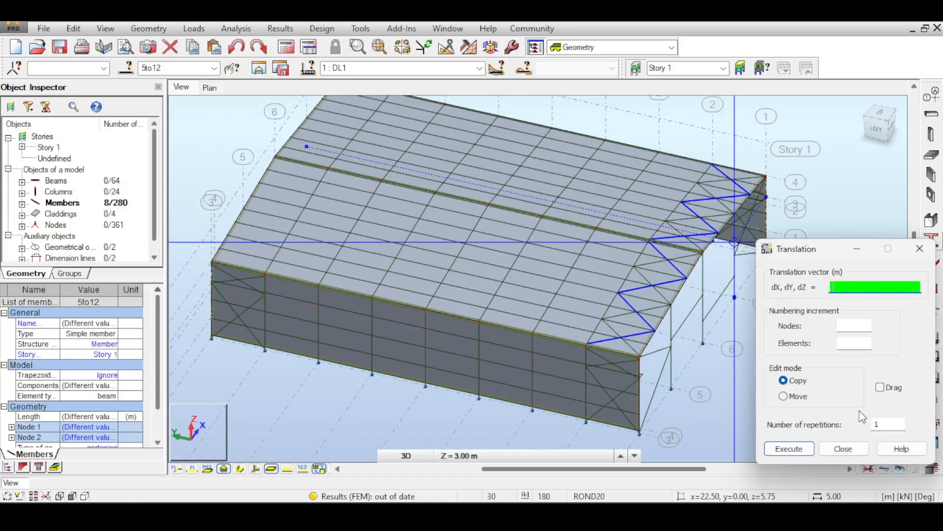
pyautogui.click(793, 397)
pyautogui.scroll(5, 587, 290)
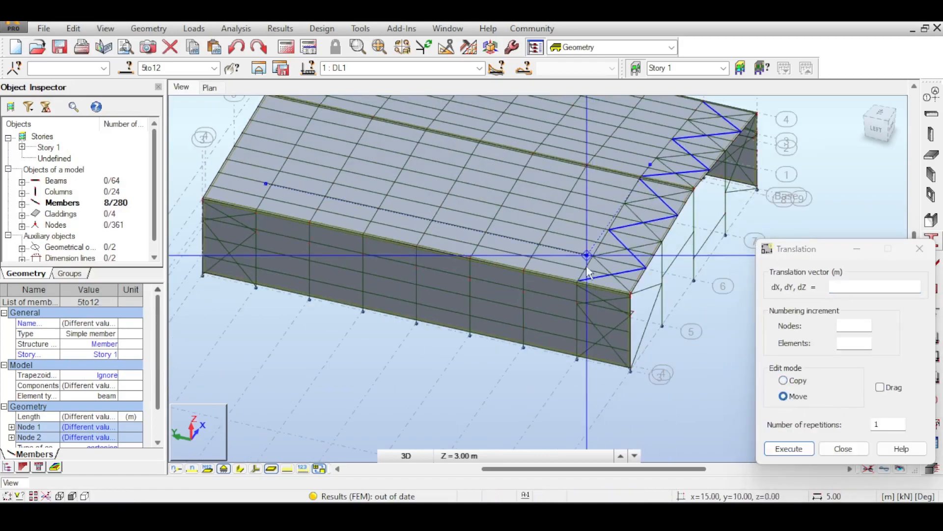
pyautogui.scroll(2, 586, 290)
pyautogui.moveTo(752, 323); pyautogui.dragTo(541, 298, button='middle')
pyautogui.scroll(3, 543, 298)
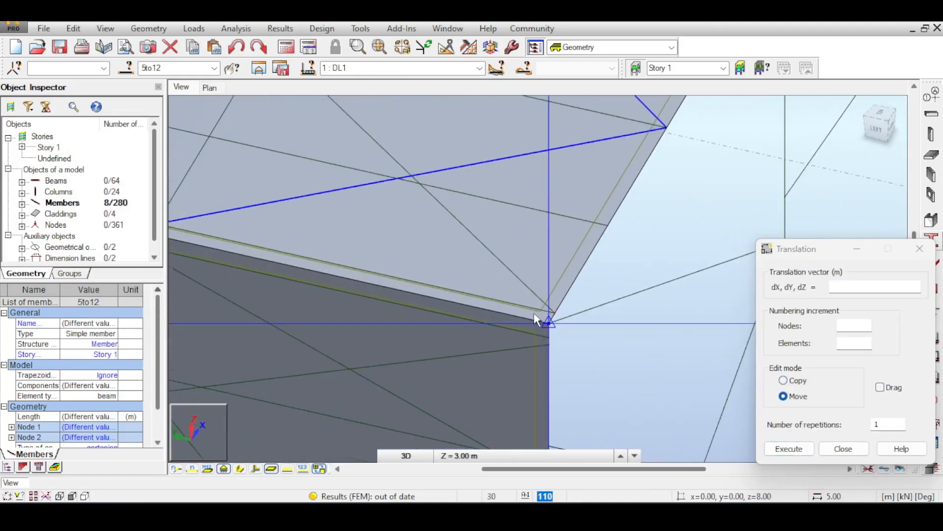
pyautogui.click(548, 324)
# - Move the braces by 0.00, 35.00, 0.00 m to the eave node on axis 8 and close the Translation dialog
pyautogui.scroll(-3, 550, 326)
pyautogui.scroll(-5, 549, 325)
pyautogui.moveTo(231, 230); pyautogui.dragTo(552, 243, button='middle')
pyautogui.scroll(5, 426, 222)
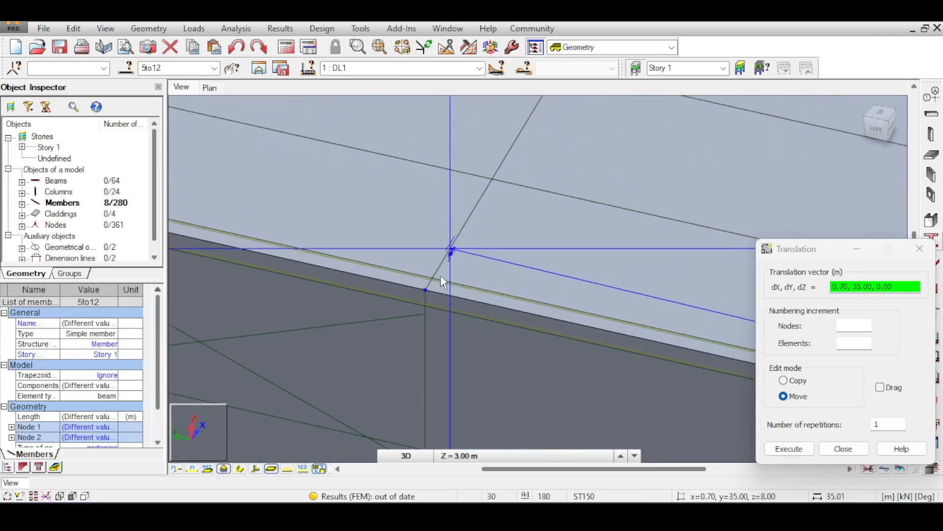
pyautogui.click(432, 288)
pyautogui.scroll(-5, 461, 229)
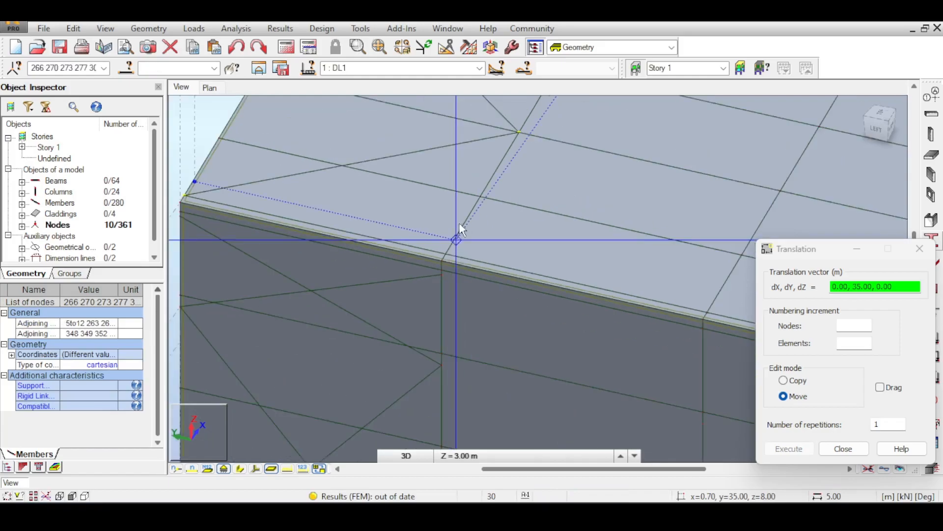
pyautogui.scroll(-6, 465, 230)
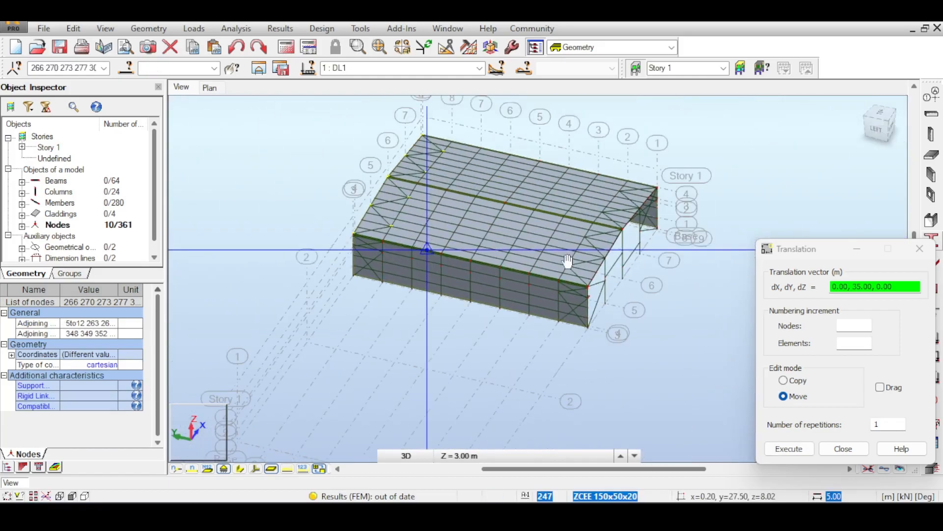
pyautogui.click(920, 248)
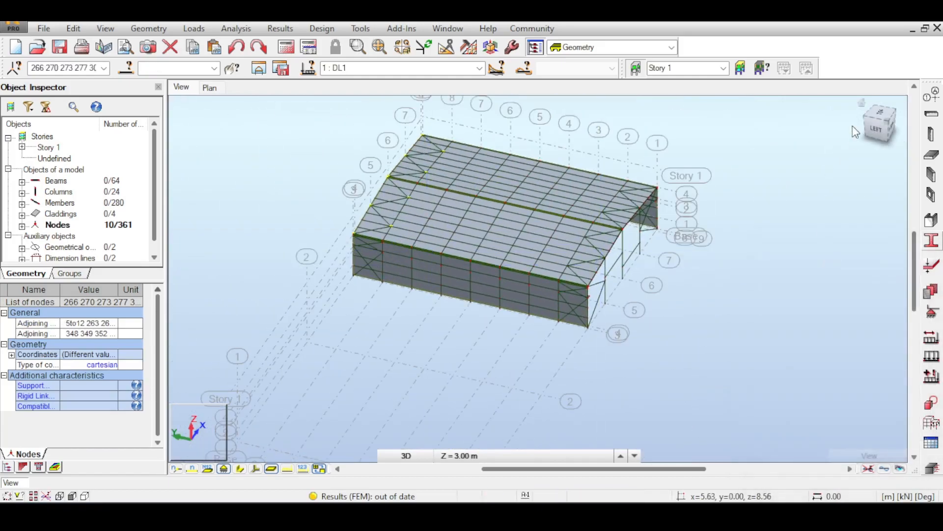
# - Restore the home view and inspect the whole hall from the front in the rendered Structure View with materials, shadow and ground
pyautogui.click(861, 102)
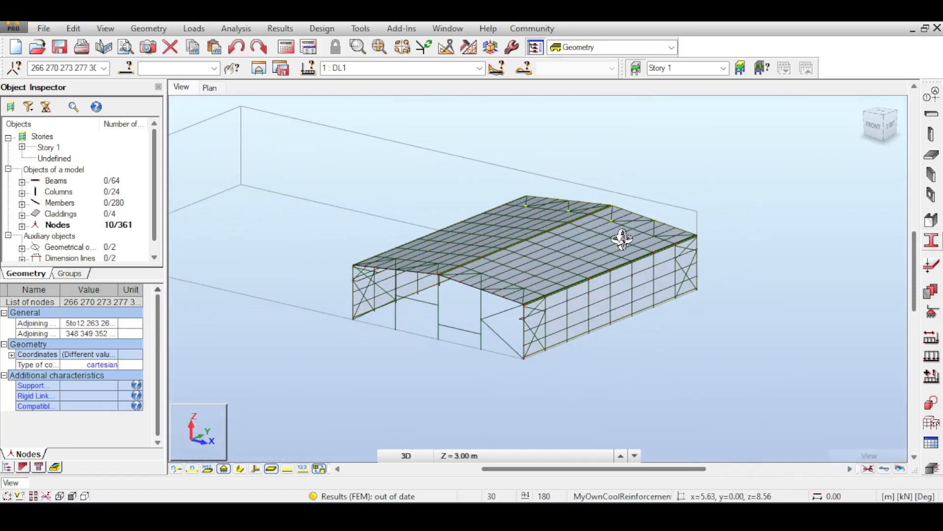
pyautogui.keyDown('shift'); pyautogui.moveTo(617, 240); pyautogui.dragTo(627, 141, button='middle'); pyautogui.keyUp('shift')
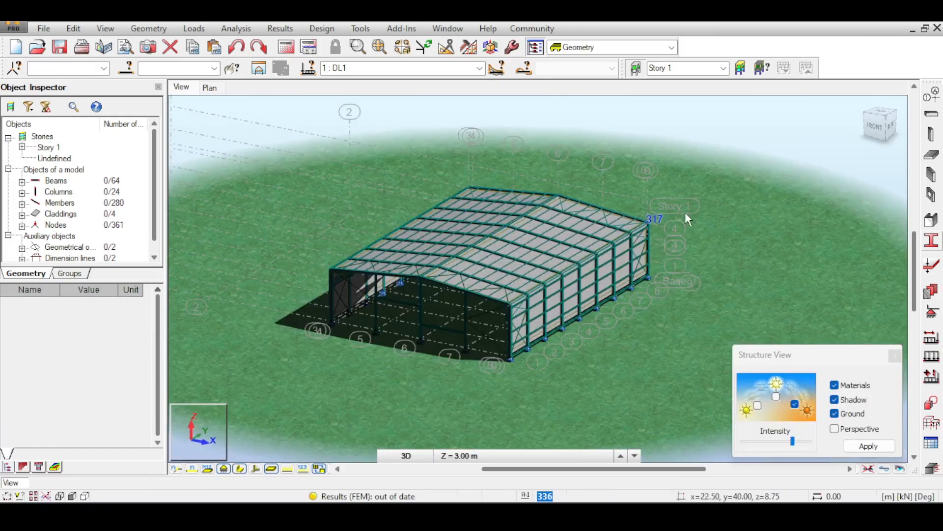
pyautogui.moveTo(722, 208); pyautogui.dragTo(698, 209, button='middle')
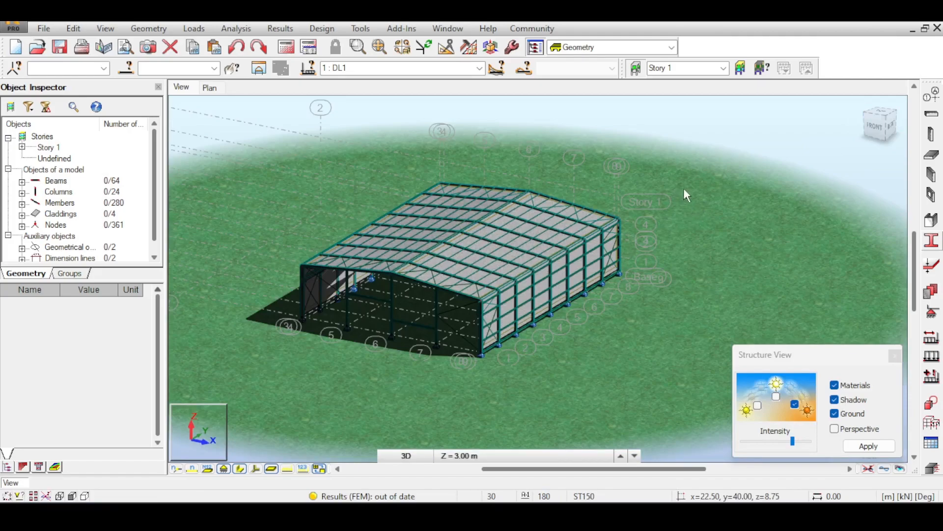
# - Run the structural calculation, highlight the claddings linked to the faces-without-thickness message, and dismiss the calculation messages
pyautogui.click(307, 48)
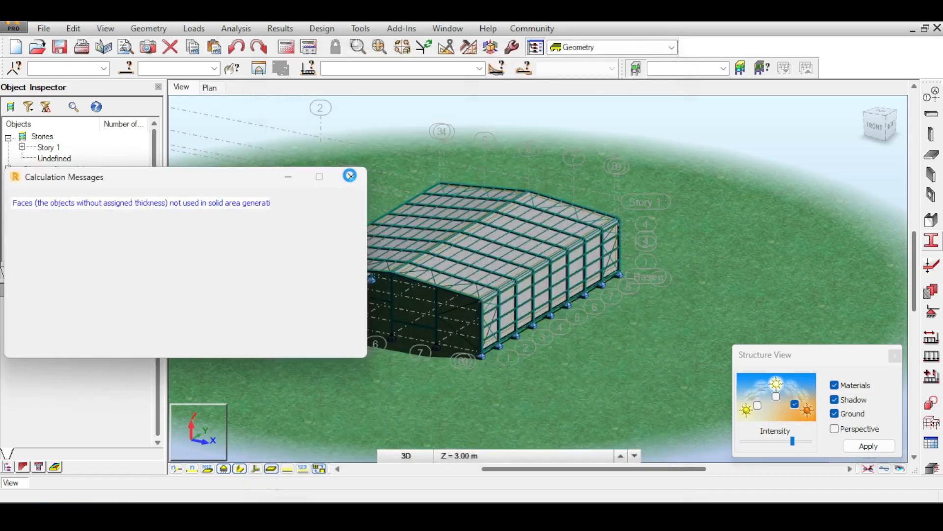
pyautogui.click(188, 203)
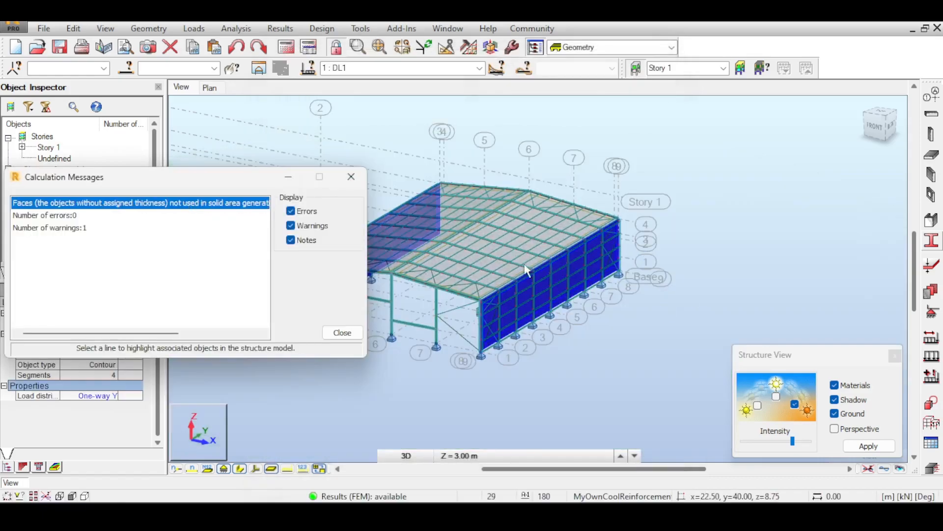
pyautogui.click(351, 176)
pyautogui.rightClick(339, 189)
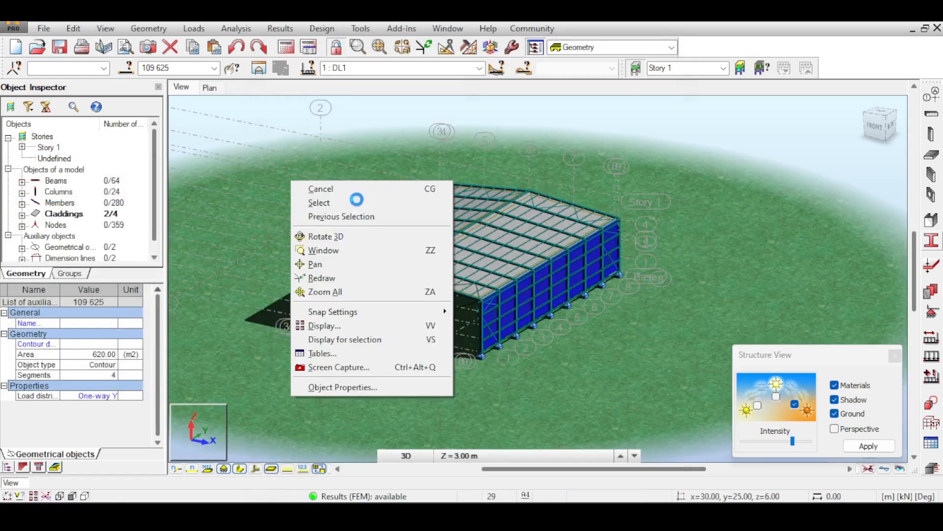
pyautogui.click(319, 351)
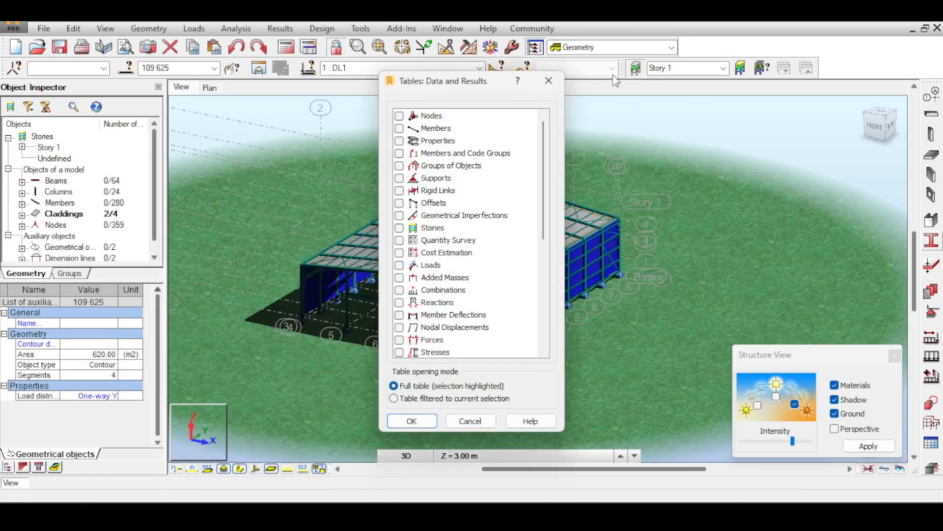
pyautogui.click(542, 89)
# - Close the Structure View settings and turn on the display of load distribution regions for the model
pyautogui.click(895, 356)
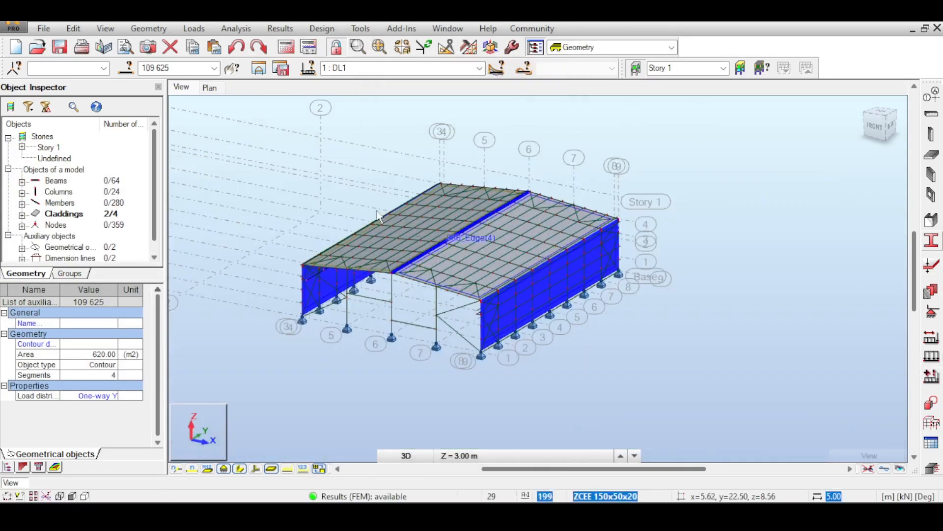
pyautogui.rightClick(240, 182)
pyautogui.click(324, 327)
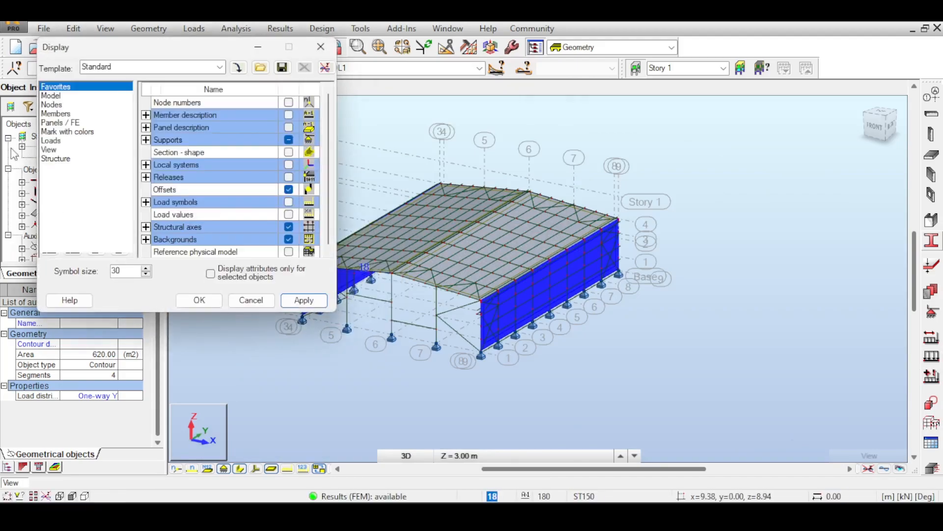
pyautogui.click(51, 140)
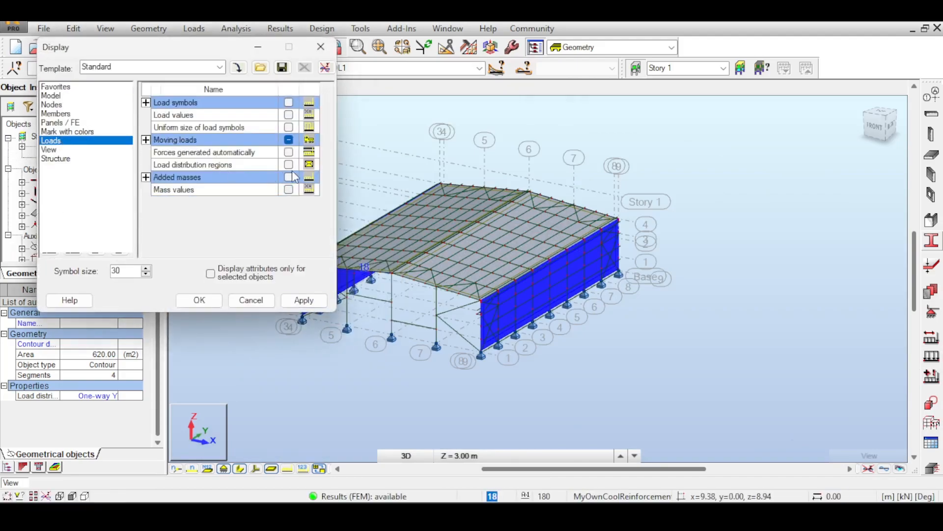
pyautogui.click(307, 305)
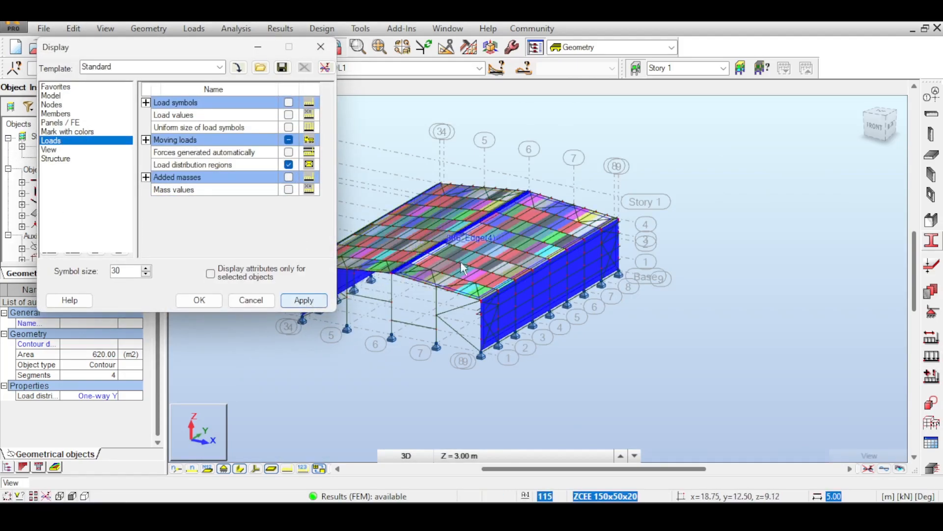
# - Examine the coloured load distribution regions across both slopes of the roof cladding
pyautogui.scroll(5, 501, 281)
pyautogui.scroll(-4, 514, 280)
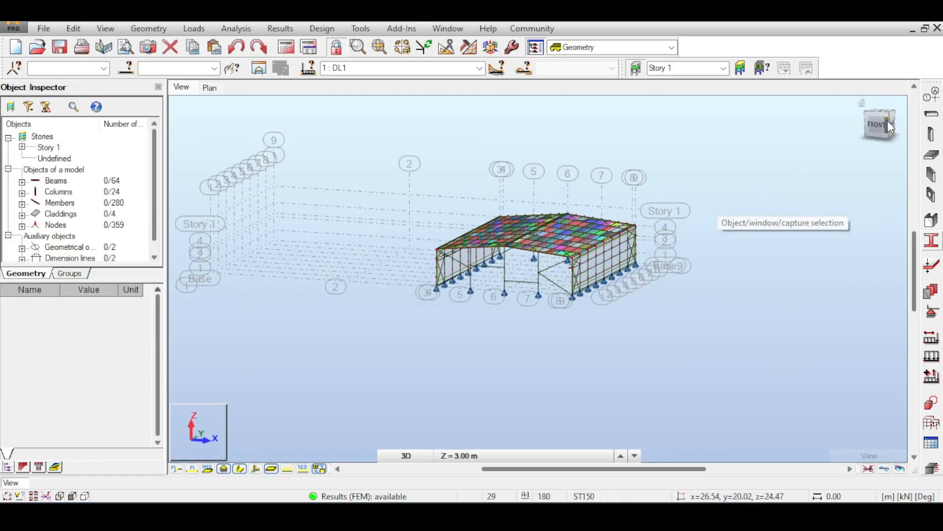
pyautogui.moveTo(888, 120); pyautogui.dragTo(878, 136)
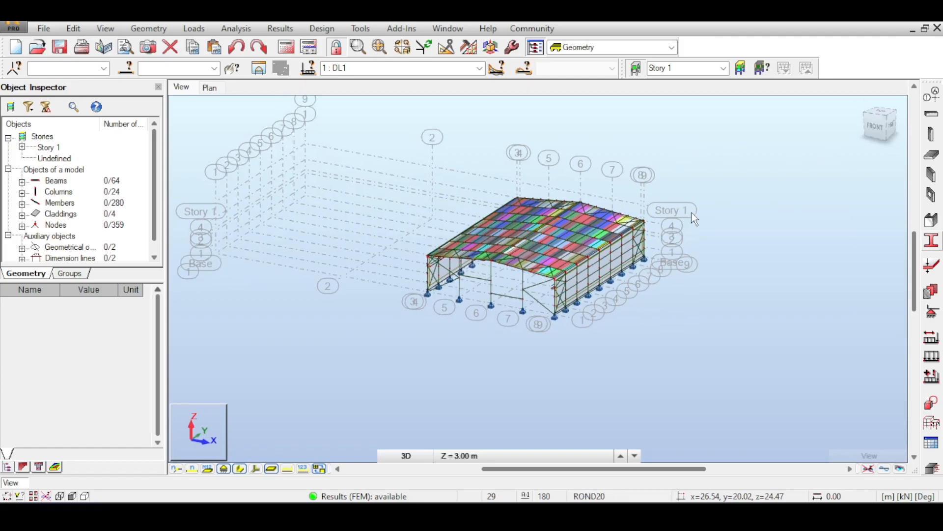
pyautogui.scroll(2, 692, 212)
pyautogui.scroll(2, 691, 195)
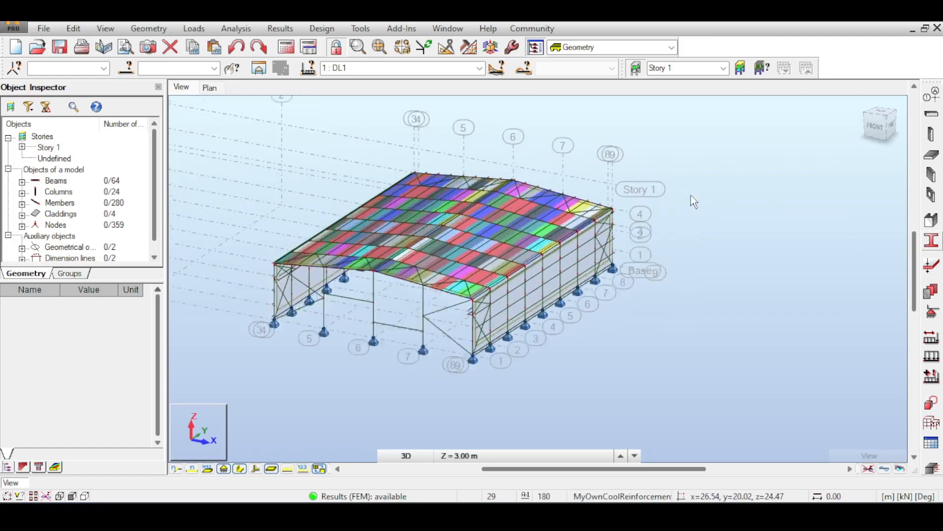
pyautogui.scroll(-2, 676, 193)
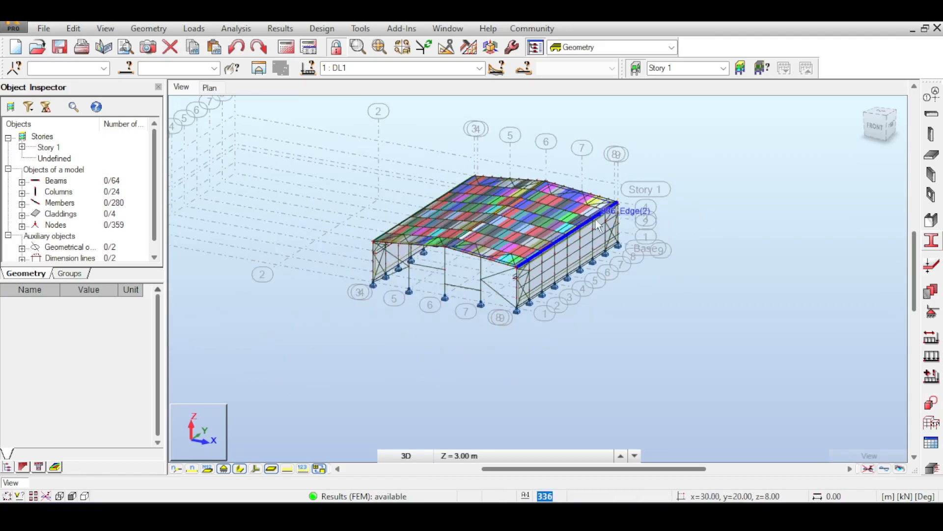
# - Inspect the side-wall cladding and the framing at the front corner on axis 1 for load distribution regions
pyautogui.scroll(1, 519, 292)
pyautogui.scroll(5, 519, 293)
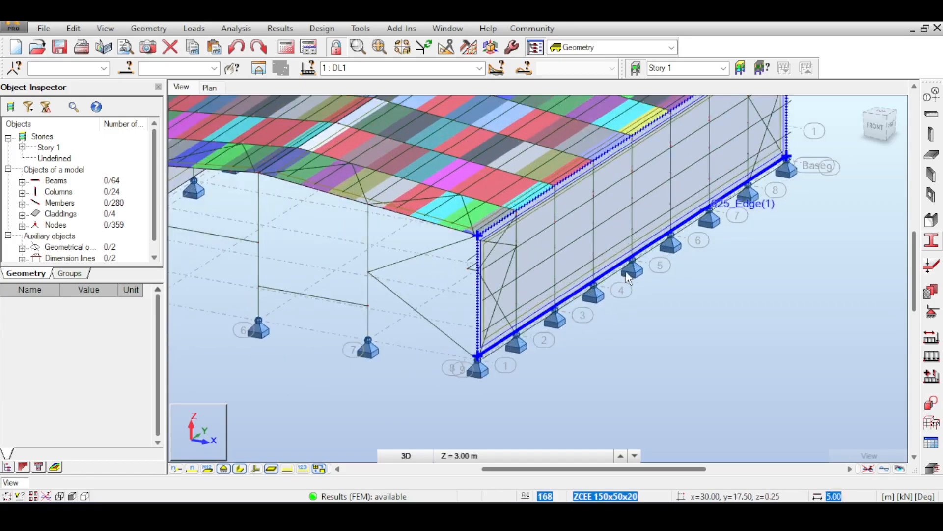
pyautogui.scroll(1, 425, 268)
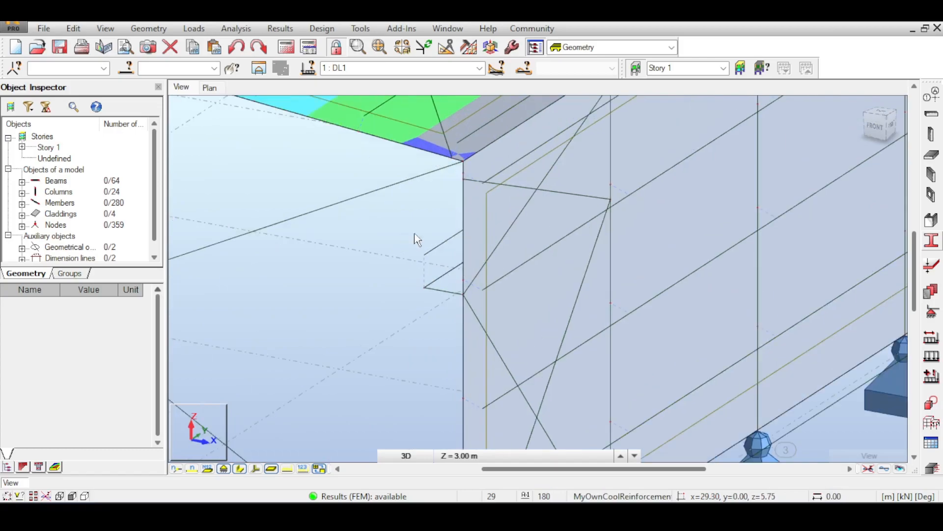
pyautogui.scroll(-3, 421, 267)
pyautogui.scroll(-4, 437, 266)
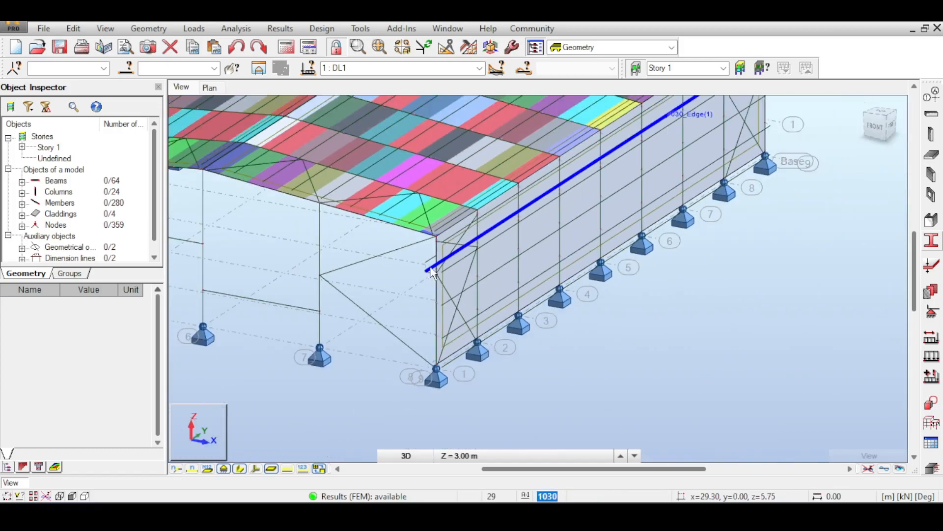
pyautogui.scroll(-4, 656, 190)
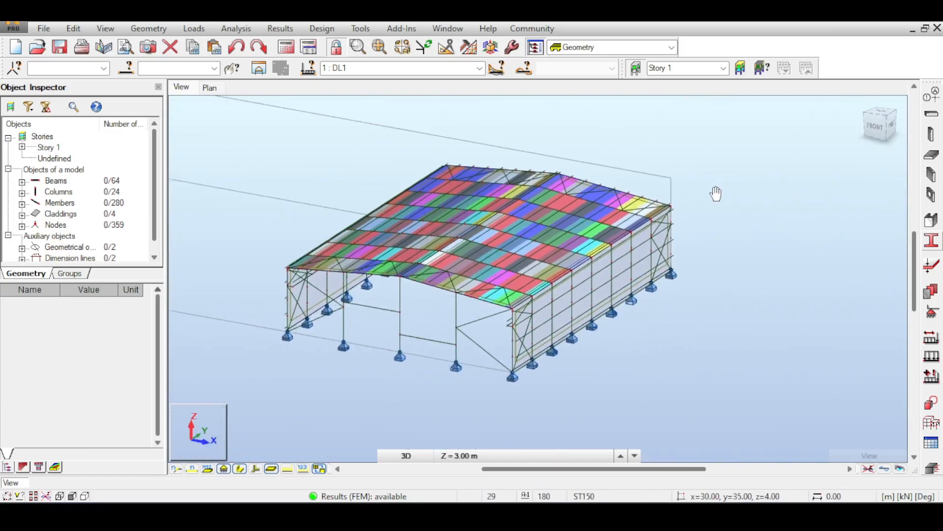
pyautogui.scroll(-1, 718, 201)
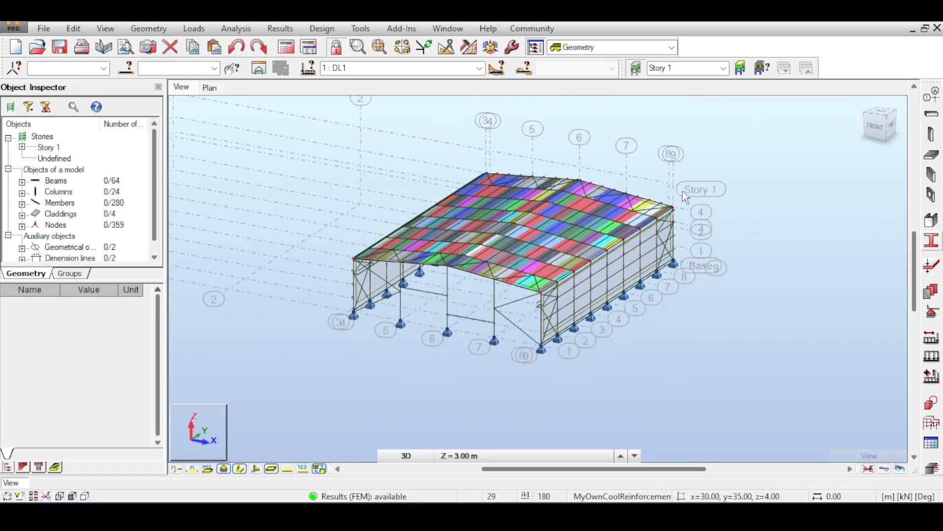
pyautogui.moveTo(694, 182); pyautogui.dragTo(684, 179, button='middle')
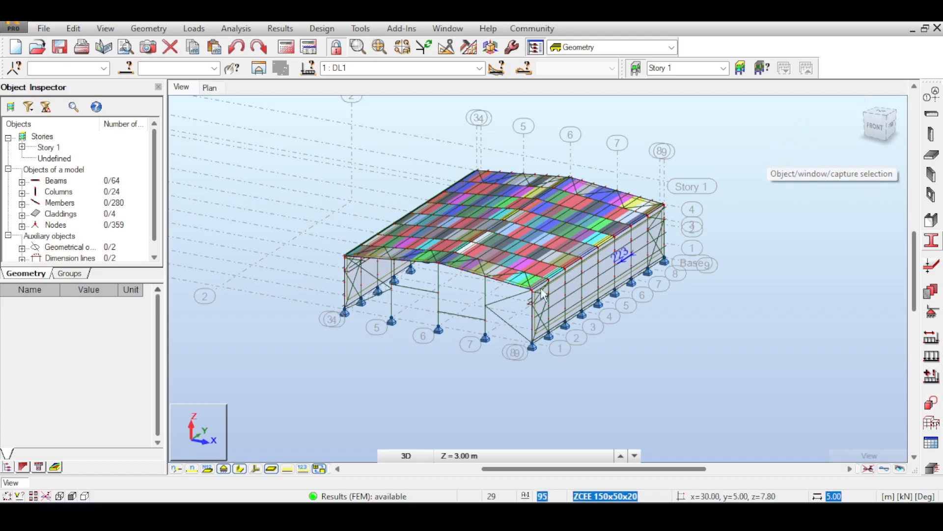
# - View the My bending moment diagram of gable brace 145 in its member properties and close the dialog
pyautogui.scroll(3, 458, 346)
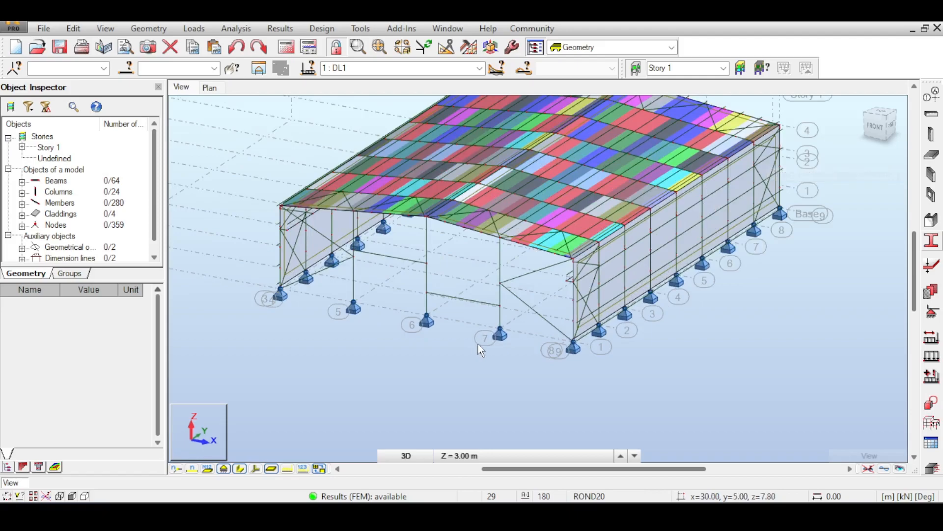
pyautogui.rightClick(537, 316)
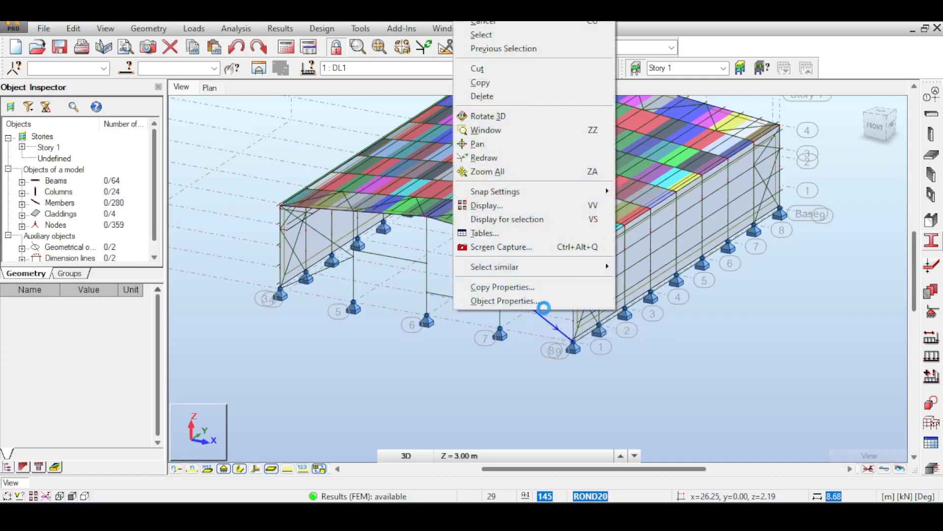
pyautogui.click(543, 304)
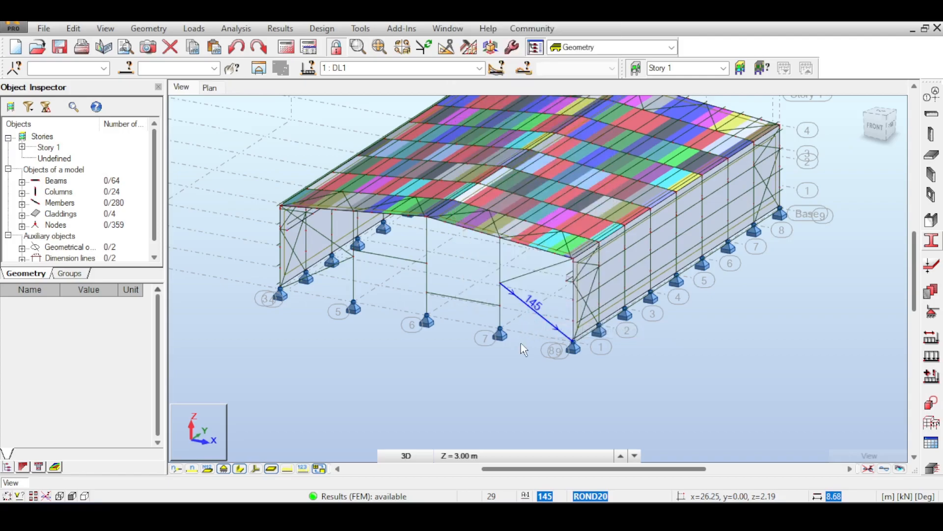
pyautogui.rightClick(539, 316)
pyautogui.click(535, 317)
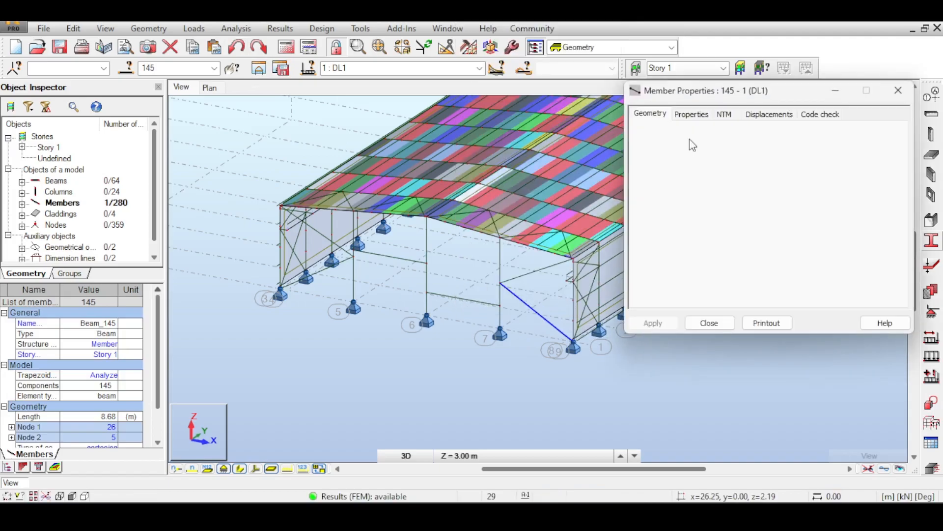
pyautogui.click(703, 114)
pyautogui.click(725, 114)
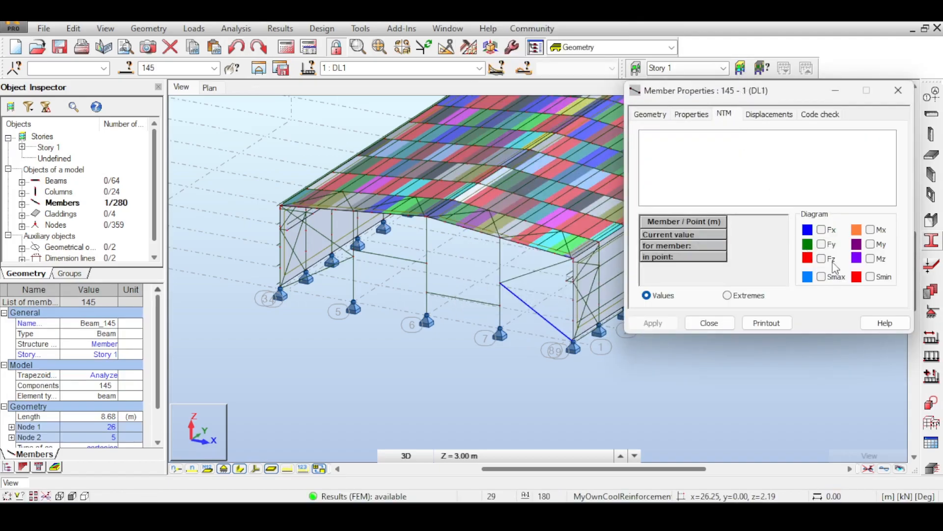
pyautogui.click(871, 244)
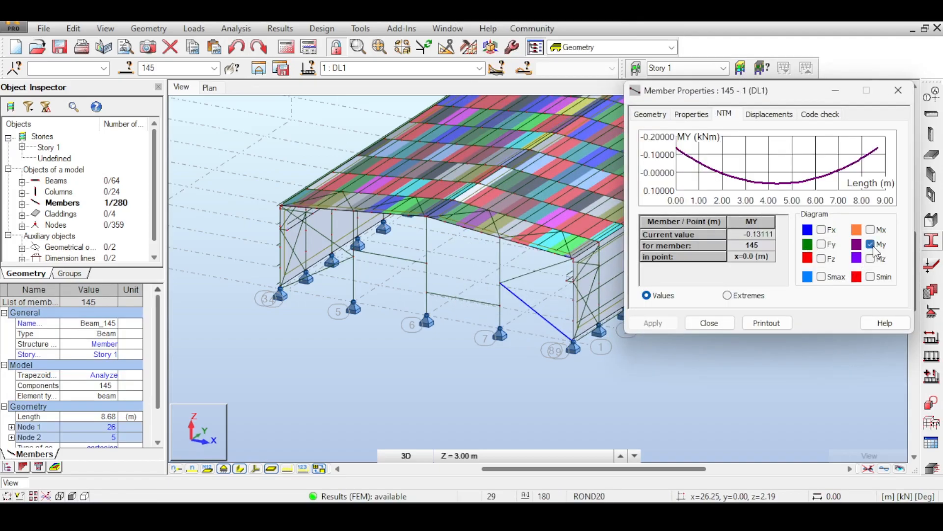
pyautogui.click(898, 90)
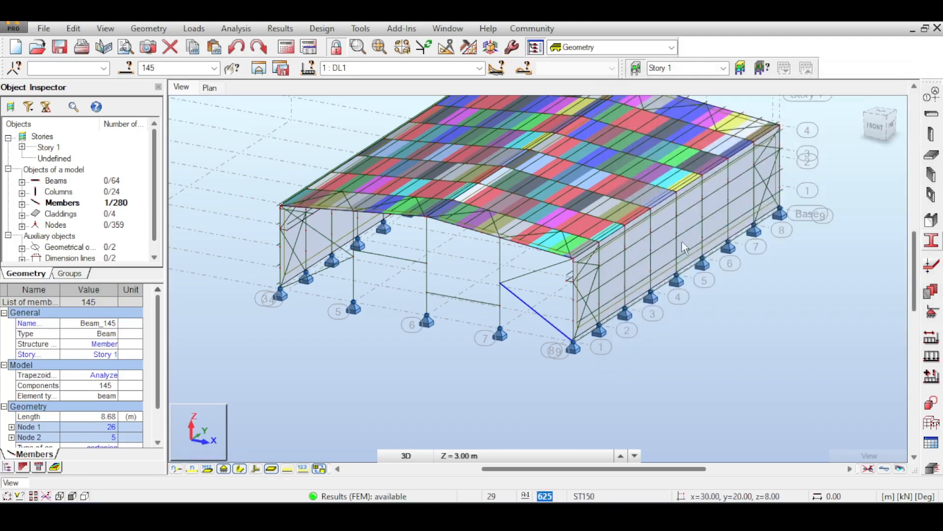
# - Select all eight ROND20 gable-wall braces in the front view and set their releases to Pinned-Pinned
pyautogui.scroll(4, 540, 316)
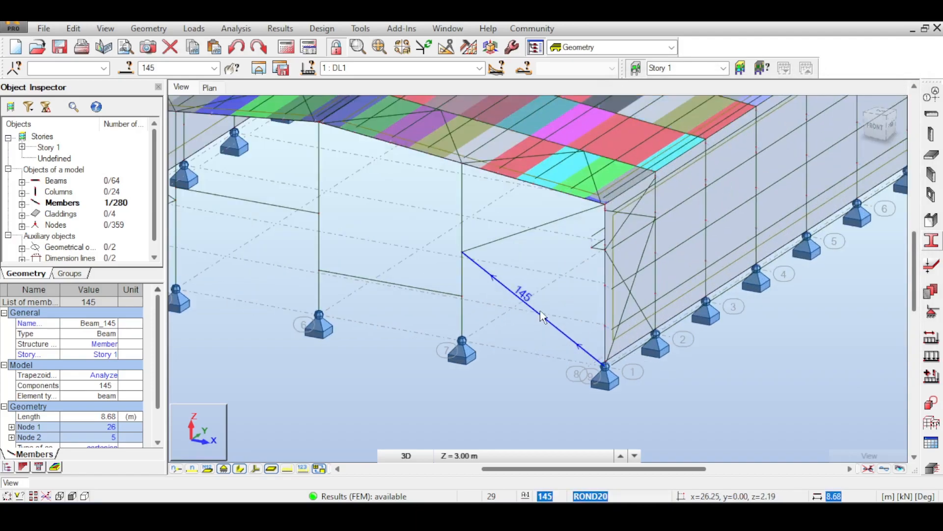
pyautogui.moveTo(159, 354); pyautogui.dragTo(154, 376)
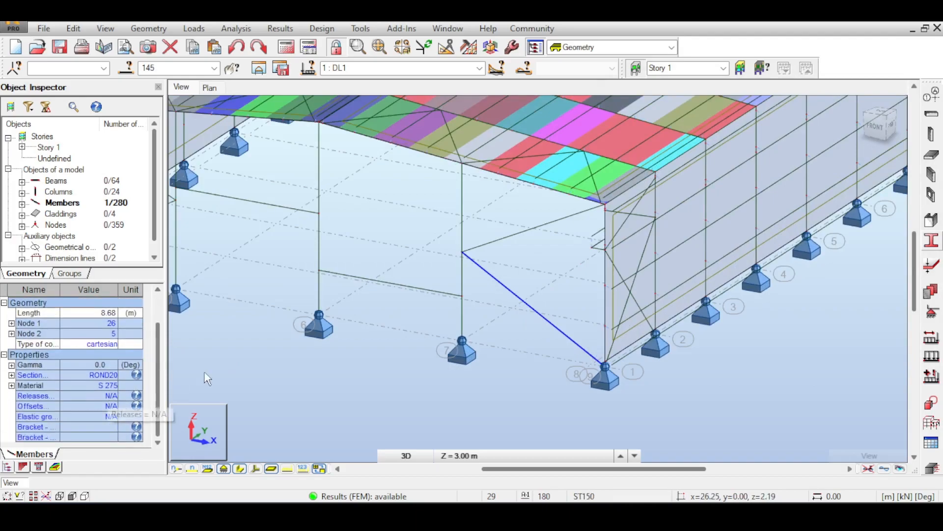
pyautogui.scroll(-1, 574, 235)
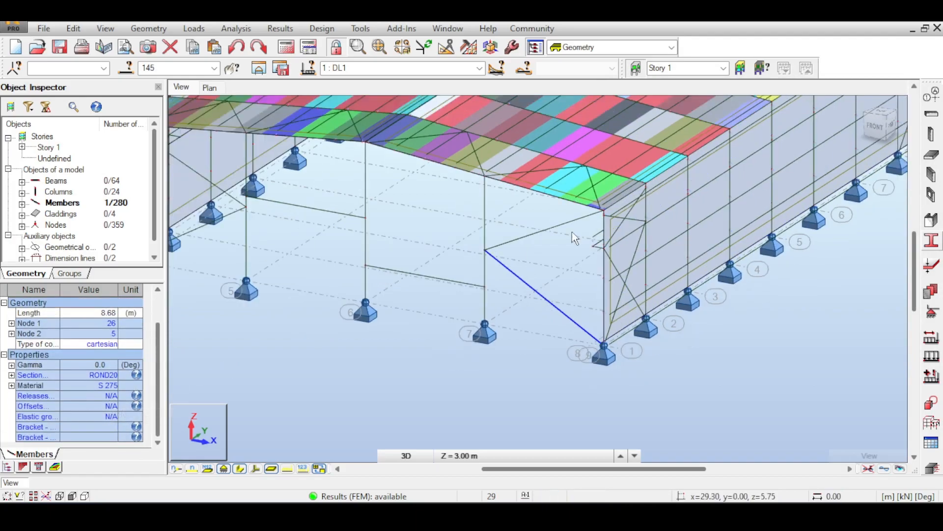
pyautogui.click(873, 128)
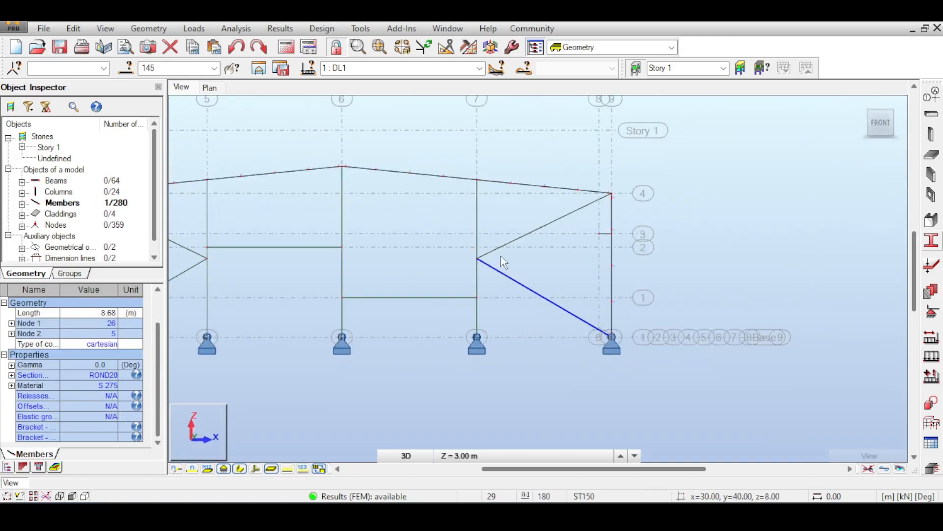
pyautogui.moveTo(490, 249); pyautogui.dragTo(493, 229)
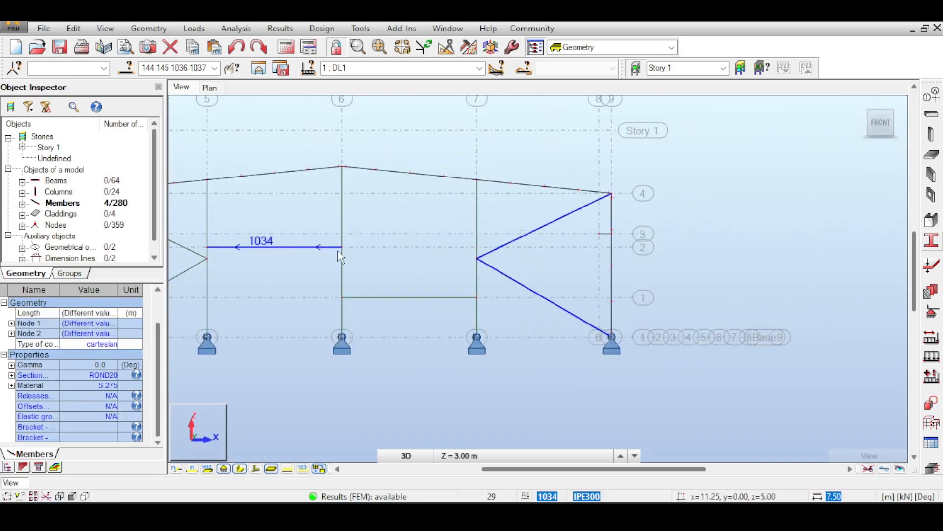
pyautogui.moveTo(338, 251); pyautogui.dragTo(524, 263, button='middle')
pyautogui.moveTo(332, 352); pyautogui.dragTo(330, 350)
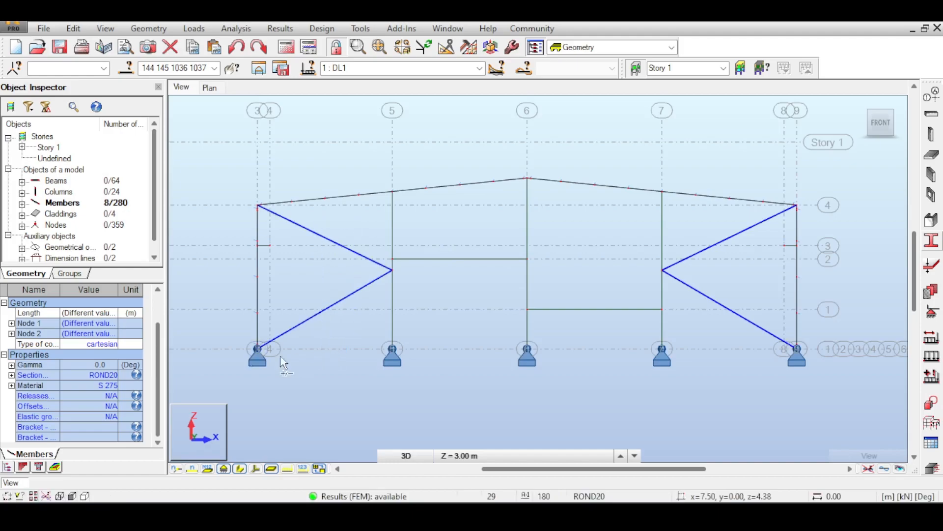
pyautogui.click(104, 396)
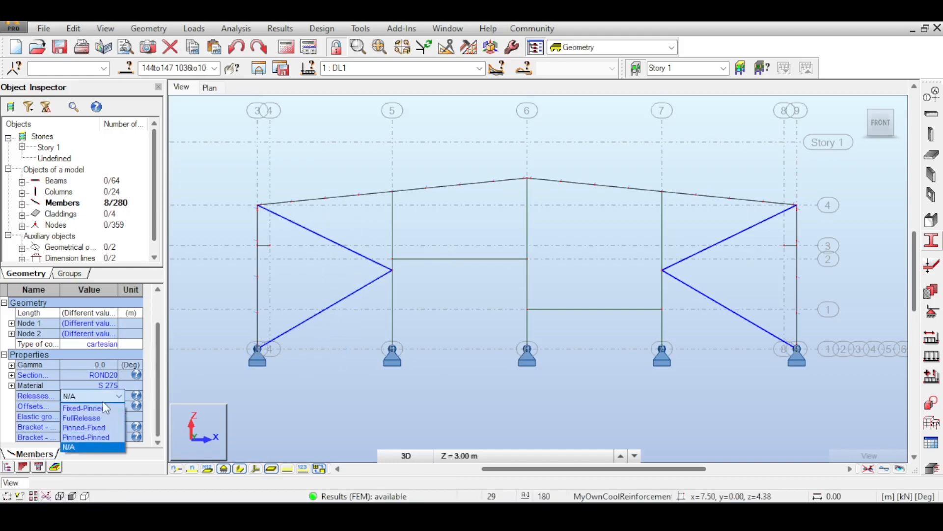
pyautogui.click(87, 436)
pyautogui.click(514, 291)
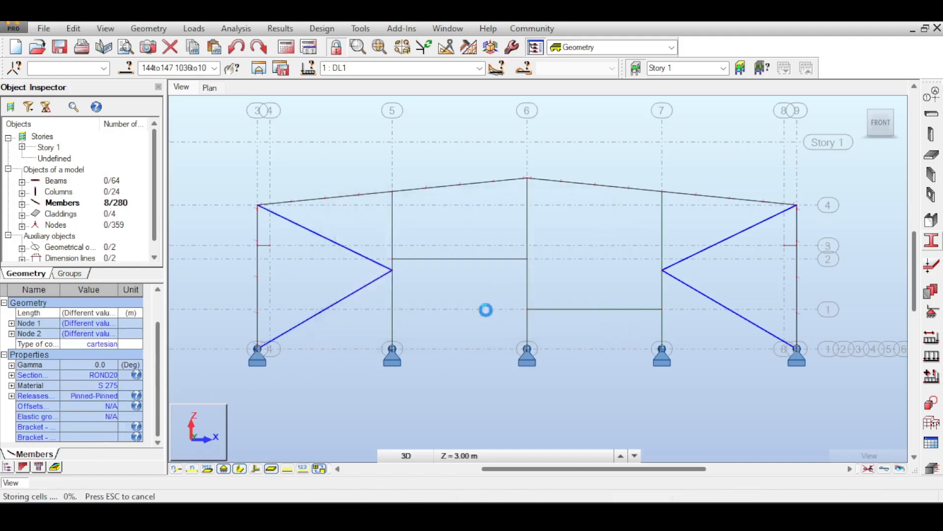
pyautogui.click(519, 311)
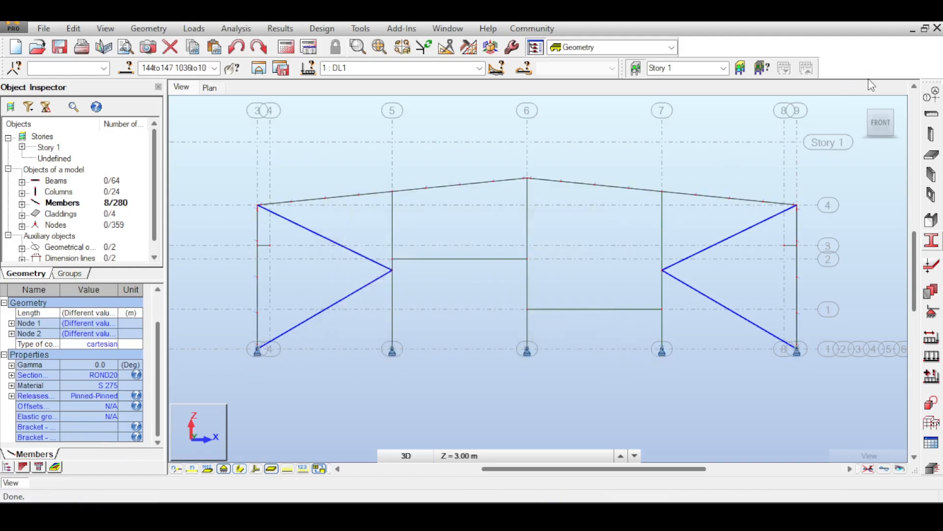
pyautogui.keyDown('shift'); pyautogui.moveTo(863, 106); pyautogui.dragTo(795, 119, button='middle'); pyautogui.keyUp('shift')
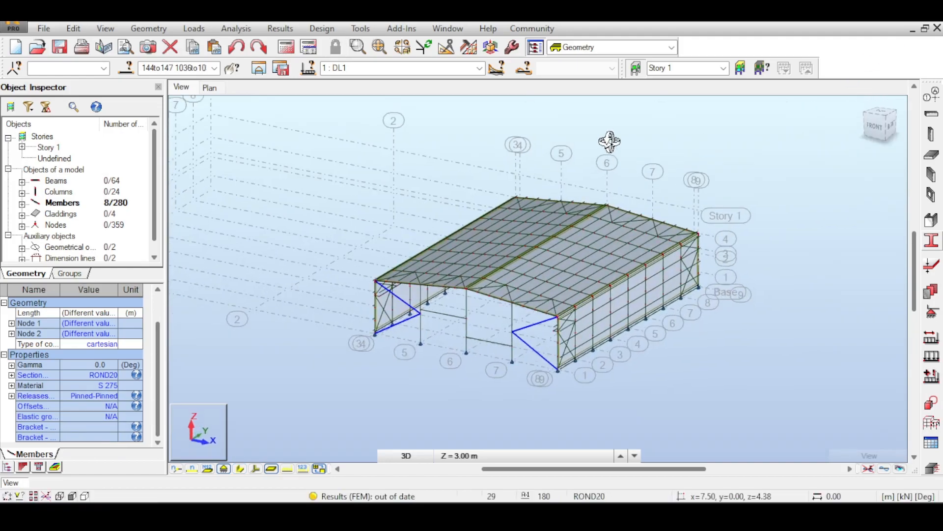
# - Examine the complete hall model in 3D, covering the front gable bracing, the roof slopes and the side-wall framing
pyautogui.rightClick(528, 132)
pyautogui.click(551, 147)
pyautogui.scroll(2, 476, 219)
pyautogui.scroll(1, 477, 219)
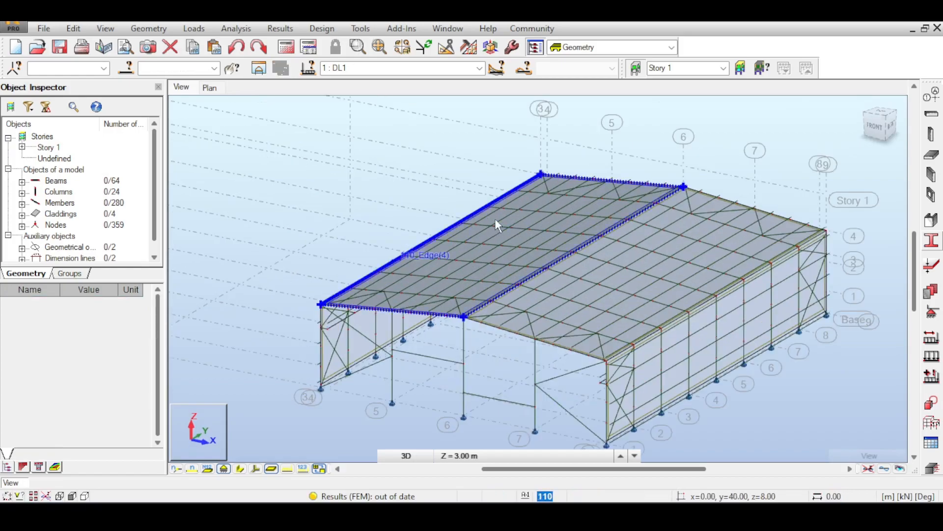
pyautogui.moveTo(526, 221); pyautogui.dragTo(530, 181, button='middle')
pyautogui.moveTo(581, 355); pyautogui.dragTo(585, 314, button='middle')
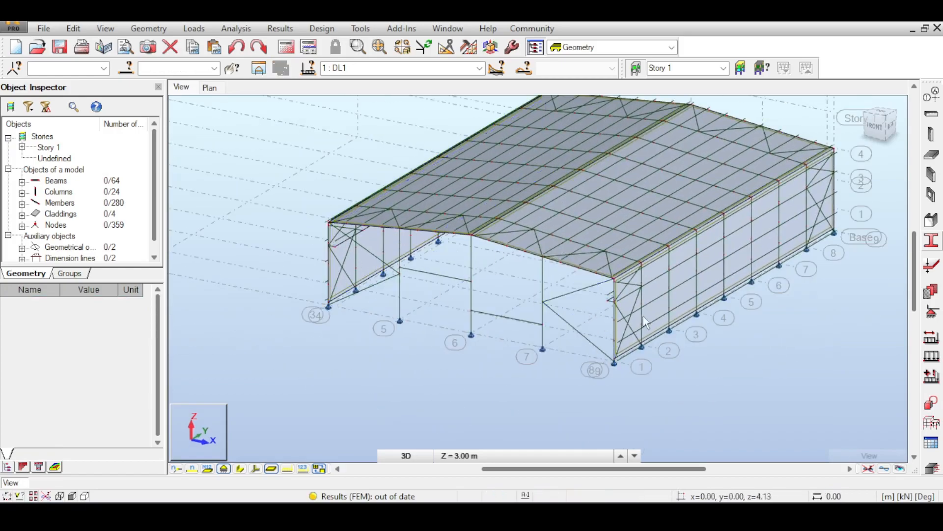
pyautogui.moveTo(636, 249); pyautogui.dragTo(621, 250, button='middle')
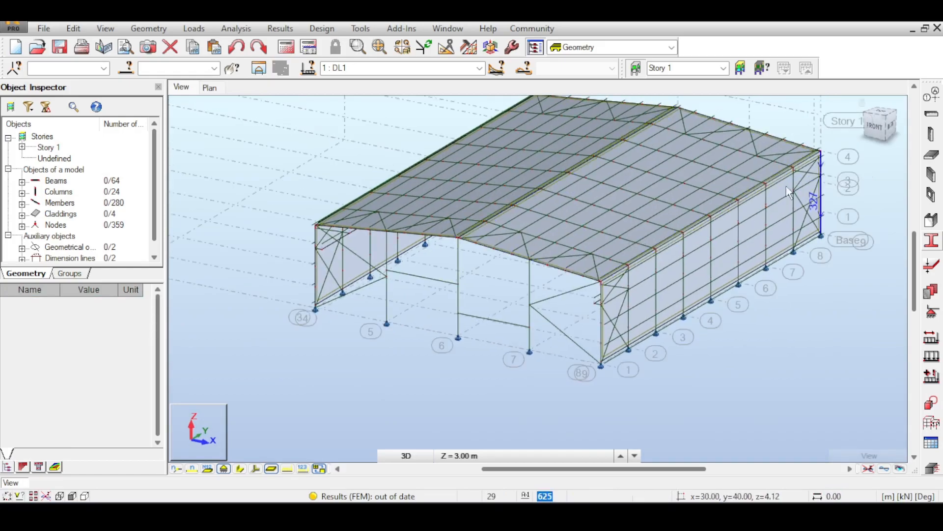
pyautogui.moveTo(838, 147); pyautogui.dragTo(826, 192, button='middle')
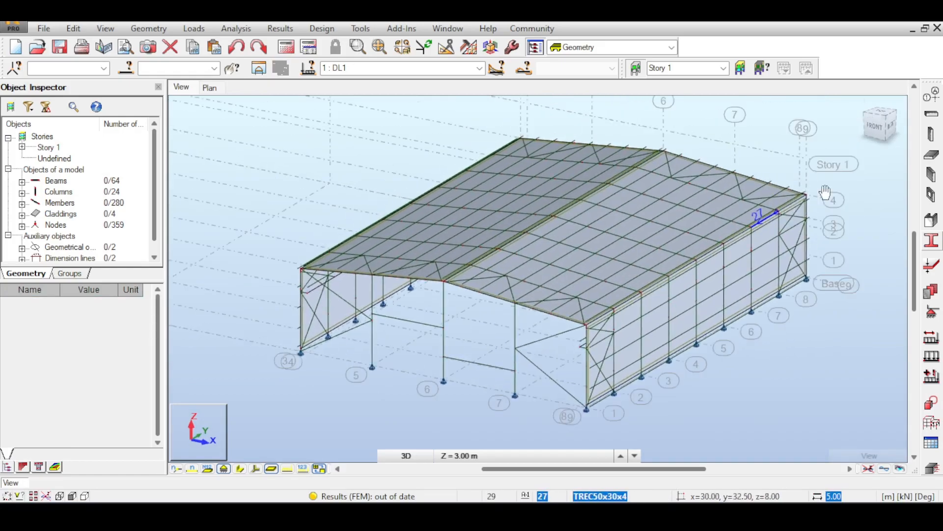
pyautogui.click(878, 122)
pyautogui.moveTo(879, 122); pyautogui.dragTo(826, 119)
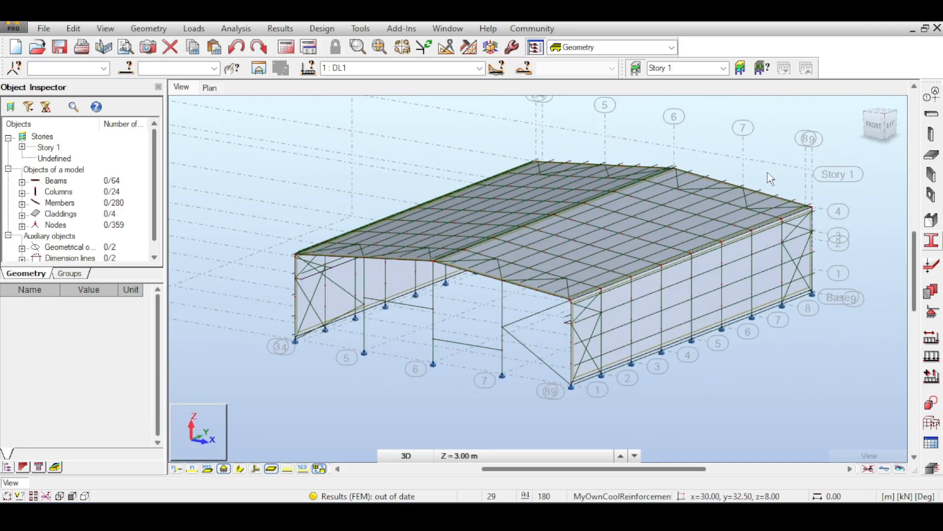
pyautogui.moveTo(765, 172); pyautogui.dragTo(740, 173, button='middle')
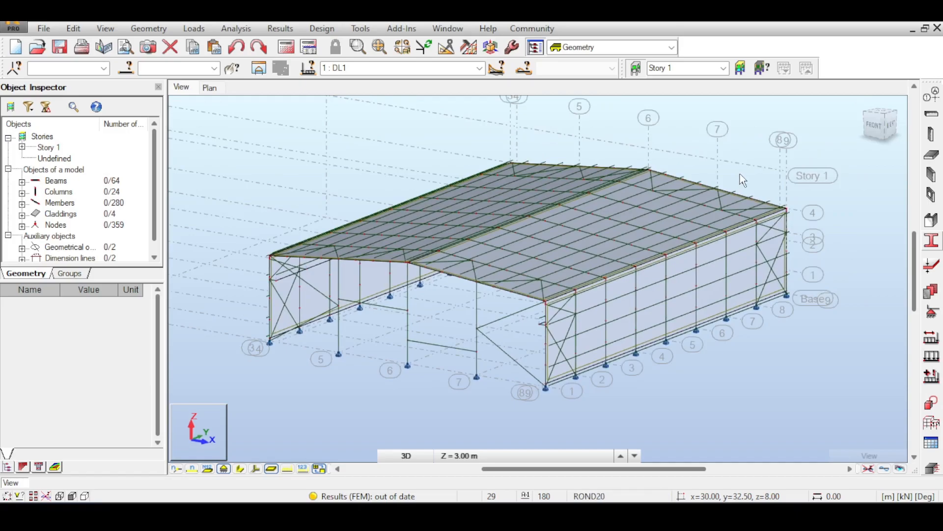
pyautogui.scroll(-2, 728, 176)
pyautogui.click(895, 121)
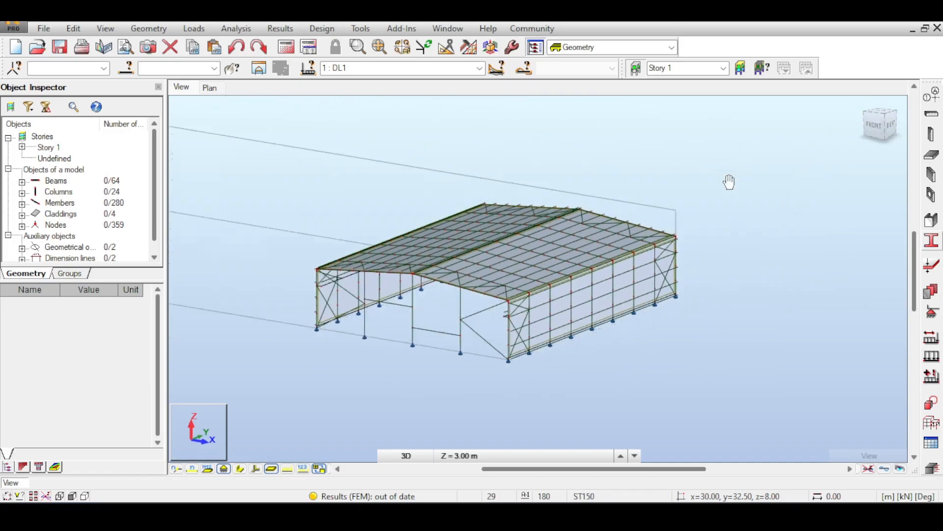
pyautogui.moveTo(877, 122); pyautogui.dragTo(878, 129)
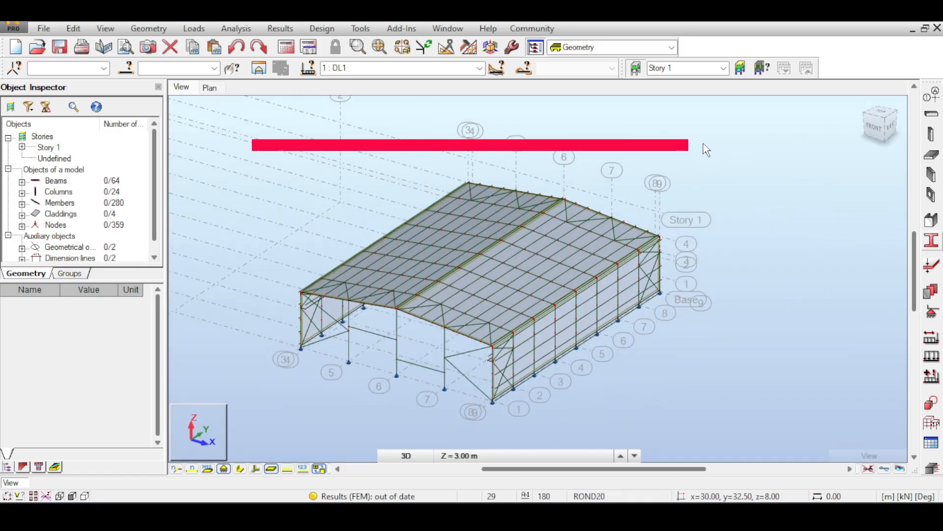